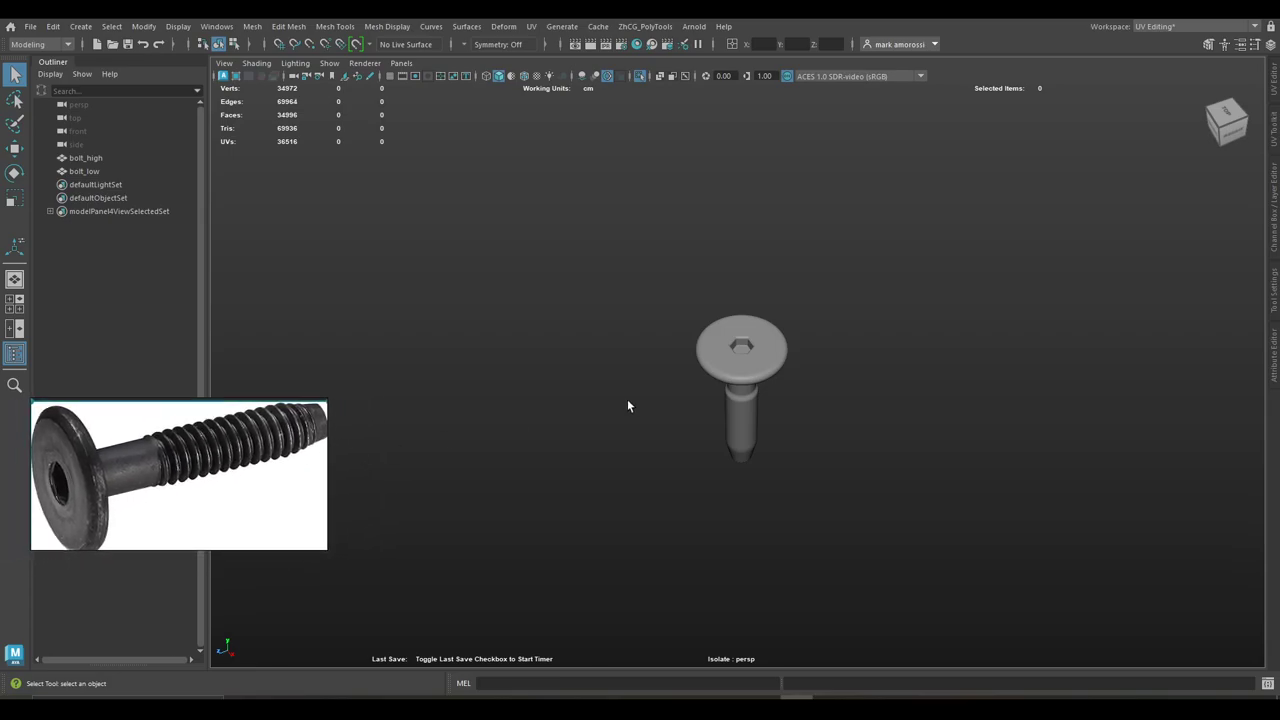
Examine the high-poly bolt's head, shaft and wireframe against the reference photo
scroll(763, 369, up, 5)
alt+drag(773, 374, 731, 406)
scroll(745, 378, up, 5)
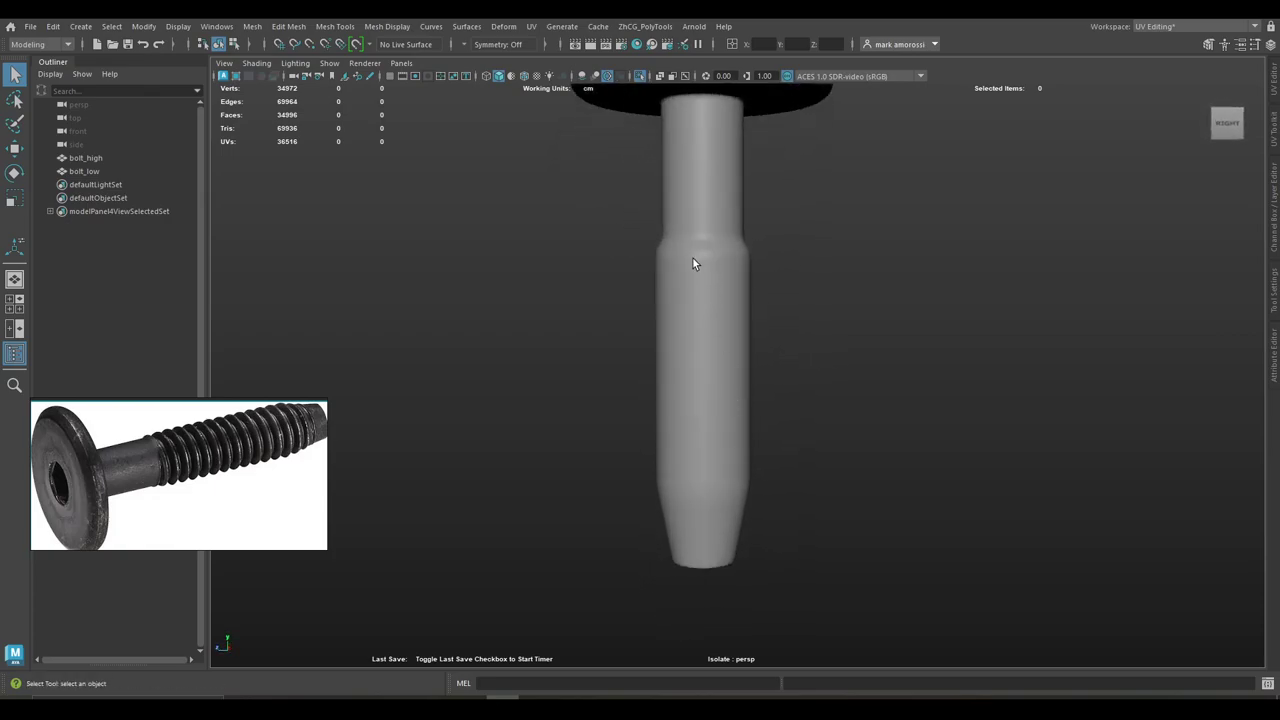
alt+drag(718, 488, 726, 376)
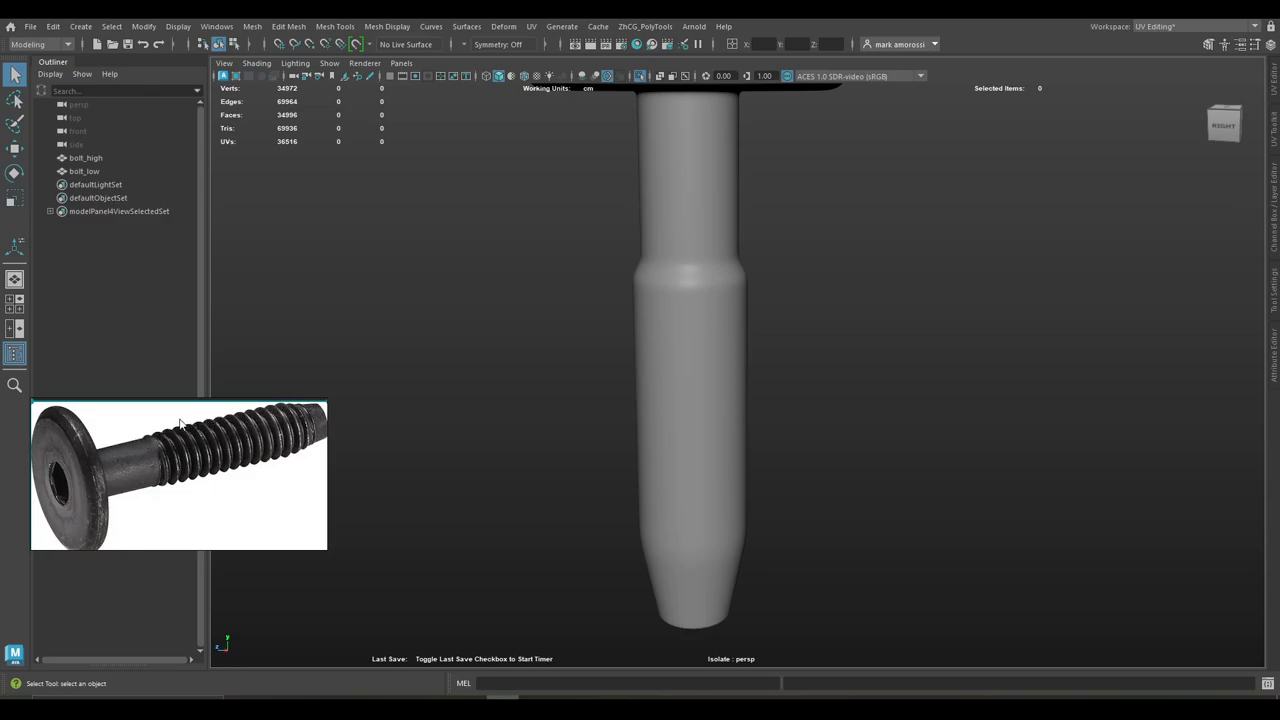
scroll(694, 361, down, 2)
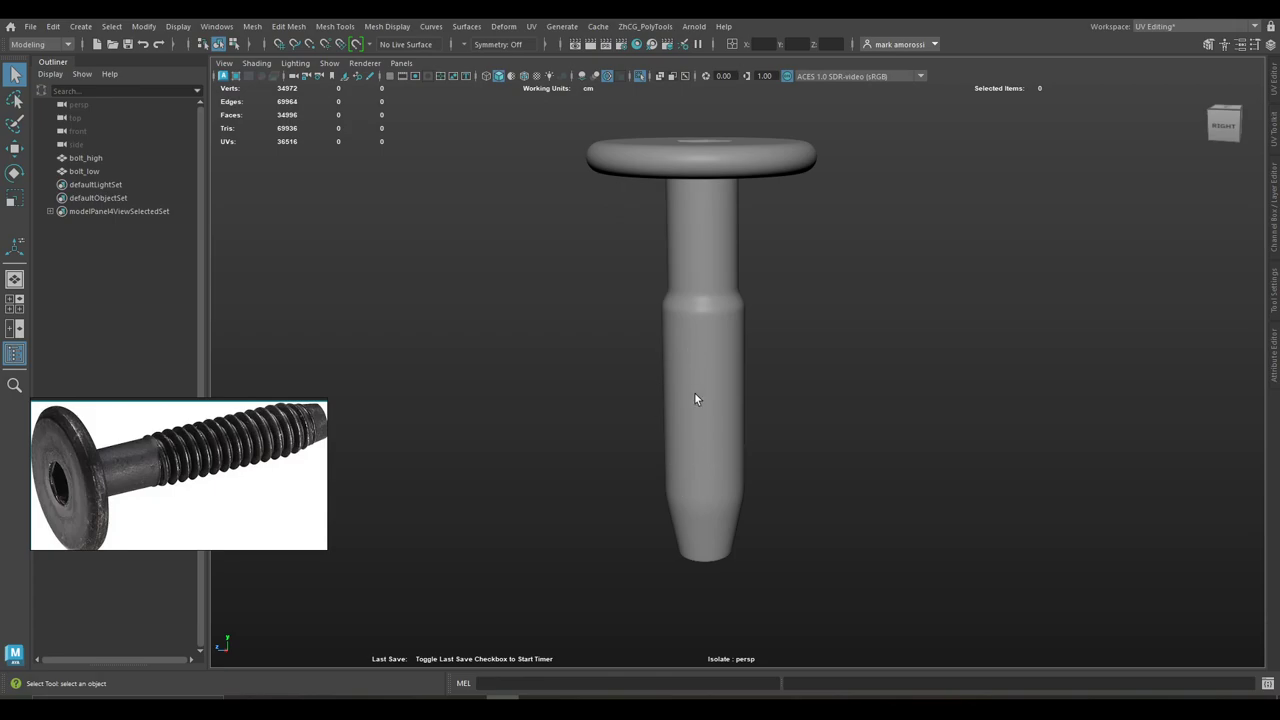
click(695, 395)
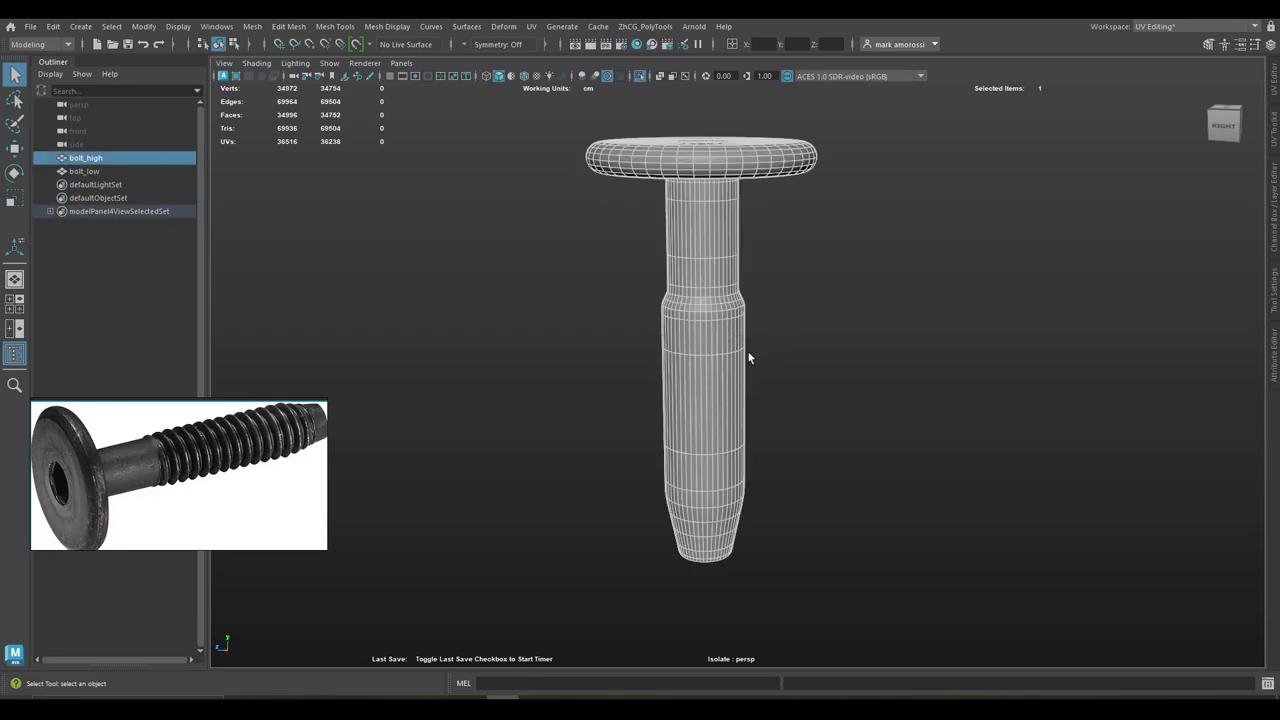
click(787, 340)
mouse_move(718, 329)
alt+mouse_down()
mouse_move(771, 337)
mouse_move(714, 335)
alt+mouse_up()
click(714, 335)
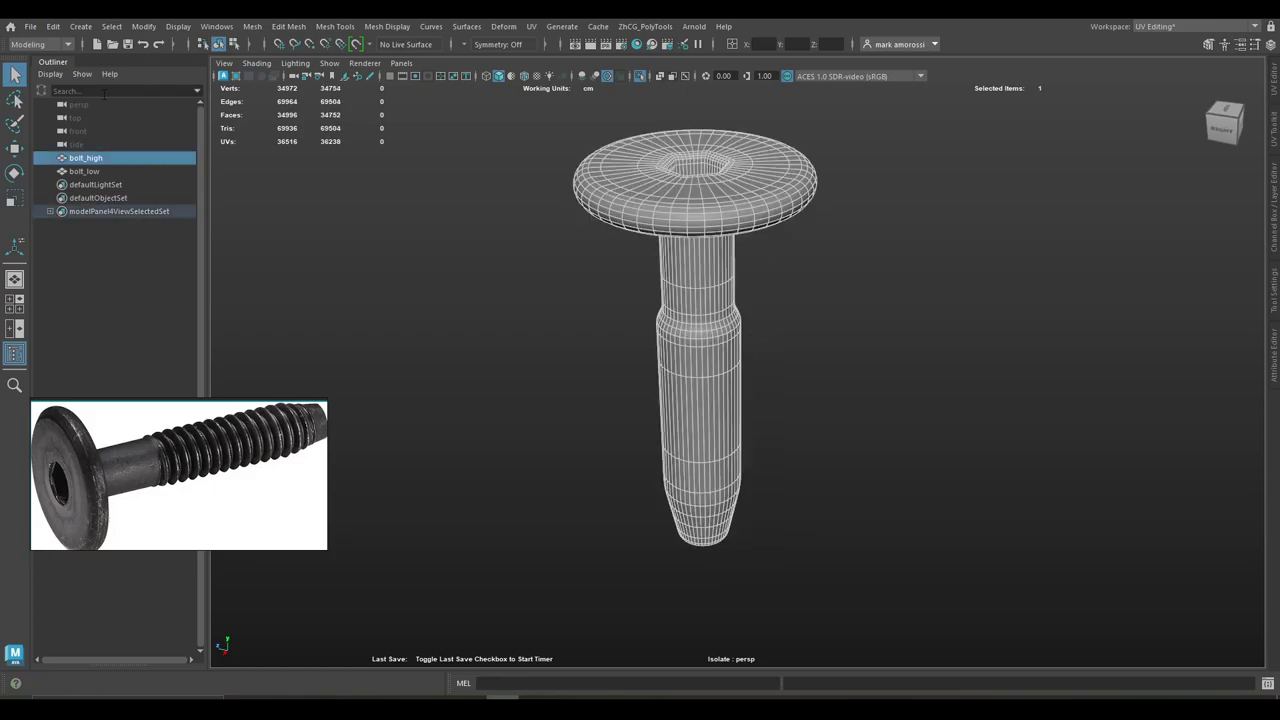
Select the bolt_low mesh and check its low-poly topology in the viewport
click(113, 172)
click(640, 76)
click(640, 76)
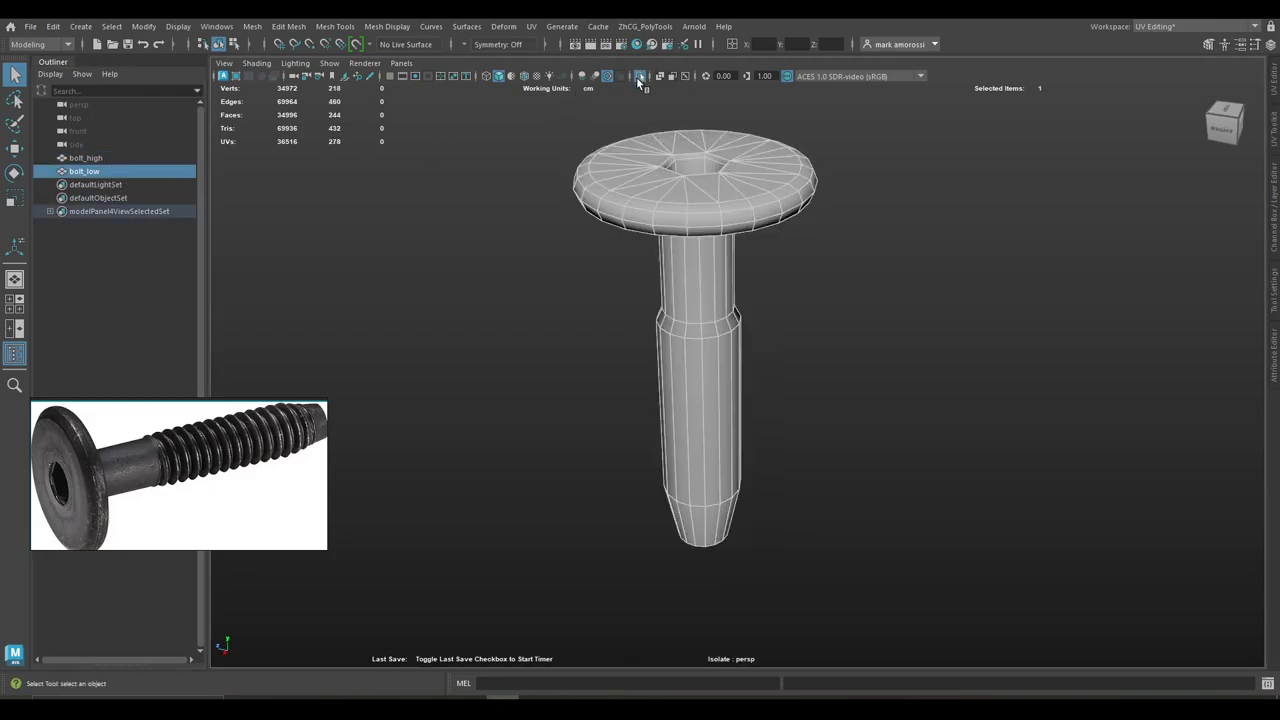
click(825, 309)
scroll(815, 313, down, 3)
alt+drag(806, 318, 760, 306)
click(731, 307)
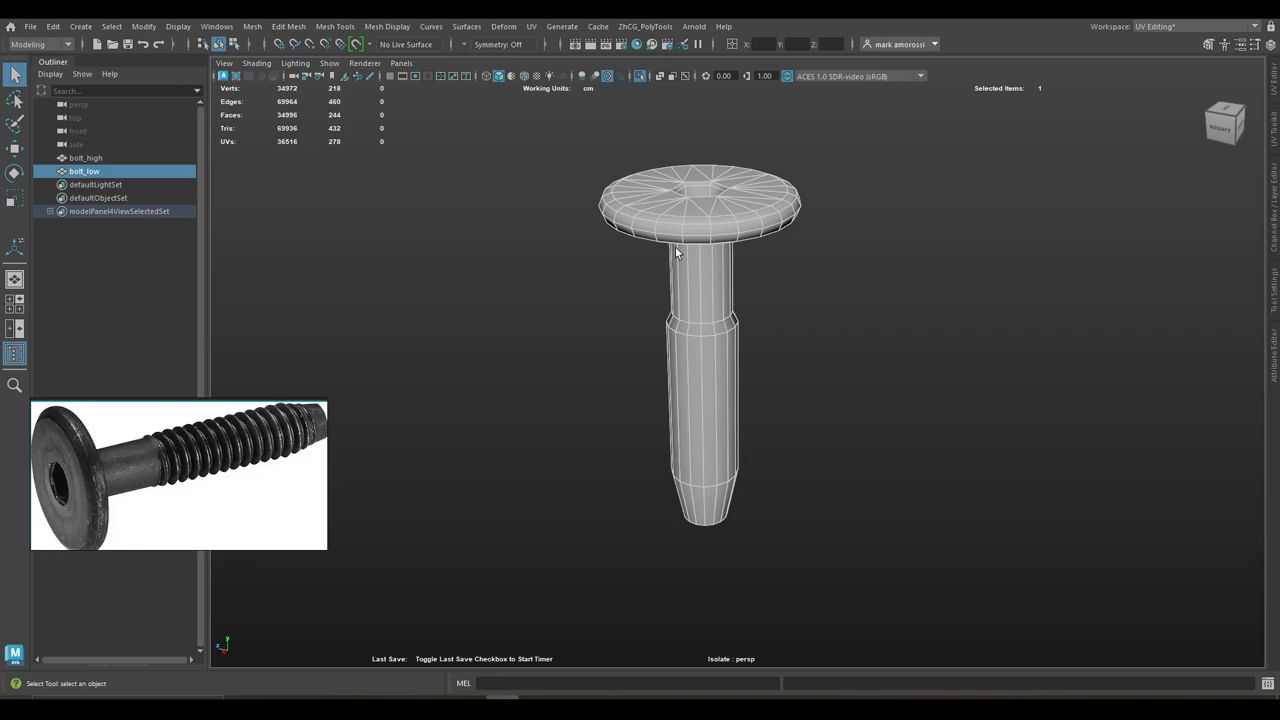
Open the UV editing panels and apply a camera-based UV projection to bolt_low
alt+drag(820, 300, 961, 318)
click(1274, 140)
click(1077, 80)
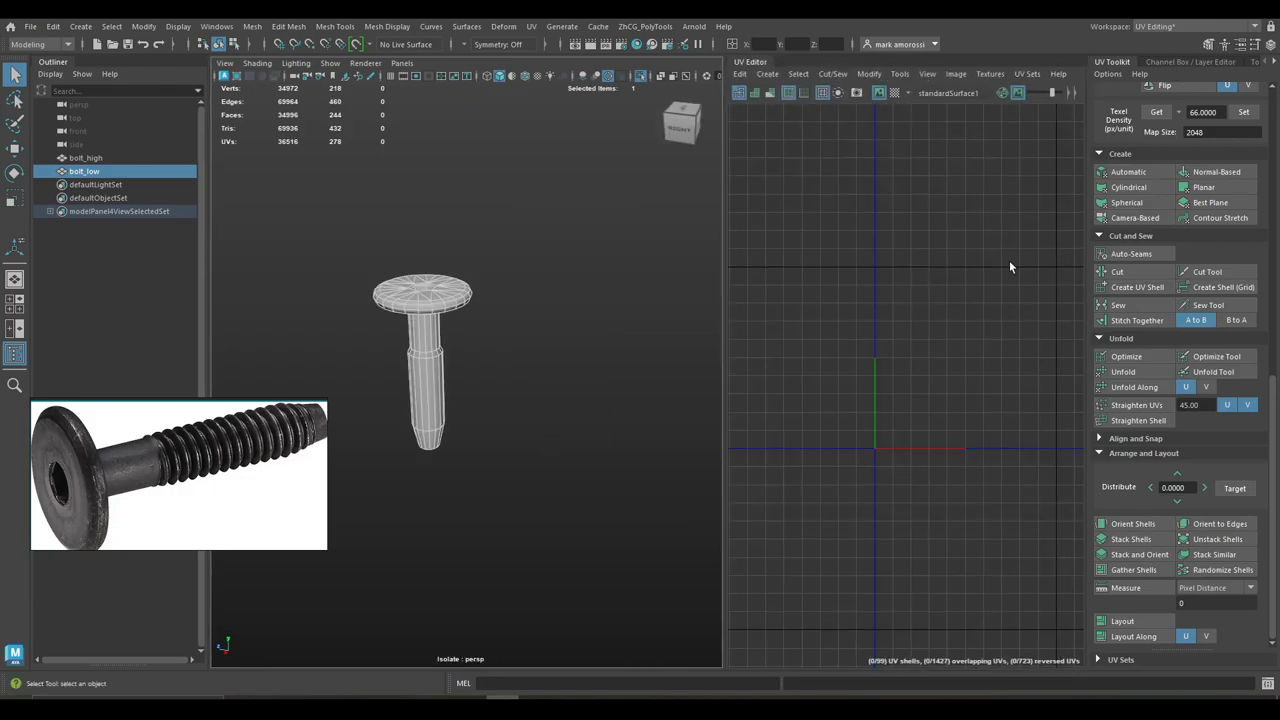
scroll(876, 364, up, 2)
scroll(930, 325, down, 2)
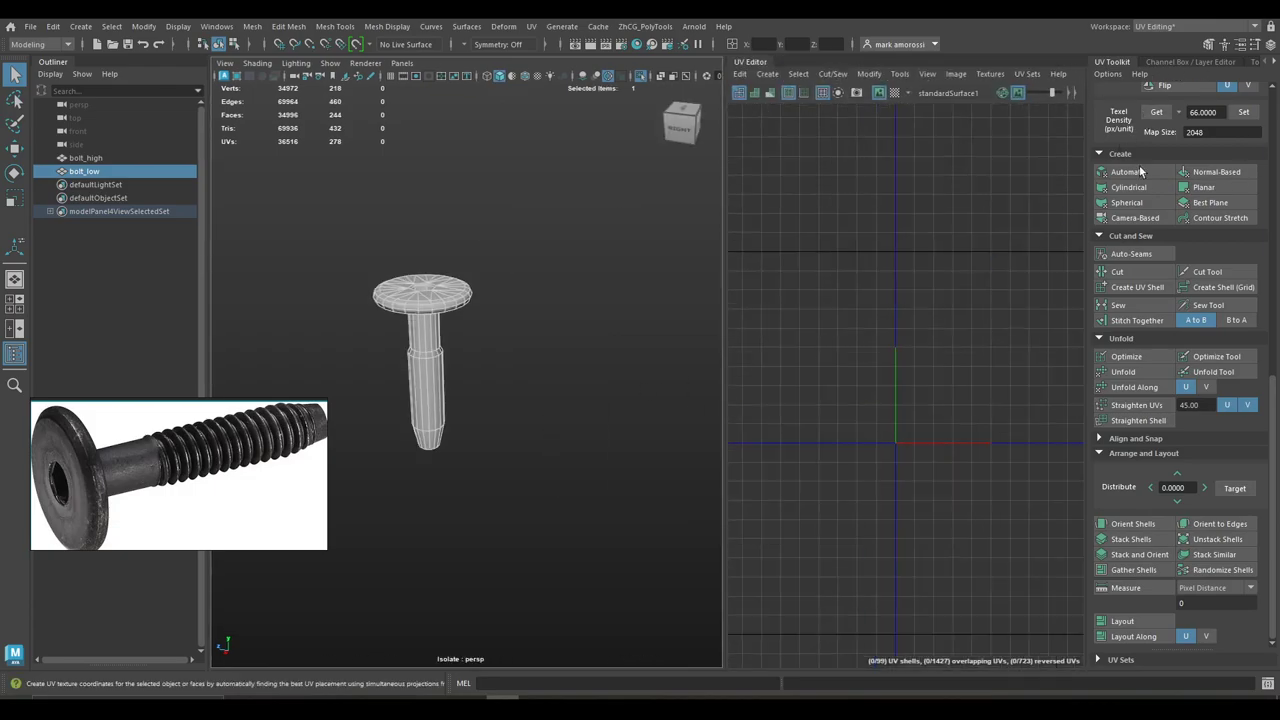
click(1127, 219)
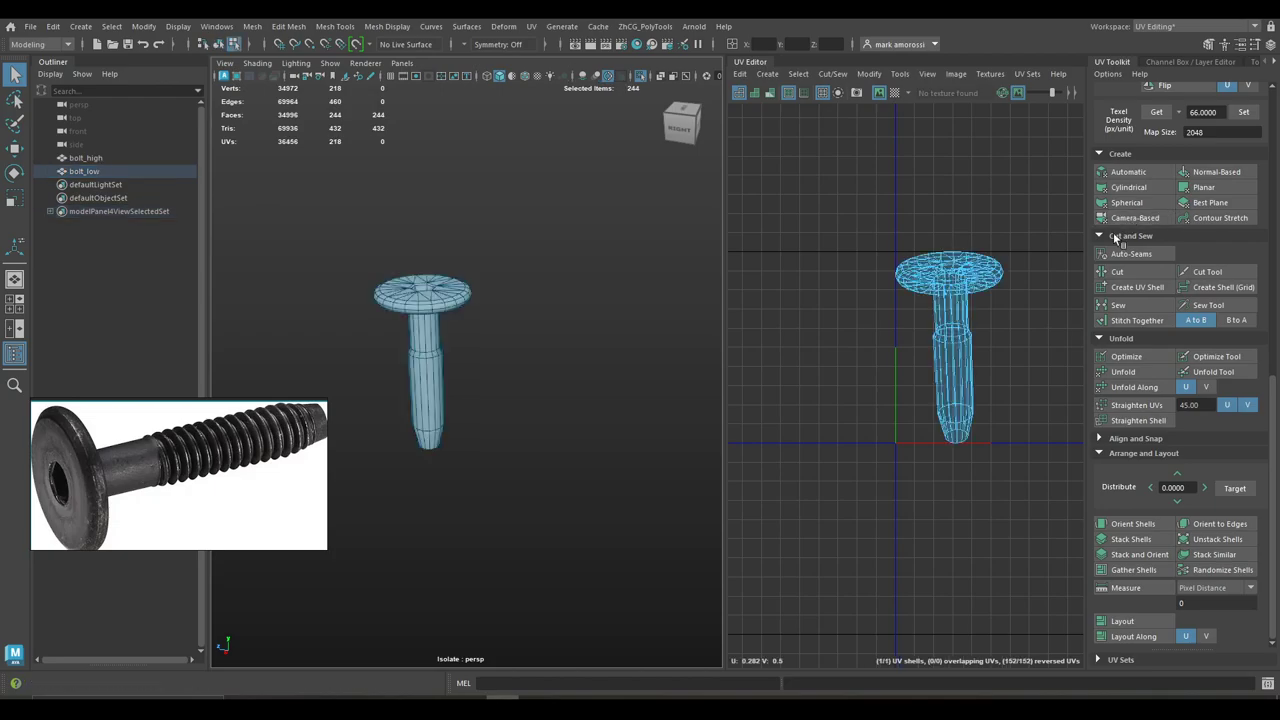
Switch to edge selection and cut UV seams along all hard edges of bolt_low
scroll(484, 320, up, 3)
key(F10)
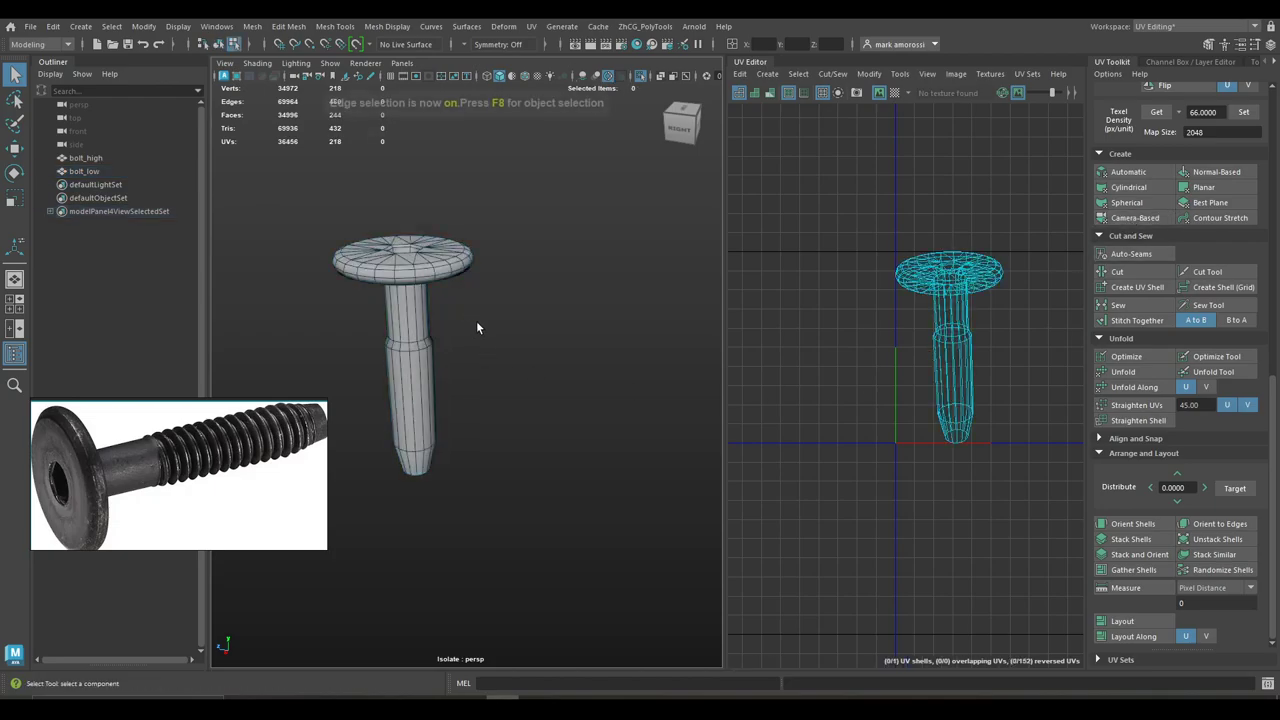
scroll(483, 305, up, 3)
alt+middle_drag(483, 305, 547, 331)
key(ctrl+space)
click(549, 336)
alt+drag(567, 278, 622, 302)
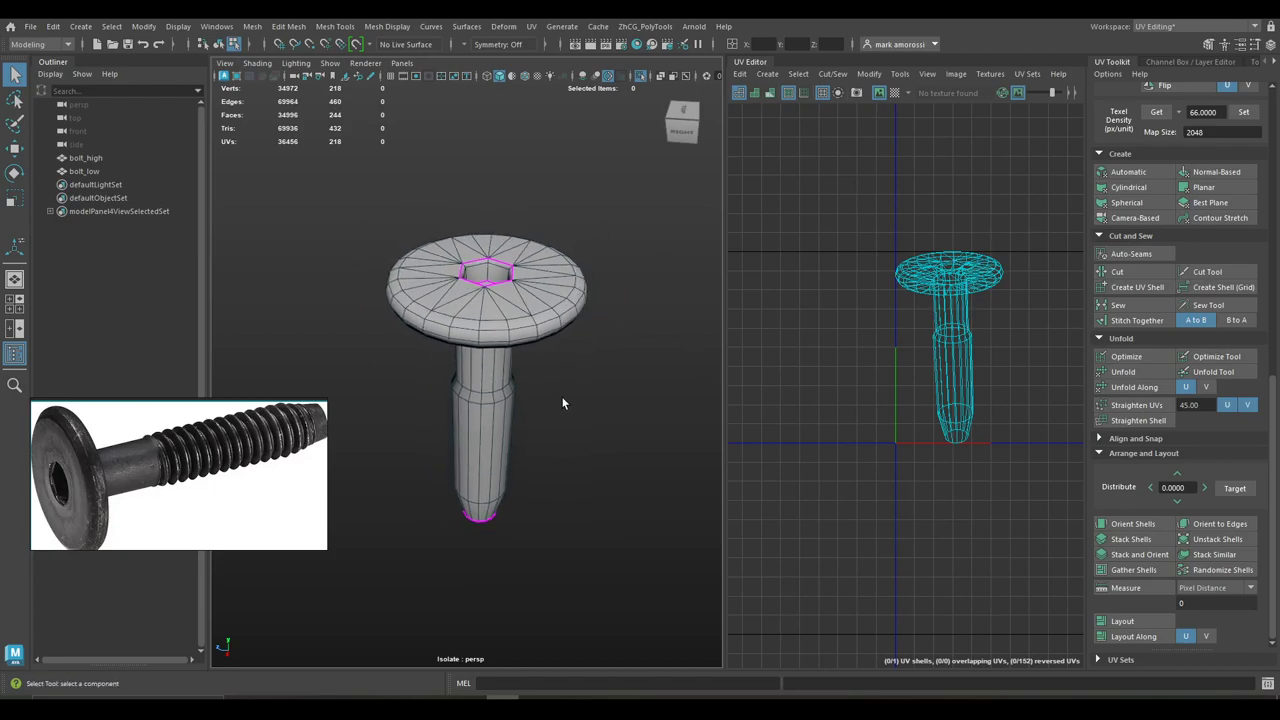
key(shift+space)
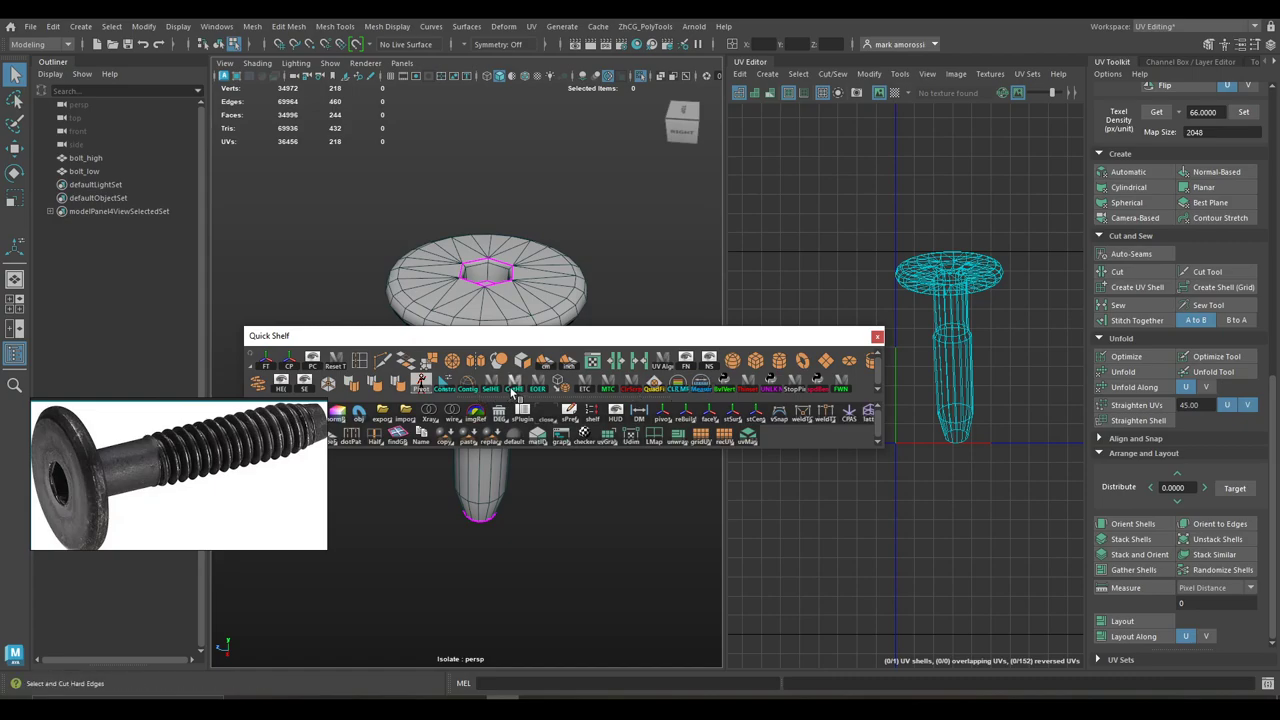
click(512, 388)
Inspect the cut hard edges from several angles on the bolt and in its UV layout
alt+drag(566, 380, 589, 294)
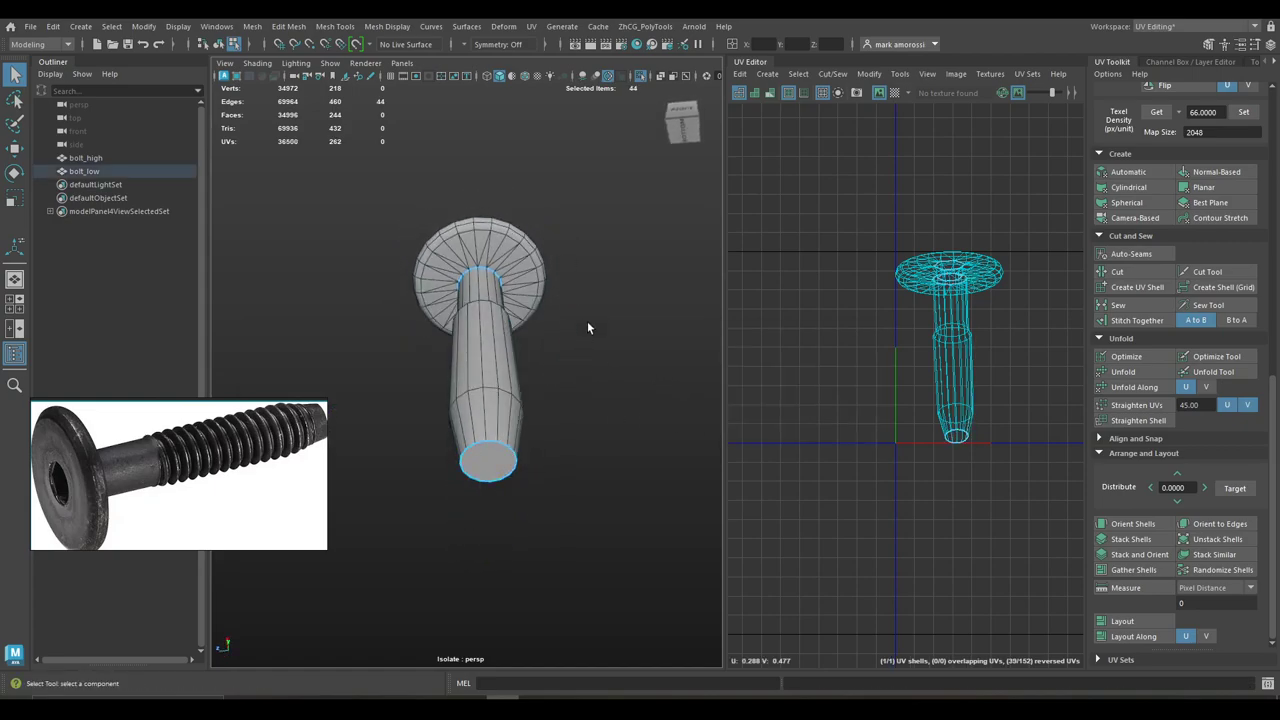
alt+drag(583, 324, 600, 380)
click(111, 26)
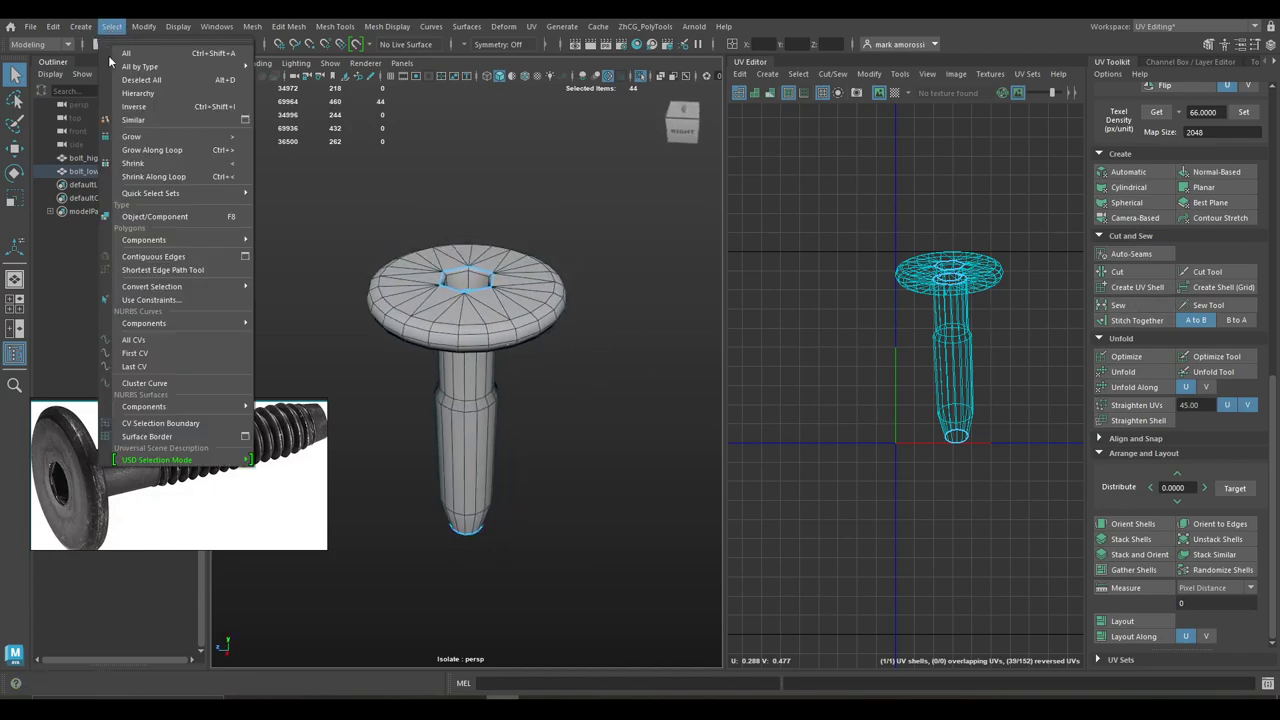
click(495, 28)
alt+drag(551, 341, 602, 349)
scroll(521, 340, up, 4)
scroll(521, 336, down, 2)
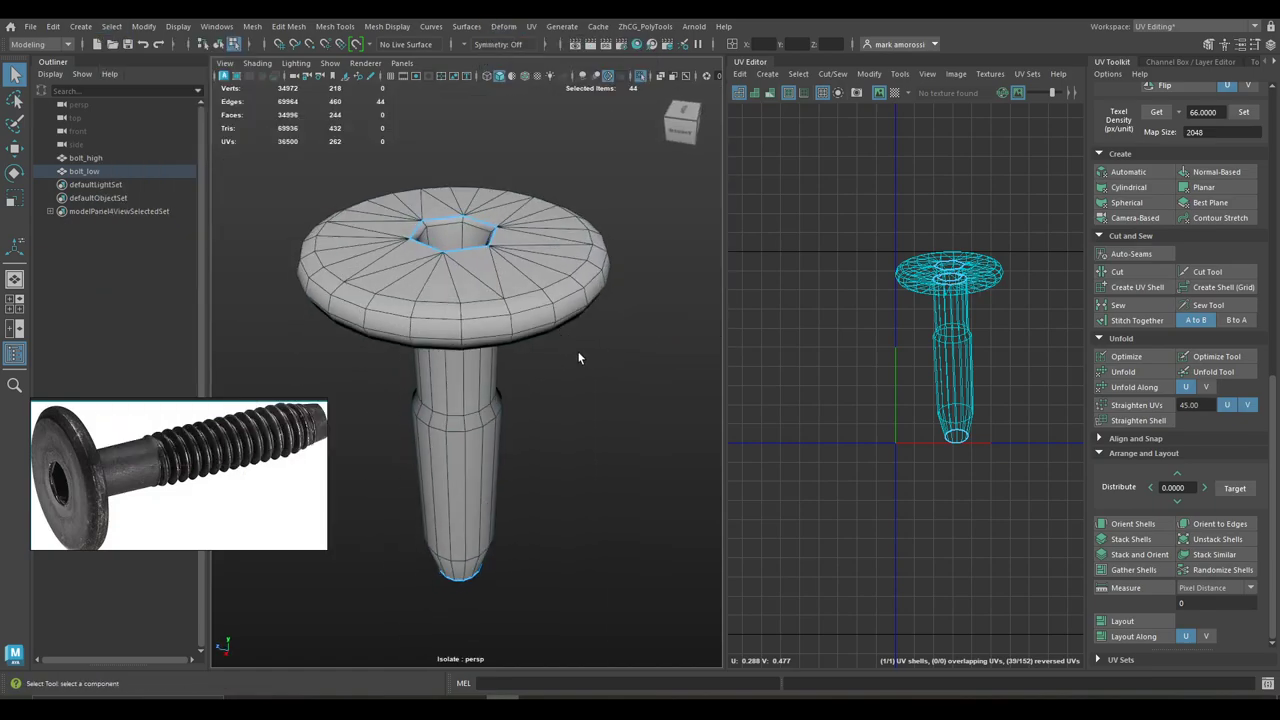
click(580, 356)
mouse_move(496, 244)
alt+mouse_down()
mouse_move(490, 287)
mouse_move(494, 255)
alt+mouse_up()
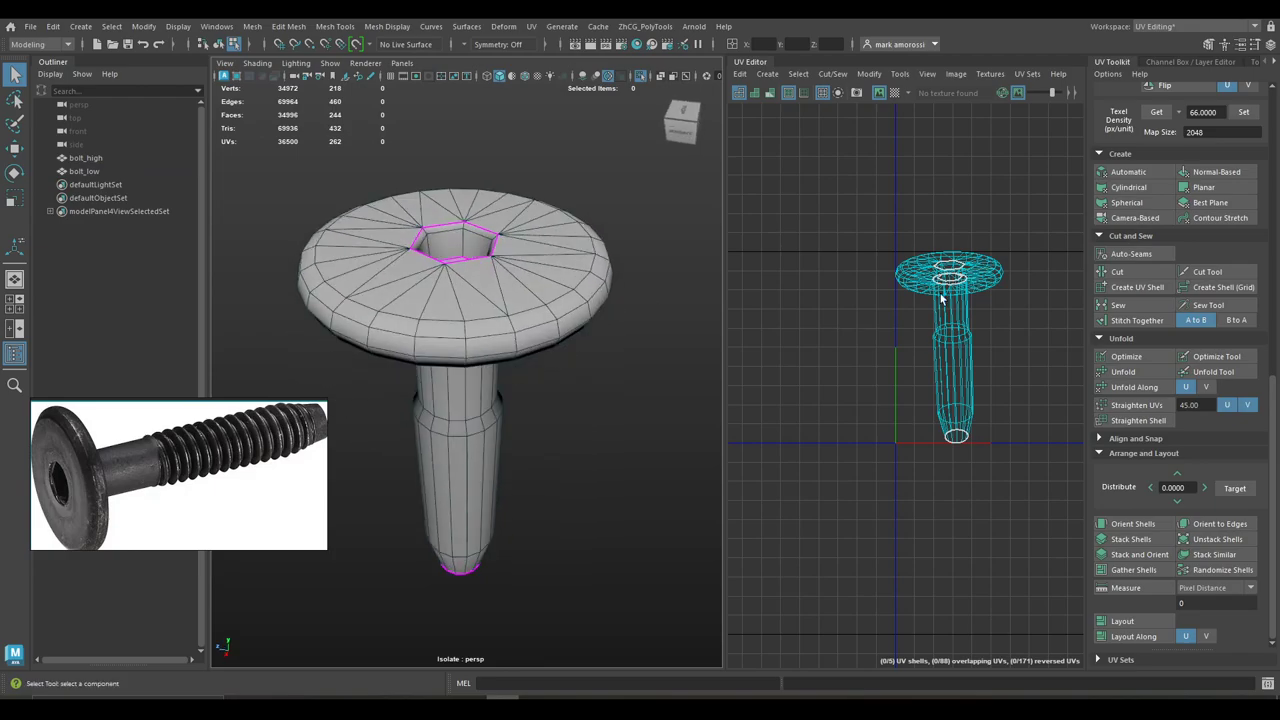
scroll(950, 243, up, 5)
alt+middle_drag(946, 448, 926, 190)
alt+middle_drag(938, 300, 942, 470)
Cut UV seams around the bolt head's rim loops and down its side
alt+drag(650, 286, 515, 272)
click(492, 151)
key(grave)
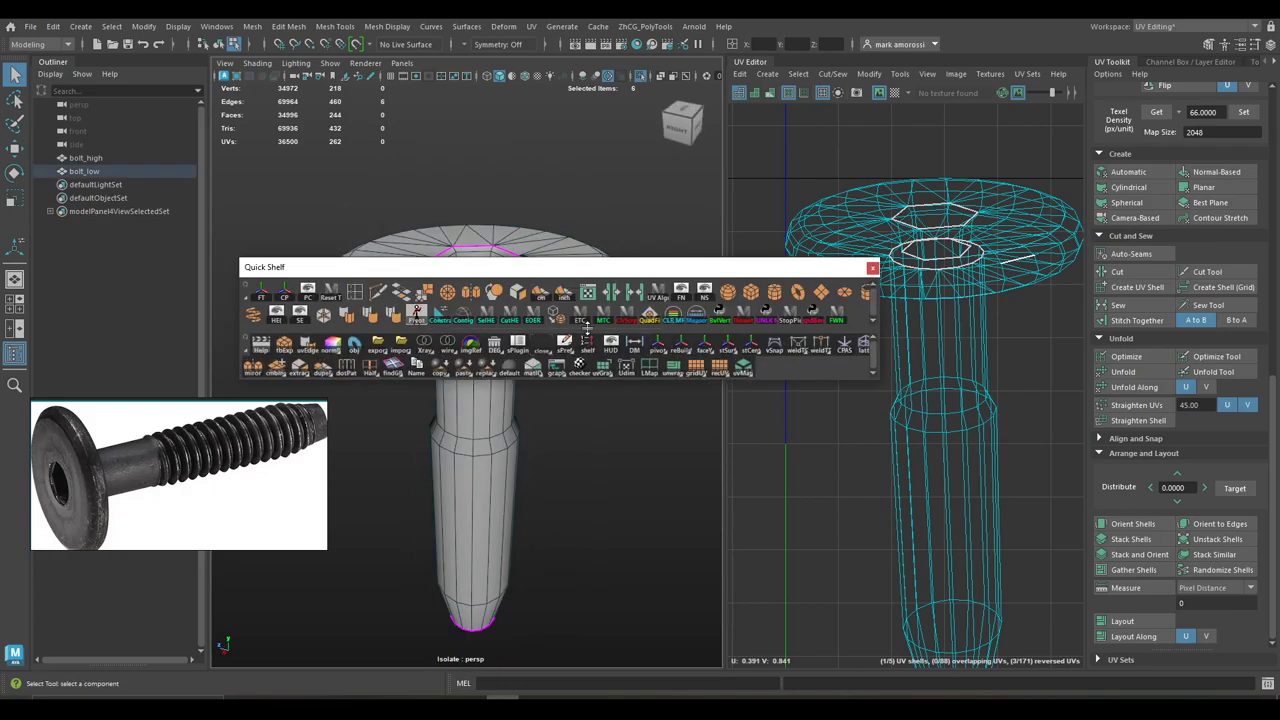
click(464, 315)
alt+drag(586, 323, 590, 323)
alt+drag(590, 238, 483, 305)
click(1117, 271)
click(476, 306)
alt+drag(491, 375, 489, 457)
double_click(466, 203)
click(1117, 273)
Cut a lengthwise UV seam down the bolt's shaft
click(472, 462)
shift+double_click(472, 462)
alt+drag(530, 349, 528, 338)
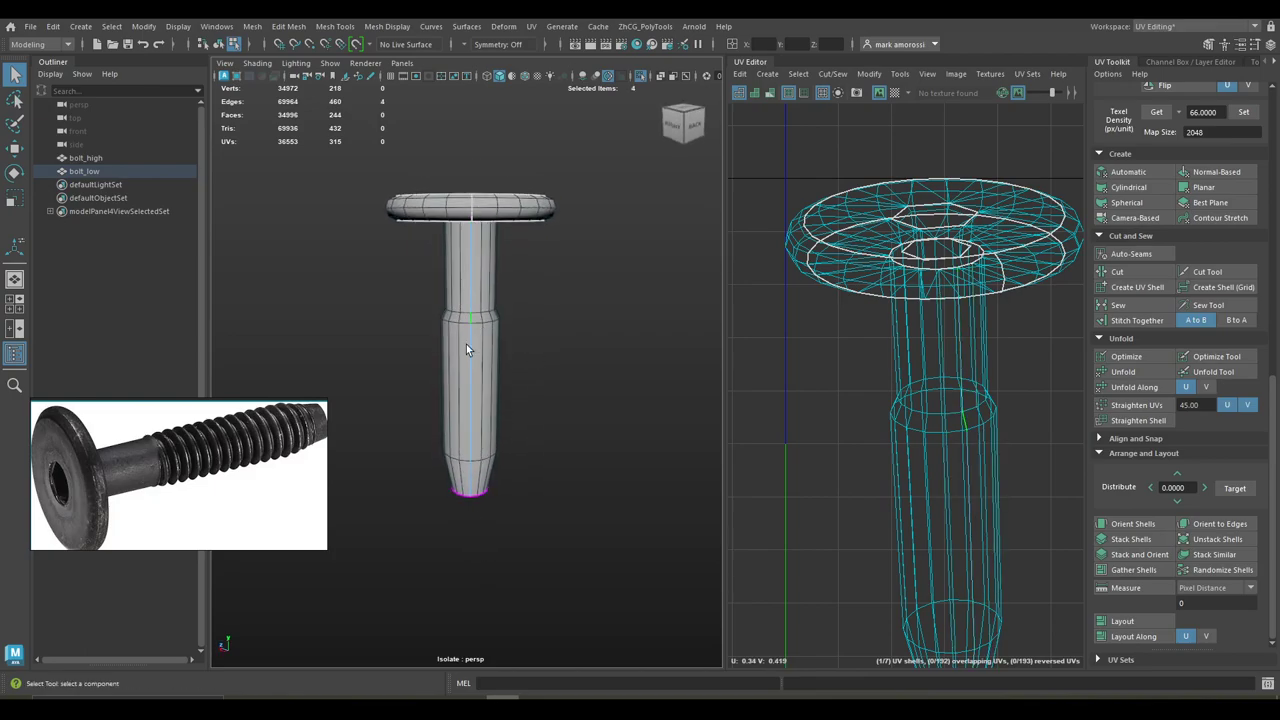
click(1136, 273)
Unfold the shaft's UV shell and move it clear of the head's shells
right_drag(835, 292, 798, 305)
scroll(850, 366, down, 5)
click(866, 390)
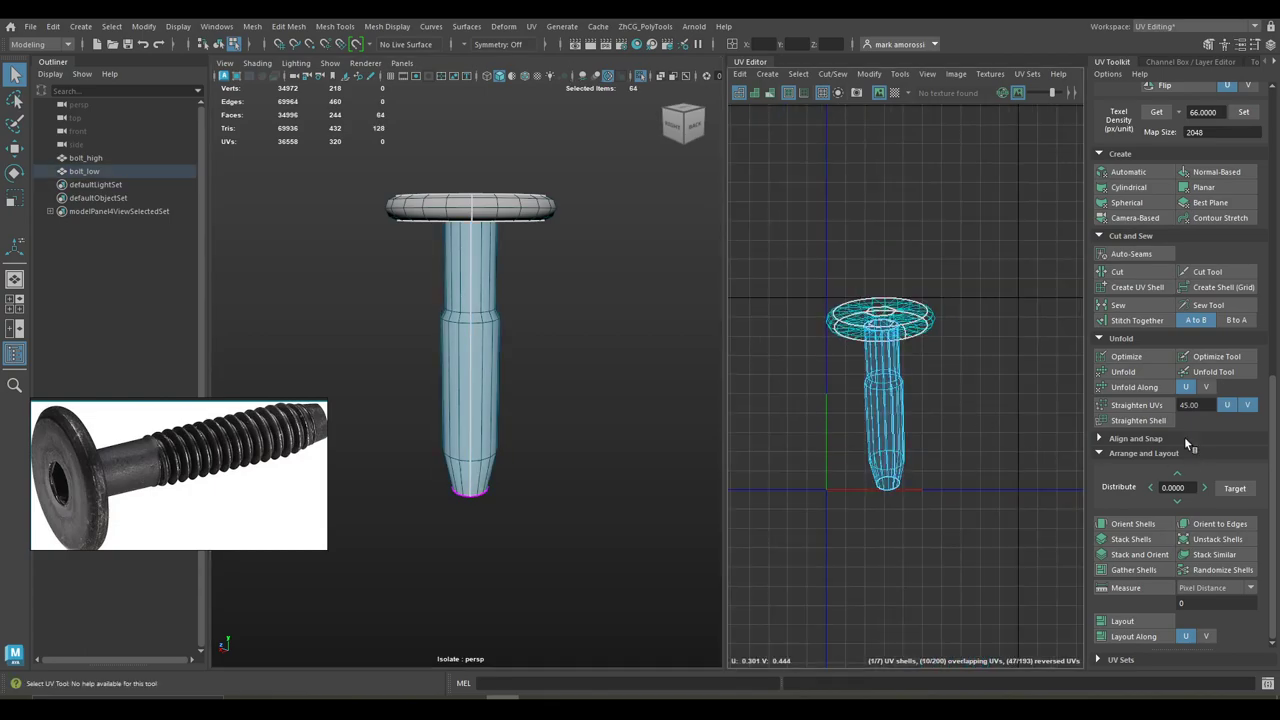
click(1123, 371)
key(f)
key(w)
middle_drag(916, 415, 966, 403)
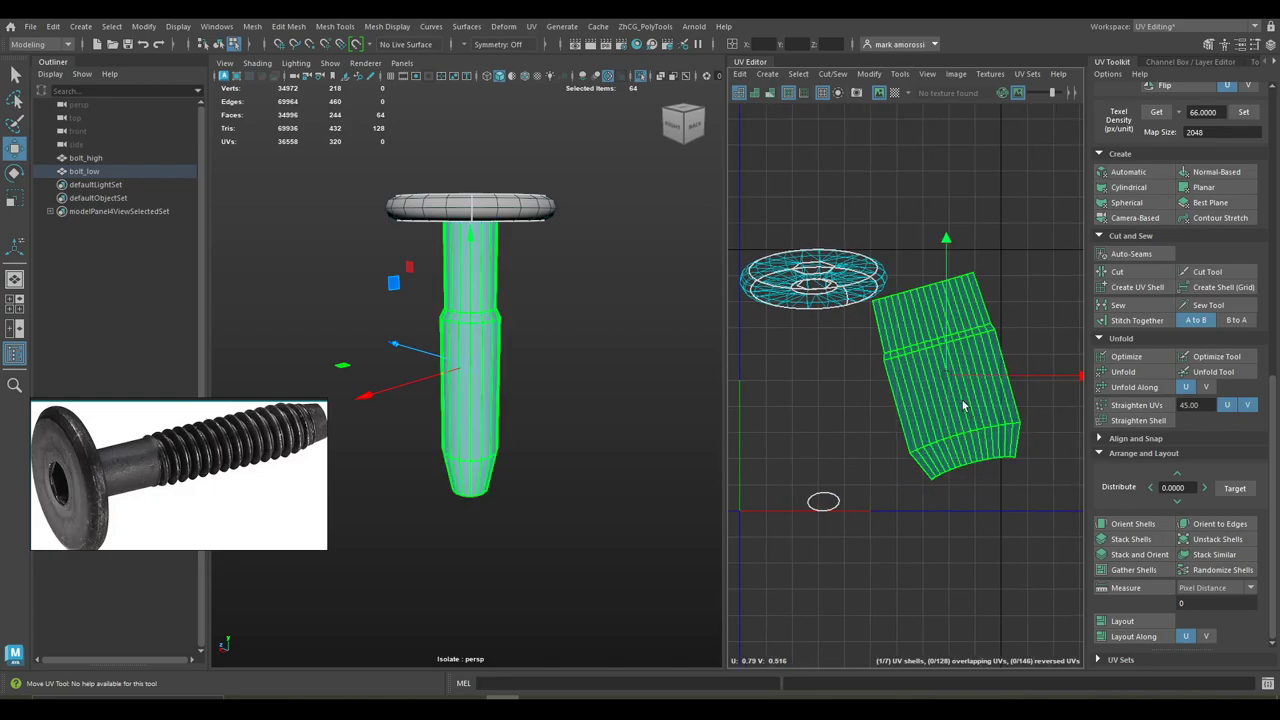
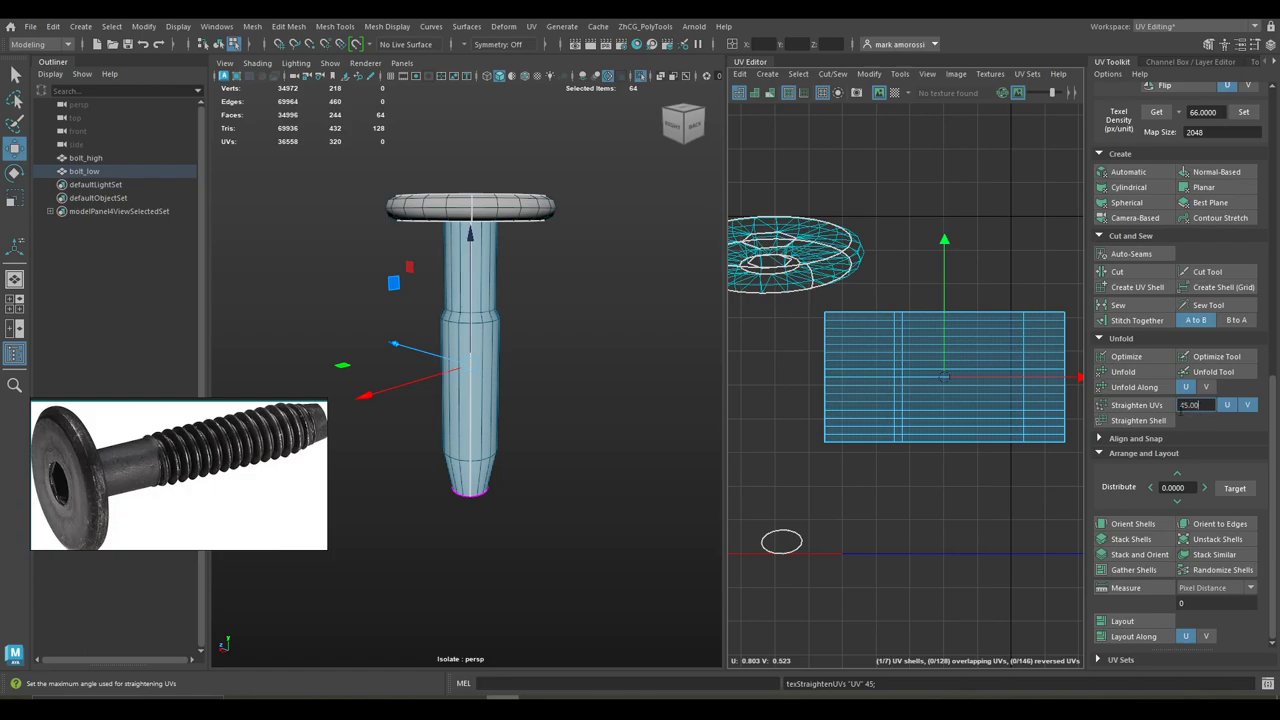
key(F8)
scroll(1000, 389, down, 2)
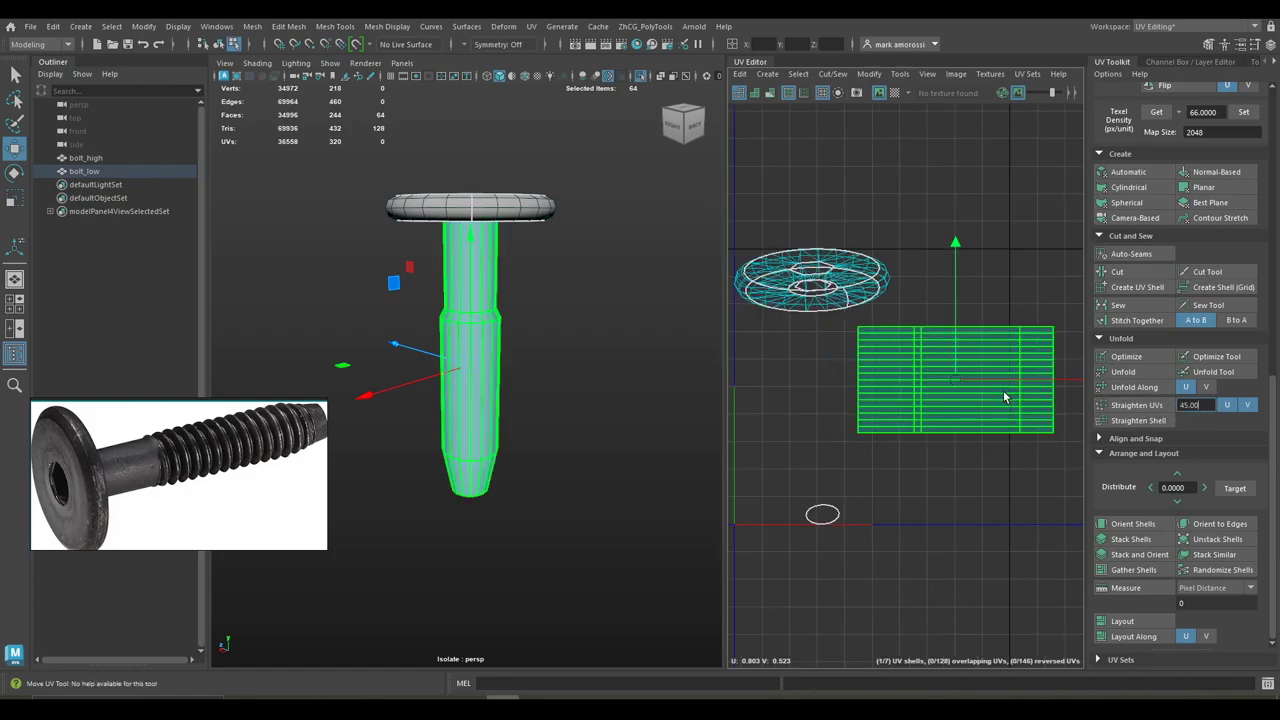
scroll(1000, 389, up, 3)
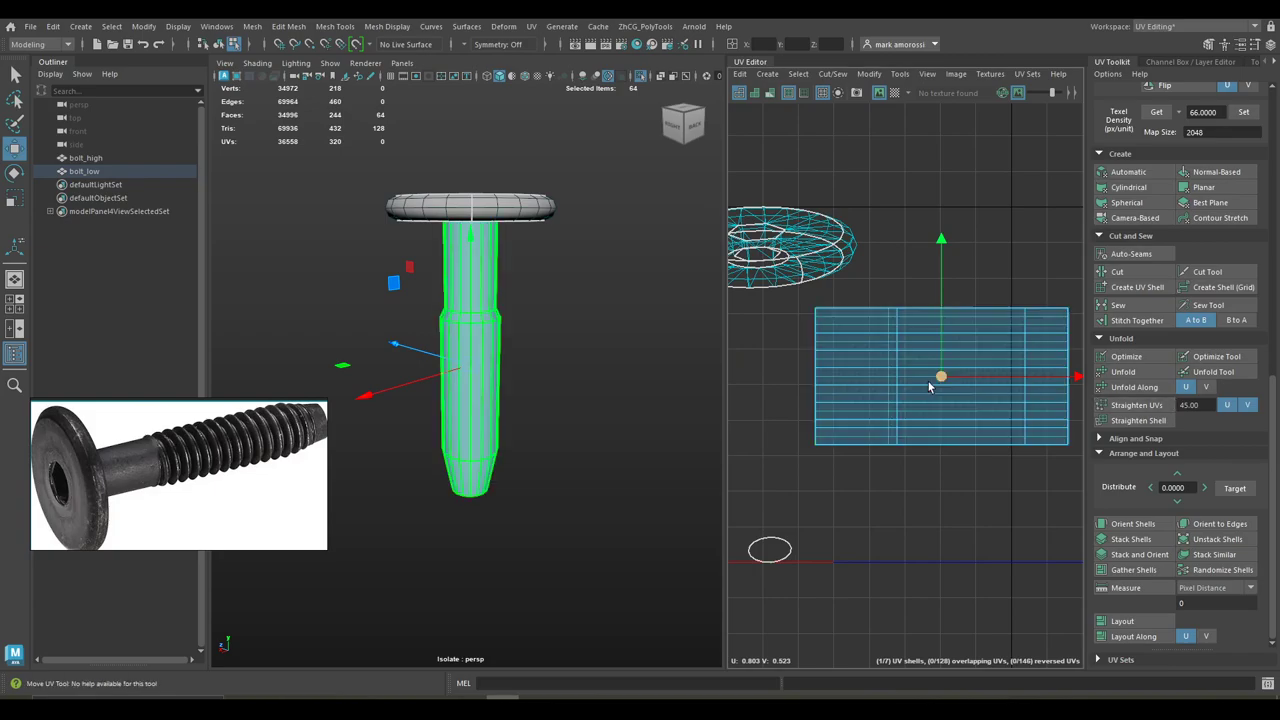
scroll(927, 385, down, 1)
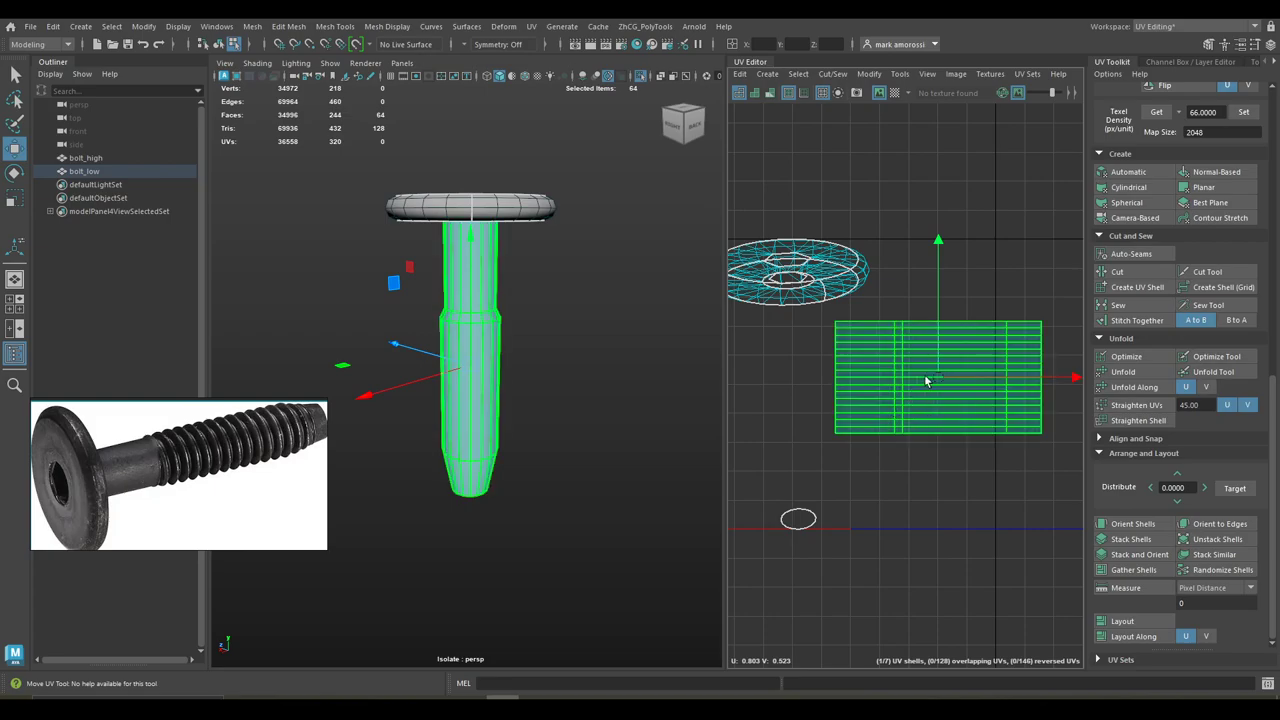
scroll(951, 380, up, 1)
scroll(954, 383, down, 1)
scroll(953, 386, up, 1)
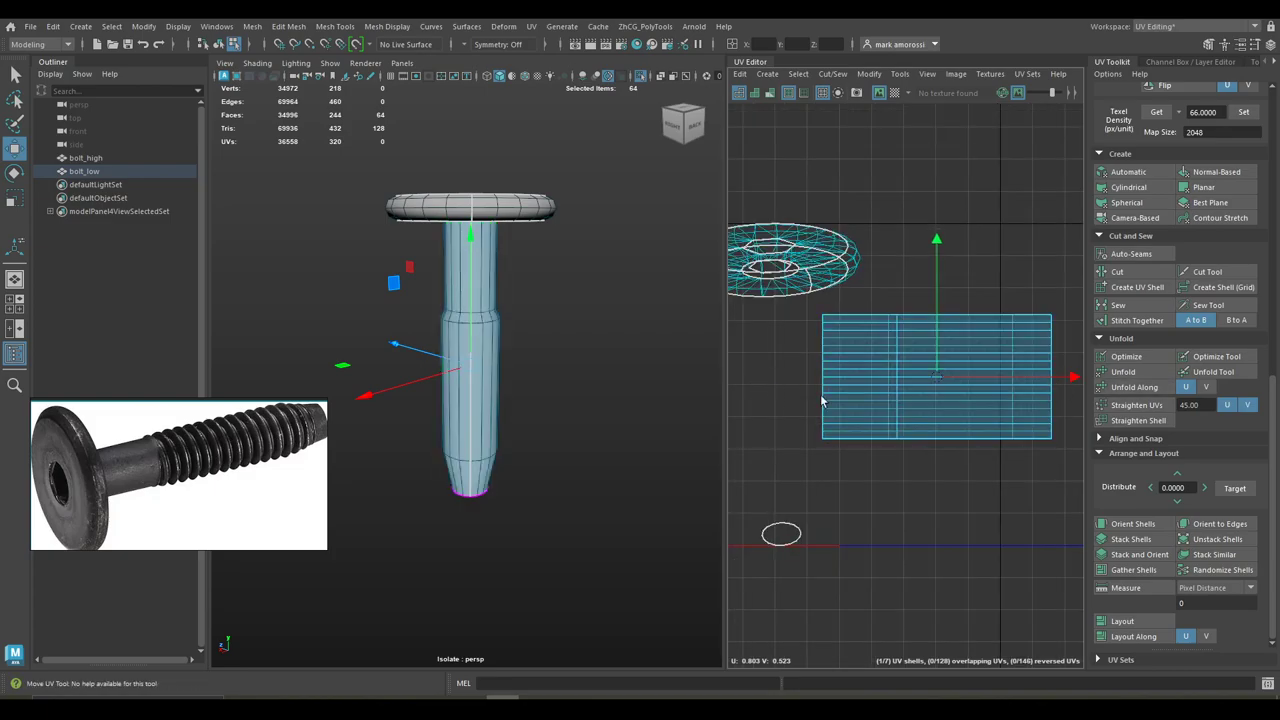
Try unfolding the straightened shaft shell along U and undo it
click(1145, 387)
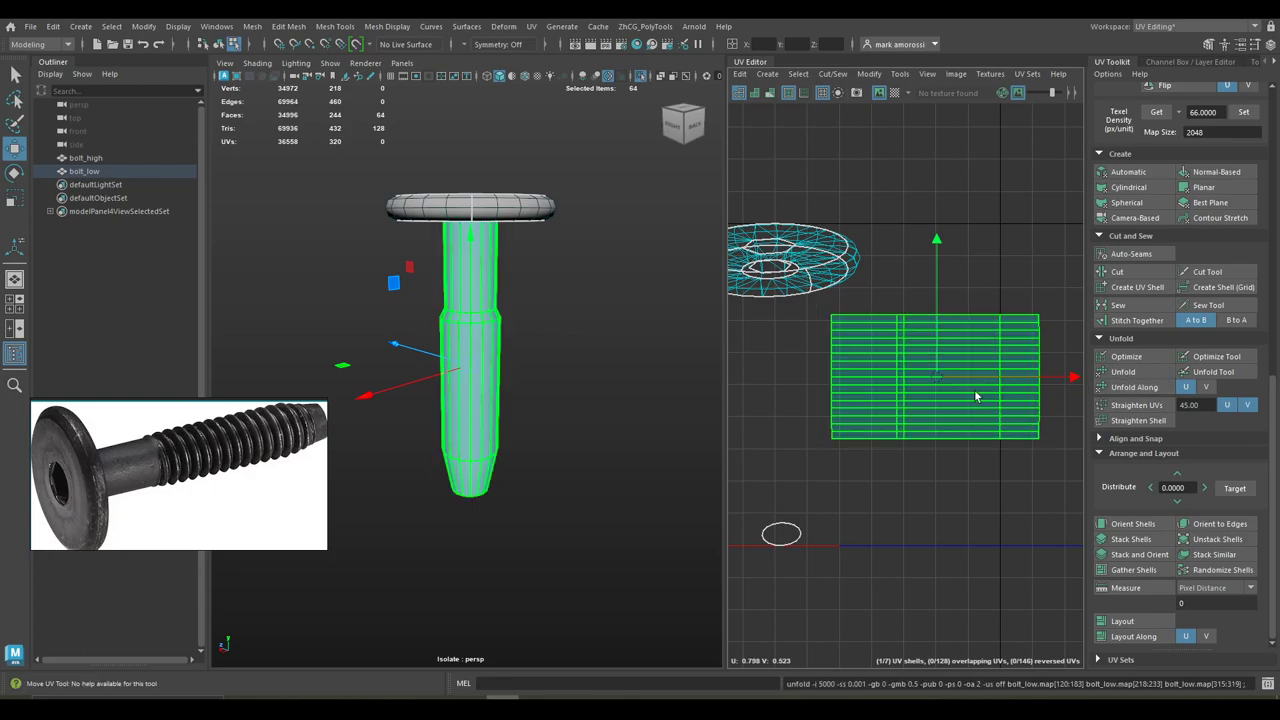
key(ctrl+z)
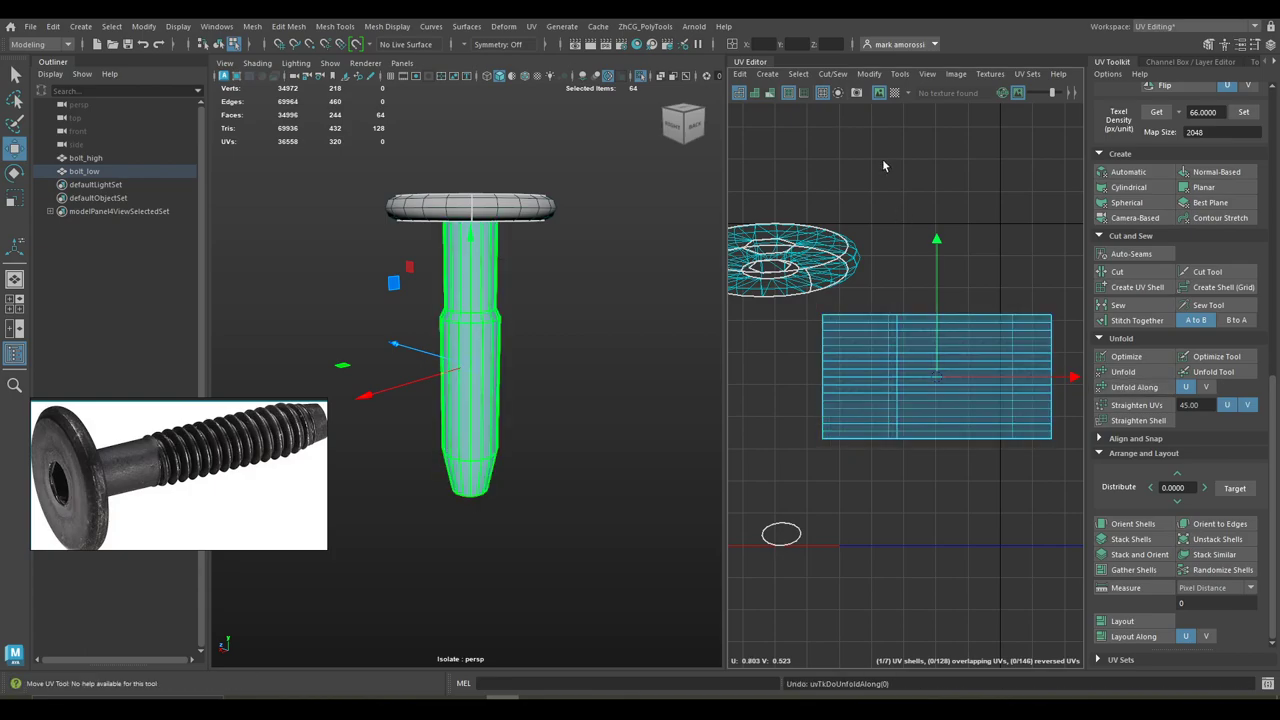
Display the checker map on the bolt and set its checker size to 256
click(893, 92)
scroll(907, 397, up, 5)
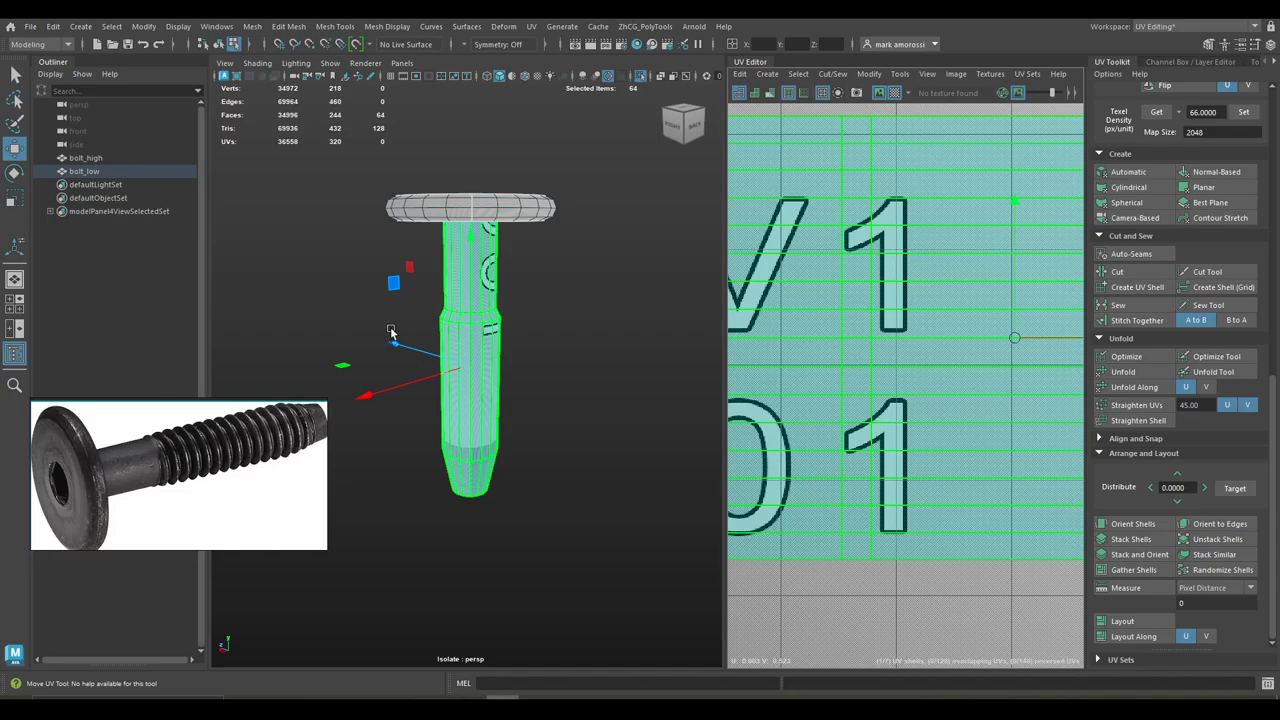
scroll(500, 363, up, 6)
scroll(500, 363, down, 6)
scroll(514, 349, up, 6)
scroll(554, 314, down, 2)
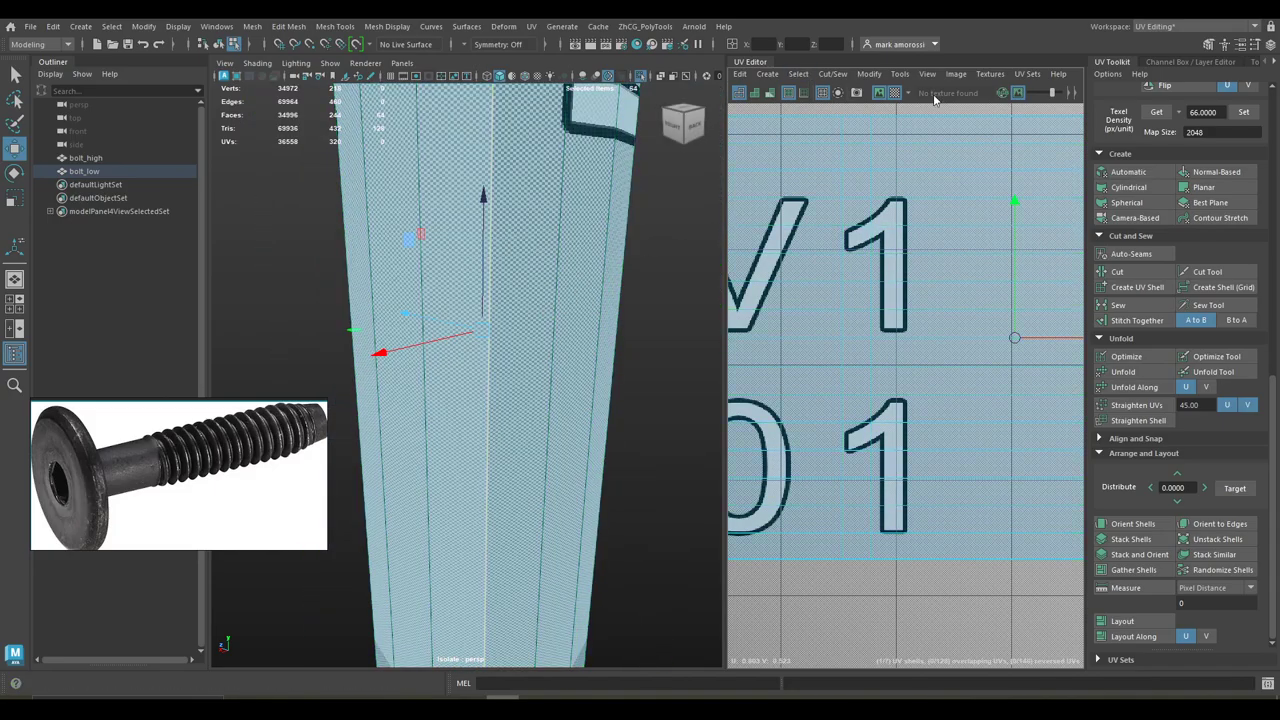
click(997, 77)
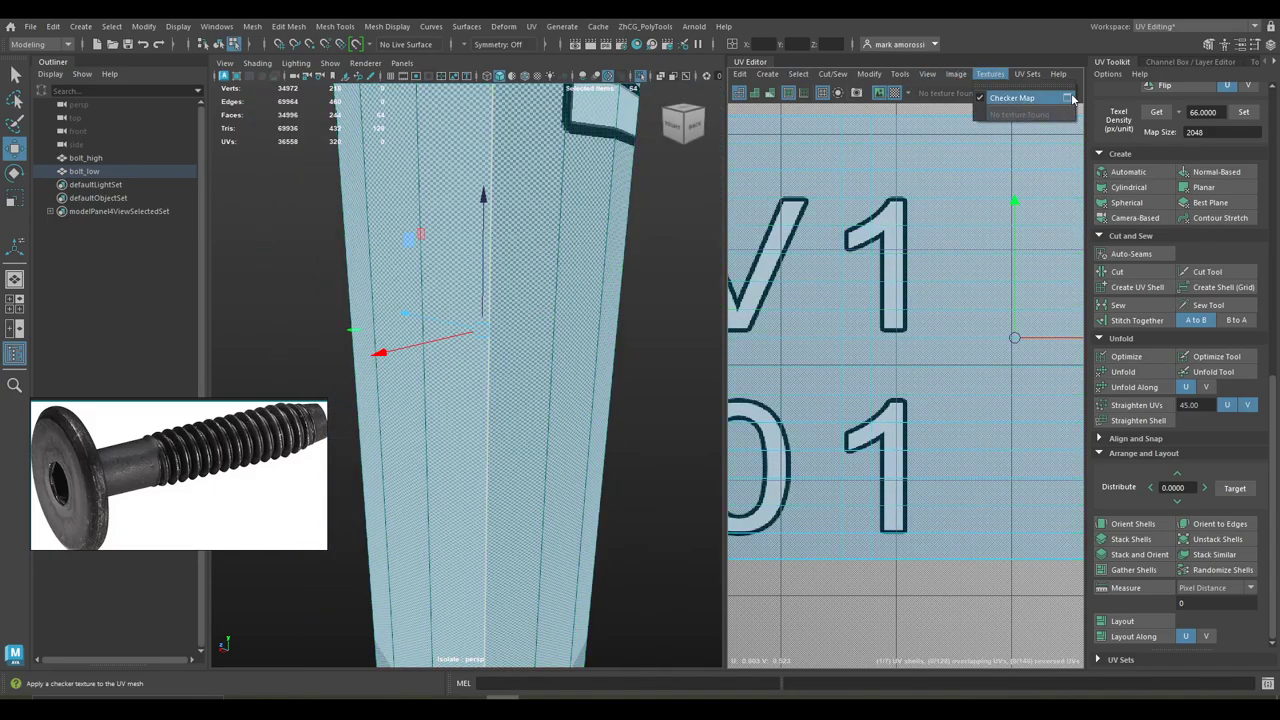
click(1070, 100)
click(1003, 254)
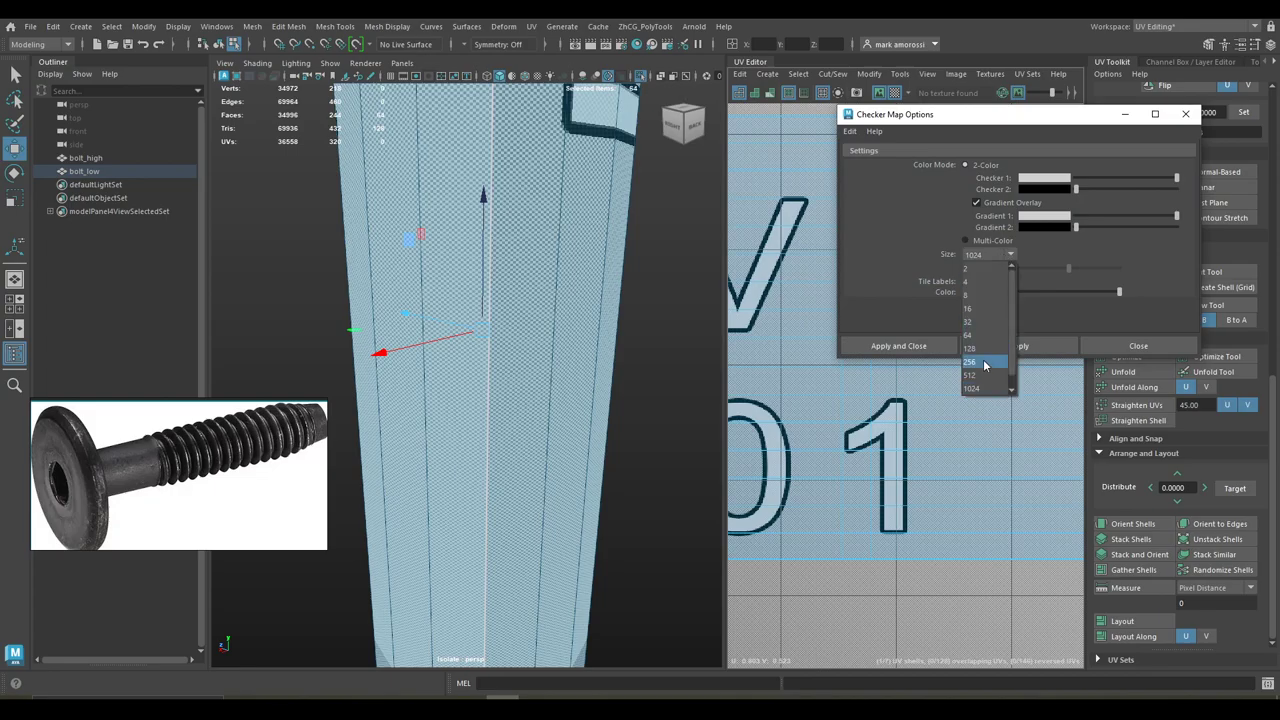
click(987, 366)
click(900, 346)
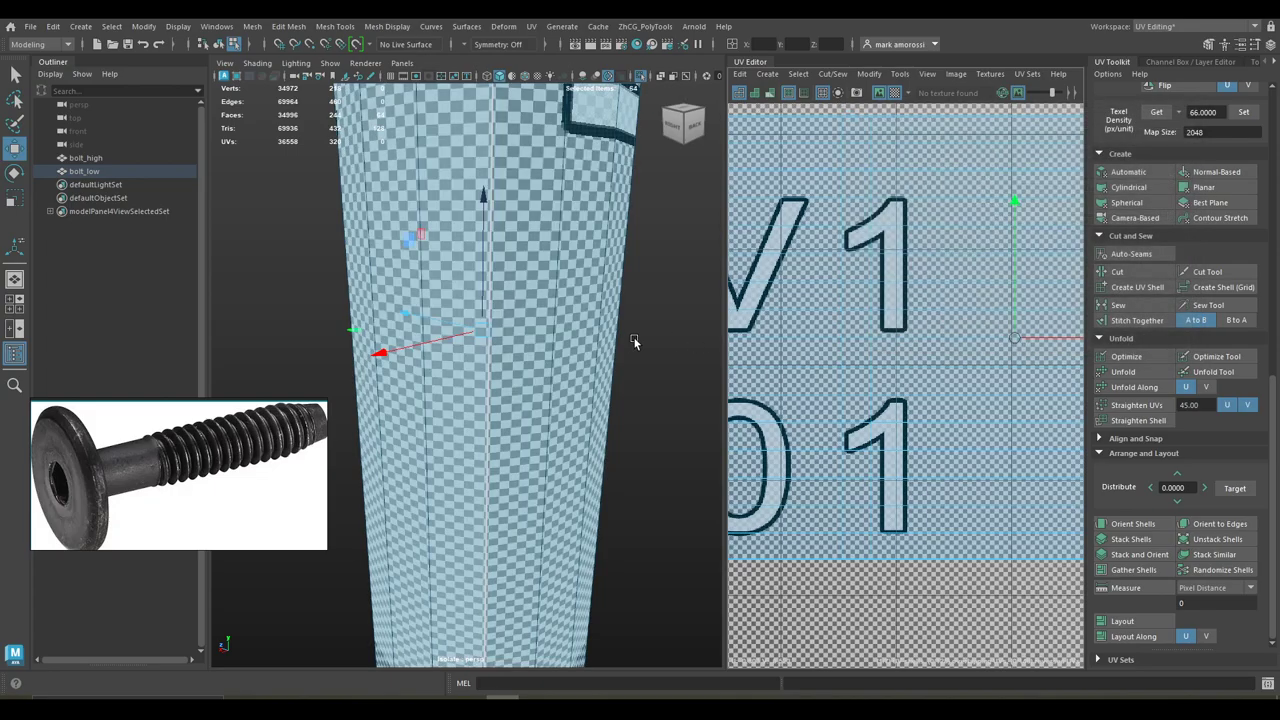
Examine the checker squares along the shaft for UV stretching
scroll(629, 343, down, 3)
click(549, 298)
alt+middle_drag(557, 267, 551, 420)
scroll(531, 374, up, 5)
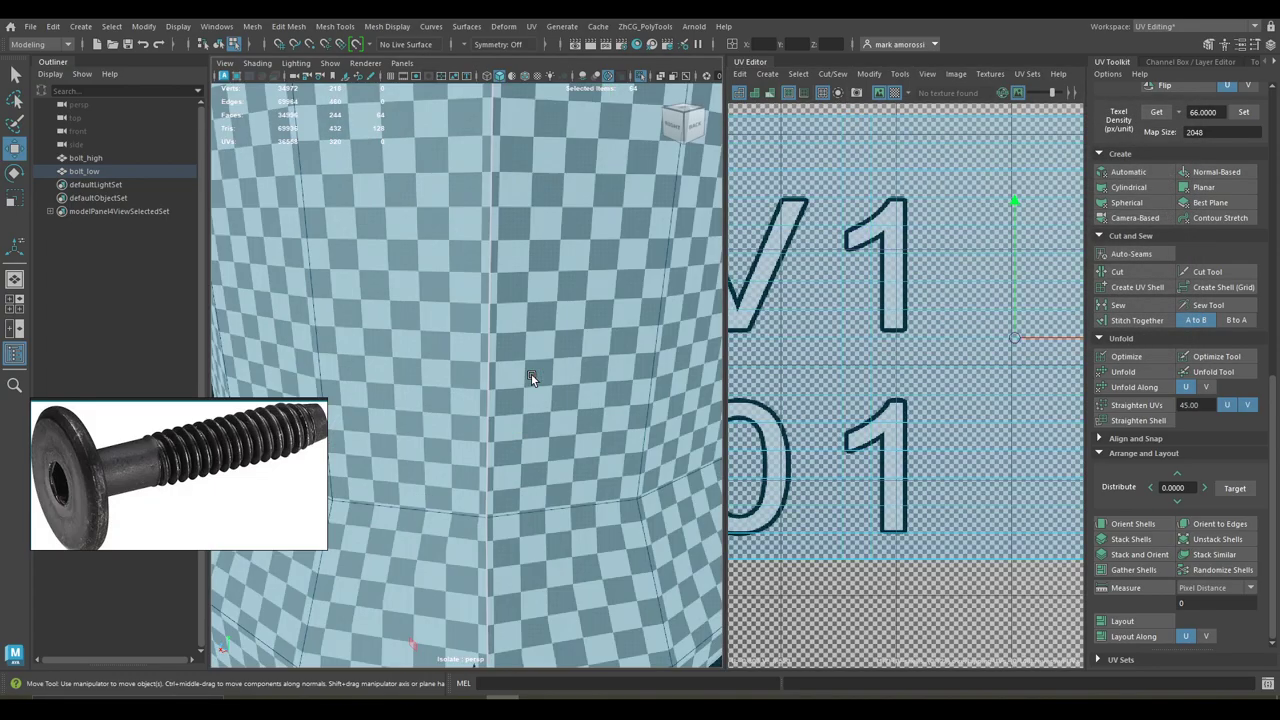
scroll(541, 353, down, 3)
scroll(514, 304, up, 3)
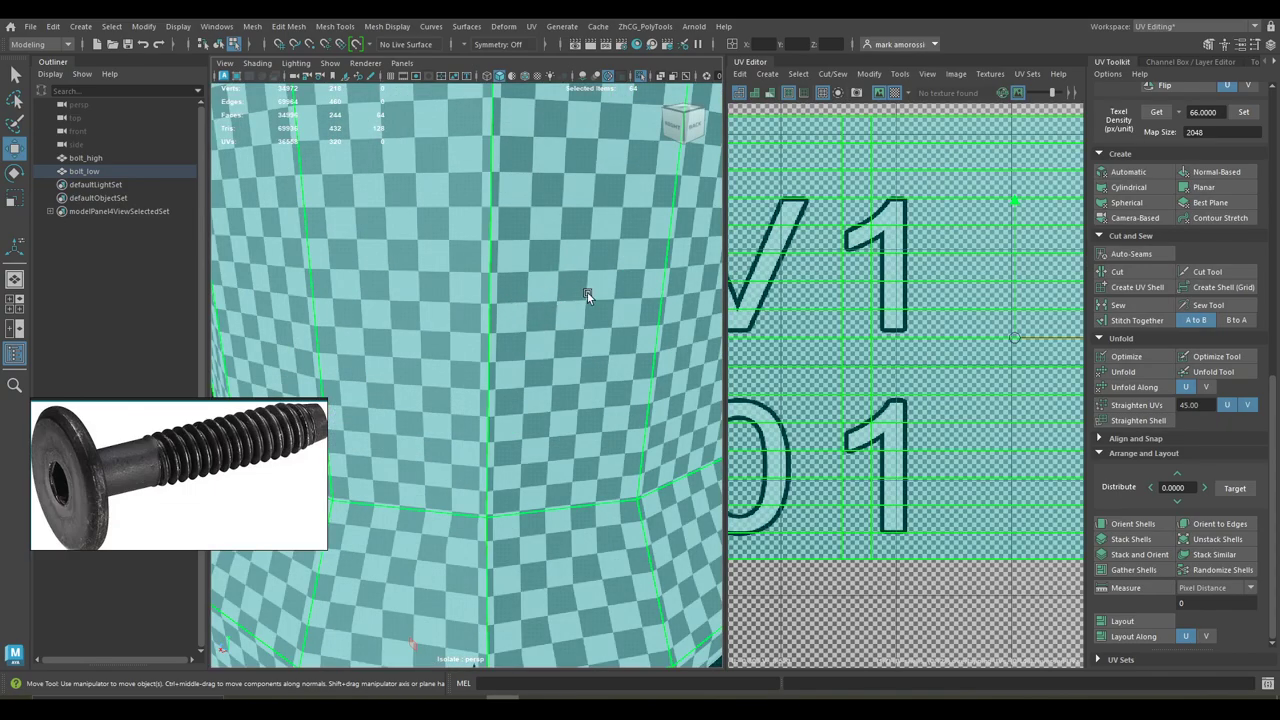
Compare the checker proportions around the shaft's side faces, both close up and from further away
scroll(580, 286, down, 4)
alt+middle_drag(565, 560, 552, 339)
alt+drag(552, 339, 491, 345)
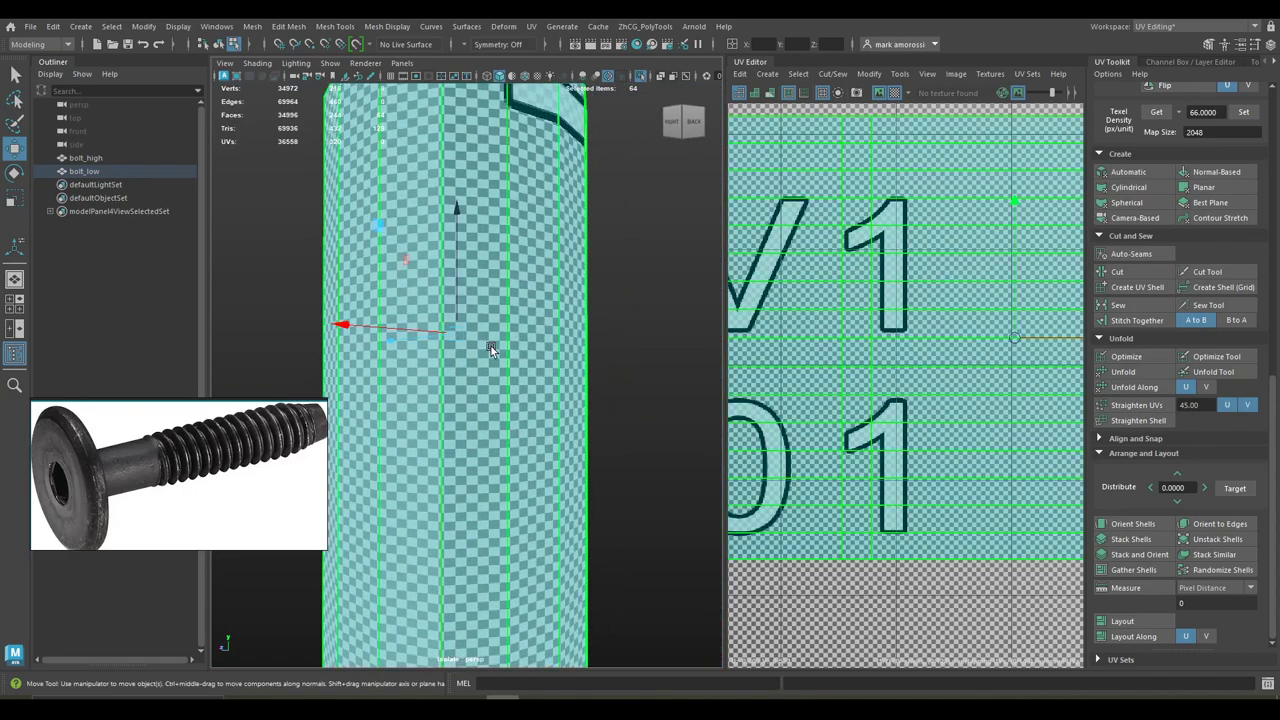
scroll(491, 346, up, 3)
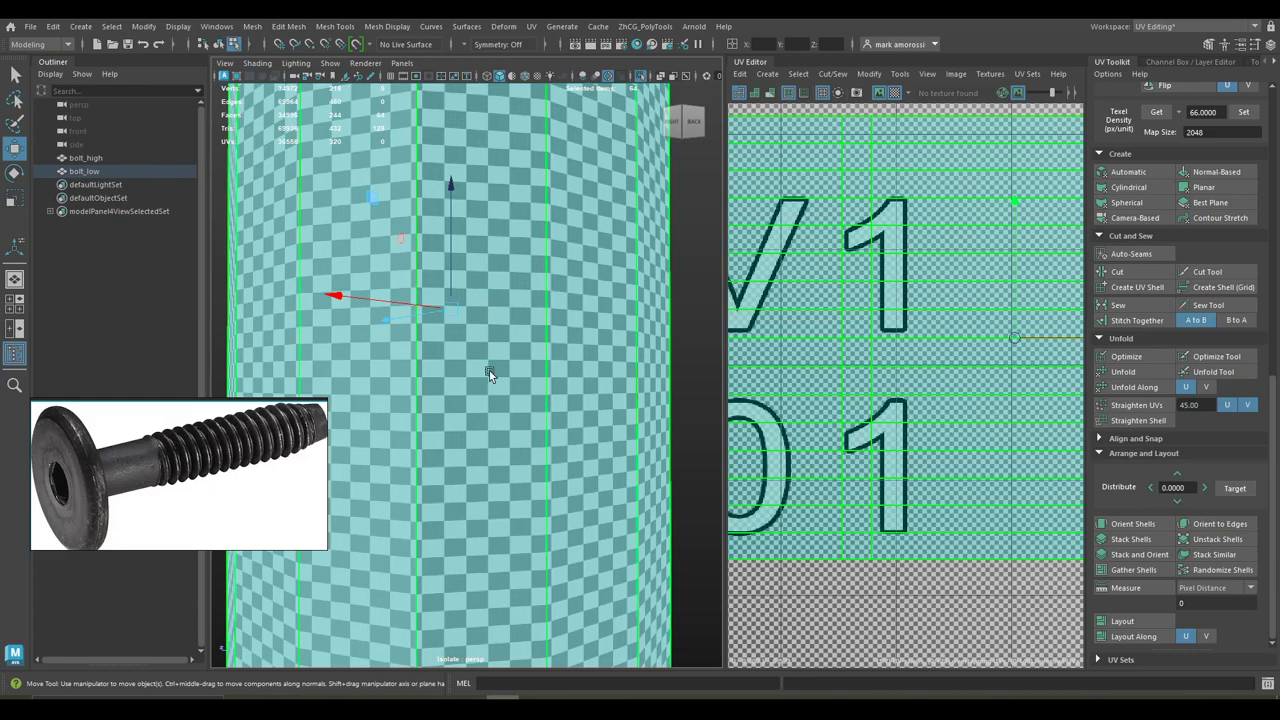
scroll(901, 378, down, 3)
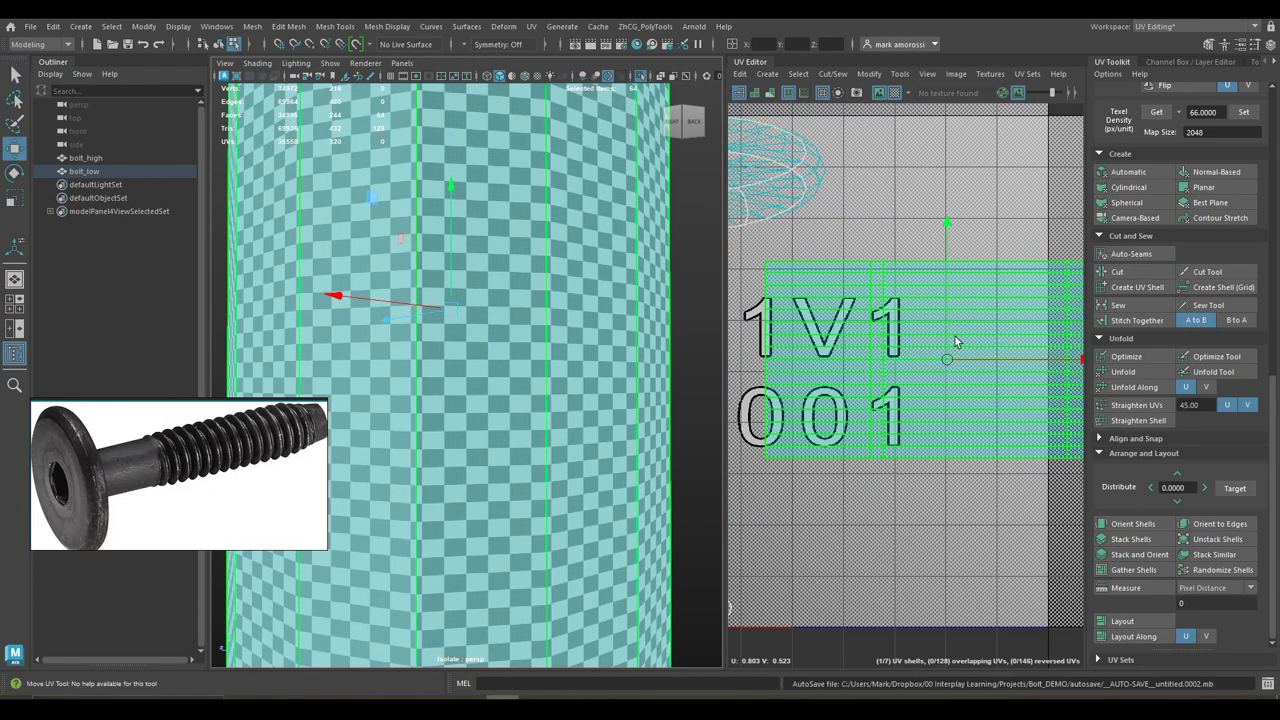
Rotate the shaft's UV shell so it stands upright in the UV layout and slightly adjust the background image dimming
key(e)
drag(1035, 263, 829, 260)
scroll(921, 292, down, 2)
scroll(921, 291, down, 3)
scroll(497, 305, down, 5)
scroll(514, 343, up, 4)
alt+drag(514, 343, 648, 380)
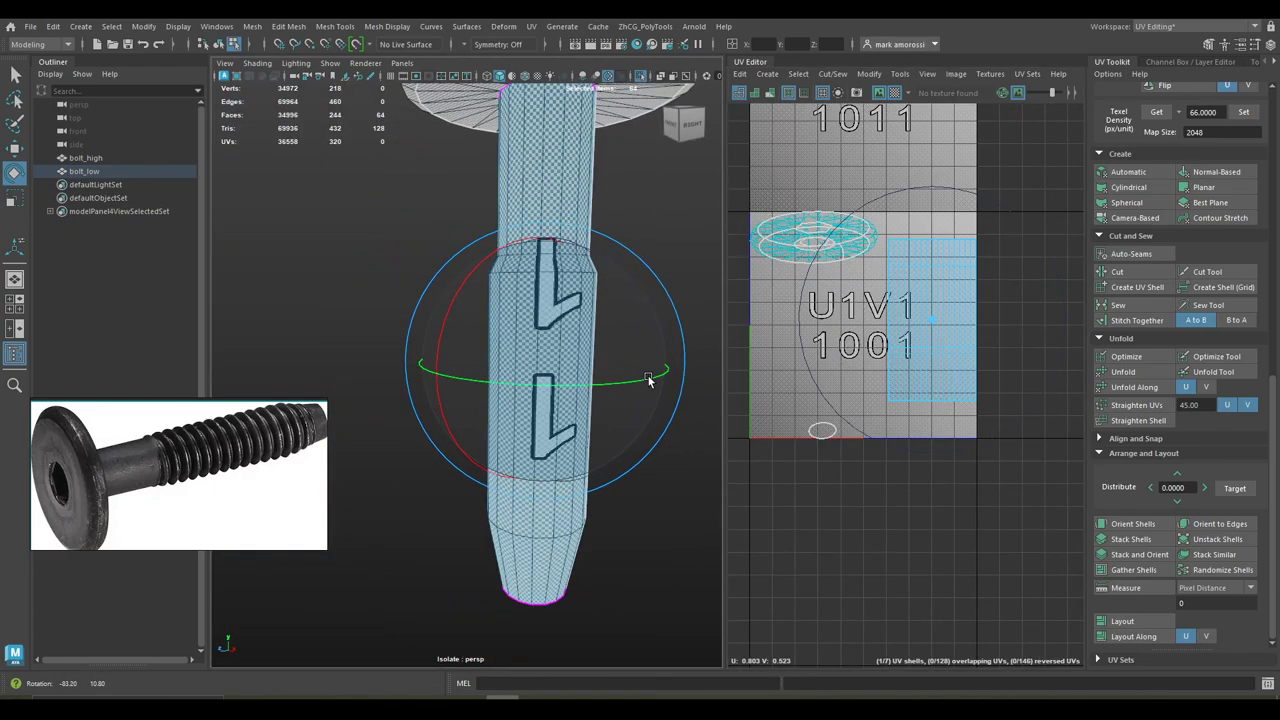
drag(966, 198, 1008, 313)
drag(1052, 100, 1044, 96)
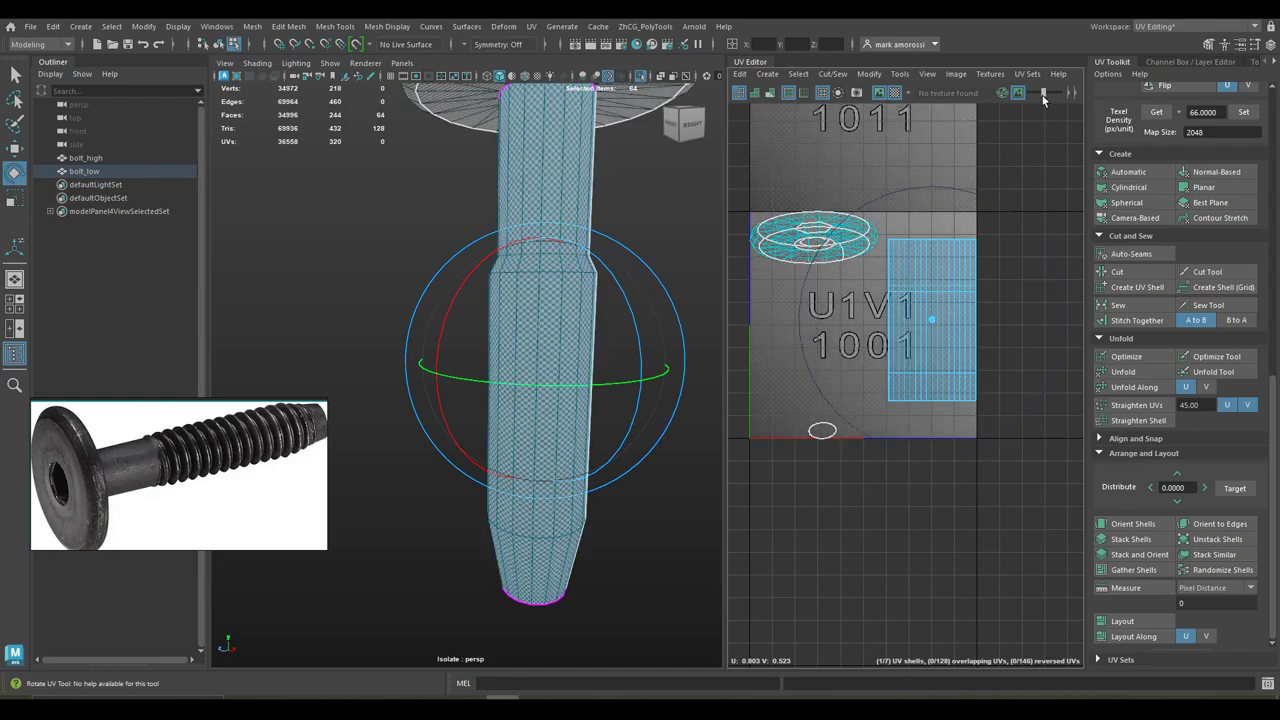
Unfold the upright shaft shell along V only
alt+middle_drag(900, 314, 898, 354)
scroll(574, 329, up, 3)
alt+middle_drag(625, 316, 548, 350)
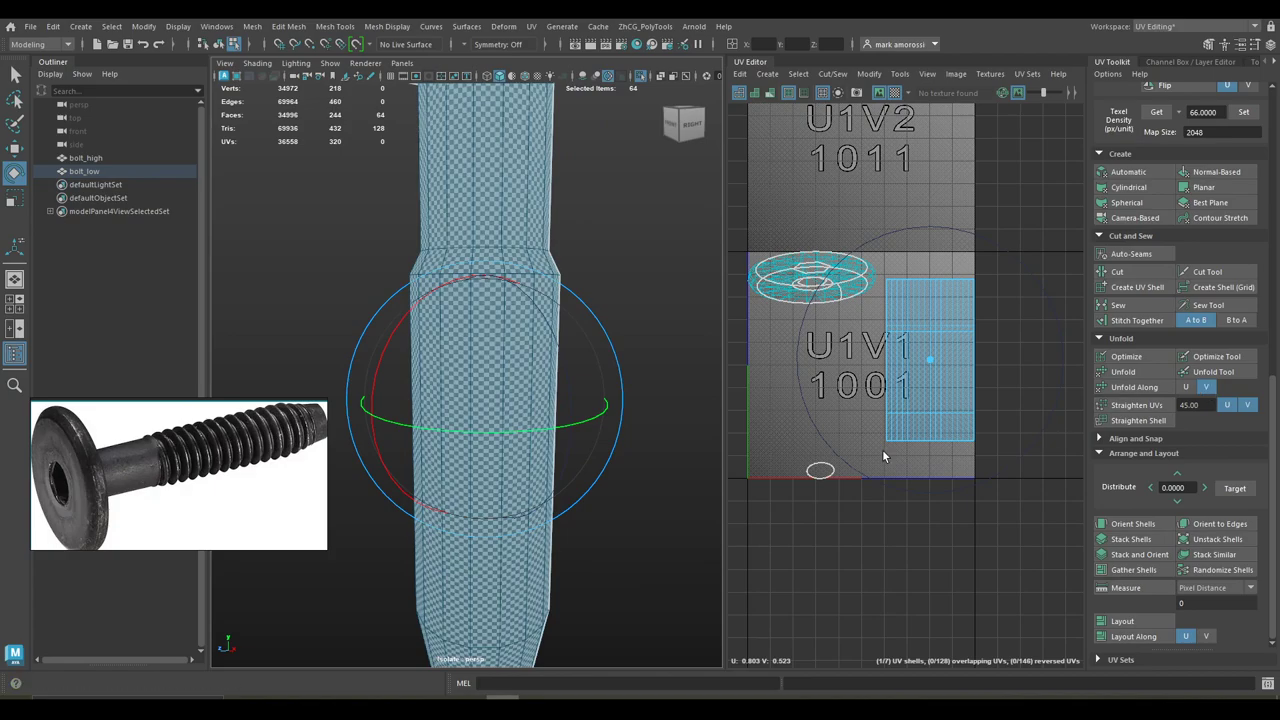
click(1157, 390)
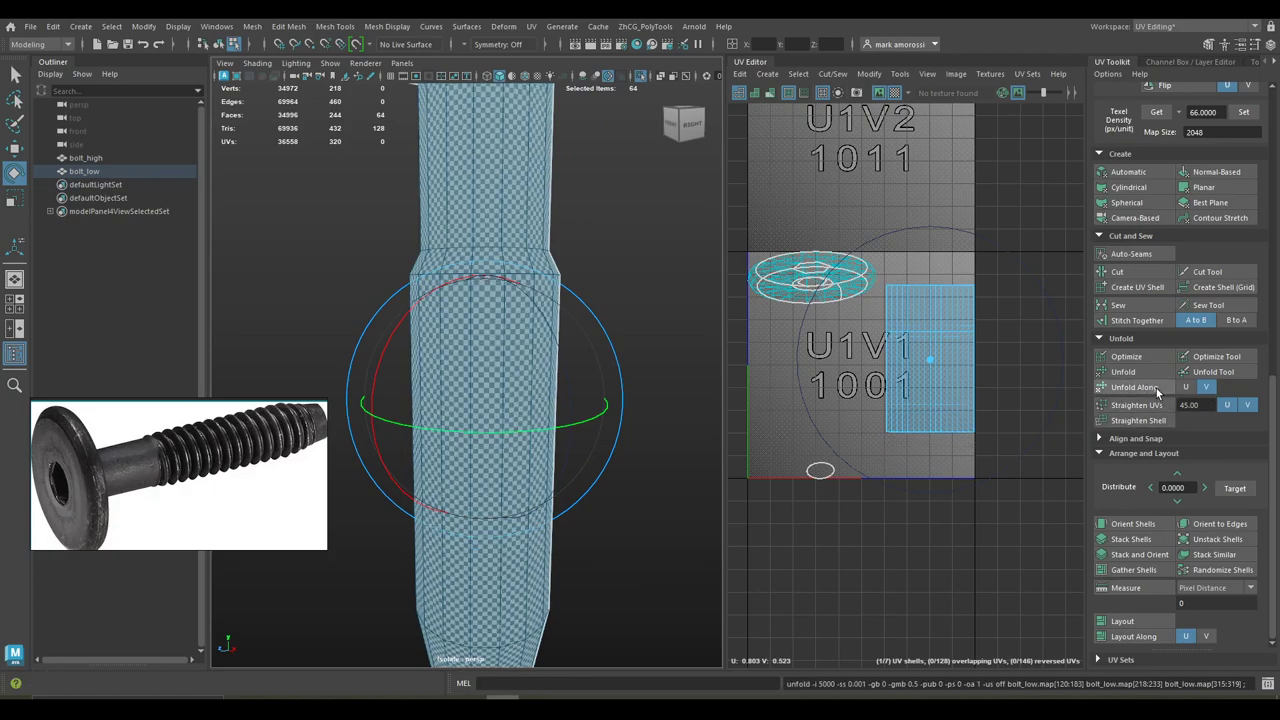
alt+middle_drag(998, 339, 950, 350)
scroll(443, 234, down, 5)
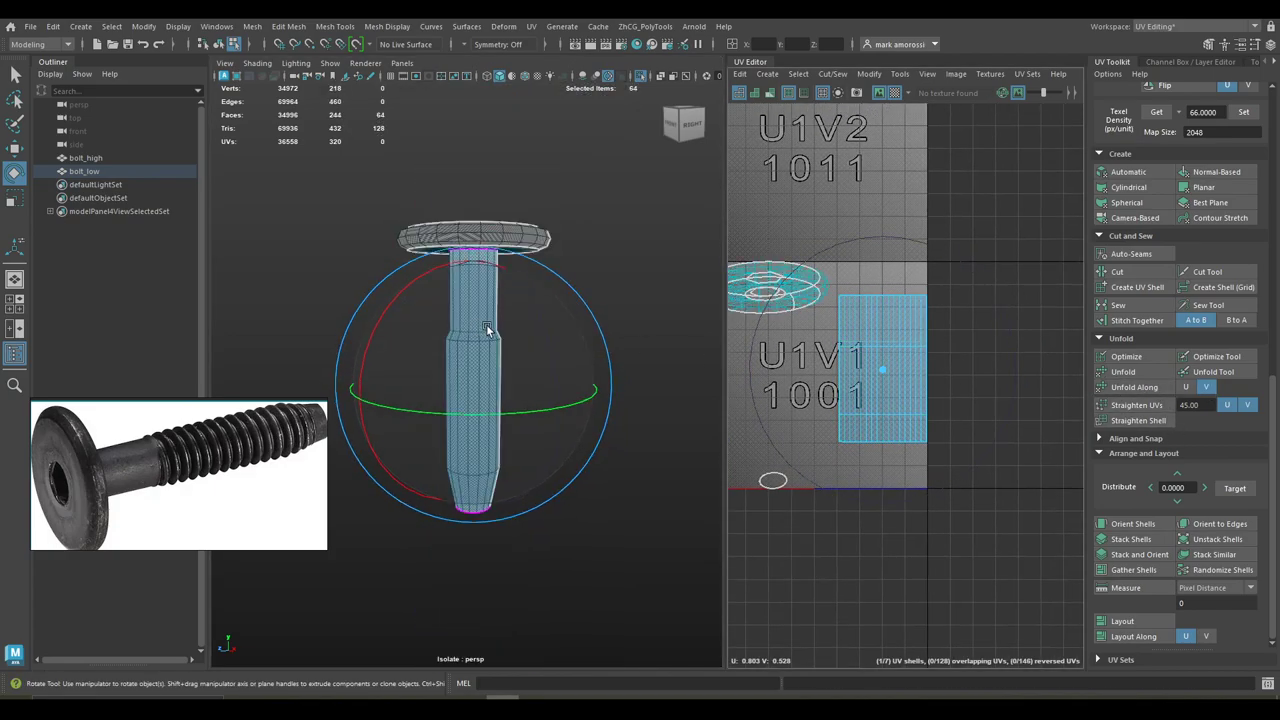
Straighten the shaft shell's UVs along U and V with an angle of 45
scroll(905, 353, up, 3)
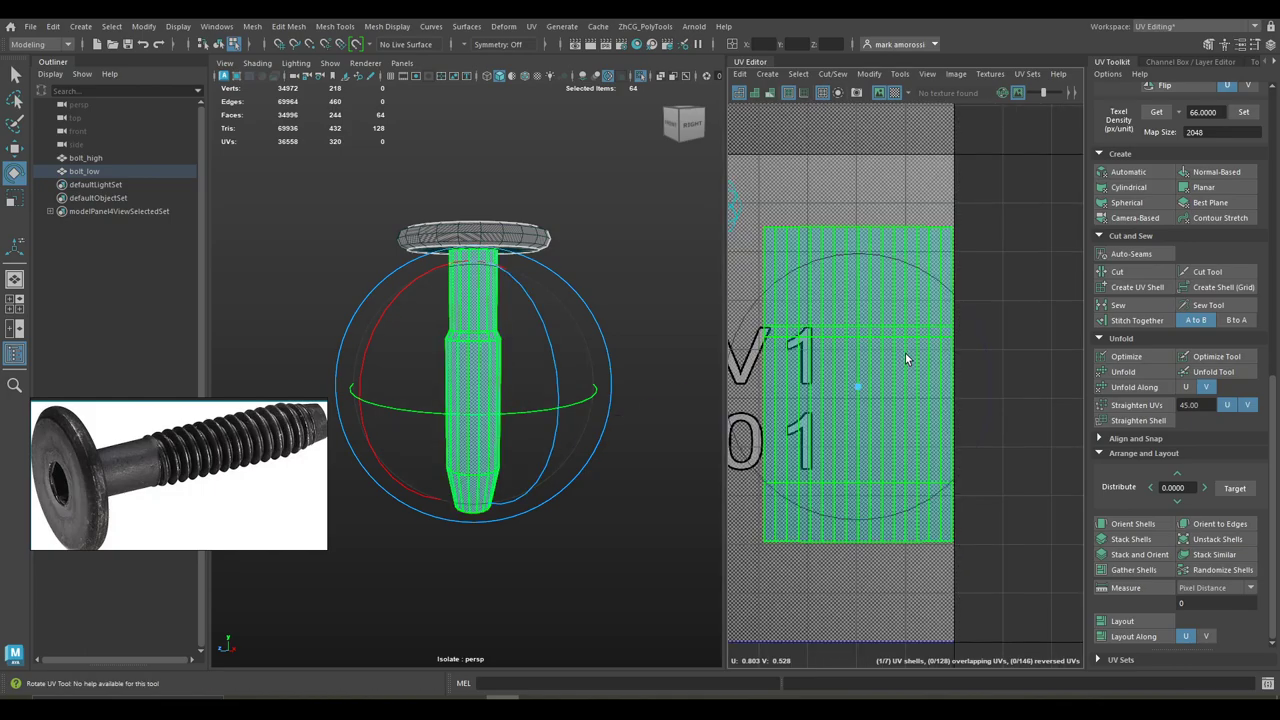
scroll(887, 315, up, 1)
scroll(889, 324, down, 1)
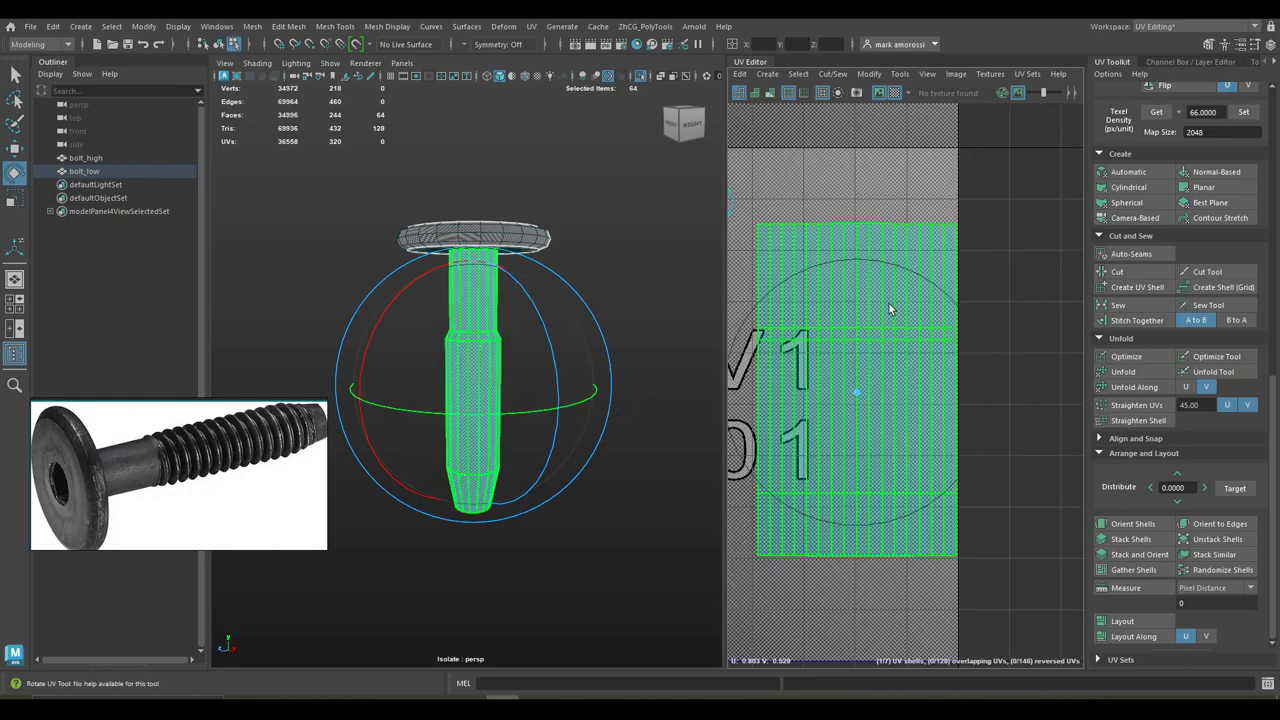
scroll(929, 439, down, 3)
alt+middle_drag(912, 404, 962, 398)
key(w)
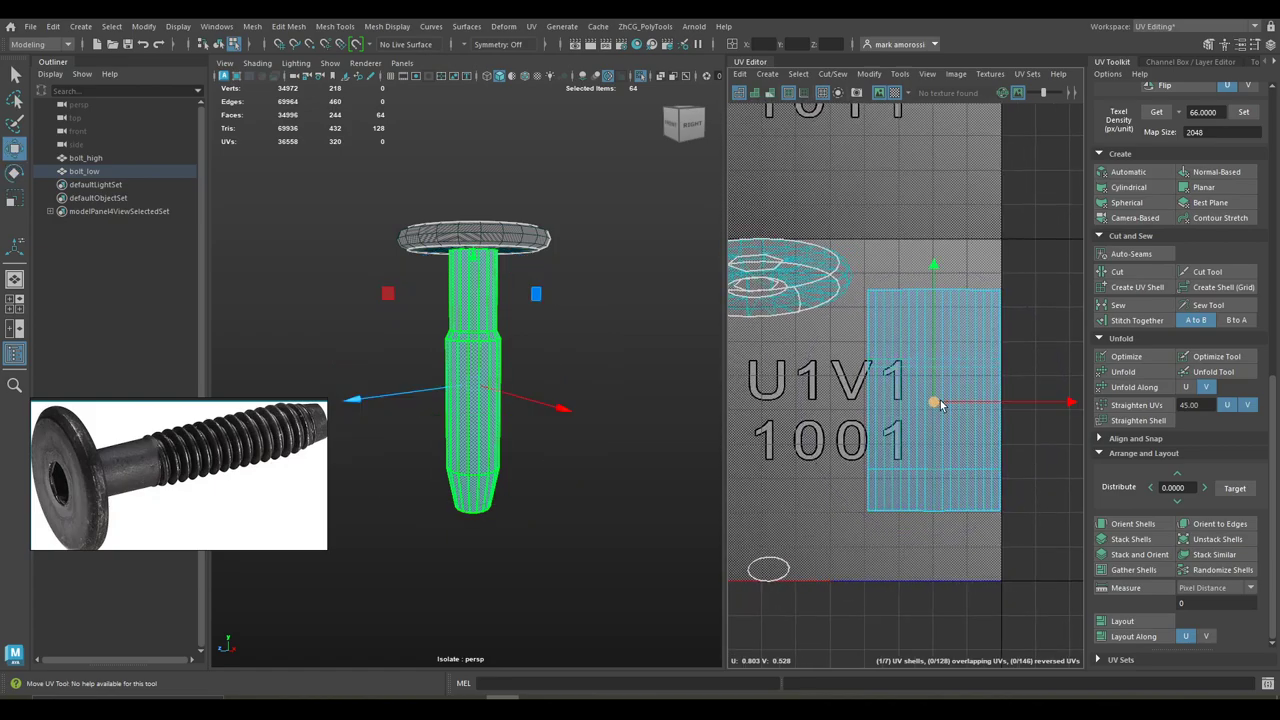
scroll(938, 370, up, 2)
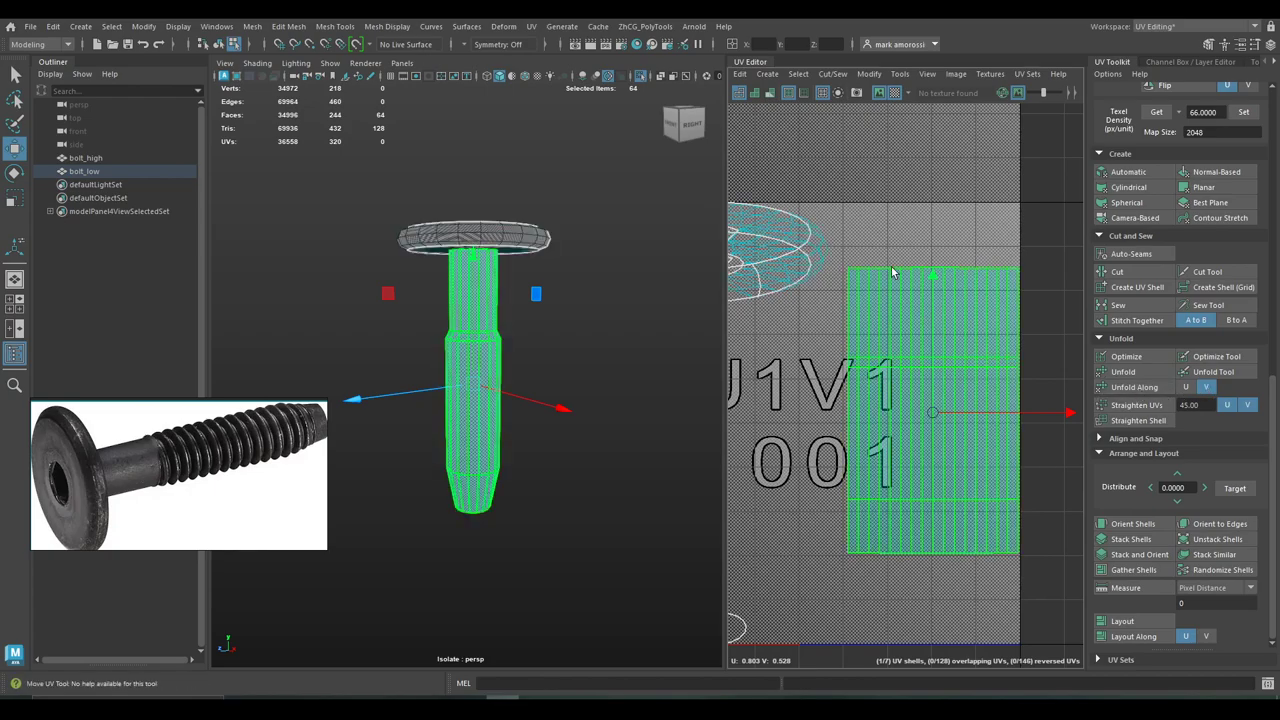
click(1135, 405)
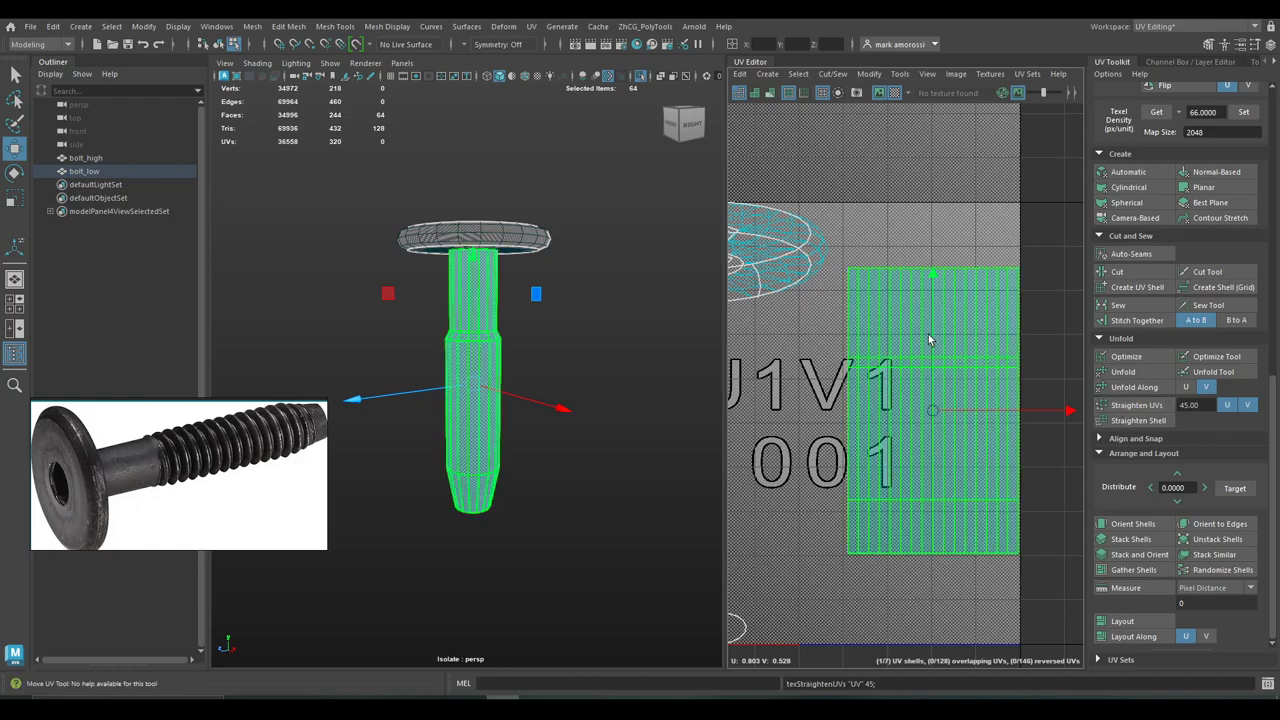
Unfold all UV shells except the shaft's together and orient the head's rim strip vertically
scroll(949, 438, down, 3)
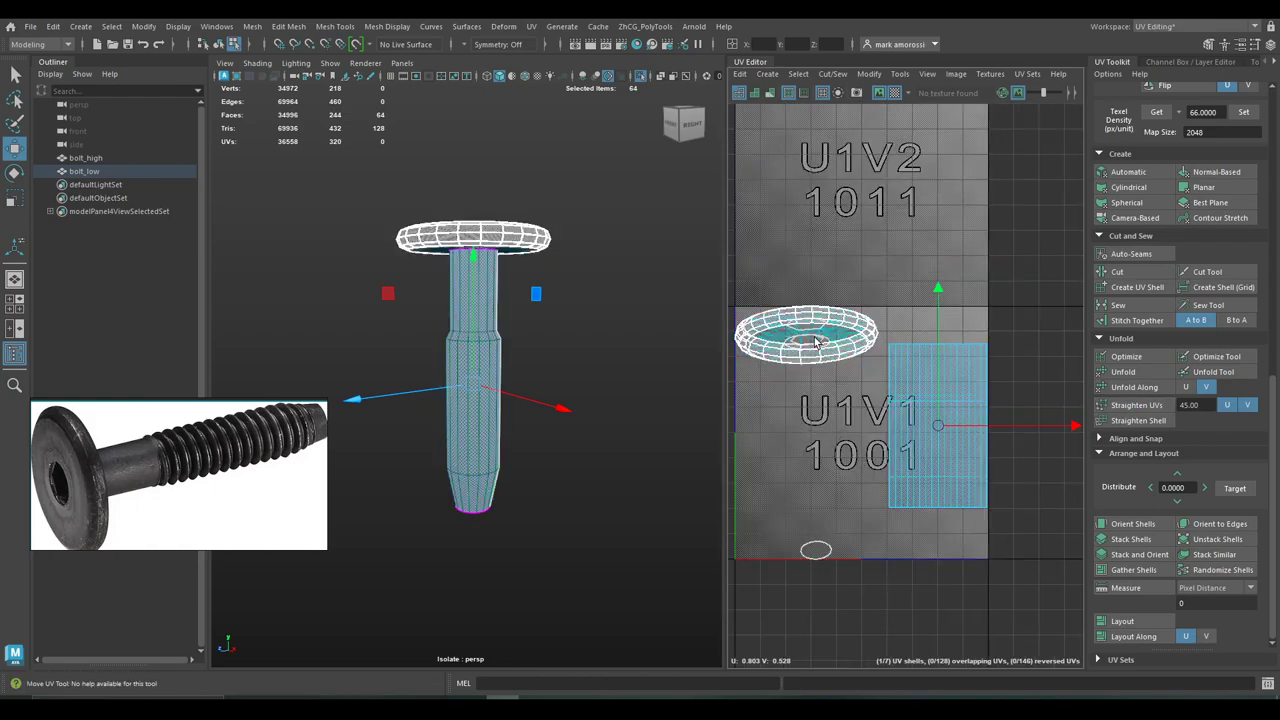
drag(856, 591, 856, 590)
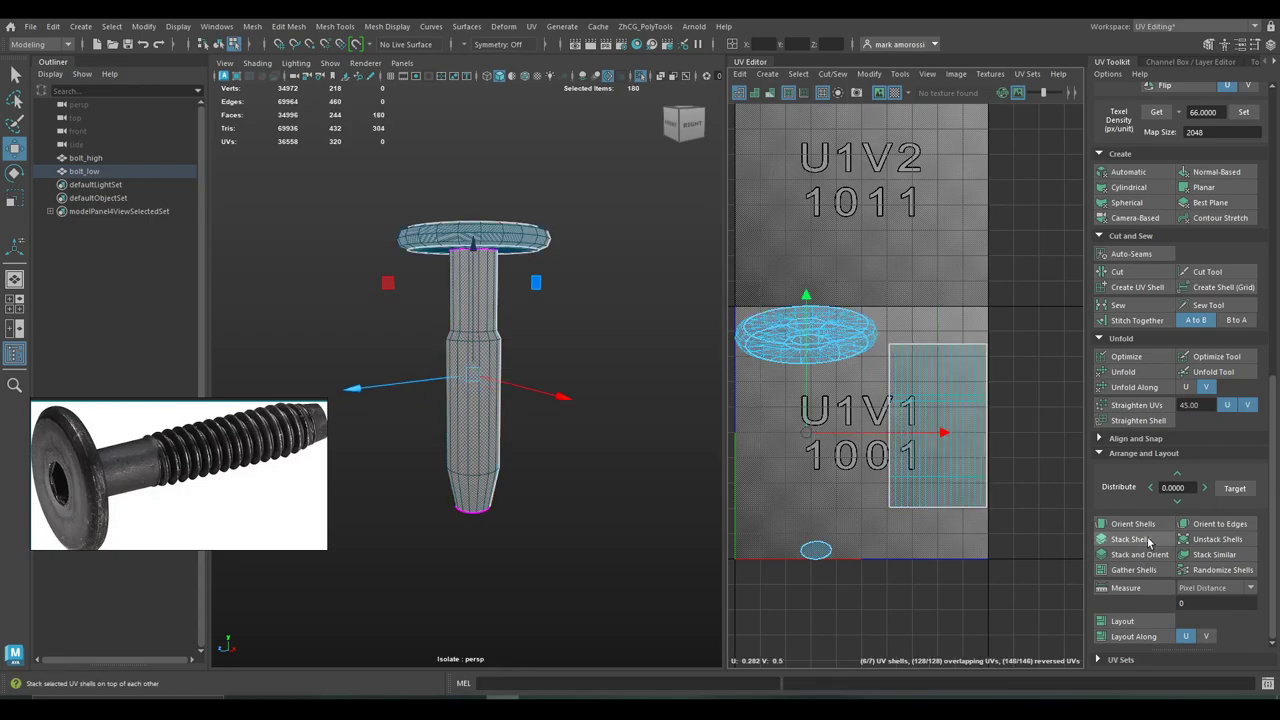
click(1150, 372)
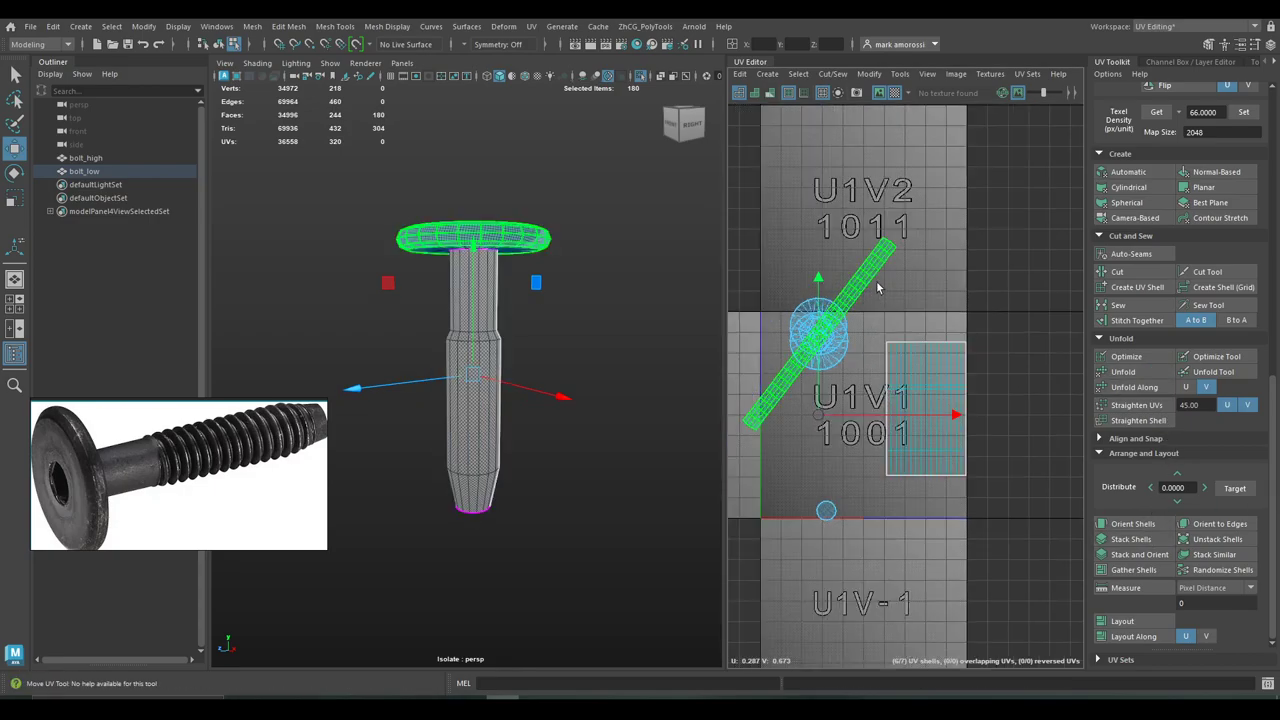
click(1141, 543)
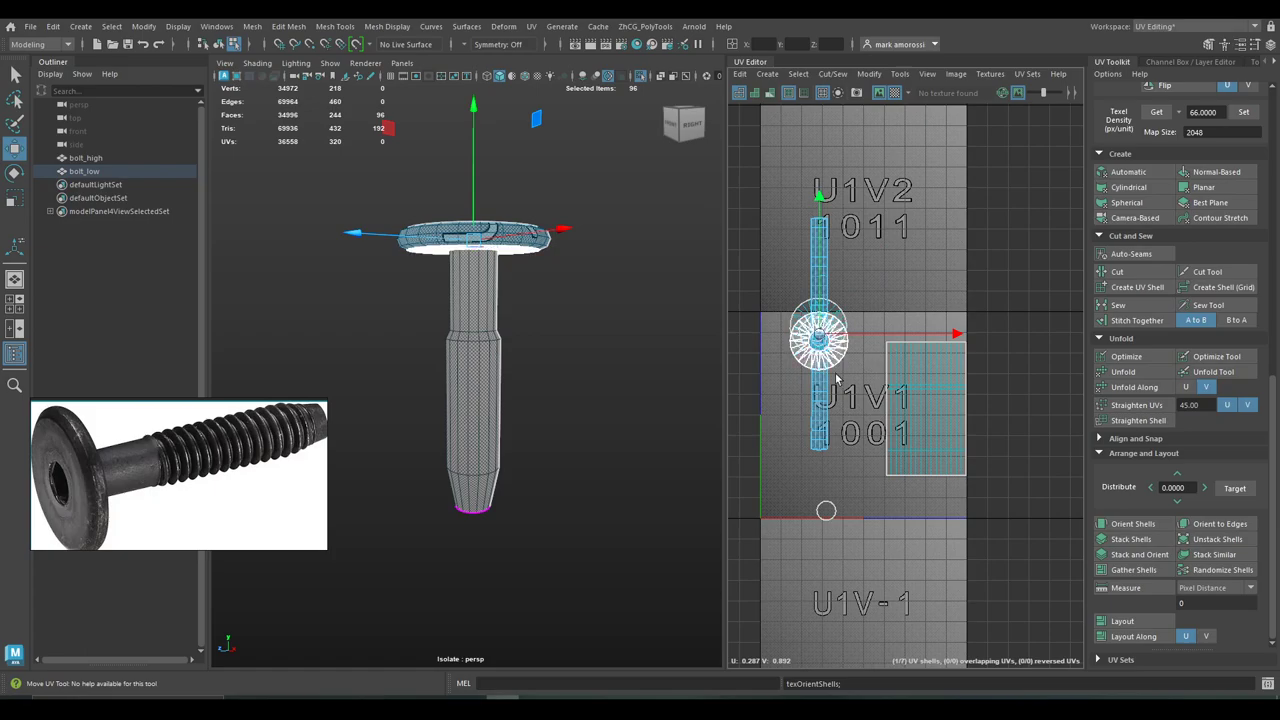
Straighten the UVs of the head's rim strip along U and V with an angle of 45 and check its full length
scroll(838, 437, up, 3)
scroll(838, 437, up, 4)
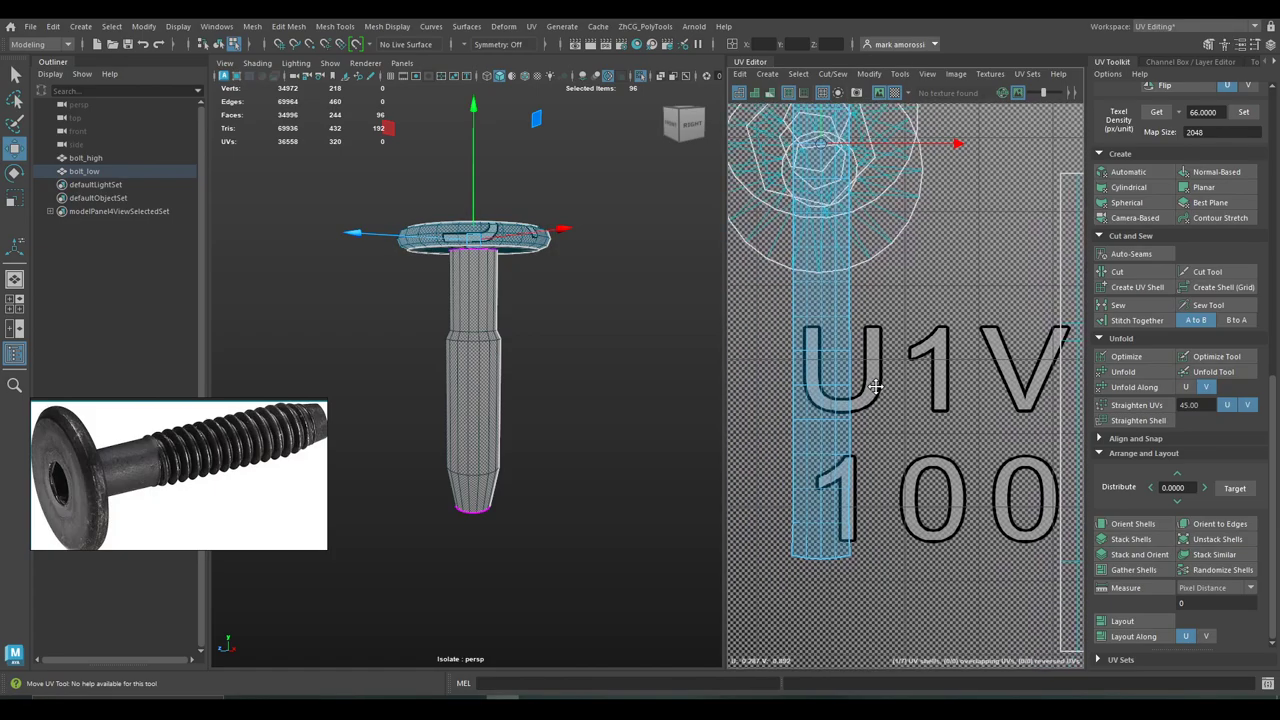
click(1160, 405)
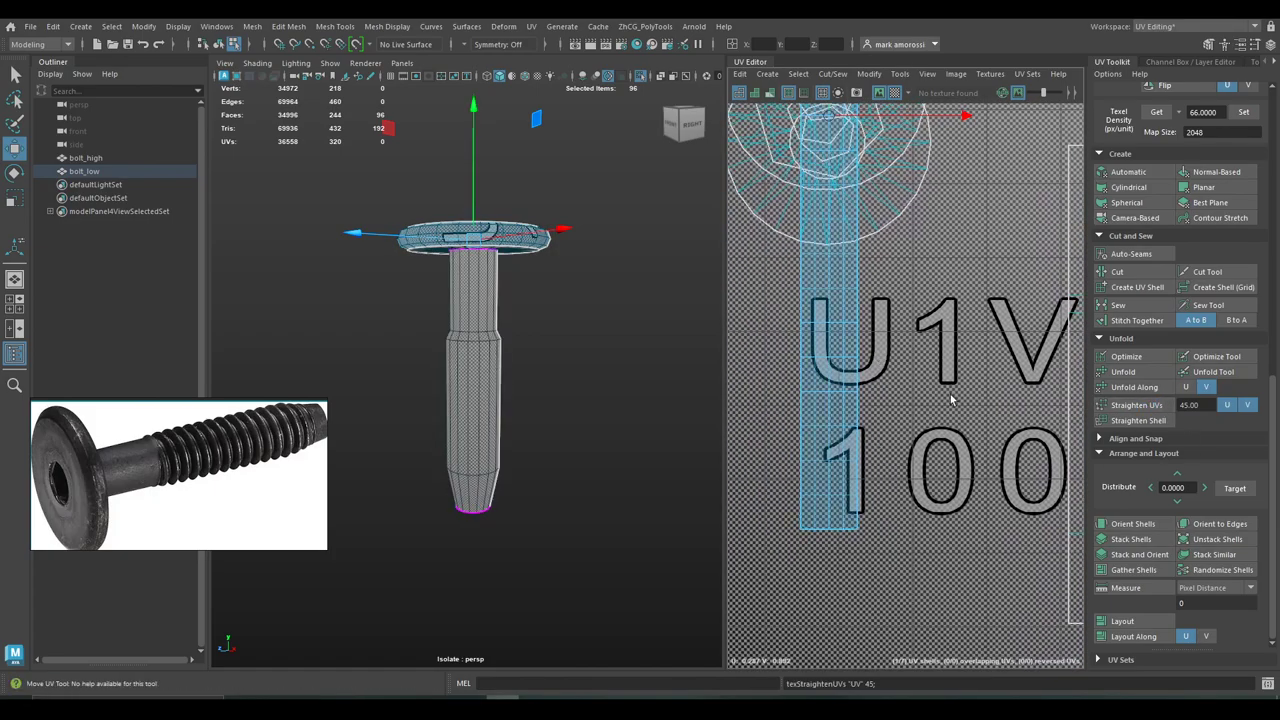
scroll(885, 350, down, 5)
scroll(864, 314, up, 5)
scroll(862, 311, down, 2)
alt+middle_drag(882, 322, 859, 203)
alt+middle_drag(868, 346, 894, 543)
alt+middle_drag(886, 487, 869, 294)
scroll(868, 250, down, 3)
scroll(869, 294, up, 2)
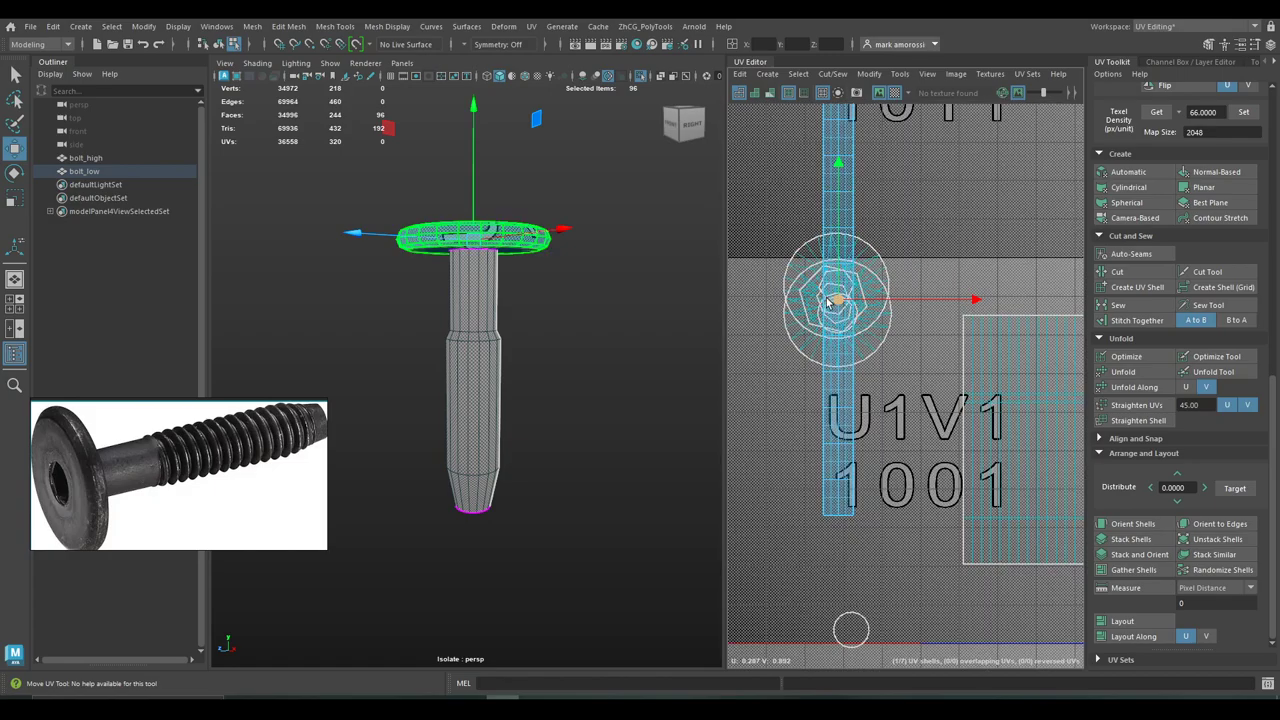
Turn off the checker map and cut a UV seam along the vertical edges at one corner of the head's hex socket
alt+drag(470, 226, 463, 258)
alt+middle_drag(463, 260, 483, 306)
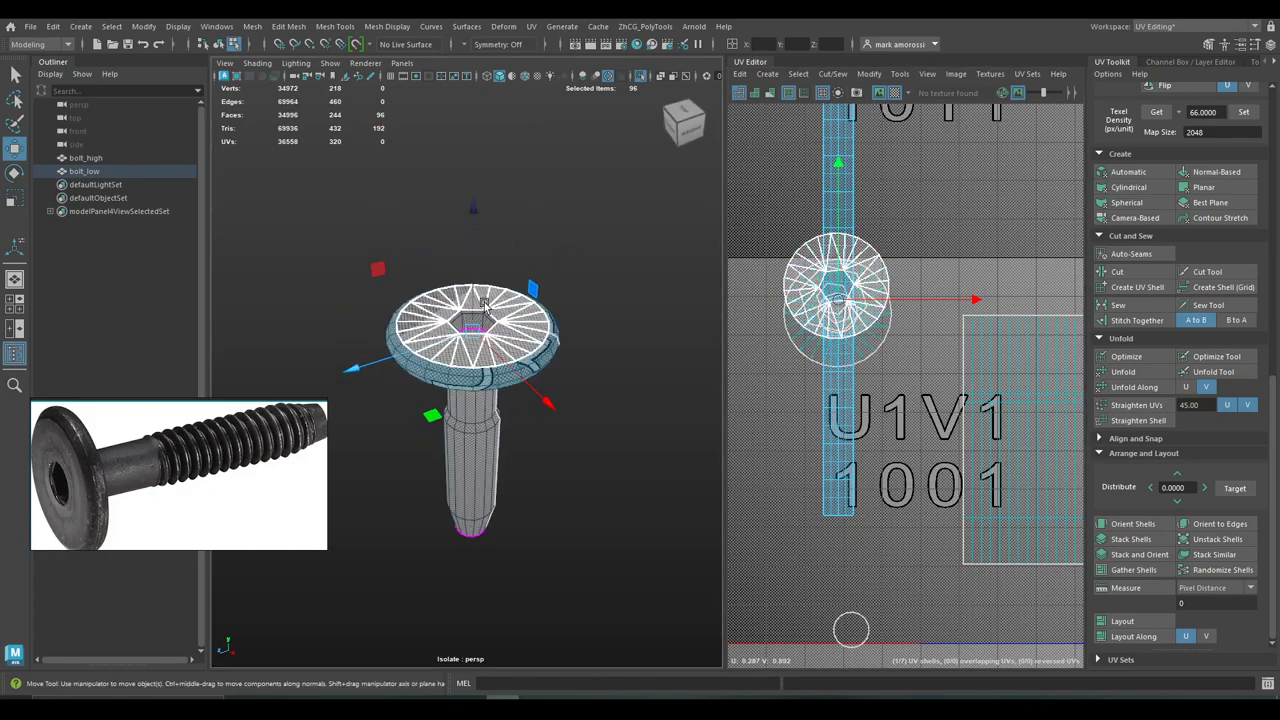
scroll(494, 306, up, 6)
scroll(505, 306, down, 2)
scroll(513, 298, up, 4)
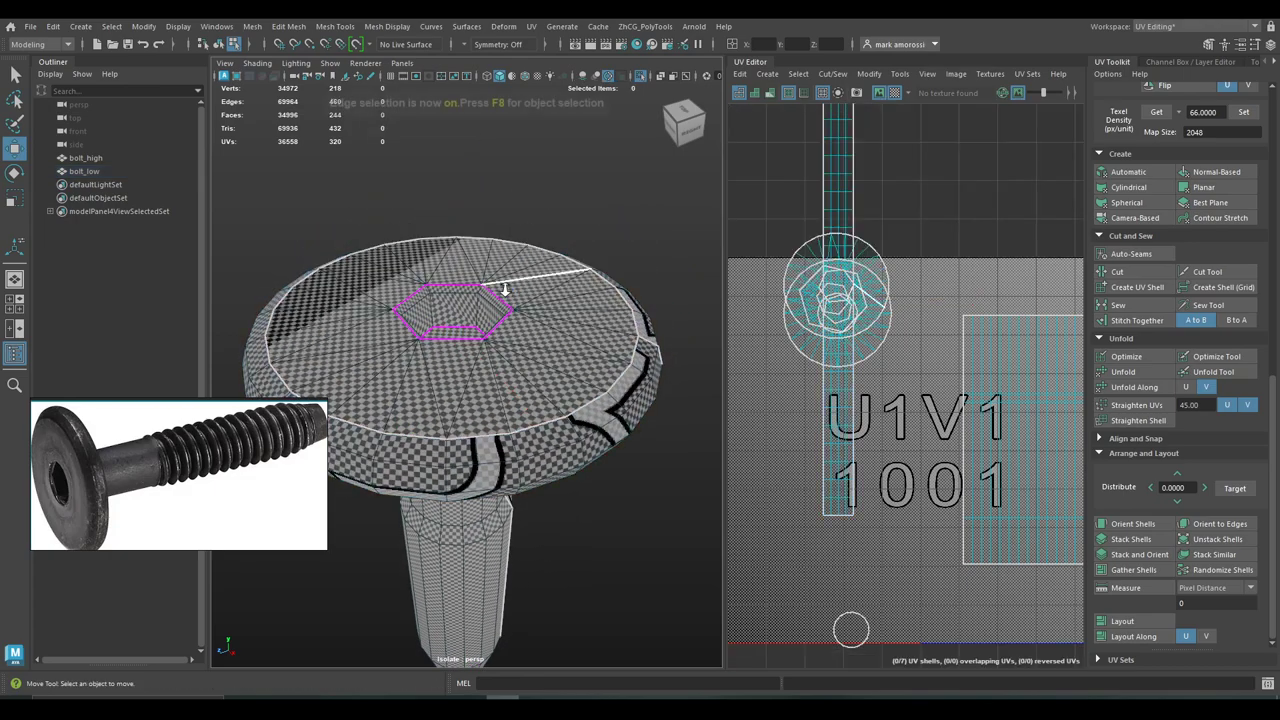
key(F10)
shift+click(486, 264)
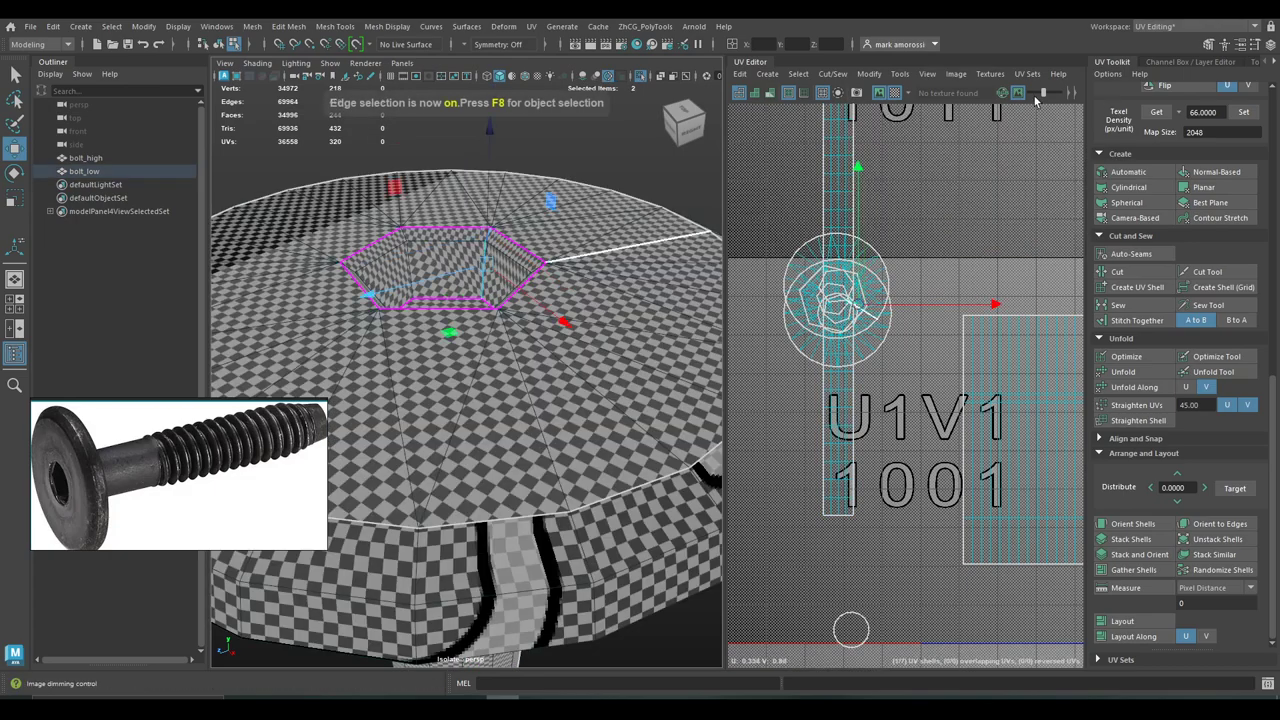
click(1017, 92)
click(1017, 92)
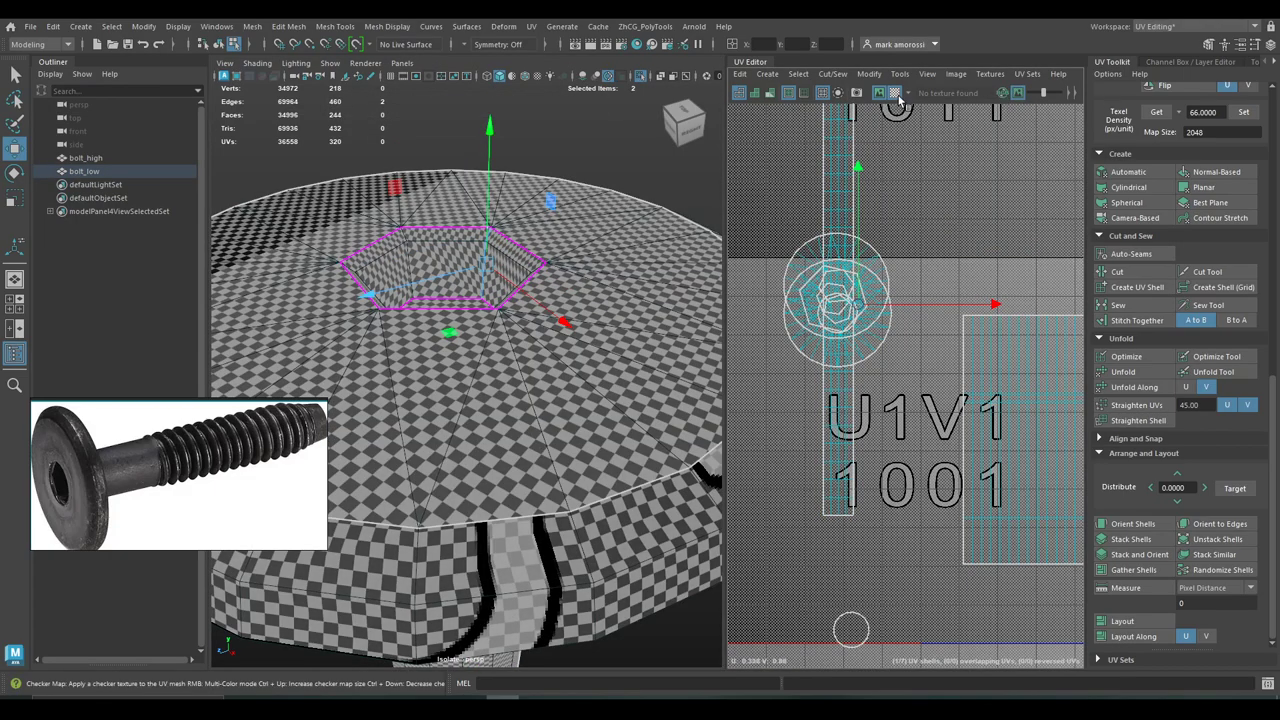
click(894, 92)
alt+middle_drag(505, 262, 570, 311)
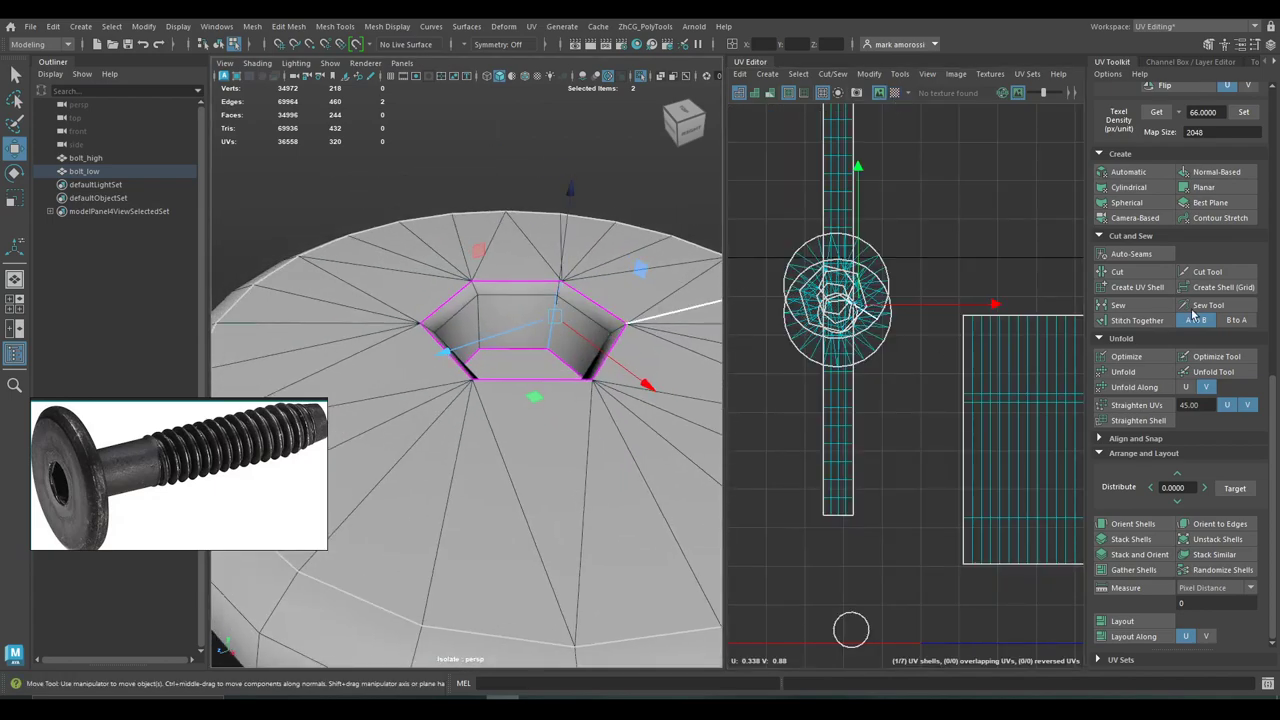
click(1117, 272)
Unfold the hex socket wall's UV shell, move it clear of the head's shells and orient it
right_drag(904, 302, 840, 300)
click(549, 302)
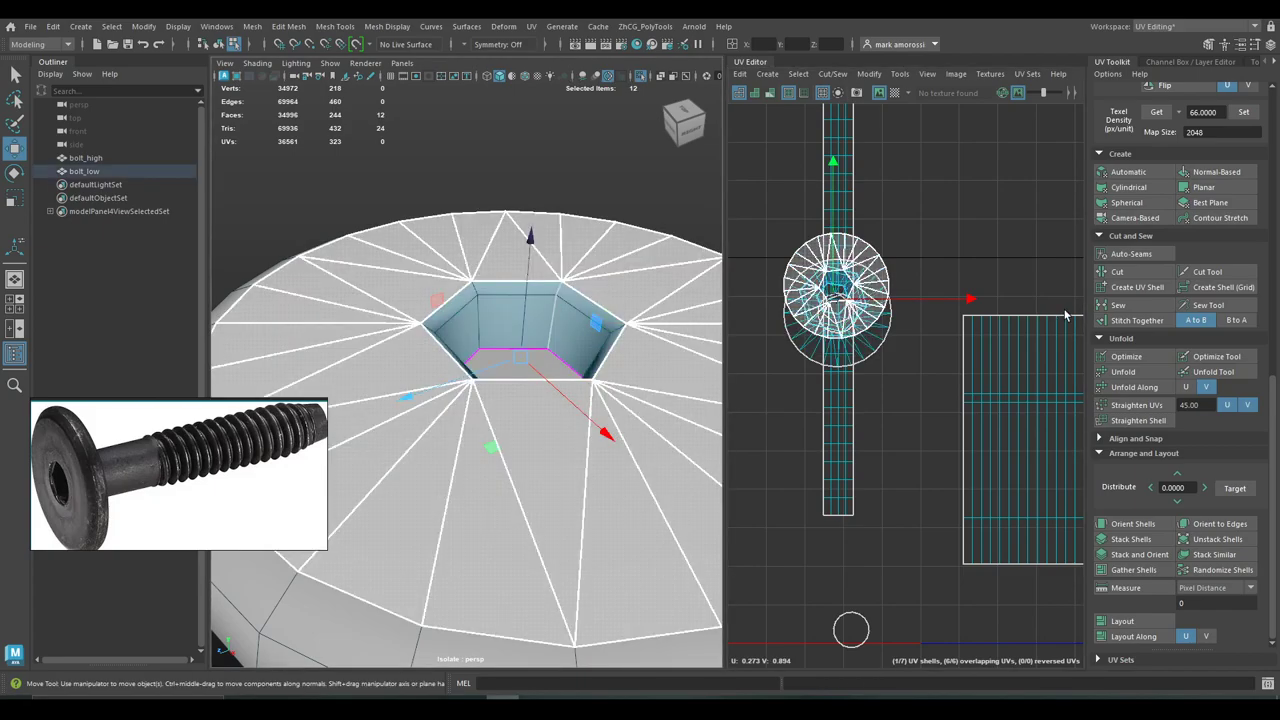
click(1123, 371)
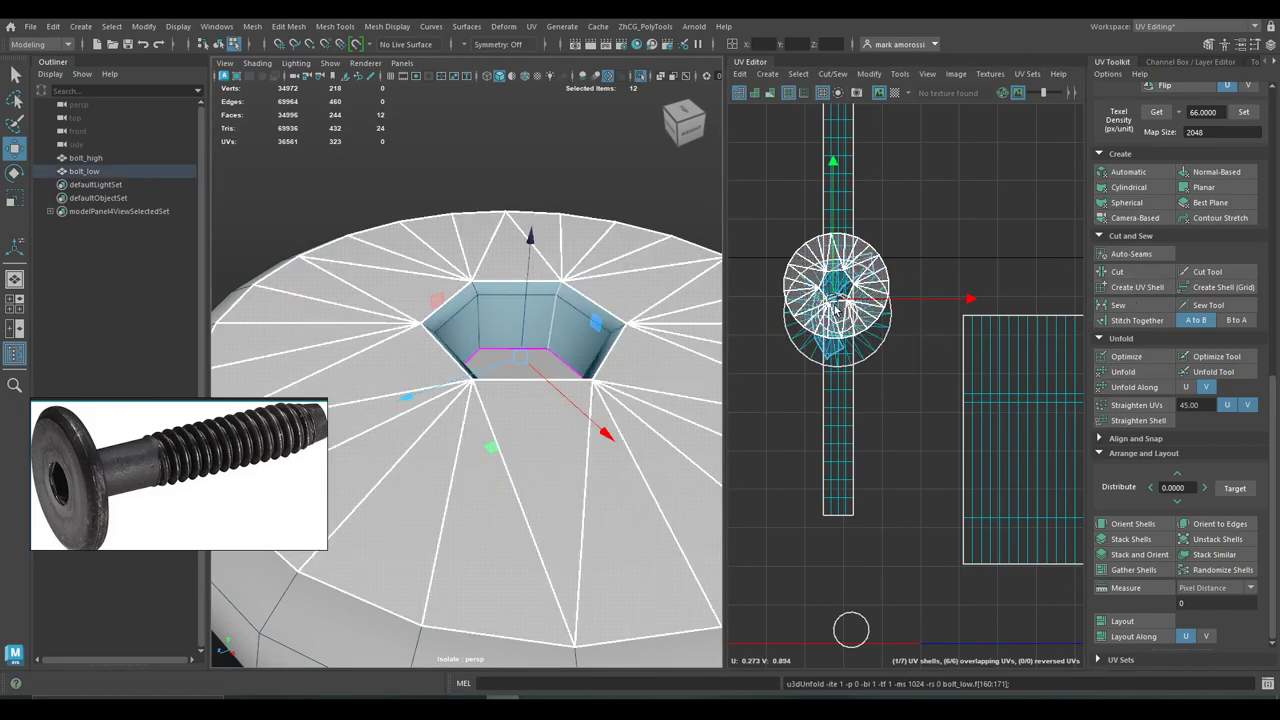
click(1155, 525)
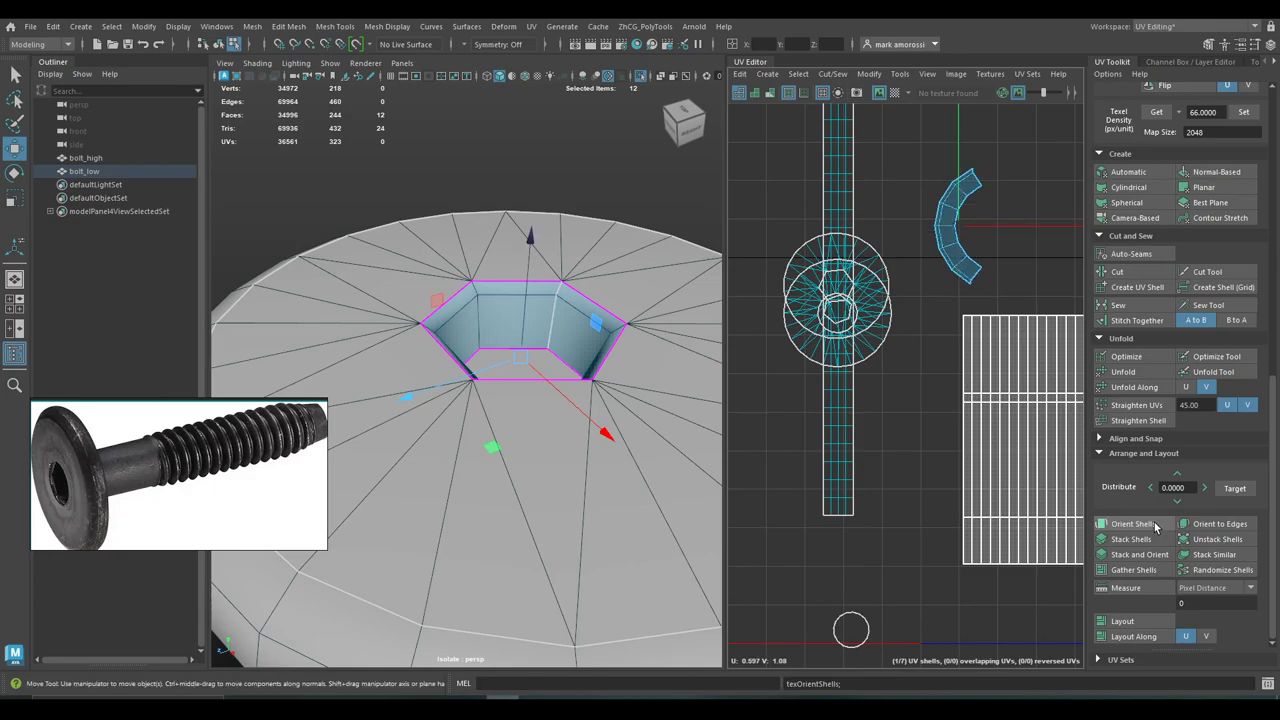
Optimize the socket wall shell repeatedly and orient it vertically again
click(1155, 357)
click(1155, 359)
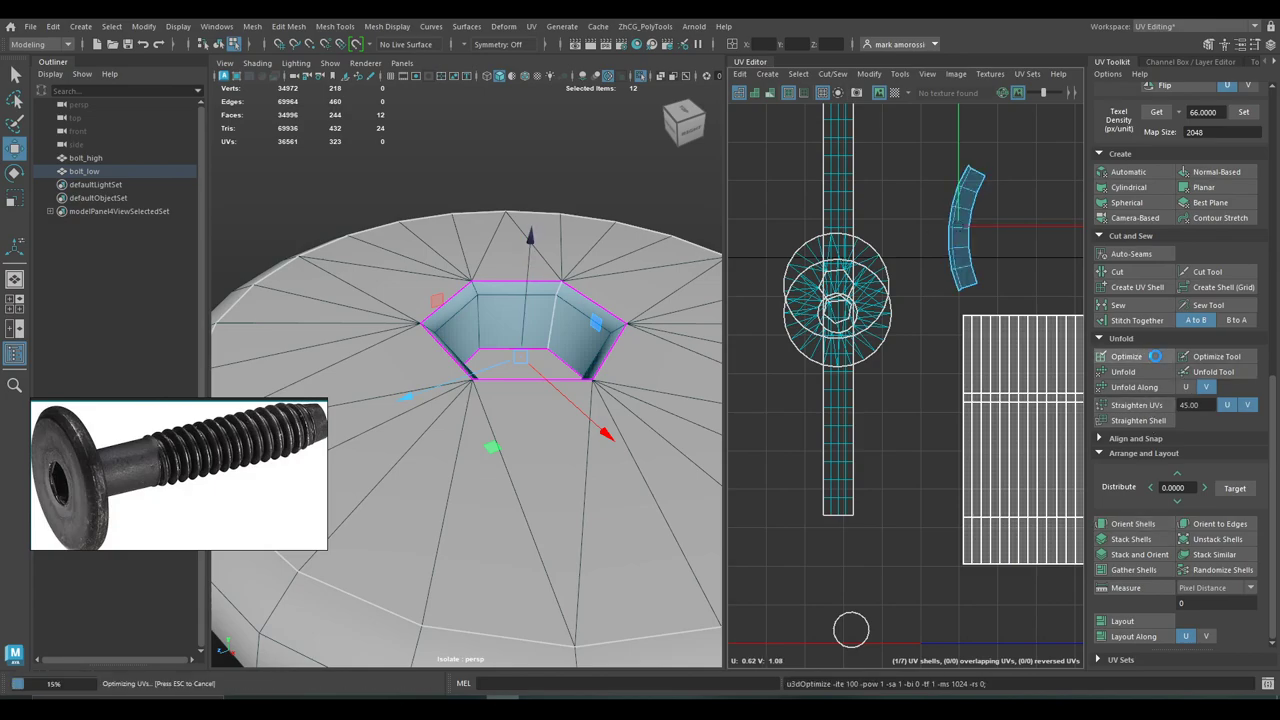
click(1153, 356)
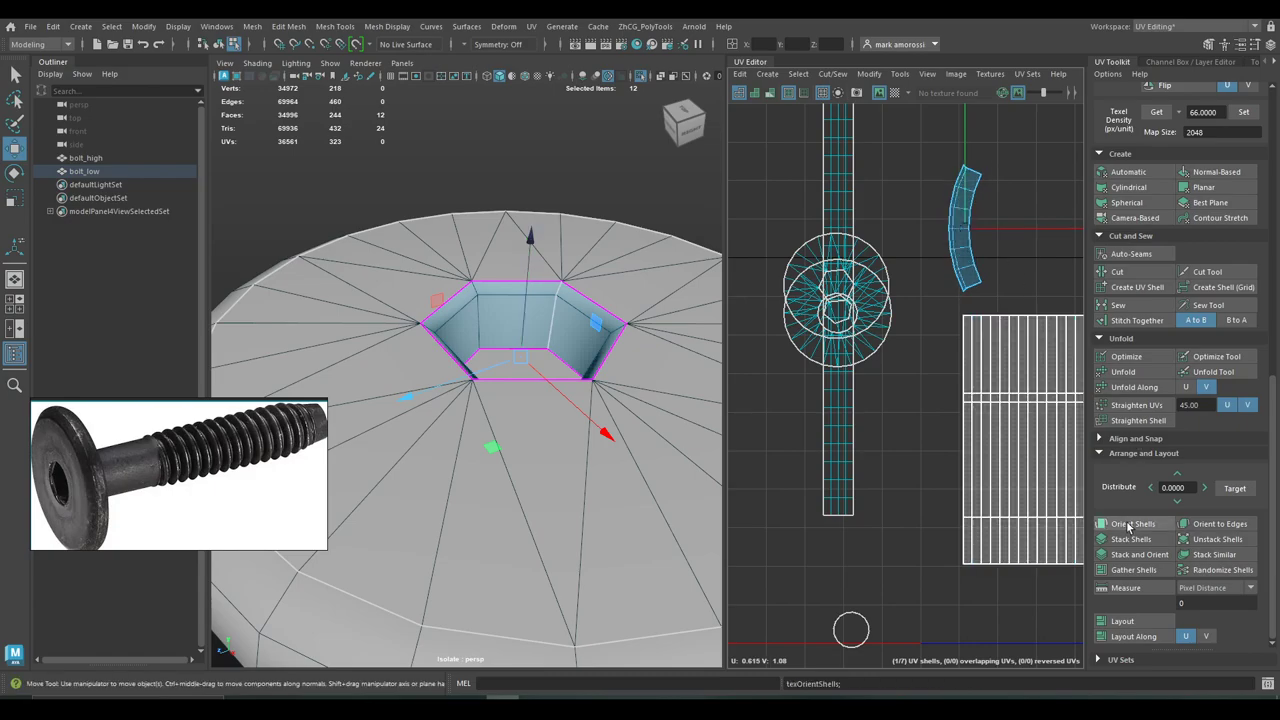
Try straightening the socket wall shell's UVs along U and V at 45 and undo it
click(1160, 405)
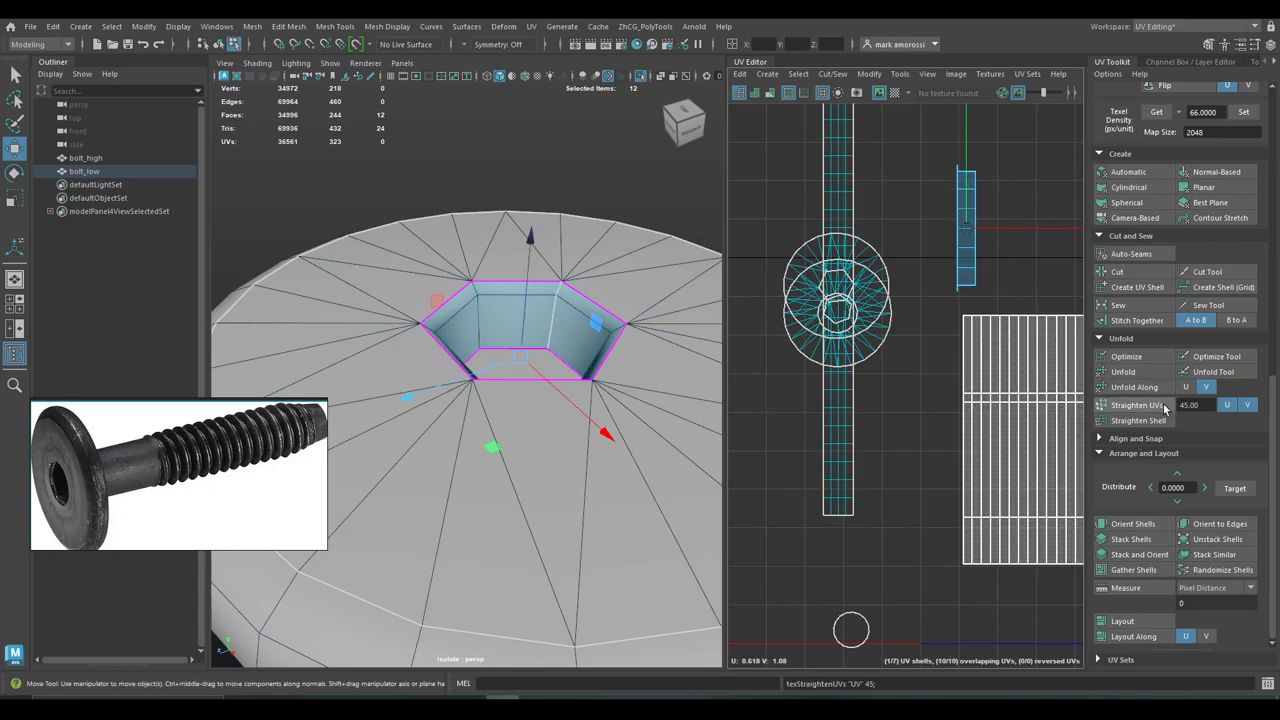
key(ctrl+z)
alt+middle_drag(1006, 249, 923, 320)
scroll(899, 313, up, 3)
scroll(923, 318, up, 3)
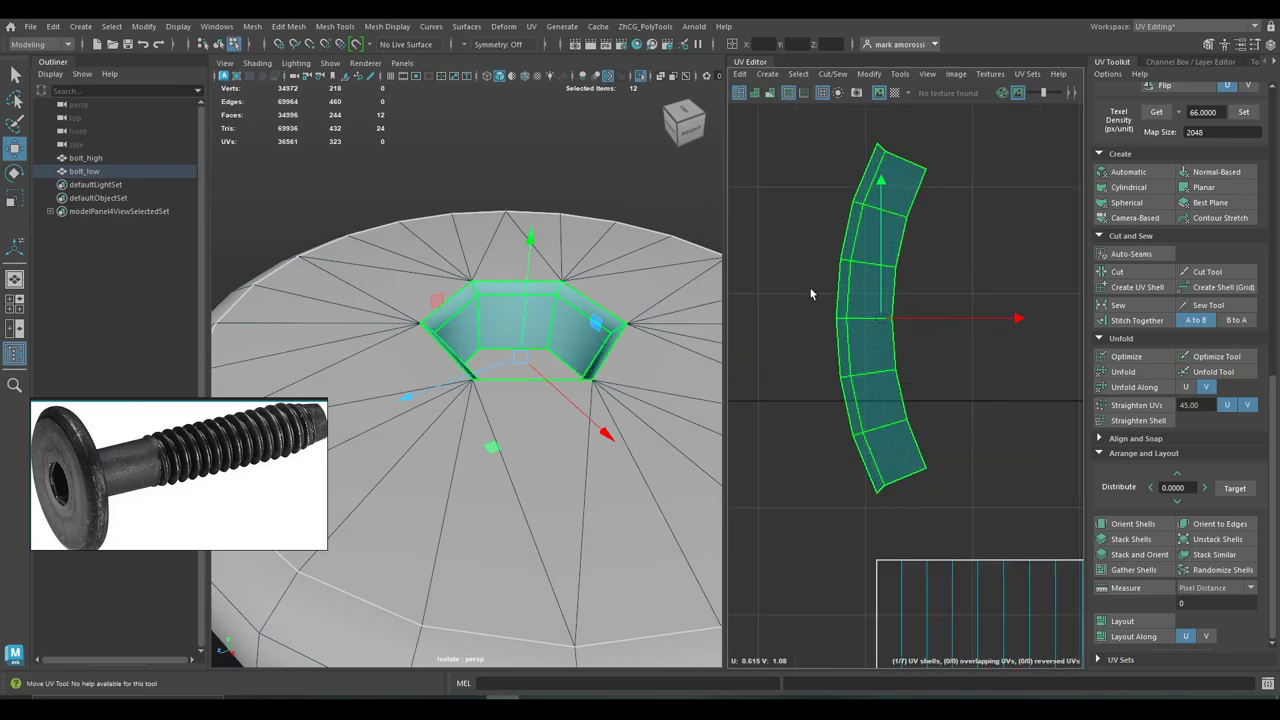
Rectify the hex socket wall's curved UV shell into a straight rectangular grid and unfold it along U
key(w)
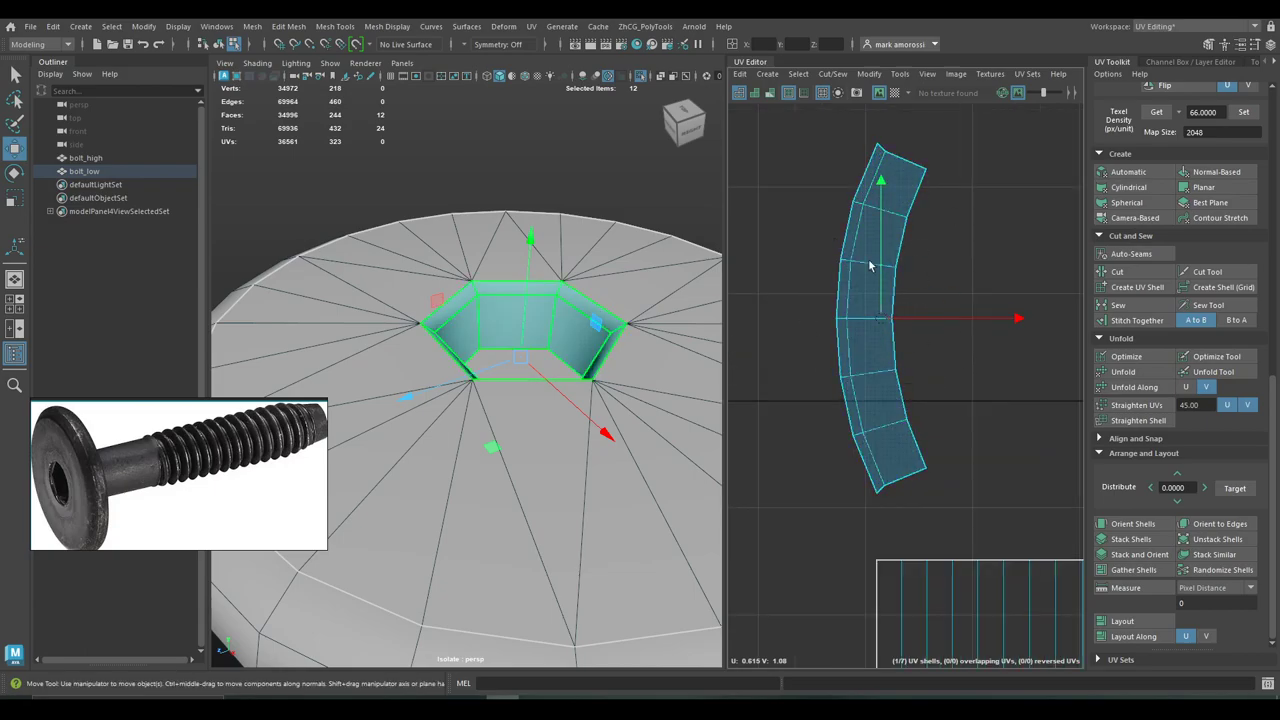
key(shift+q)
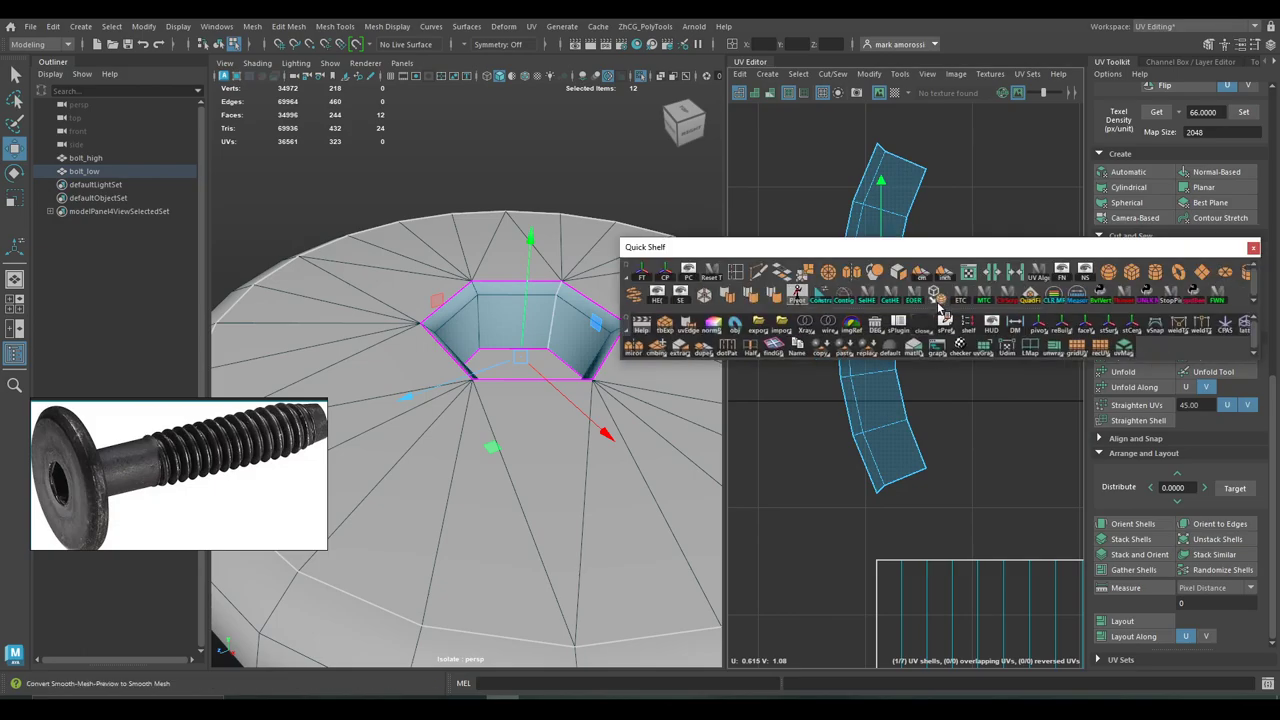
click(1084, 349)
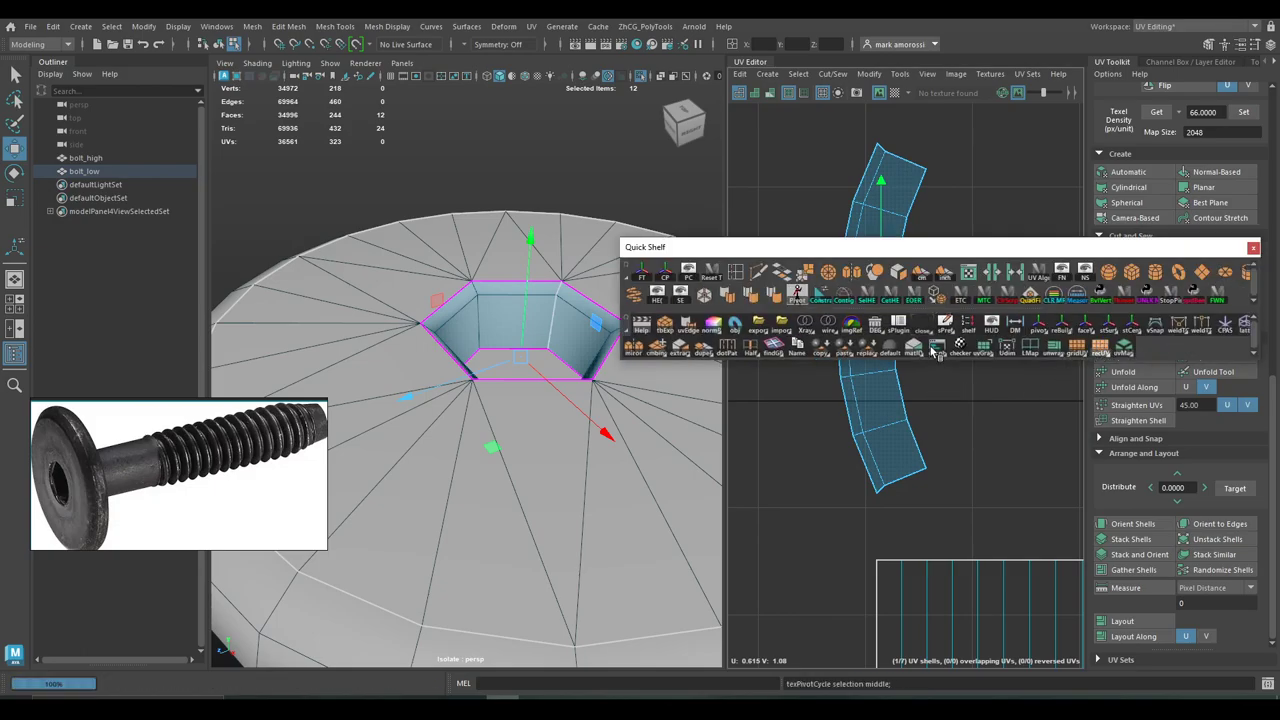
key(f)
key(r)
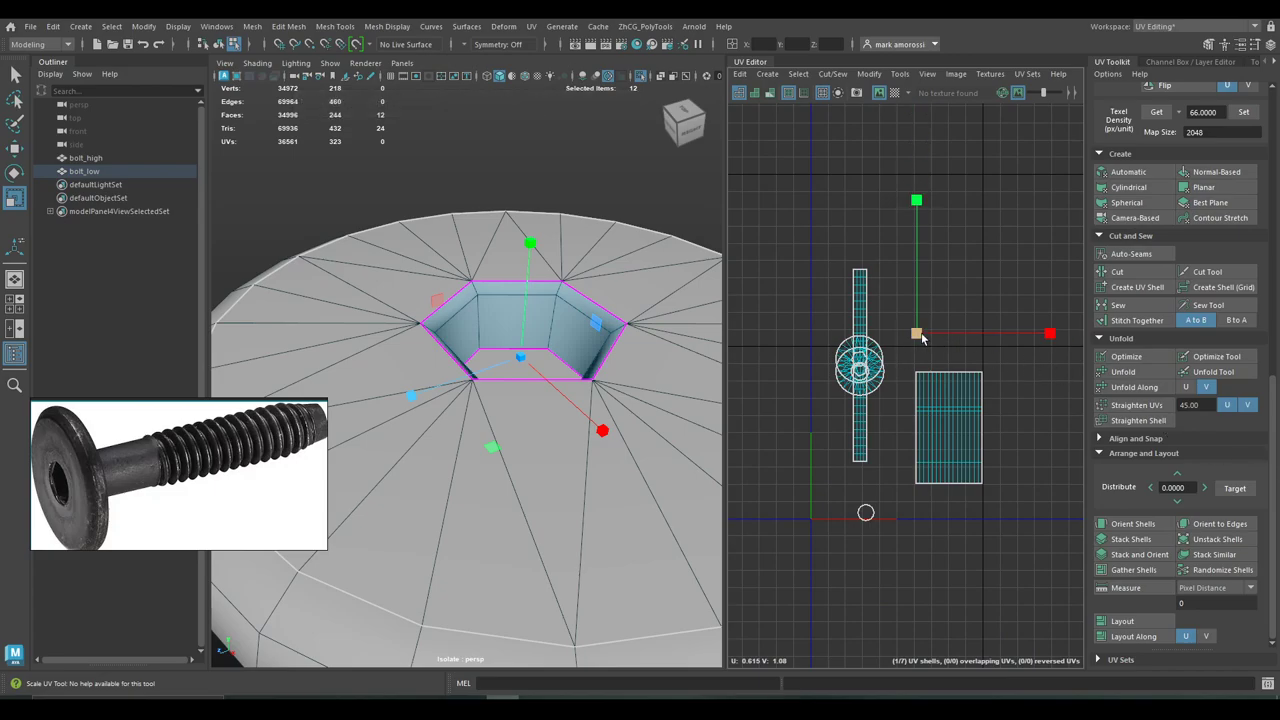
scroll(908, 334, up, 10)
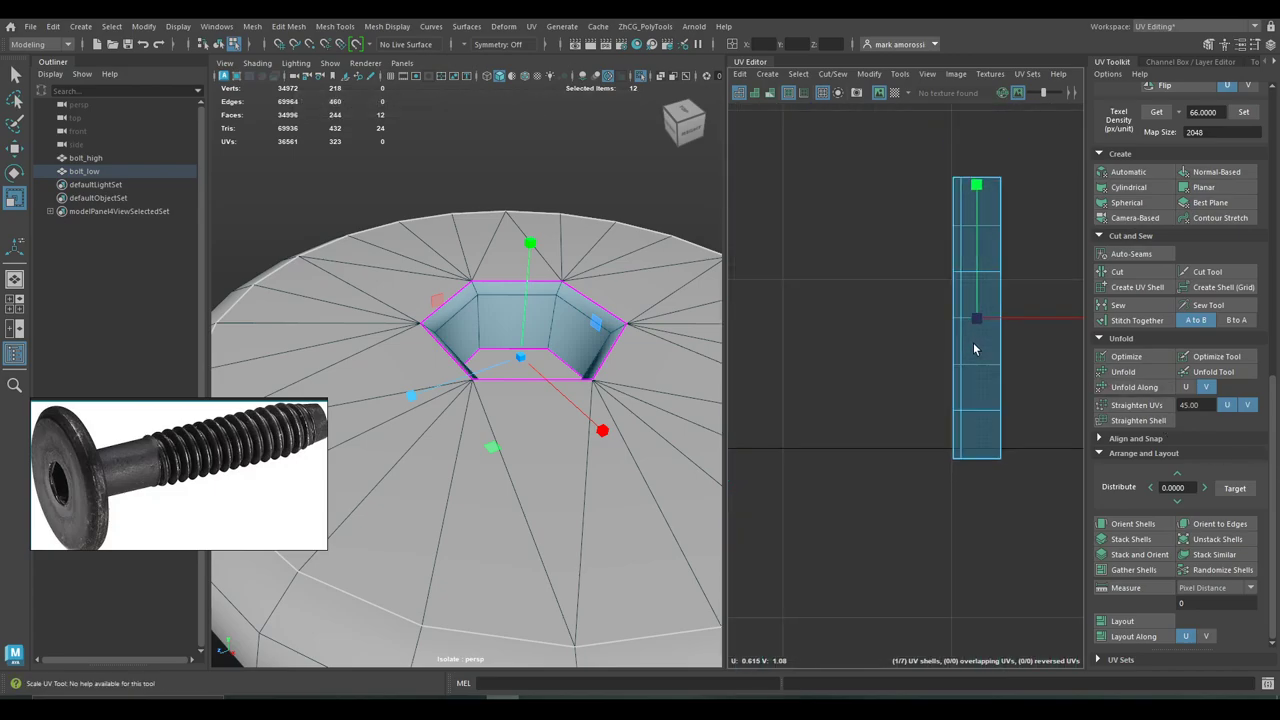
click(1186, 387)
click(1152, 390)
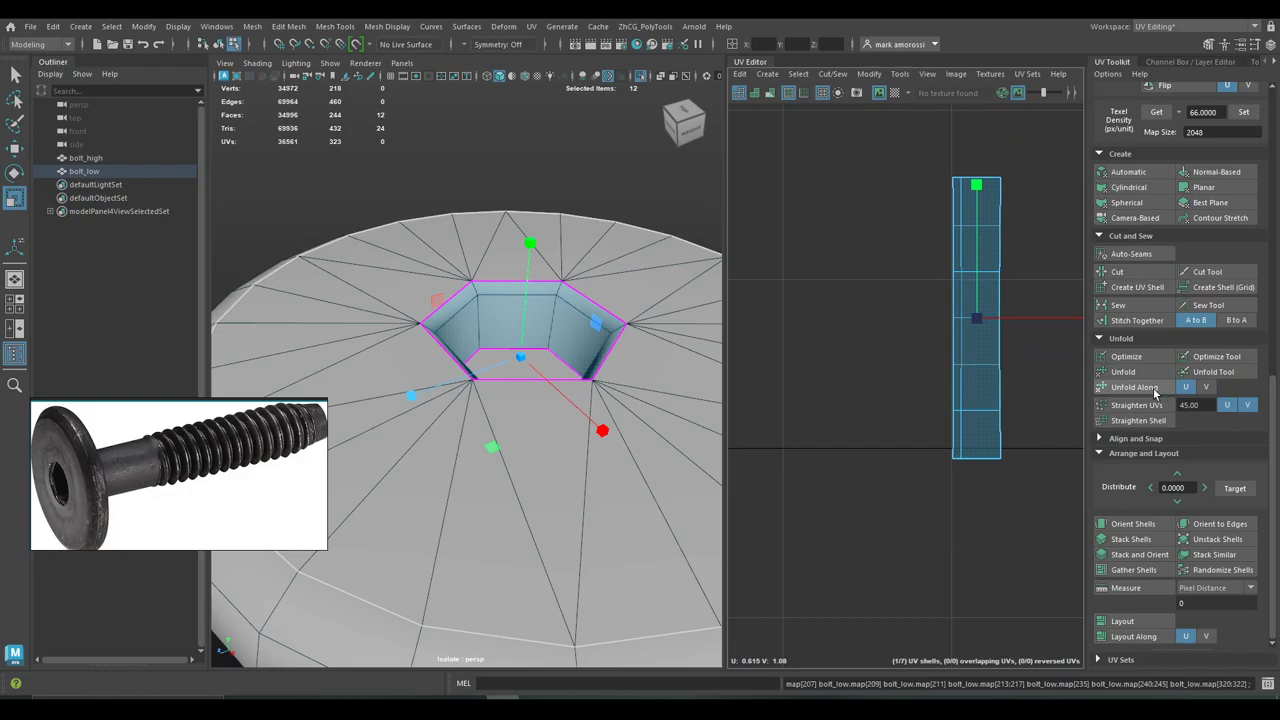
Lay out all of the bolt's UV shells with Shell Pre-Scaling set to Preserve 3D Ratios
scroll(980, 360, down, 5)
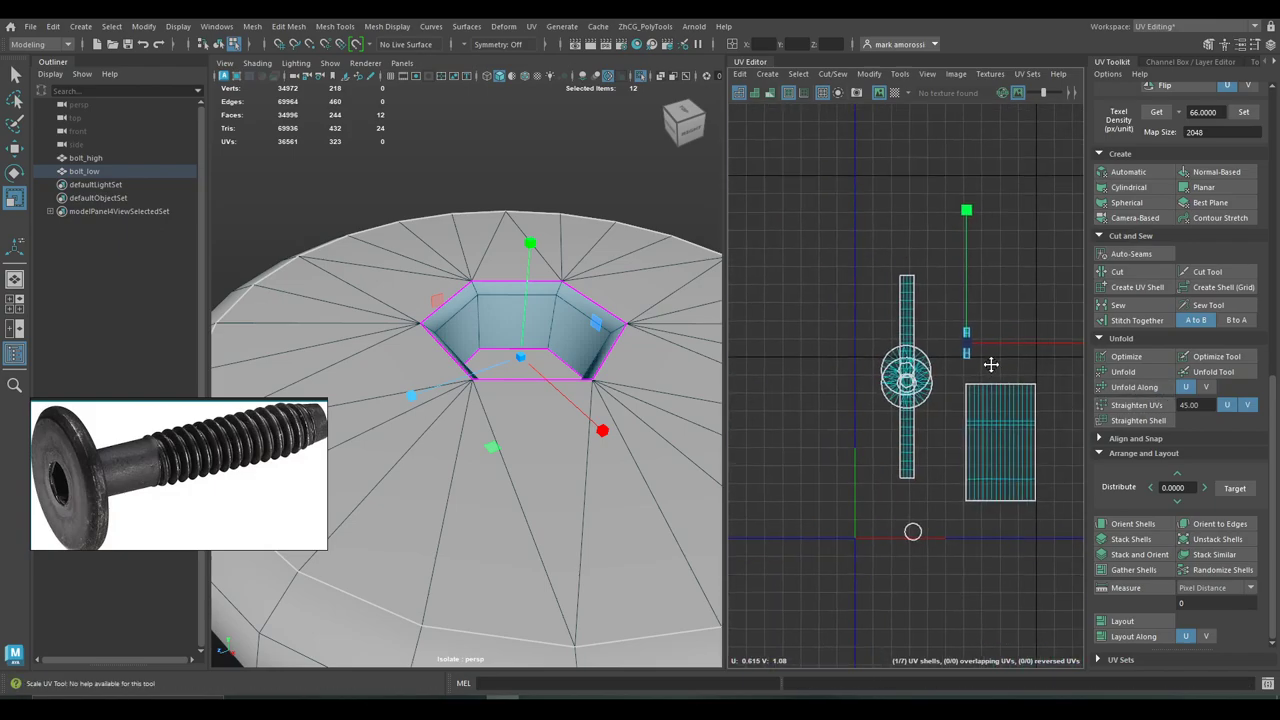
ctrl+drag(958, 355, 1050, 498)
scroll(996, 373, up, 3)
right_drag(991, 326, 926, 306)
drag(800, 218, 1033, 456)
drag(1064, 525, 796, 230)
shift+click(1153, 628)
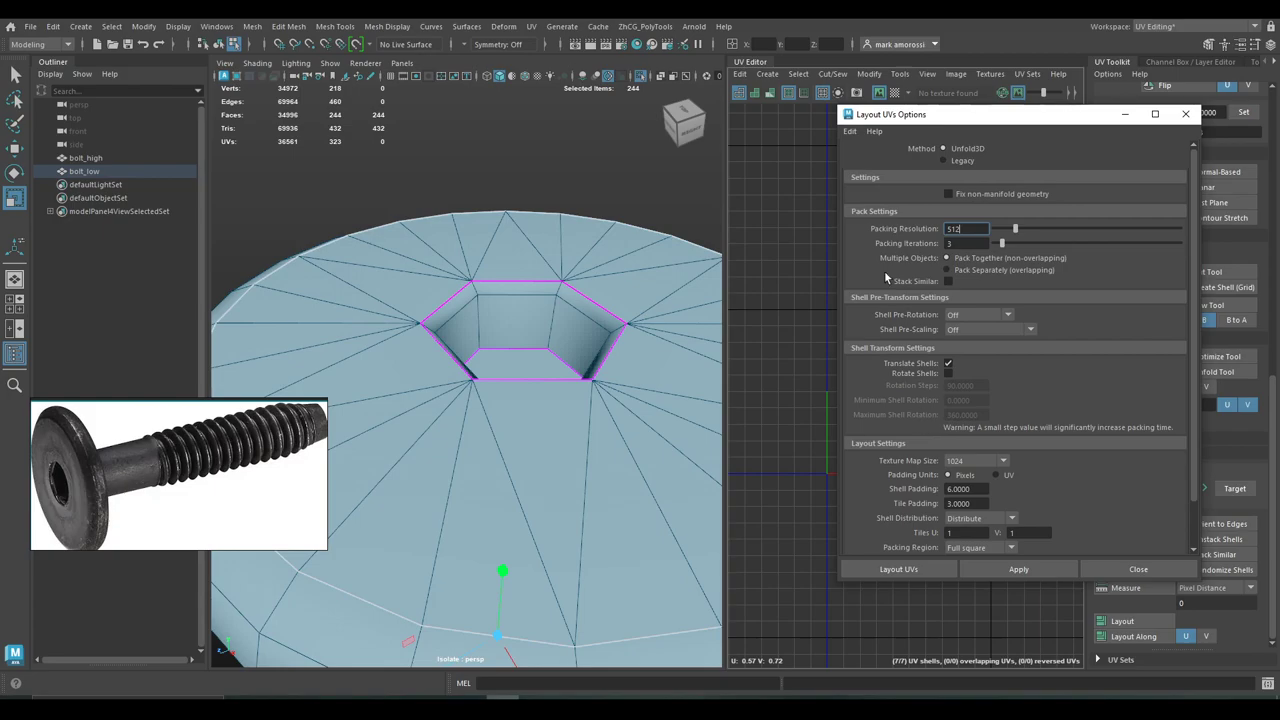
drag(988, 125, 951, 143)
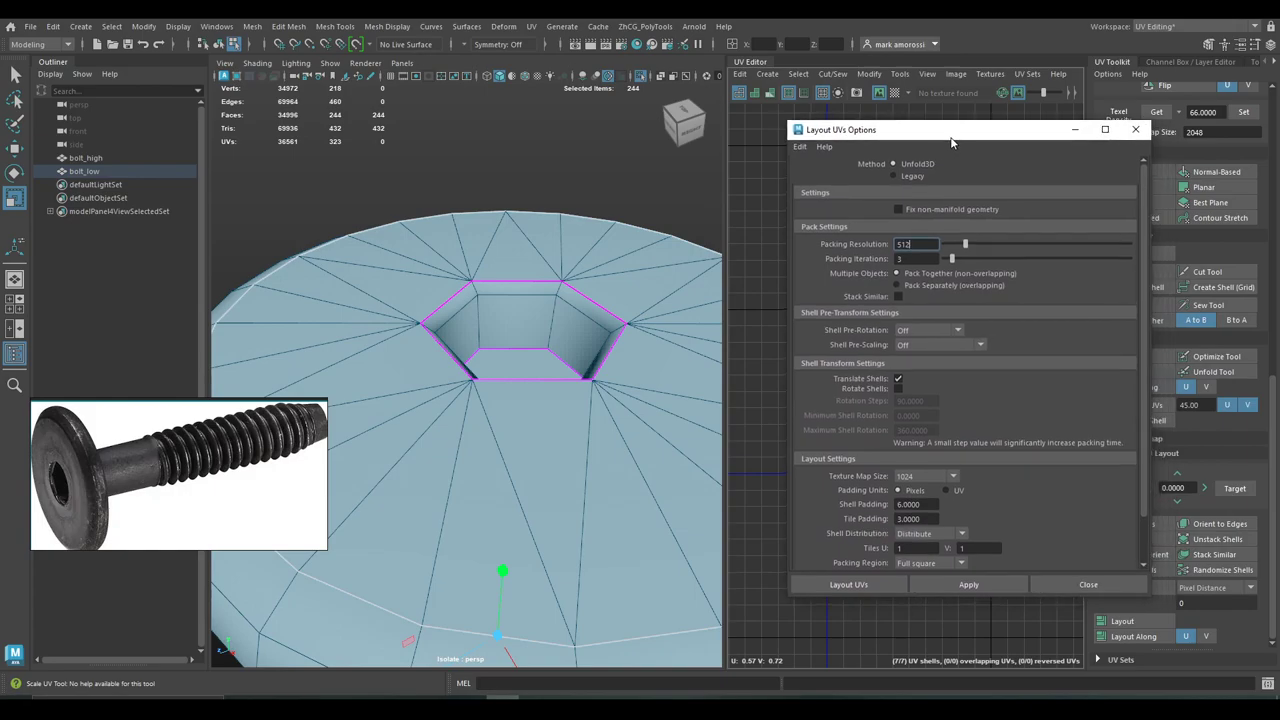
click(914, 345)
drag(966, 146, 878, 120)
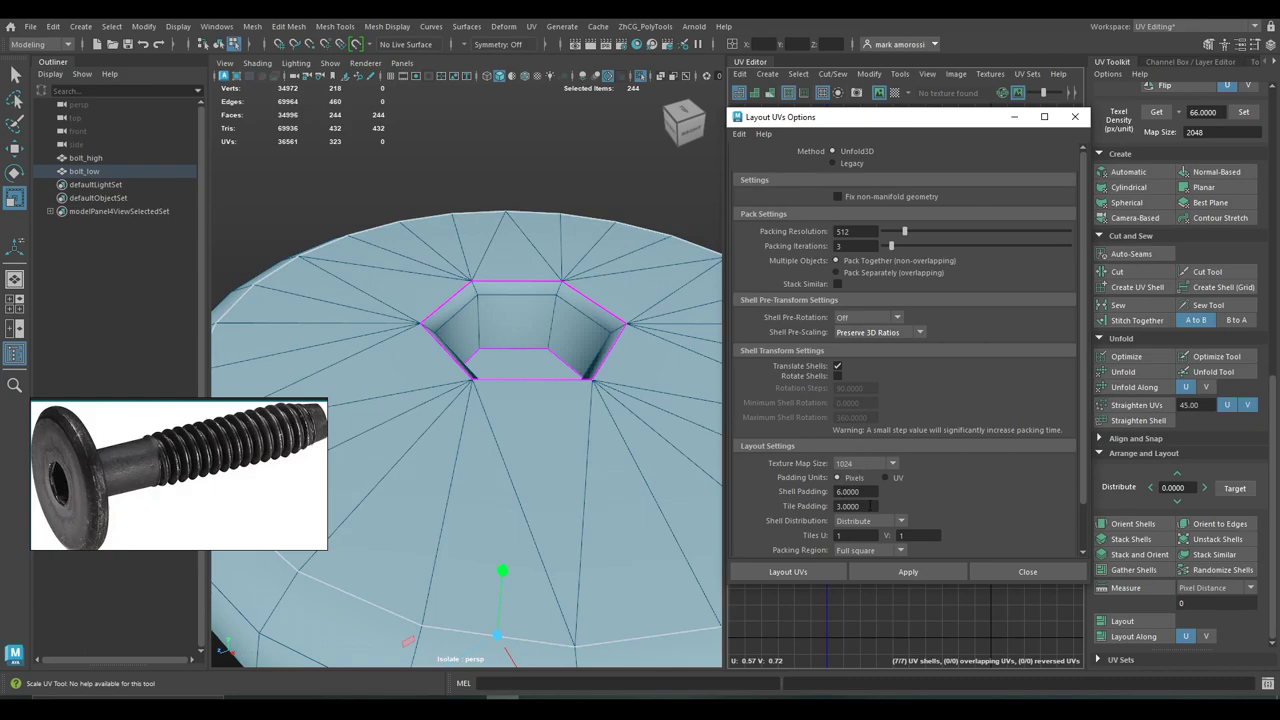
click(806, 573)
Orient the small hexagonal socket floor shell and the round shaft tip shell in the UV layout
scroll(955, 442, up, 2)
click(948, 413)
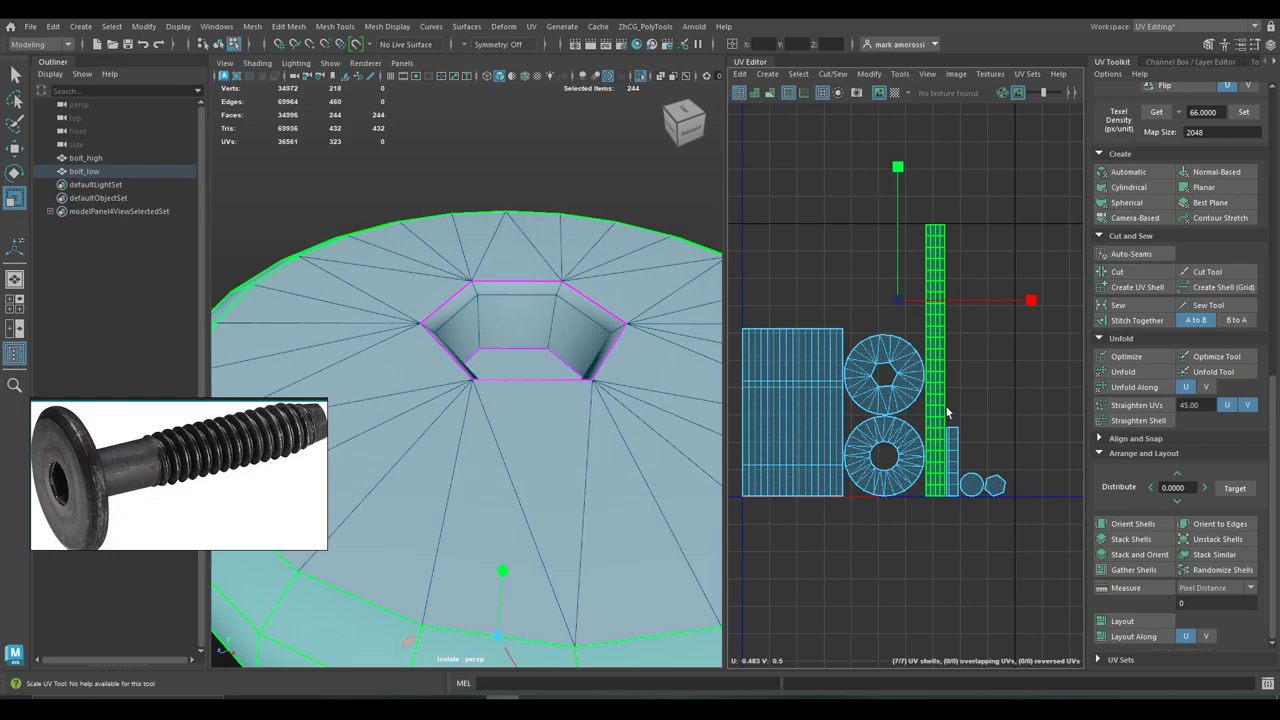
click(1023, 480)
click(995, 486)
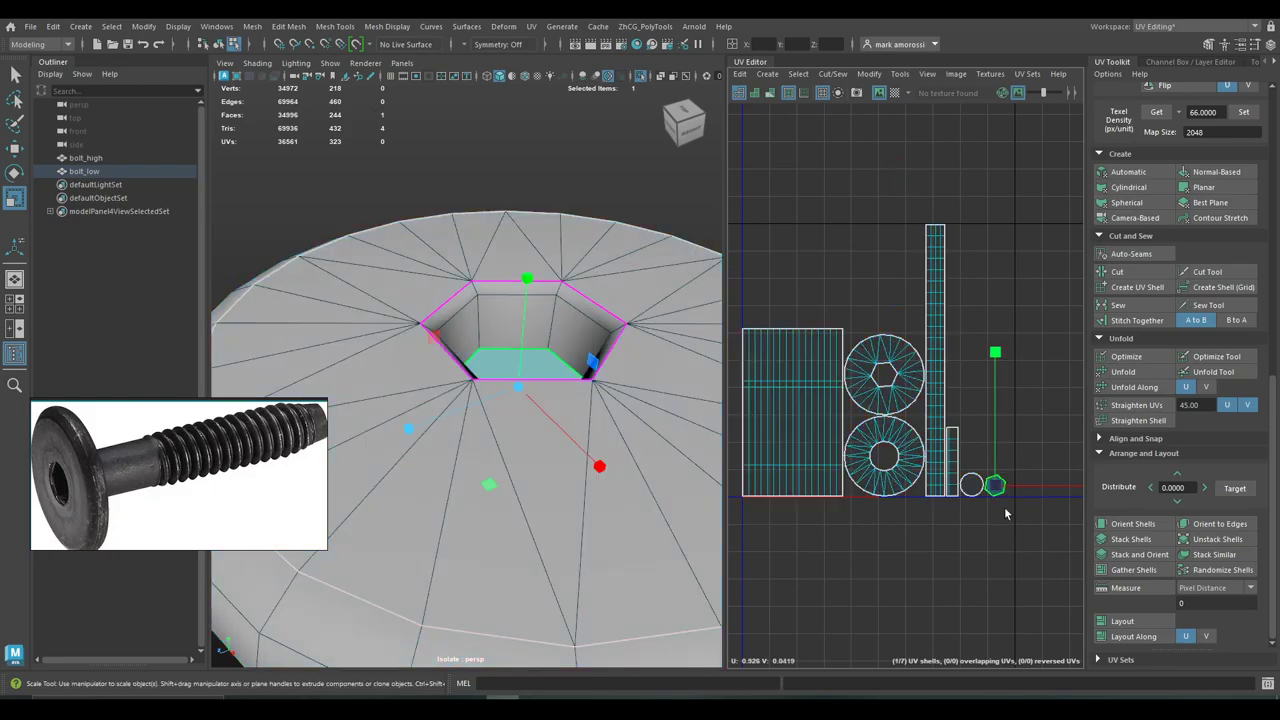
key(f)
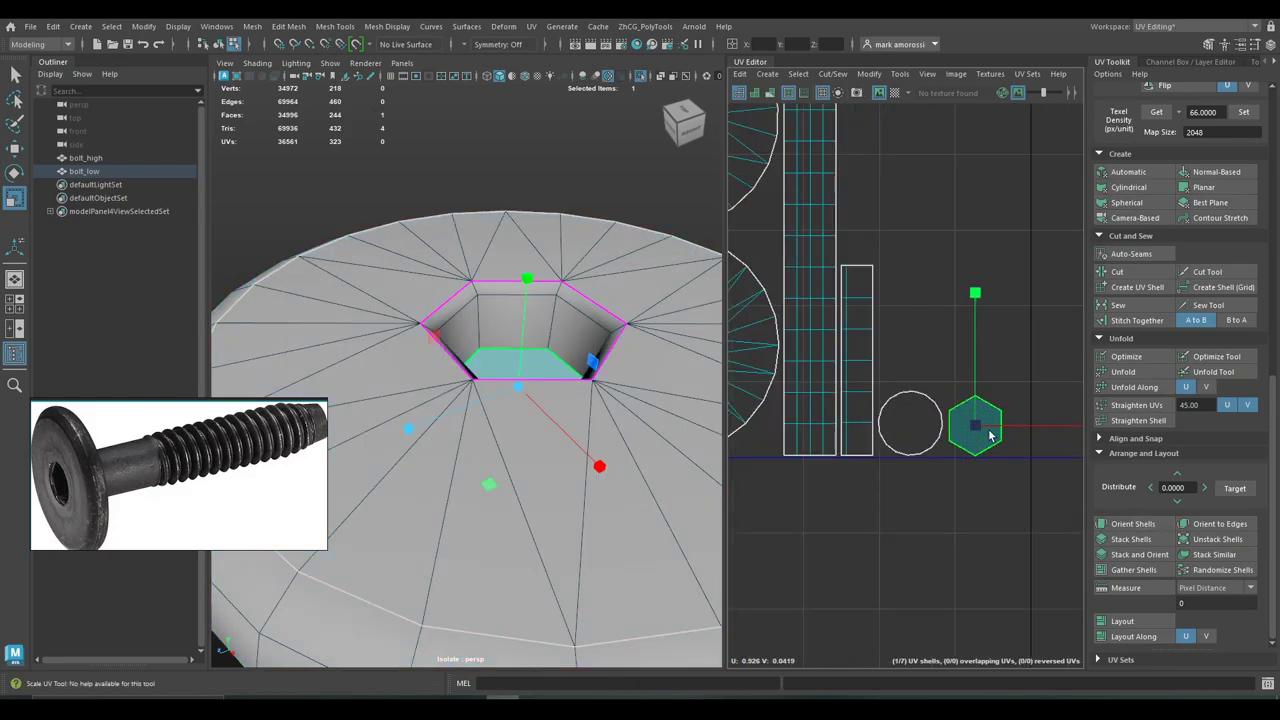
scroll(985, 428, down, 2)
click(942, 430)
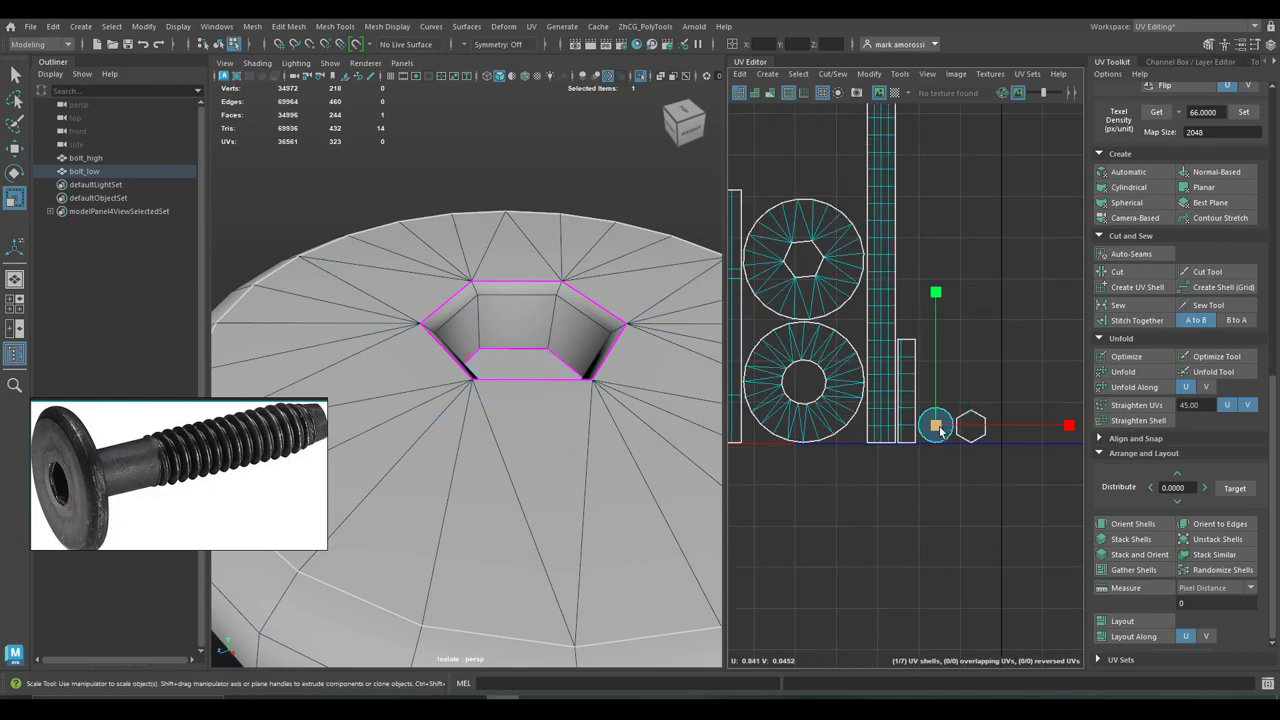
key(f)
click(1134, 526)
scroll(960, 402, down, 5)
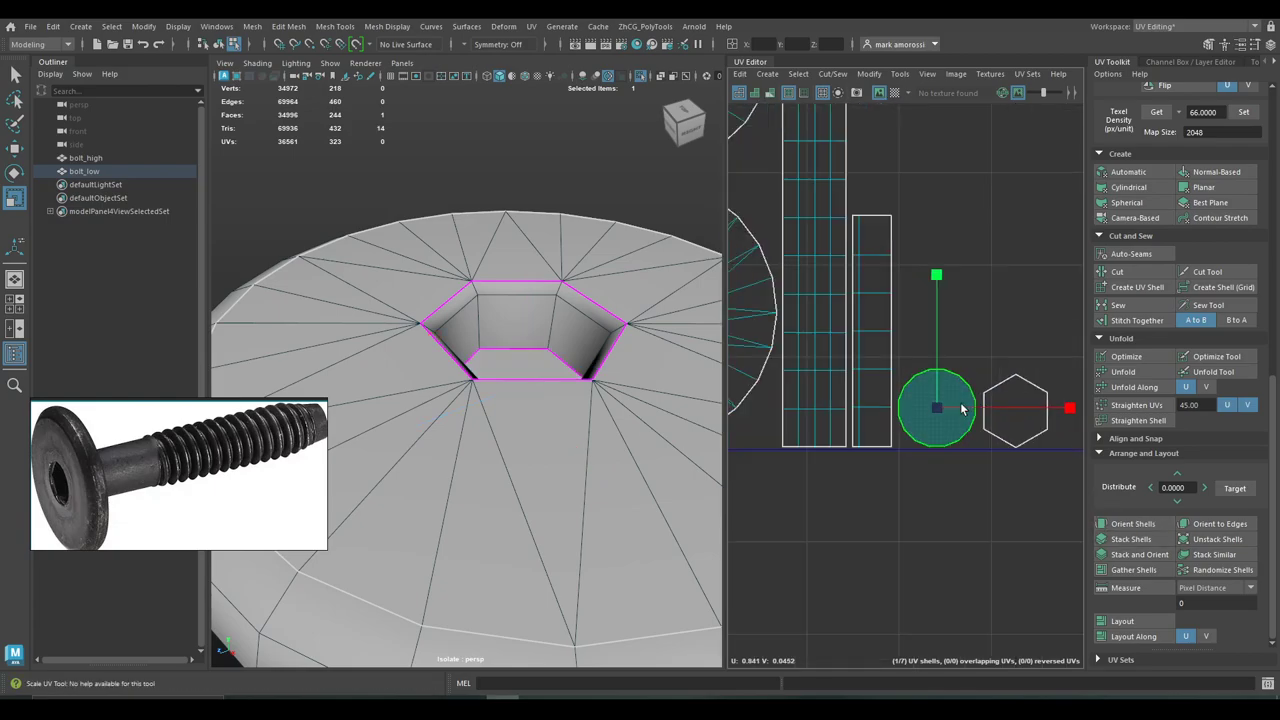
alt+middle_drag(923, 400, 959, 460)
Orient the two large ring-shaped UV shells of the bolt head's top and underside
click(922, 318)
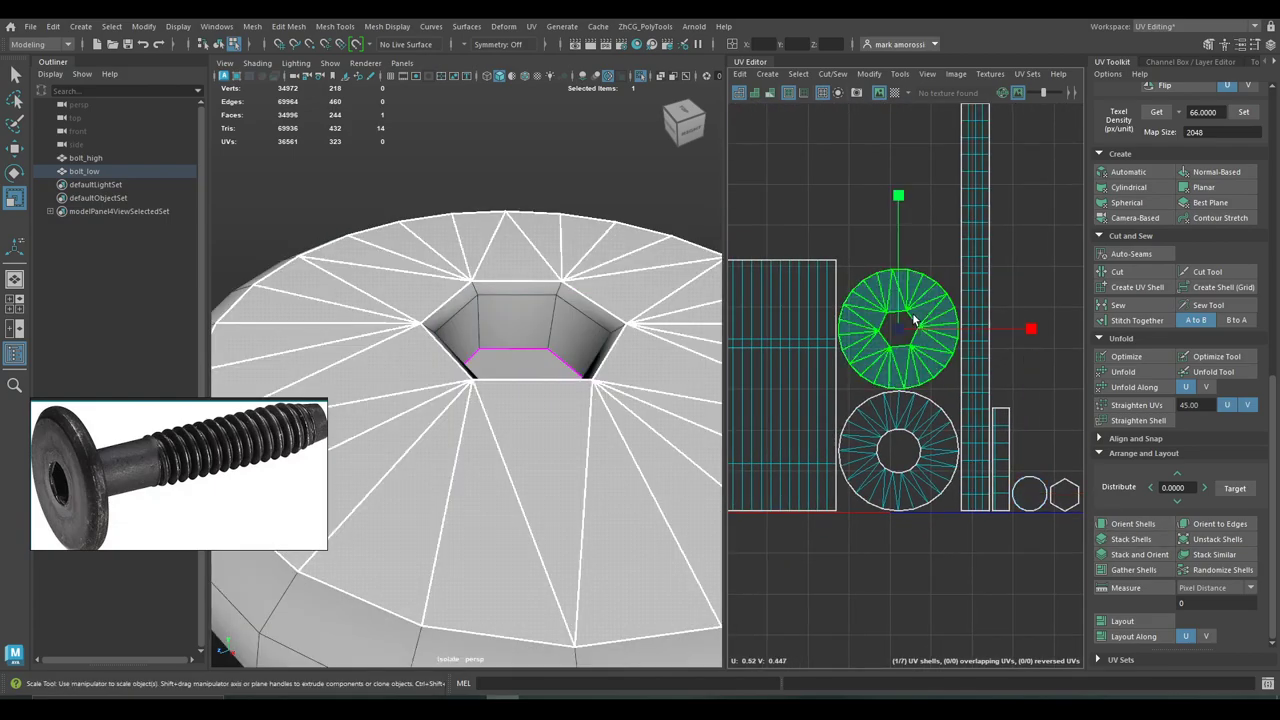
shift+click(941, 464)
click(1153, 537)
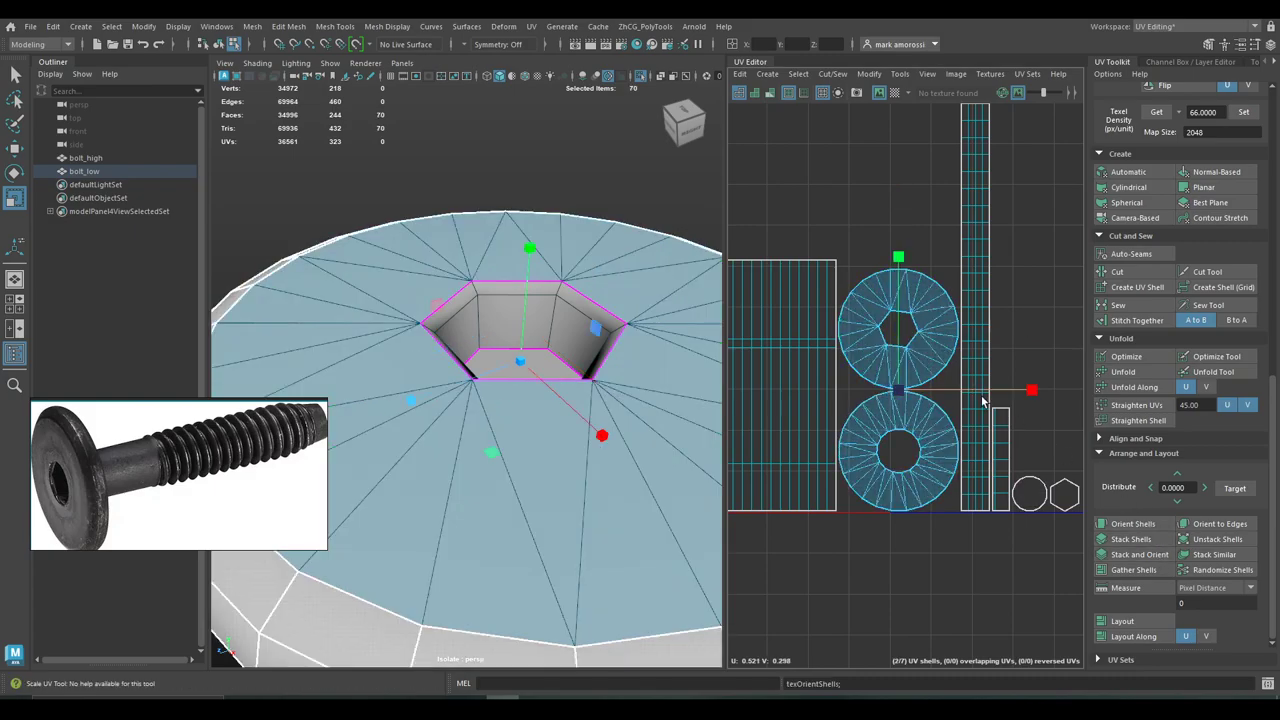
key(r)
Orient the head's top UV shell to an edge of its hexagonal hole
scroll(927, 337, up, 4)
key(F10)
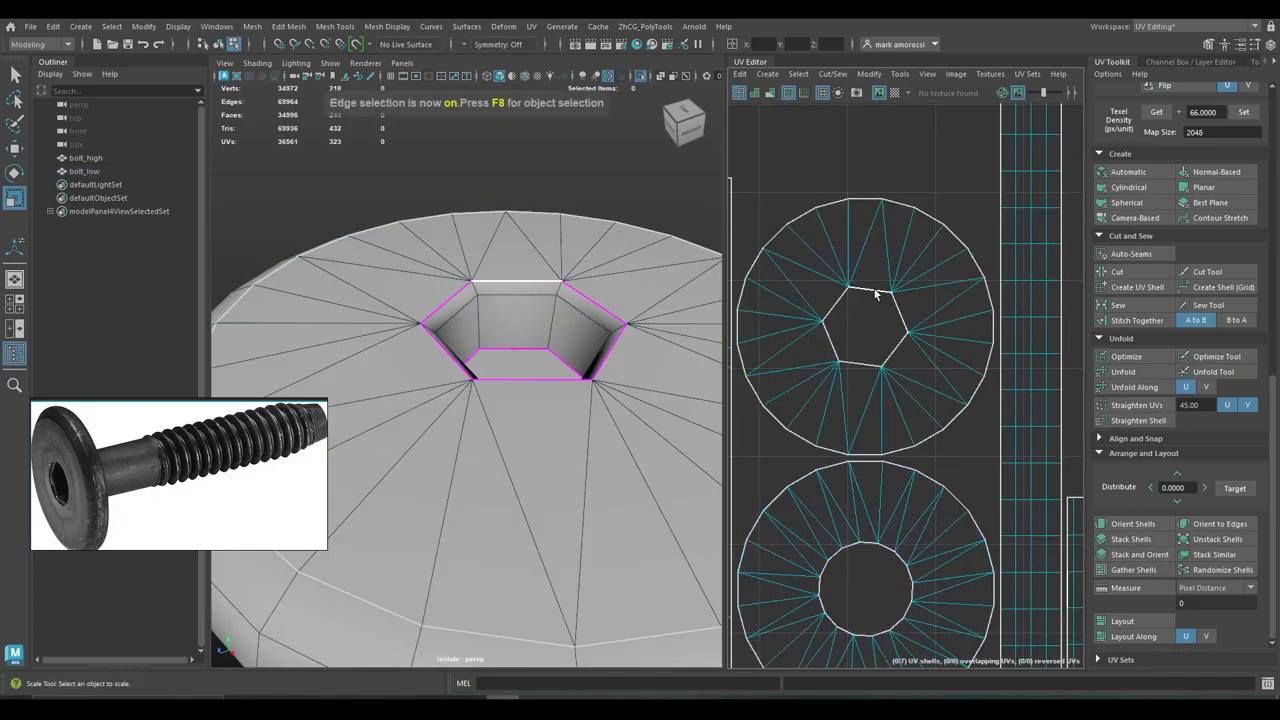
click(935, 392)
click(1219, 523)
scroll(910, 345, down, 3)
alt+middle_drag(886, 396, 934, 405)
scroll(944, 401, down, 2)
Export bolt_low as an FBX into the Substance folder, replacing the existing bolt_low.fbx
key(F8)
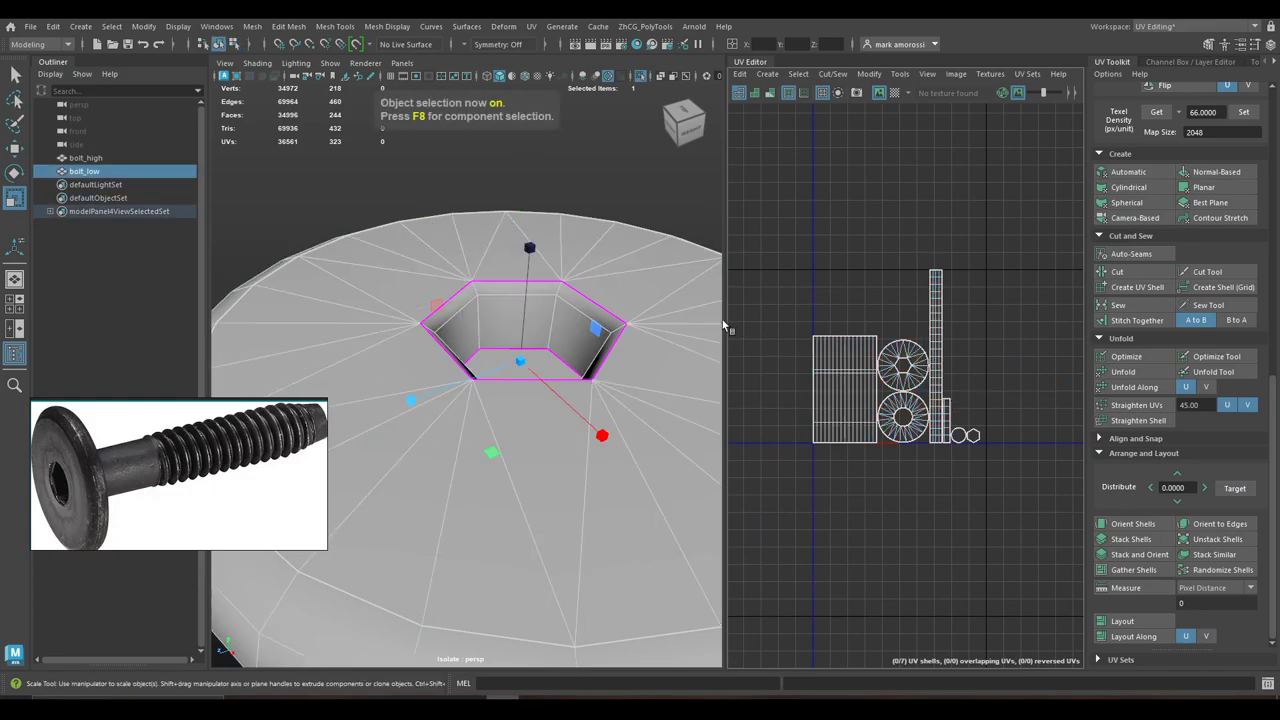
drag(727, 319, 941, 319)
scroll(733, 350, down, 6)
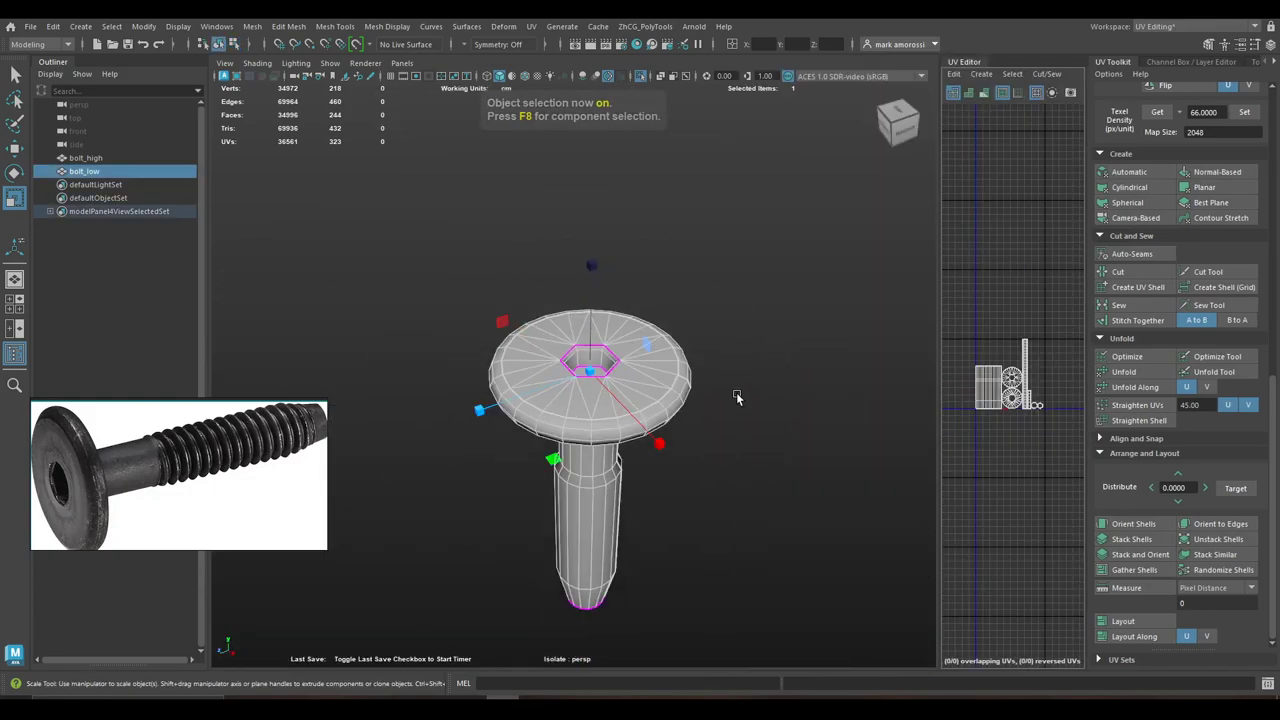
alt+middle_drag(697, 466, 703, 386)
alt+drag(703, 386, 700, 340)
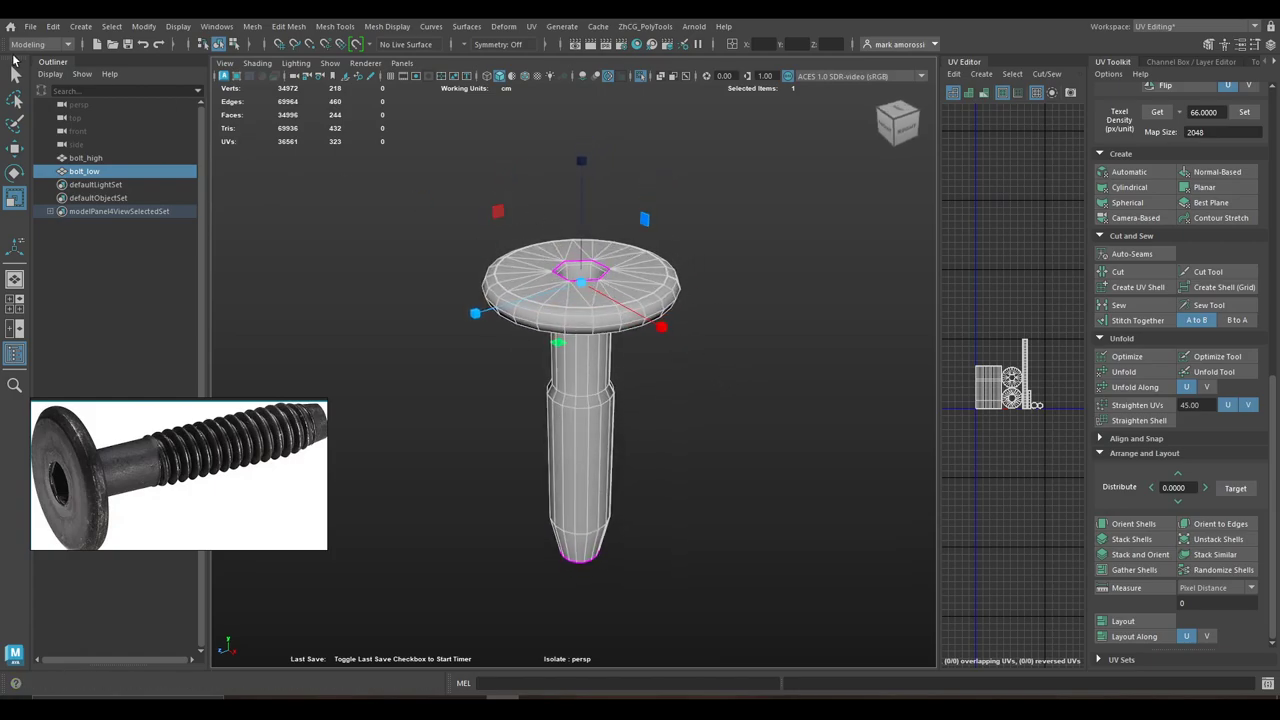
click(31, 27)
click(103, 206)
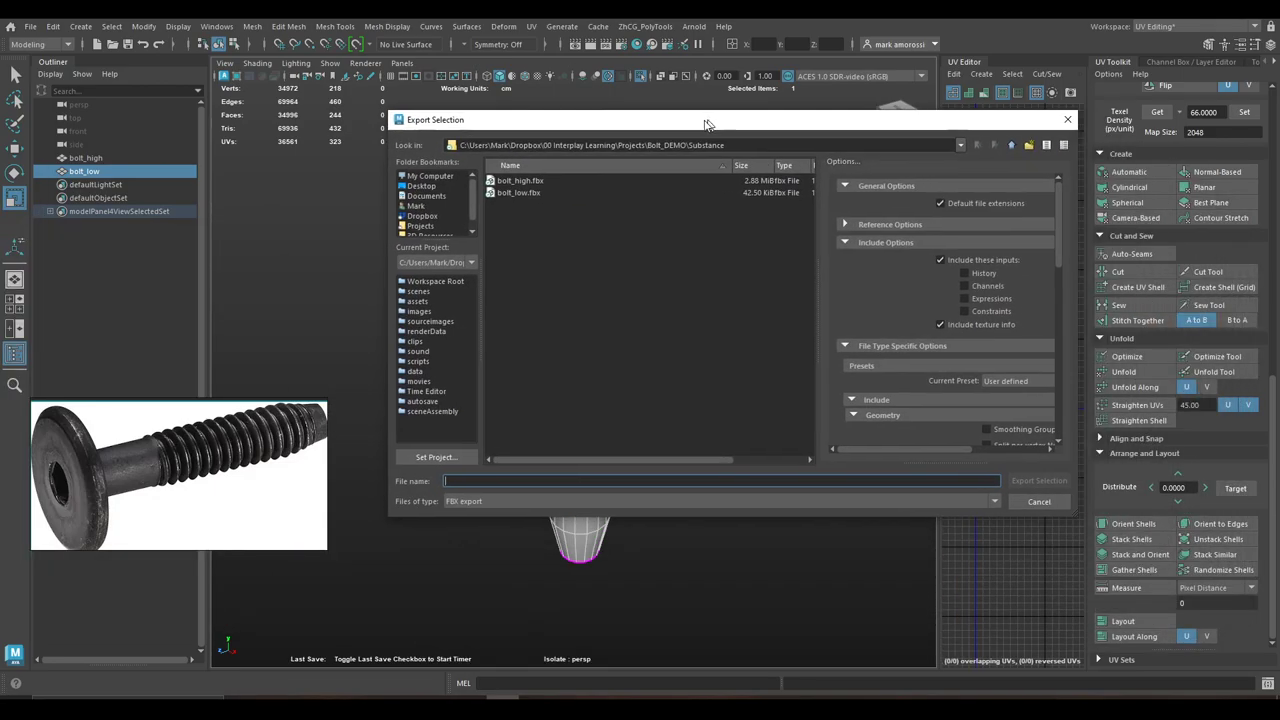
click(505, 198)
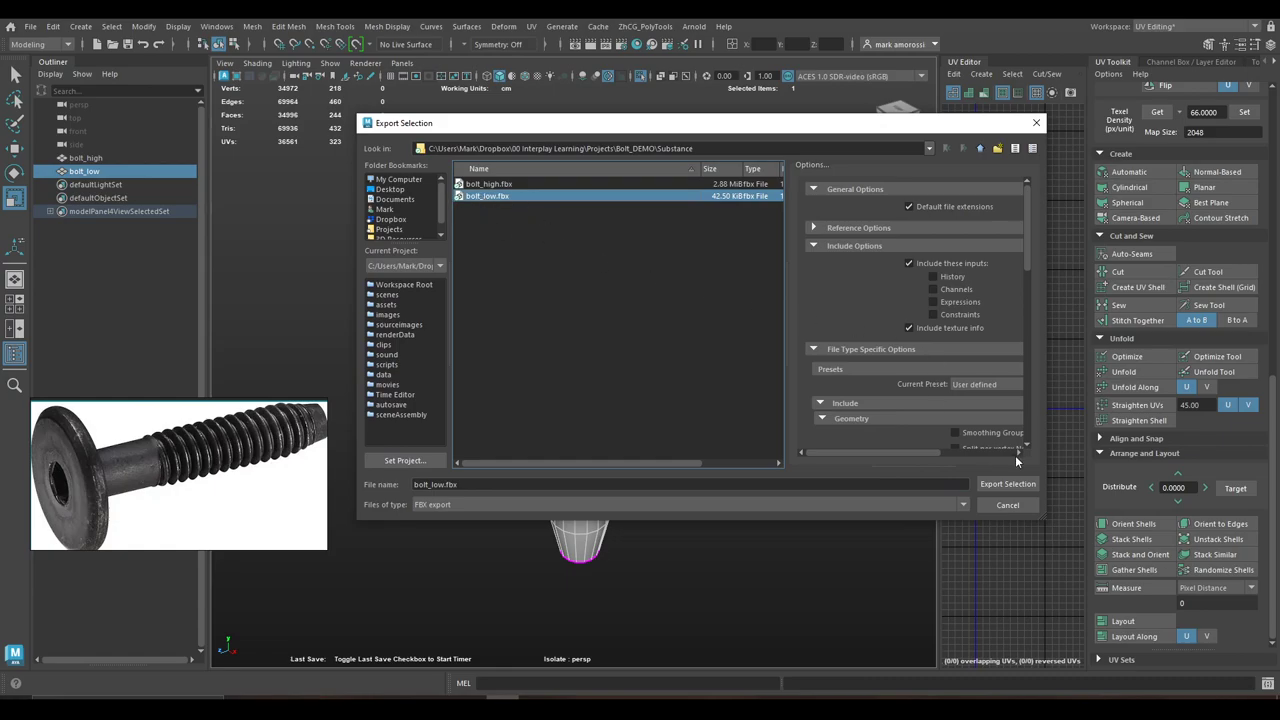
scroll(941, 388, down, 2)
click(1008, 484)
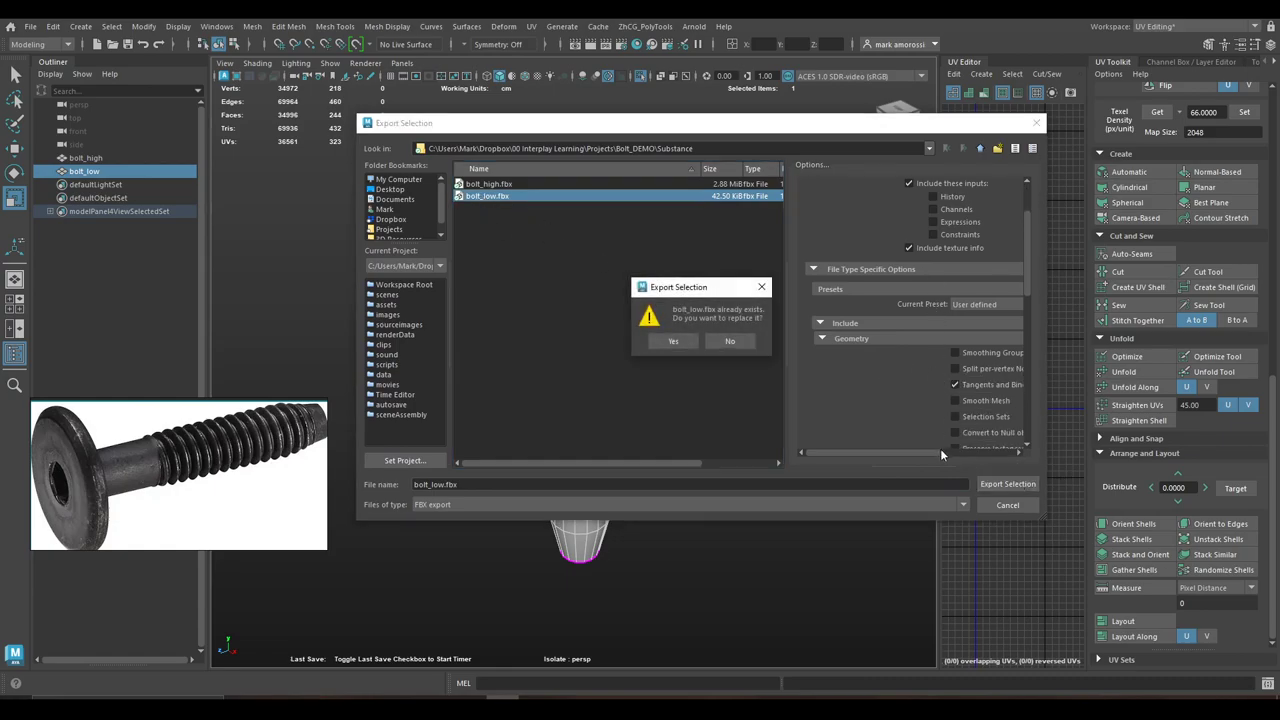
click(674, 342)
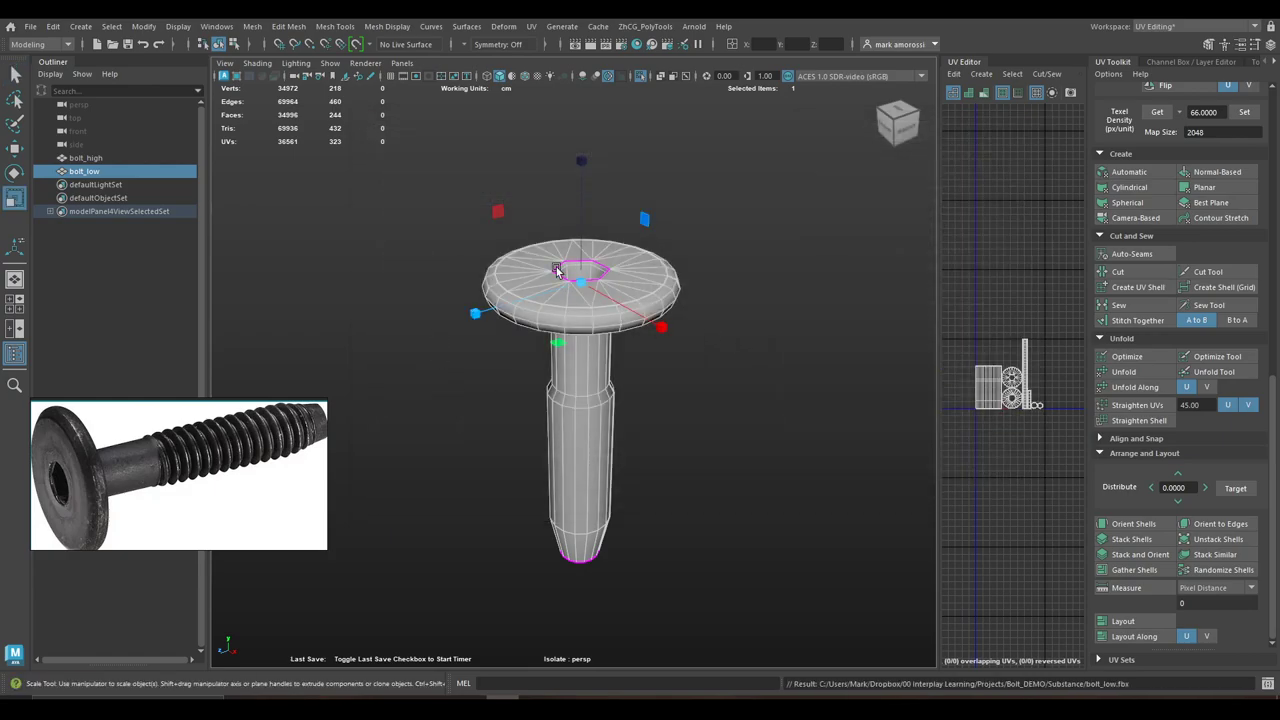
Isolate bolt_high and examine the wireframe of its head and hex socket from several angles
click(117, 159)
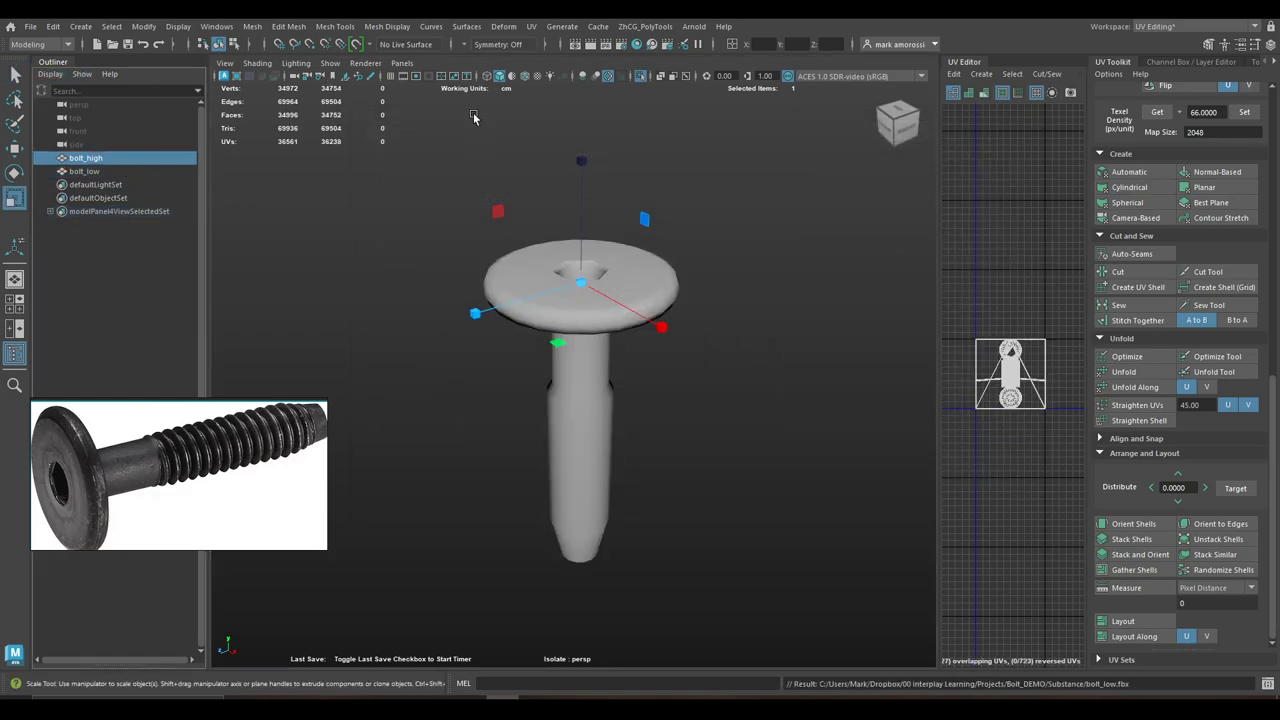
double_click(642, 77)
scroll(591, 257, up, 2)
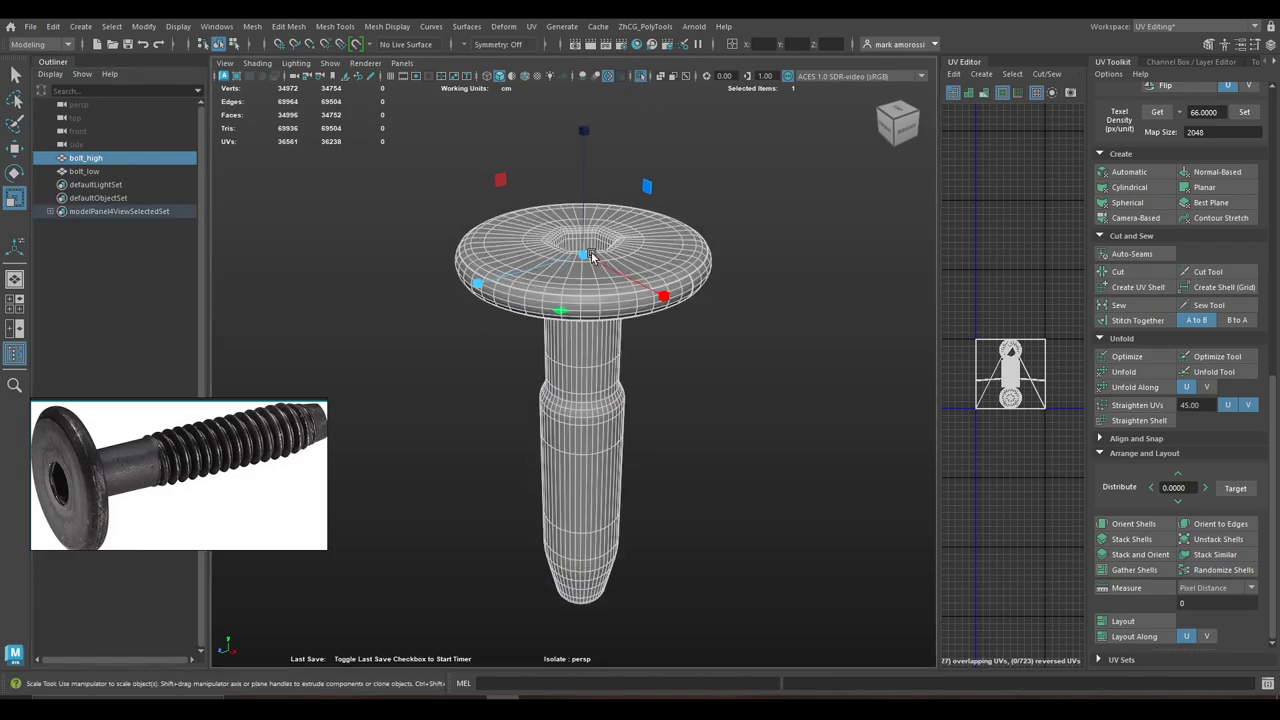
scroll(591, 257, up, 2)
alt+middle_drag(612, 288, 574, 397)
scroll(590, 350, up, 4)
scroll(610, 345, down, 4)
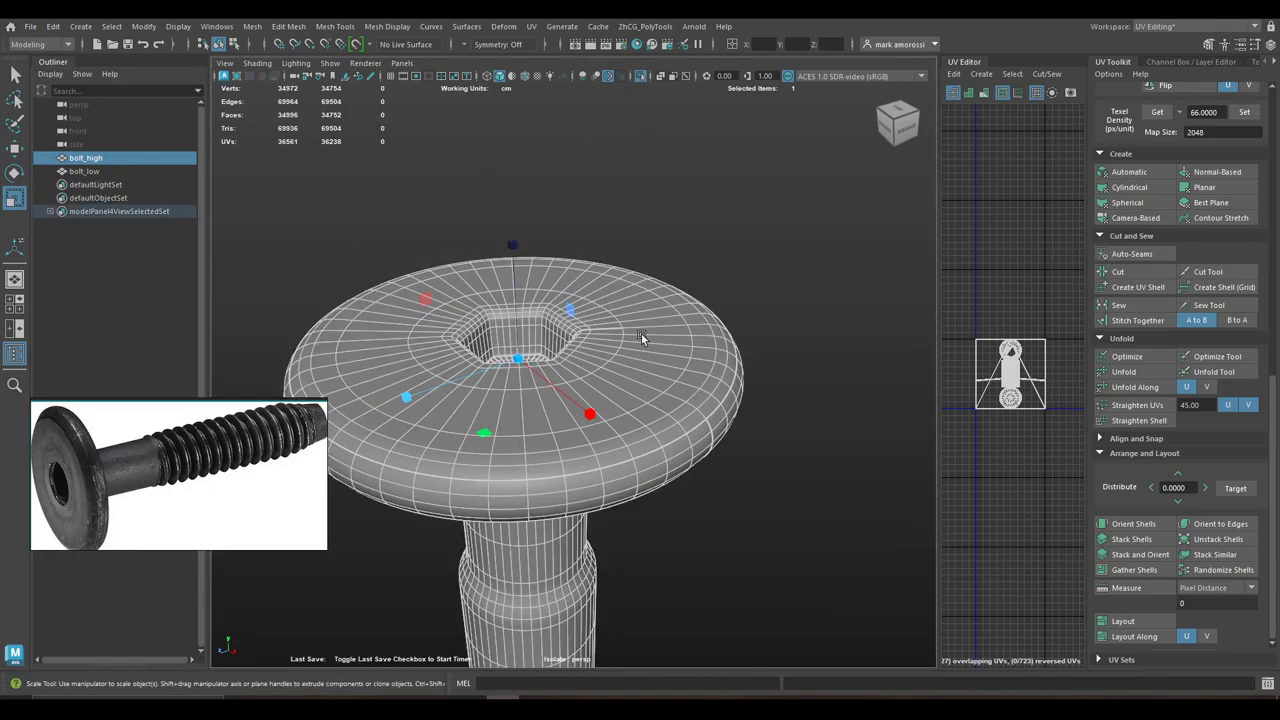
click(768, 383)
alt+drag(728, 409, 732, 413)
click(732, 413)
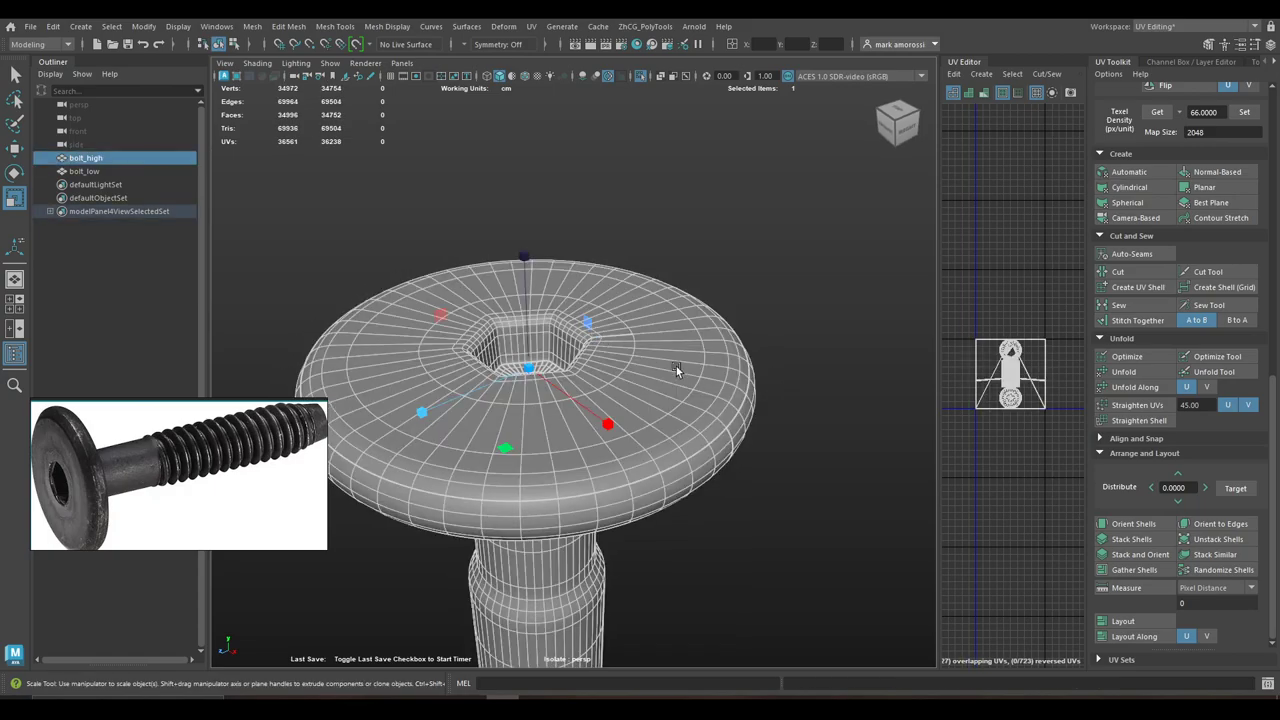
click(754, 223)
alt+drag(602, 398, 642, 352)
click(642, 352)
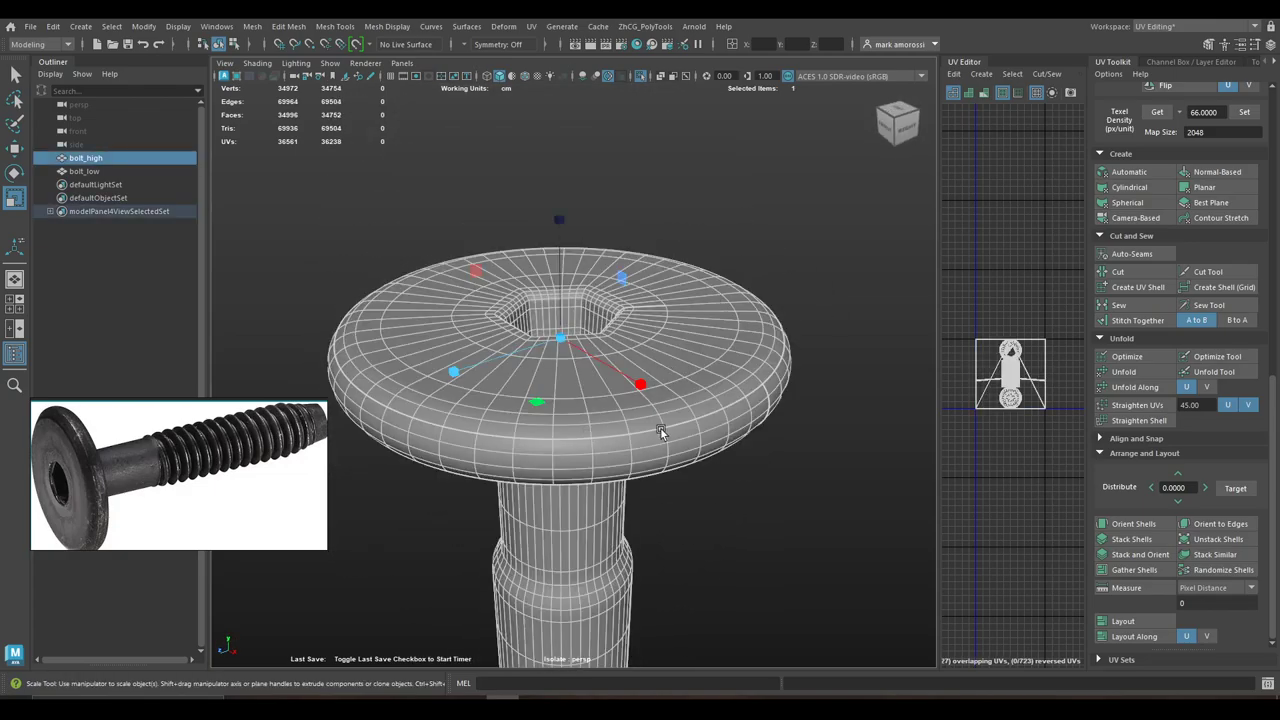
alt+drag(690, 397, 714, 374)
Export bolt_high as an FBX over the existing bolt_high.fbx and view the description of the export warning
click(30, 26)
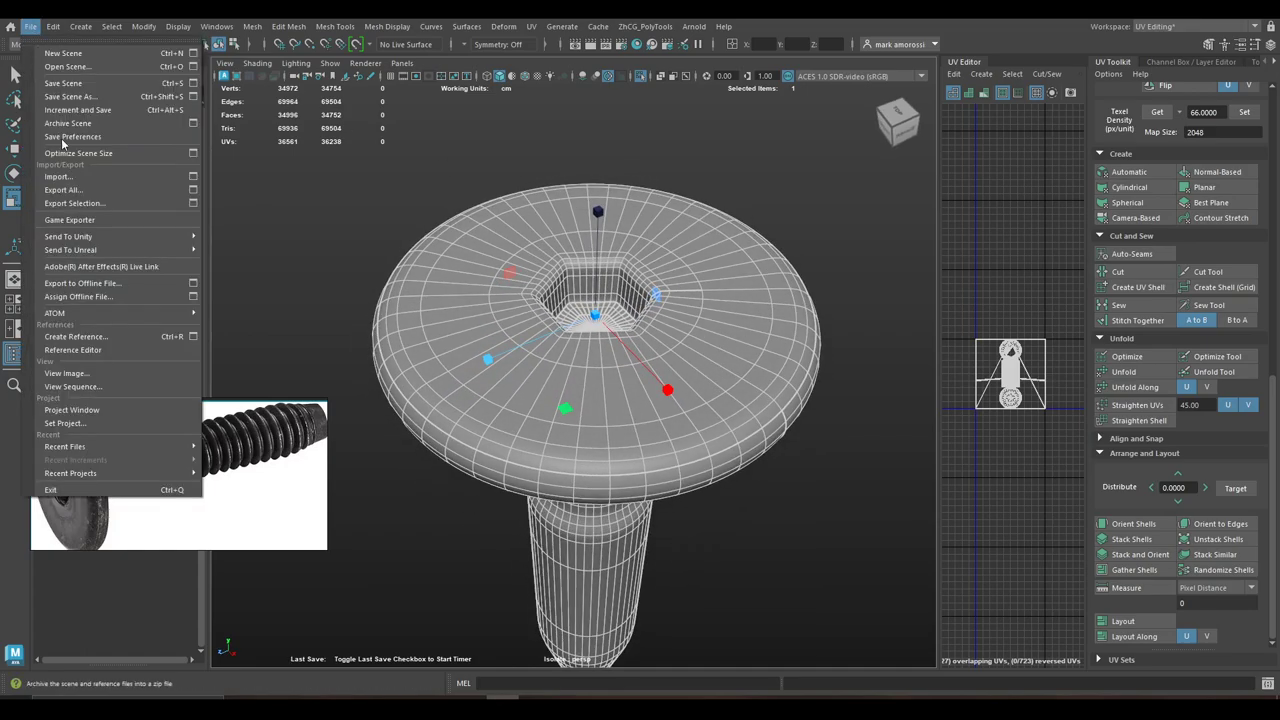
click(91, 206)
scroll(960, 373, down, 2)
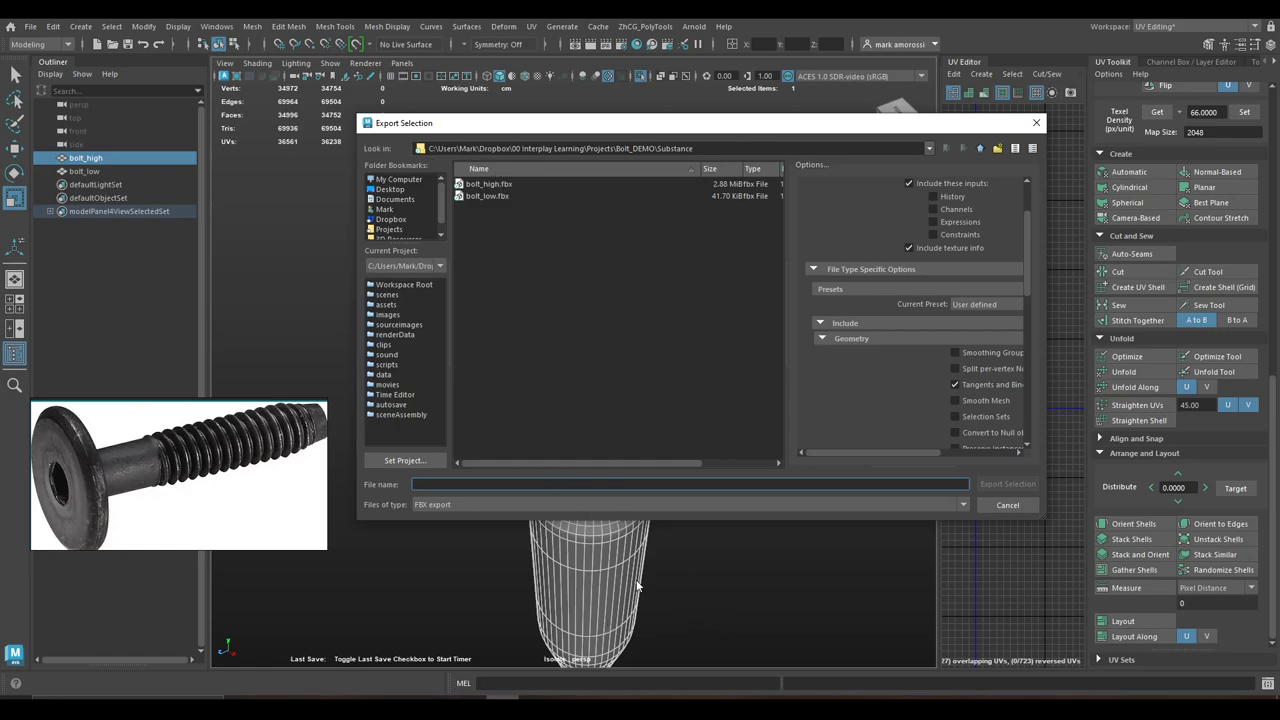
click(500, 186)
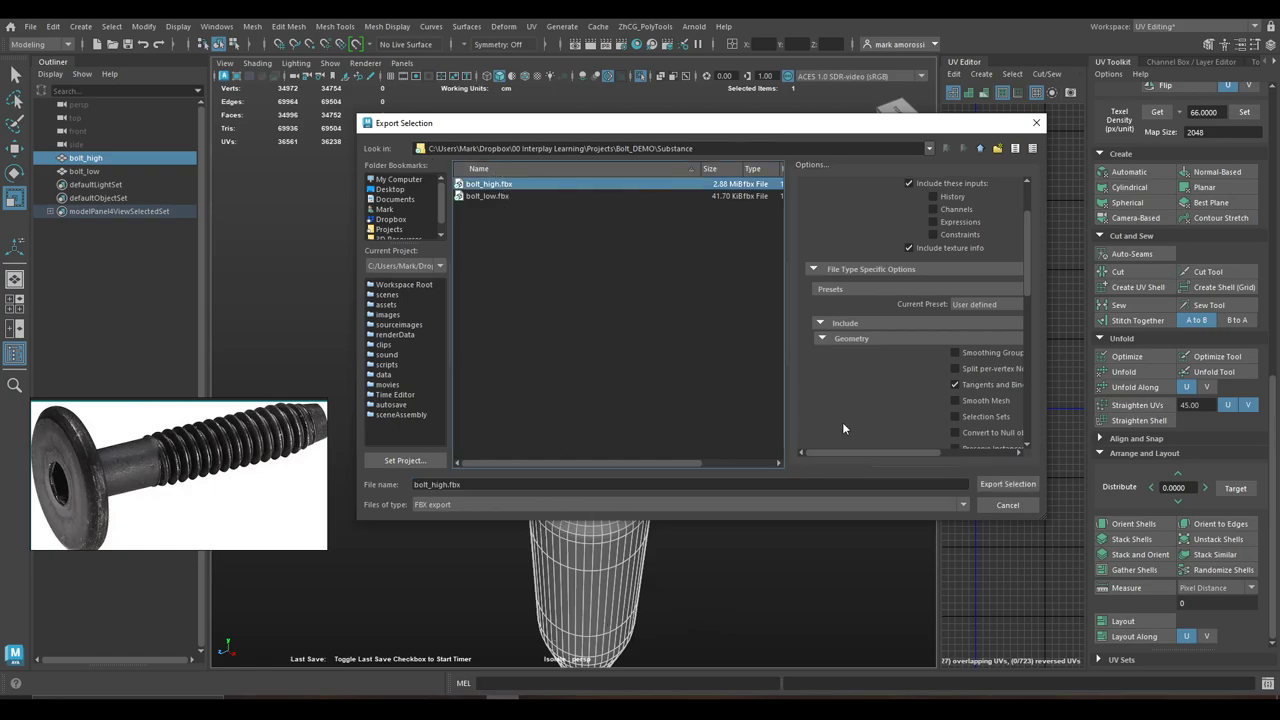
click(1005, 485)
click(688, 346)
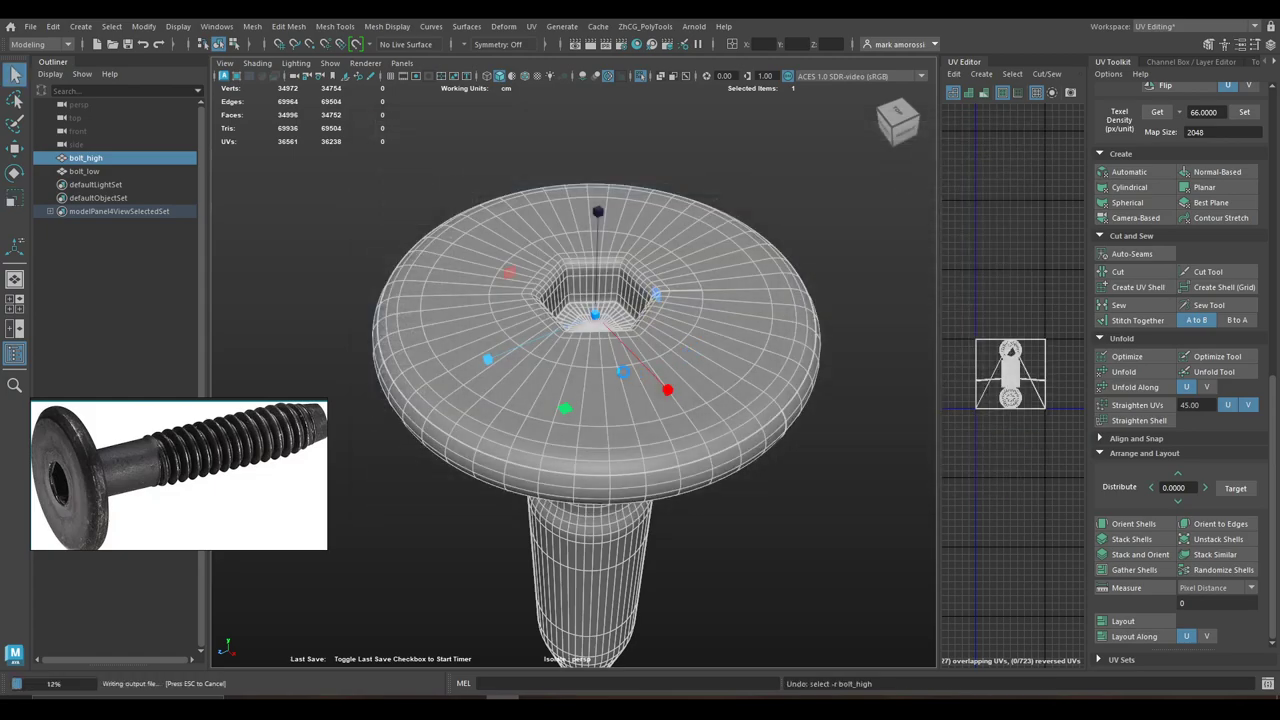
click(415, 230)
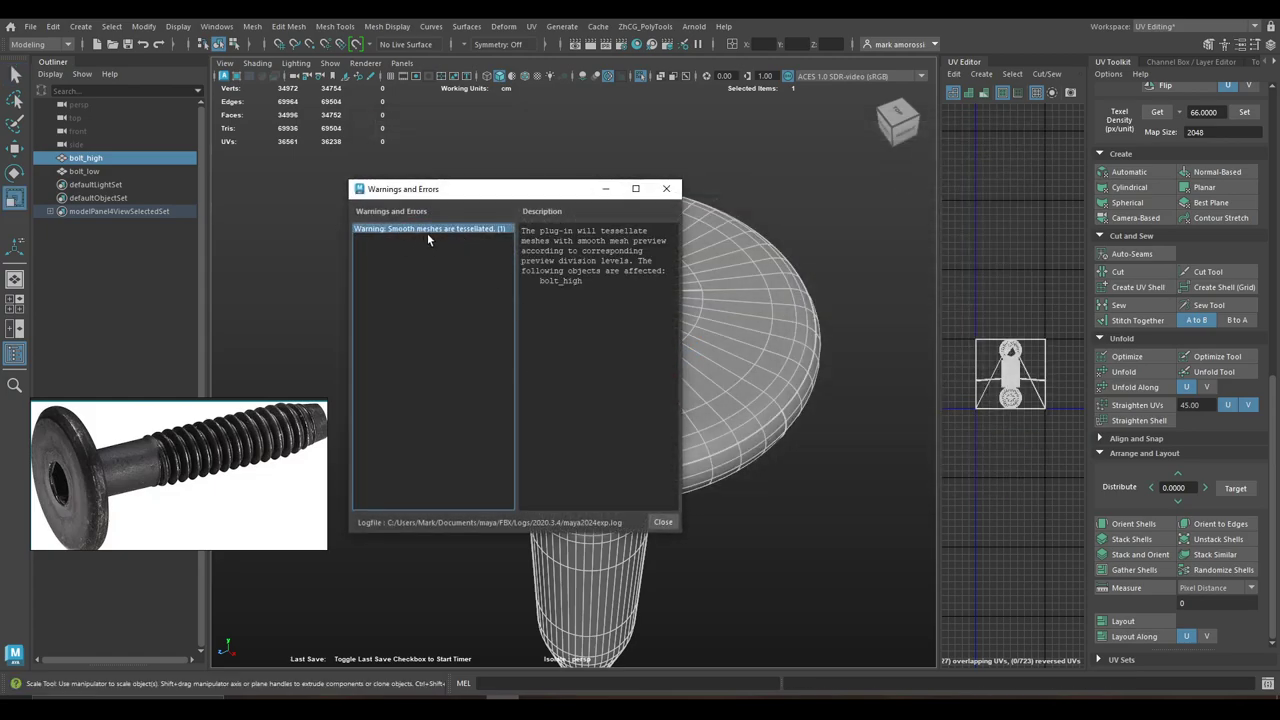
Close the export warnings, switch to Substance Painter and create a new 2048-resolution project from bolt_low.fbx
click(666, 188)
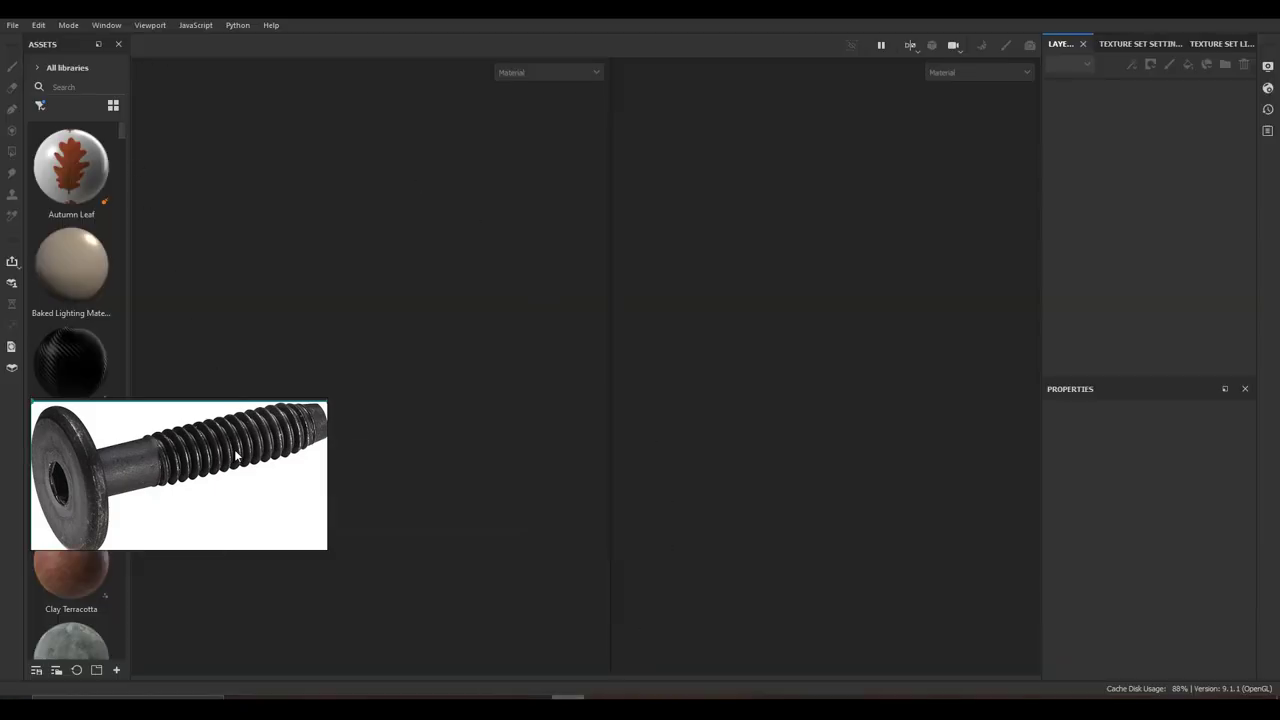
click(12, 25)
click(30, 42)
click(568, 249)
click(568, 326)
click(764, 207)
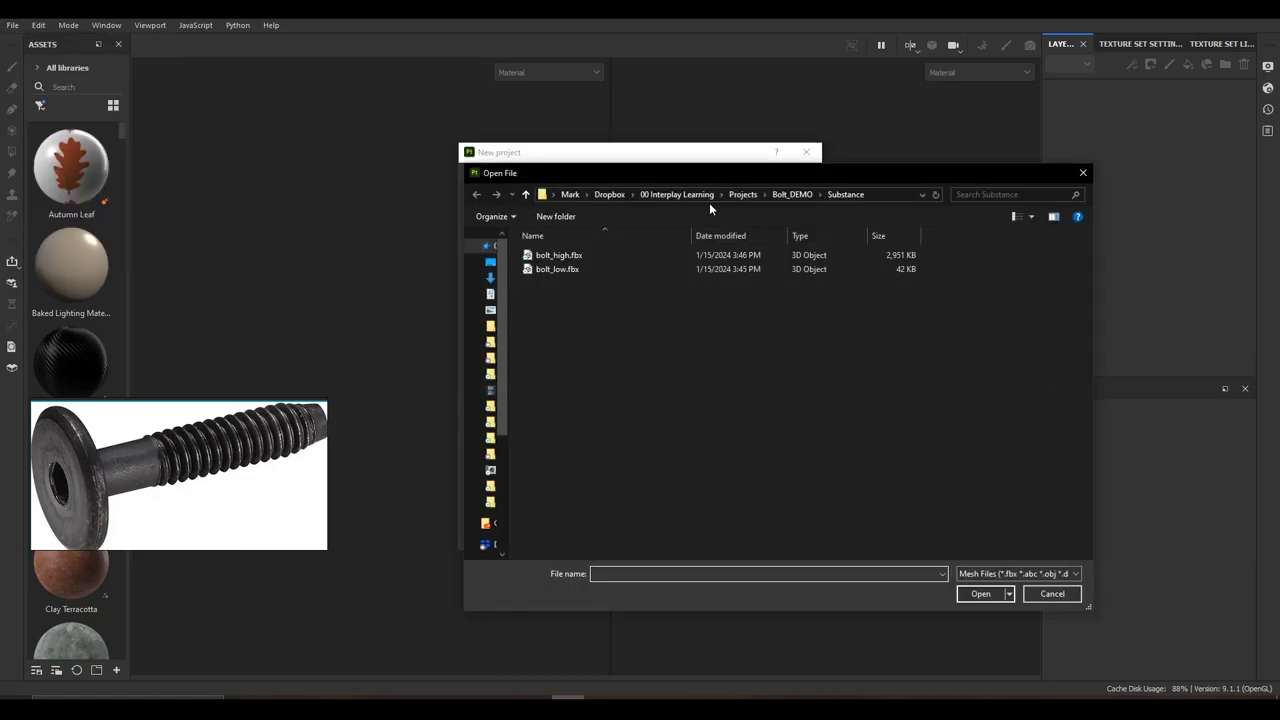
click(590, 269)
click(978, 578)
click(980, 591)
click(981, 594)
click(701, 537)
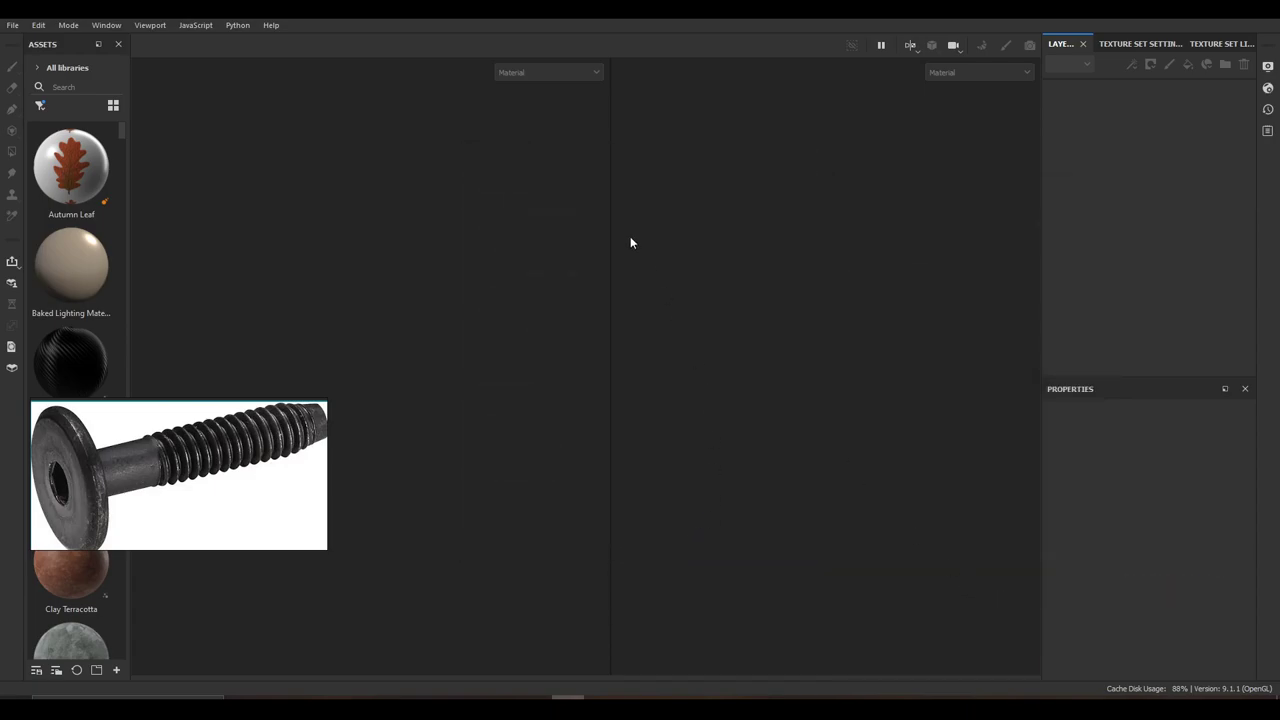
Enter baking mode, set the output size to 2048 and load bolt_high.fbx as the high definition mesh
click(975, 48)
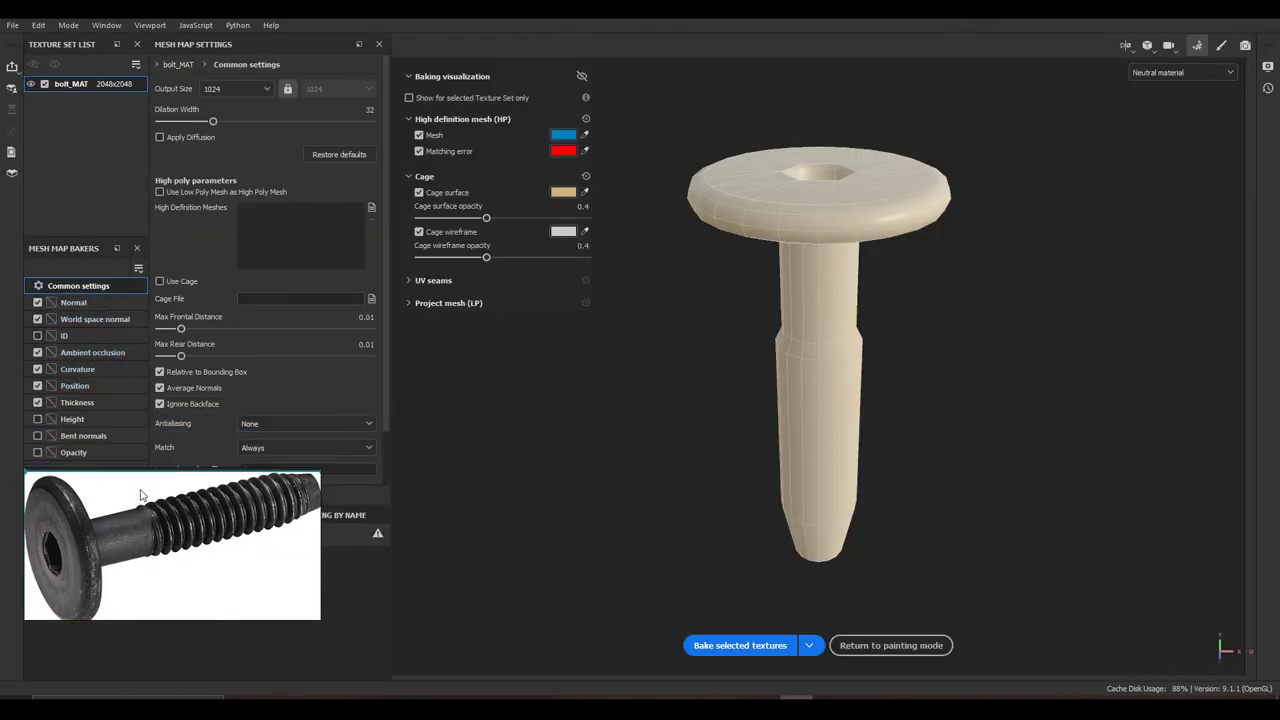
click(251, 90)
click(230, 178)
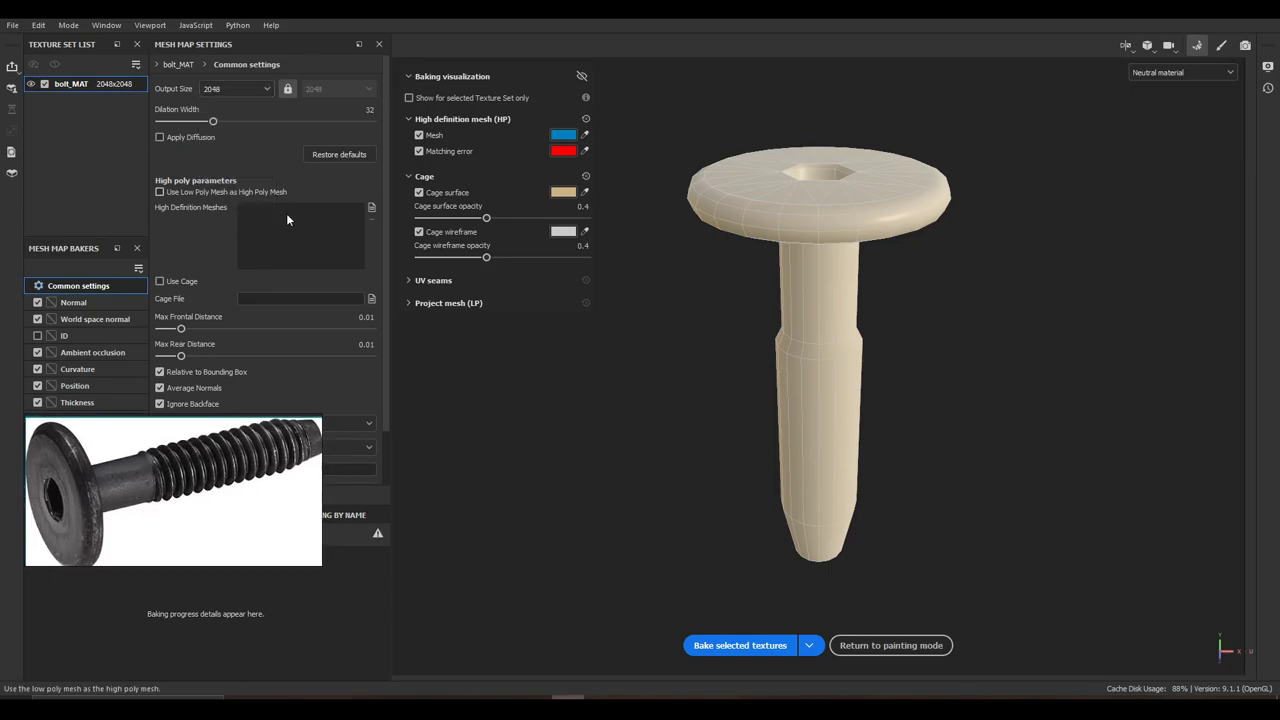
click(369, 206)
click(122, 108)
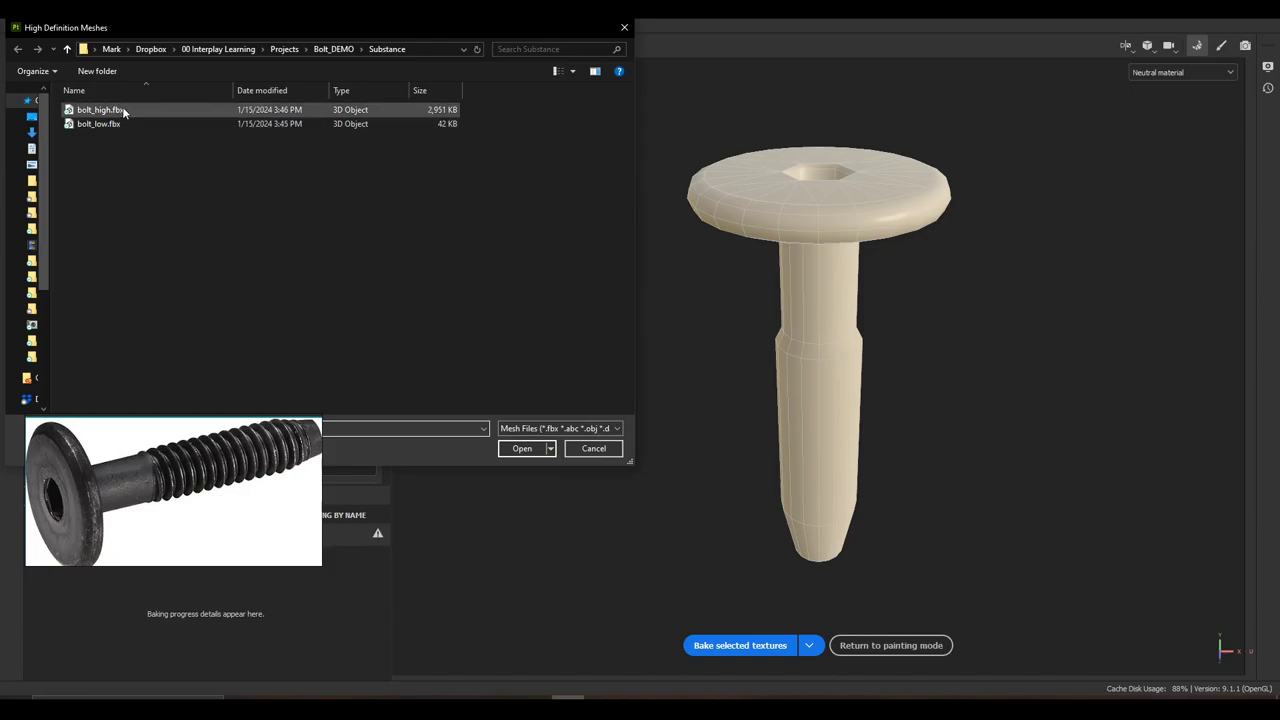
click(516, 448)
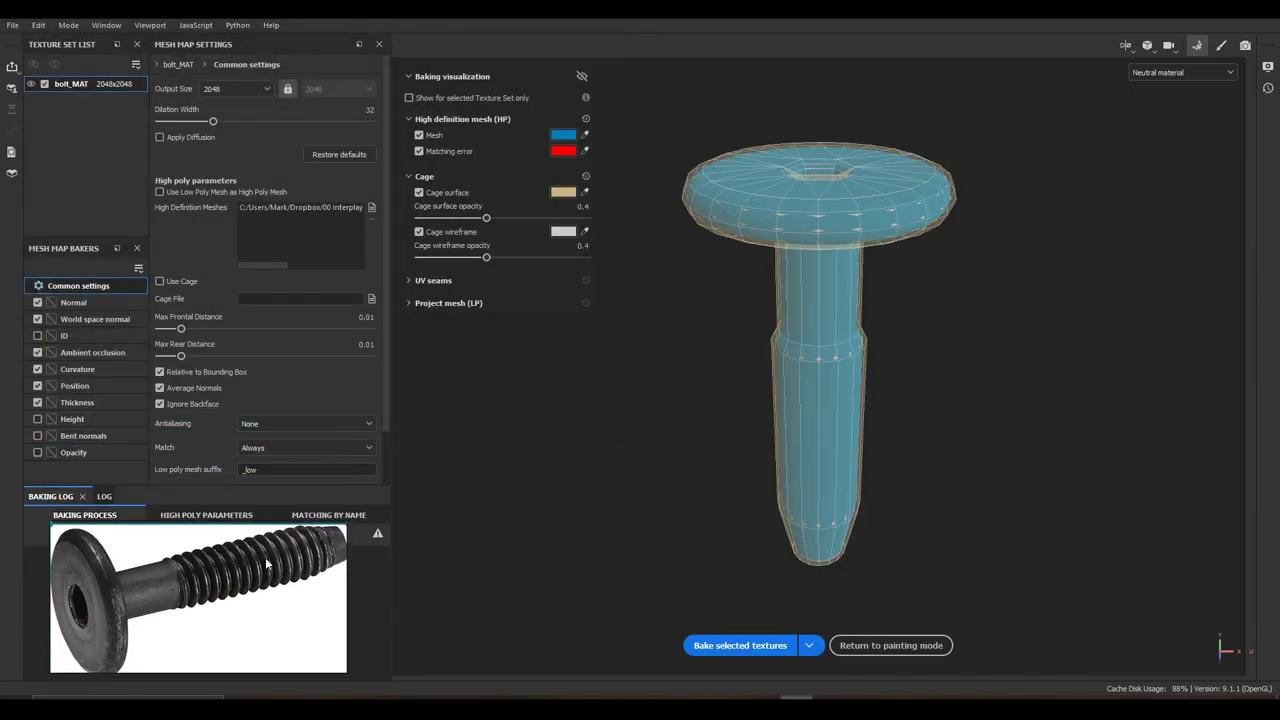
Set antialiasing to Supersampling 4x and max frontal distance to 0.0048, checking the cage around the bolt
click(270, 424)
click(290, 463)
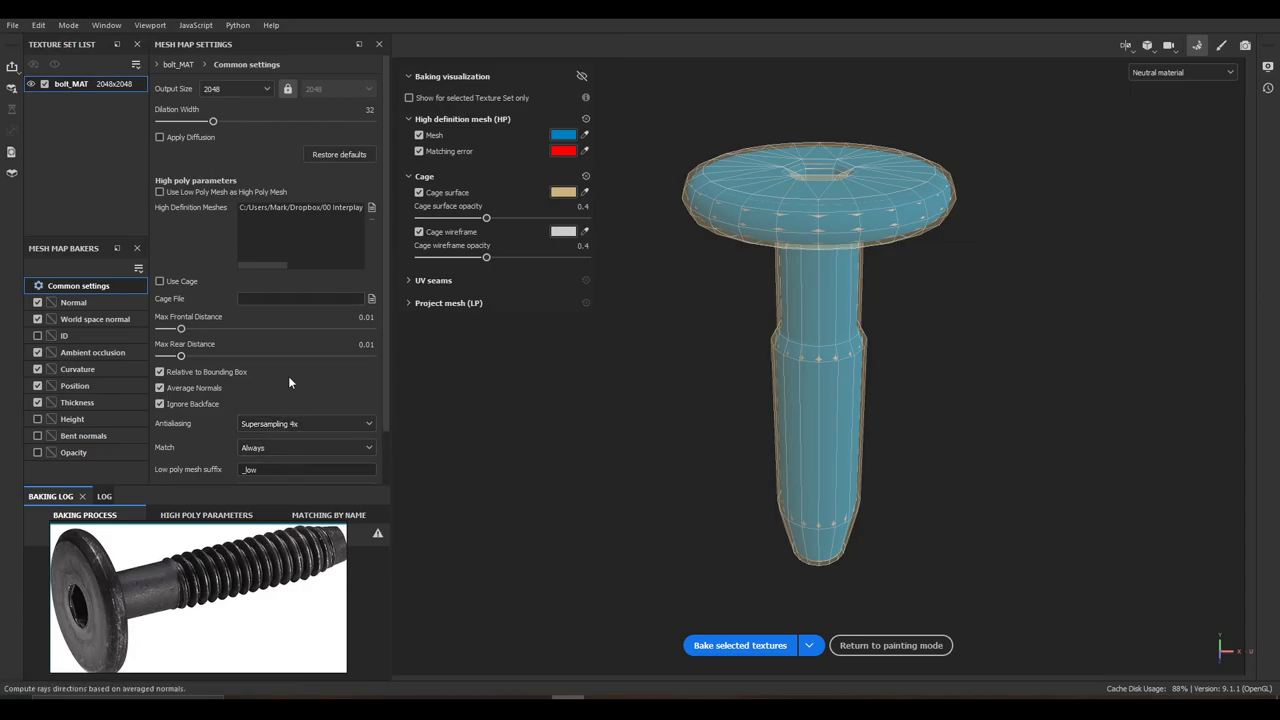
drag(178, 328, 175, 330)
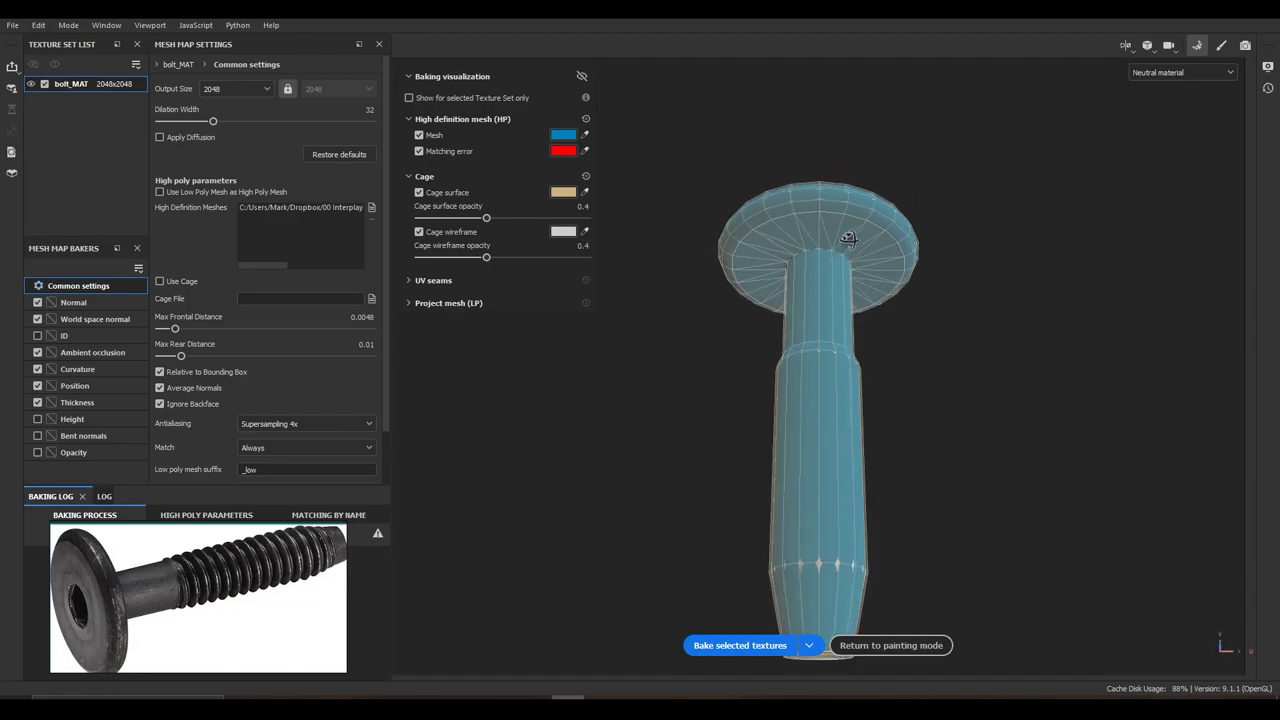
alt+drag(838, 398, 826, 331)
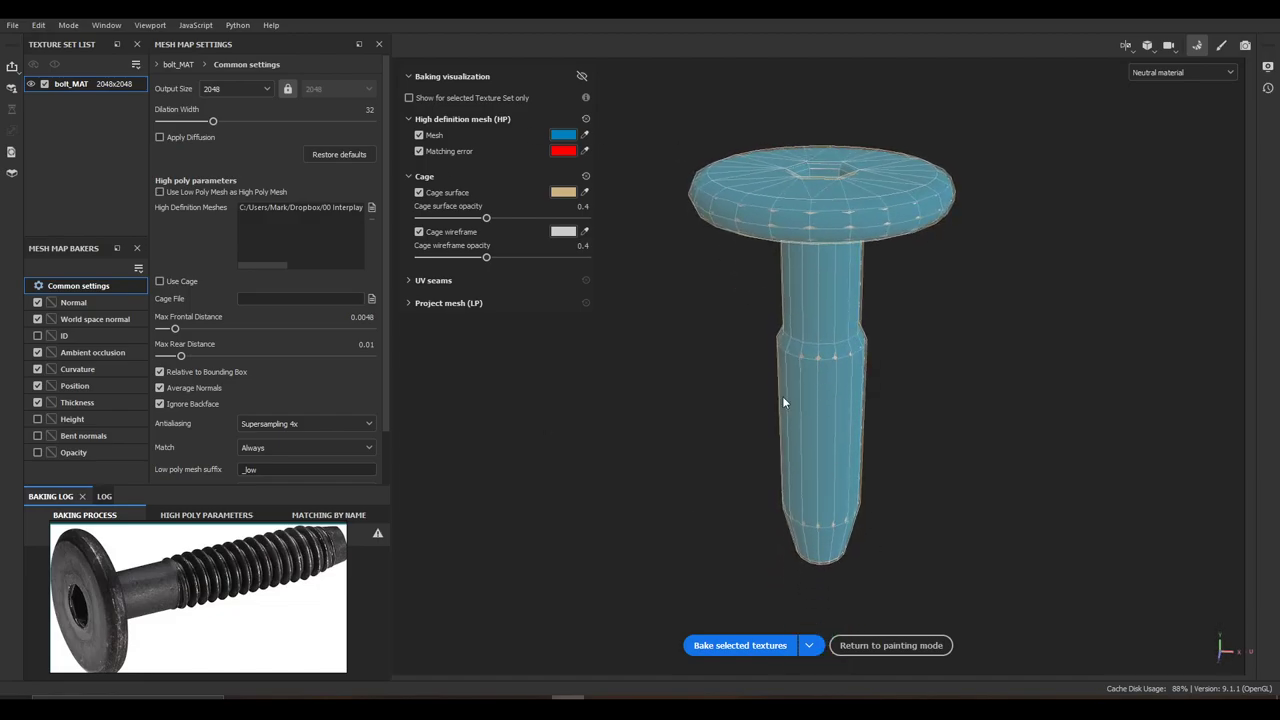
alt+drag(868, 490, 880, 462)
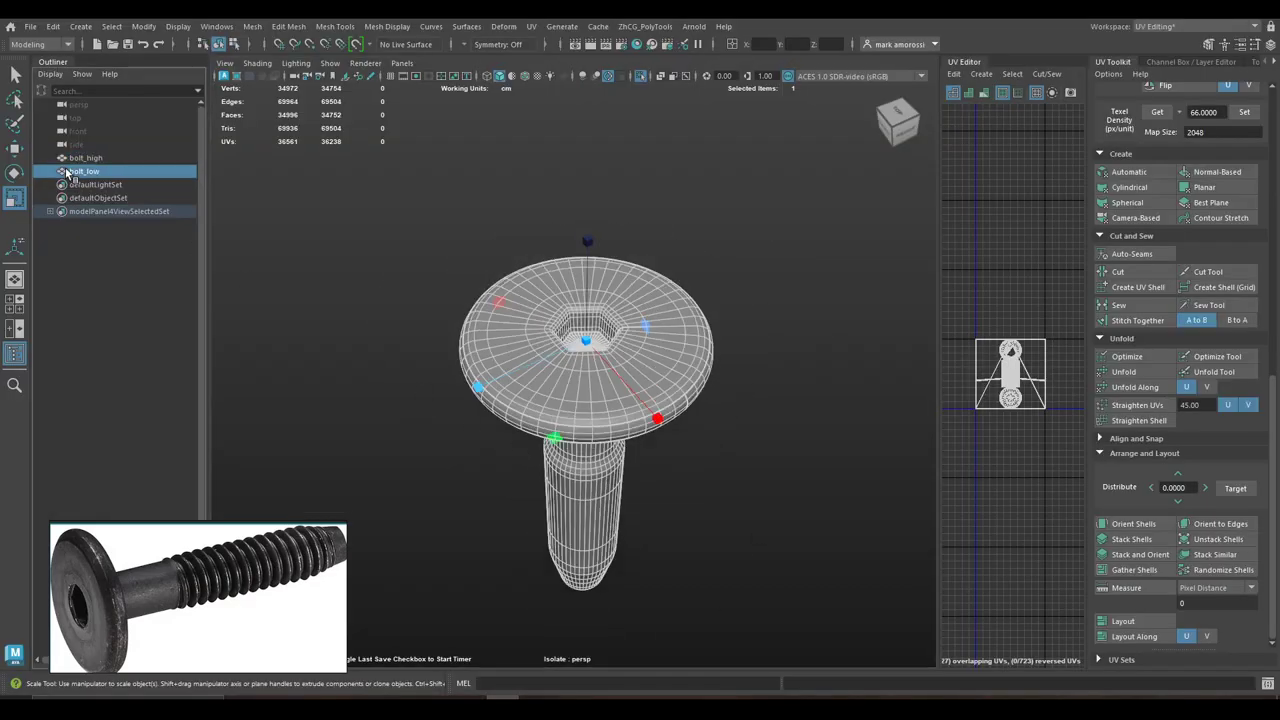
Switch to Maya, isolate bolt_low and enlarge the UV Editor to inspect its mesh and UV shells
click(641, 78)
click(641, 78)
alt+drag(664, 242, 612, 384)
scroll(1040, 392, up, 3)
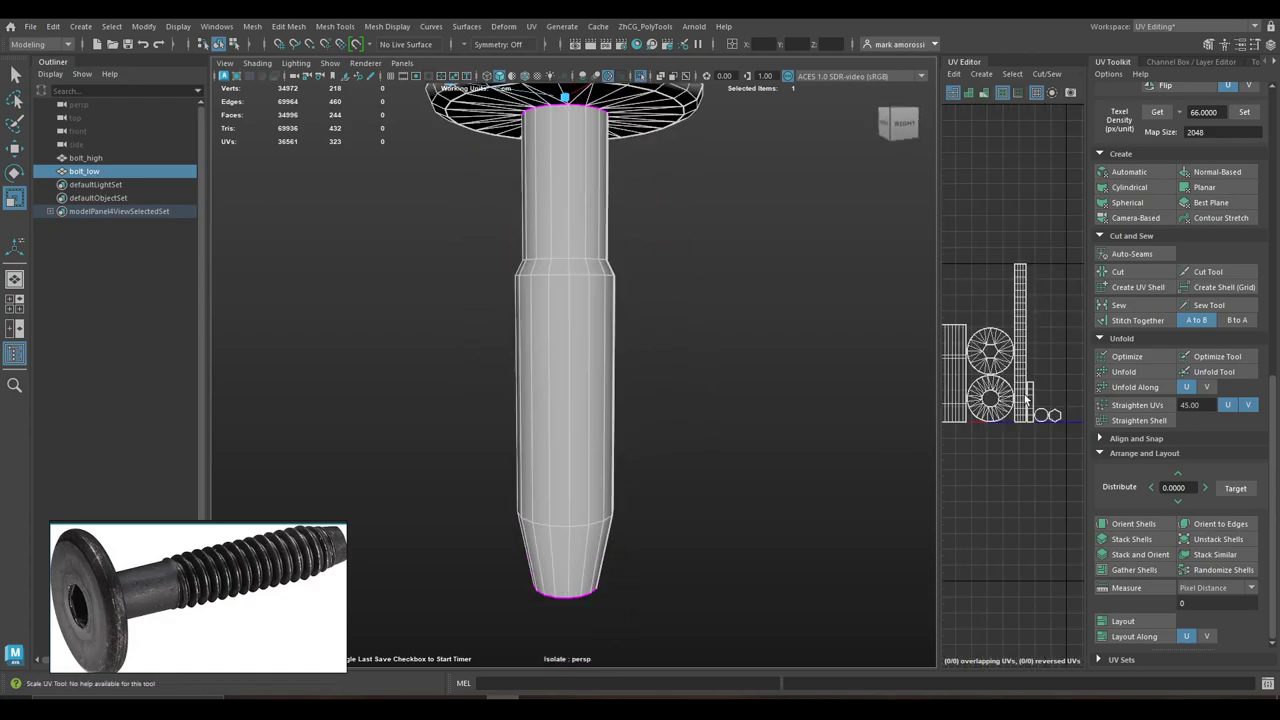
drag(937, 380, 820, 380)
scroll(950, 348, up, 2)
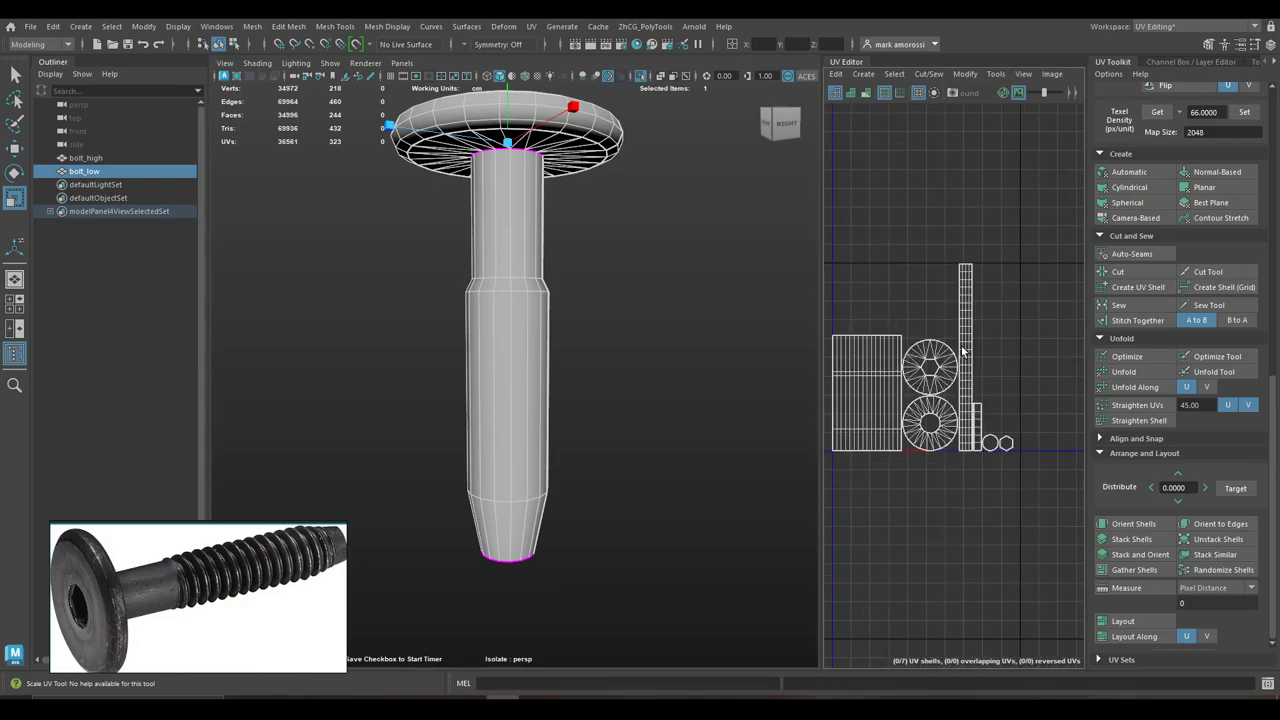
Triangulate the bolt_low mesh
alt+drag(555, 278, 650, 338)
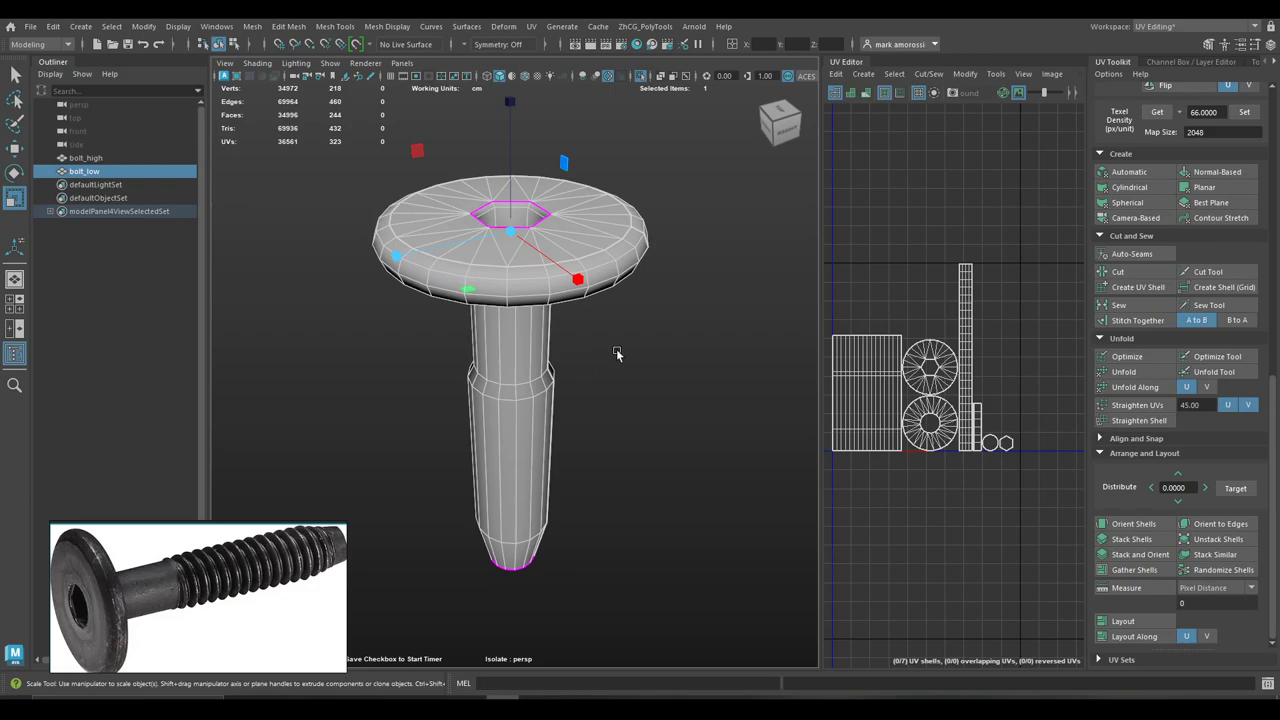
shift+right_click(671, 352)
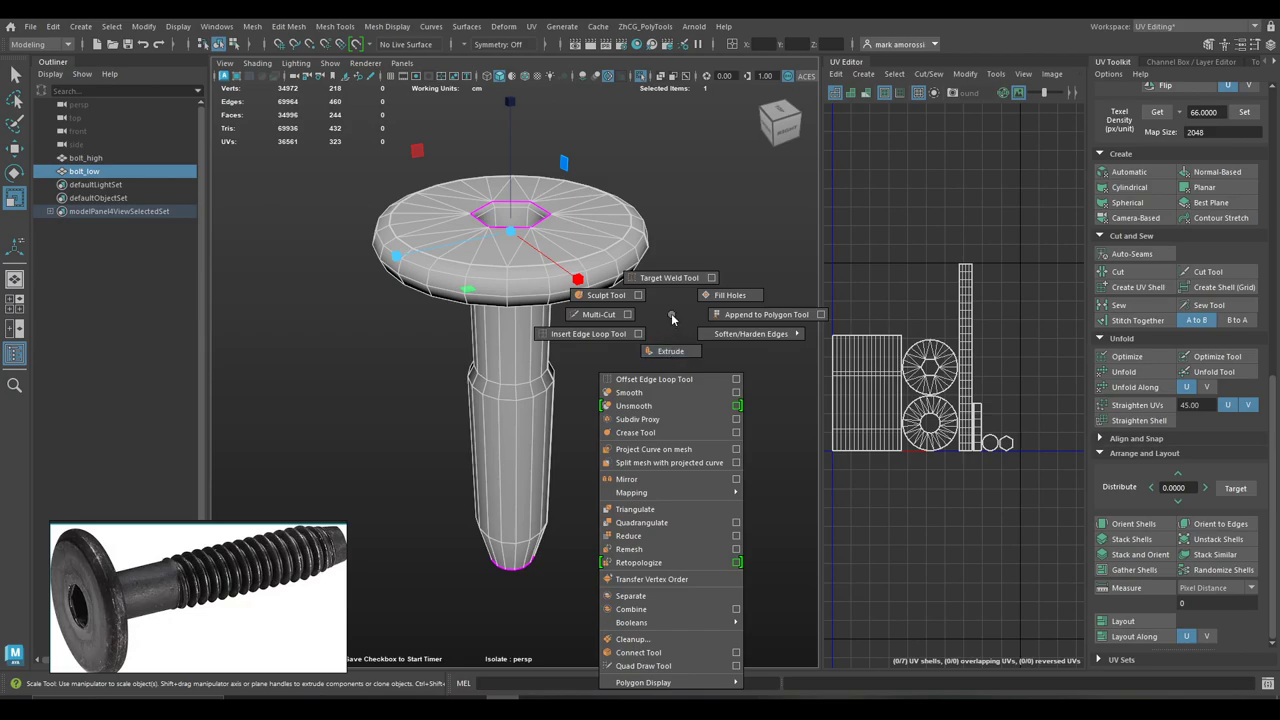
click(647, 510)
Export the triangulated bolt_low as an FBX, replacing bolt_low.fbx in the Substance folder
click(120, 175)
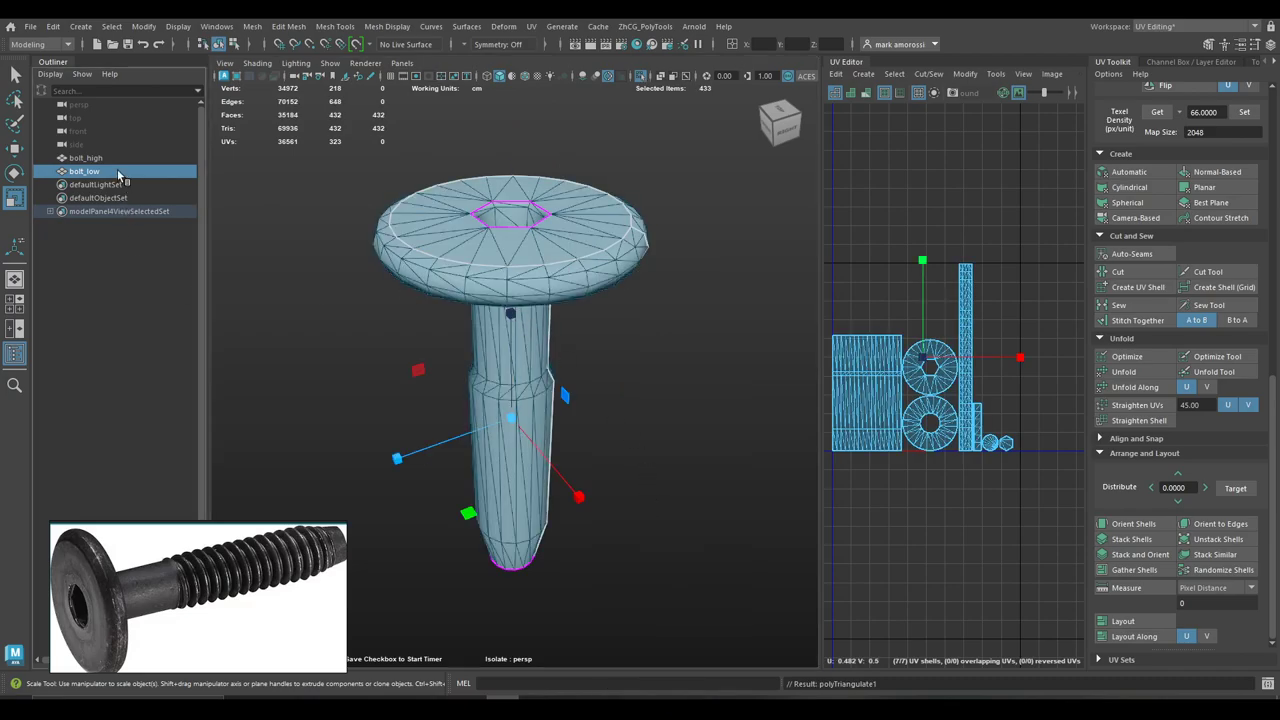
click(33, 26)
click(95, 205)
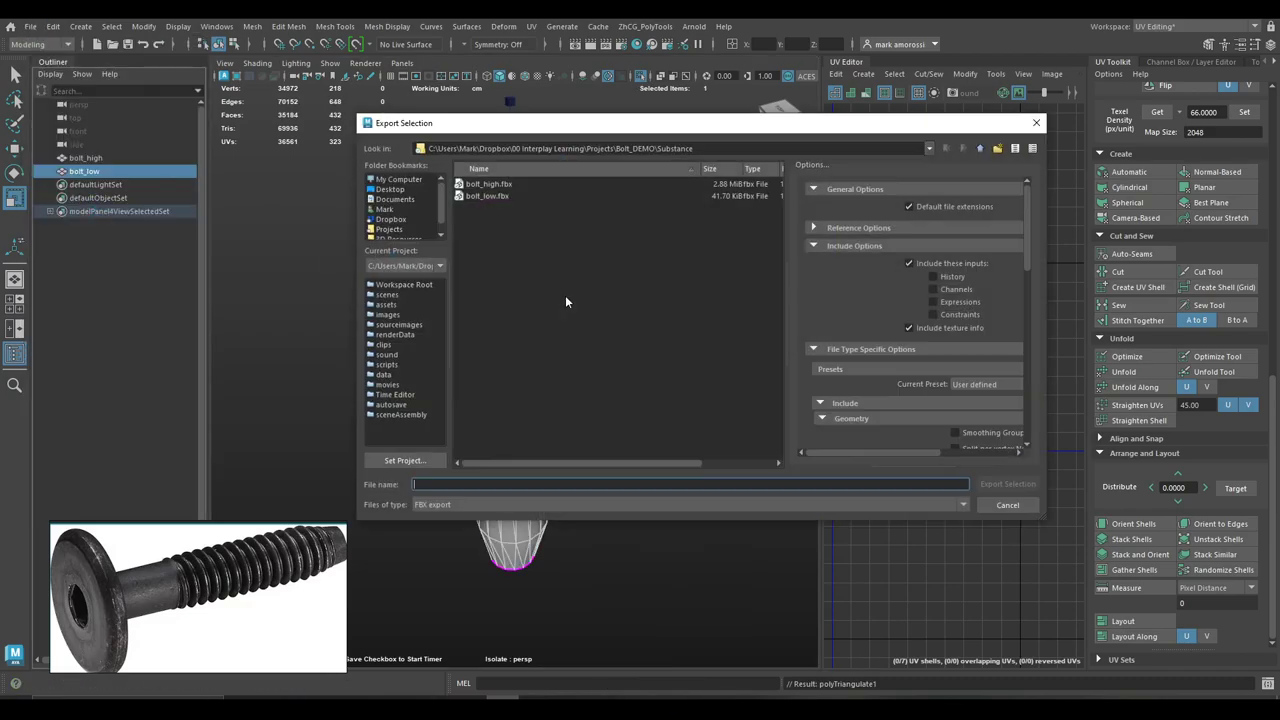
click(488, 195)
click(1007, 484)
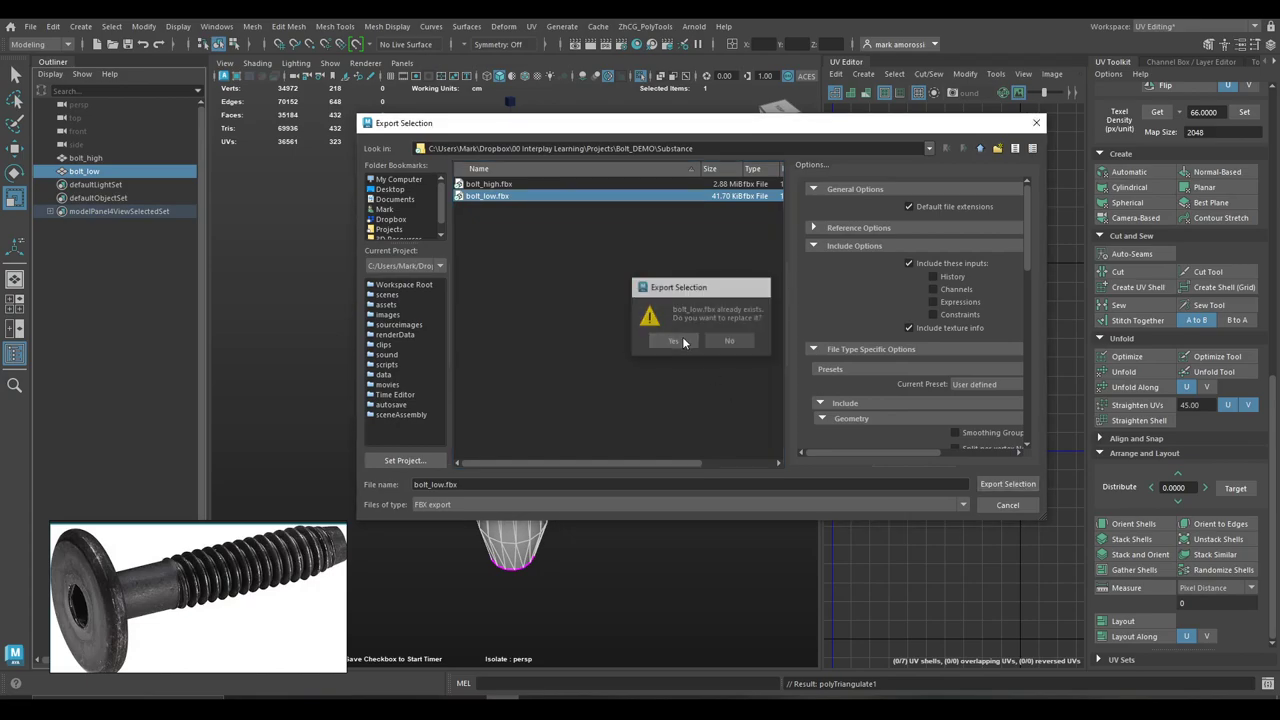
click(677, 340)
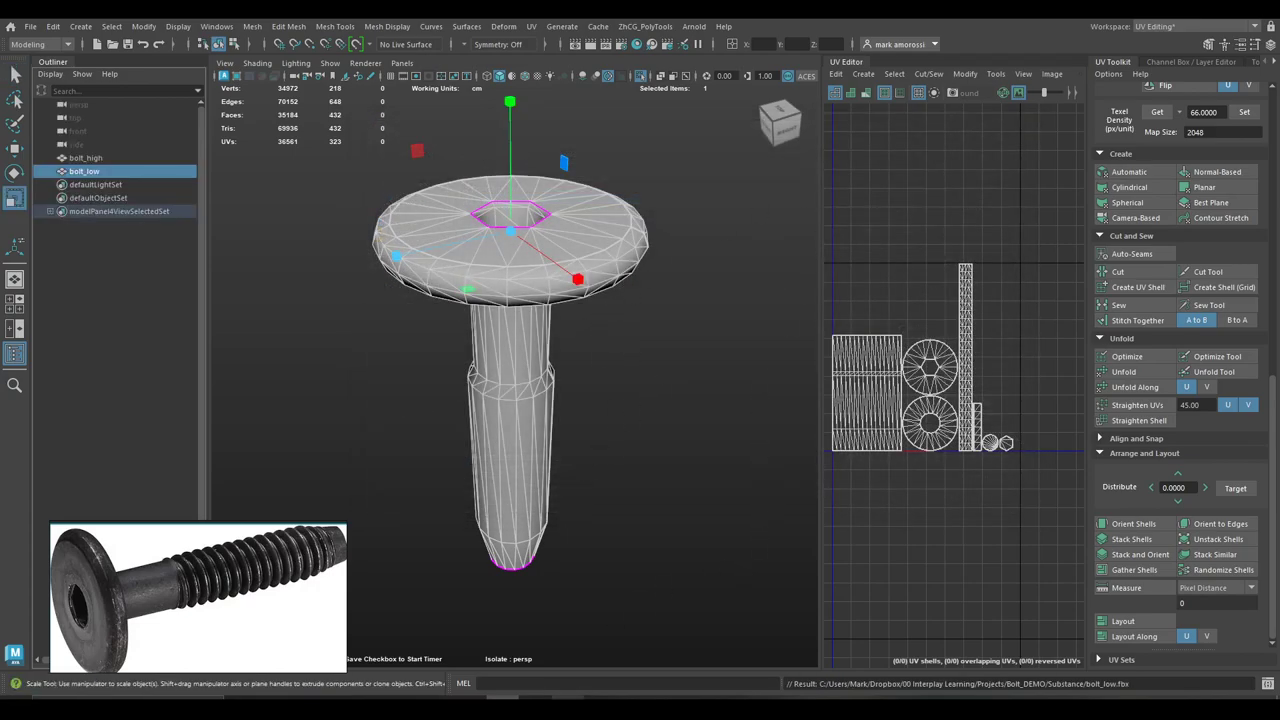
Switch to Substance Painter, reload the updated bolt mesh and bake the selected mesh maps, ending in painting mode
click(574, 697)
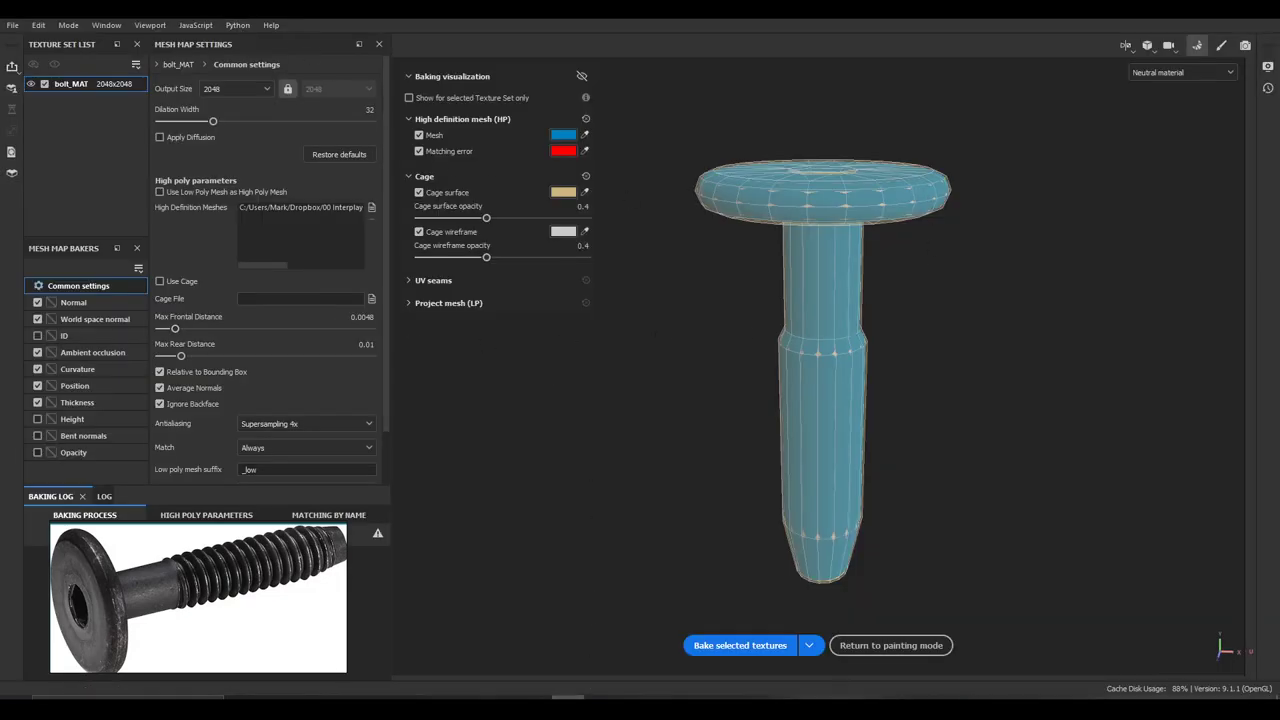
click(39, 25)
click(64, 83)
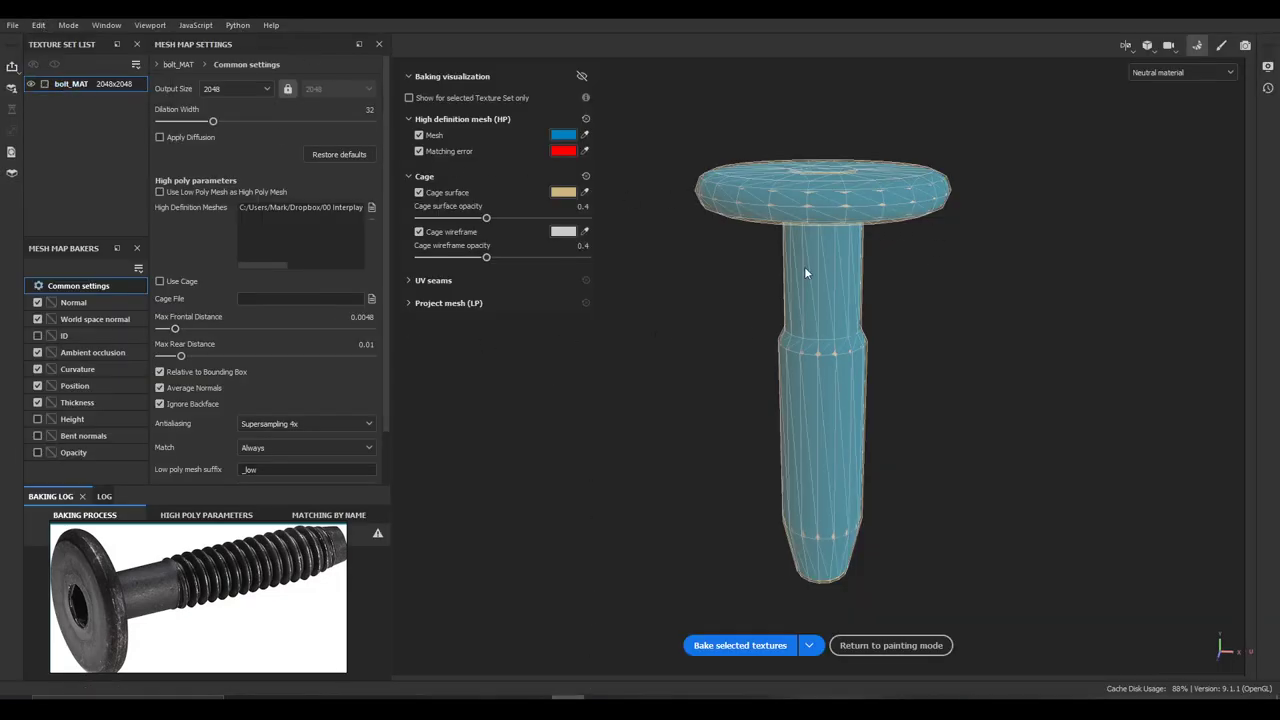
click(767, 643)
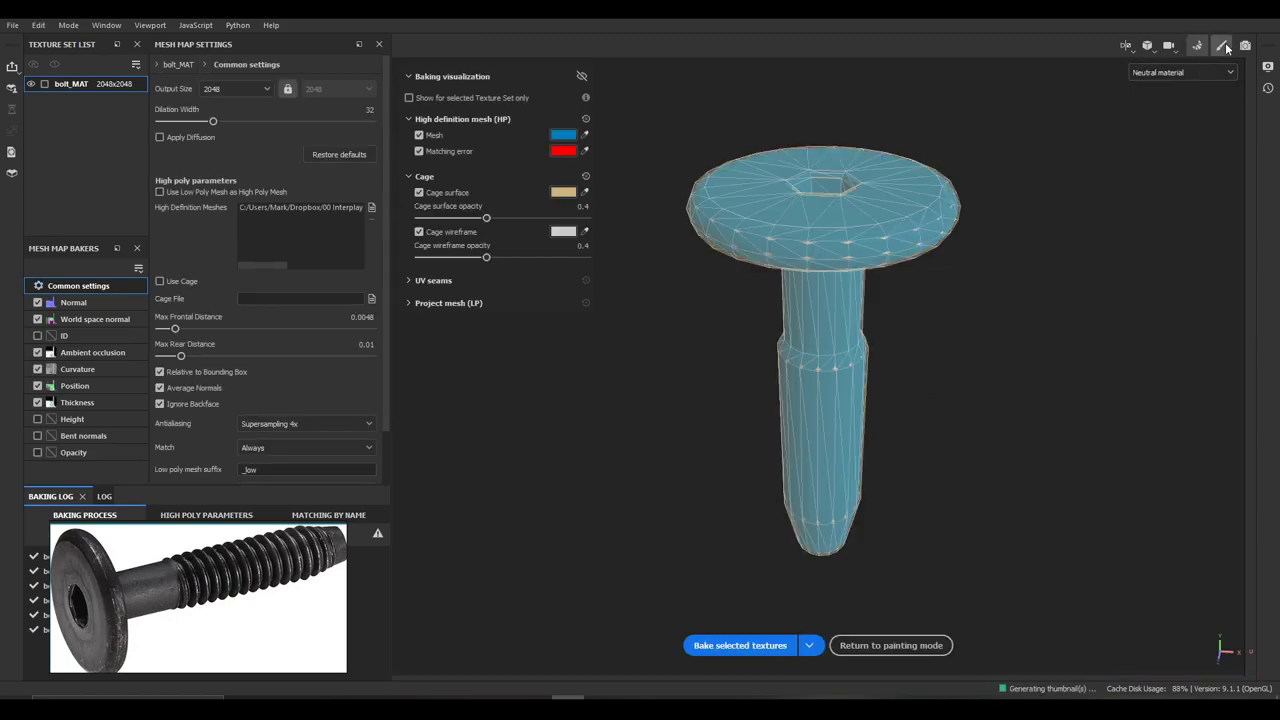
click(1221, 45)
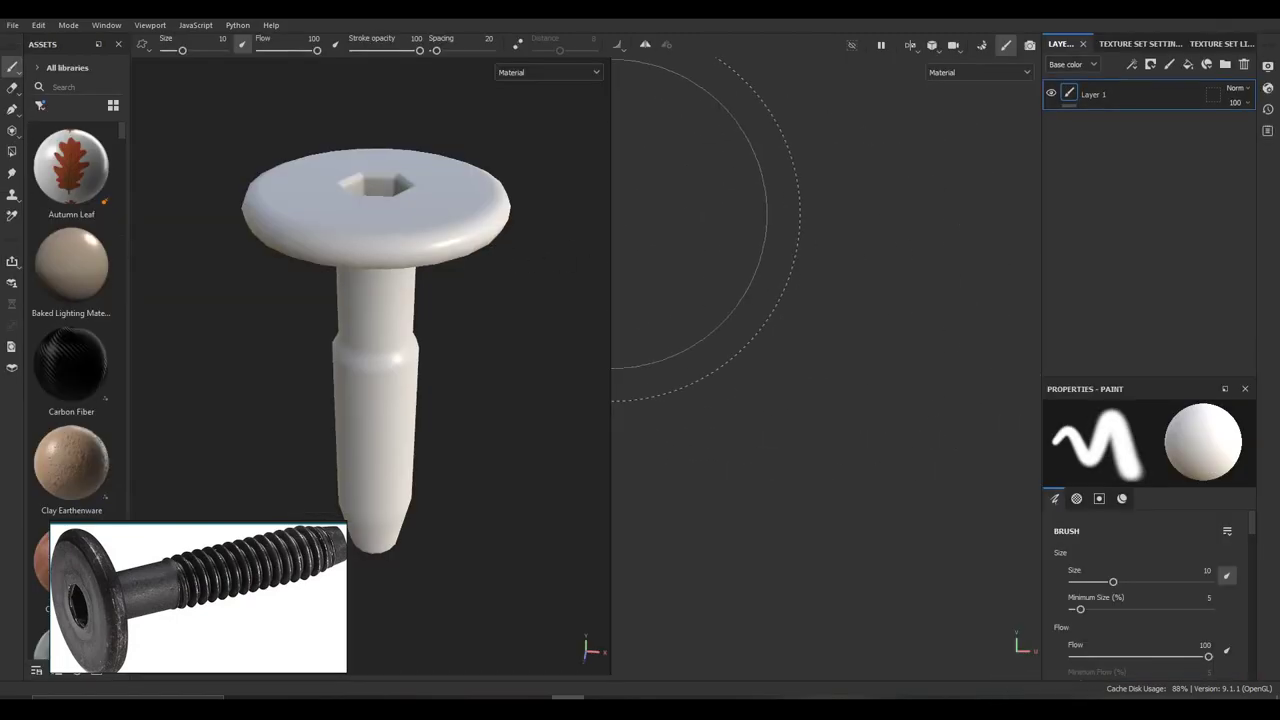
Enlarge the 3D view and inspect the baked bolt's head, shank and tip from several angles
drag(608, 214, 928, 214)
alt+drag(664, 259, 648, 386)
alt+middle_drag(648, 386, 583, 449)
alt+right_drag(583, 449, 746, 388)
mouse_move(745, 387)
alt+mouse_down()
mouse_move(586, 380)
mouse_move(594, 314)
mouse_move(589, 374)
mouse_move(572, 350)
mouse_move(580, 357)
alt+mouse_up()
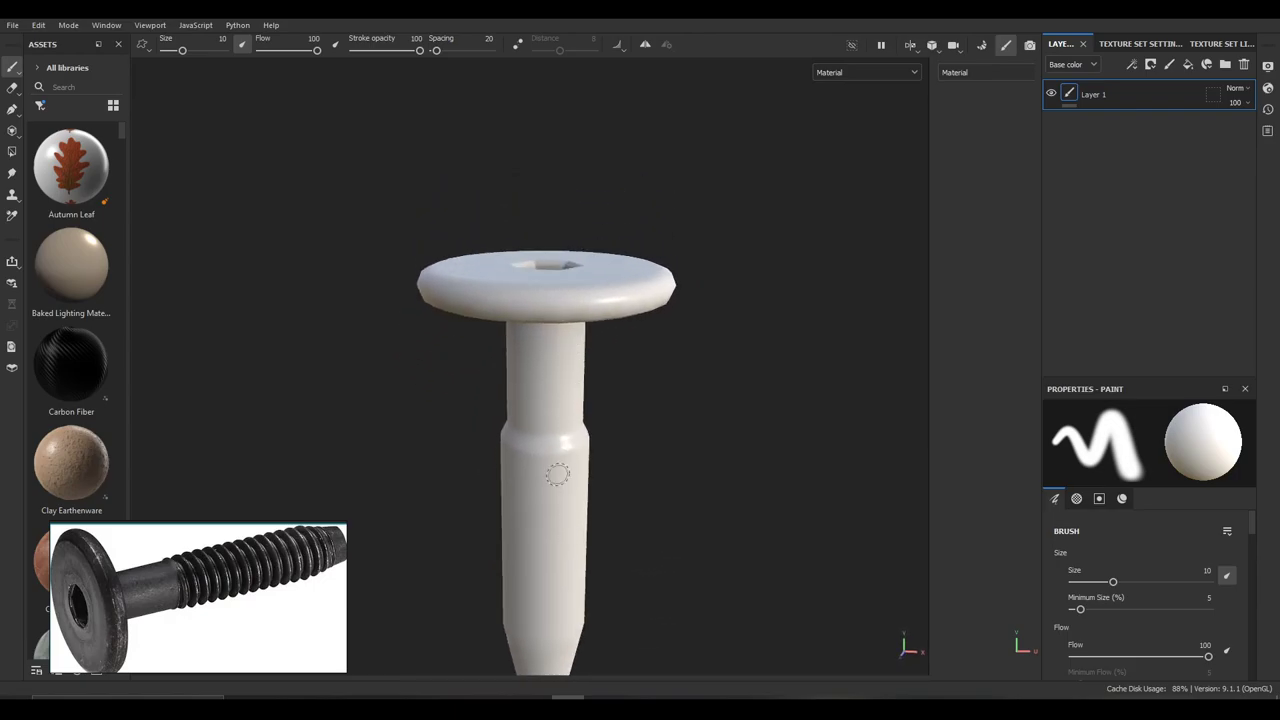
alt+middle_drag(553, 610, 611, 385)
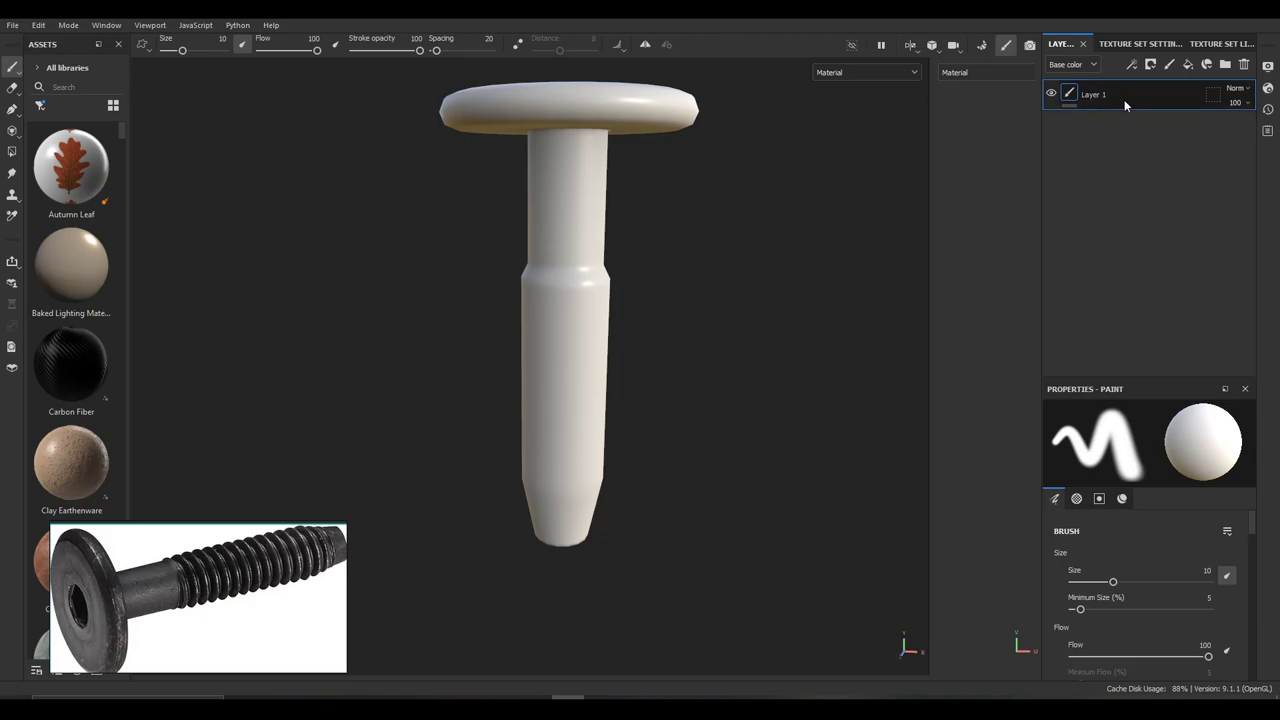
Delete Layer 1 and add a fill layer with only the height channel enabled
key(Delete)
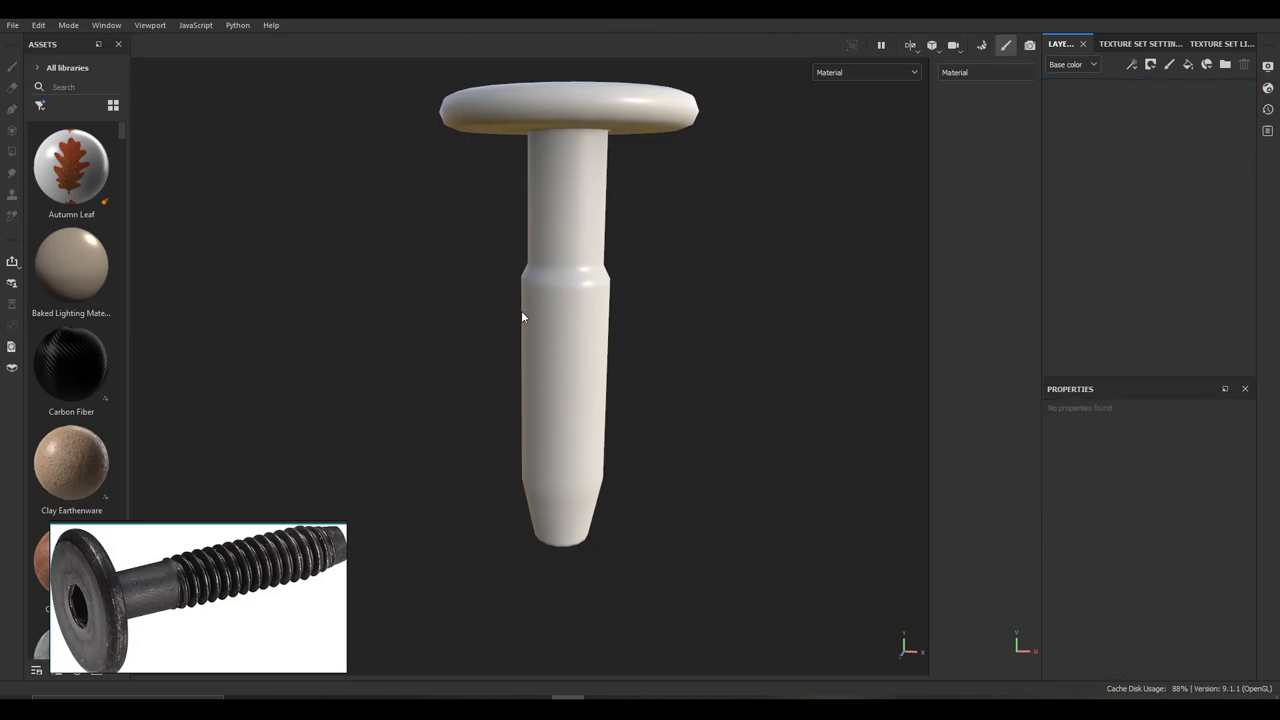
alt+drag(666, 268, 701, 356)
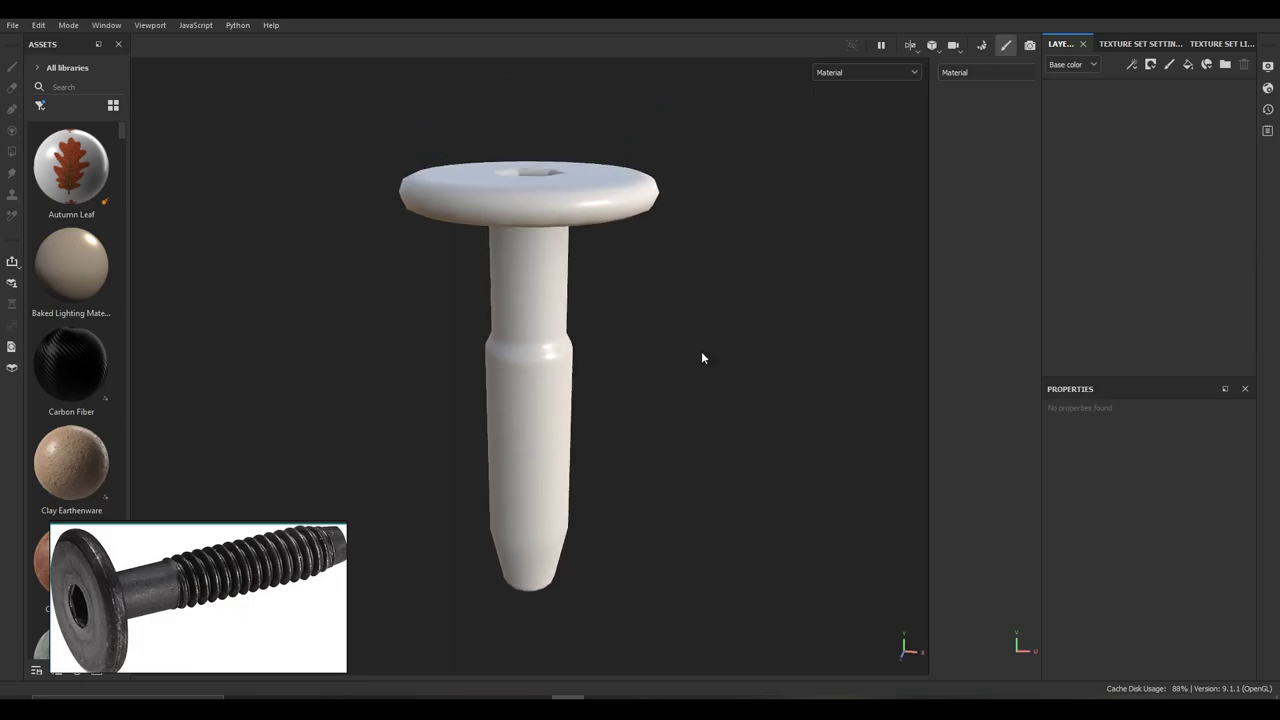
alt+drag(633, 245, 724, 305)
click(1188, 65)
scroll(1090, 538, down, 3)
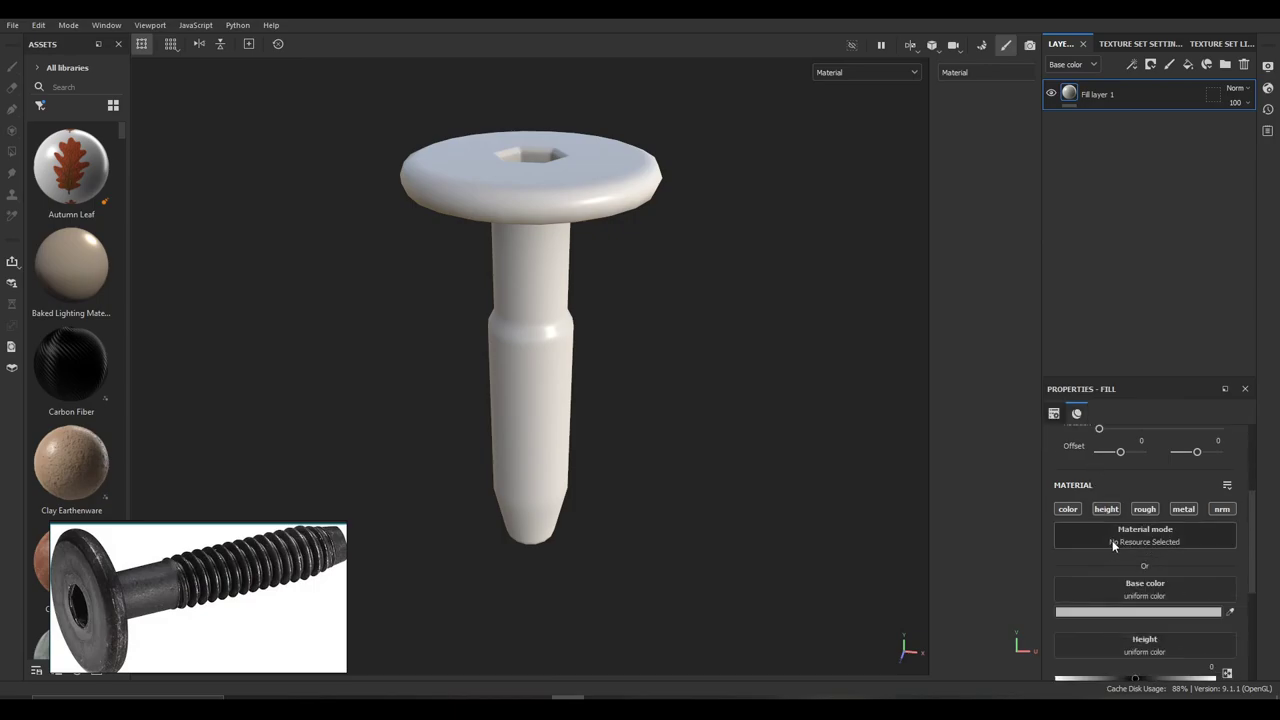
click(1106, 509)
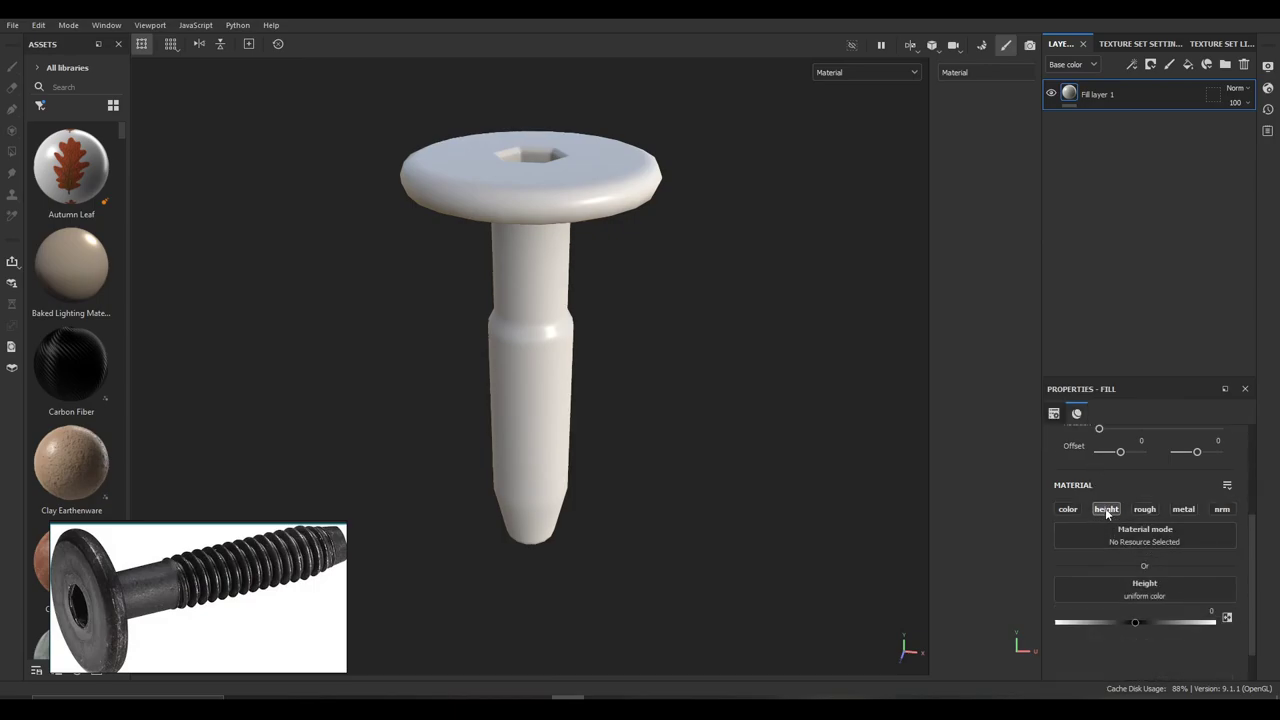
Set the fill layer's height to about -0.7261 and rename the layer "threads"
drag(1134, 623, 1094, 625)
drag(1088, 625, 1083, 625)
double_click(1110, 93)
text(threads)
key(Return)
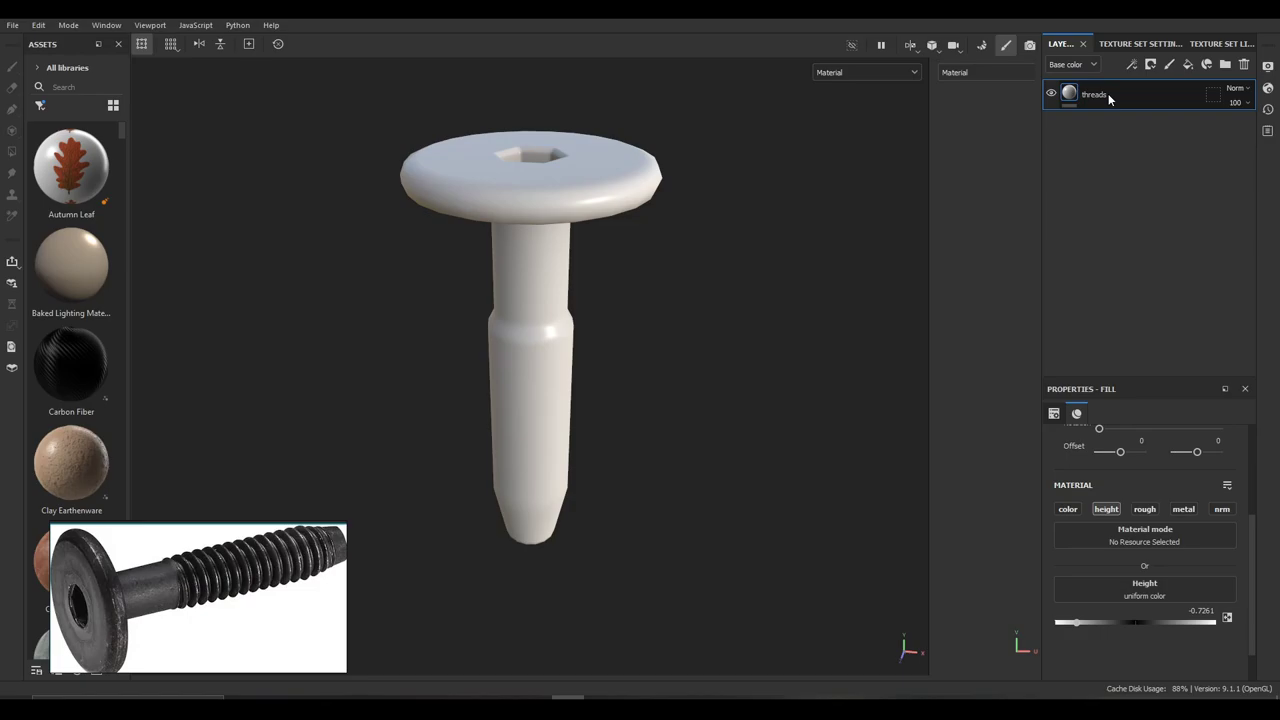
Add a mask to the threads layer and put a fill effect in that mask
right_click(1108, 93)
click(1133, 119)
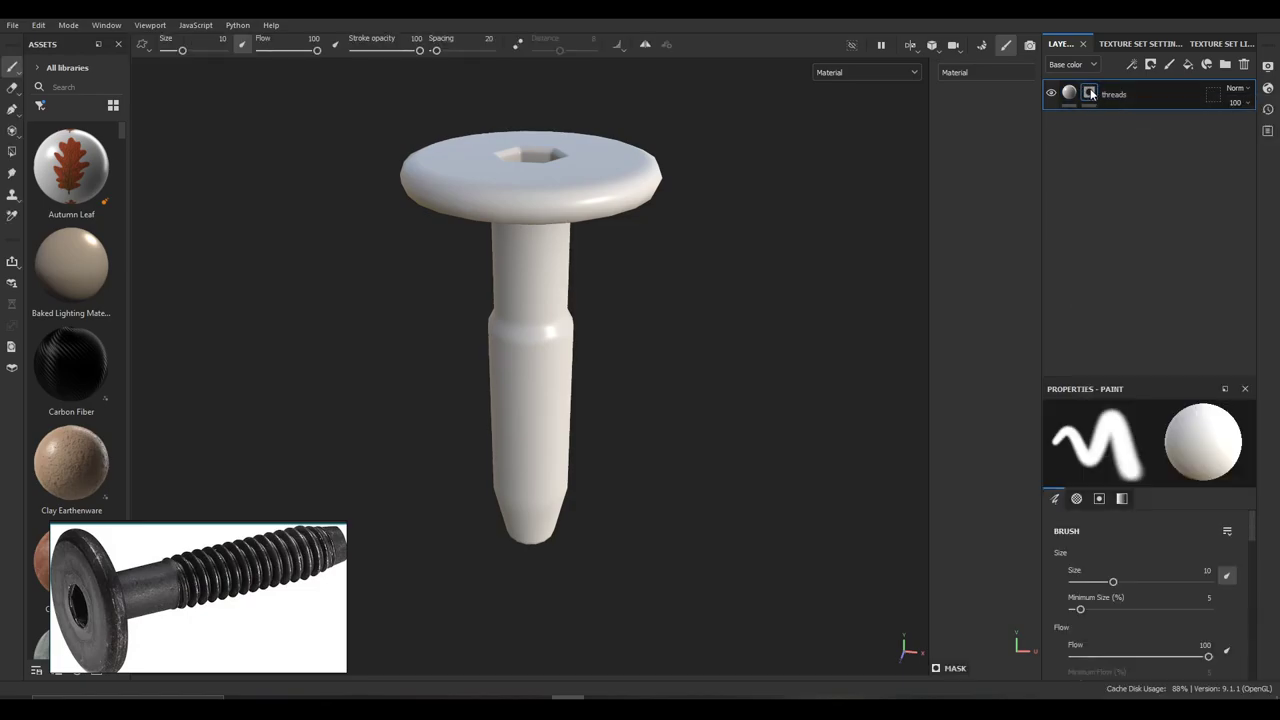
right_click(1091, 94)
click(1187, 556)
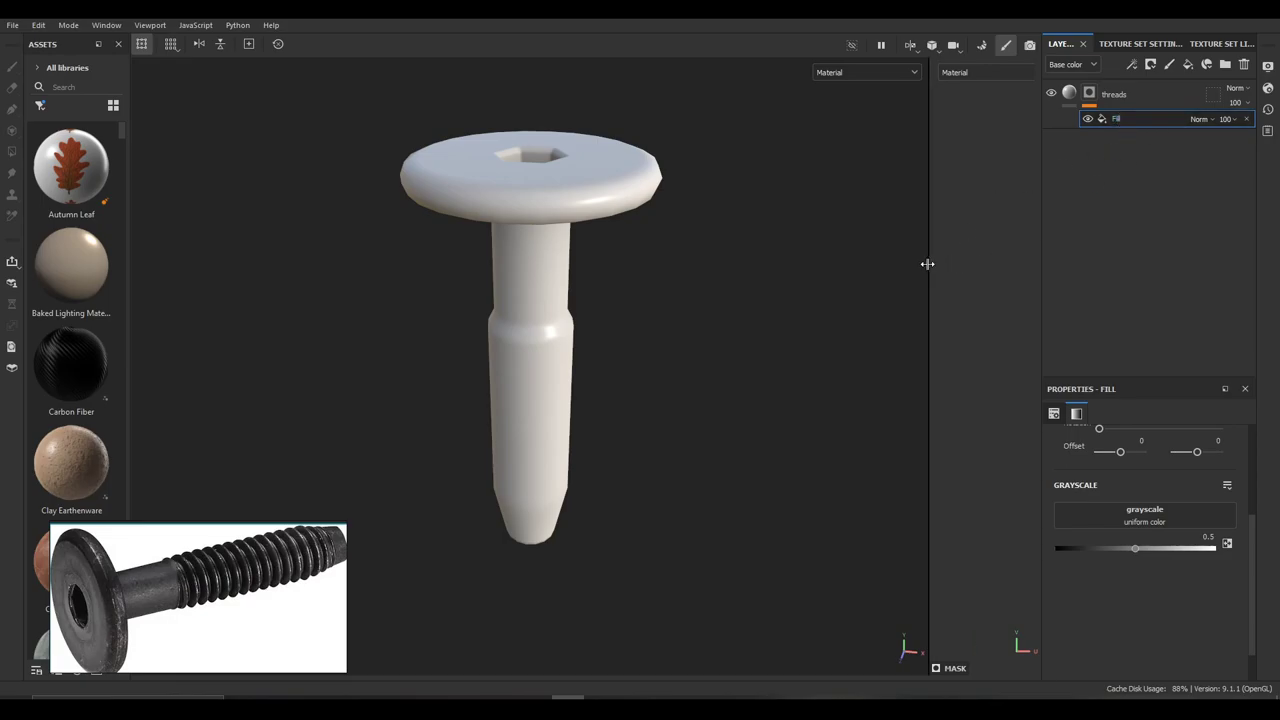
Enlarge the 2D view and frame the bolt's whole UV layout in it
drag(927, 264, 683, 260)
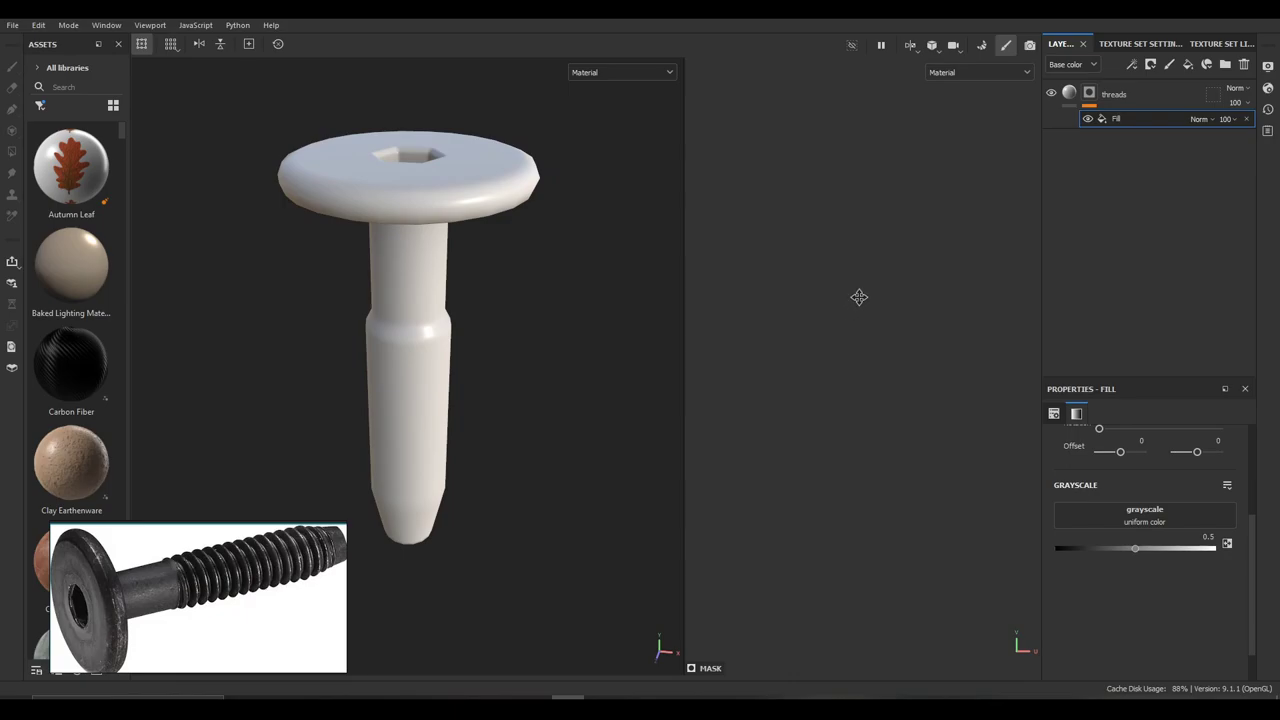
key(f)
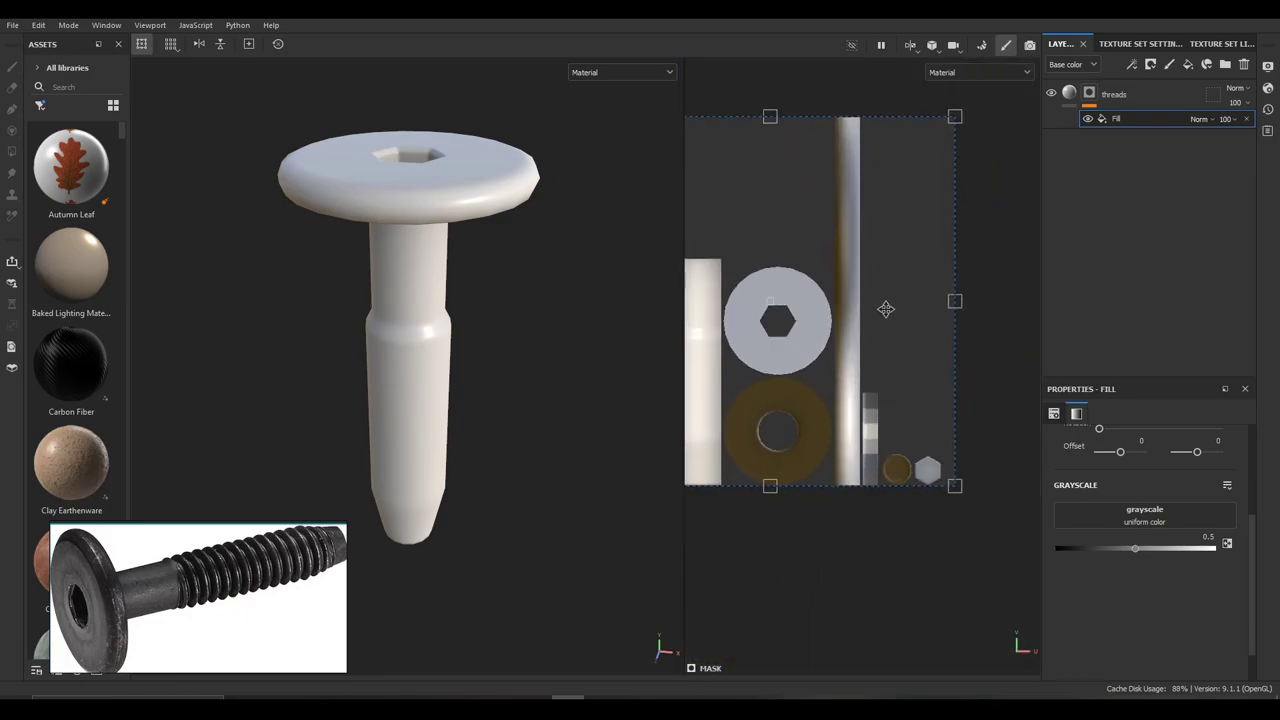
scroll(885, 310, down, 1)
alt+middle_drag(829, 309, 896, 341)
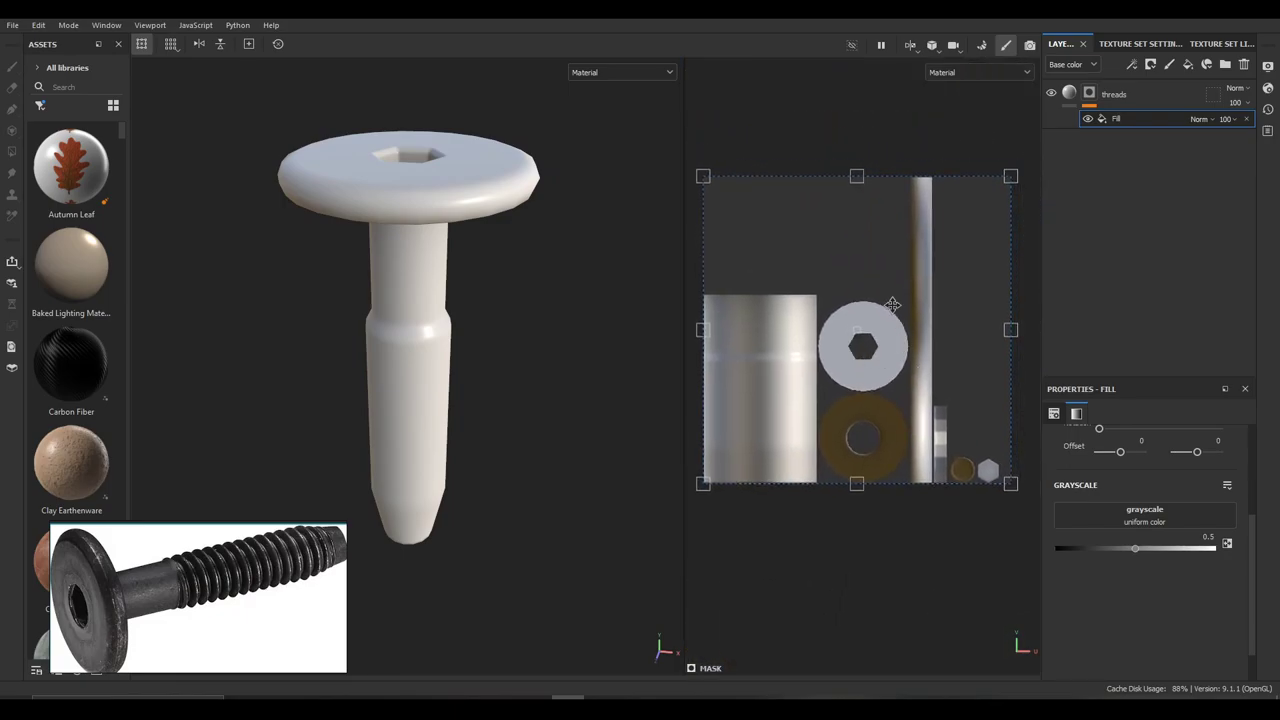
Assign the Gradient Linear 3 texture to the fill effect in the threads mask
click(1152, 518)
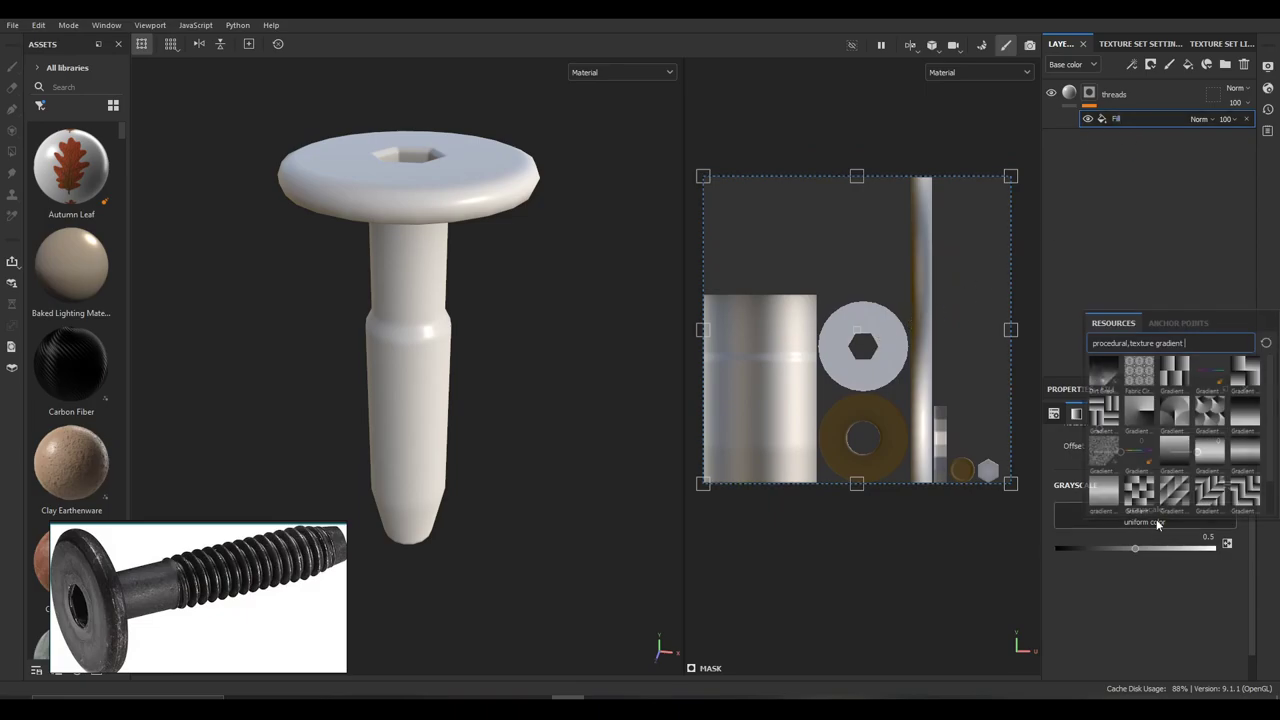
double_click(1191, 345)
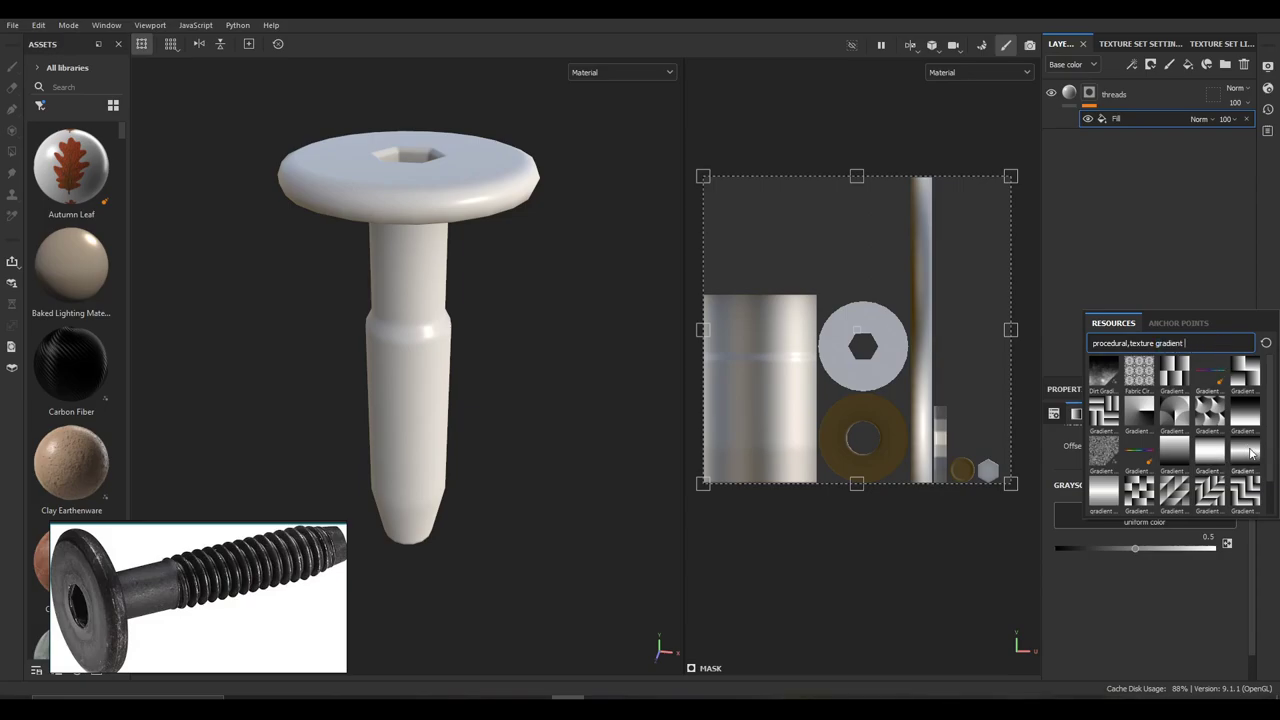
mouse_move(1208, 457)
click(1243, 457)
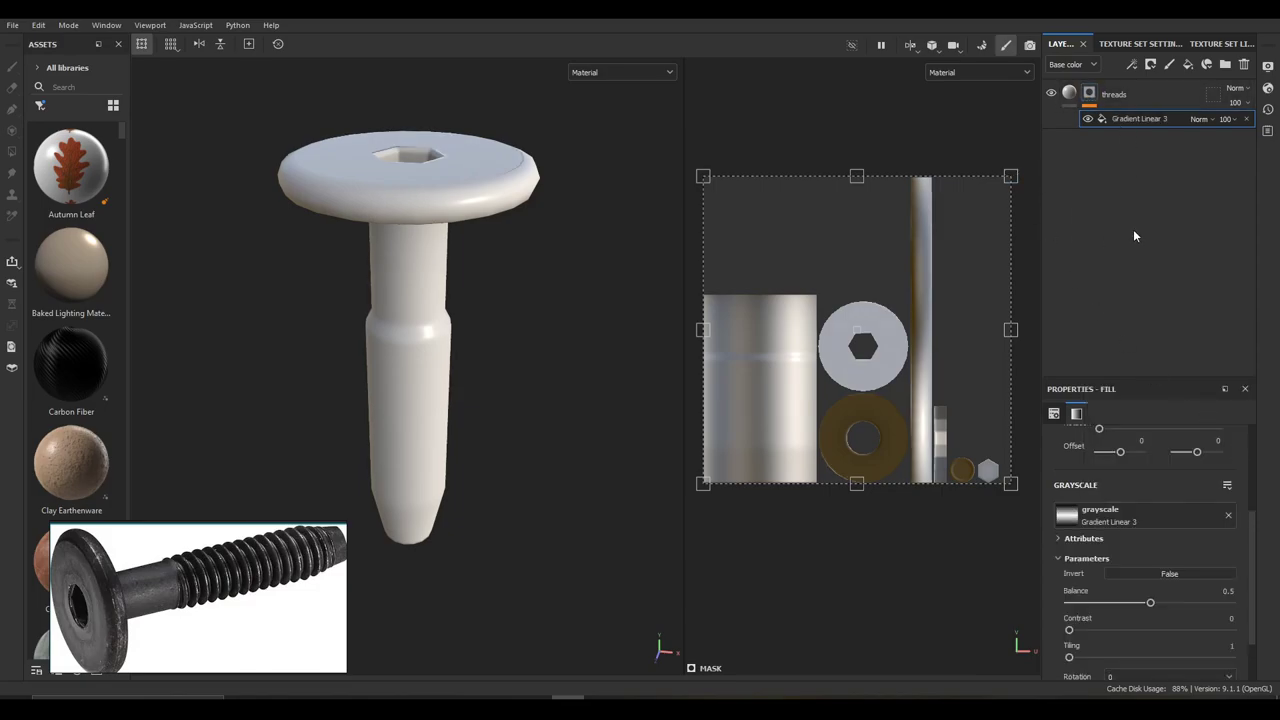
Display the threads mask in the viewports and shrink the gradient's projection into the UV corner, to an offset of about -0.4424 on both axes
click(1090, 94)
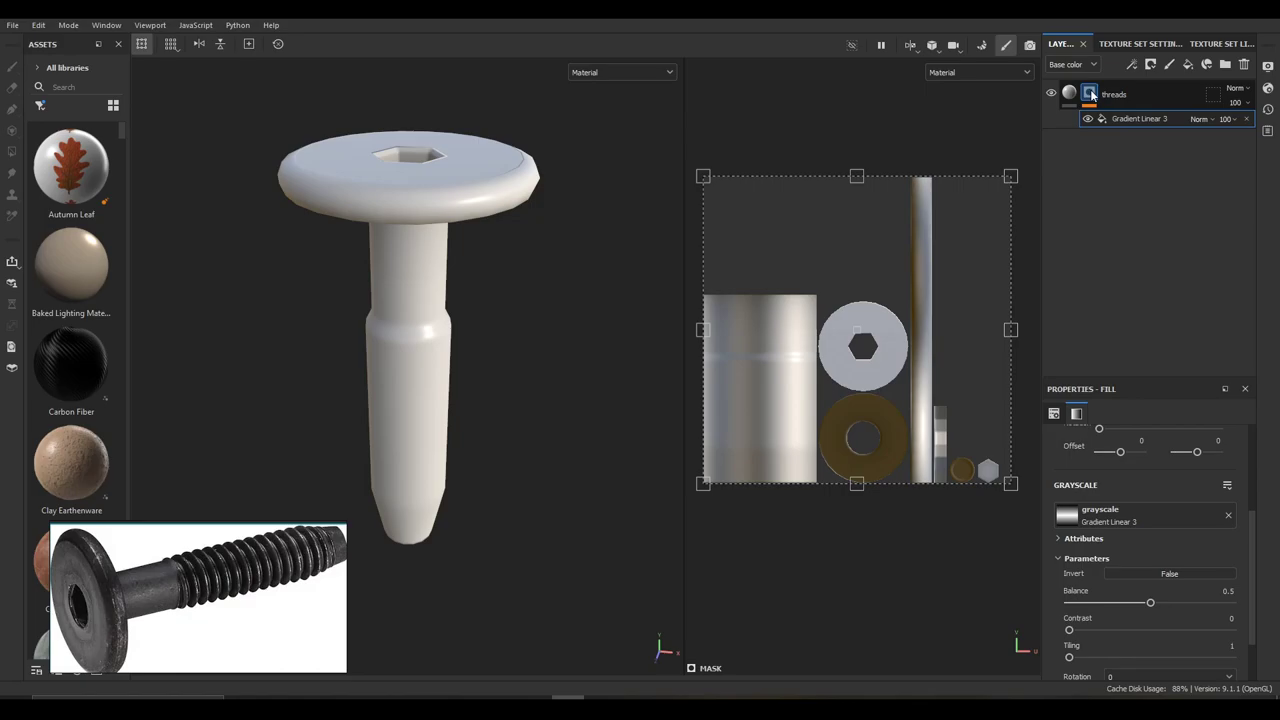
alt+click(1090, 94)
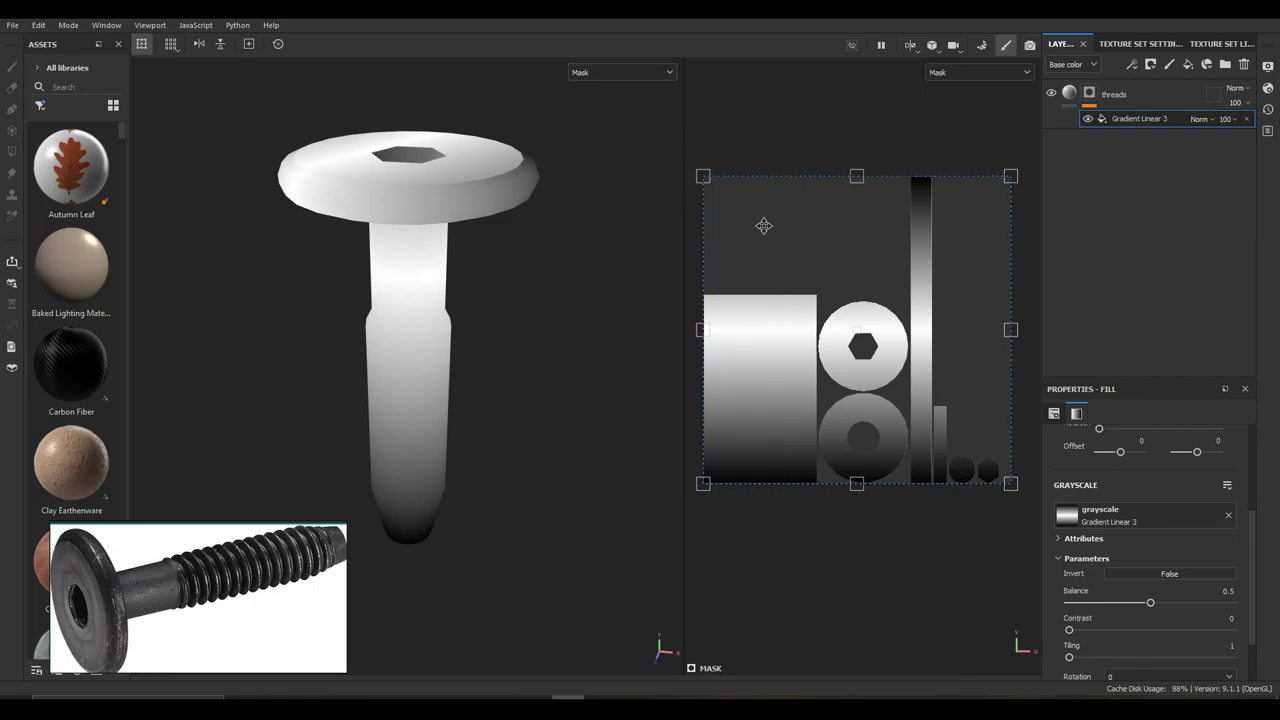
drag(630, 342, 553, 351)
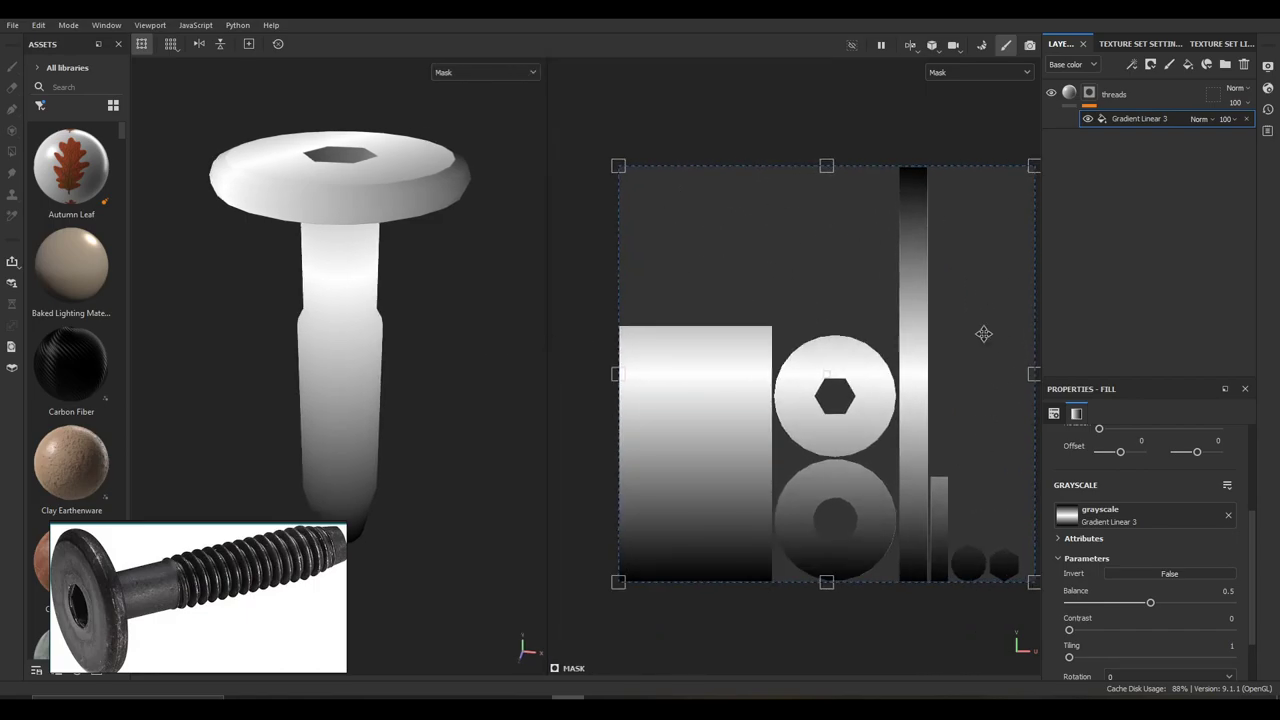
scroll(921, 296, down, 1)
middle_drag(919, 300, 871, 277)
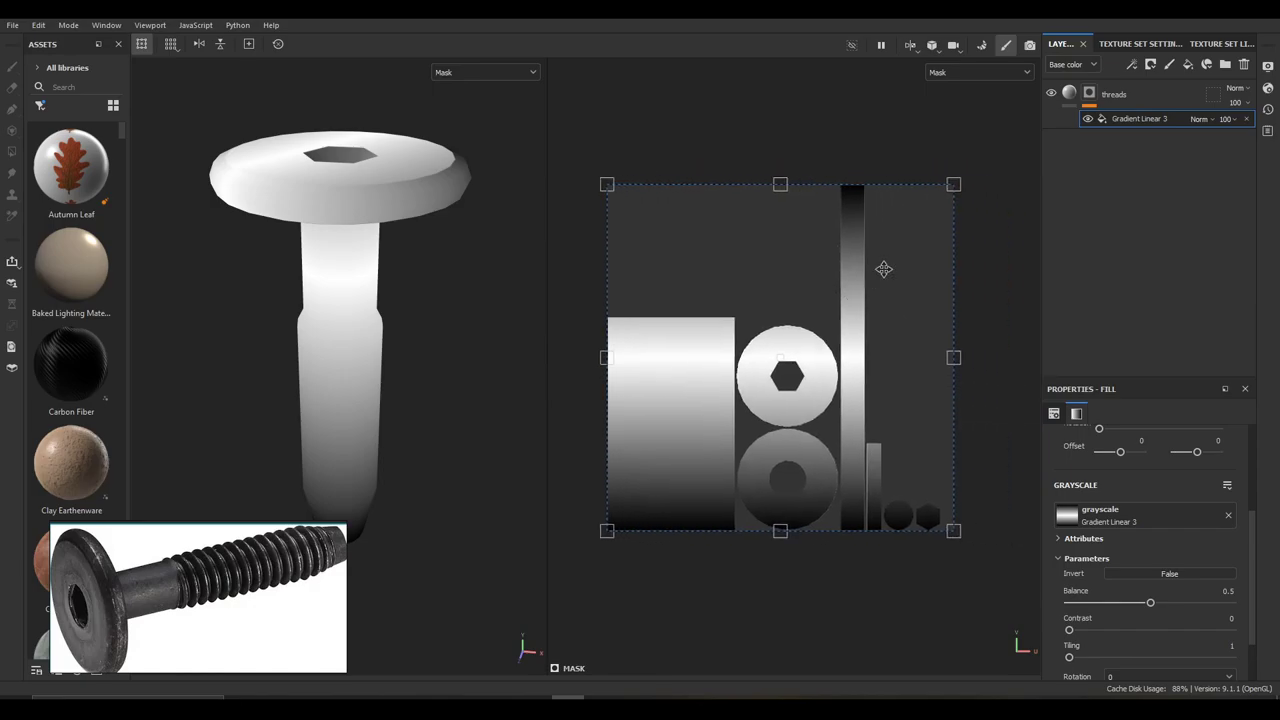
drag(951, 187, 646, 490)
scroll(640, 472, up, 5)
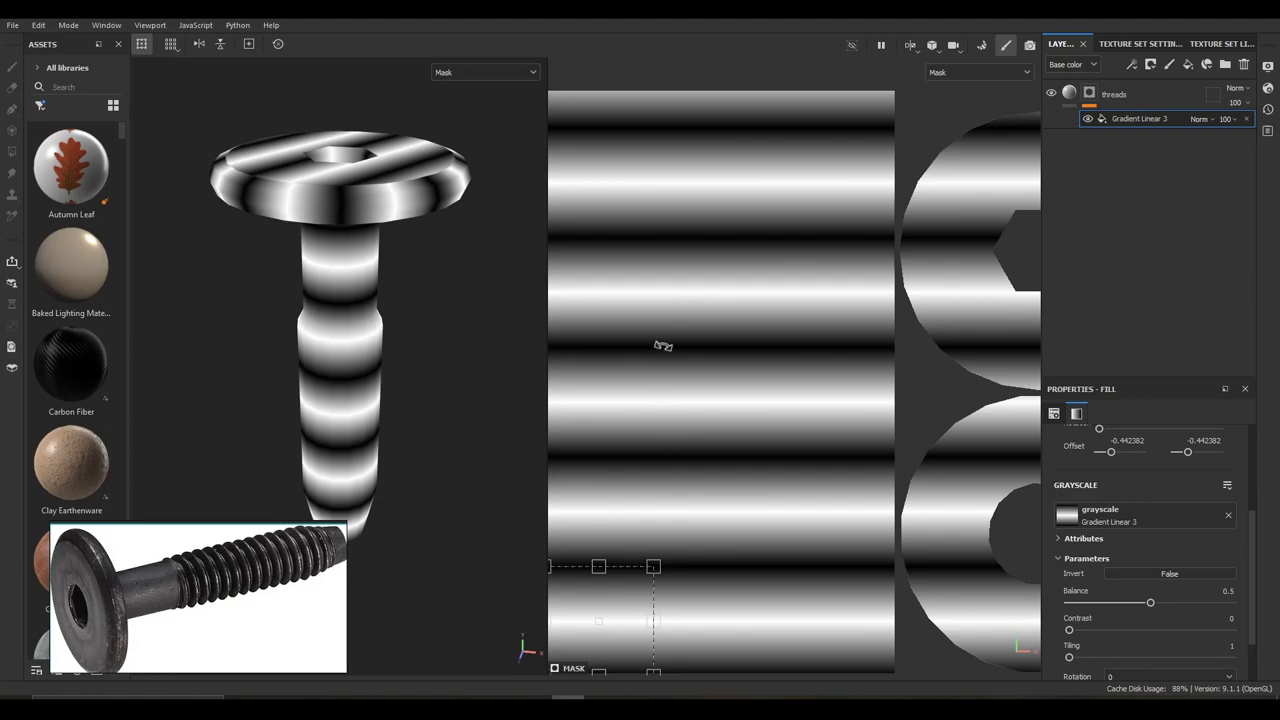
Try Gradient Linear 2 as the mask fill's texture and switch back to Gradient Linear 3
click(1140, 517)
click(1205, 462)
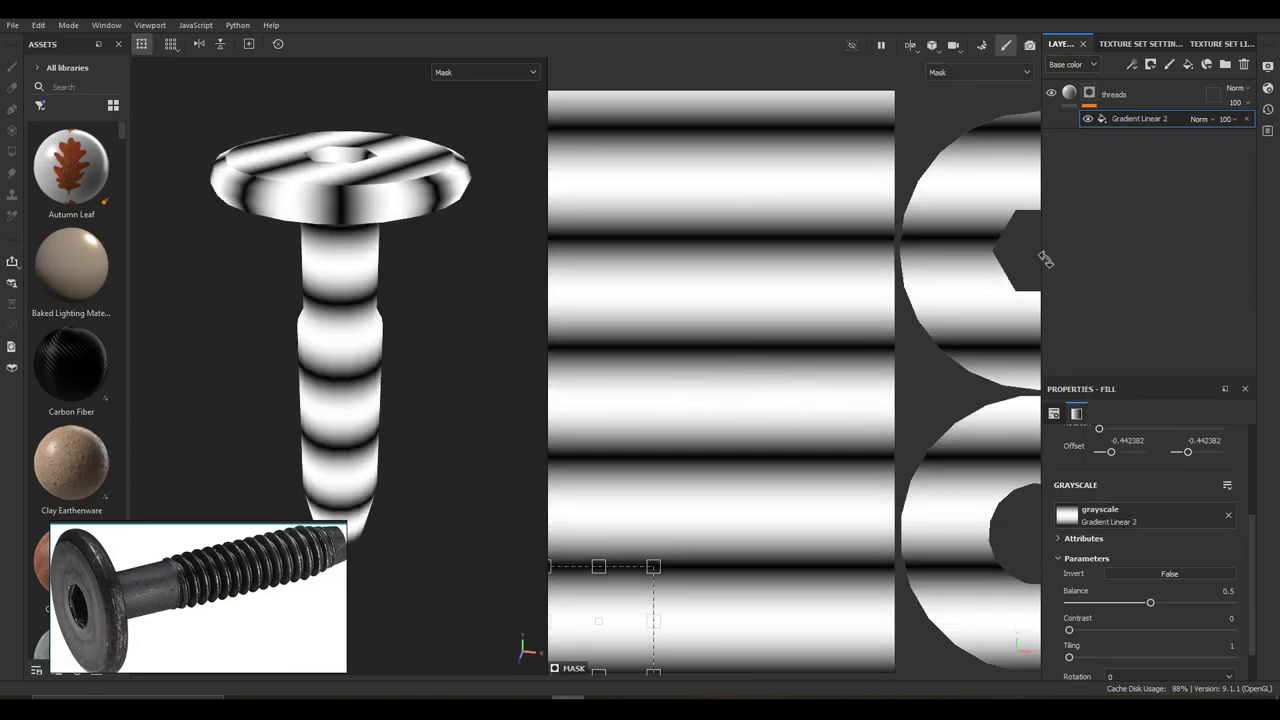
click(1150, 518)
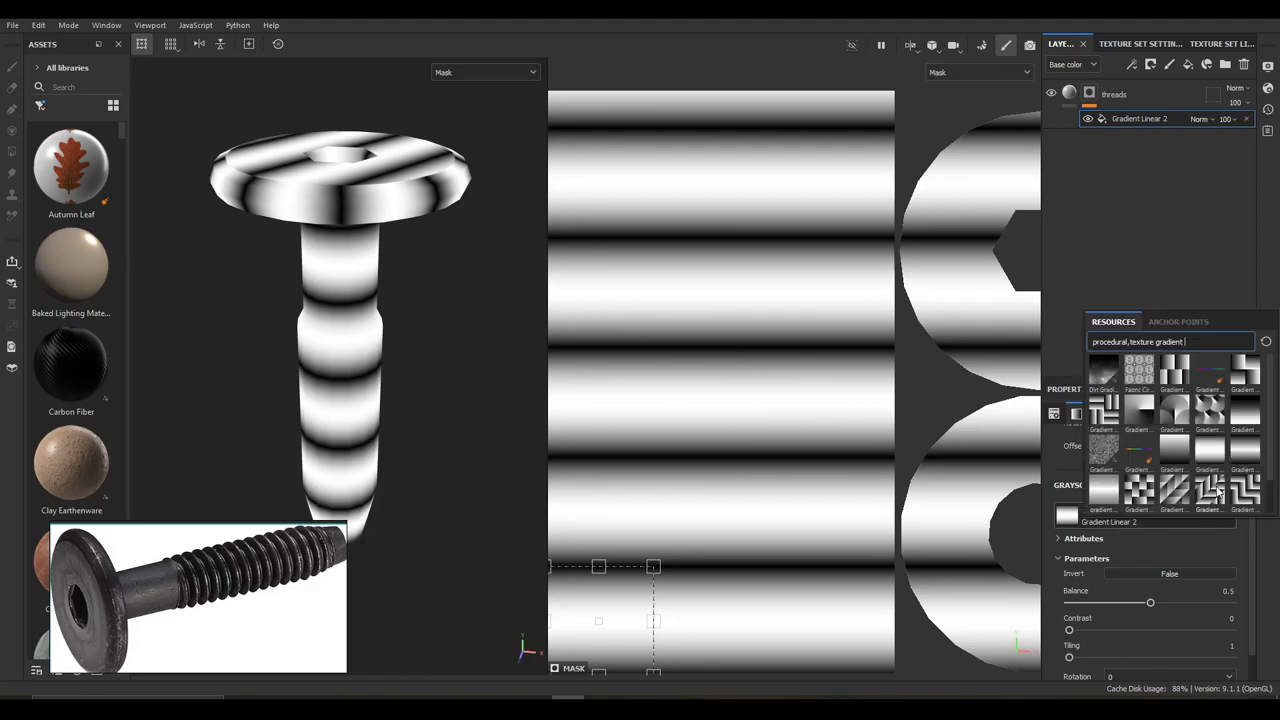
click(1245, 458)
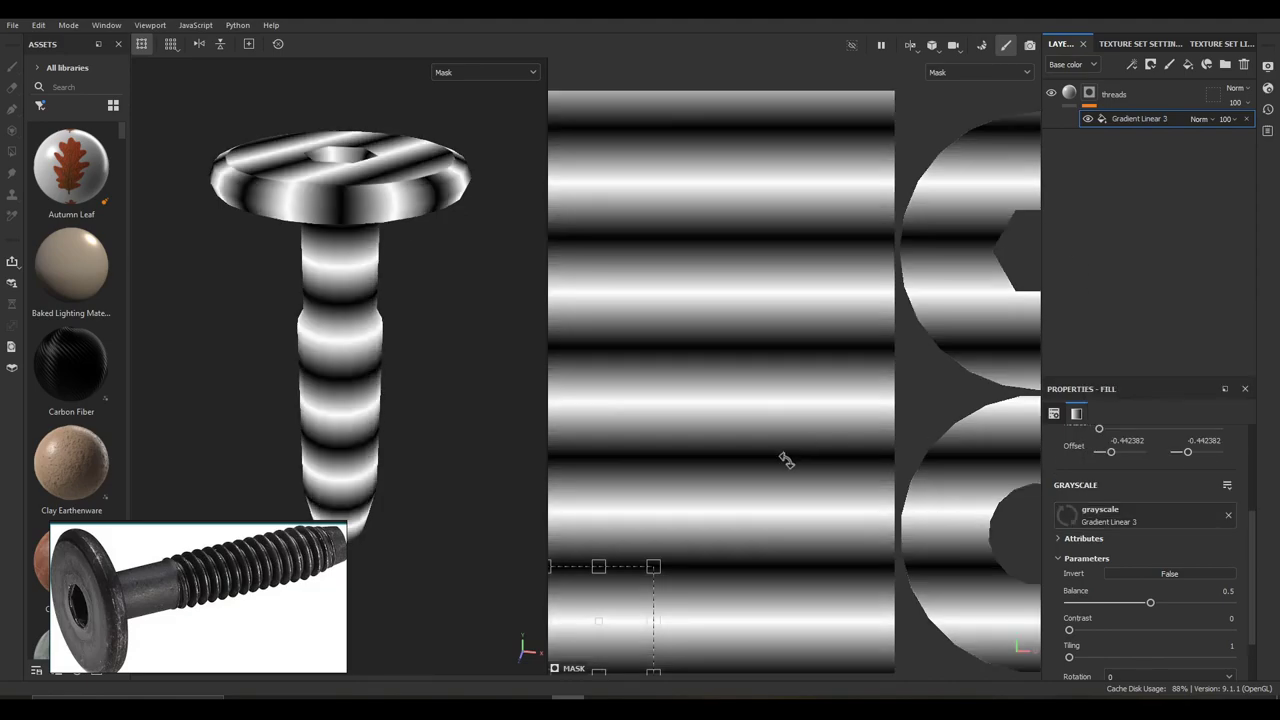
Shrink the gradient's projection to an offset of about -0.4843 on both axes and return the viewports to the material display
drag(653, 566, 553, 651)
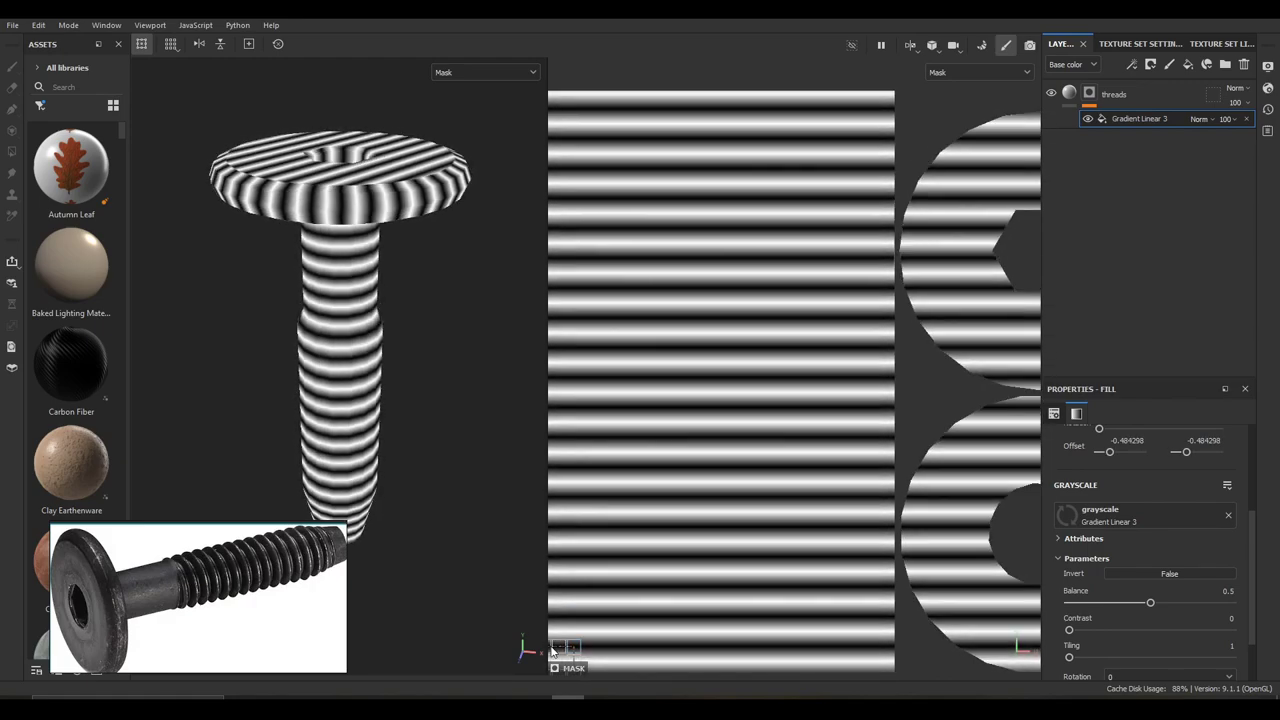
middle_drag(658, 584, 744, 486)
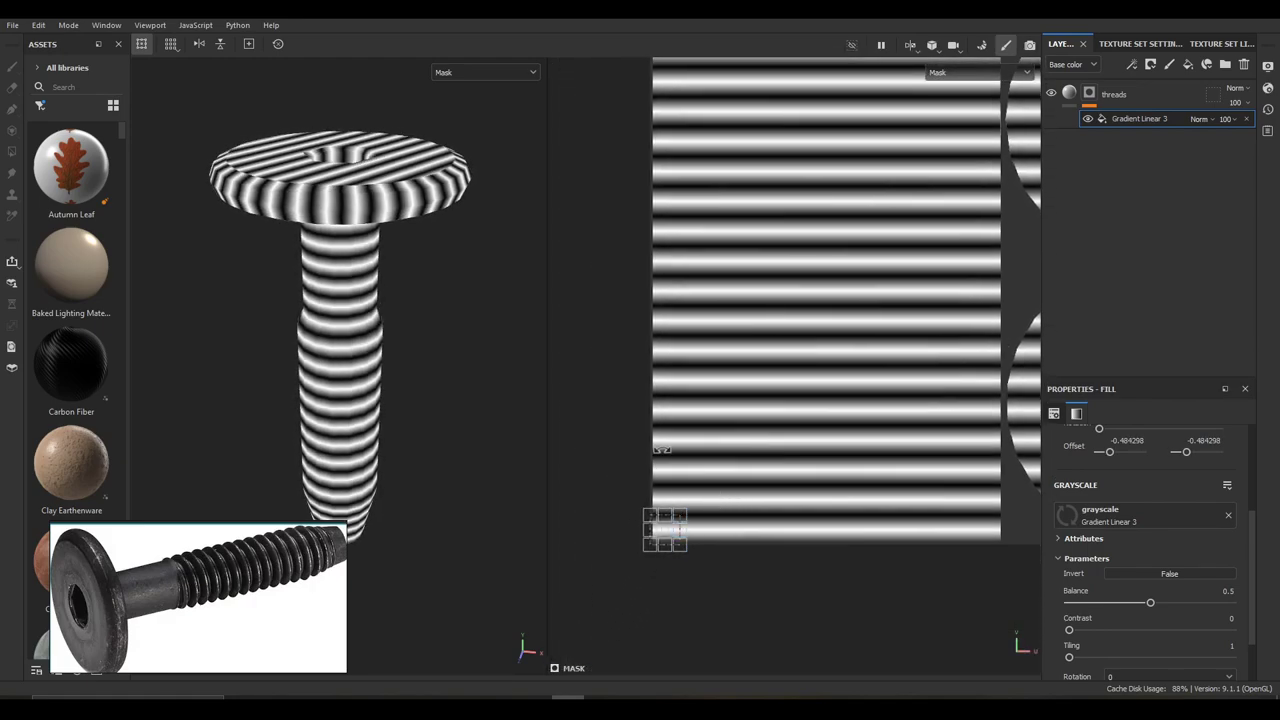
key(m)
Rotate the environment lighting around the bolt and shrink the gradient's projection to an offset of about -0.4888 on both axes
scroll(340, 366, up, 2)
alt+drag(414, 391, 391, 343)
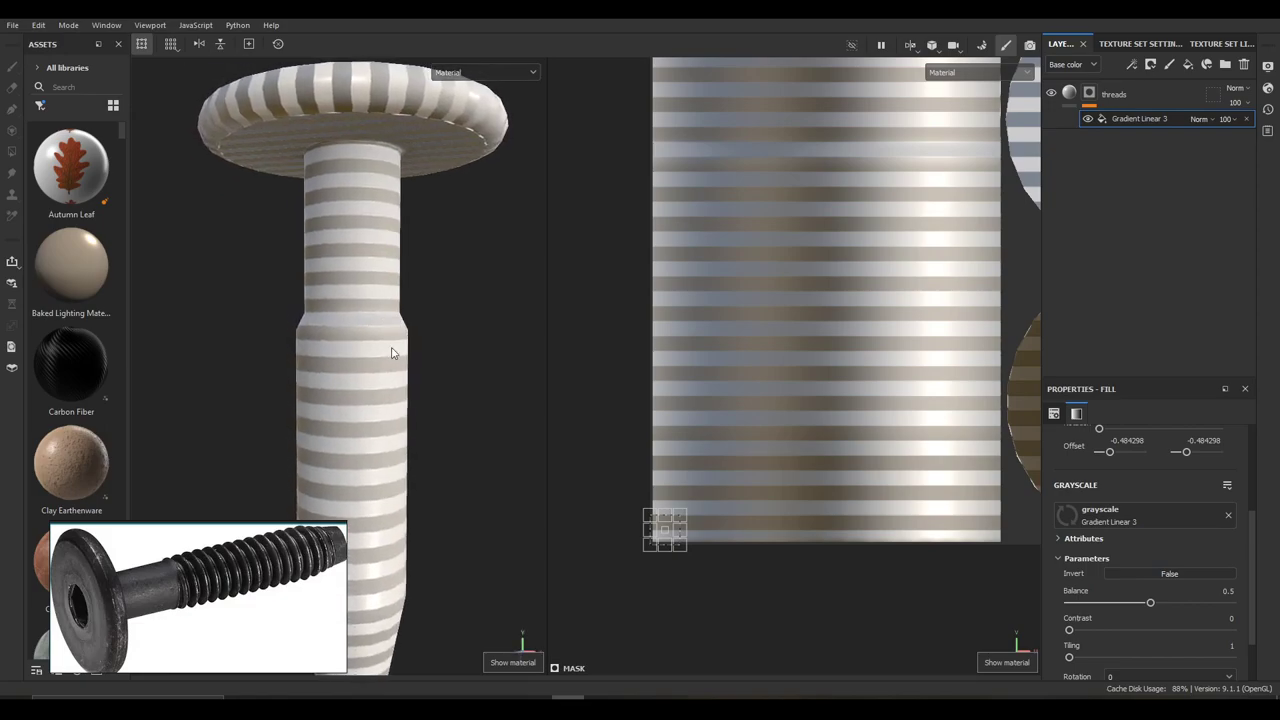
alt+middle_drag(417, 429, 419, 277)
scroll(377, 279, up, 2)
scroll(375, 280, up, 8)
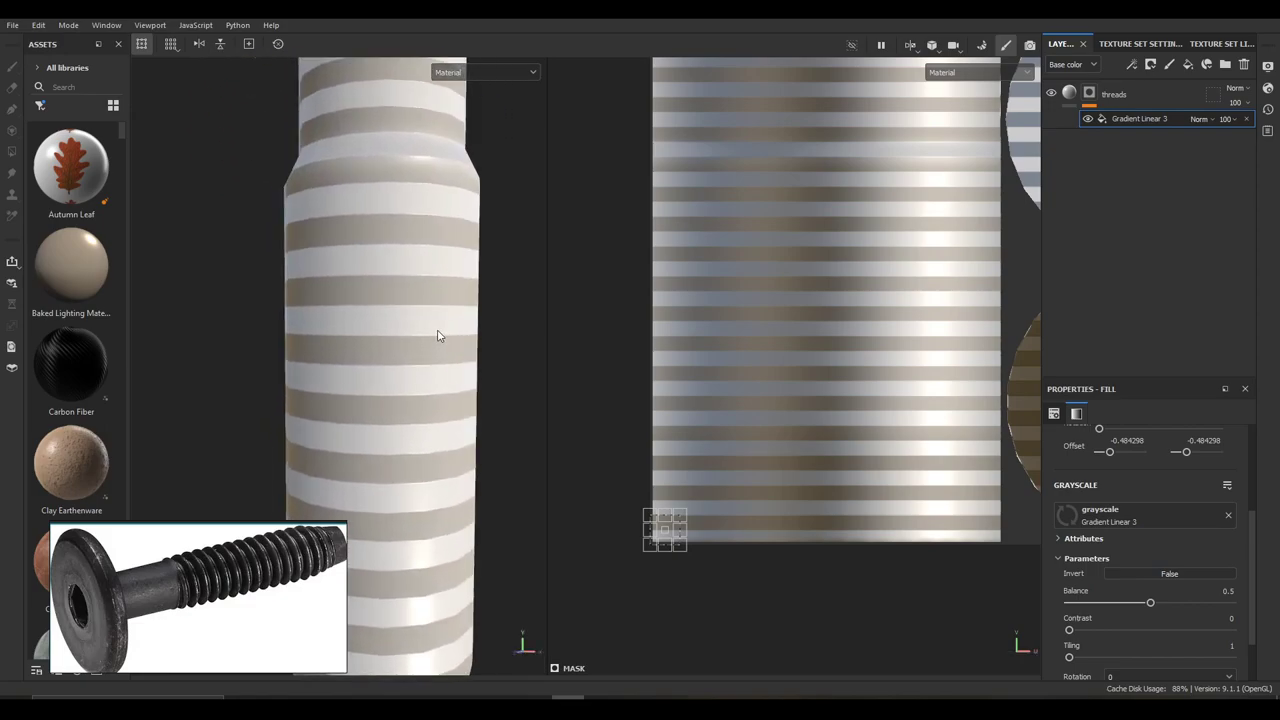
shift+right_drag(487, 337, 456, 337)
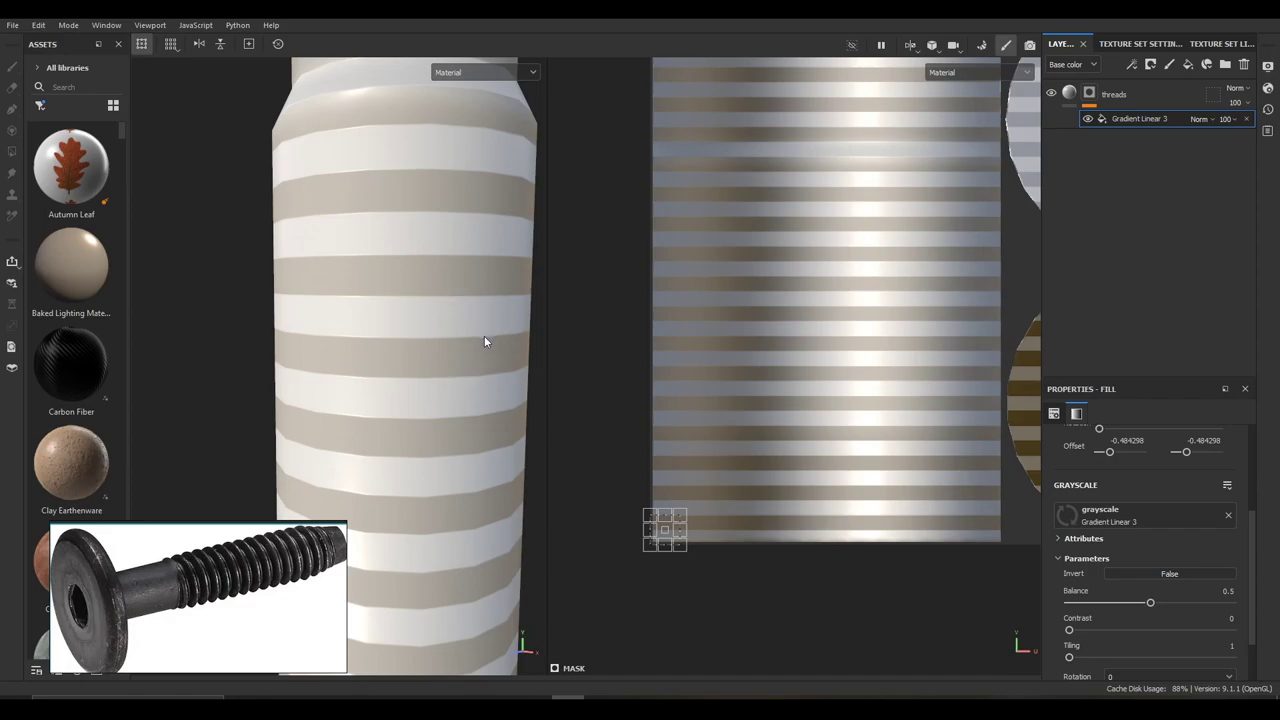
scroll(676, 527, up, 8)
drag(700, 468, 647, 512)
scroll(443, 400, down, 6)
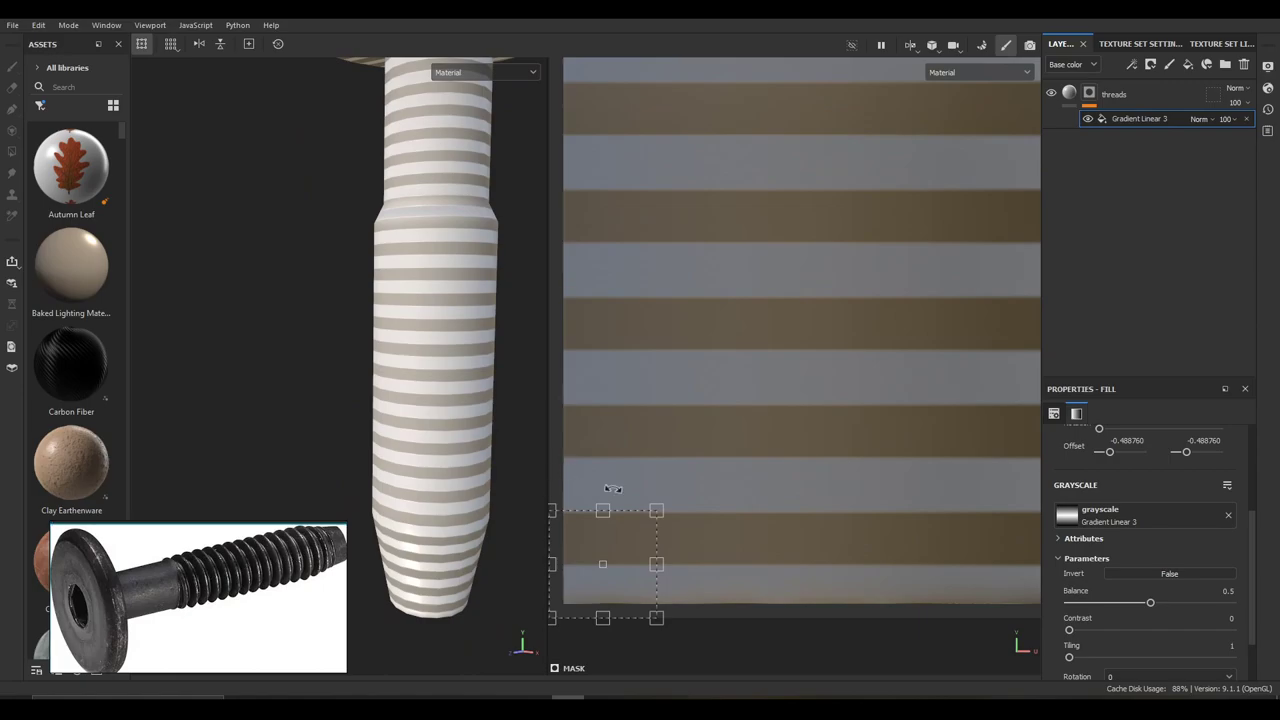
Move the gradient's projection into the shank's UV island and fine-tune its size, to an offset of about -0.4665 and -0.4676
middle_drag(680, 500, 720, 528)
drag(720, 528, 833, 423)
drag(865, 382, 855, 389)
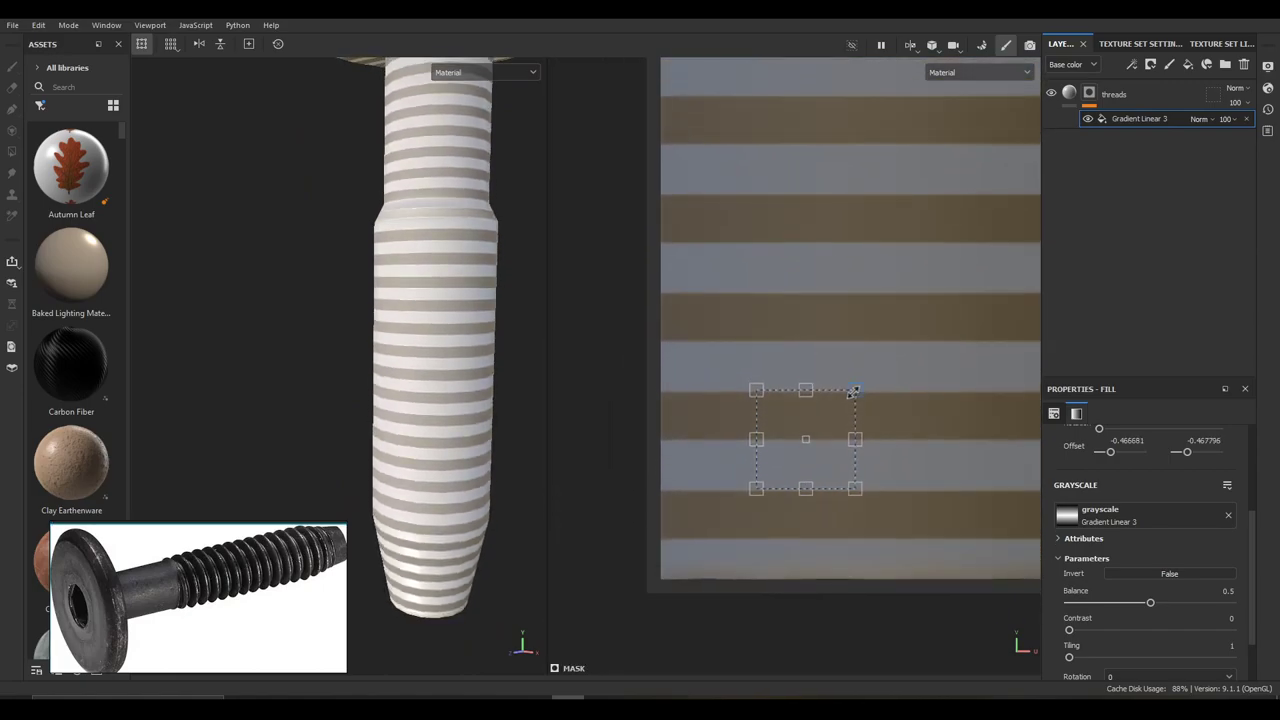
alt+drag(455, 460, 430, 485)
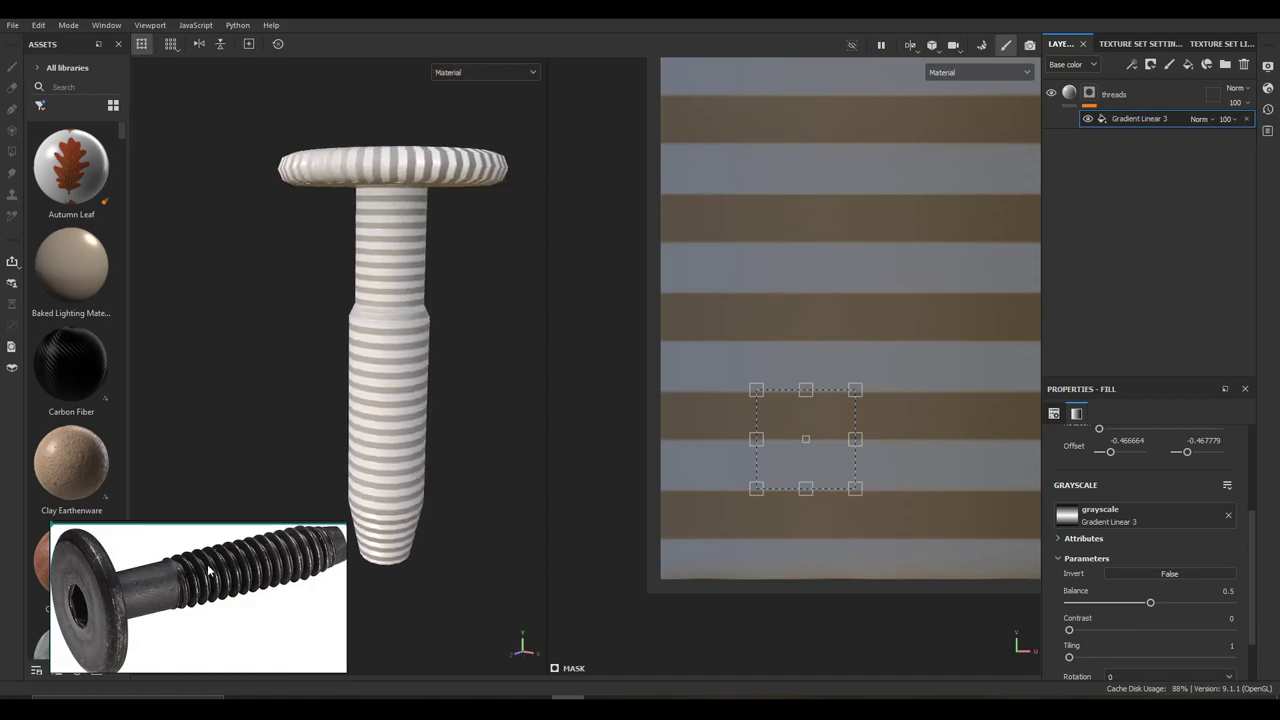
scroll(258, 573, up, 1)
scroll(228, 584, down, 1)
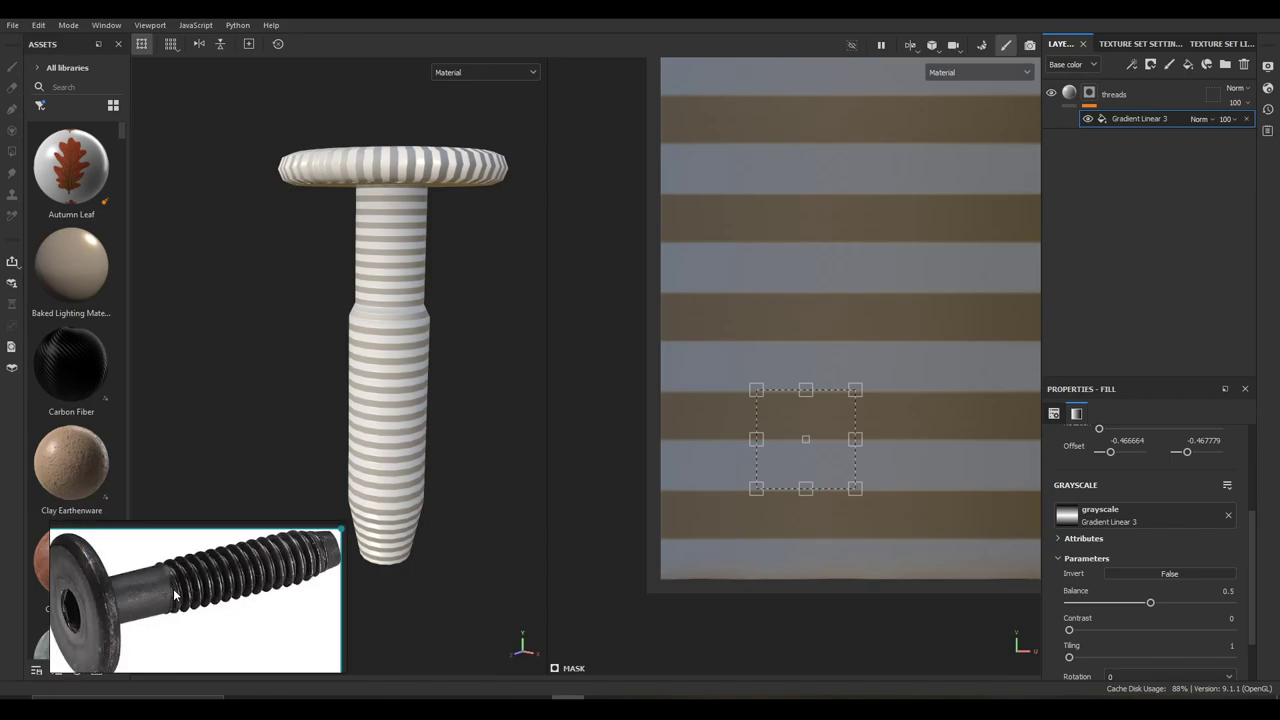
drag(855, 390, 856, 389)
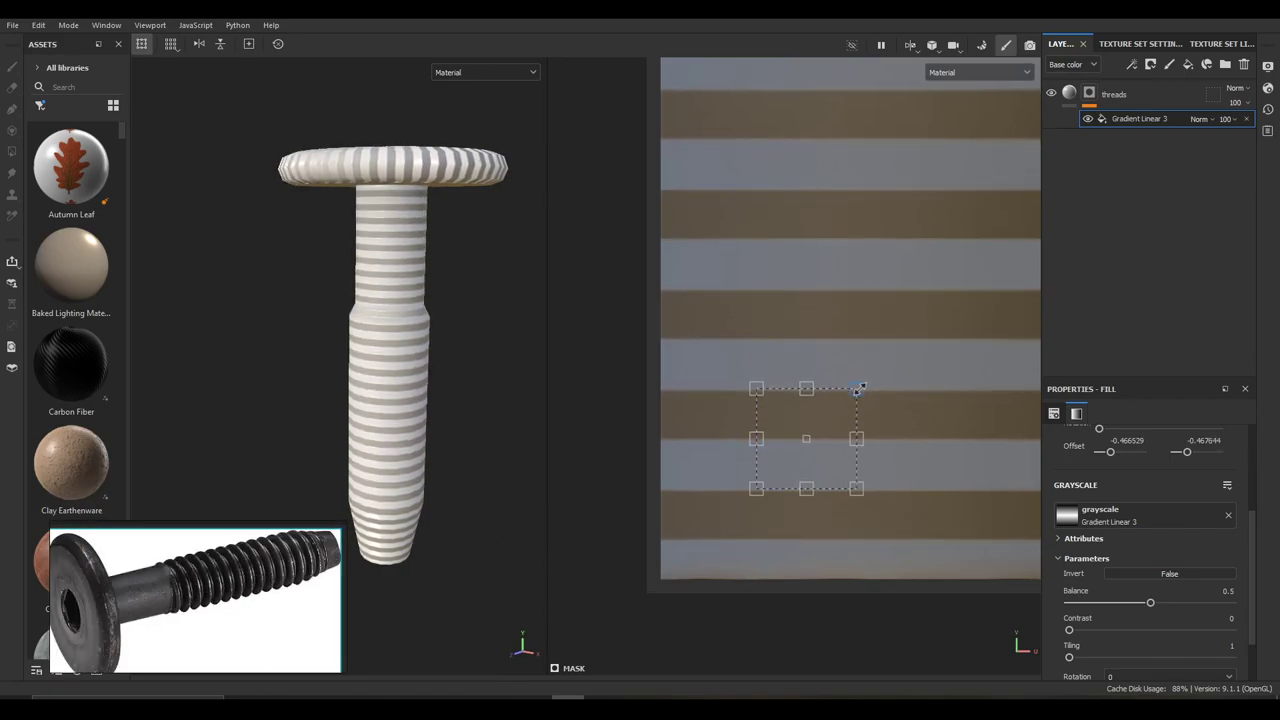
Tilt the gradient's projection slightly so the stripes slope like threads, and check the seam along the bolt's shank
middle_drag(901, 402, 808, 424)
drag(797, 405, 798, 399)
mouse_move(358, 403)
alt+mouse_down()
mouse_move(423, 386)
mouse_move(590, 388)
mouse_move(340, 388)
mouse_move(529, 383)
alt+mouse_up()
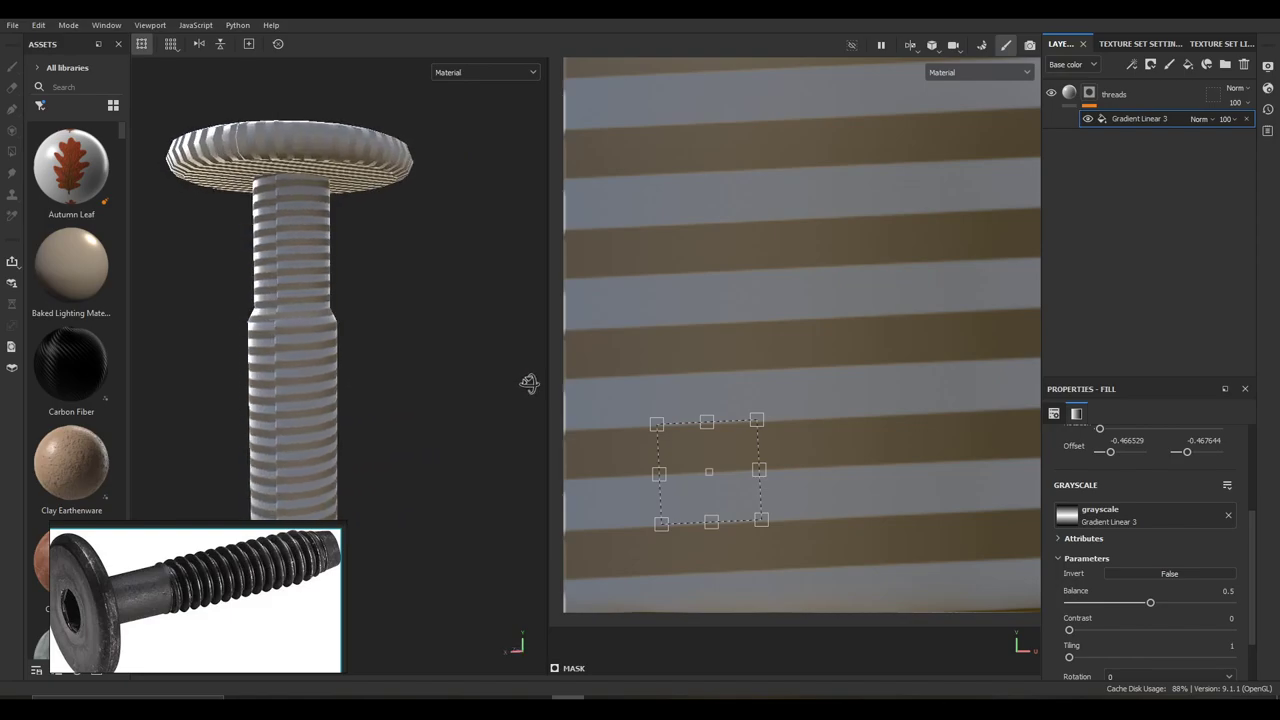
alt+middle_drag(330, 409, 450, 374)
mouse_move(450, 374)
alt+mouse_down()
mouse_move(423, 371)
mouse_move(394, 394)
alt+mouse_up()
alt+middle_drag(394, 394, 398, 334)
scroll(401, 391, up, 2)
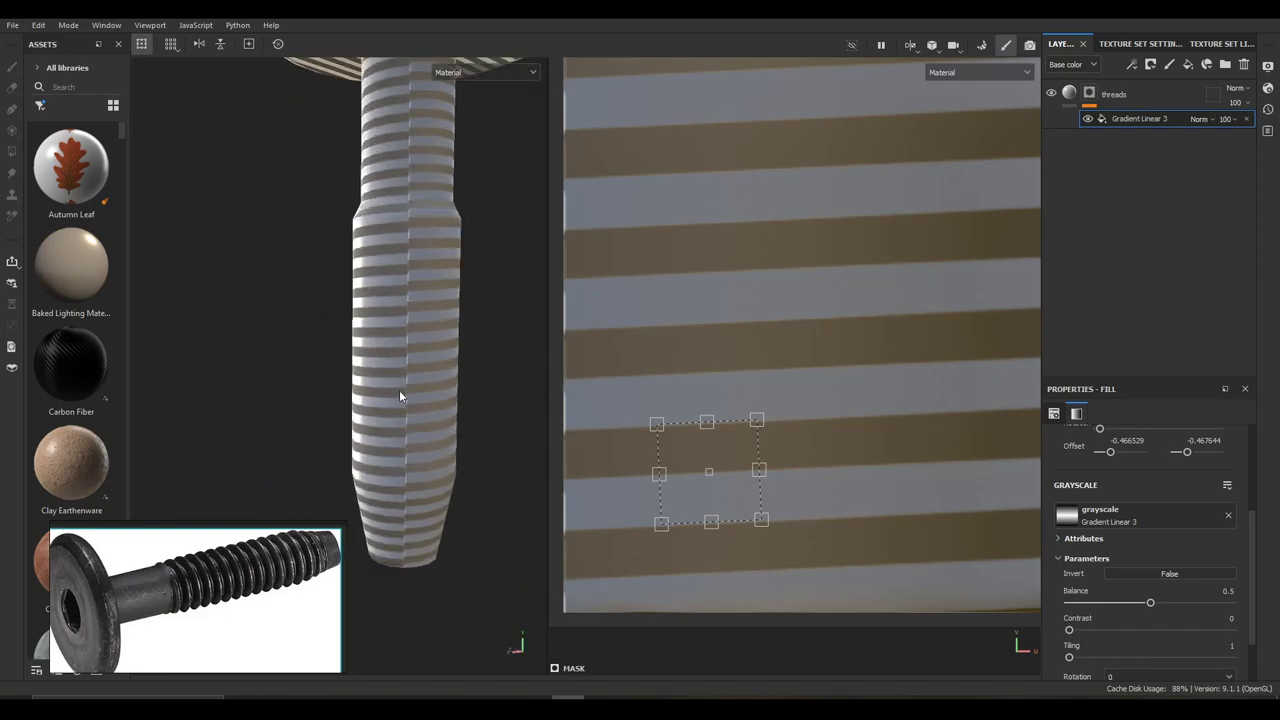
Increase the tilt of the gradient's projection slightly to bring the stripe ends closer together at the shank's seam
scroll(797, 423, down, 6)
alt+right_drag(817, 418, 760, 486)
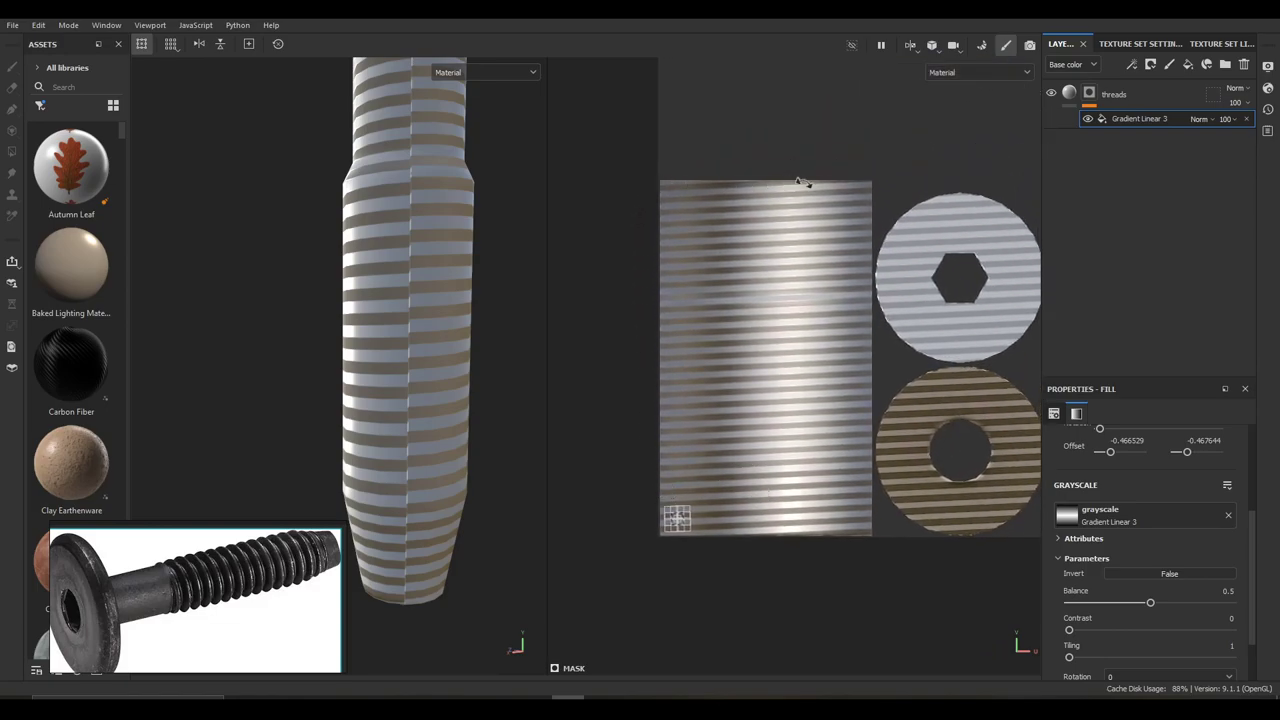
alt+drag(417, 400, 377, 383)
scroll(734, 474, up, 10)
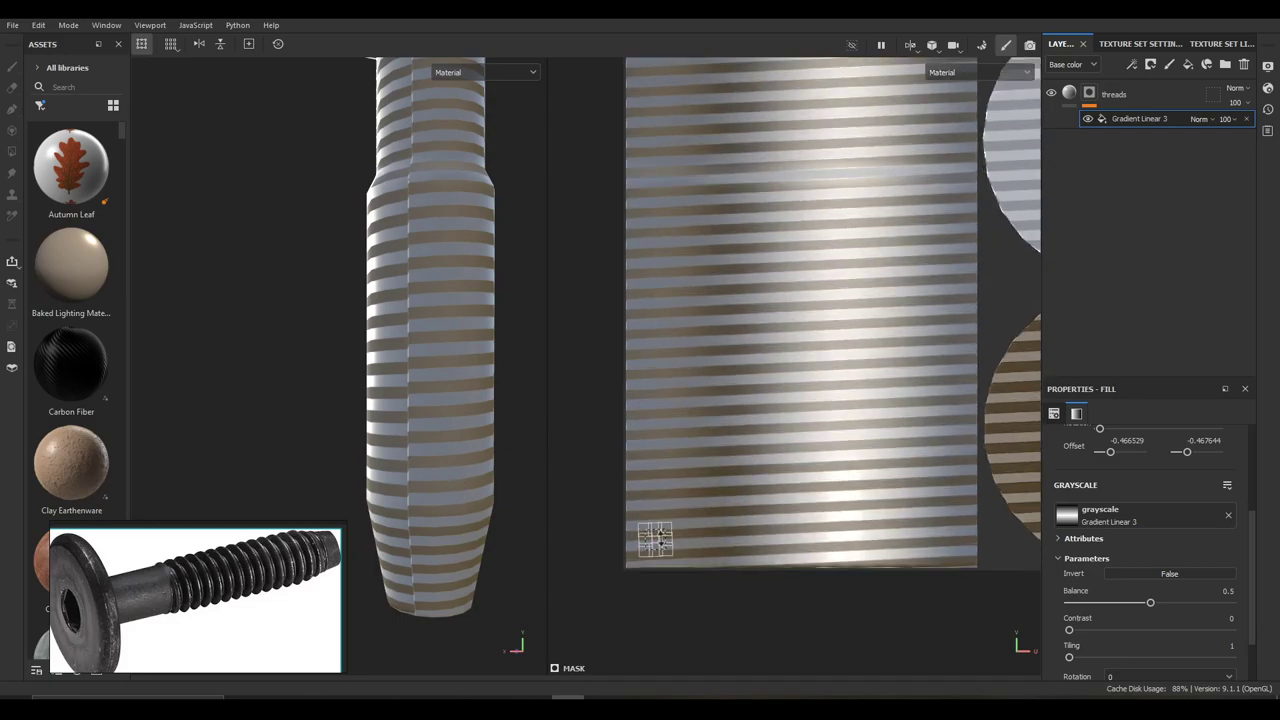
mouse_move(678, 497)
alt+mouse_down()
mouse_move(654, 543)
mouse_move(663, 501)
mouse_move(680, 515)
mouse_move(666, 497)
alt+mouse_up()
scroll(466, 447, down, 4)
scroll(466, 447, up, 1)
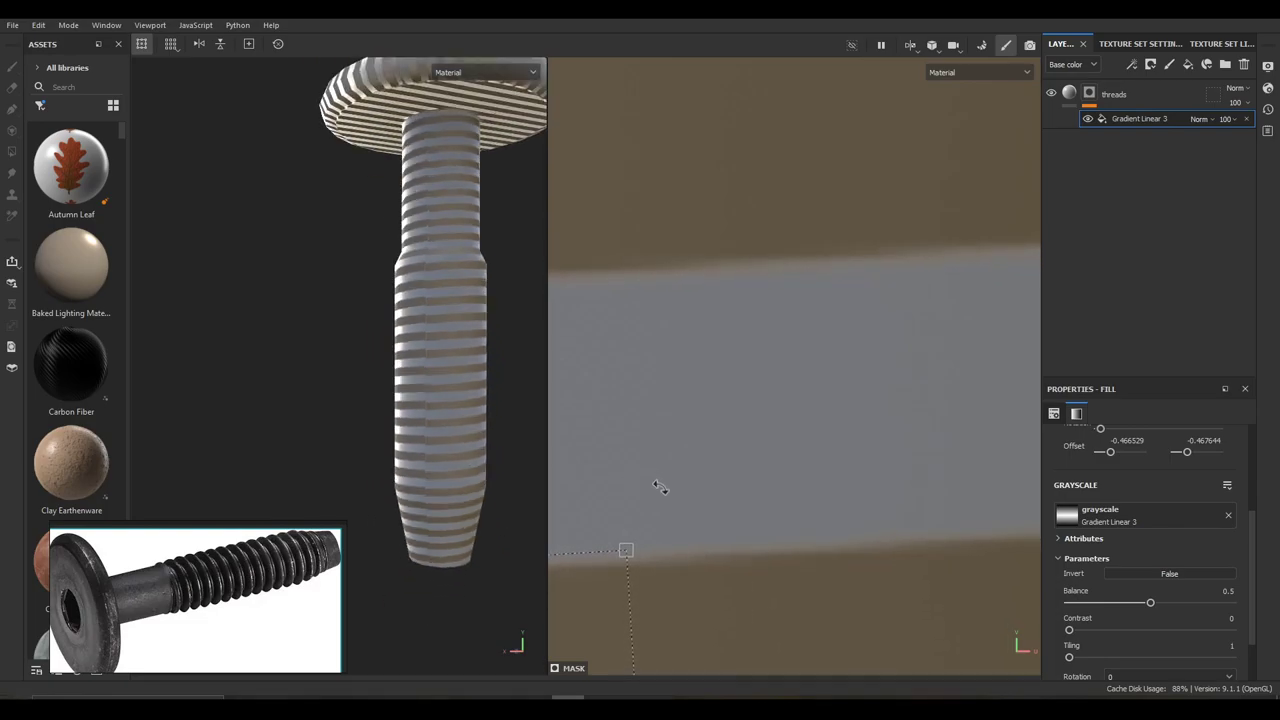
scroll(664, 485, up, 1)
scroll(440, 480, up, 4)
scroll(660, 548, down, 7)
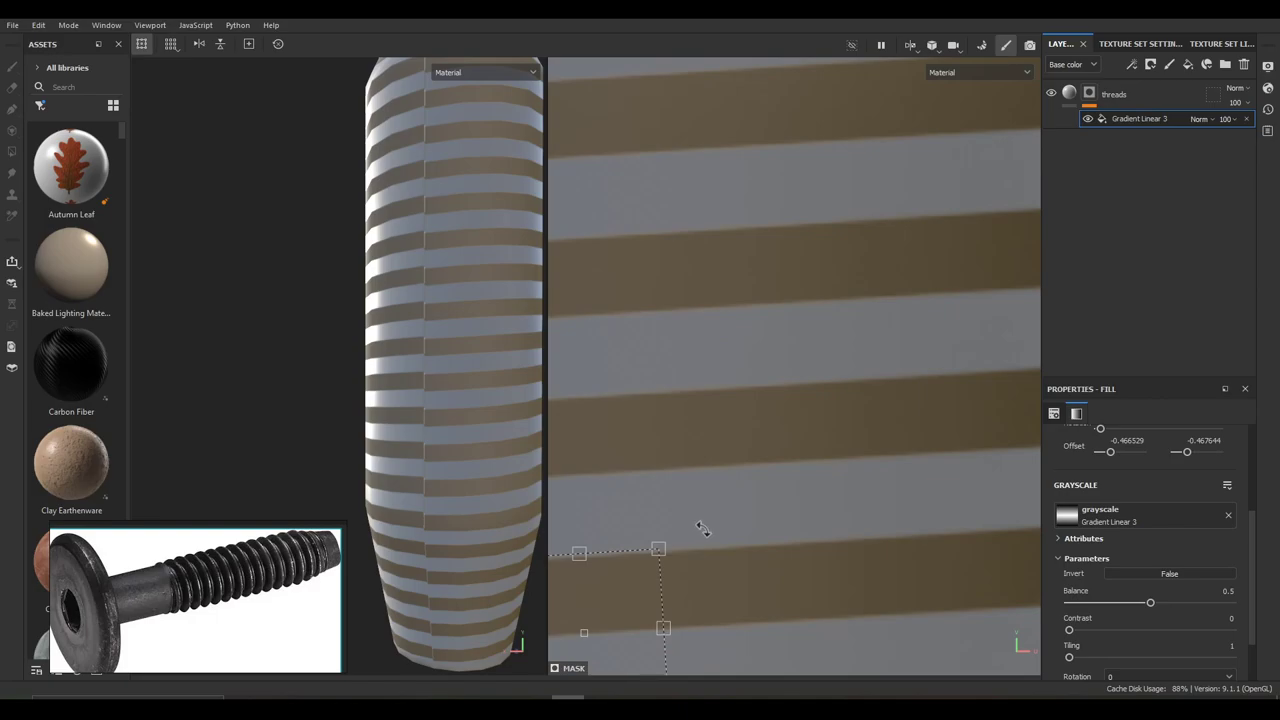
Fine-tune the rotation of the gradient's projection until the stripes line up across the shank's seam
scroll(700, 529, down, 3)
scroll(760, 480, down, 2)
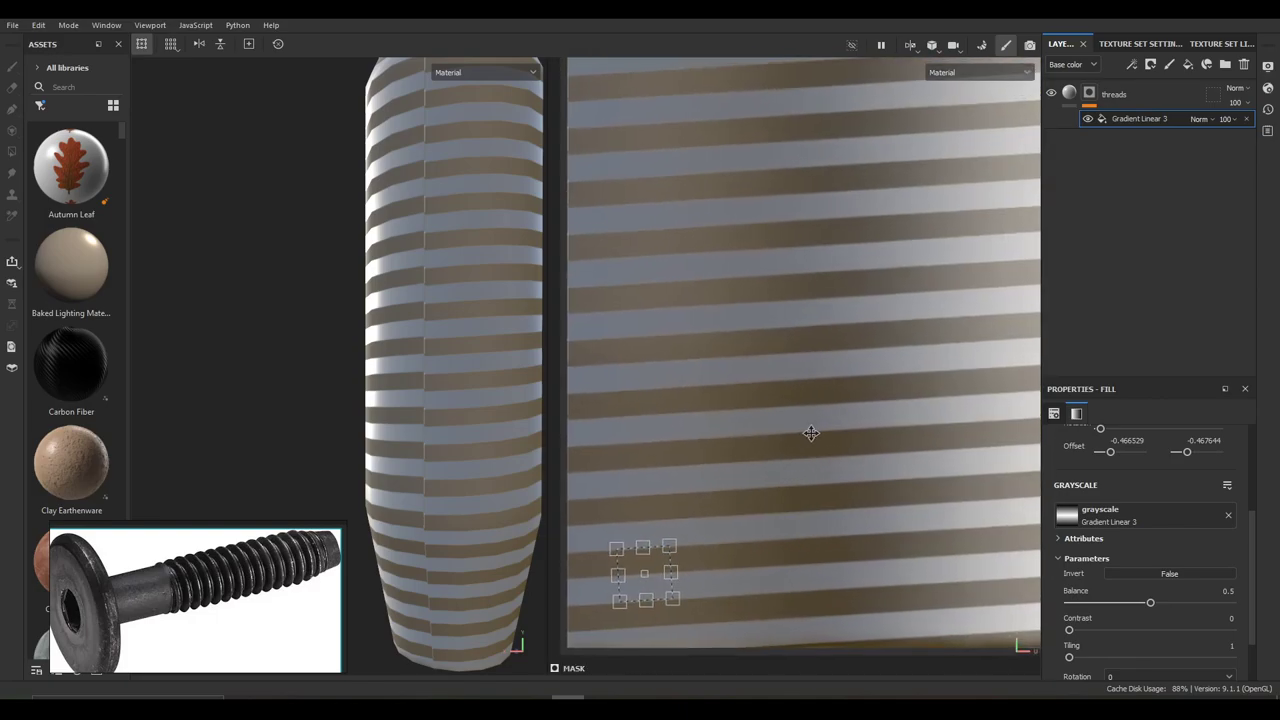
alt+middle_drag(814, 432, 650, 570)
alt+middle_drag(860, 369, 717, 572)
alt+middle_drag(771, 391, 513, 601)
alt+middle_drag(863, 371, 591, 598)
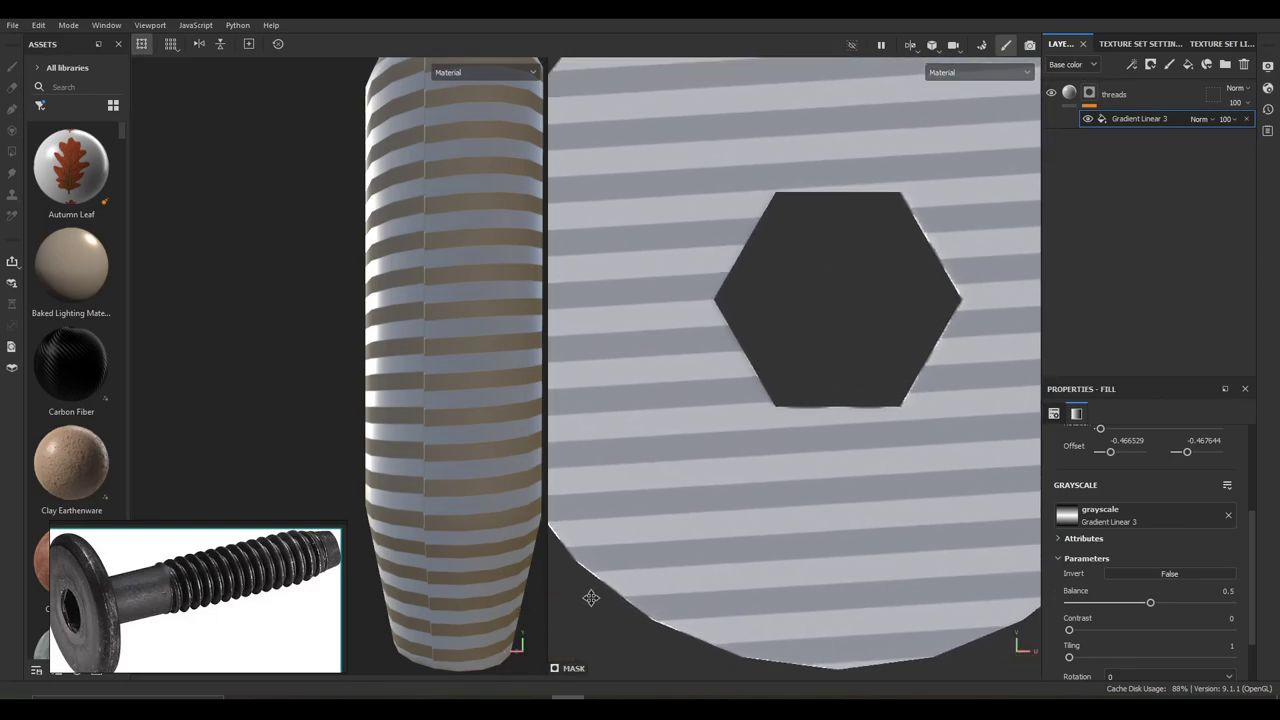
scroll(763, 477, up, 10)
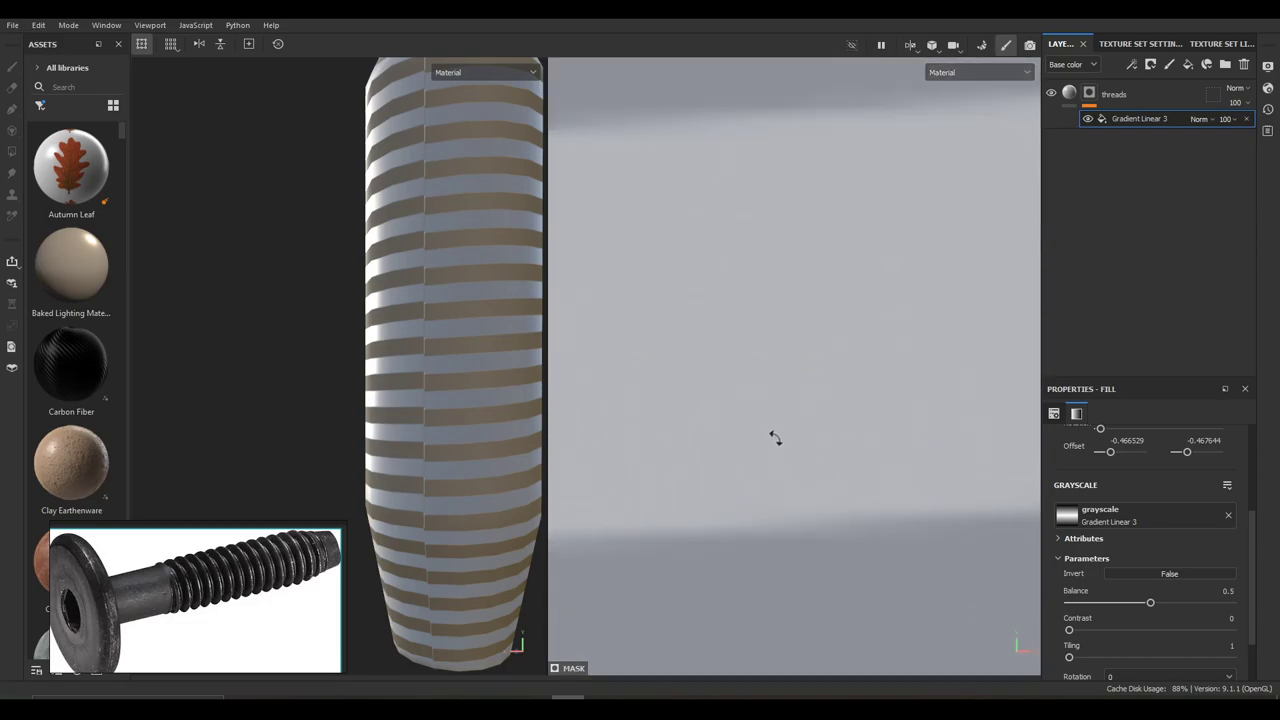
middle_drag(774, 386, 828, 472)
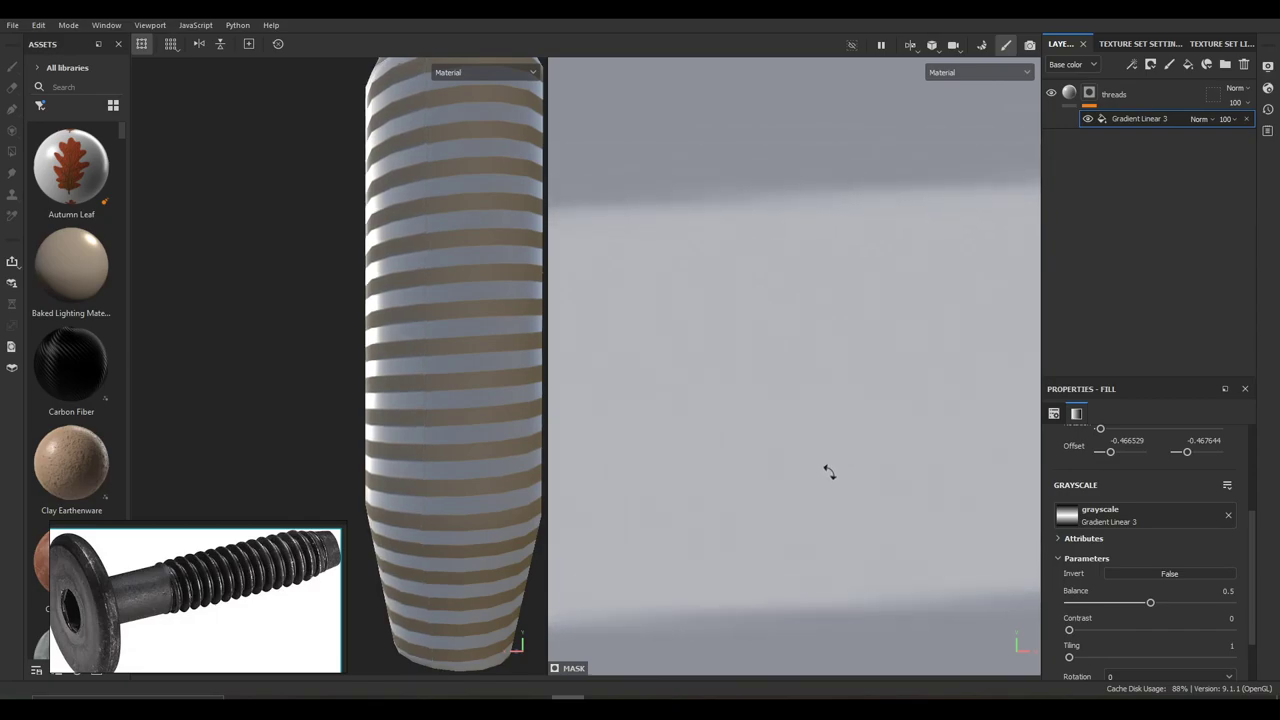
scroll(426, 420, up, 8)
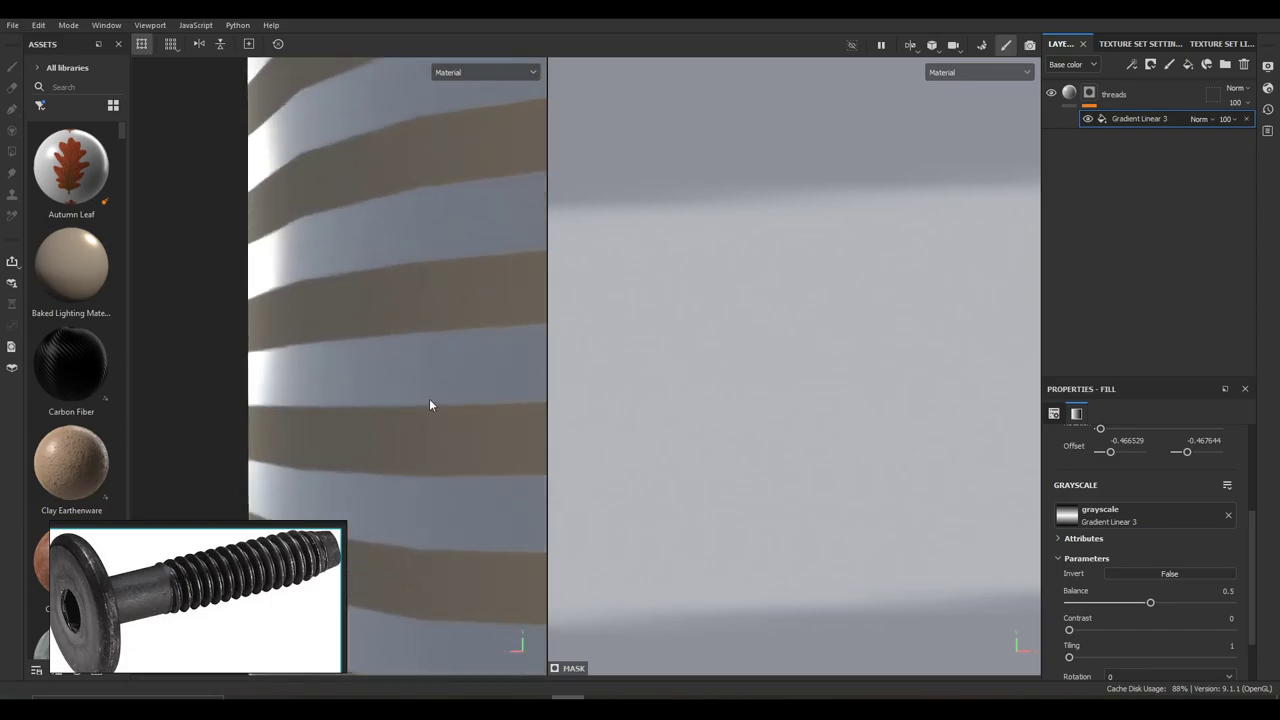
mouse_move(893, 418)
mouse_down()
mouse_move(900, 426)
mouse_move(889, 408)
mouse_move(898, 415)
mouse_up()
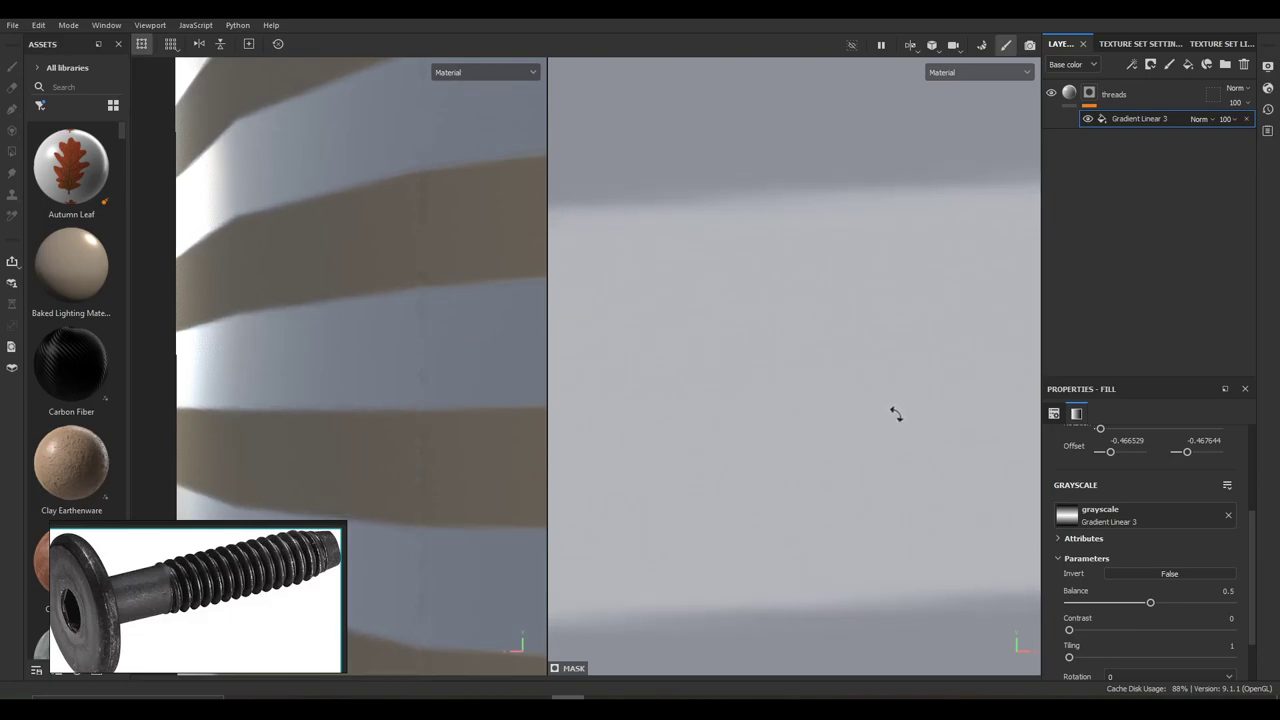
scroll(456, 406, down, 2)
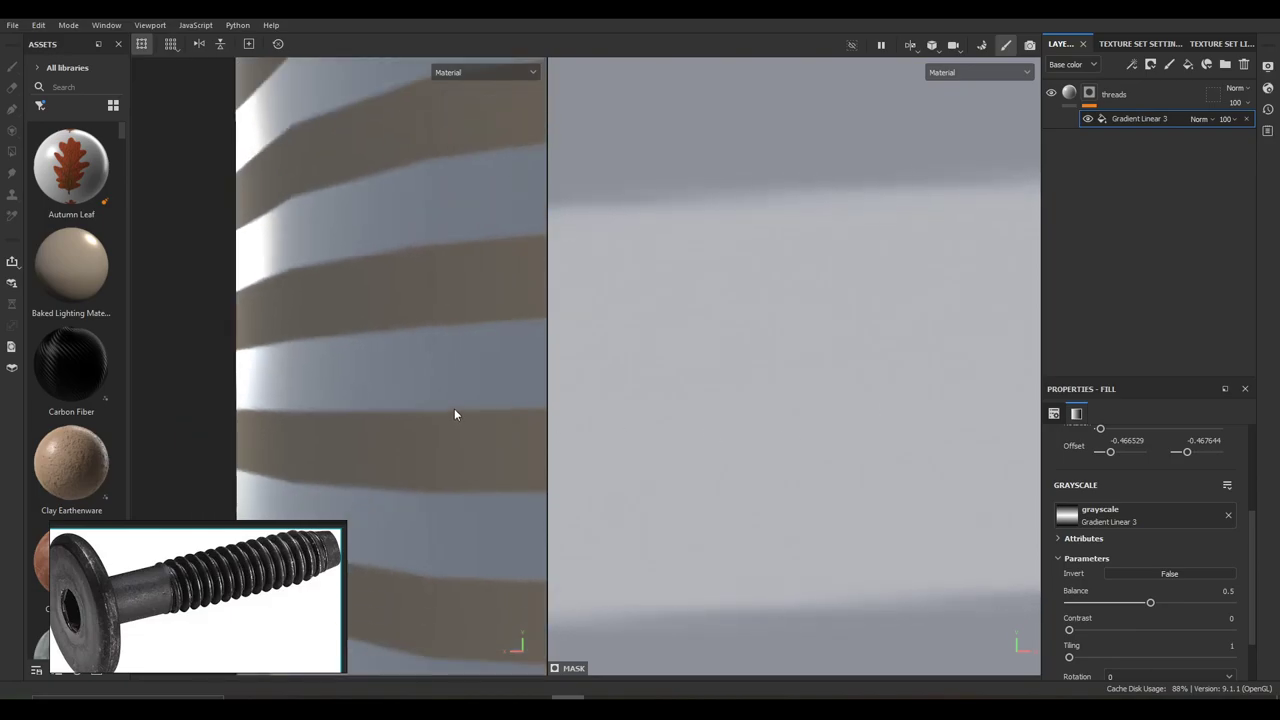
scroll(454, 406, up, 3)
Try a Blur filter above the gradient in the threads mask, with its intensity lowered to 0
right_click(1143, 118)
click(1162, 386)
click(1169, 455)
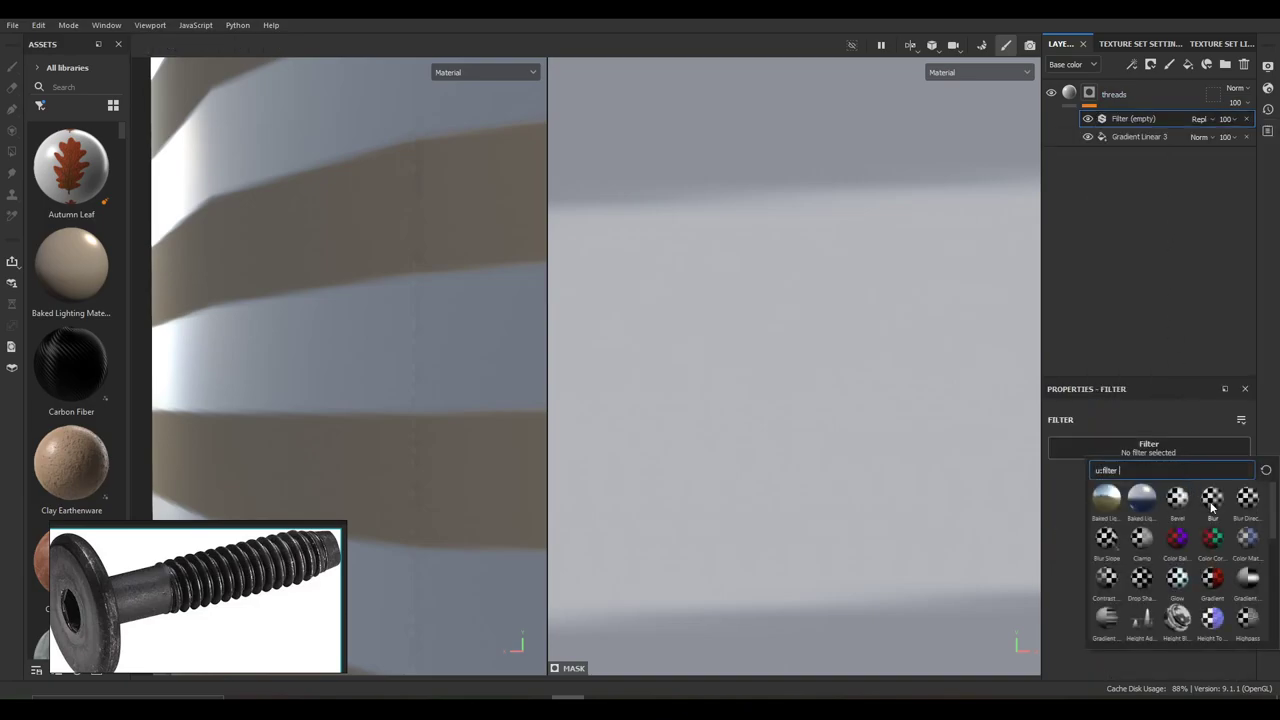
click(1212, 500)
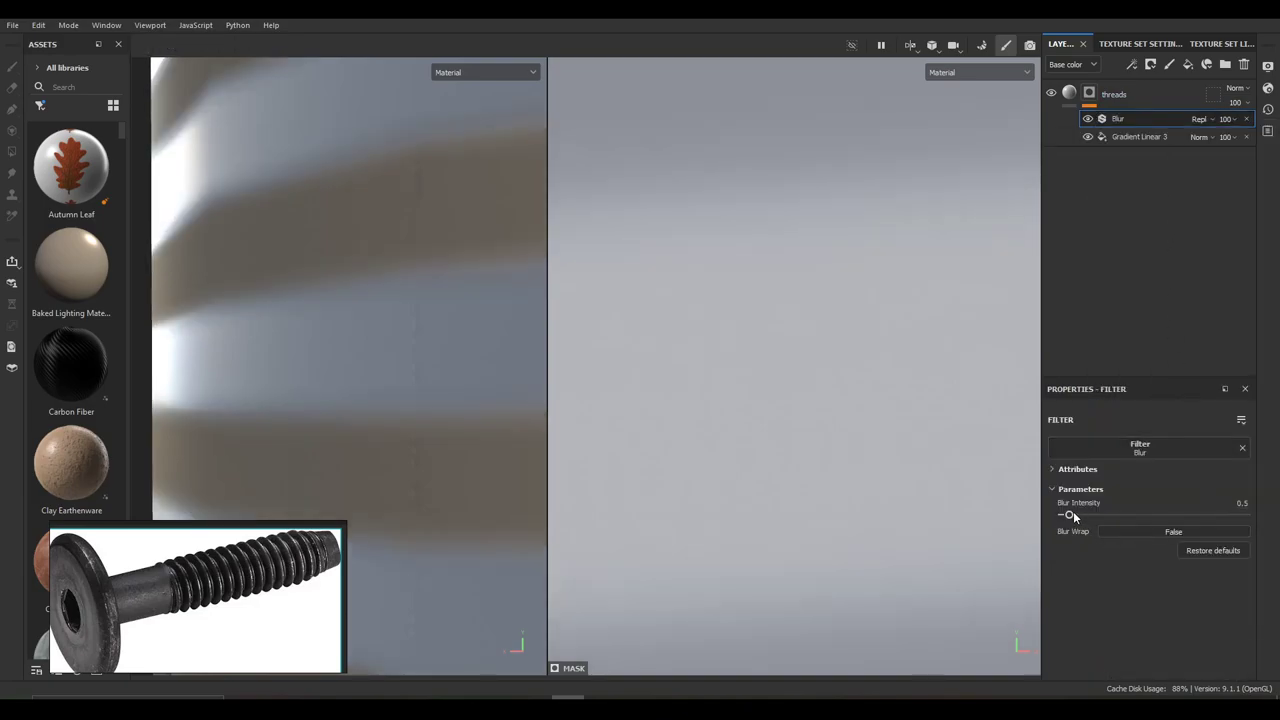
drag(1075, 516, 960, 514)
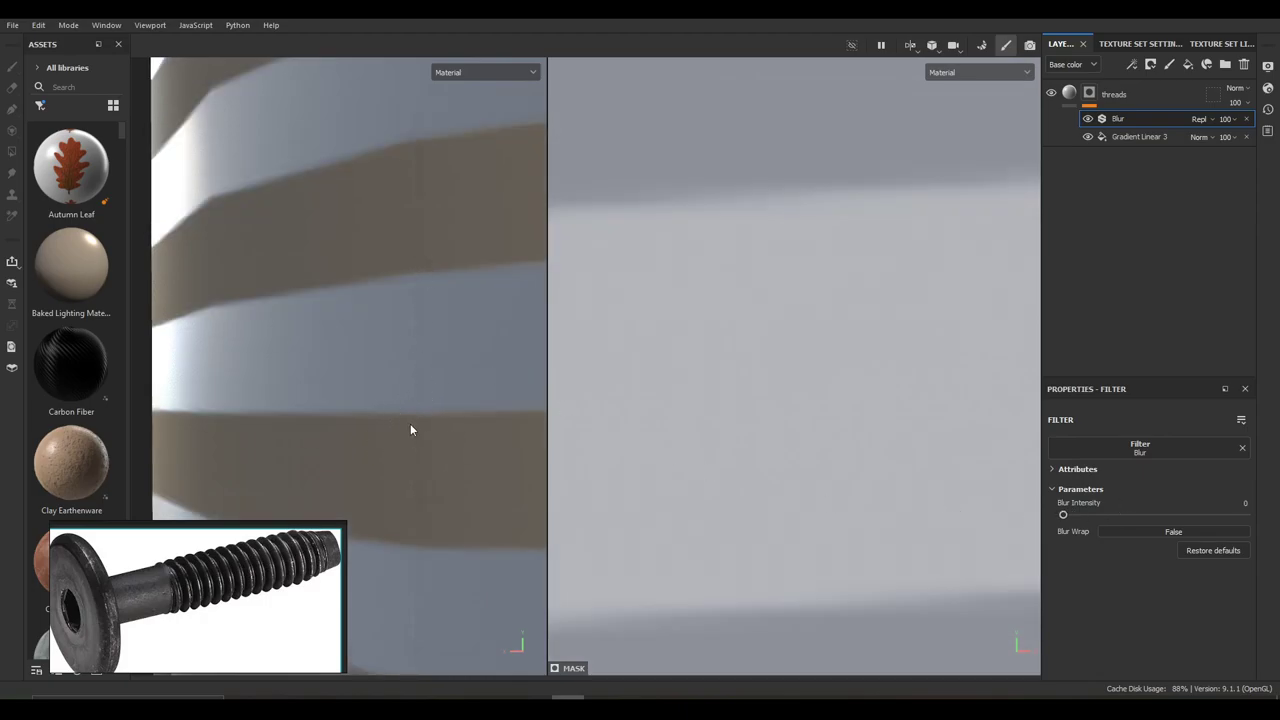
Examine the stripes along the bolt's shank and where they meet at the seam near the collar
scroll(427, 384, down, 10)
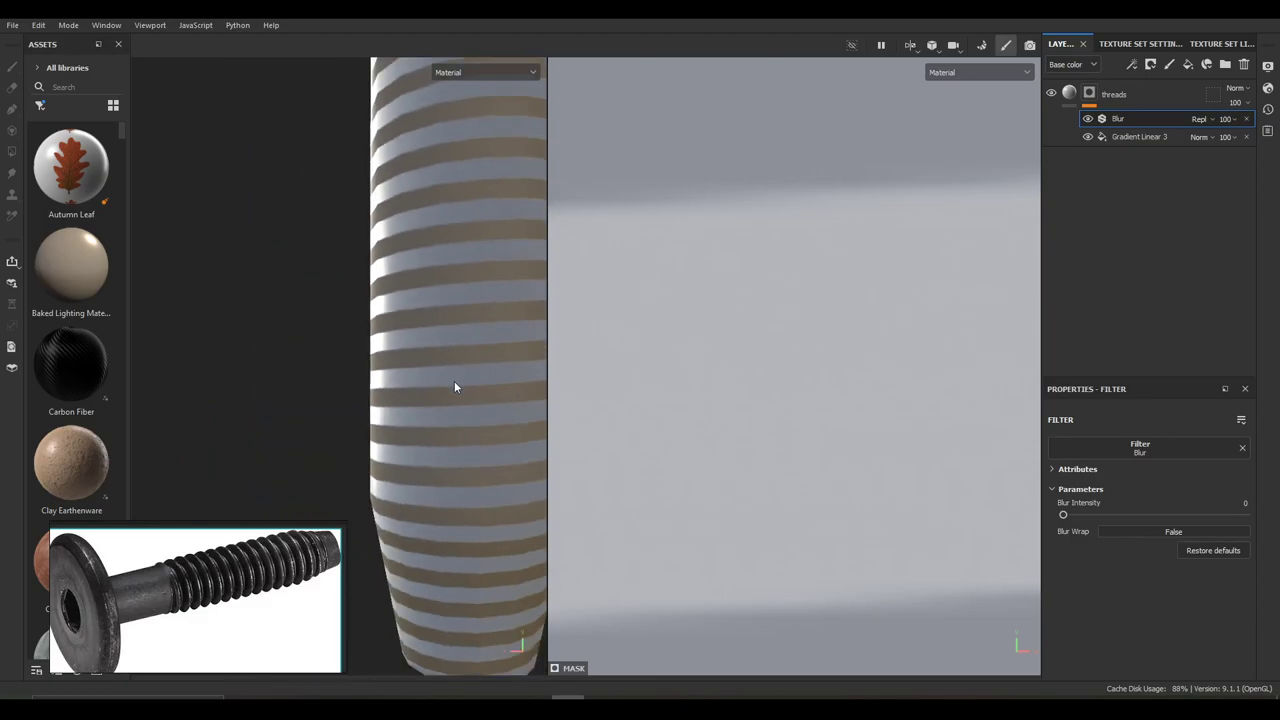
middle_drag(495, 386, 447, 398)
shift+right_drag(476, 389, 486, 391)
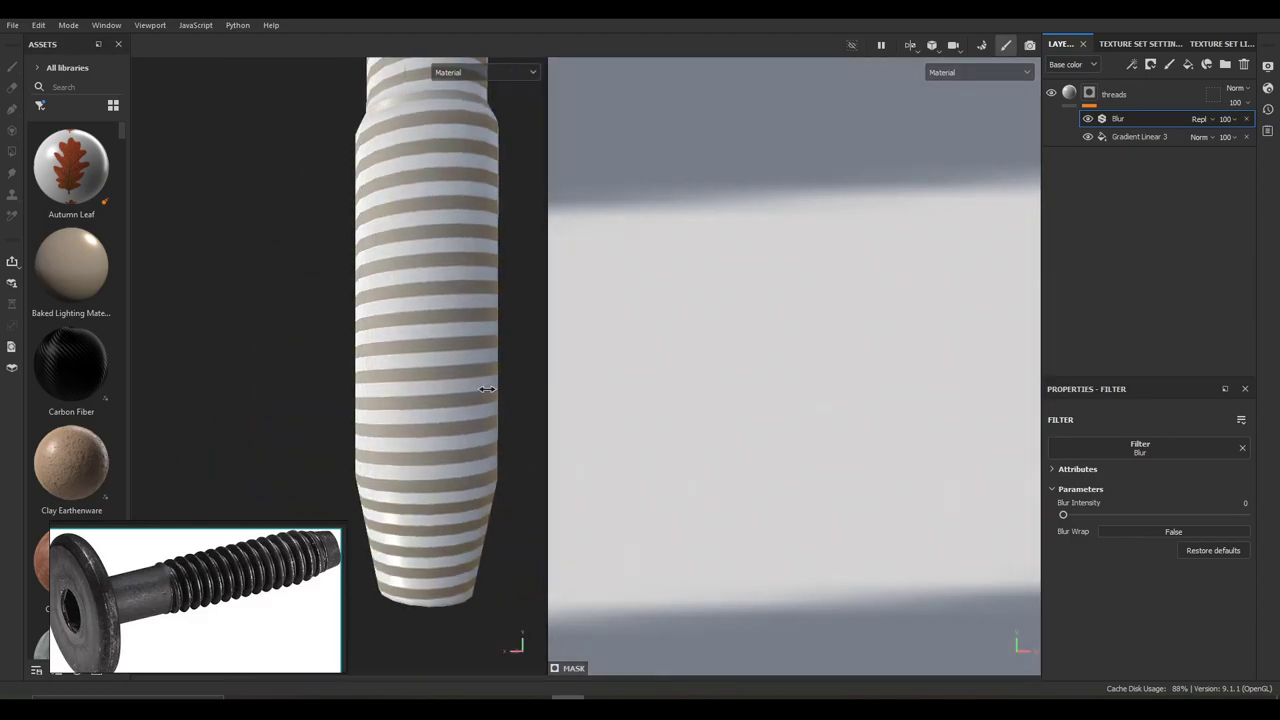
scroll(474, 385, down, 3)
mouse_move(474, 385)
alt+mouse_down()
mouse_move(544, 401)
mouse_move(491, 411)
mouse_move(469, 390)
alt+mouse_up()
alt+middle_drag(467, 384, 436, 487)
scroll(422, 332, up, 2)
scroll(422, 338, up, 6)
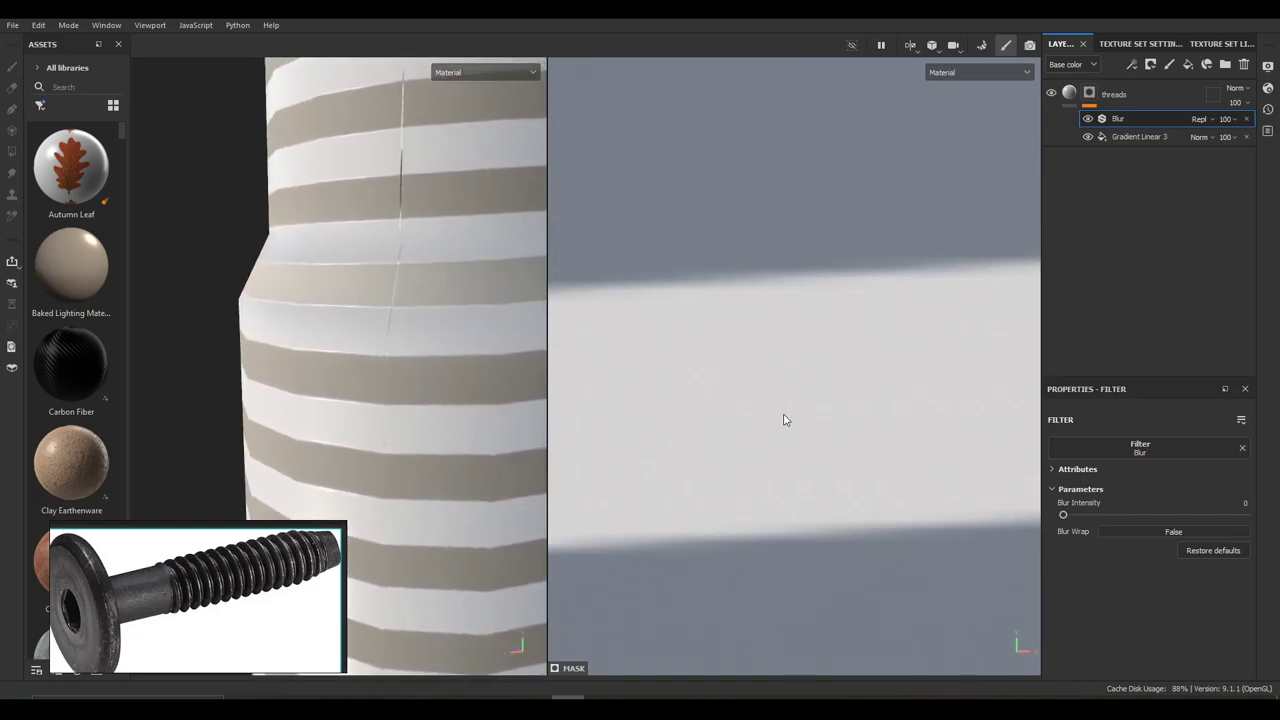
Remove the Blur filter from the threads mask
click(1121, 138)
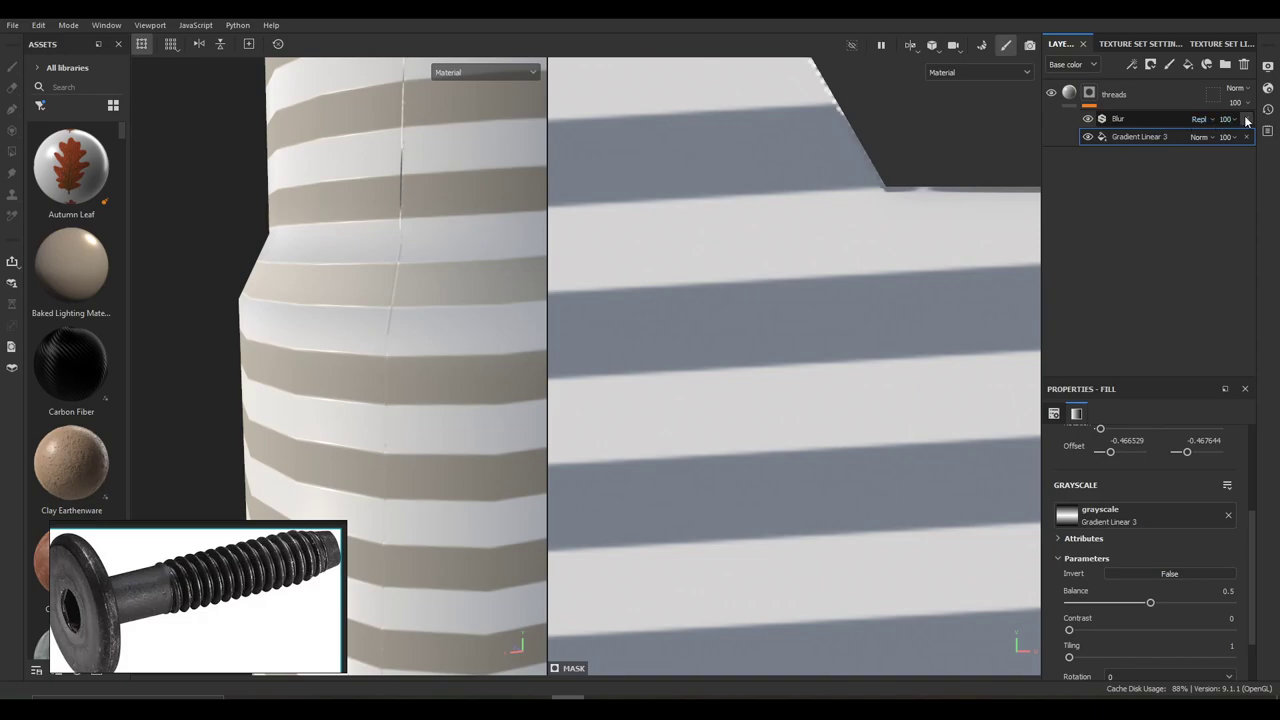
click(1151, 121)
key(Delete)
scroll(788, 372, down, 7)
alt+middle_drag(890, 361, 864, 392)
scroll(863, 392, up, 6)
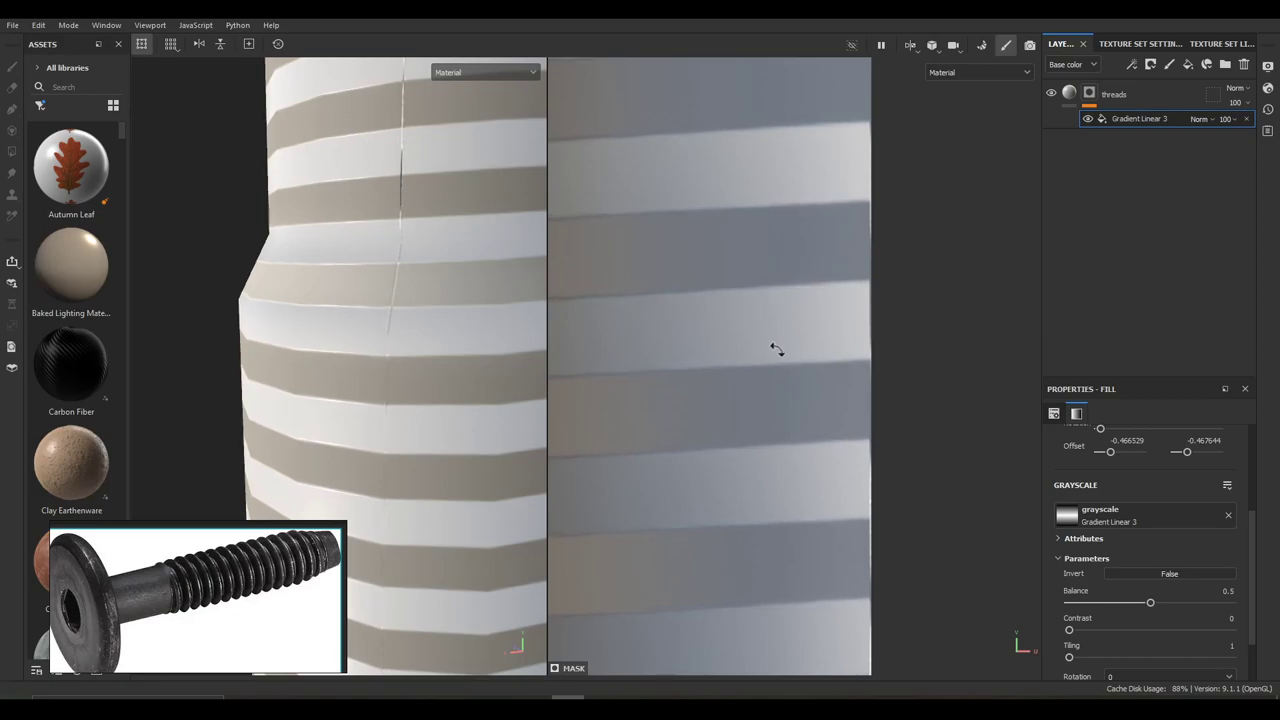
Examine the stripe slope and spacing around the step where the shank widens
alt+drag(501, 370, 444, 289)
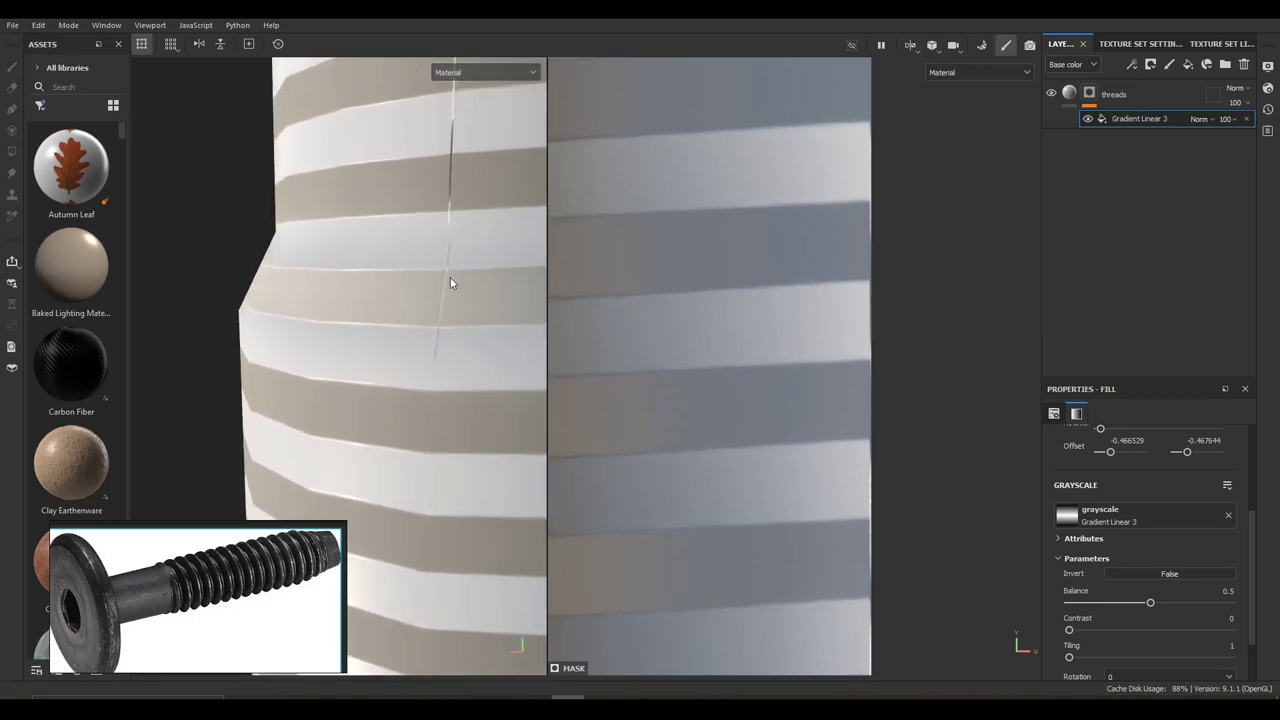
scroll(431, 368, down, 8)
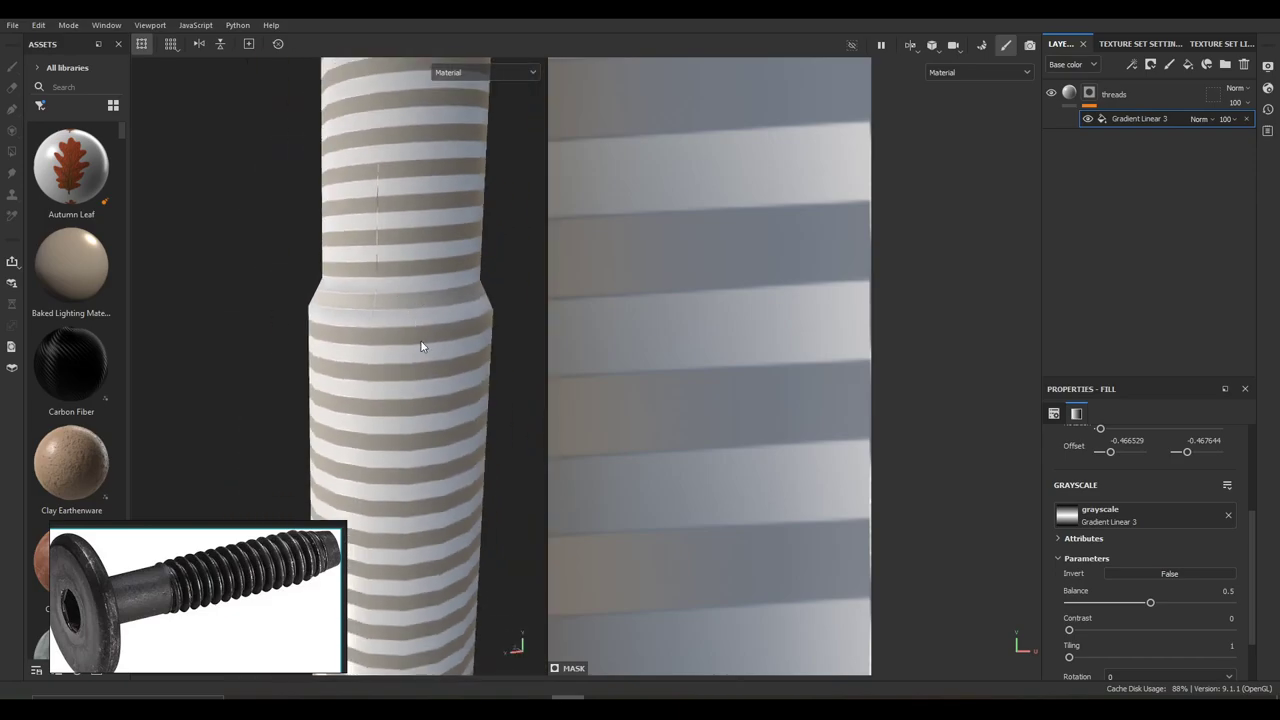
alt+right_drag(410, 333, 431, 417)
alt+middle_drag(431, 417, 440, 388)
alt+drag(440, 388, 419, 322)
alt+middle_drag(419, 322, 411, 403)
scroll(376, 305, up, 2)
scroll(443, 346, up, 2)
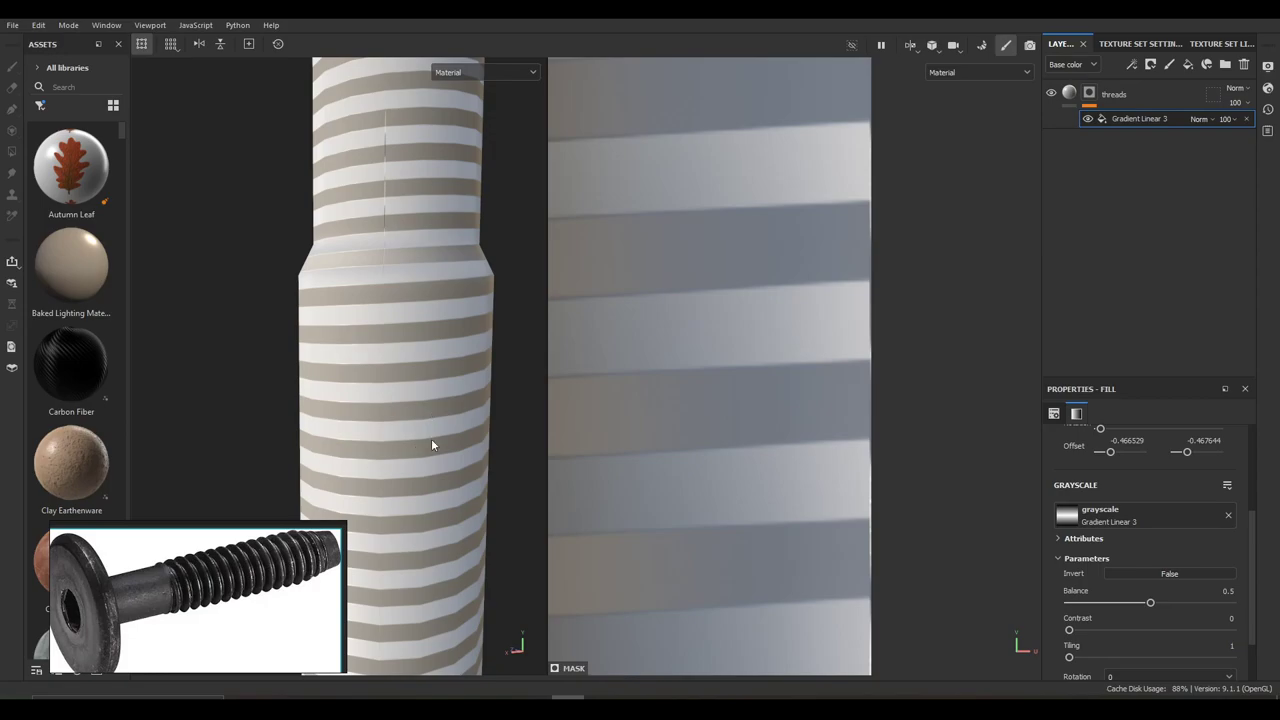
Try a Levels effect above the gradient in the threads mask, with input black at 0.132 and input white at 0.671
right_click(1144, 123)
click(1157, 361)
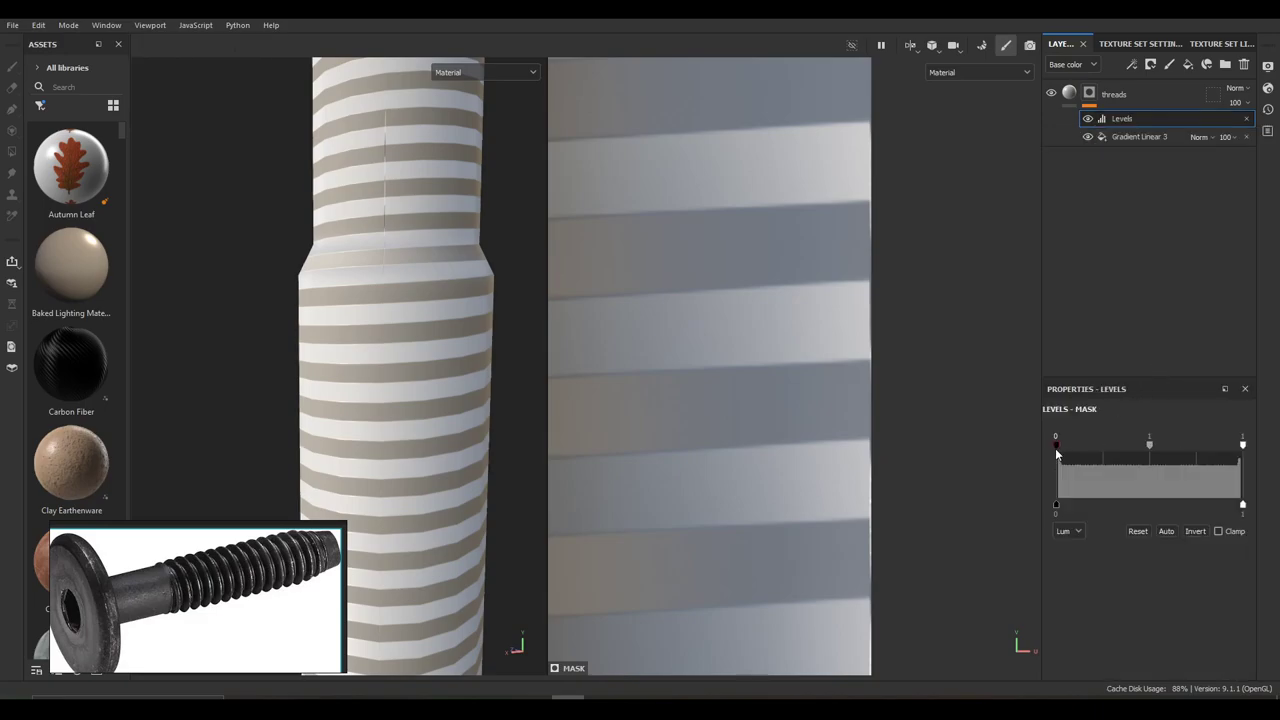
drag(1057, 452, 1080, 446)
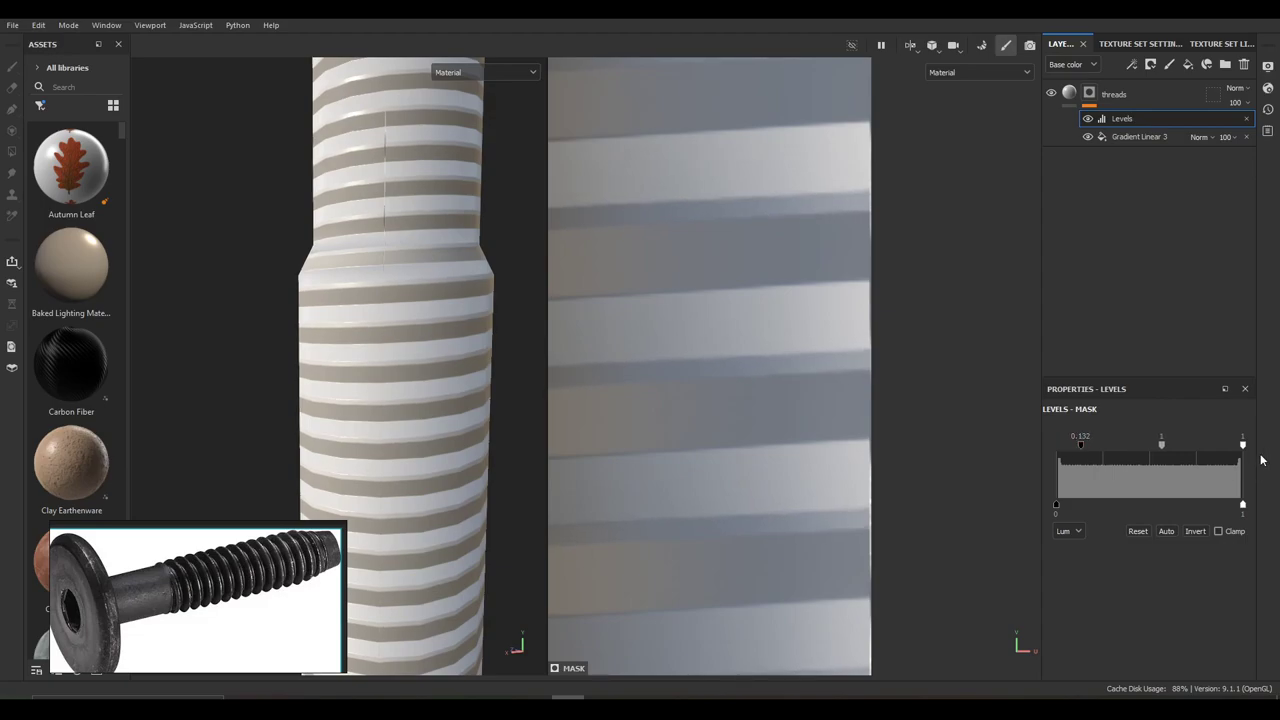
drag(1243, 447, 1181, 448)
scroll(486, 374, down, 3)
scroll(486, 374, up, 2)
scroll(487, 375, up, 1)
shift+right_drag(491, 377, 546, 366)
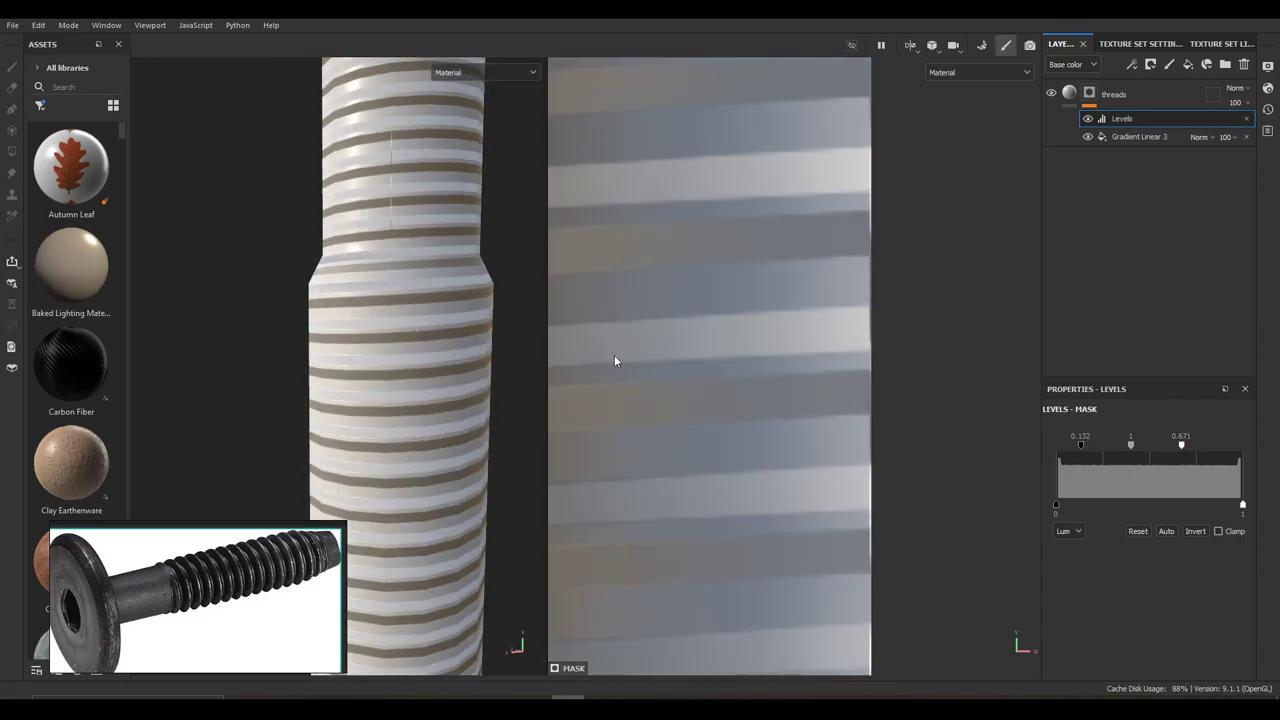
Remove the Levels effect and swap the mask's grayscale texture for Gradient Linear 2
click(1246, 118)
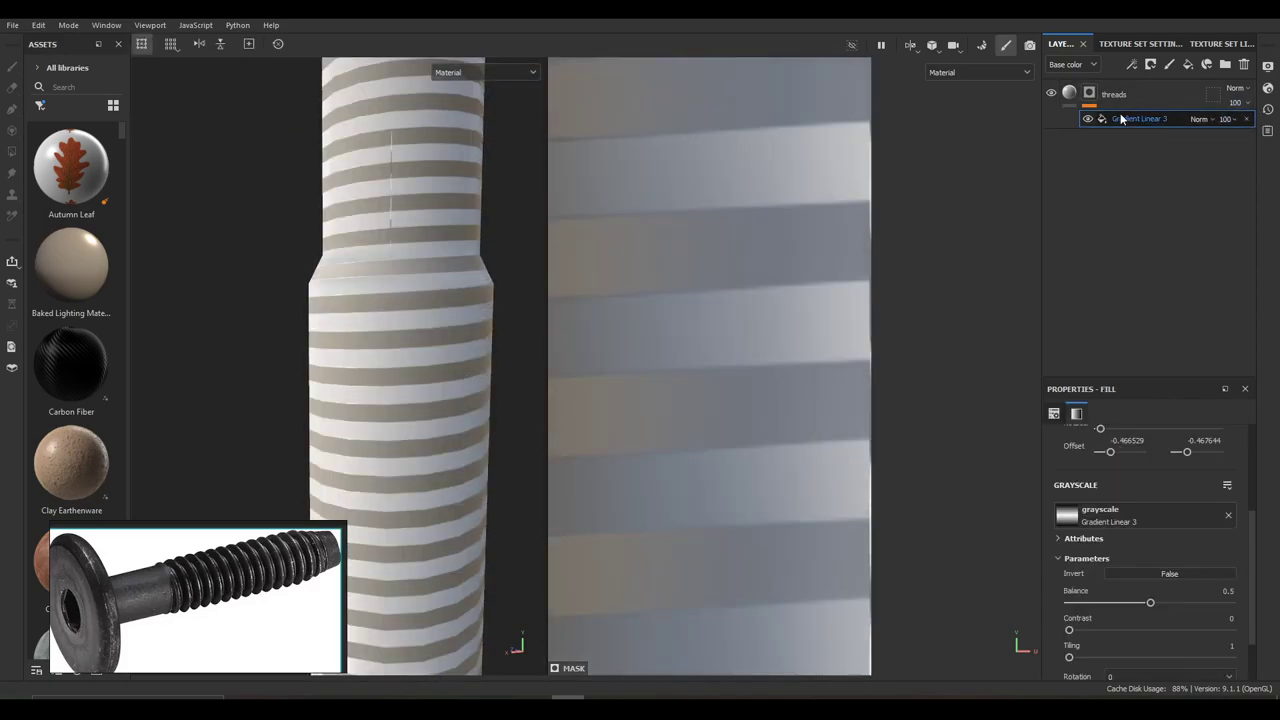
click(1147, 506)
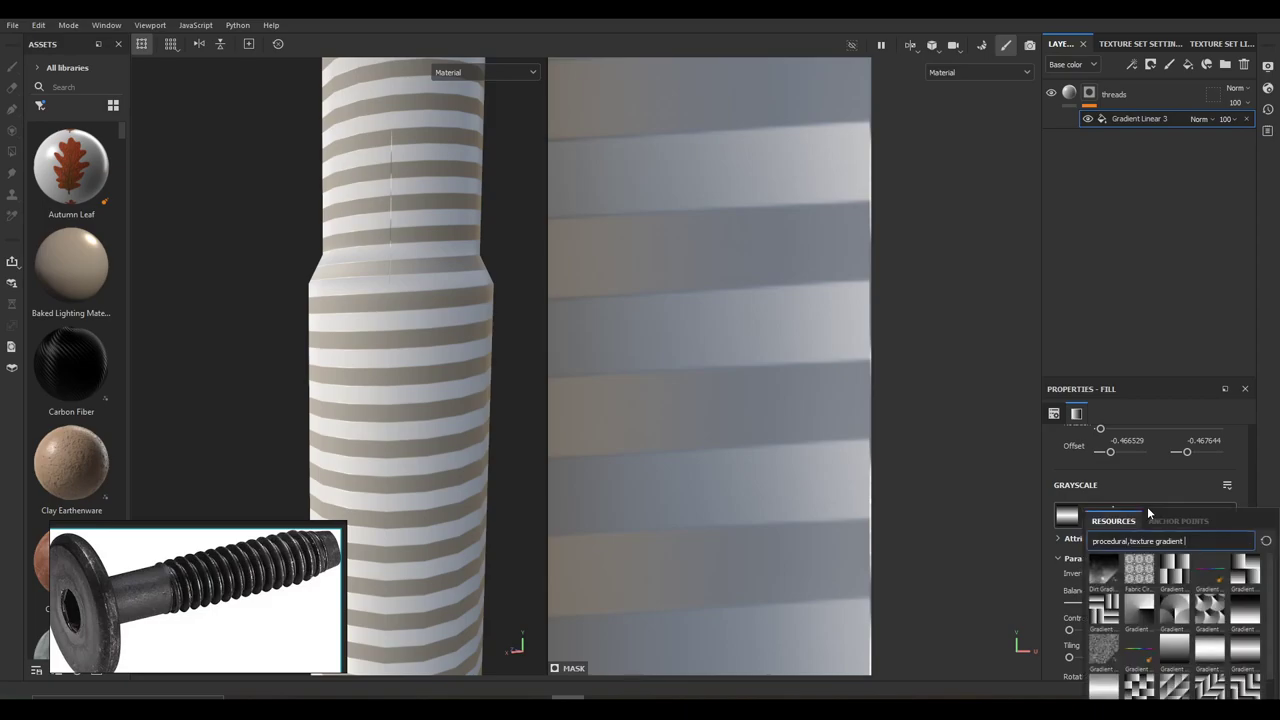
click(1209, 652)
mouse_move(386, 296)
shift+right_down()
mouse_move(414, 346)
mouse_move(492, 341)
shift+right_up()
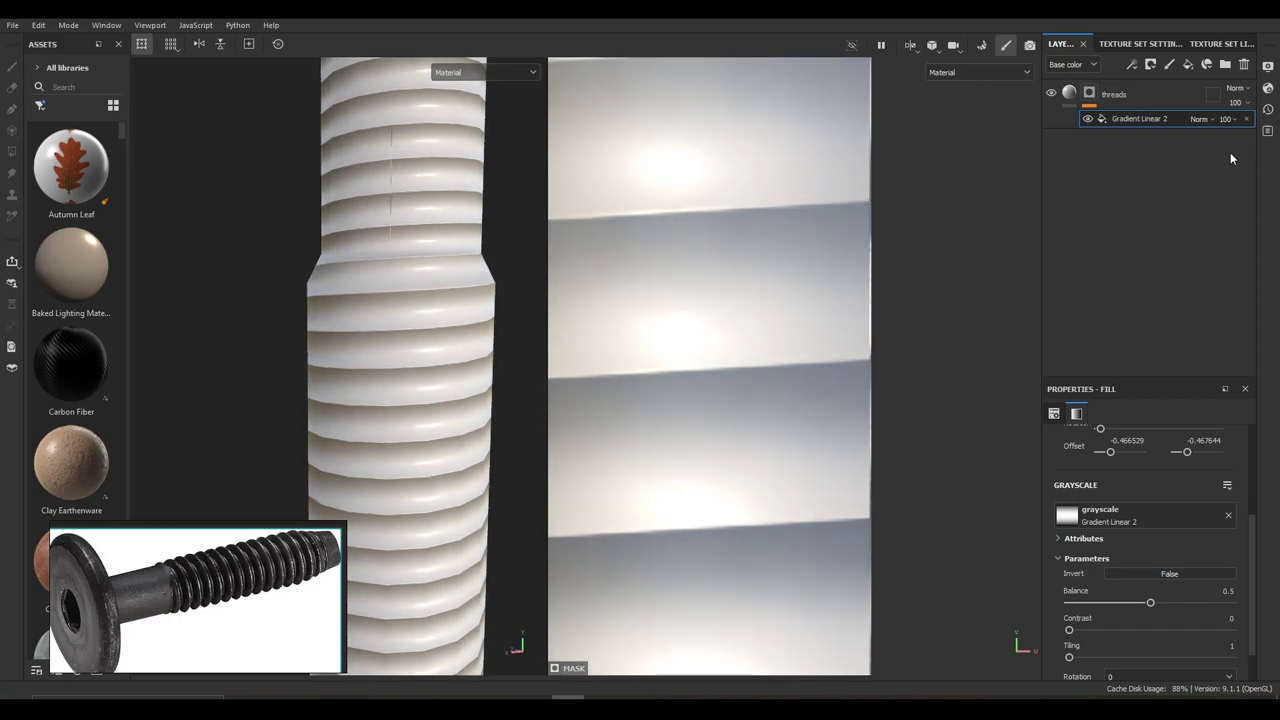
Add a Levels effect above the gradient in the threads mask and raise its input black point to 0.529
right_click(1151, 121)
click(1138, 356)
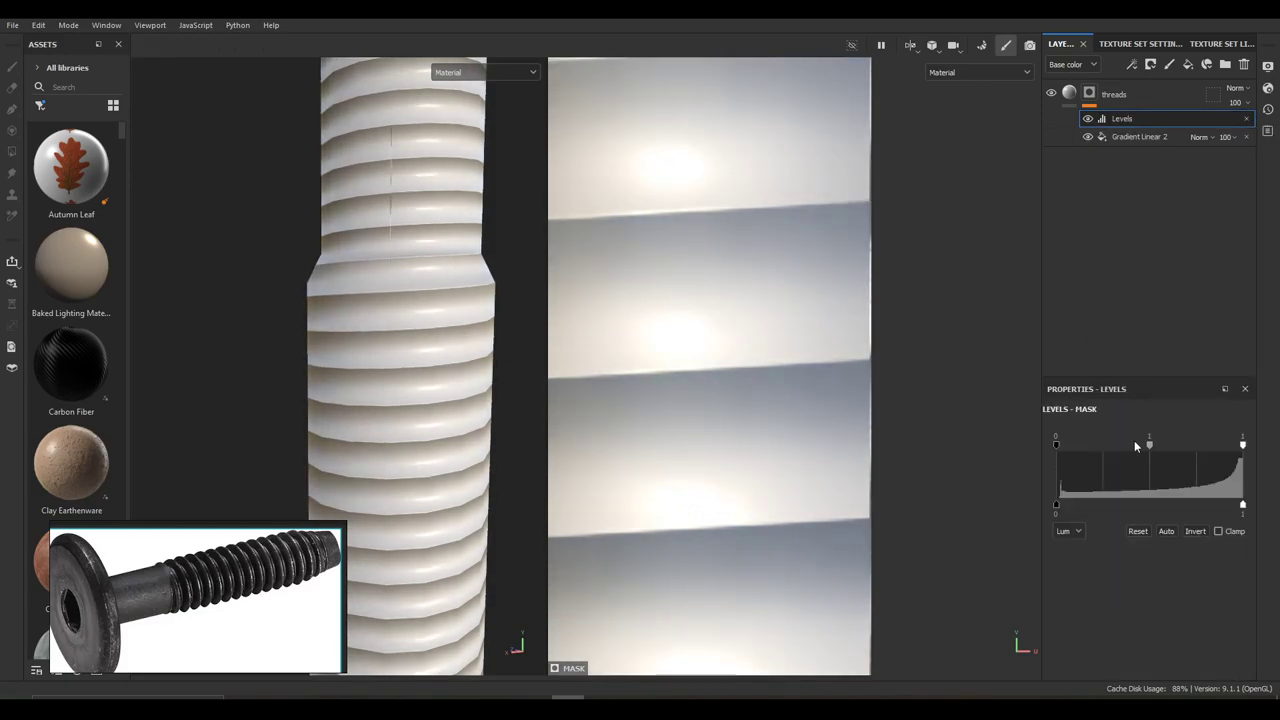
drag(1057, 444, 1157, 452)
mouse_move(525, 352)
alt+mouse_down()
mouse_move(471, 363)
mouse_move(482, 328)
mouse_move(511, 337)
alt+mouse_up()
mouse_move(511, 337)
shift+right_down()
mouse_move(624, 342)
mouse_move(611, 344)
shift+right_up()
scroll(463, 337, up, 4)
alt+drag(463, 336, 374, 325)
alt+middle_drag(374, 325, 437, 325)
mouse_move(437, 325)
alt+mouse_down()
mouse_move(377, 320)
mouse_move(414, 334)
alt+mouse_up()
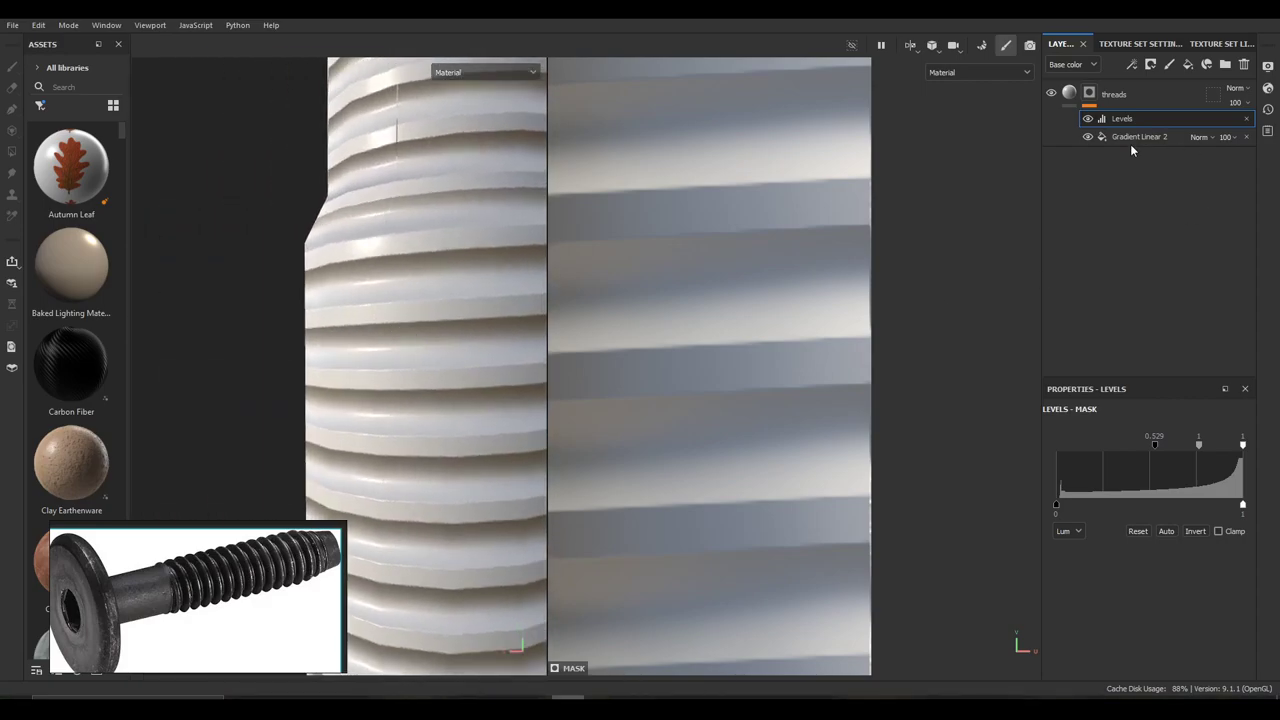
Invert the mask's Levels effect and compare the resulting thread profile along the shank with the reference bolt
click(1195, 532)
scroll(423, 337, down, 3)
alt+drag(423, 337, 463, 347)
shift+right_drag(463, 347, 484, 337)
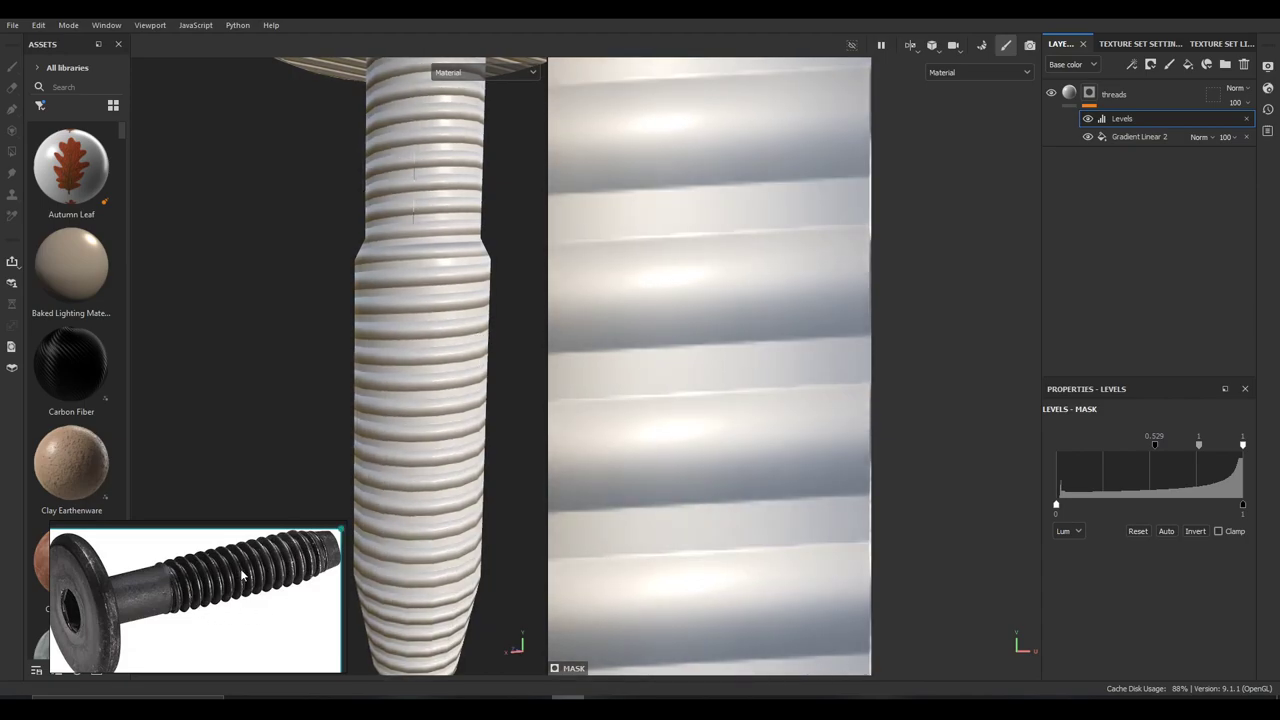
alt+drag(414, 362, 458, 380)
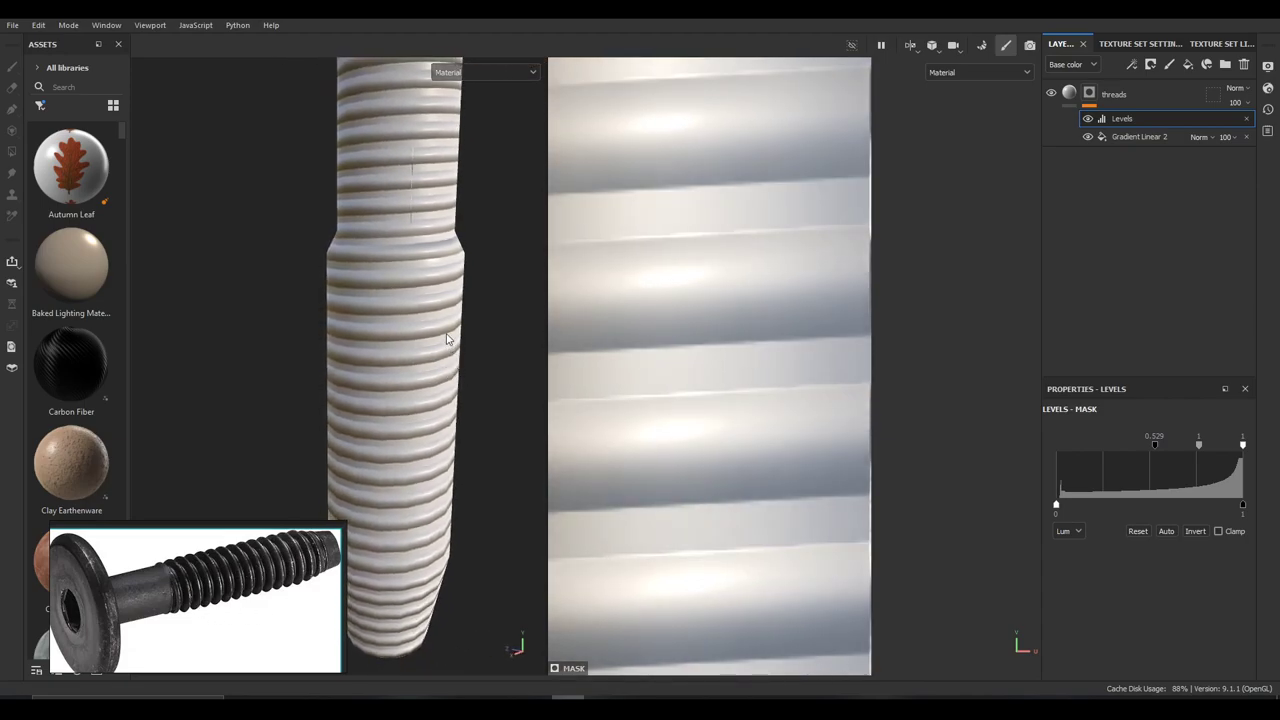
scroll(447, 335, down, 1)
scroll(447, 335, up, 2)
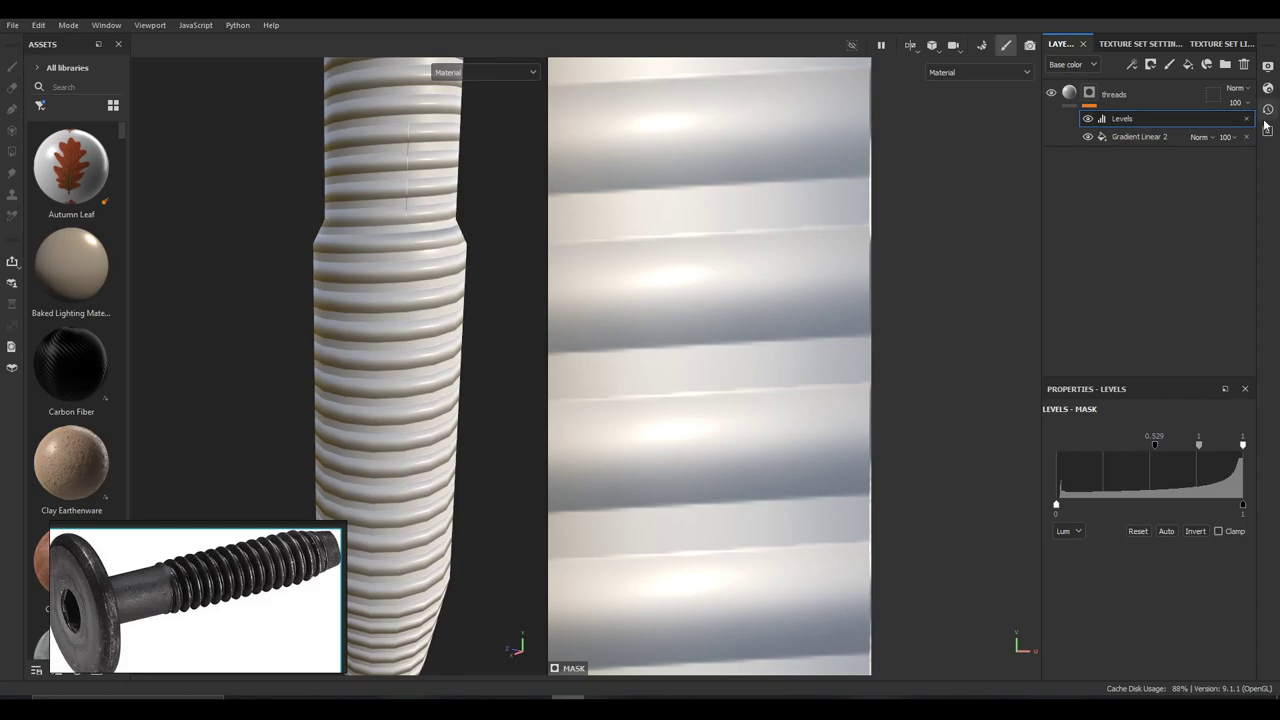
Hide the Levels effect and change the mask's grayscale texture to Gradient Linear 3
click(1141, 138)
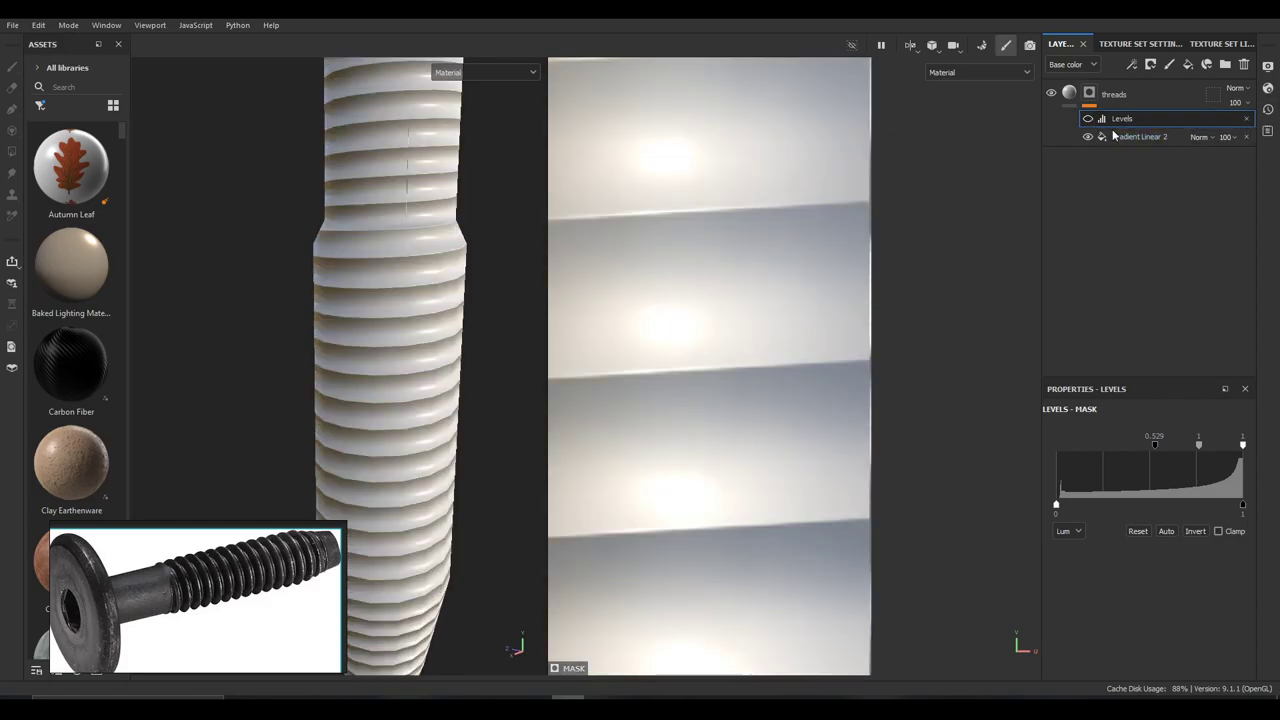
click(1180, 524)
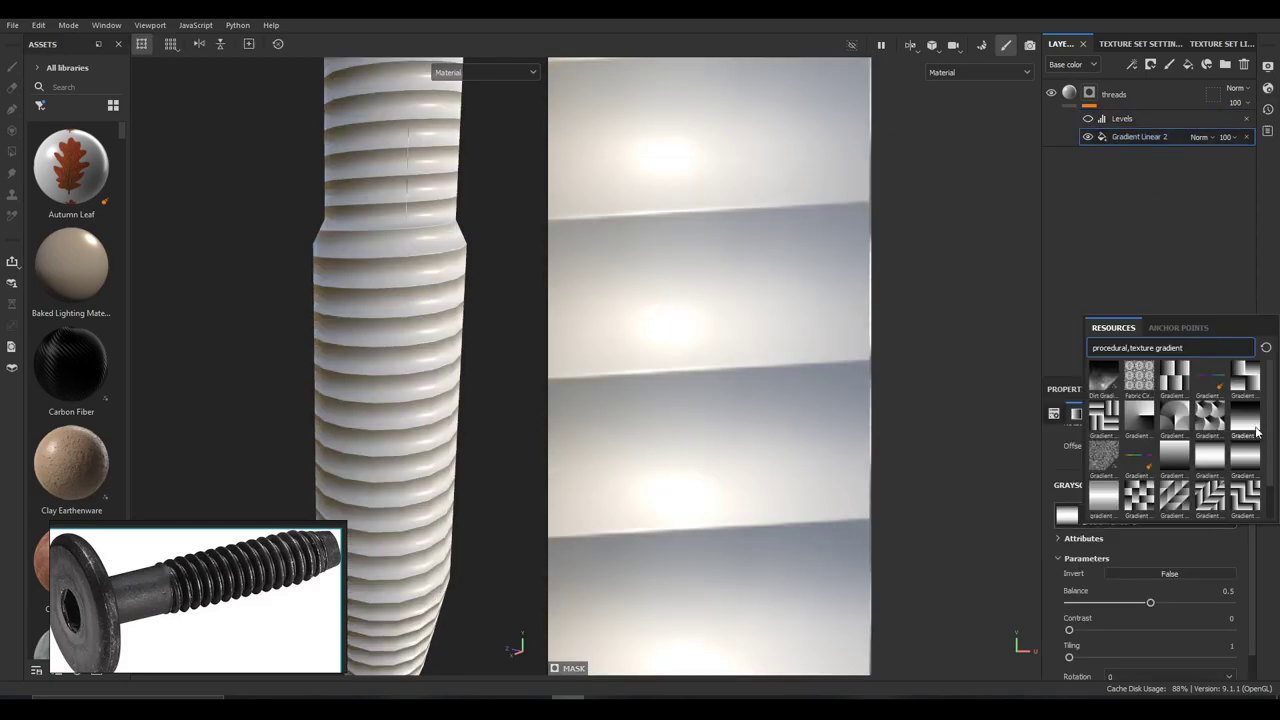
click(1245, 458)
Add a Blur filter directly above the gradient in the threads mask and set its intensity to 1.11
right_click(1146, 142)
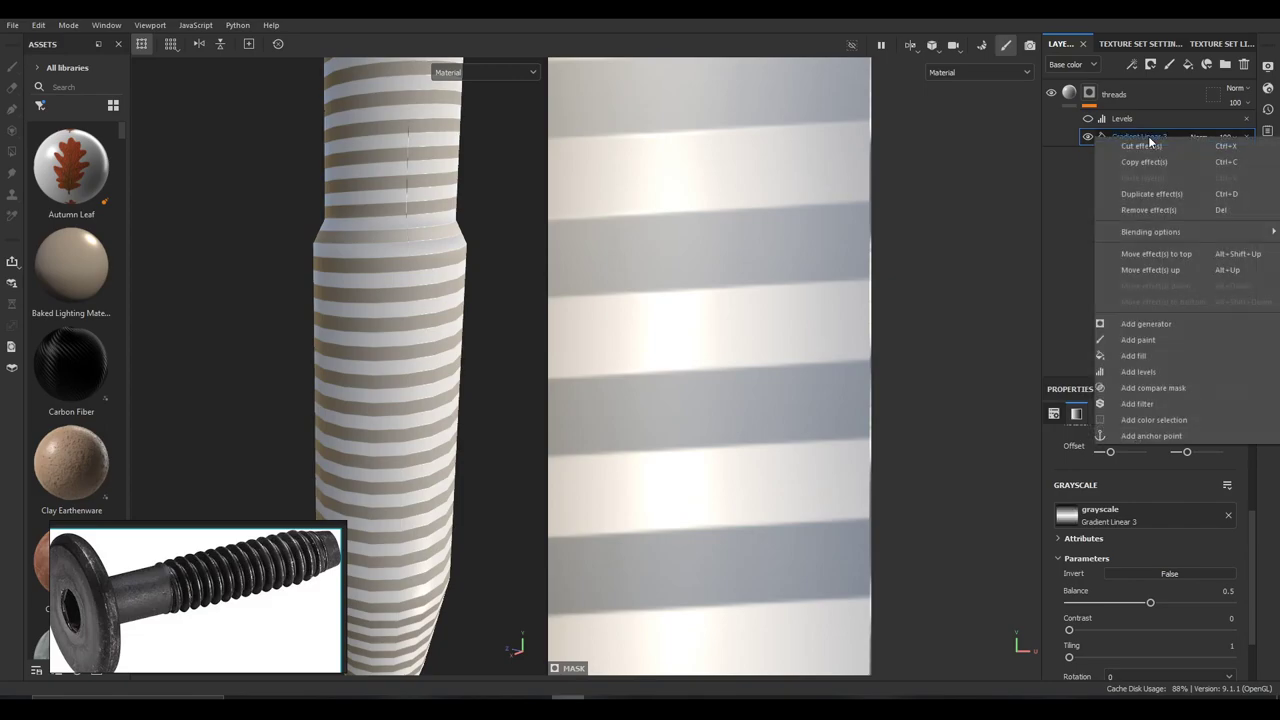
click(1177, 403)
click(1176, 446)
click(1212, 489)
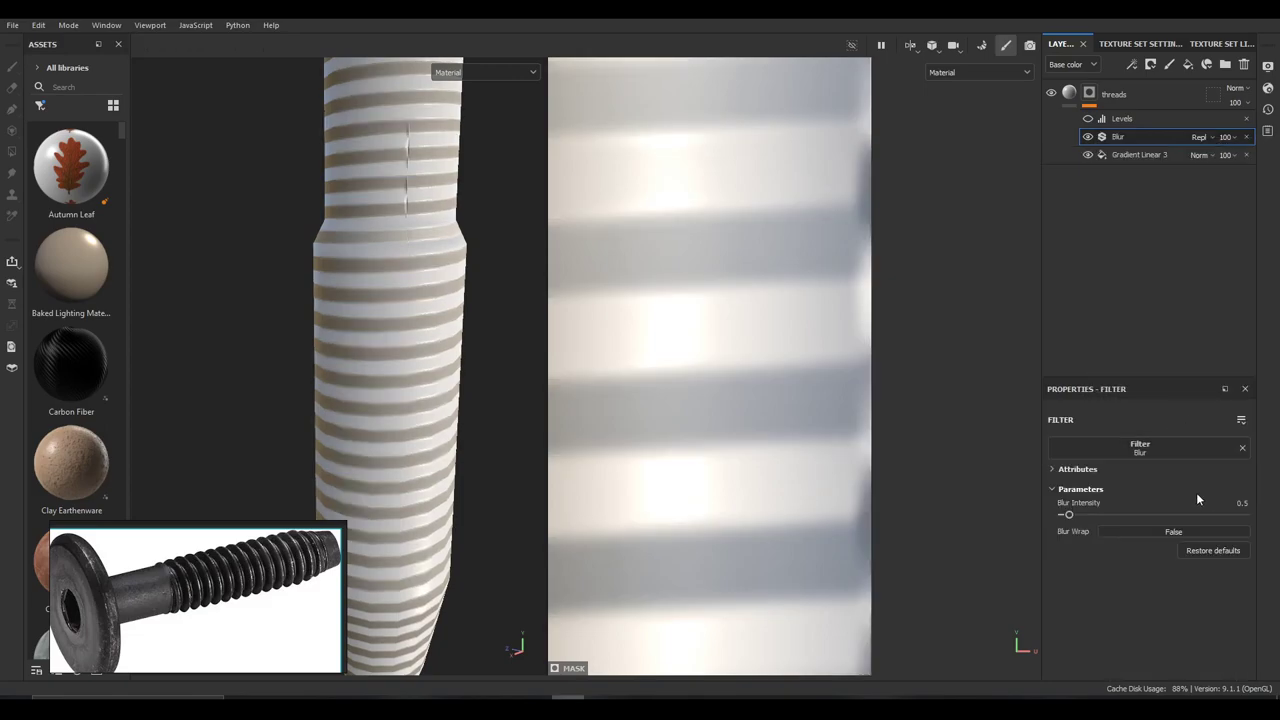
drag(1069, 516, 1075, 518)
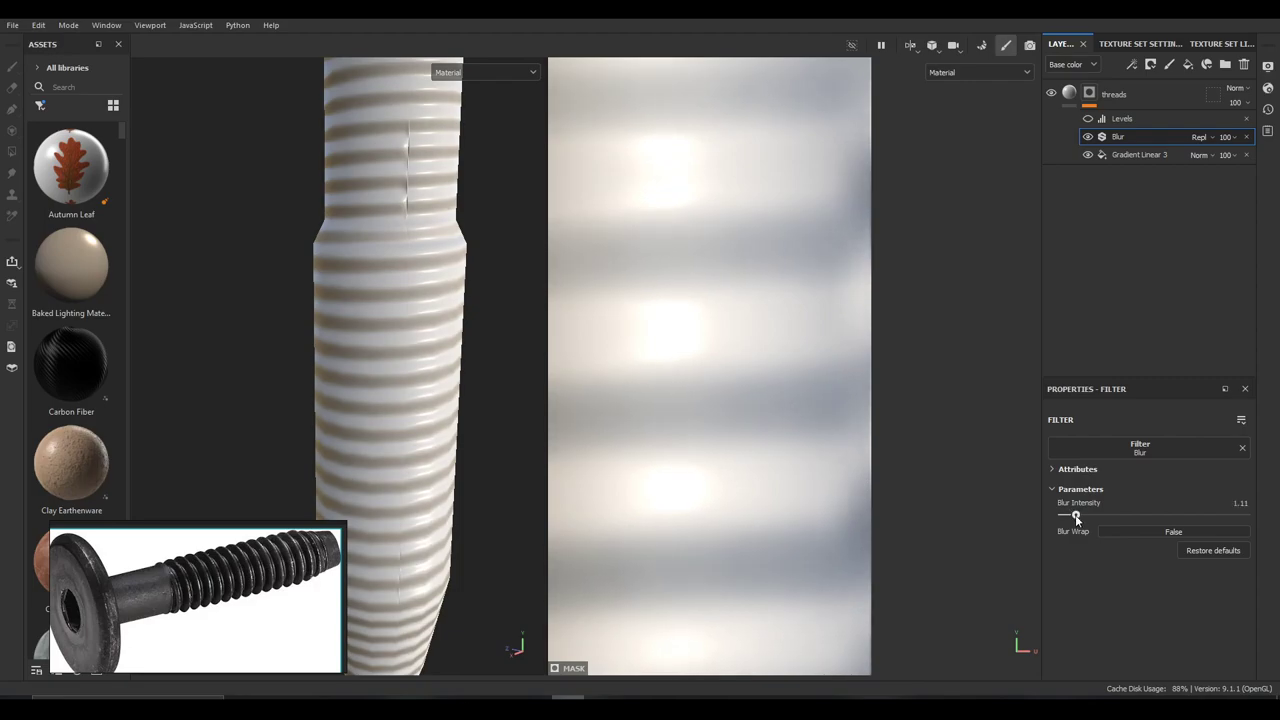
Show the Levels effect again, lower its input black point to 0.282, and check the threads along the bolt
click(1088, 118)
click(1137, 117)
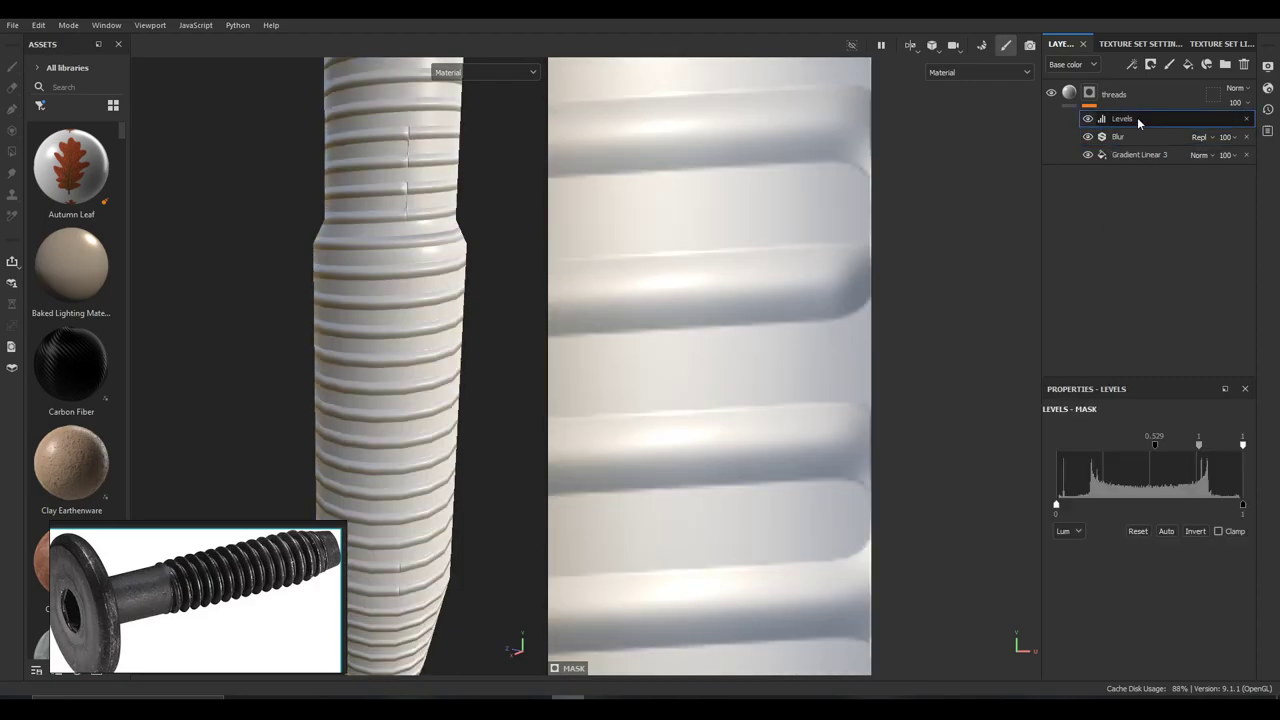
drag(1155, 445, 1108, 449)
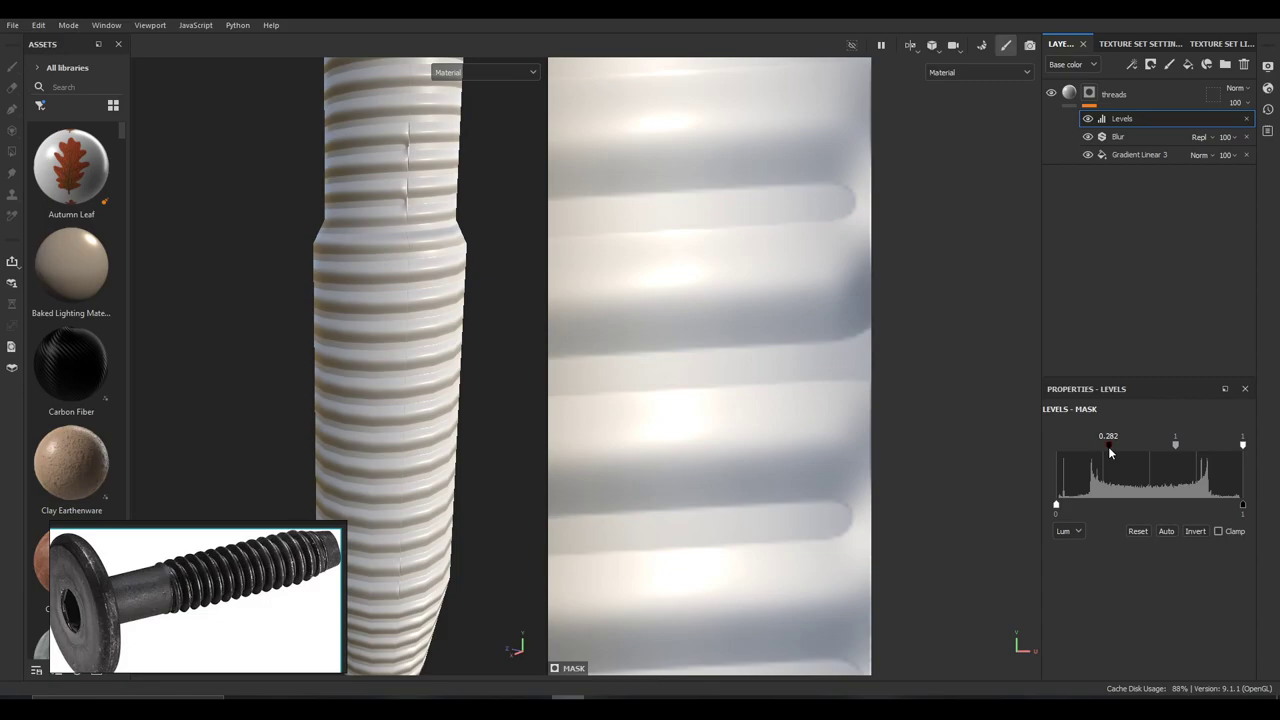
scroll(436, 425, down, 2)
alt+drag(451, 443, 429, 391)
alt+middle_drag(422, 424, 416, 354)
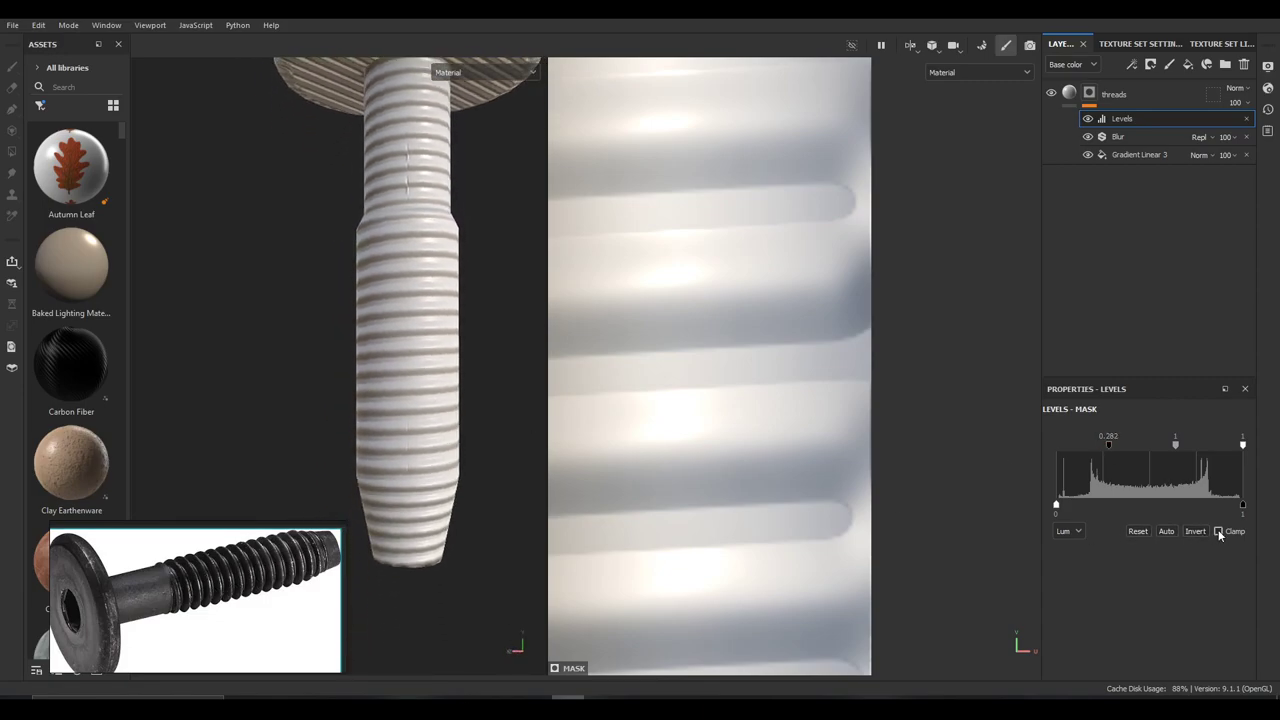
Add a second Blur filter above the Levels effect in the threads mask and set its intensity to 0
click(1118, 136)
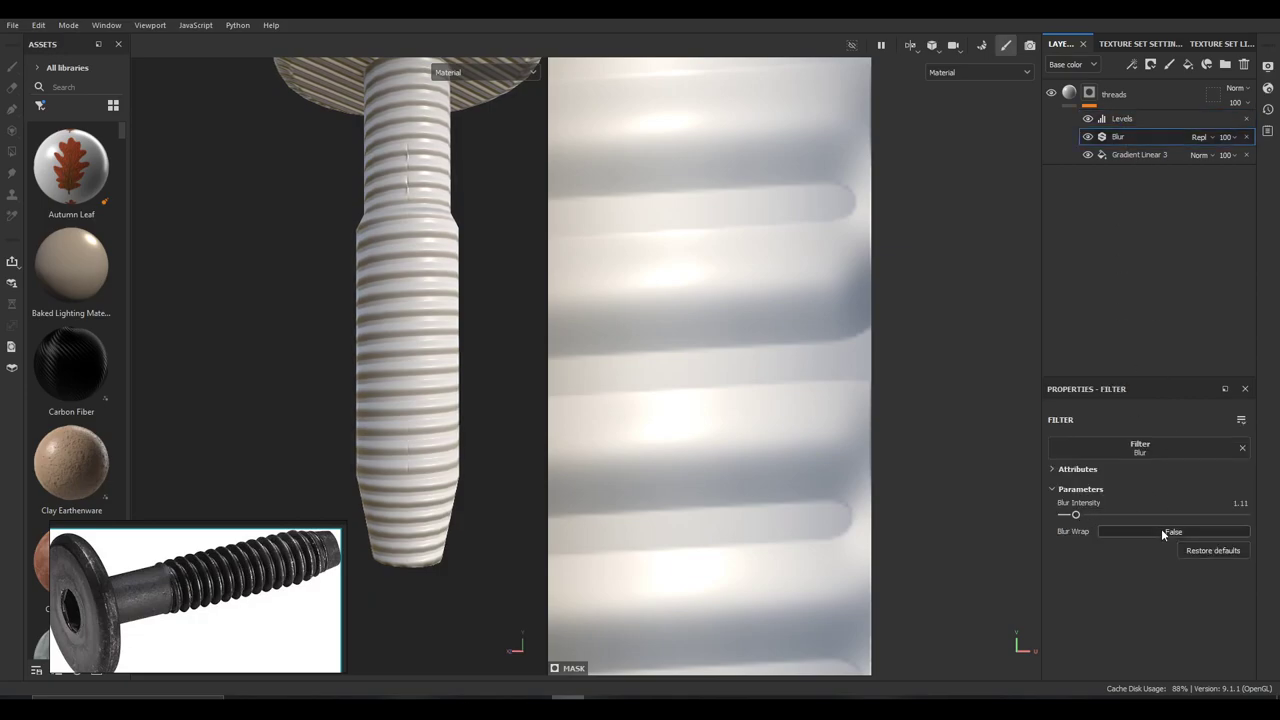
click(1138, 121)
right_click(1134, 119)
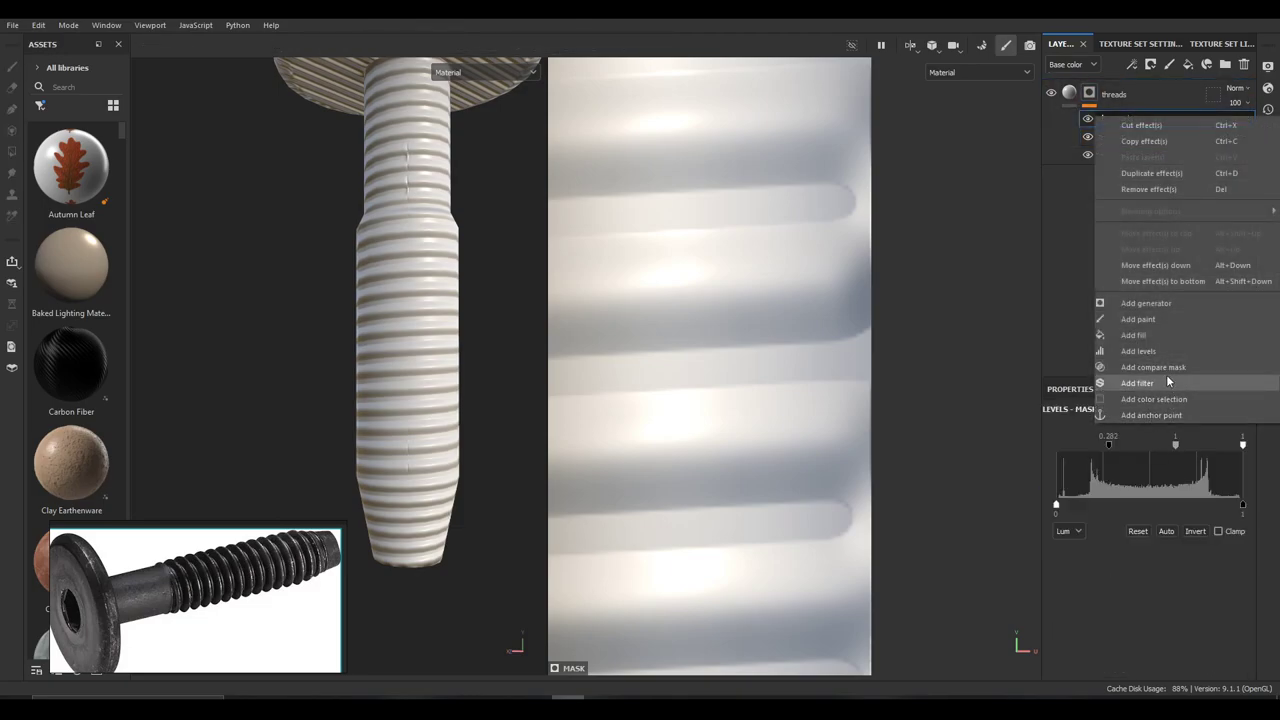
click(1166, 382)
click(1190, 448)
click(1212, 486)
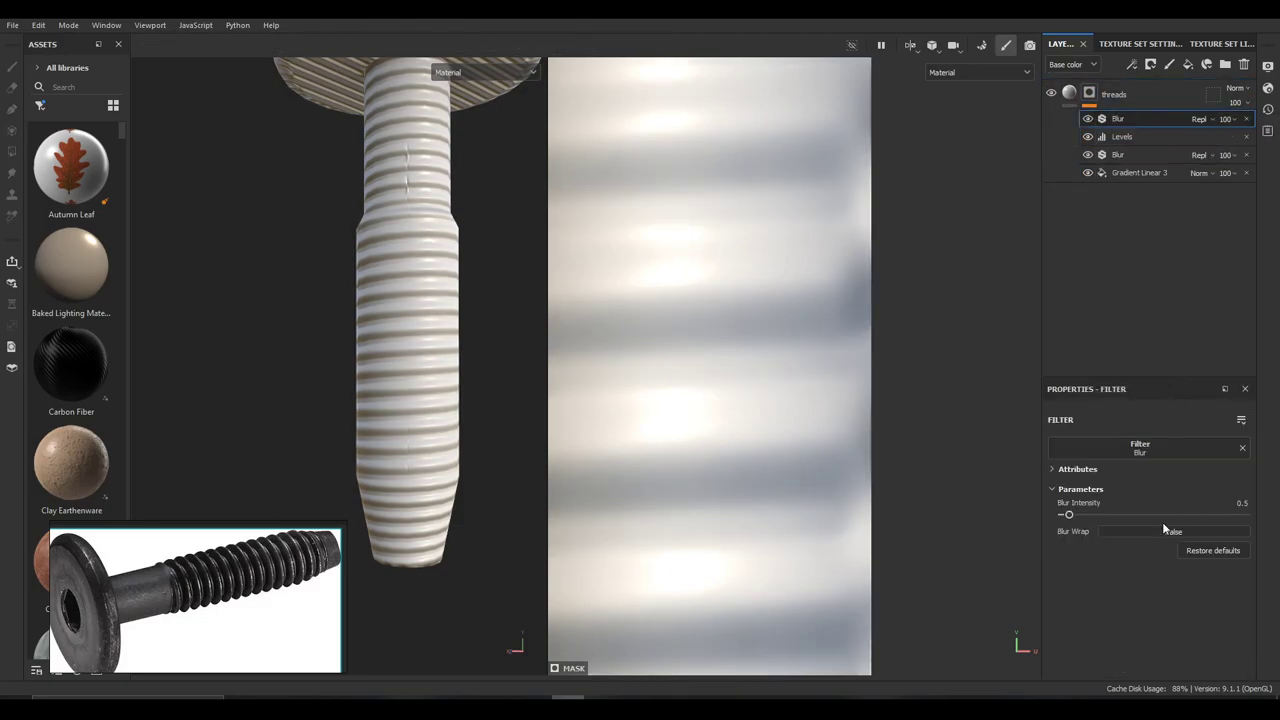
drag(1068, 514, 1038, 511)
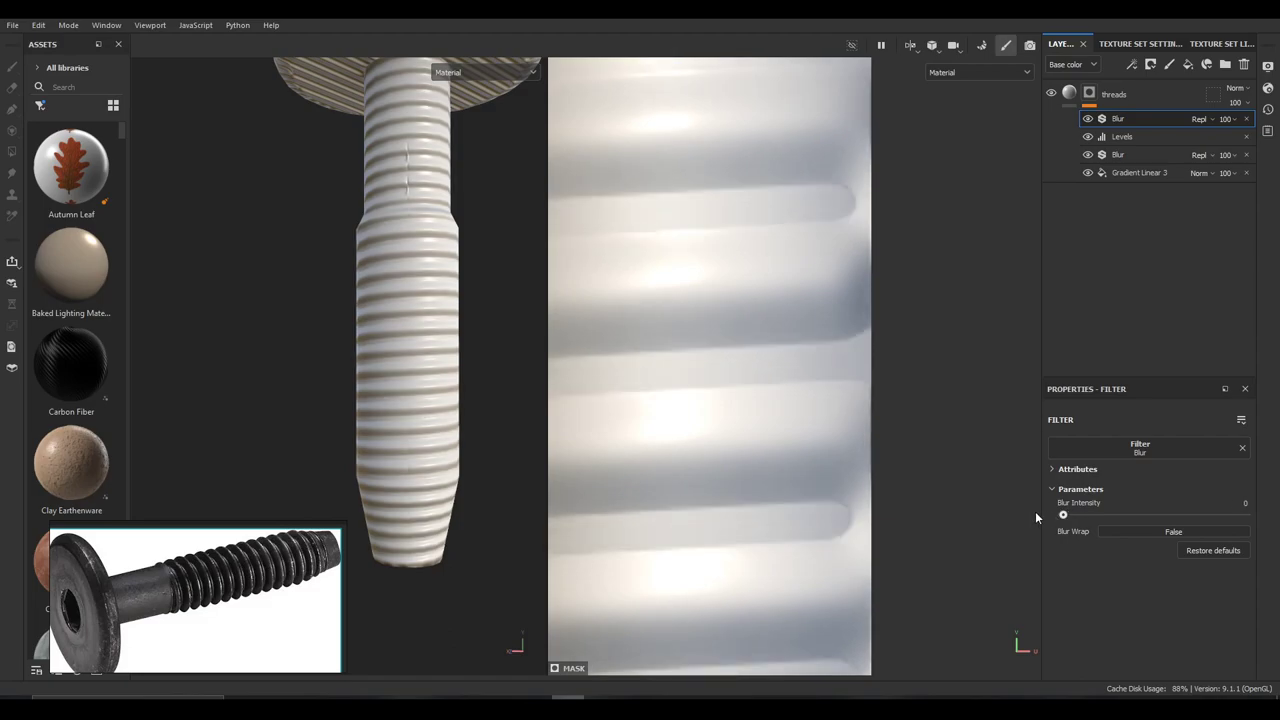
Hide the upper Blur and the Levels effects in the threads mask to examine the shank's seam up close
scroll(357, 480, up, 5)
alt+drag(437, 465, 439, 389)
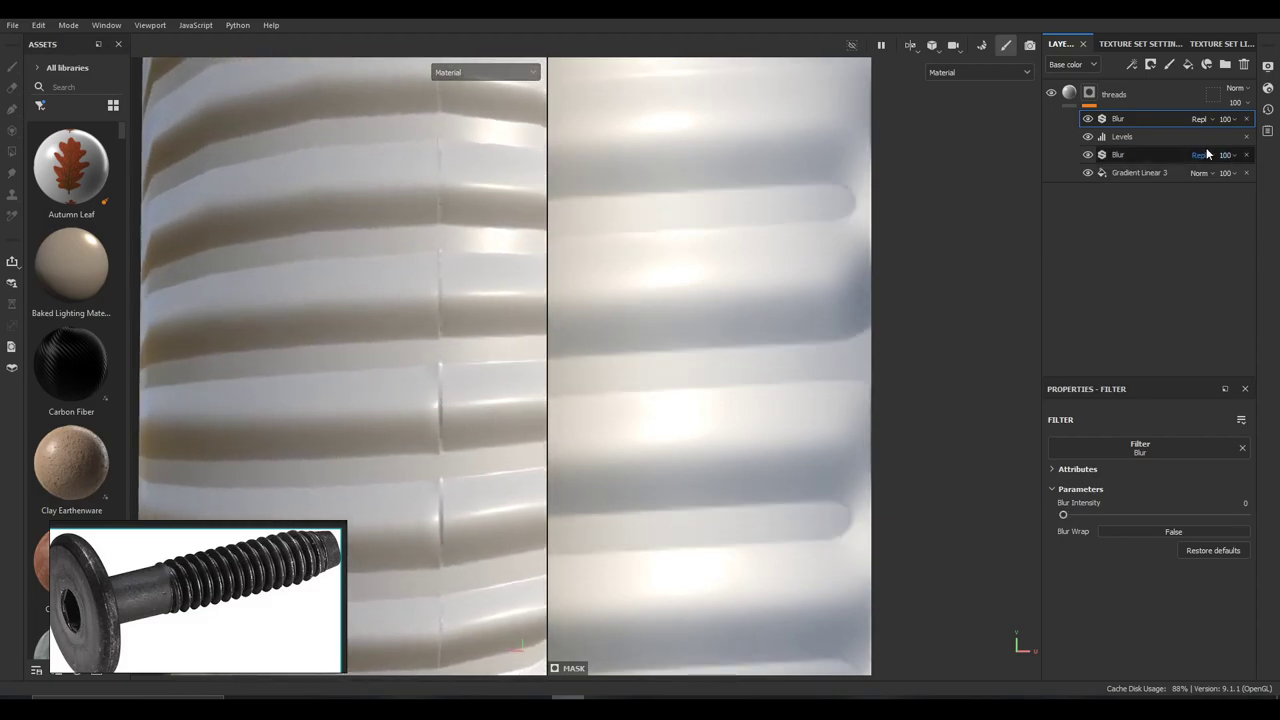
click(1088, 137)
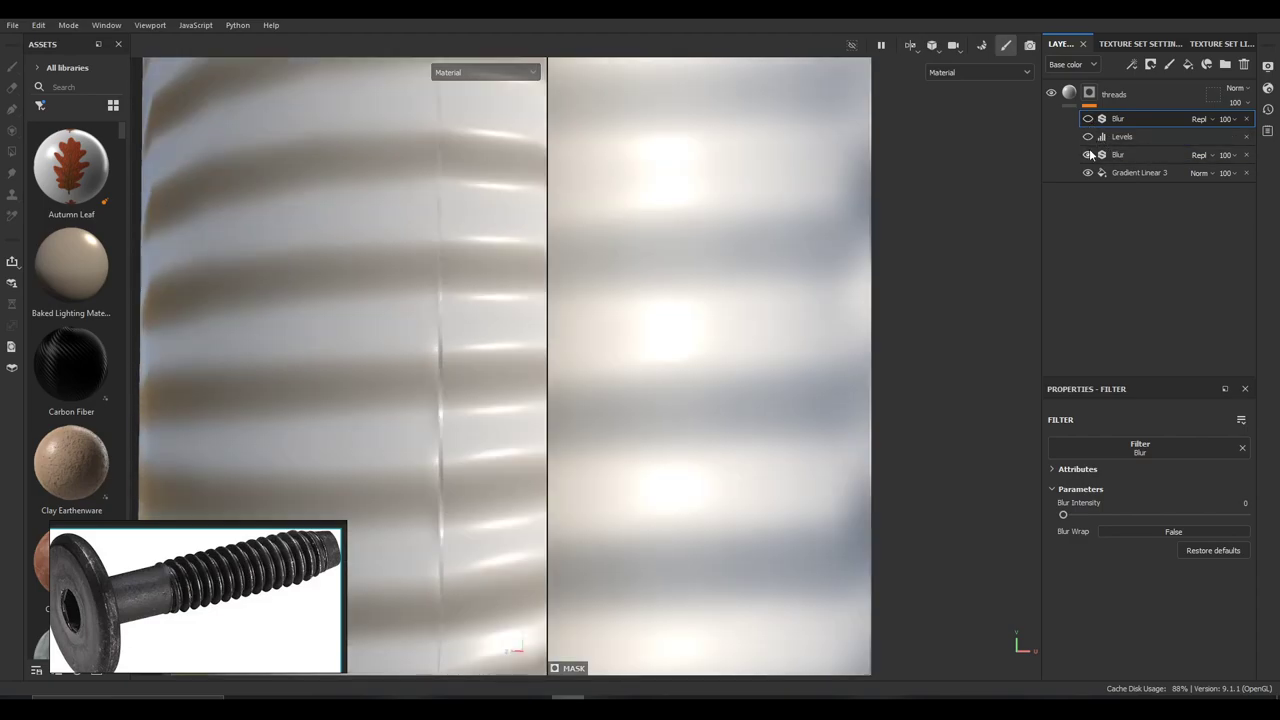
Hide the lower Blur filter and turn on the Levels effect in the threads mask
click(1089, 154)
click(1088, 137)
scroll(450, 250, down, 4)
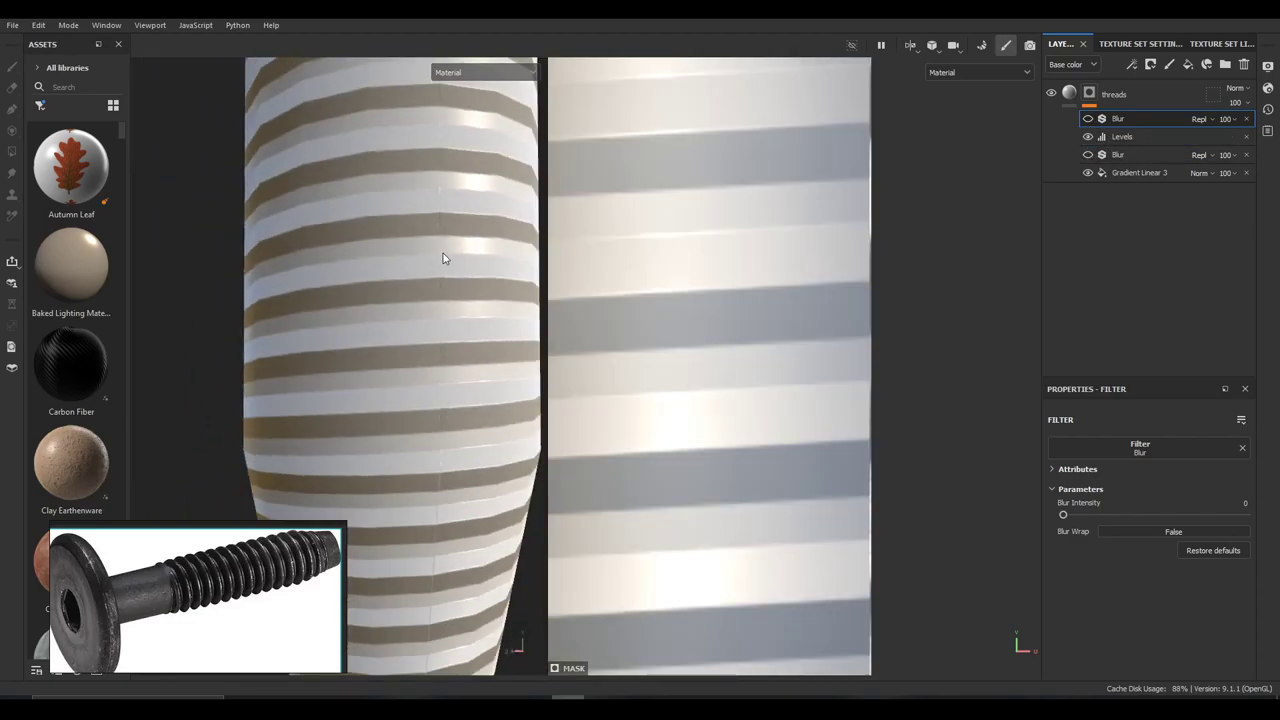
alt+drag(454, 260, 487, 318)
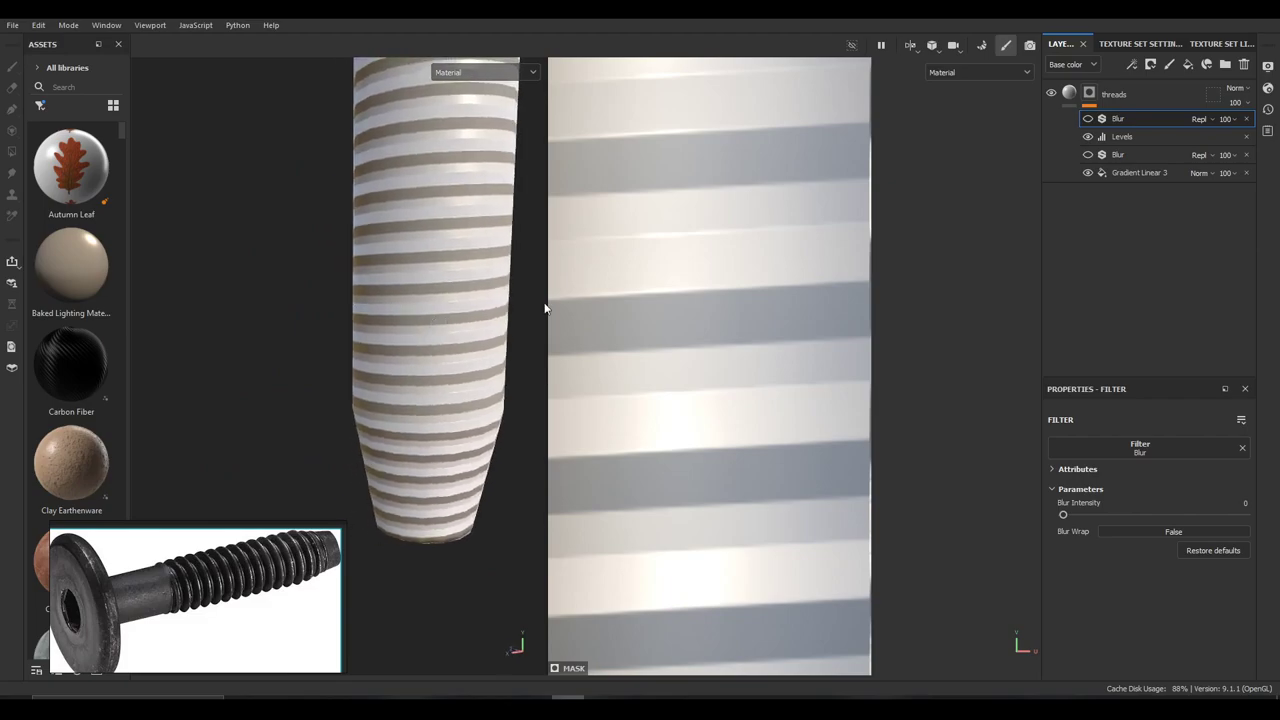
Turn the lower Blur filter of the threads mask back on and set its intensity to 1.11
click(1089, 154)
click(1089, 155)
click(1090, 155)
click(1150, 155)
drag(1063, 515, 1075, 515)
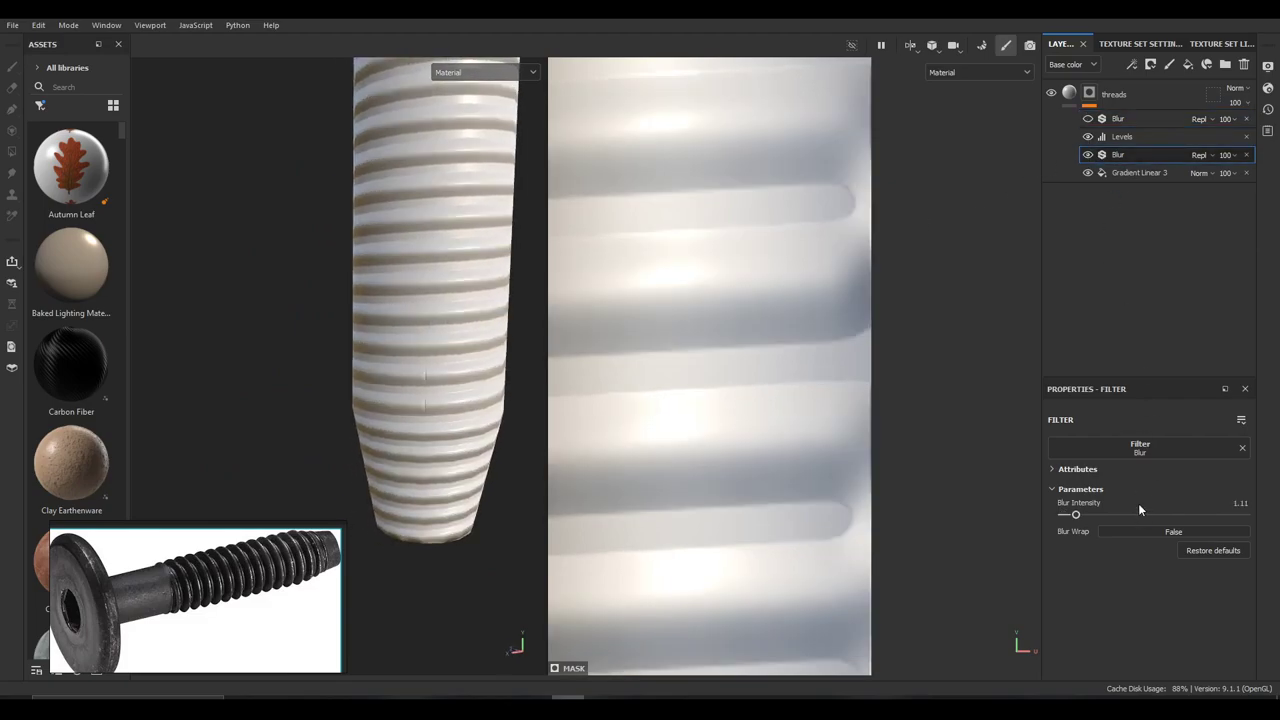
Delete the lower Blur filter from the threads mask and replace the fill's gradient with Gradient Linear 2
scroll(700, 278, down, 10)
middle_drag(717, 284, 905, 208)
scroll(823, 423, down, 5)
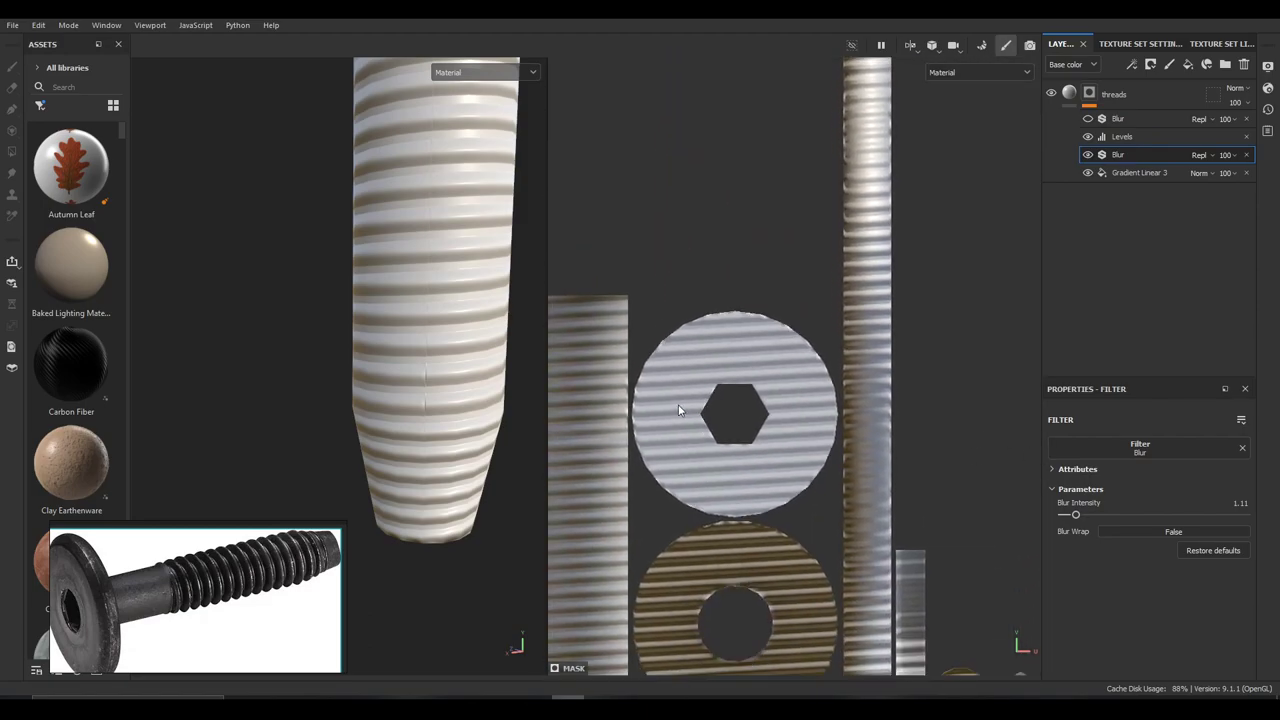
scroll(770, 418, down, 2)
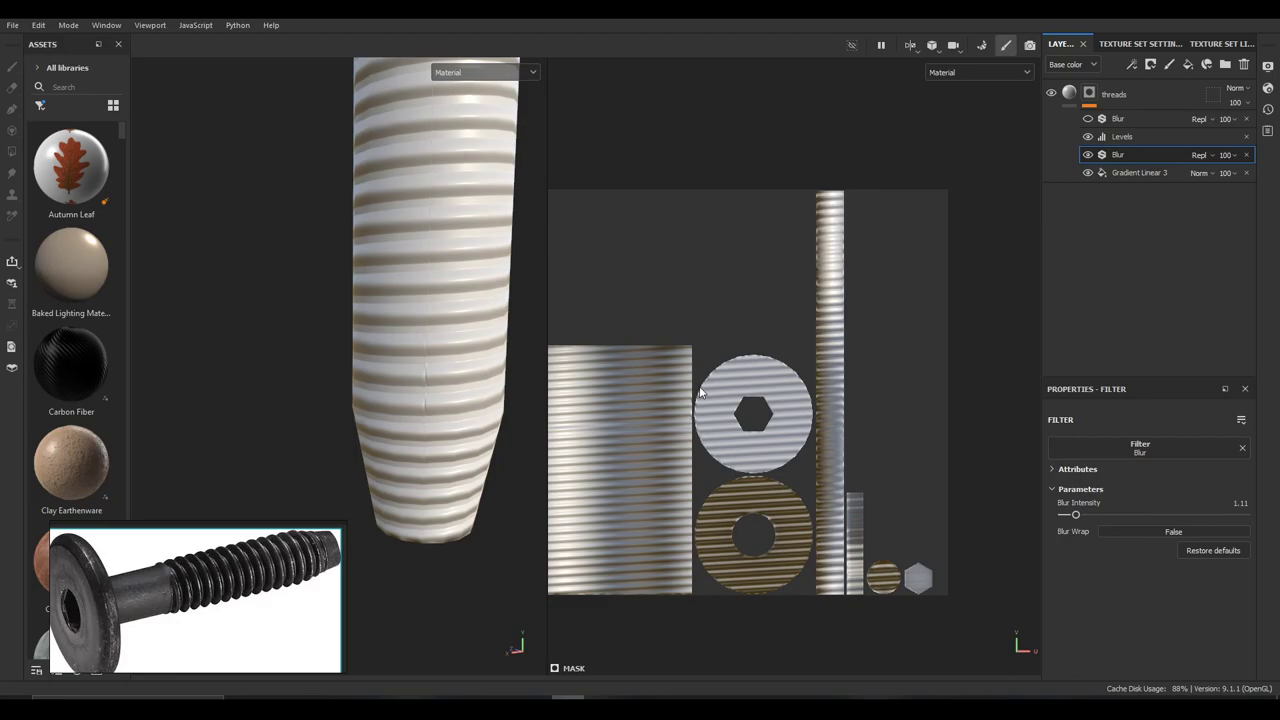
scroll(700, 393, up, 3)
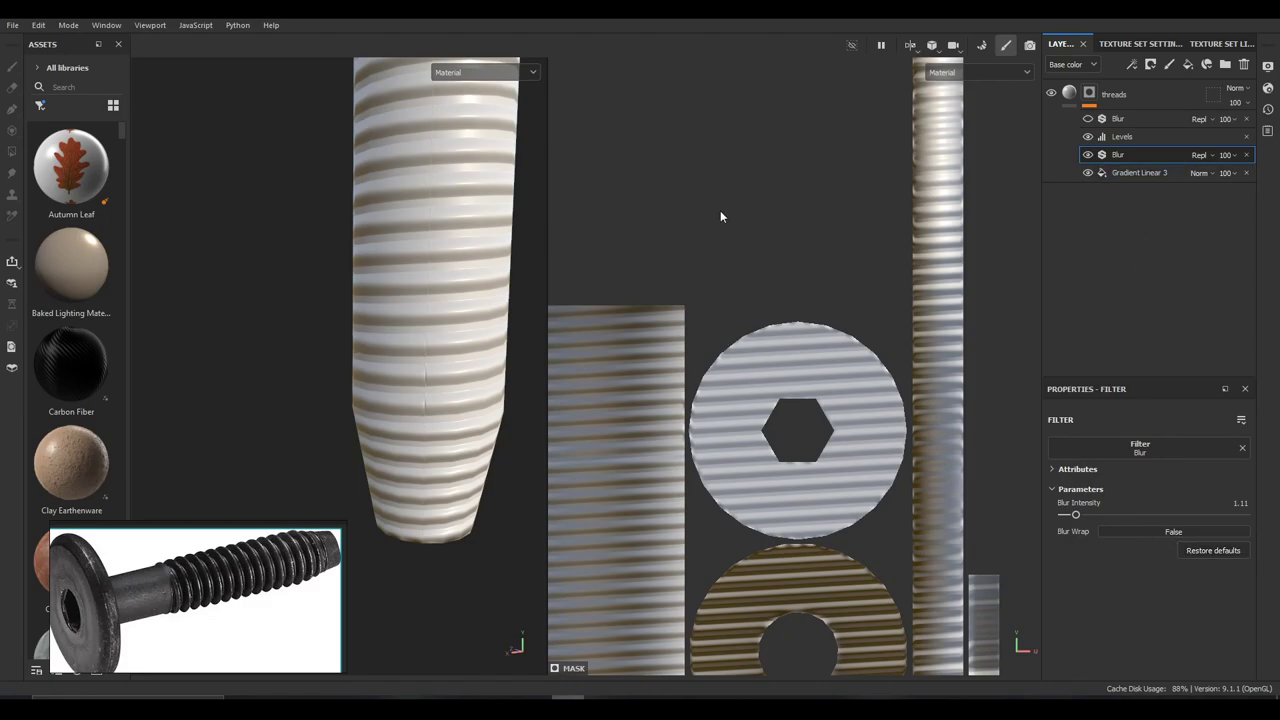
click(1247, 155)
click(1185, 526)
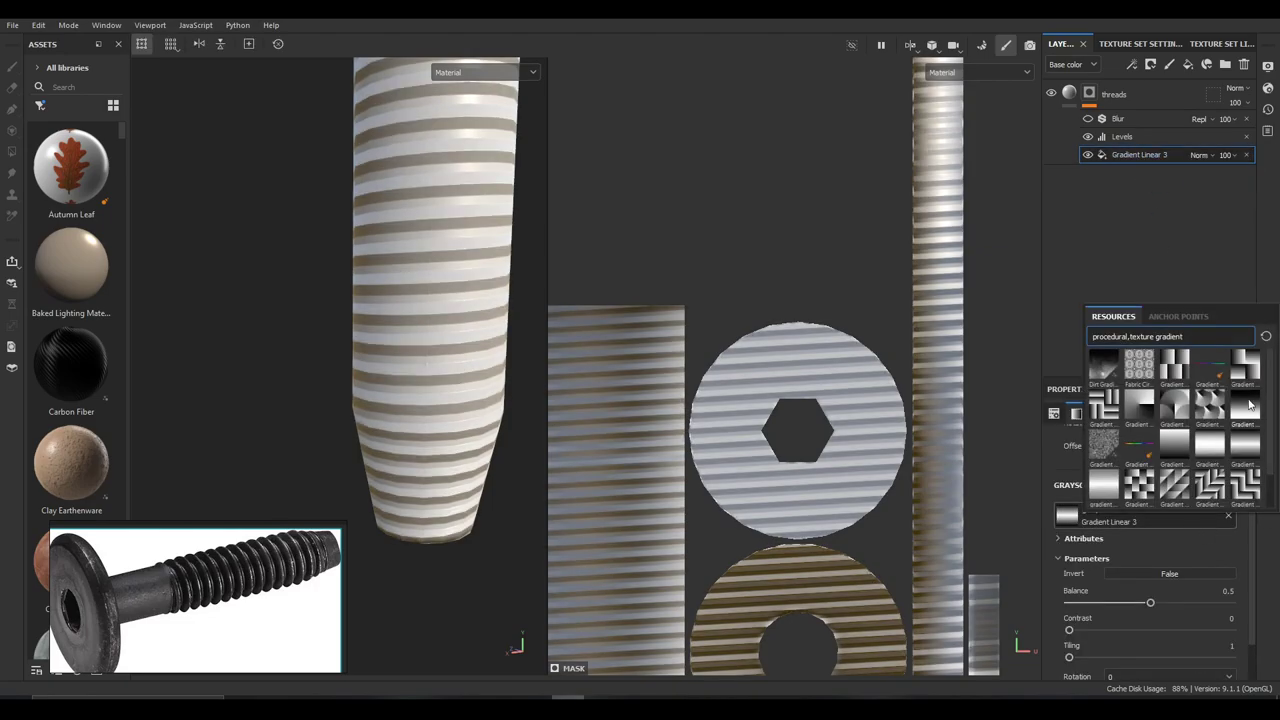
click(1222, 450)
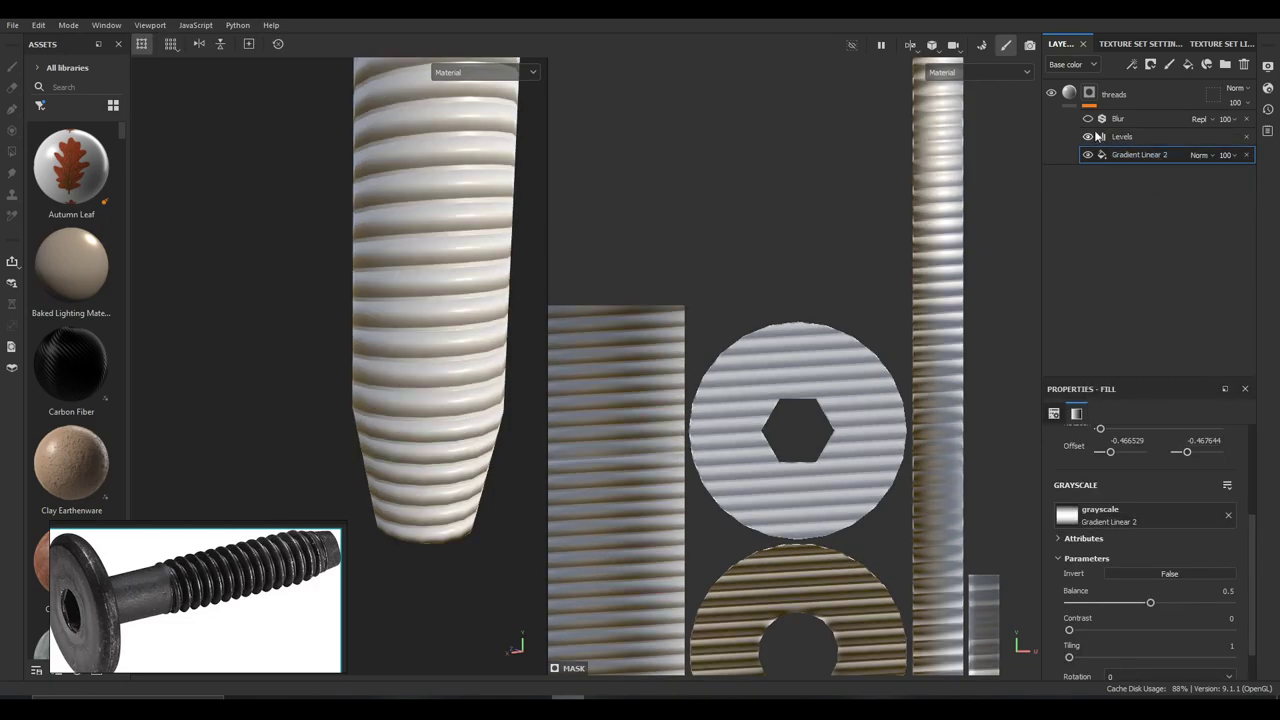
Adjust the mask's Levels input, setting the black point to 0.429 and the midtones to about 1.563
click(1122, 136)
drag(1105, 445, 1136, 450)
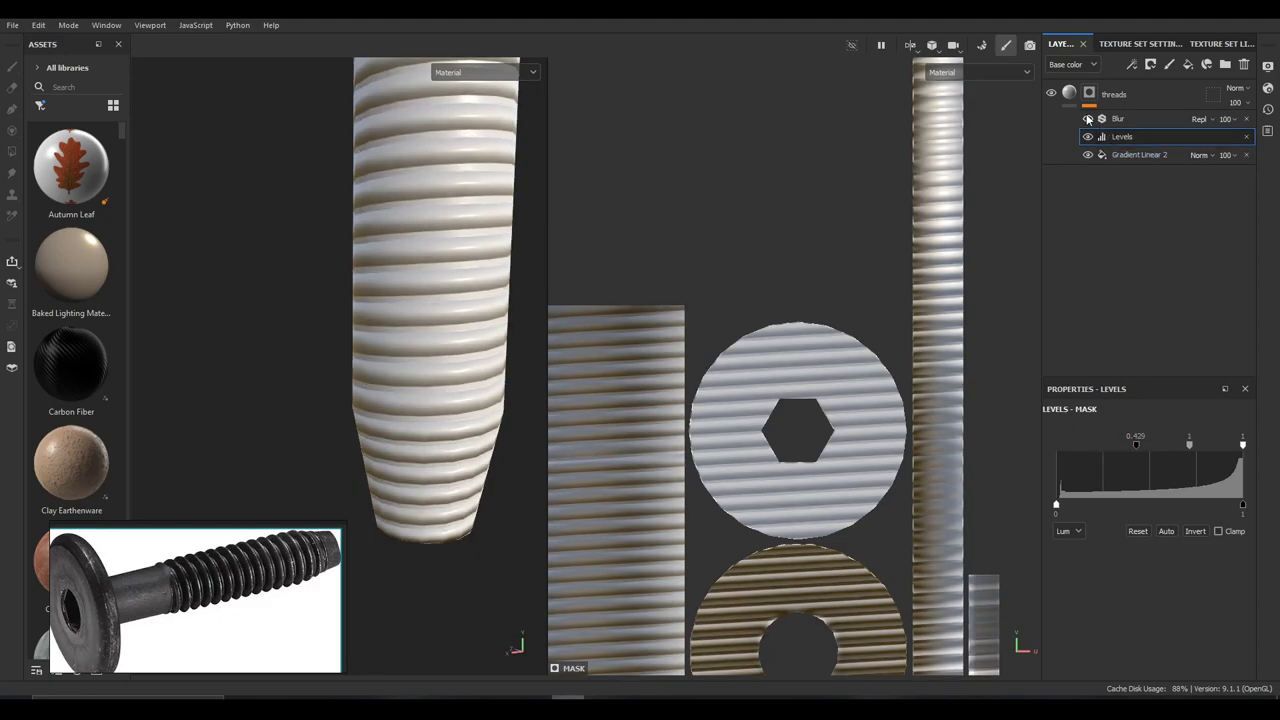
mouse_move(1186, 448)
mouse_down()
mouse_move(1176, 442)
mouse_move(1201, 443)
mouse_move(1190, 445)
mouse_up()
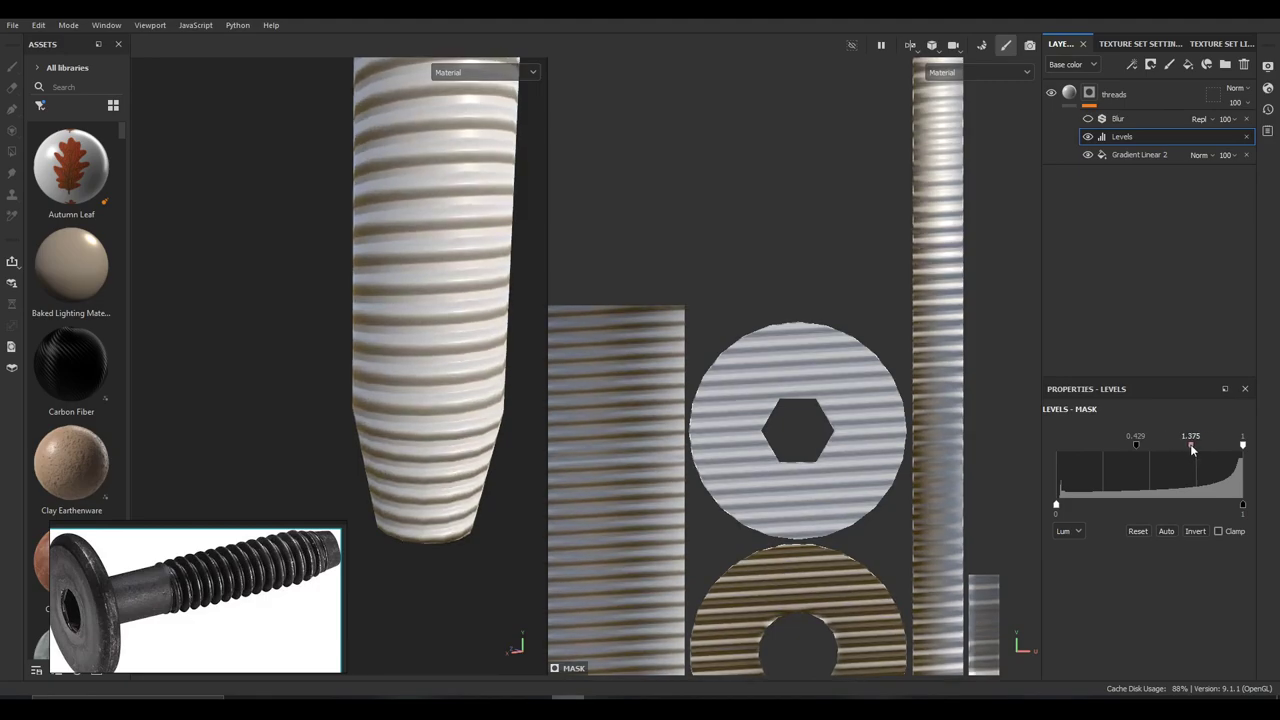
Turn on the remaining Blur filter in the threads mask and inspect the softened threads on the bolt
alt+right_drag(434, 267, 477, 286)
alt+drag(477, 286, 491, 300)
alt+middle_drag(491, 300, 463, 327)
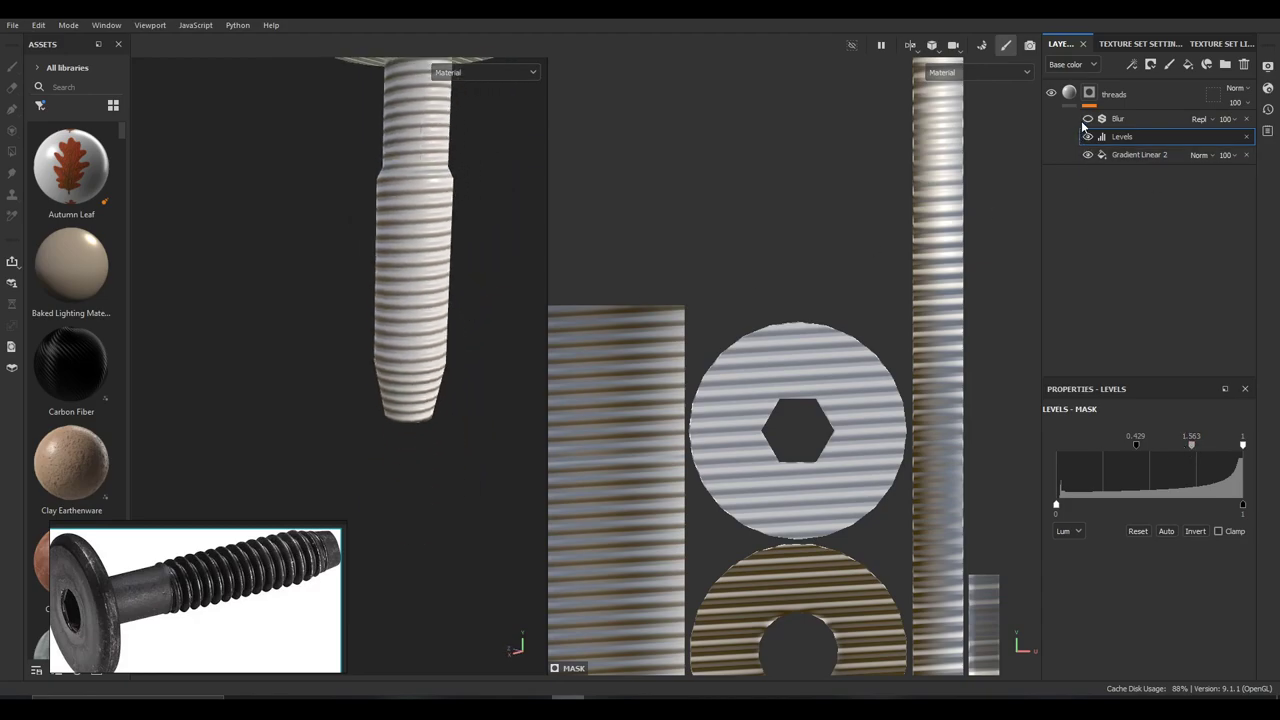
scroll(457, 337, up, 5)
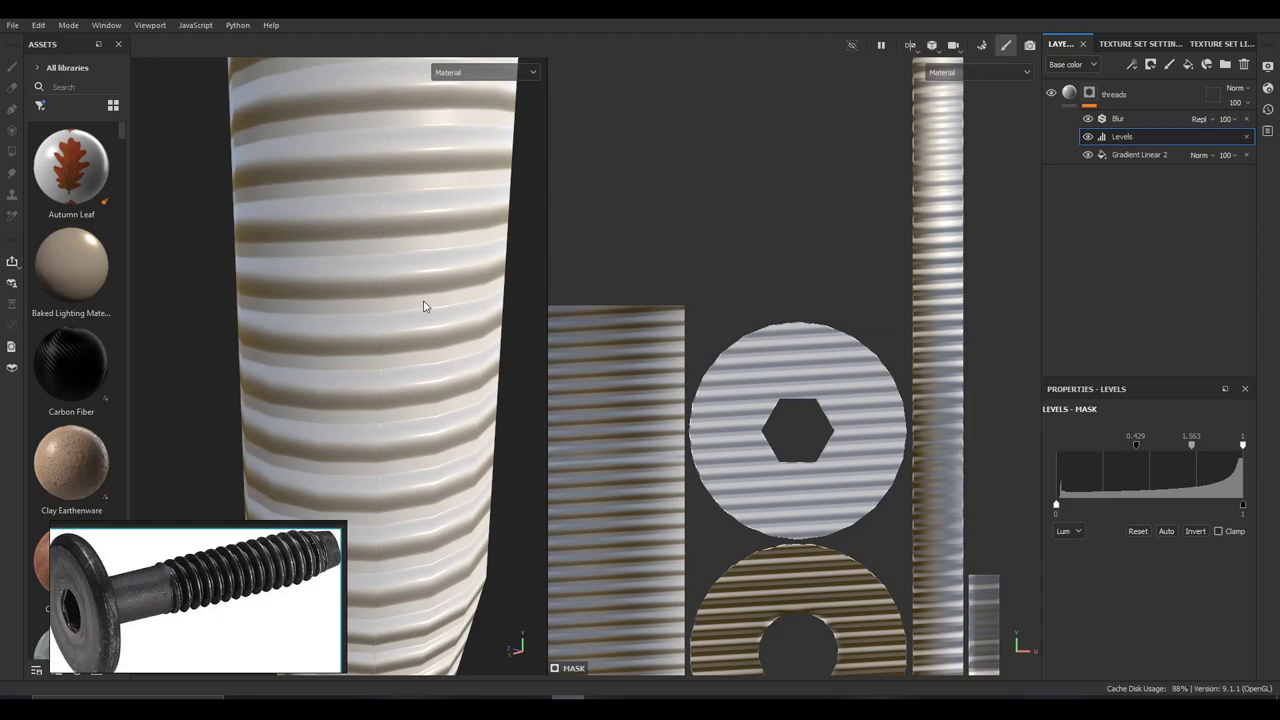
scroll(423, 303, down, 5)
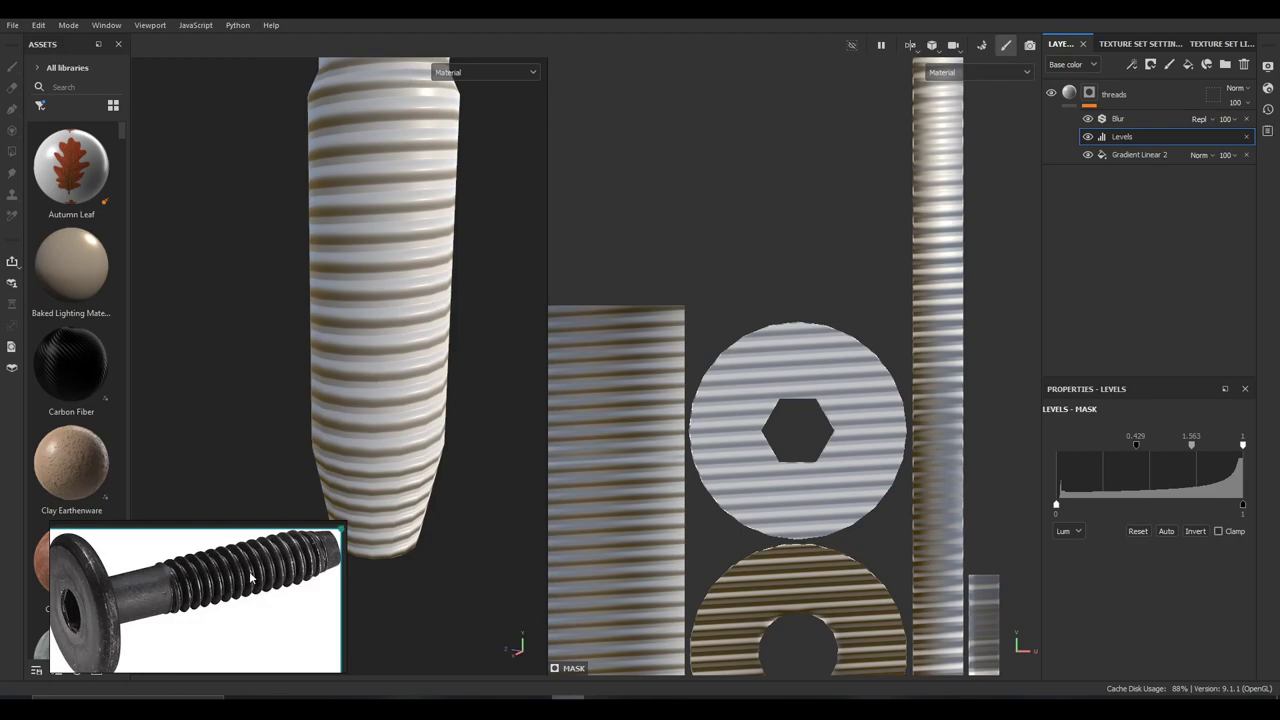
Set the height of the threads fill layer to -0.7759
click(1069, 93)
drag(1074, 622, 1066, 626)
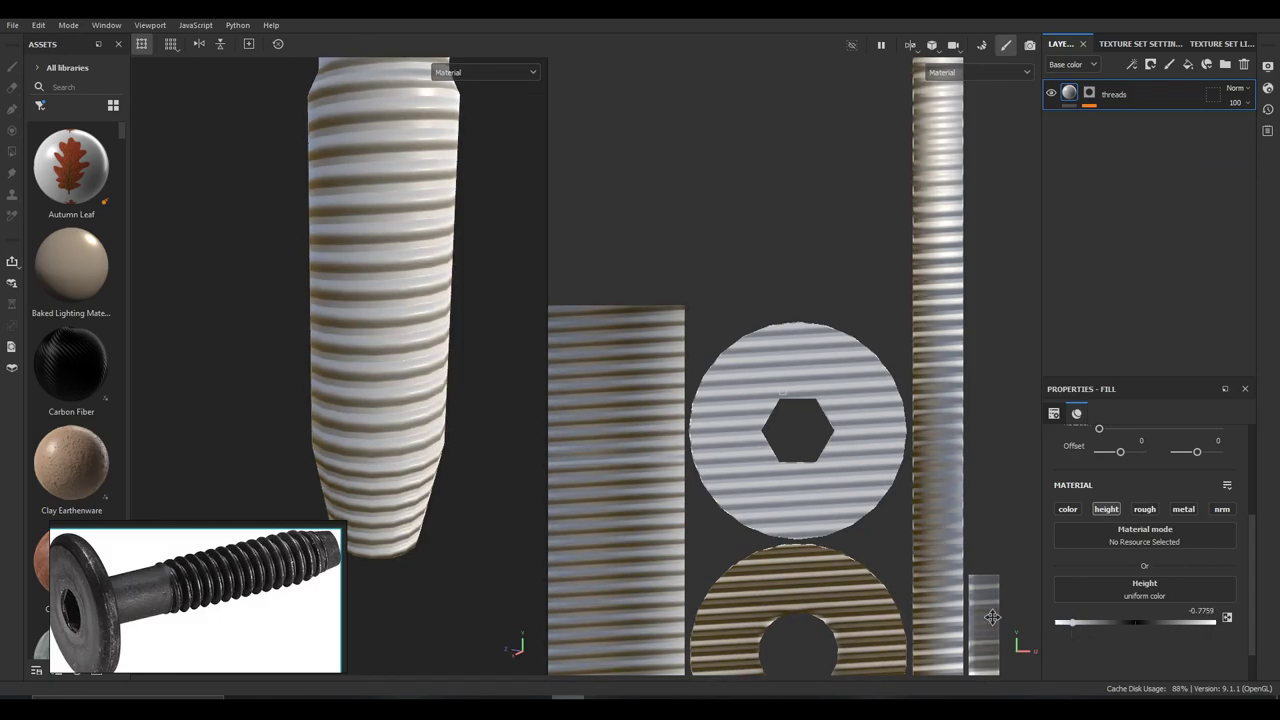
scroll(398, 350, down, 2)
middle_drag(405, 273, 403, 334)
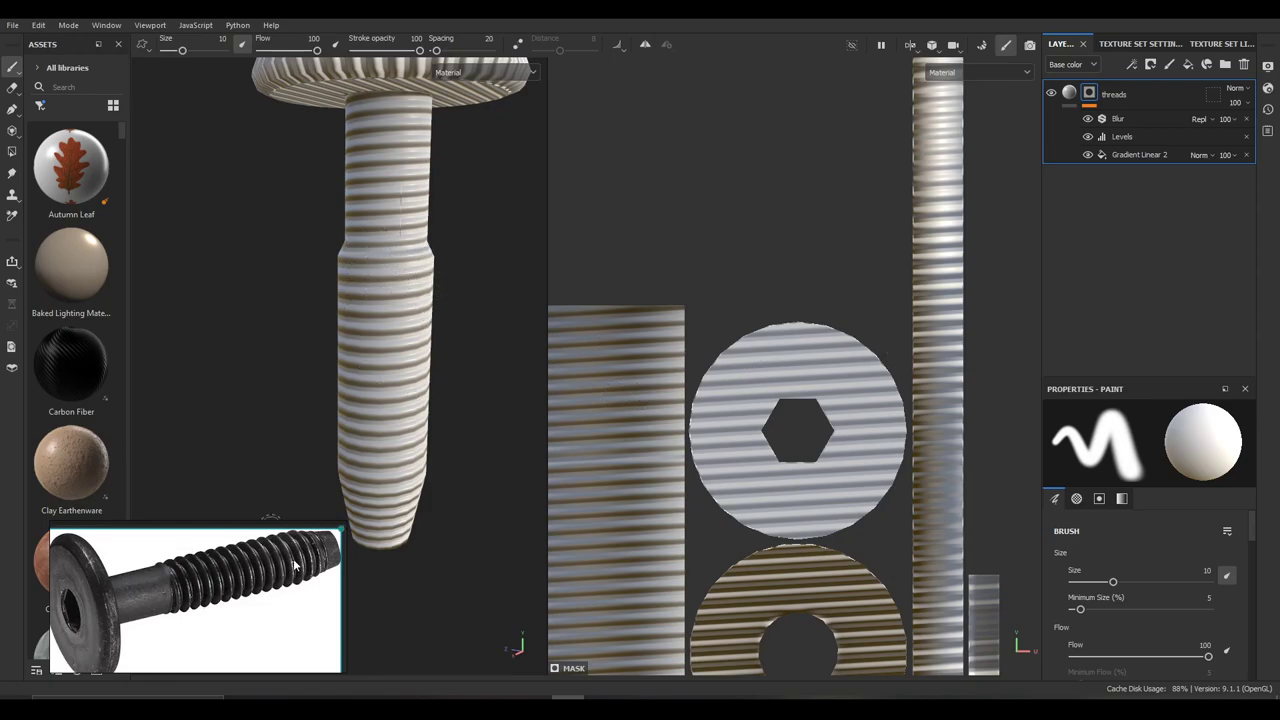
Try inverting the Levels on the threads mask
click(1124, 136)
click(1194, 532)
click(1194, 532)
alt+drag(451, 202, 457, 286)
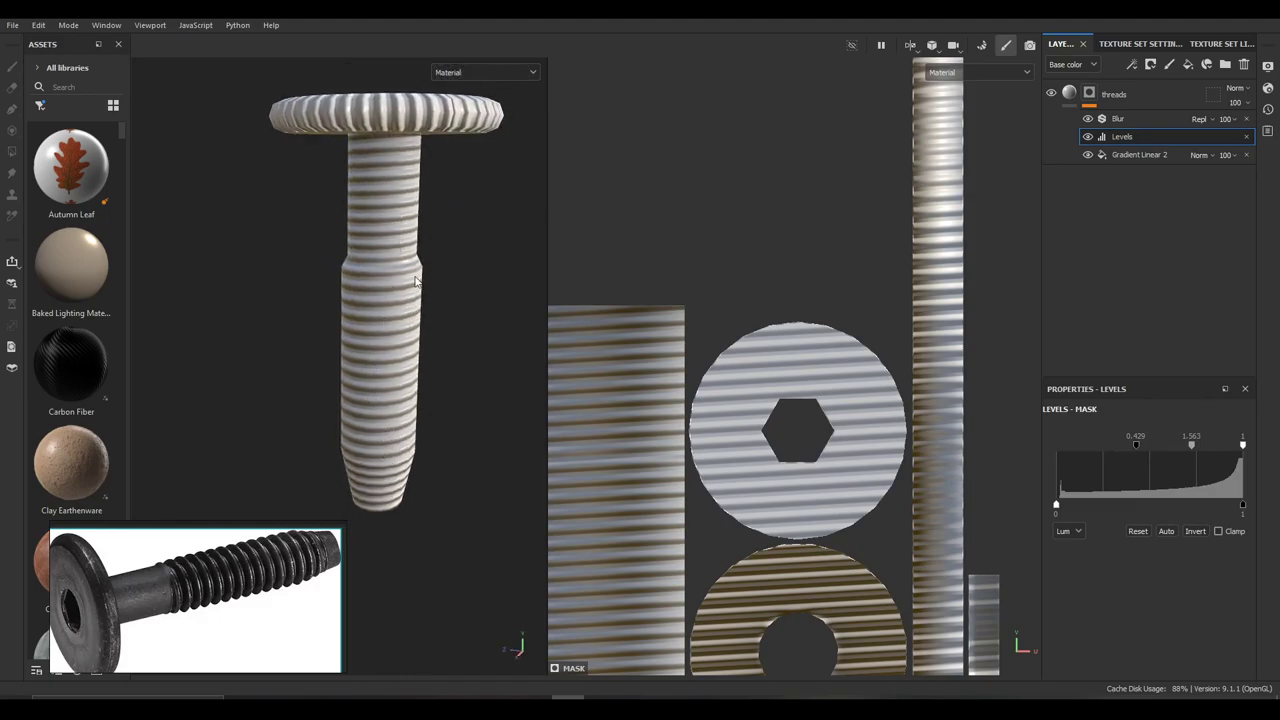
Group the threads layer into a folder named Thread GRP and give the folder a black mask
click(1130, 95)
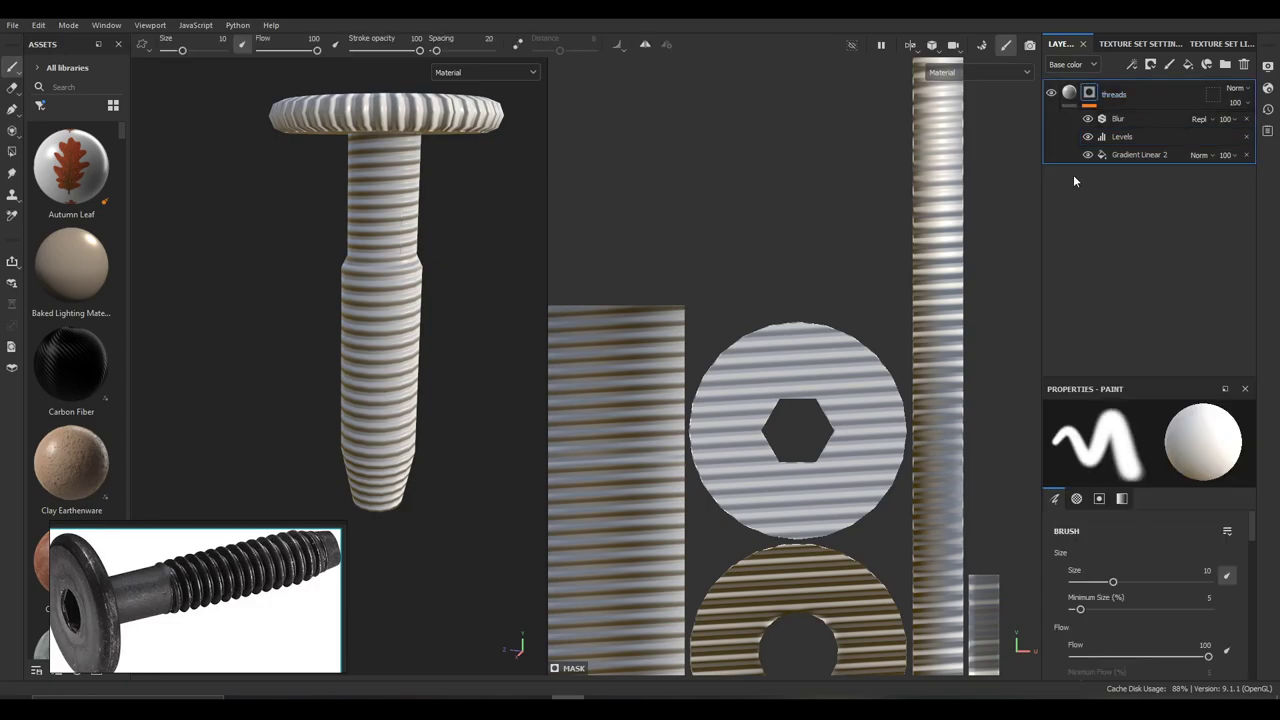
key(ctrl+g)
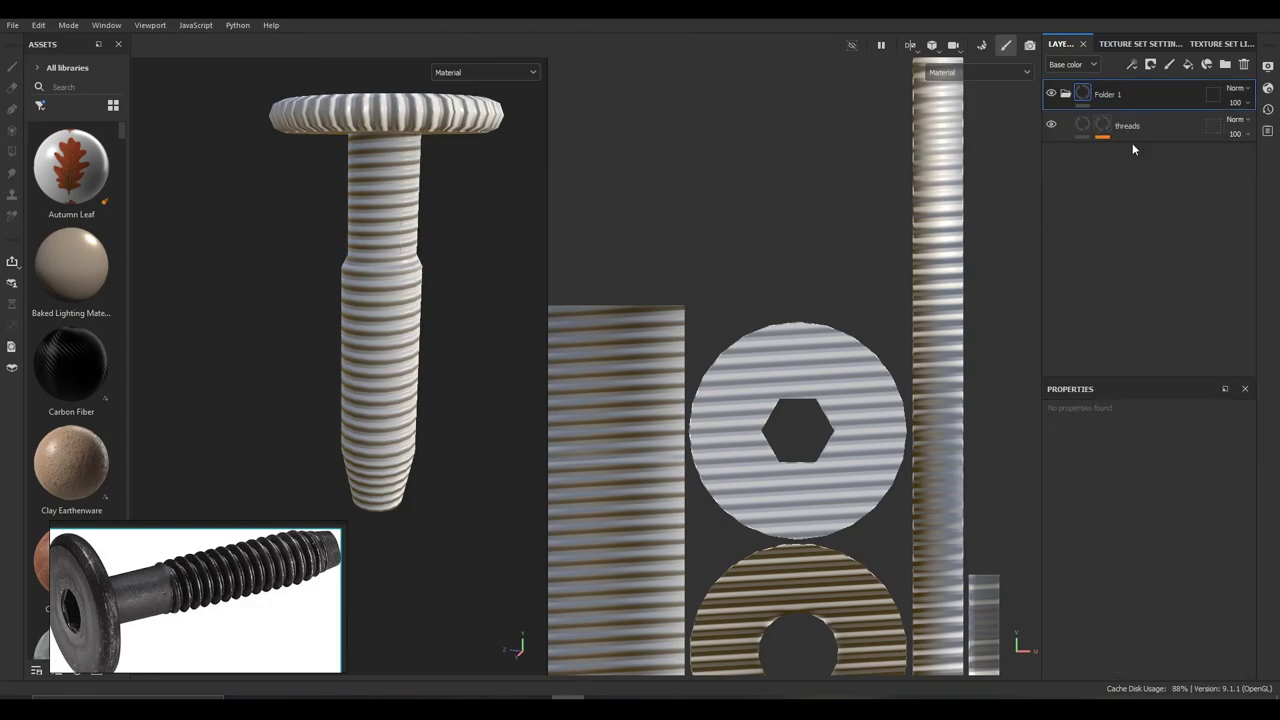
double_click(1108, 95)
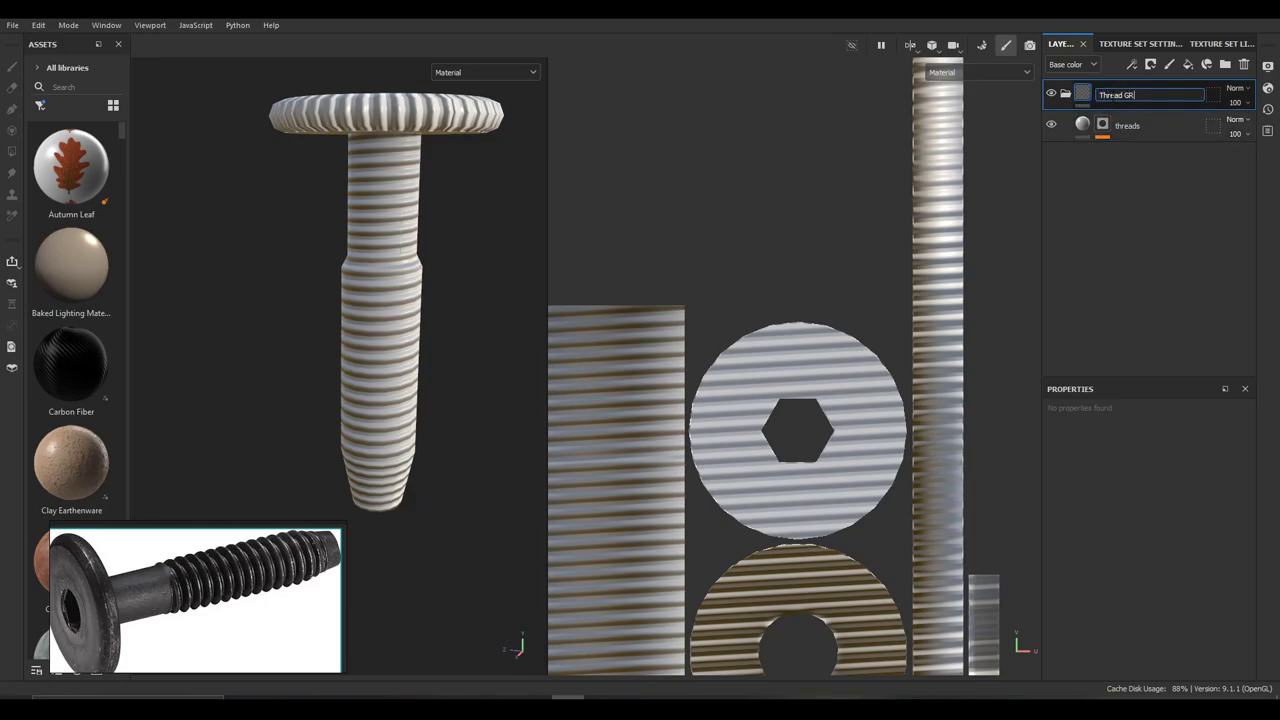
key(Return)
double_click(1113, 97)
click(1183, 97)
text(P)
key(Return)
right_click(1083, 98)
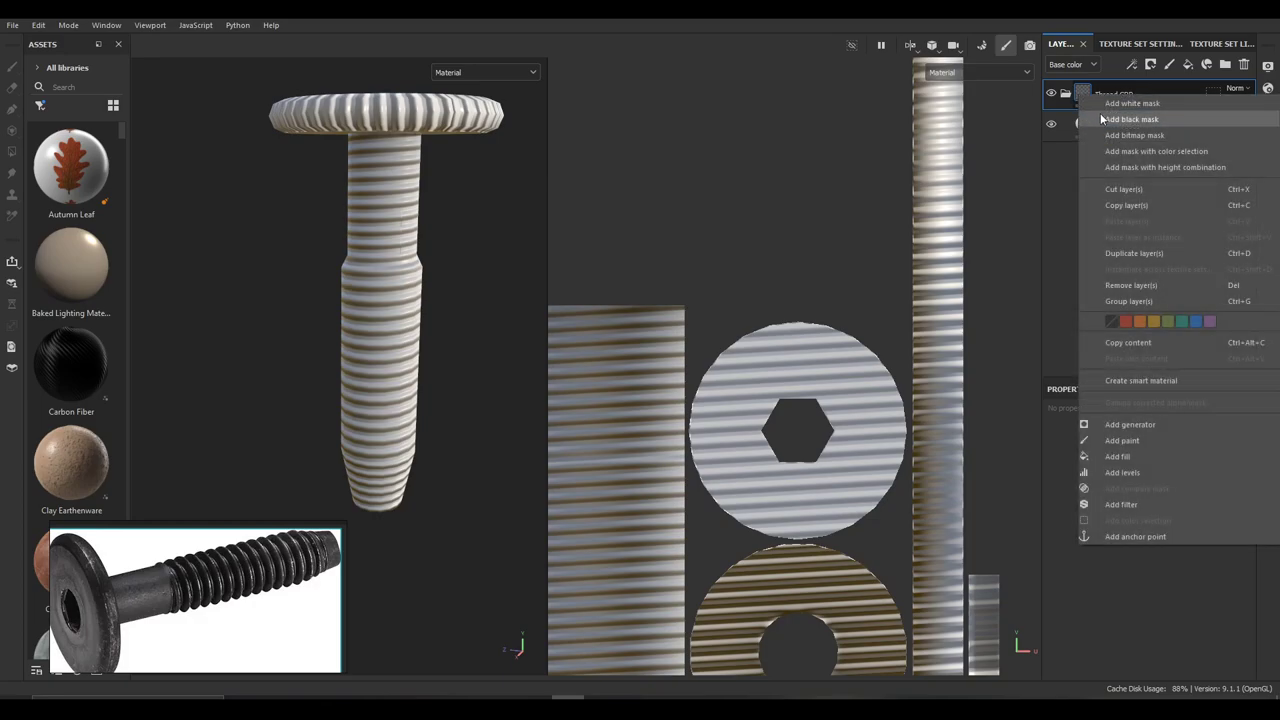
click(1115, 118)
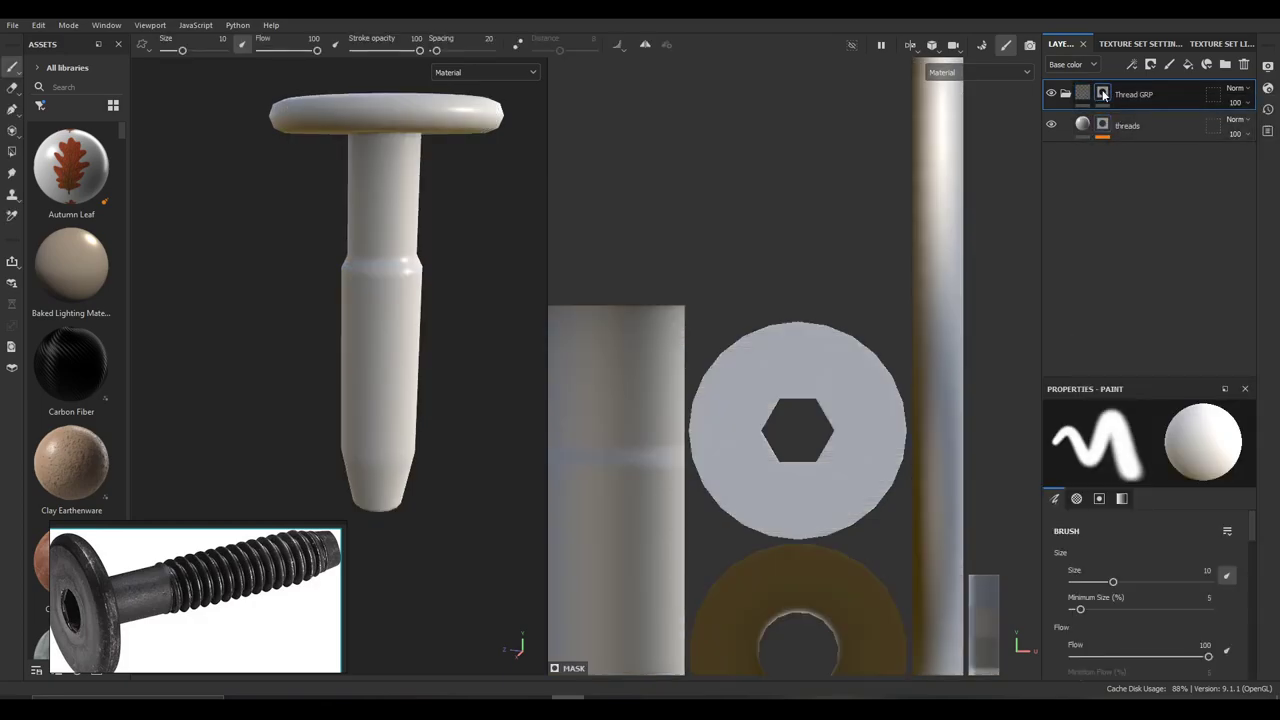
right_click(1103, 93)
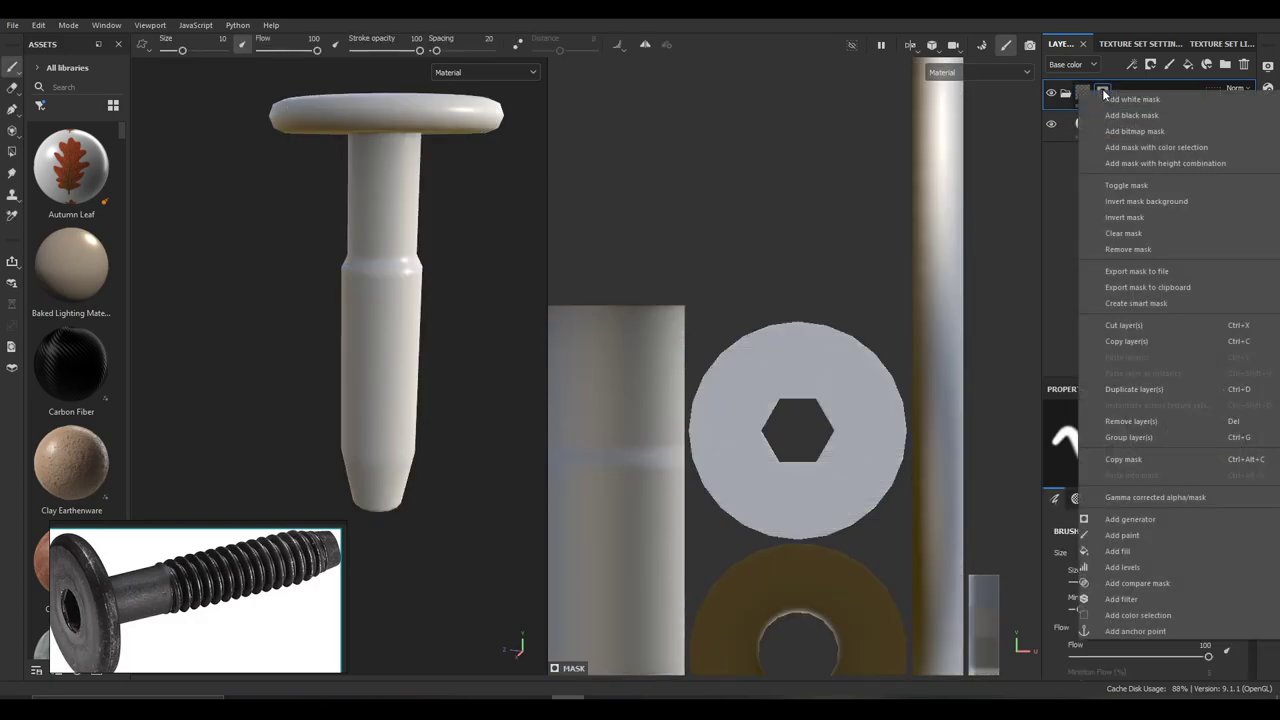
click(1146, 536)
scroll(560, 290, down, 2)
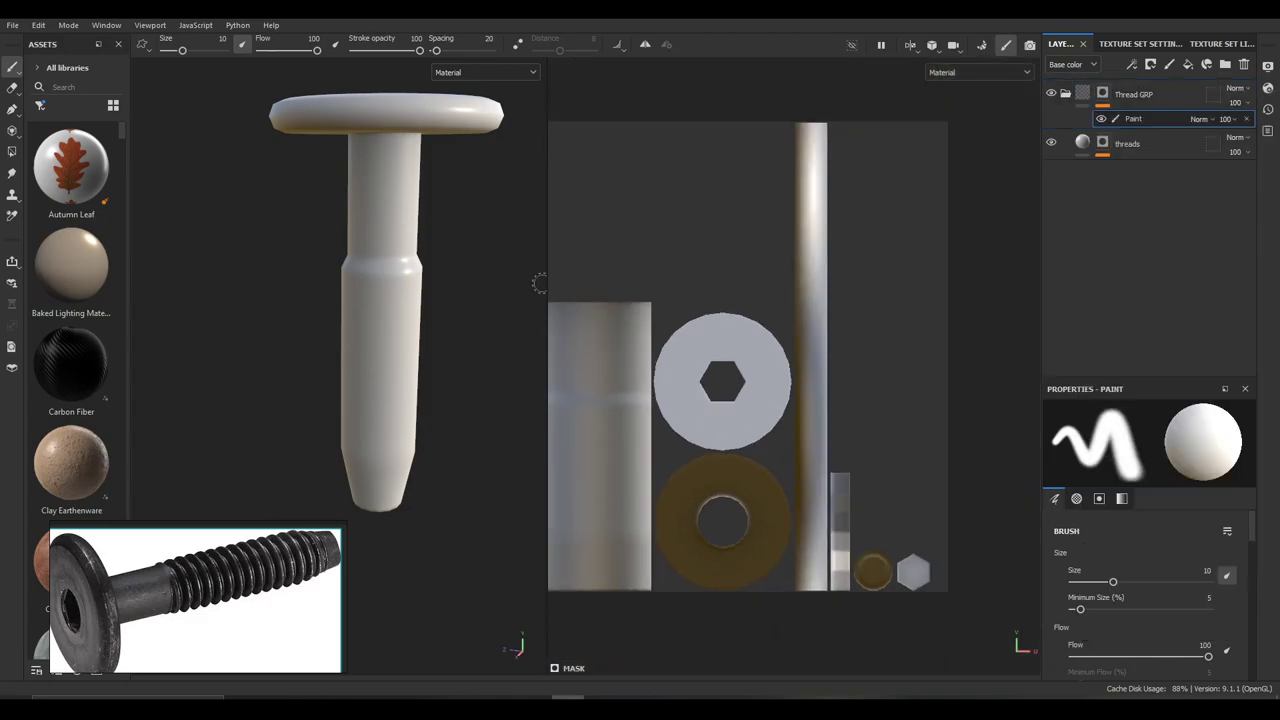
drag(551, 277, 478, 277)
scroll(734, 271, up, 1)
alt+middle_drag(760, 273, 699, 222)
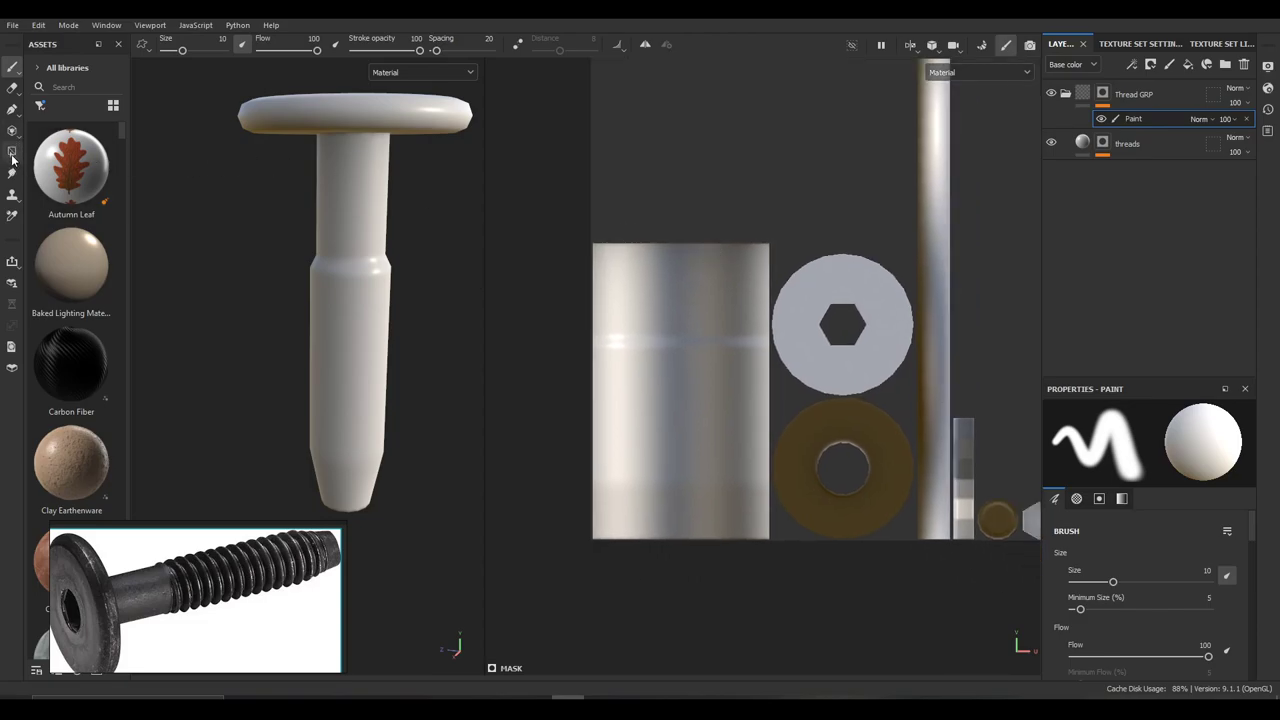
scroll(326, 489, up, 2)
alt+drag(408, 497, 349, 570)
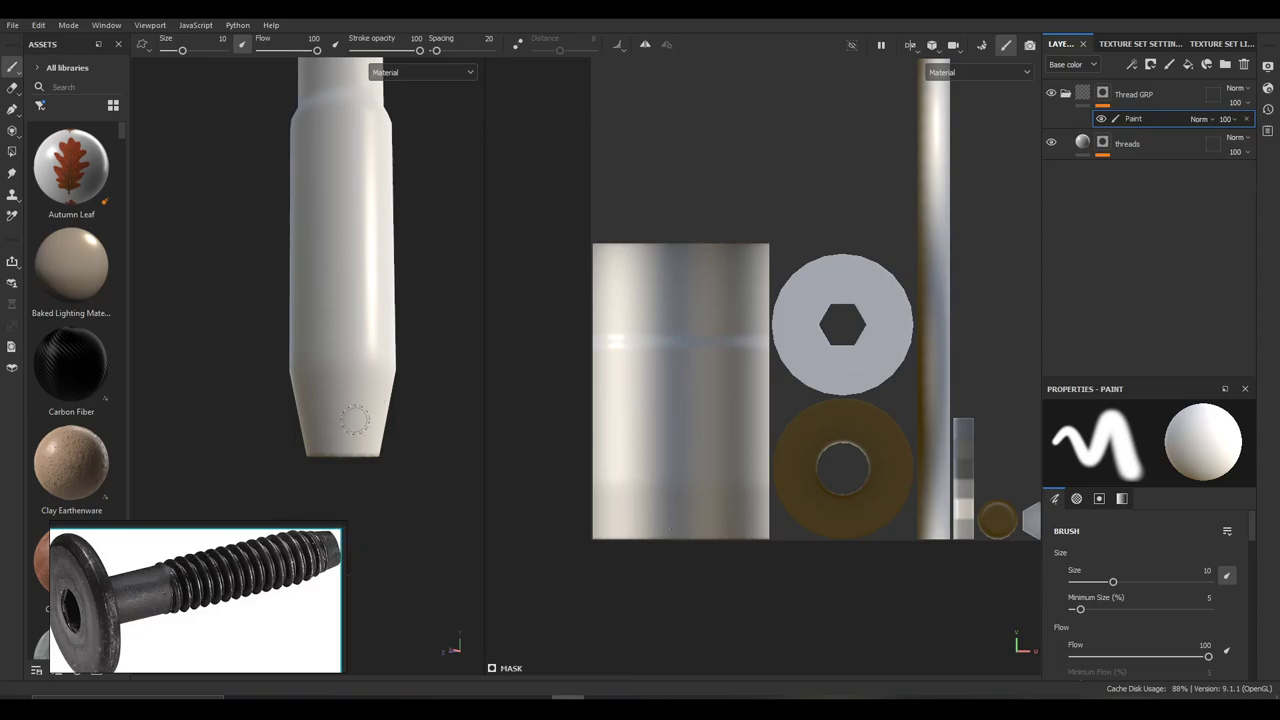
scroll(354, 420, up, 1)
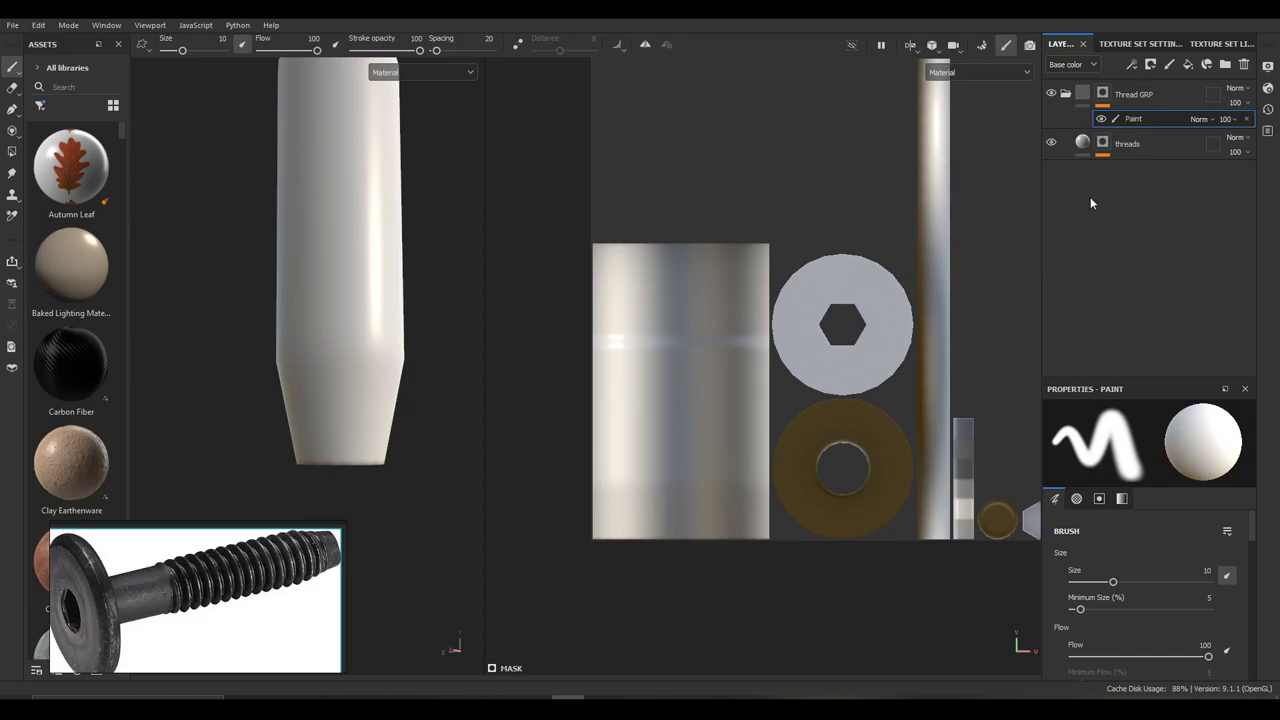
click(1247, 120)
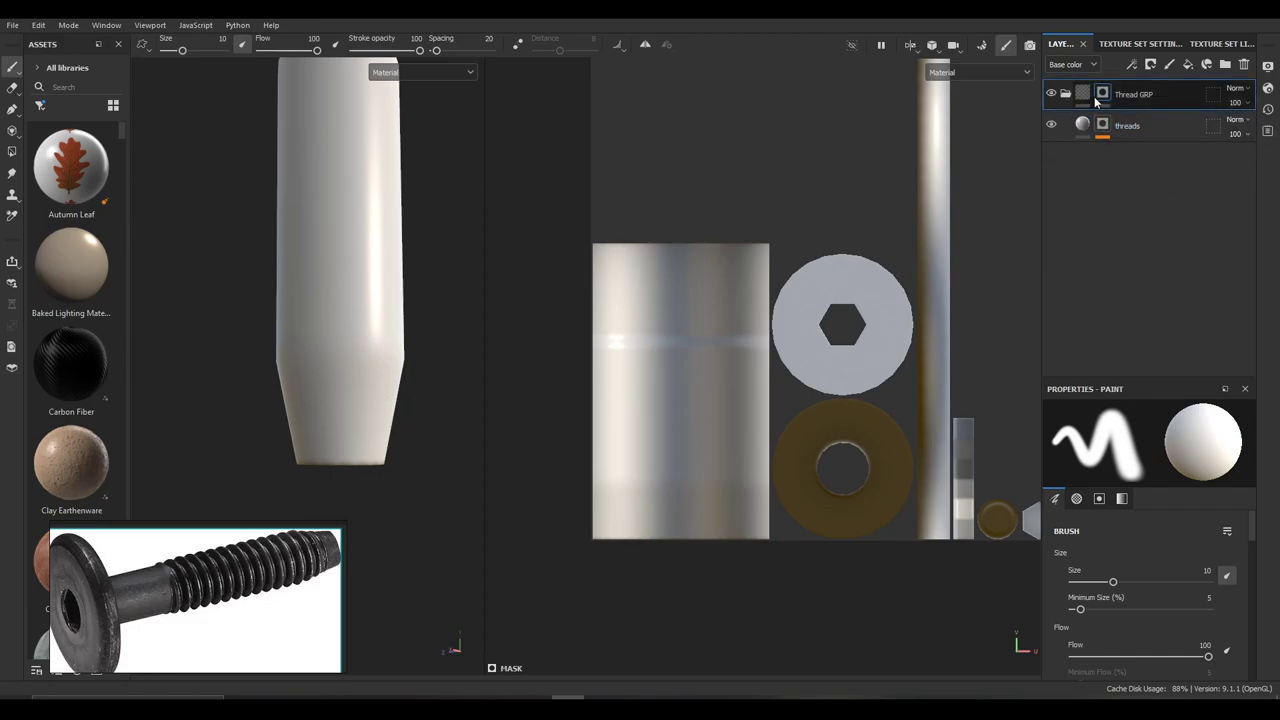
Add a white fill to the Thread GRP mask and set its UV Wrap to None
right_click(1104, 97)
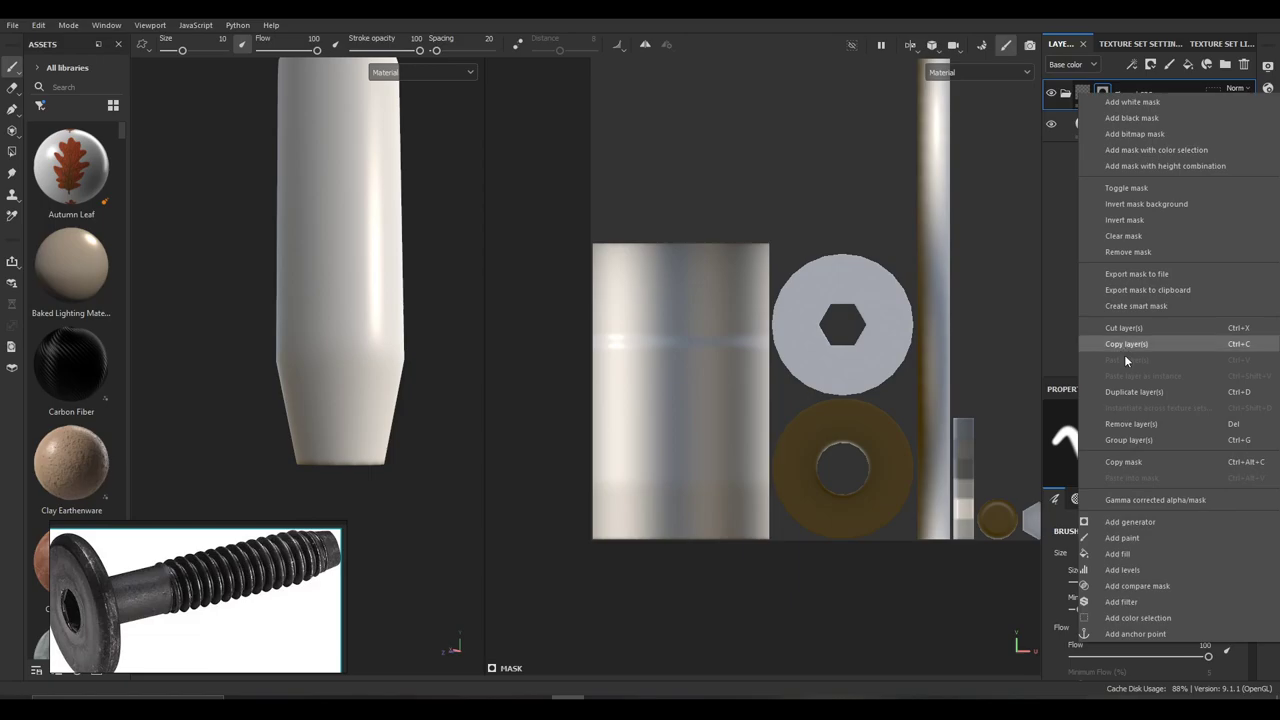
click(1132, 551)
drag(1136, 549, 1257, 547)
scroll(1150, 525, up, 4)
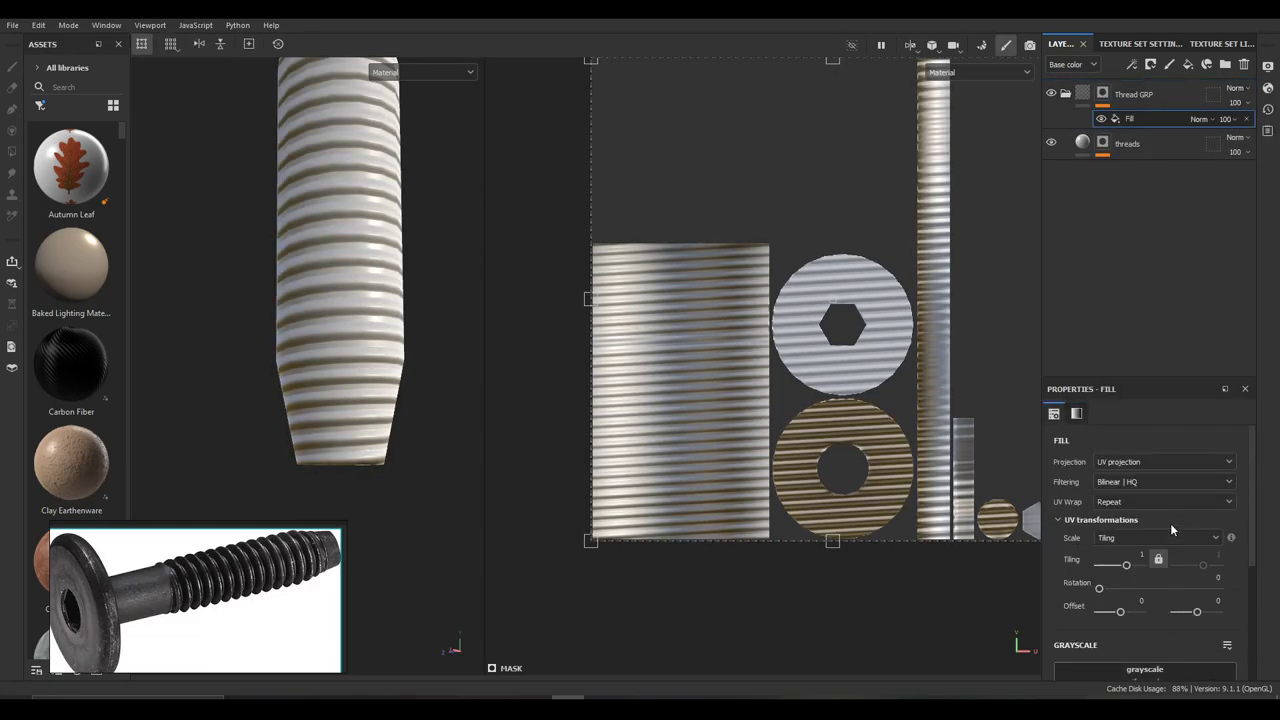
click(1195, 500)
click(1105, 520)
Resize and move the mask fill over the lower shank's UV island, with tiling about 2.666 by 2.361
scroll(993, 445, down, 2)
drag(990, 188, 806, 326)
scroll(397, 263, down, 2)
alt+drag(397, 263, 369, 306)
alt+right_drag(369, 306, 584, 298)
alt+right_drag(373, 193, 379, 284)
drag(727, 326, 770, 339)
scroll(737, 366, up, 5)
scroll(777, 346, down, 6)
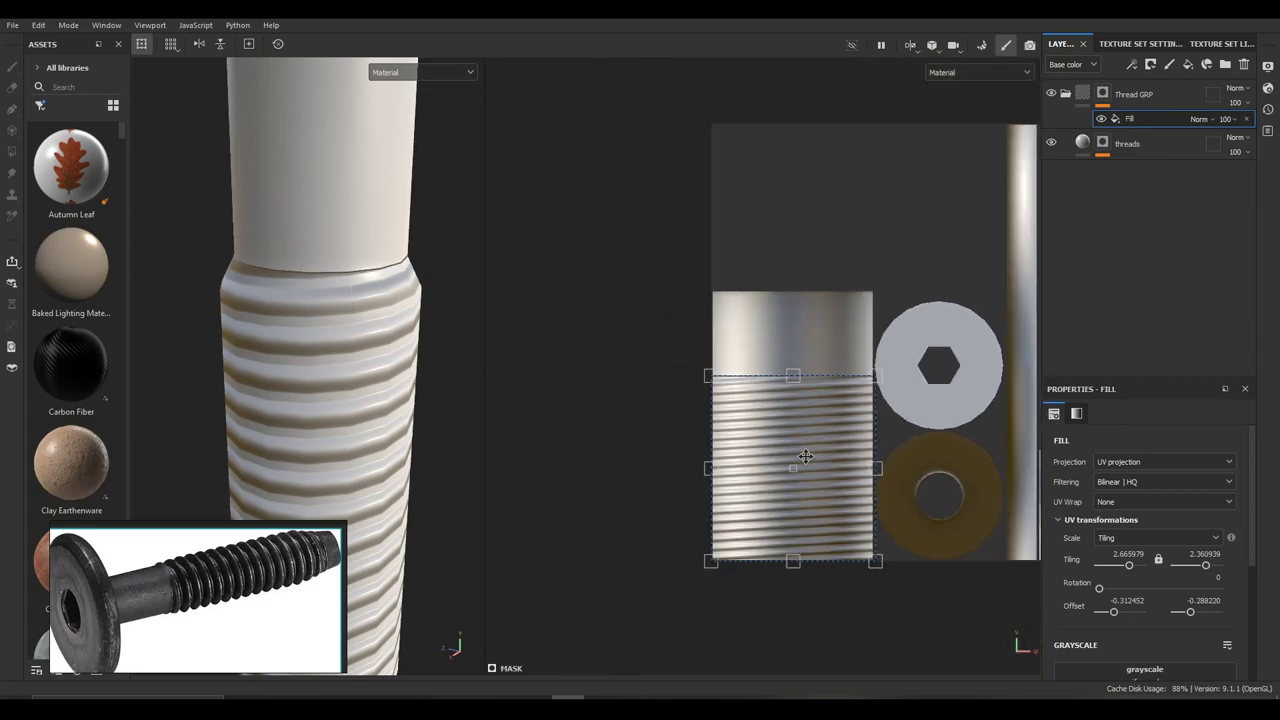
Raise the mask fill's lower edge to leave the bolt's tip smooth, bringing the vertical tiling to about 2.734
scroll(790, 442, up, 2)
scroll(343, 434, down, 2)
alt+middle_drag(343, 434, 386, 172)
alt+drag(386, 172, 444, 347)
alt+middle_drag(444, 347, 429, 228)
scroll(366, 394, up, 6)
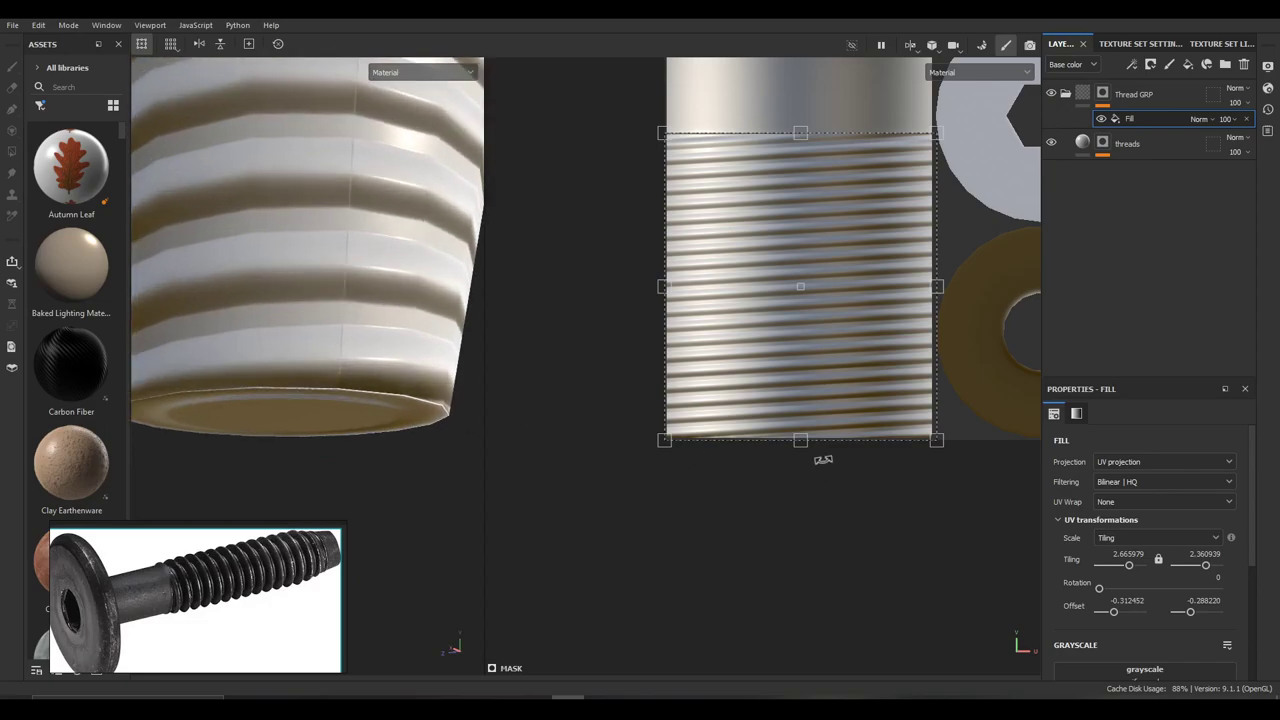
drag(799, 438, 799, 410)
scroll(417, 277, down, 3)
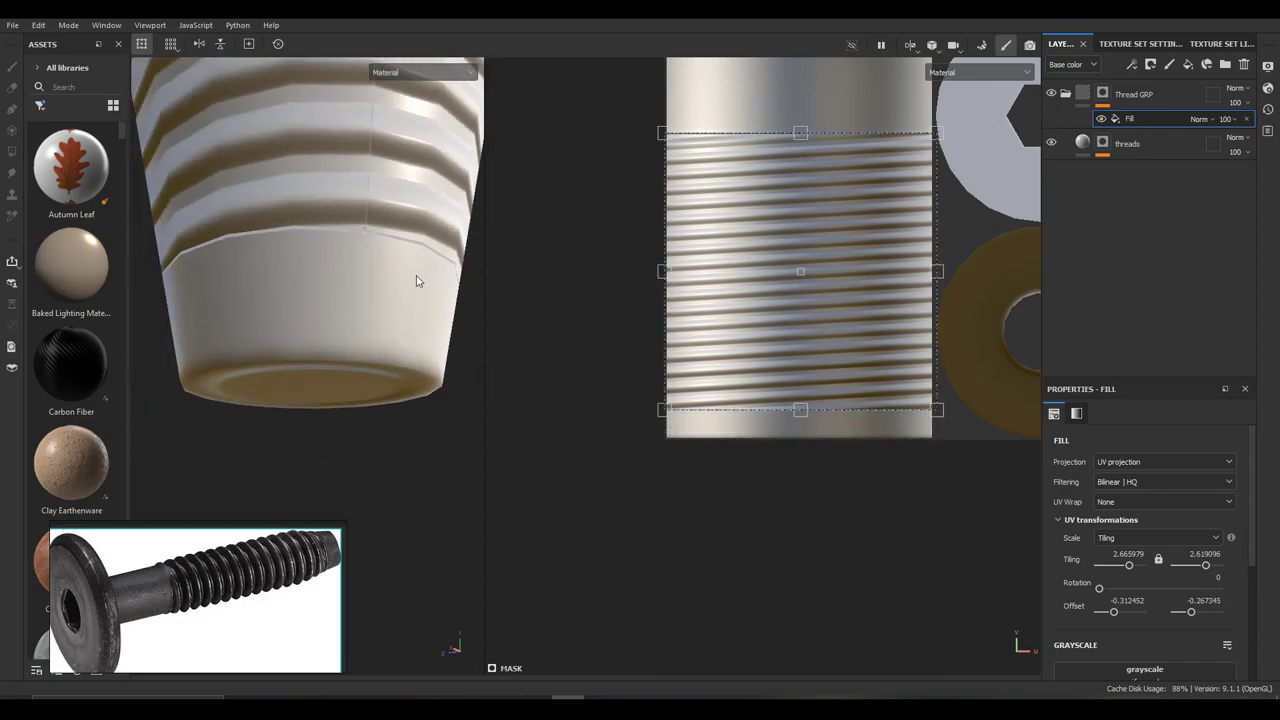
alt+drag(379, 263, 384, 354)
drag(809, 402, 810, 392)
Examine the whole bolt and the transition between the smooth shank and the threads
scroll(389, 228, down, 5)
alt+middle_drag(389, 228, 380, 386)
mouse_move(380, 386)
alt+mouse_down()
mouse_move(460, 349)
mouse_move(417, 361)
mouse_move(251, 343)
mouse_move(389, 351)
mouse_move(384, 392)
alt+mouse_up()
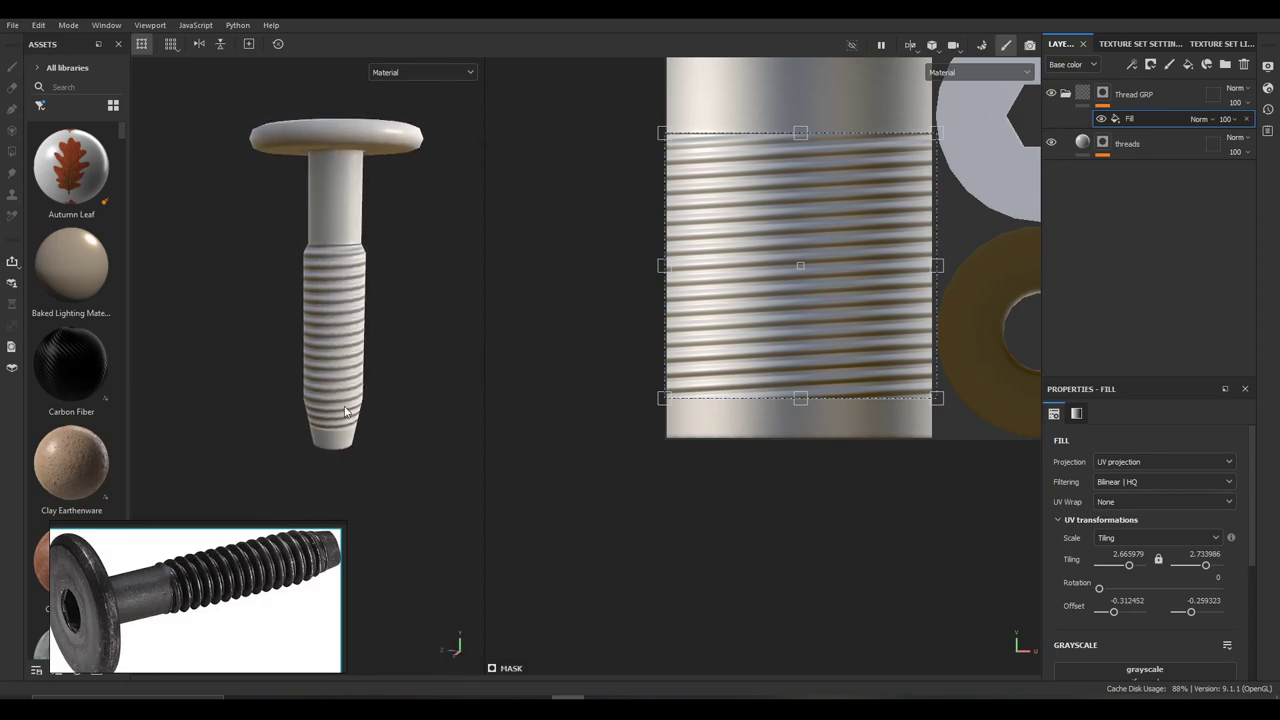
alt+drag(406, 312, 369, 256)
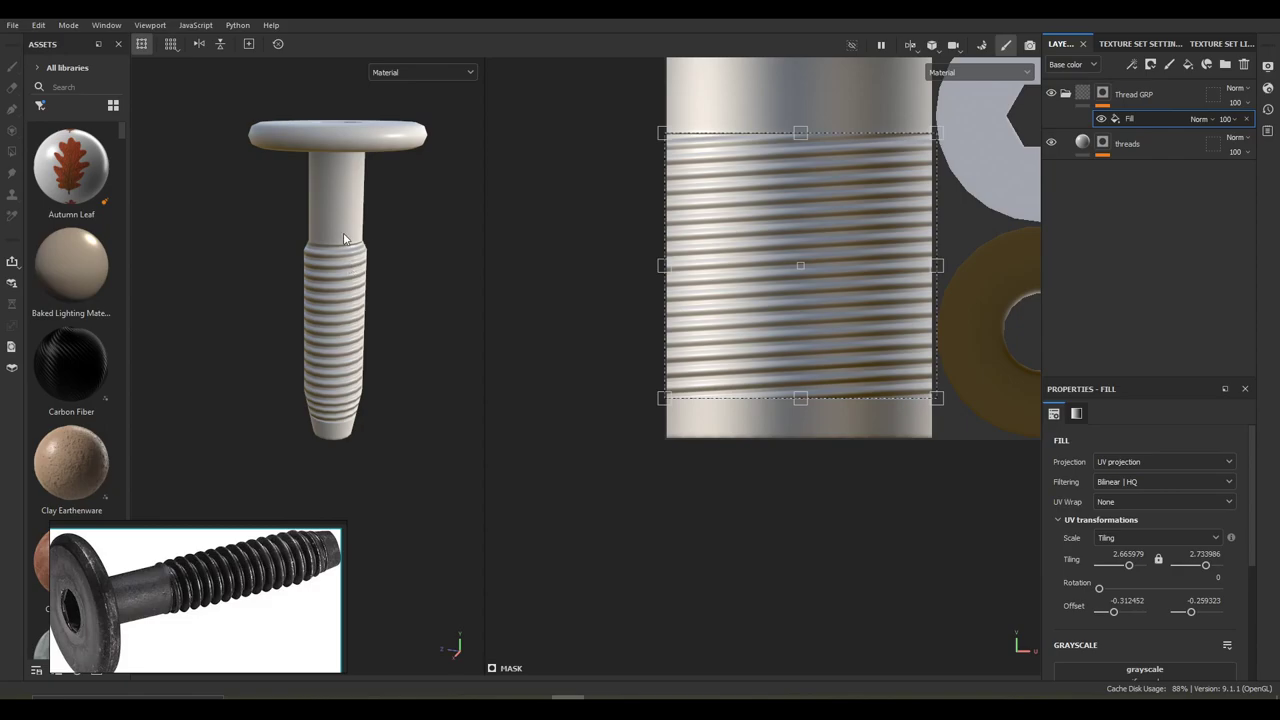
scroll(343, 239, up, 8)
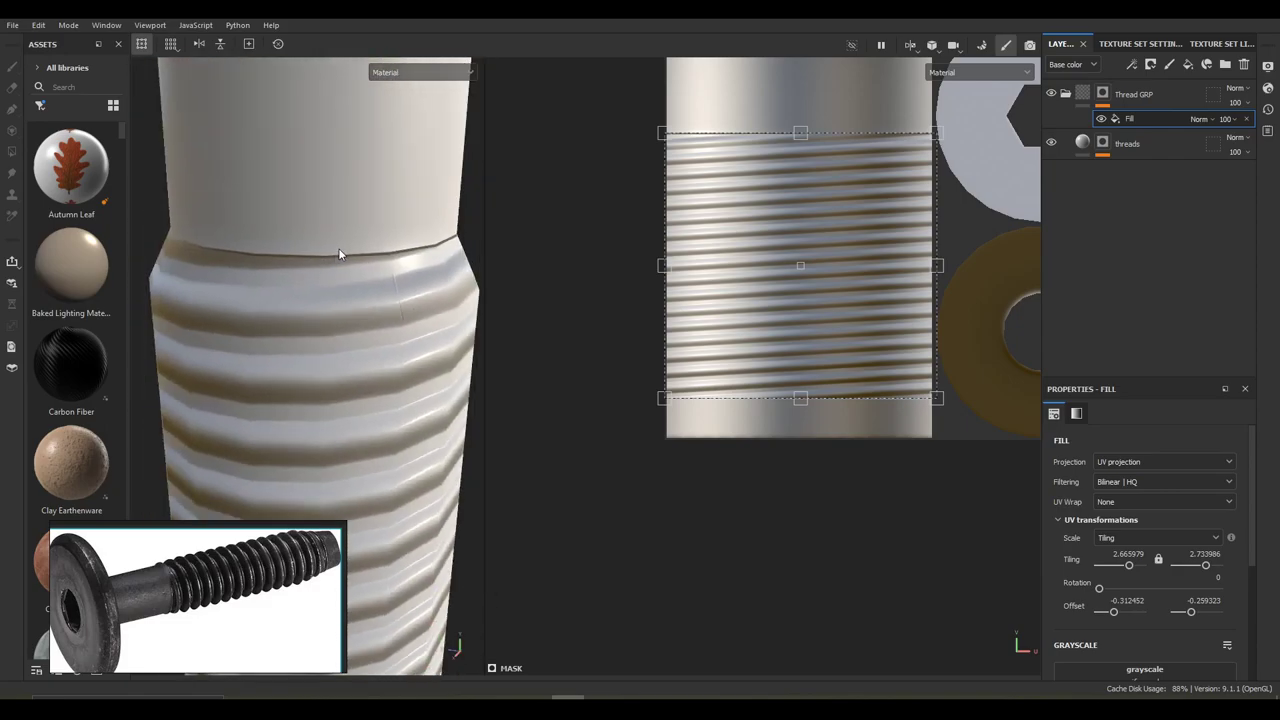
Display the Thread GRP mask and narrow its fill to the shank's UV island, with horizontal tiling about 2.692
scroll(338, 254, down, 3)
mouse_move(369, 267)
alt+mouse_down()
mouse_move(400, 266)
mouse_move(346, 266)
alt+mouse_up()
mouse_move(346, 266)
shift+right_down()
mouse_move(317, 266)
mouse_move(359, 266)
shift+right_up()
alt+drag(300, 270, 434, 297)
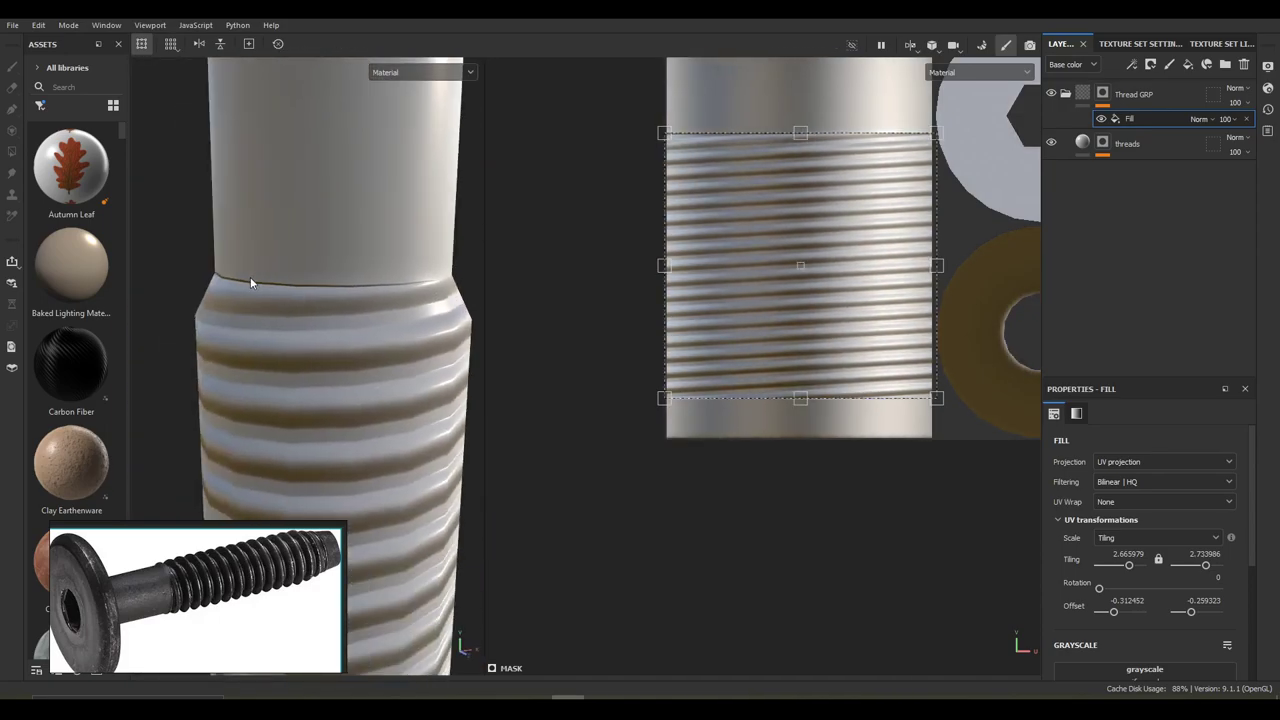
alt+drag(253, 286, 396, 291)
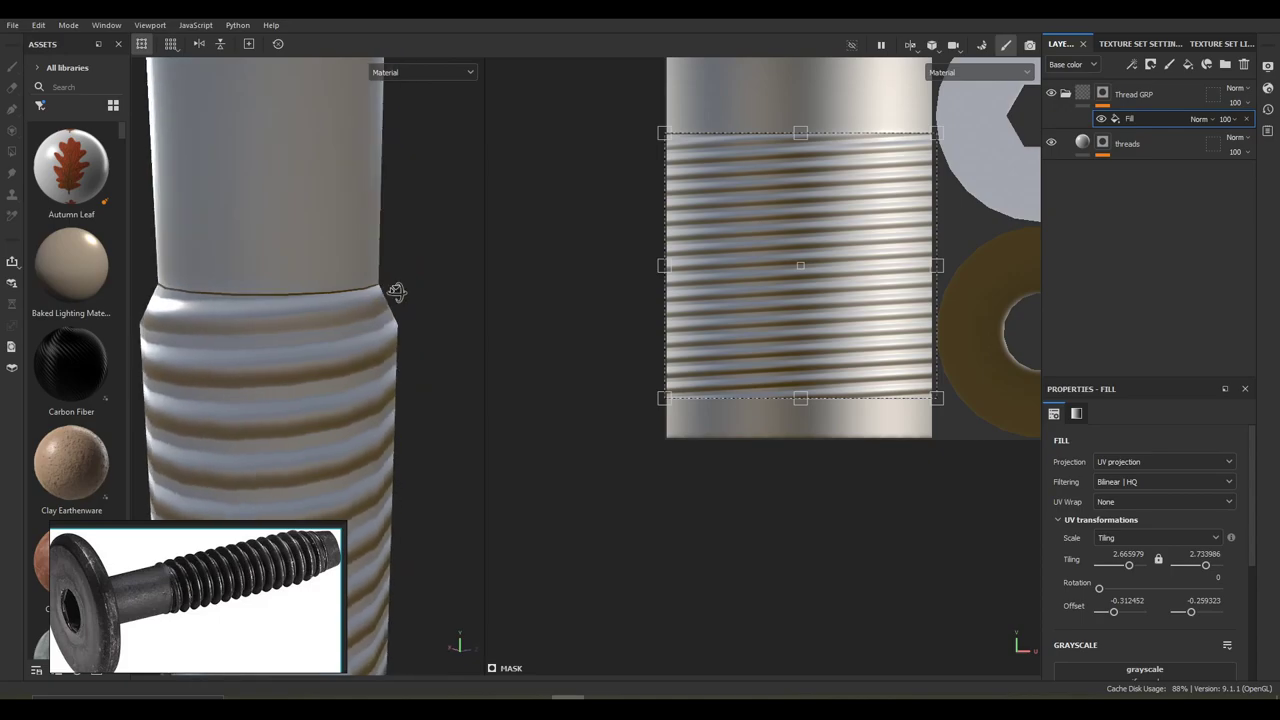
alt+drag(321, 254, 410, 272)
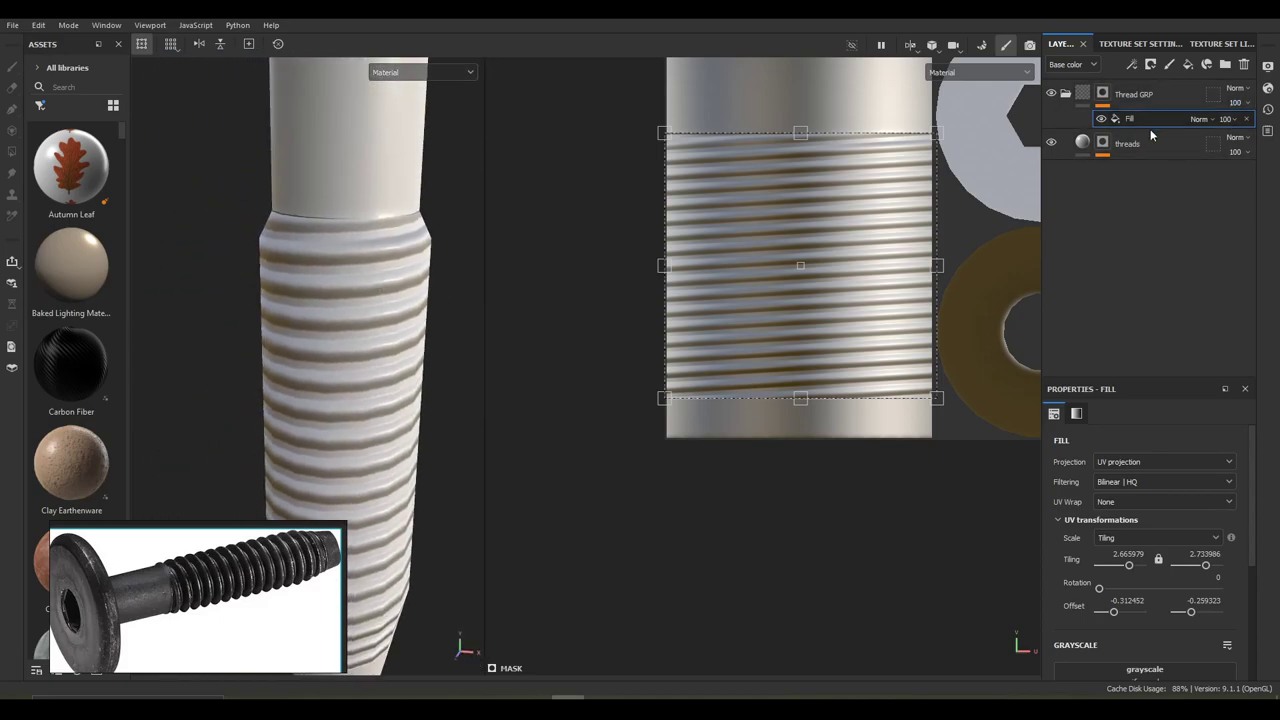
alt+click(1103, 93)
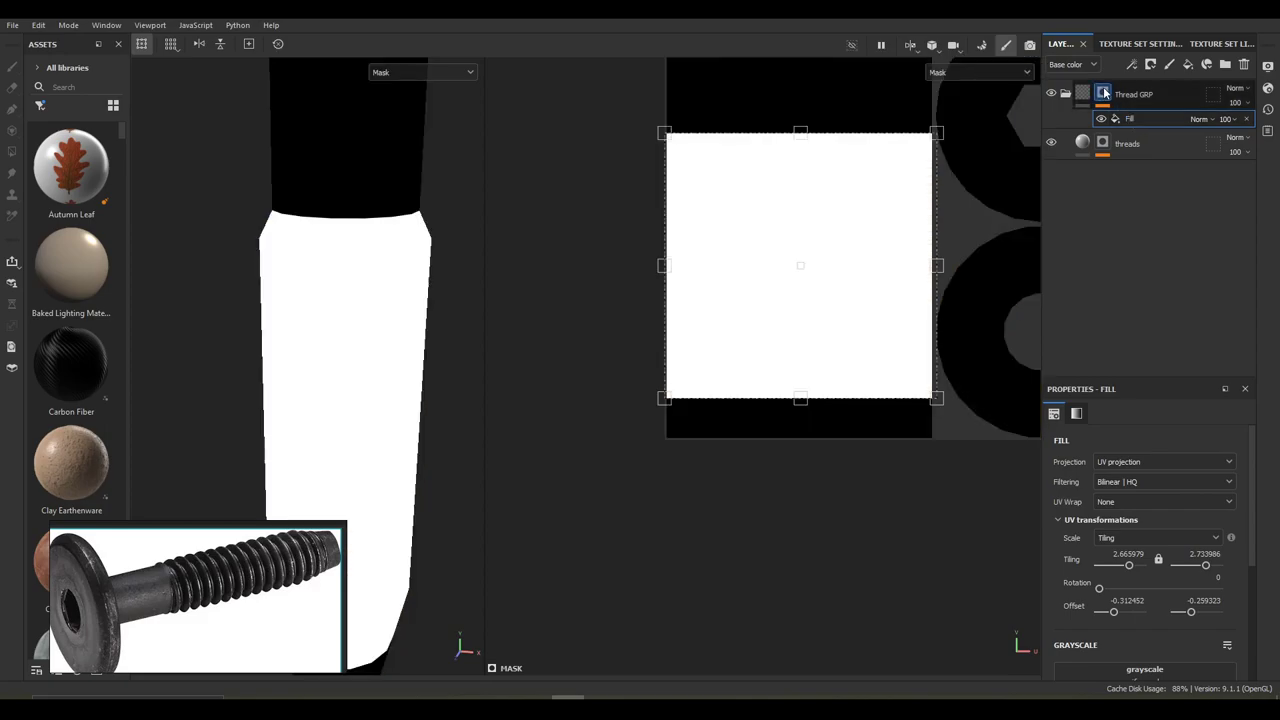
drag(940, 268, 937, 268)
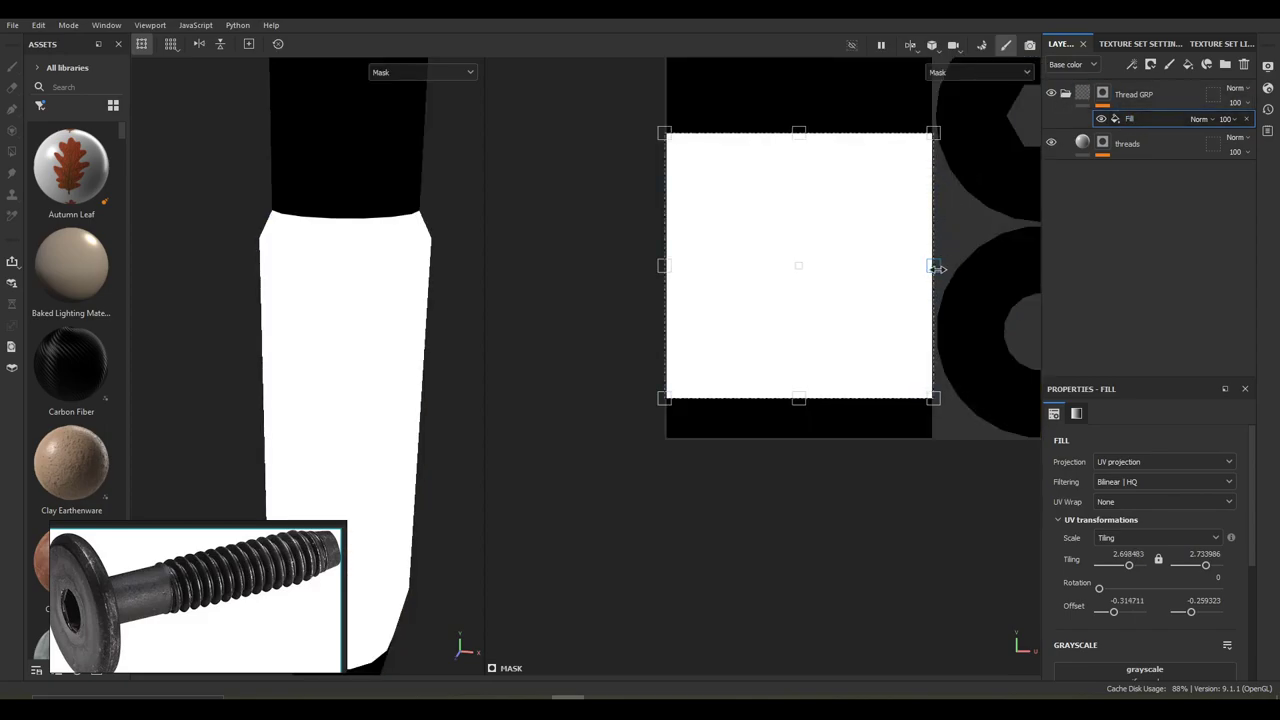
alt+middle_drag(872, 205, 864, 274)
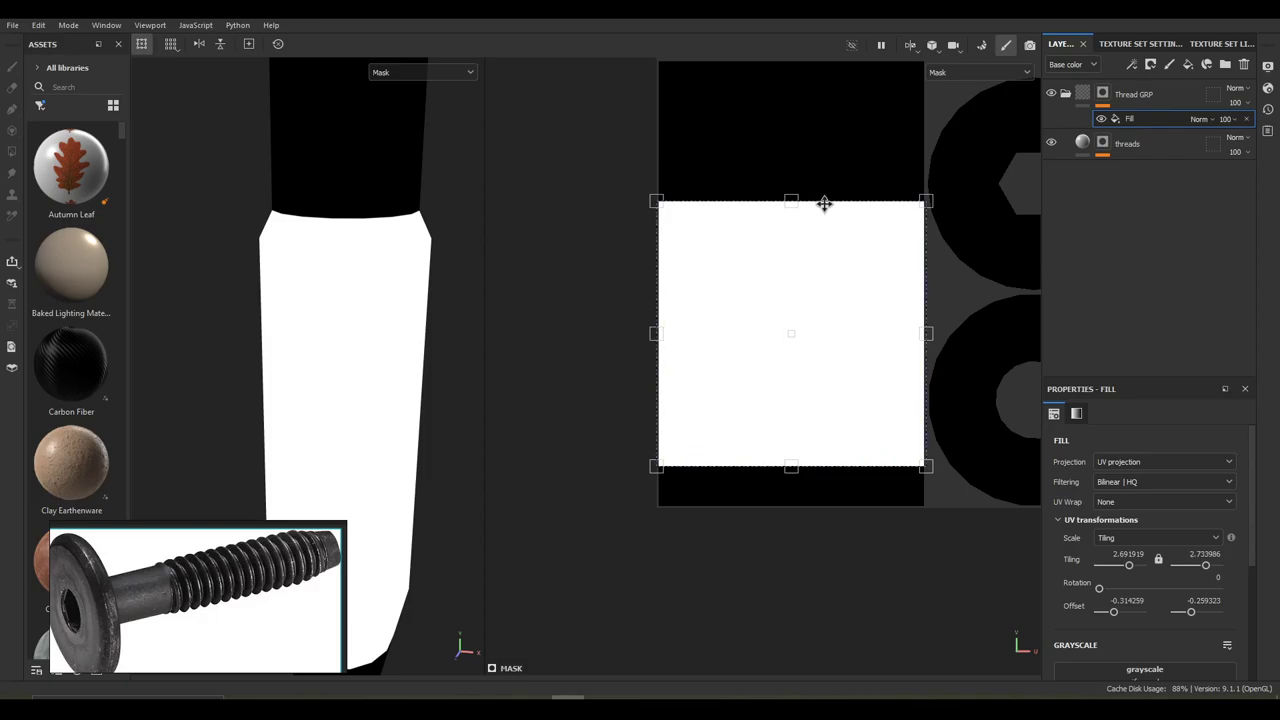
Add a second fill to the Thread GRP mask using the Gradient Linear 1 texture and set its UV Wrap to None
right_click(1140, 120)
click(1155, 338)
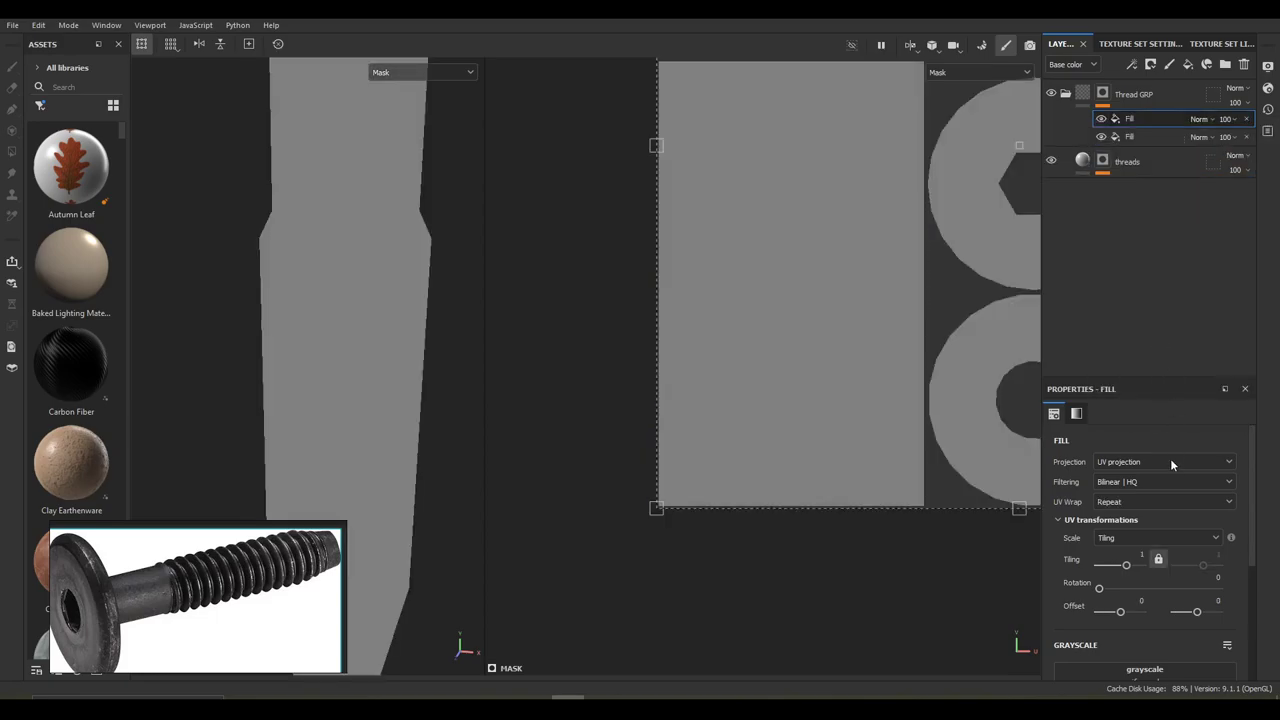
scroll(1157, 542, down, 3)
click(1156, 552)
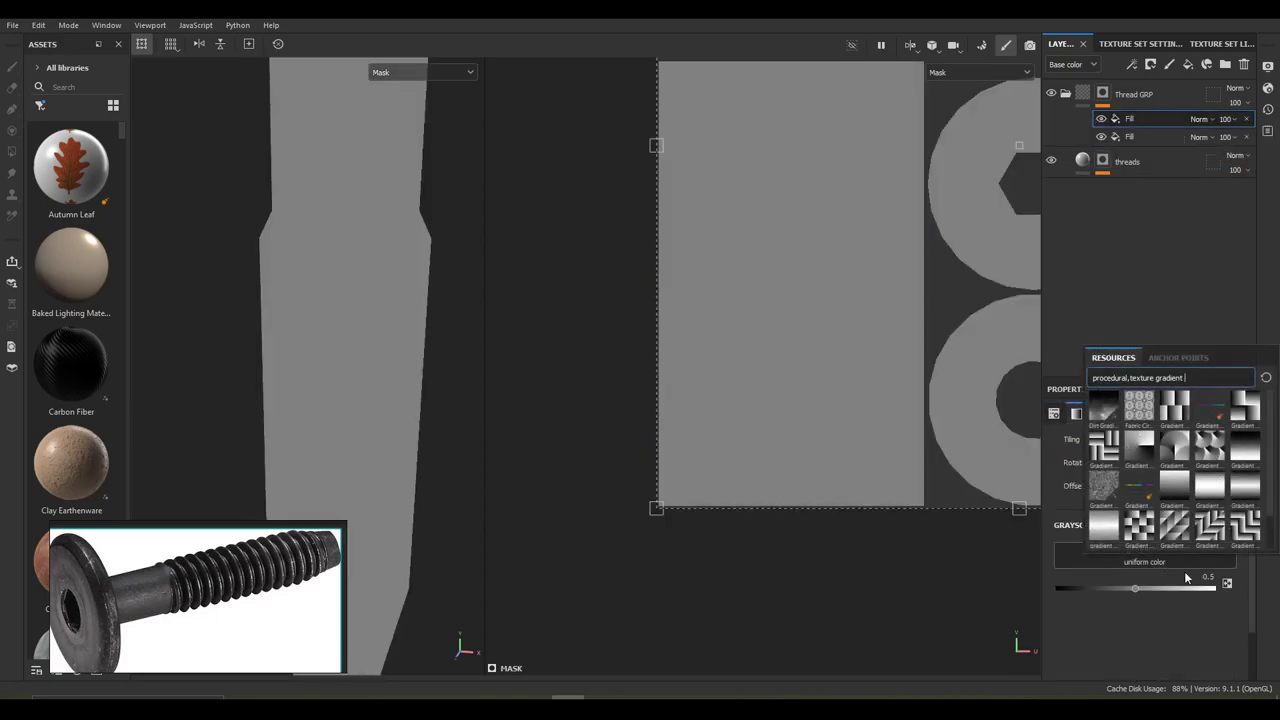
click(1176, 486)
scroll(1160, 545, up, 3)
click(1160, 501)
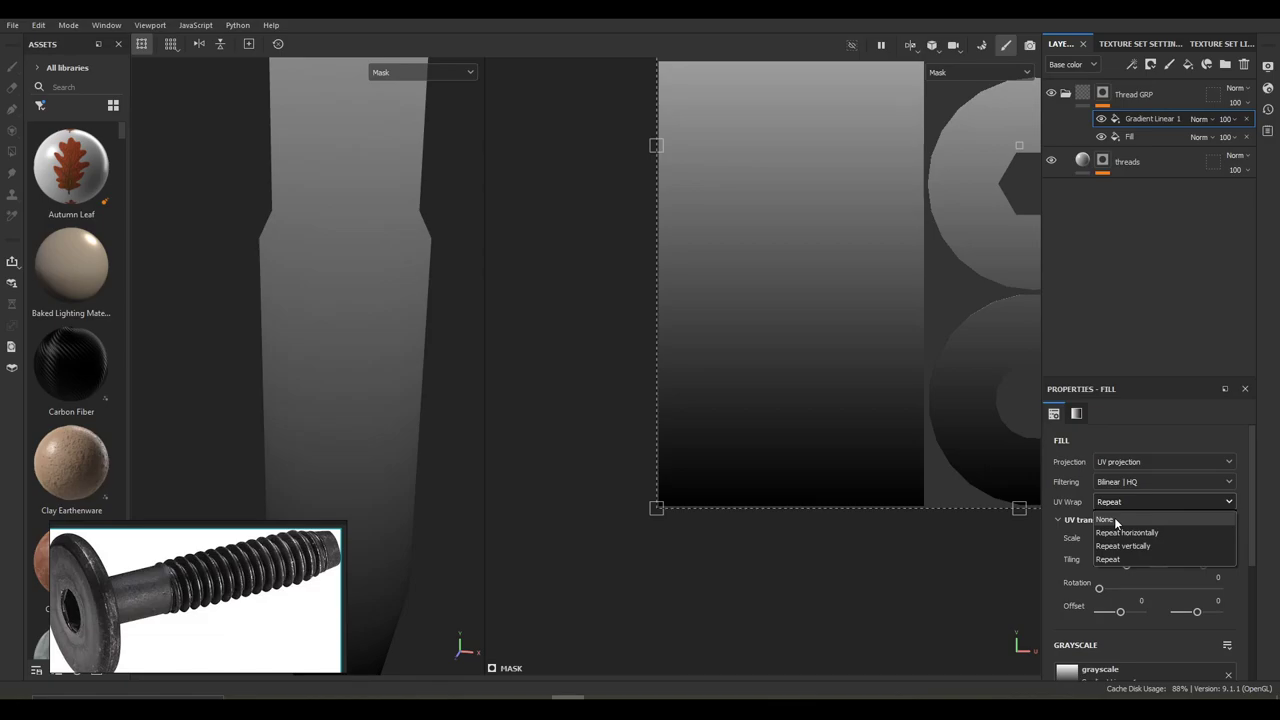
click(1116, 520)
Shrink the gradient to a thin strip across the base of the shank's UV island, tiling about 2.719 by 20.961
scroll(1132, 532, down, 2)
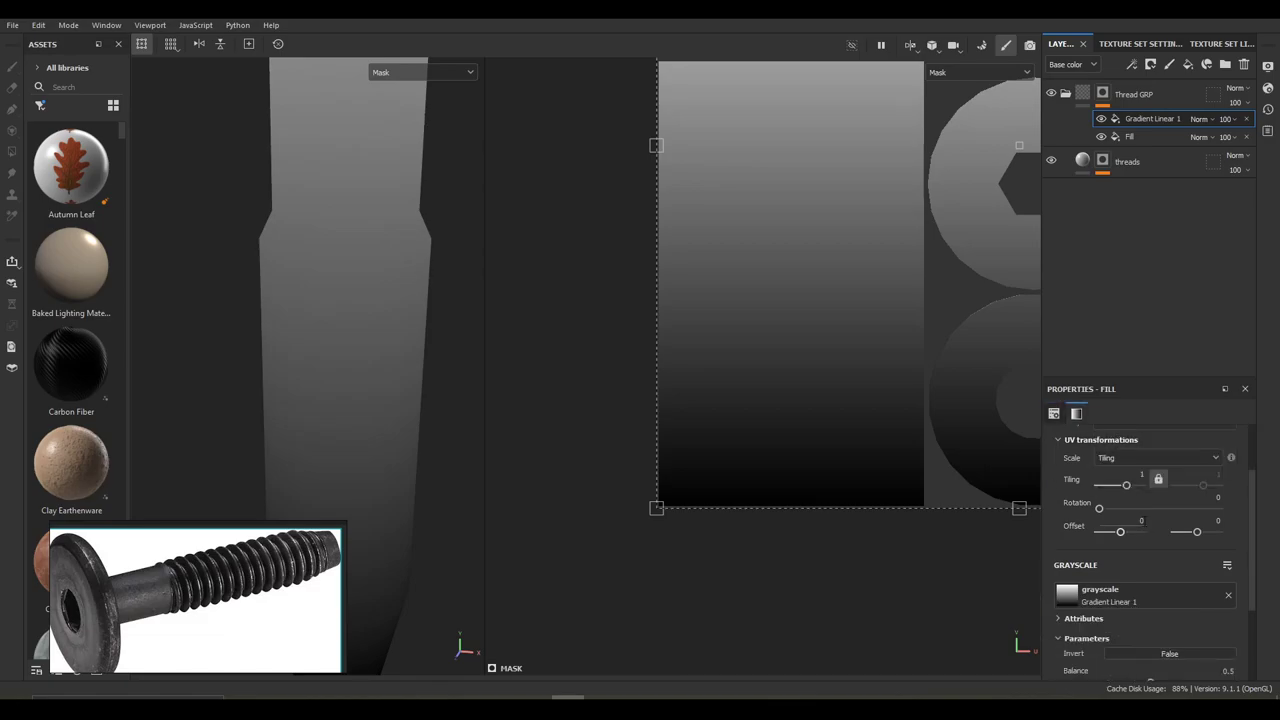
scroll(982, 442, down, 5)
drag(917, 152, 734, 434)
scroll(730, 434, up, 2)
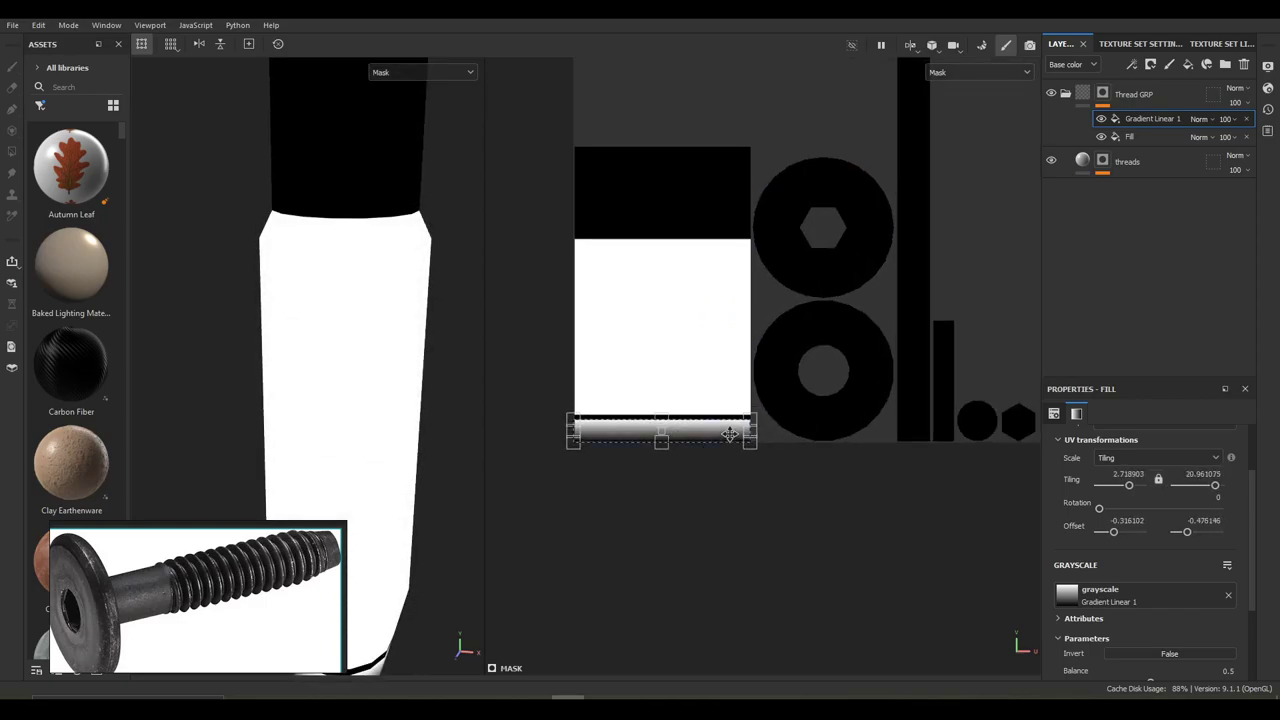
Move the gradient strip up to overlap the lower edge of the white mask area, with a vertical offset of about -0.418
scroll(730, 434, up, 5)
drag(728, 435, 721, 206)
scroll(840, 275, up, 2)
scroll(820, 255, up, 2)
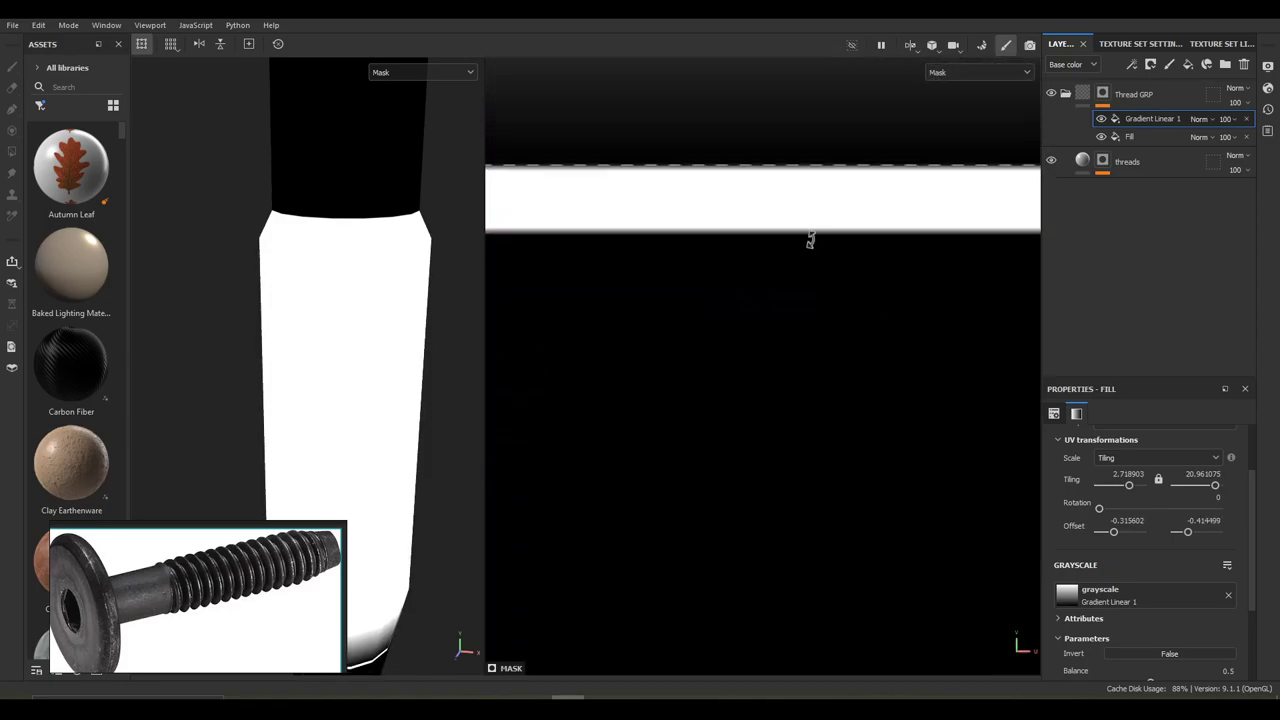
scroll(798, 240, down, 2)
scroll(800, 238, up, 2)
alt+middle_drag(811, 231, 697, 306)
scroll(715, 305, up, 2)
alt+middle_drag(863, 279, 585, 306)
drag(655, 202, 655, 276)
scroll(692, 298, down, 5)
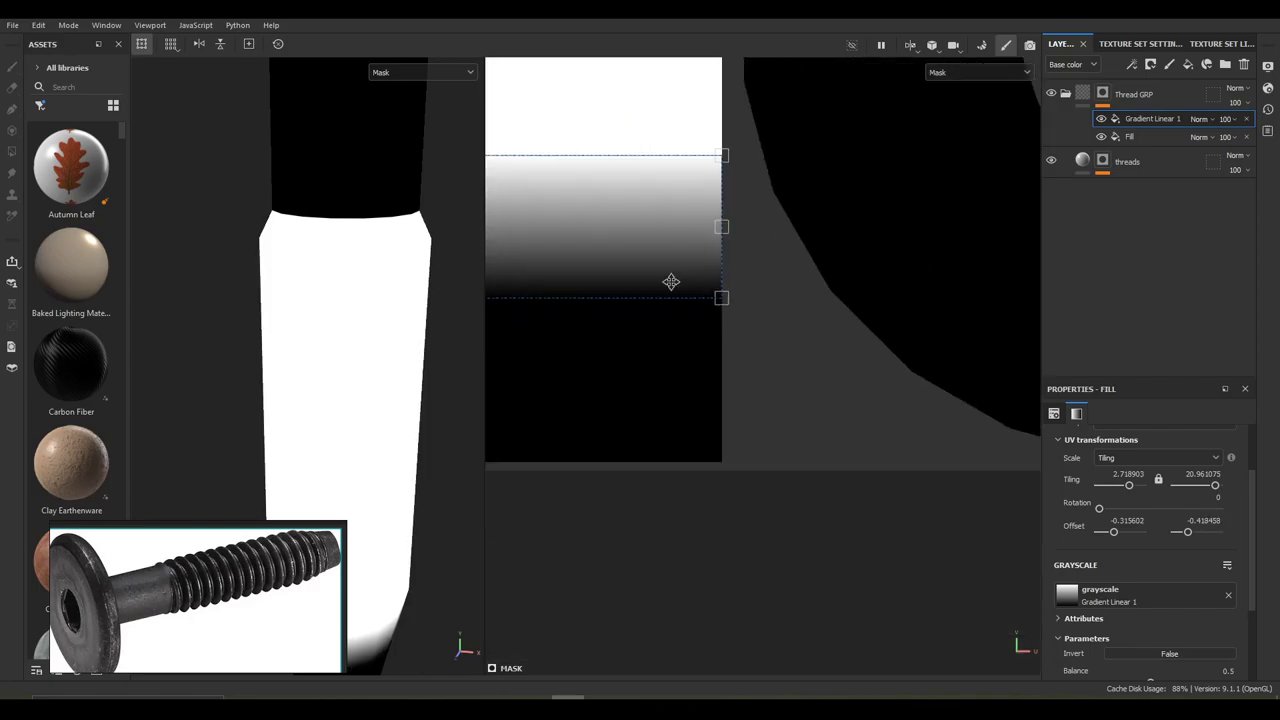
Widen the gradient strip slightly so both ends cover the UV island, with horizontal tiling about 2.709
alt+middle_drag(677, 280, 792, 310)
drag(845, 258, 848, 258)
alt+middle_drag(793, 279, 1165, 280)
alt+middle_drag(1000, 273, 682, 259)
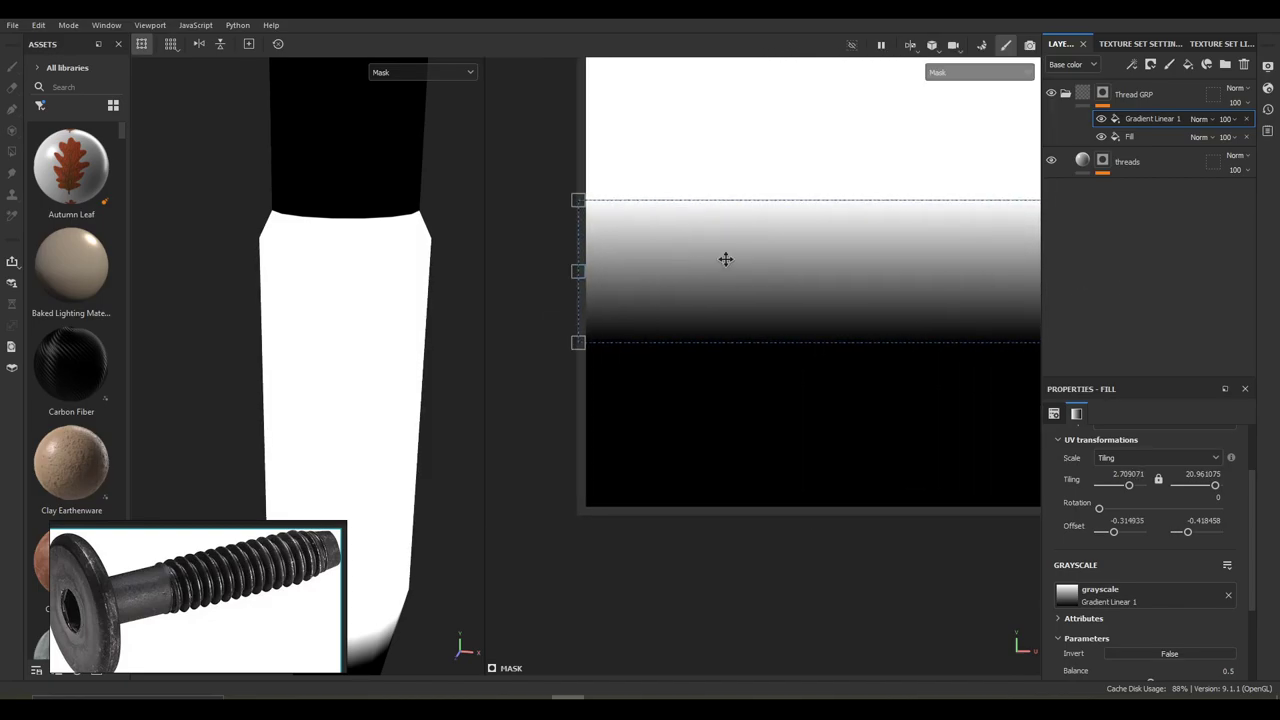
Show the material again and extend the gradient's upper edge for a longer thread fade, with vertical tiling about 16.172
scroll(700, 262, down, 3)
scroll(390, 375, down, 2)
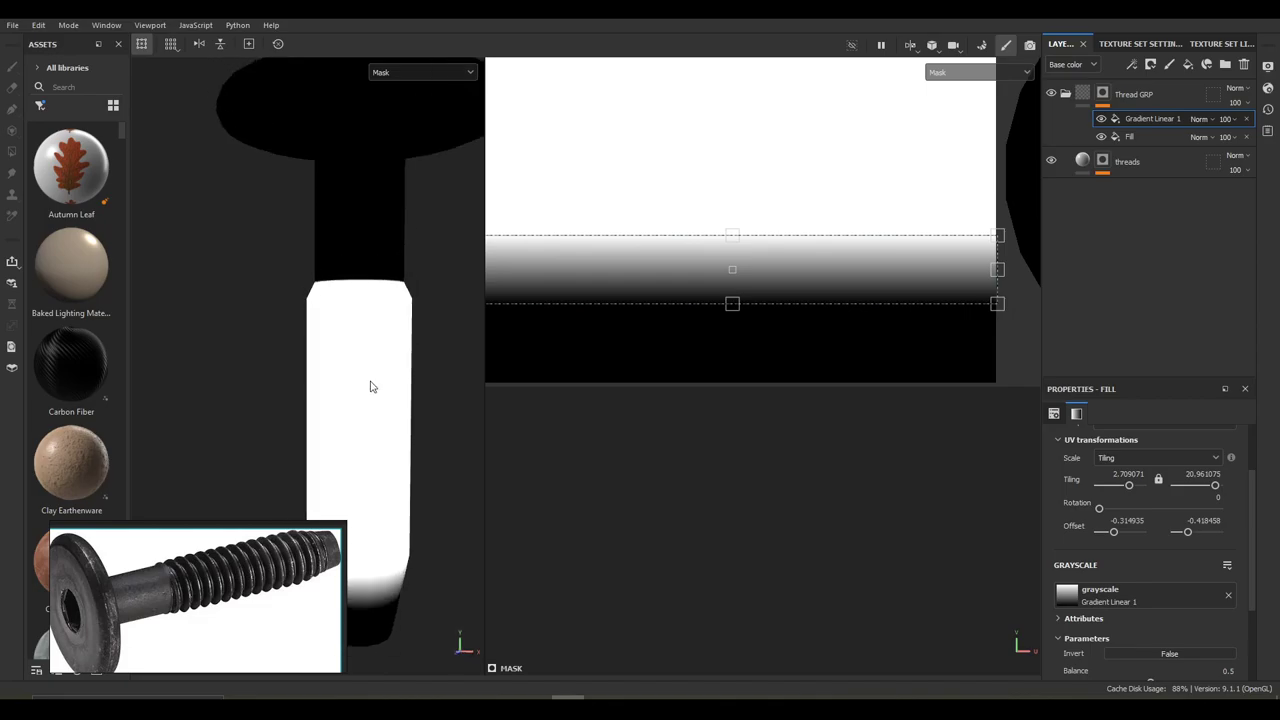
alt+middle_drag(386, 390, 402, 243)
scroll(390, 380, up, 2)
key(m)
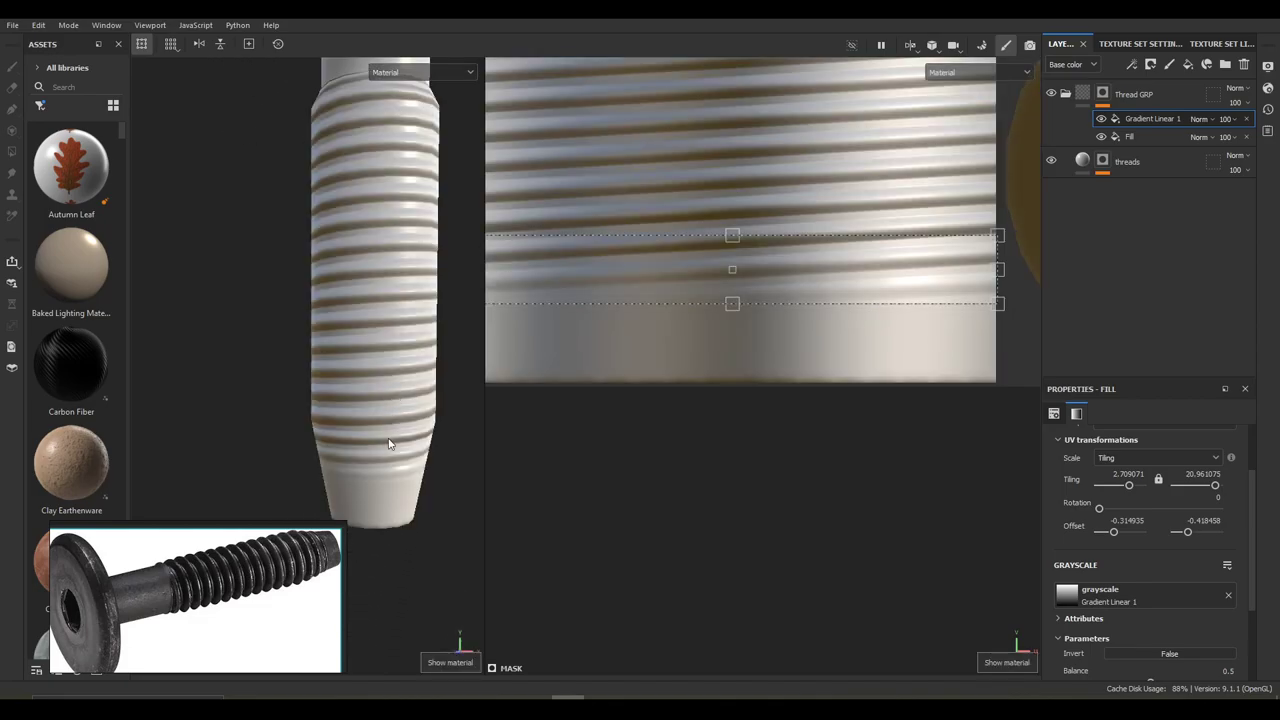
mouse_move(400, 408)
alt+mouse_down()
mouse_move(535, 374)
mouse_move(440, 398)
alt+mouse_up()
mouse_move(732, 238)
mouse_down()
mouse_move(727, 193)
mouse_move(731, 238)
mouse_move(732, 219)
mouse_up()
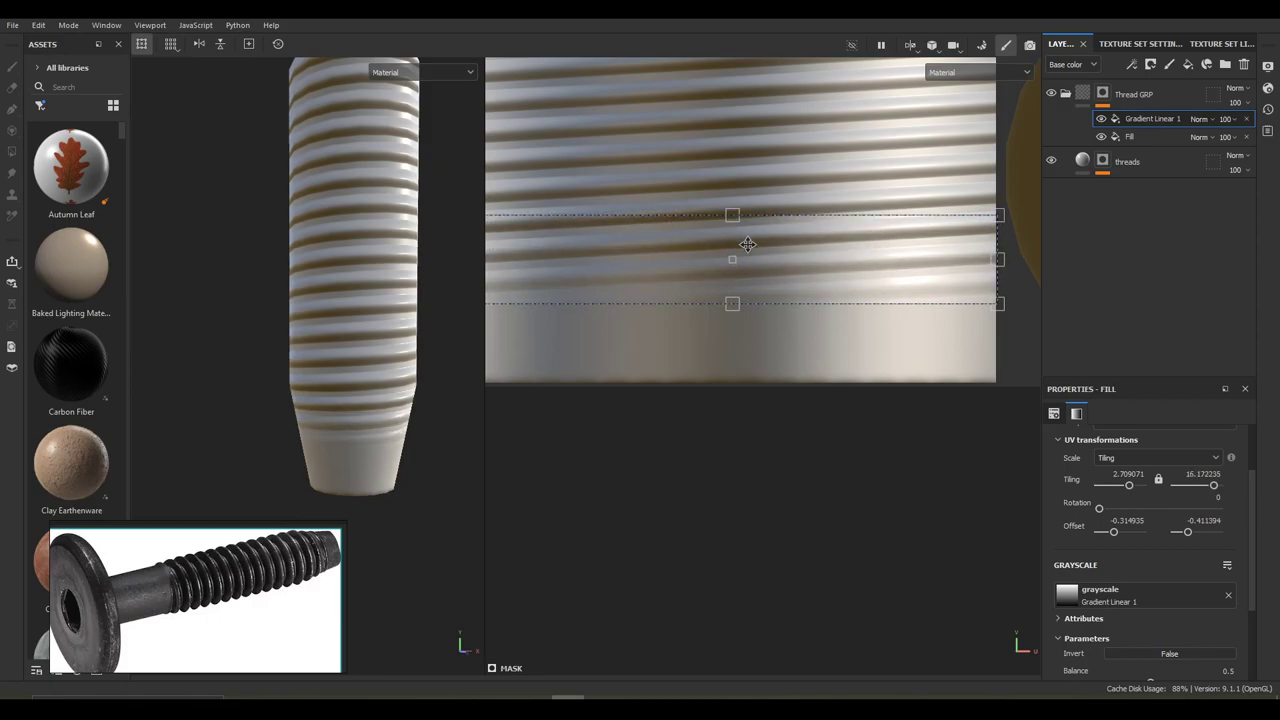
Examine how the threads fade out toward the bolt's tip and along the whole shank
scroll(374, 410, down, 2)
alt+drag(376, 410, 598, 384)
alt+middle_drag(432, 408, 432, 356)
mouse_move(432, 356)
alt+mouse_down()
mouse_move(374, 391)
mouse_move(517, 375)
mouse_move(403, 409)
mouse_move(437, 417)
mouse_move(266, 429)
mouse_move(291, 393)
mouse_move(377, 394)
mouse_move(282, 393)
alt+mouse_up()
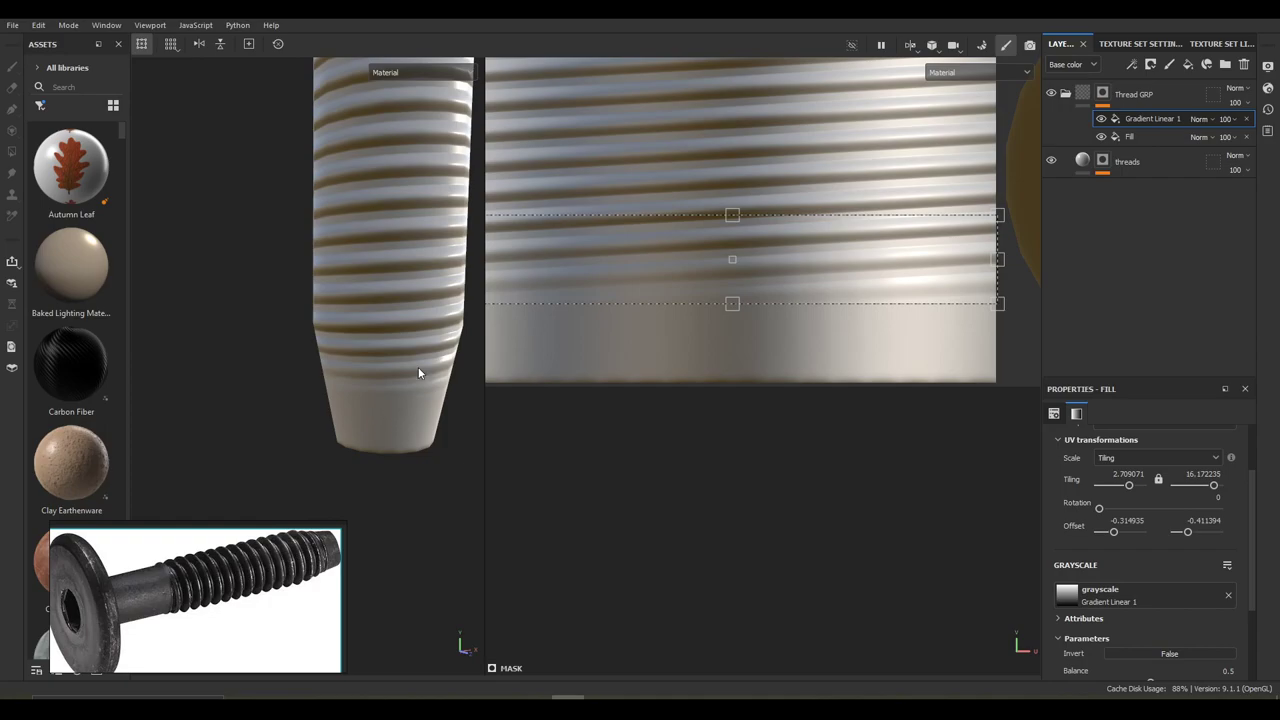
alt+drag(426, 320, 445, 230)
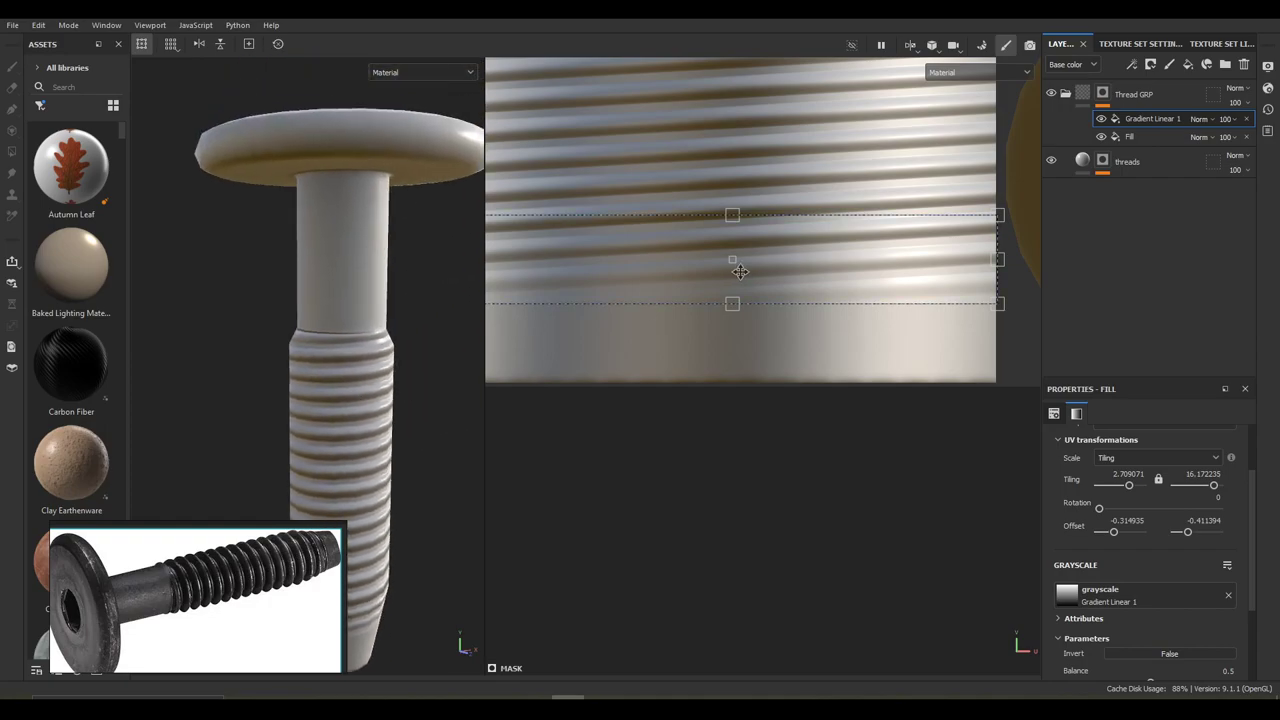
scroll(790, 212, down, 3)
scroll(790, 212, down, 2)
scroll(362, 333, down, 2)
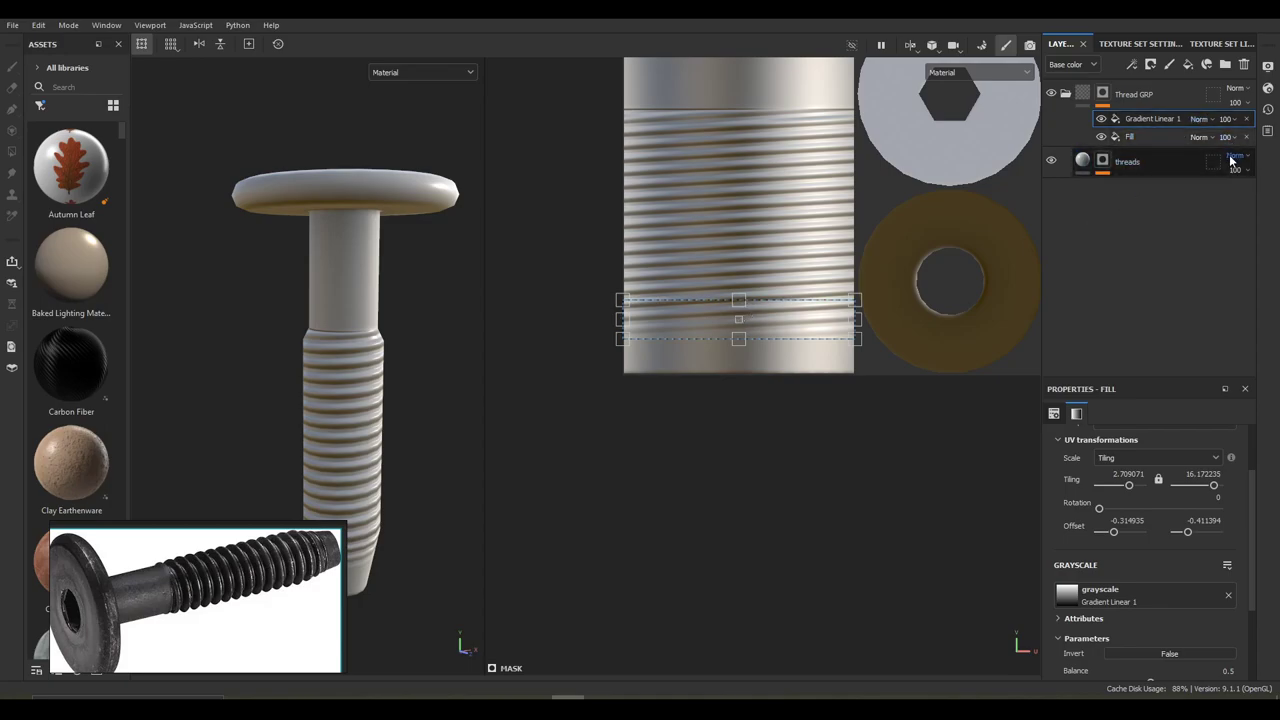
Duplicate the gradient fill, move the copy to the threads' upper end and rotate it 180 degrees
key(ctrl+d)
scroll(806, 230, up, 2)
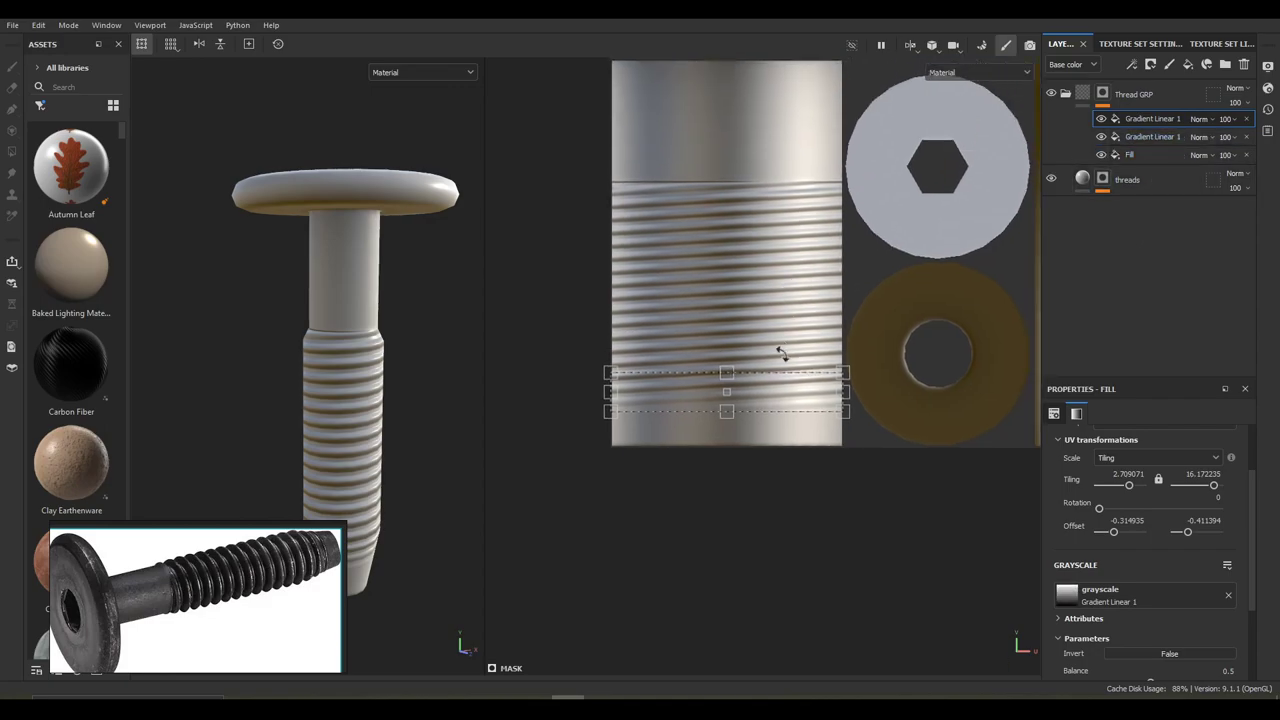
drag(773, 384, 773, 188)
drag(853, 143, 605, 230)
Display the mask and align the rotated gradient with the white area's upper edge, with a vertical offset of about -0.108
scroll(743, 170, up, 5)
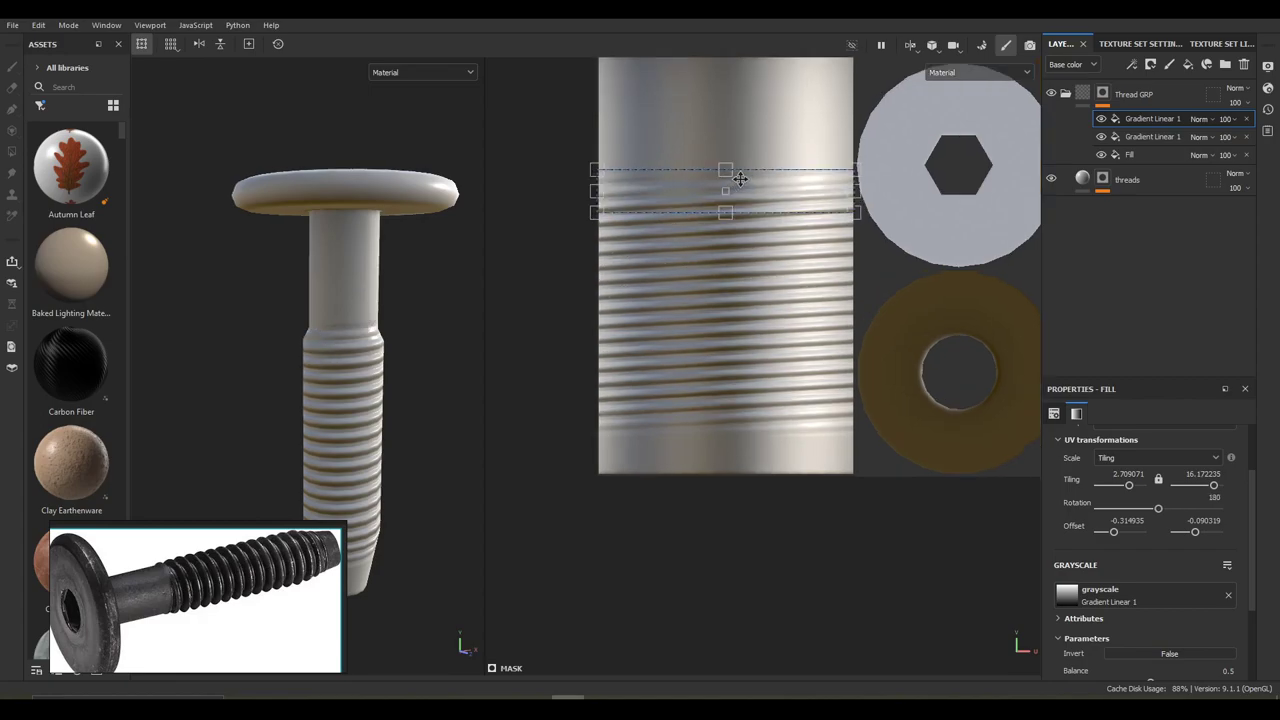
scroll(743, 170, up, 2)
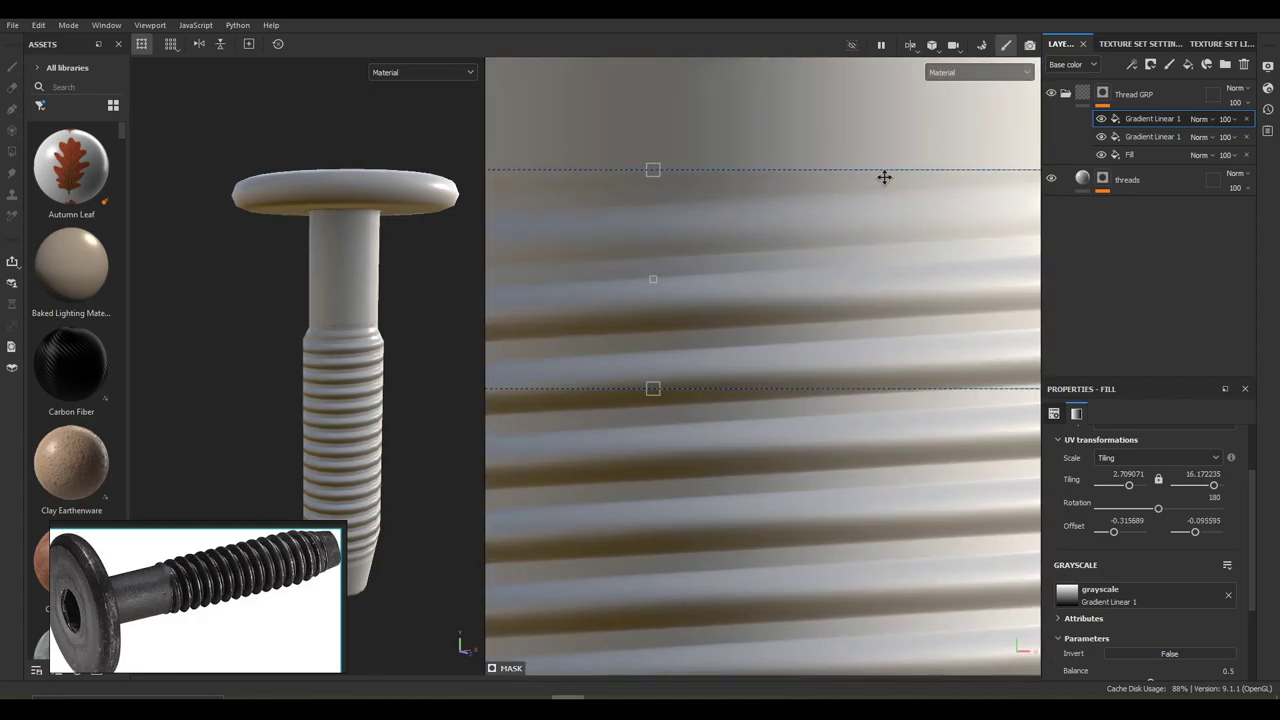
key(m)
drag(671, 160, 700, 247)
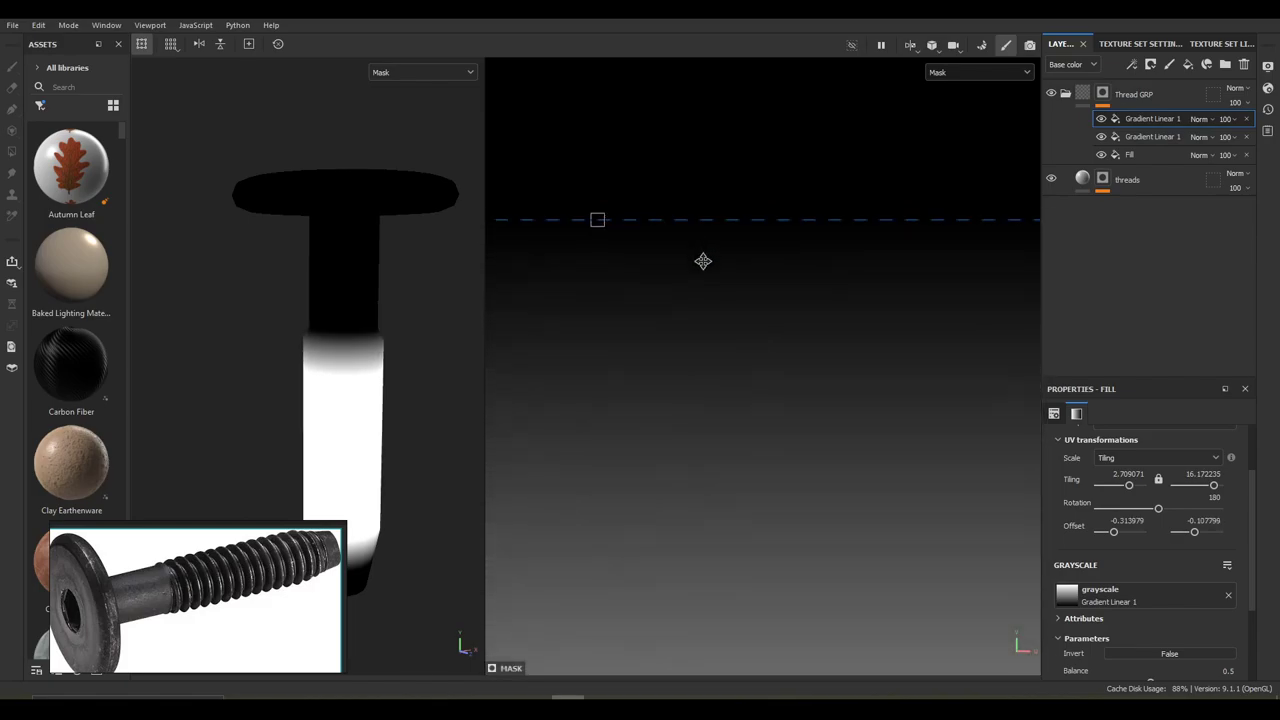
Shorten the upper gradient by raising its lower edge to a vertical tiling of about -27.178, and show the material
scroll(715, 264, down, 5)
scroll(800, 293, up, 2)
scroll(812, 293, up, 1)
scroll(377, 372, up, 2)
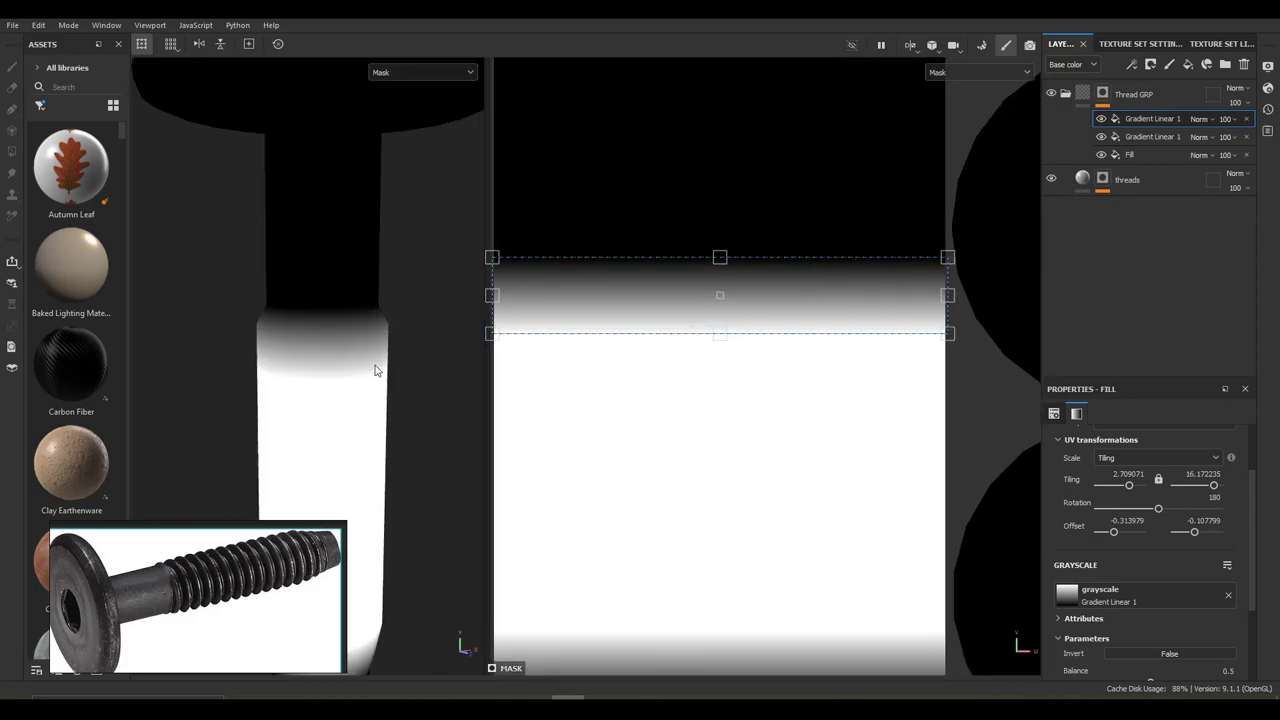
drag(733, 337, 722, 303)
key(m)
Examine the faded thread start below the smooth shank and the whole bolt against the reference photo
scroll(398, 313, down, 3)
alt+drag(440, 320, 636, 320)
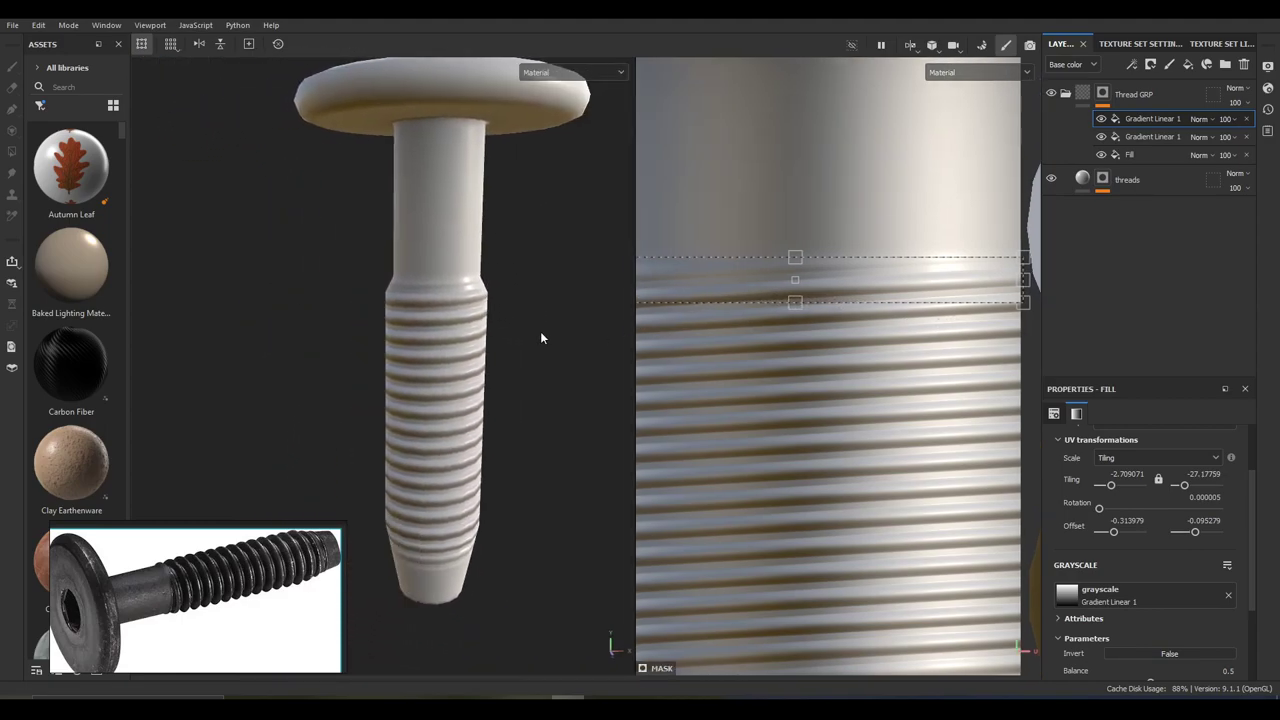
scroll(480, 338, down, 4)
alt+drag(481, 330, 460, 350)
middle_drag(458, 348, 438, 356)
scroll(450, 339, up, 4)
scroll(424, 342, up, 6)
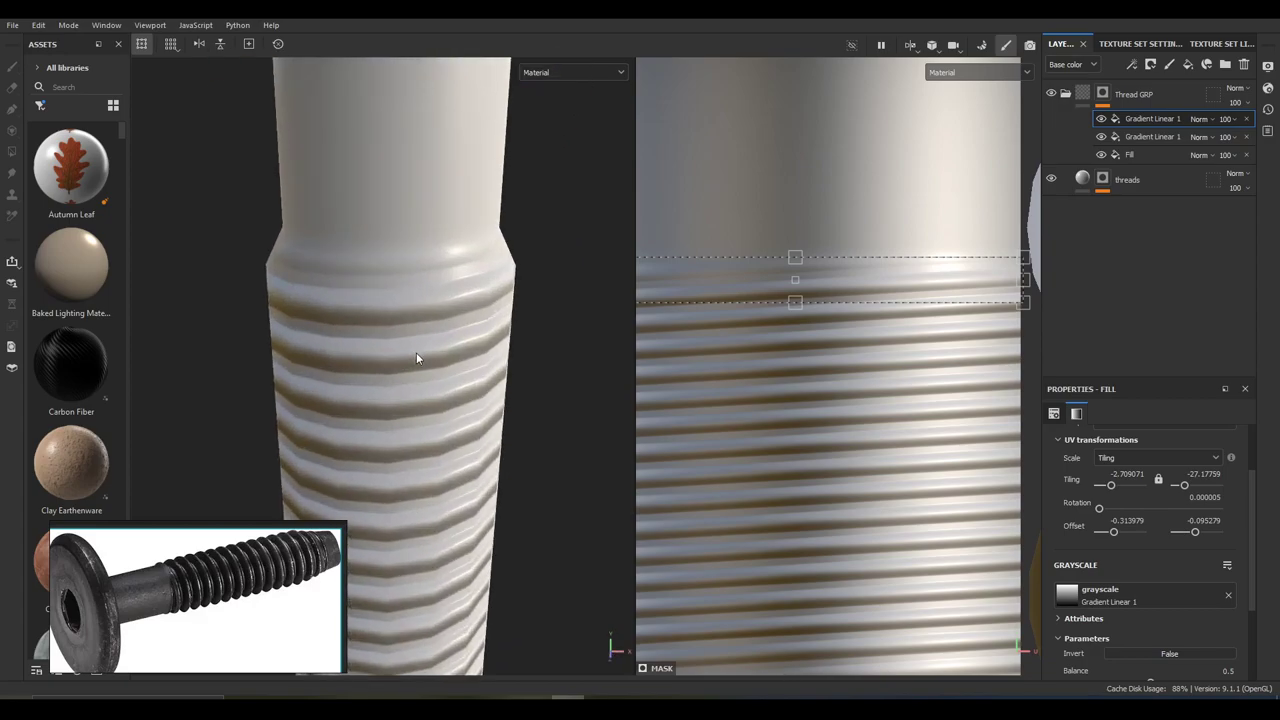
scroll(324, 444, down, 2)
scroll(409, 400, down, 3)
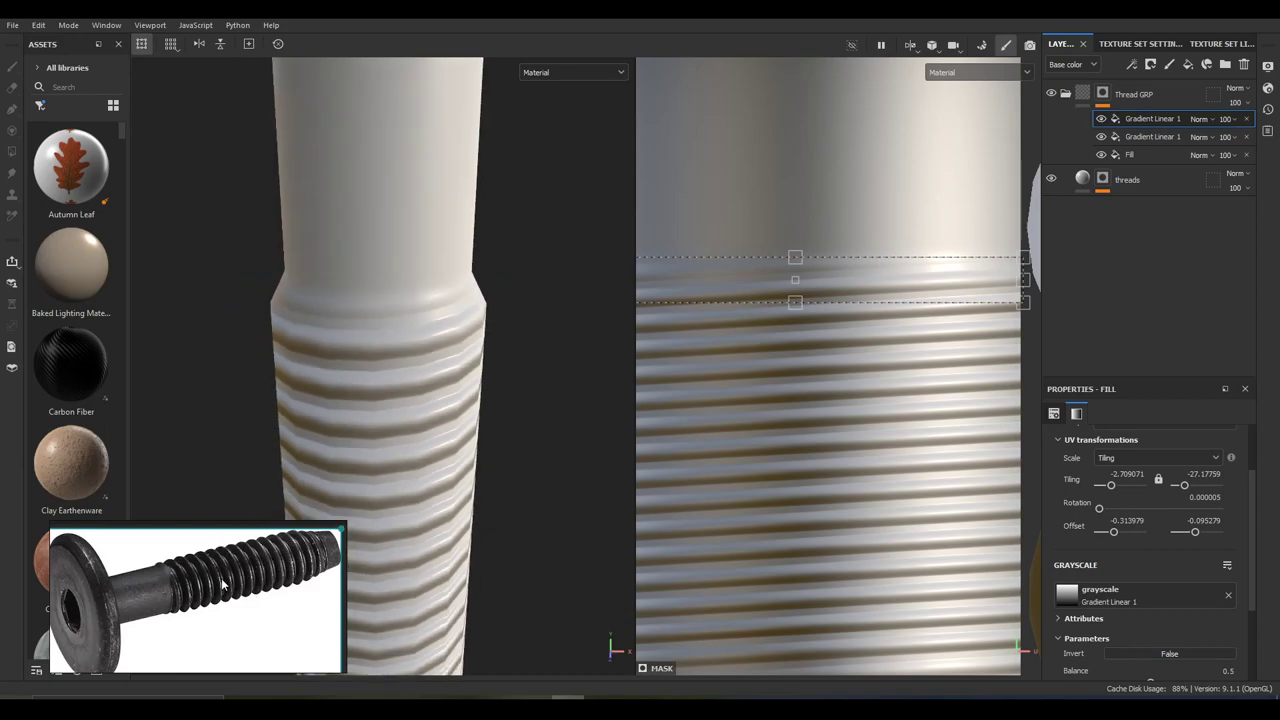
scroll(449, 403, down, 5)
alt+drag(474, 403, 537, 386)
alt+middle_drag(537, 386, 503, 344)
scroll(497, 336, down, 2)
alt+drag(490, 326, 583, 374)
alt+right_drag(583, 374, 369, 342)
alt+drag(447, 333, 477, 343)
mouse_move(477, 343)
shift+right_down()
mouse_move(577, 349)
mouse_move(357, 335)
mouse_move(498, 338)
shift+right_up()
alt+drag(447, 337, 416, 330)
scroll(418, 337, up, 2)
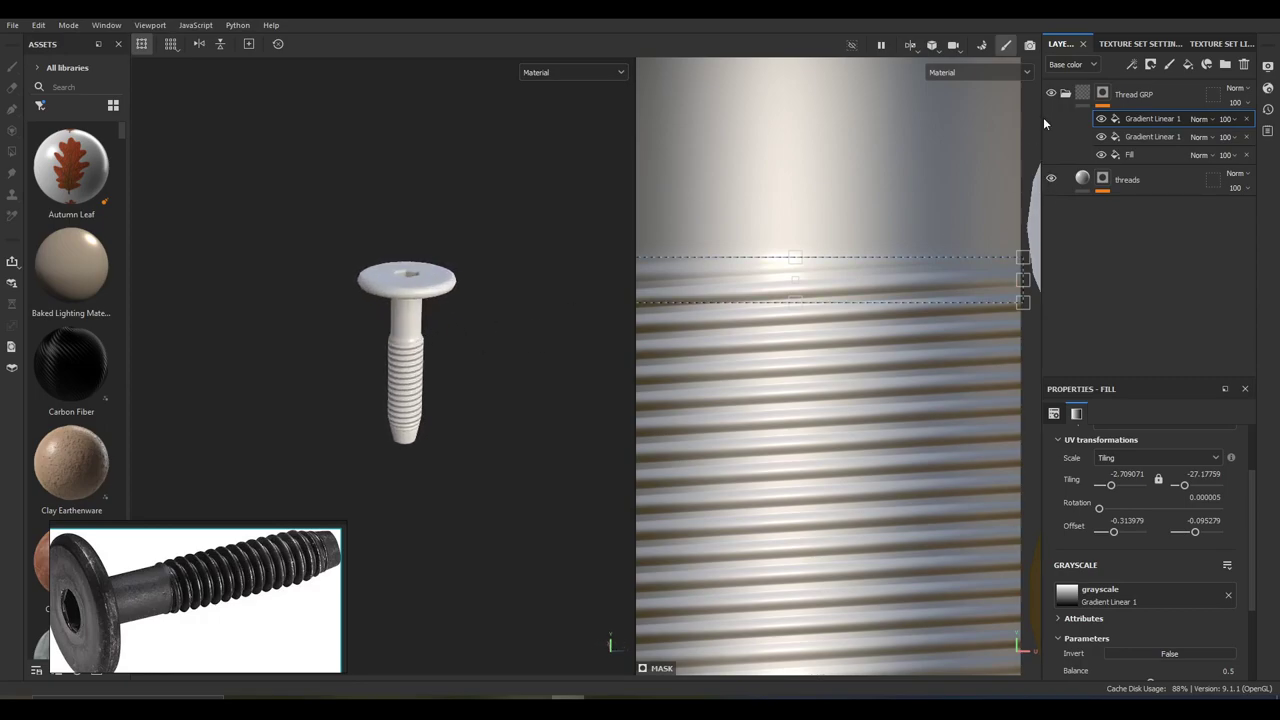
Collapse the Thread GRP folder and shift the reference photo slightly
click(1065, 93)
click(1103, 92)
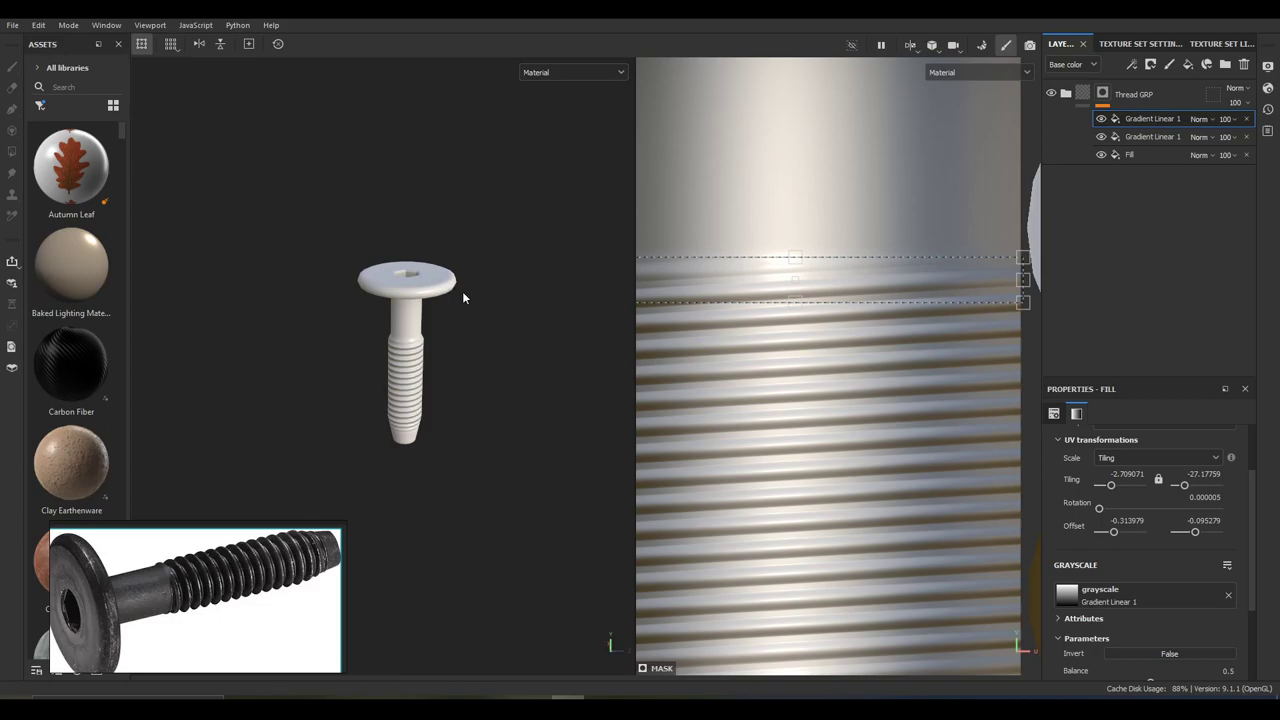
drag(281, 583, 269, 568)
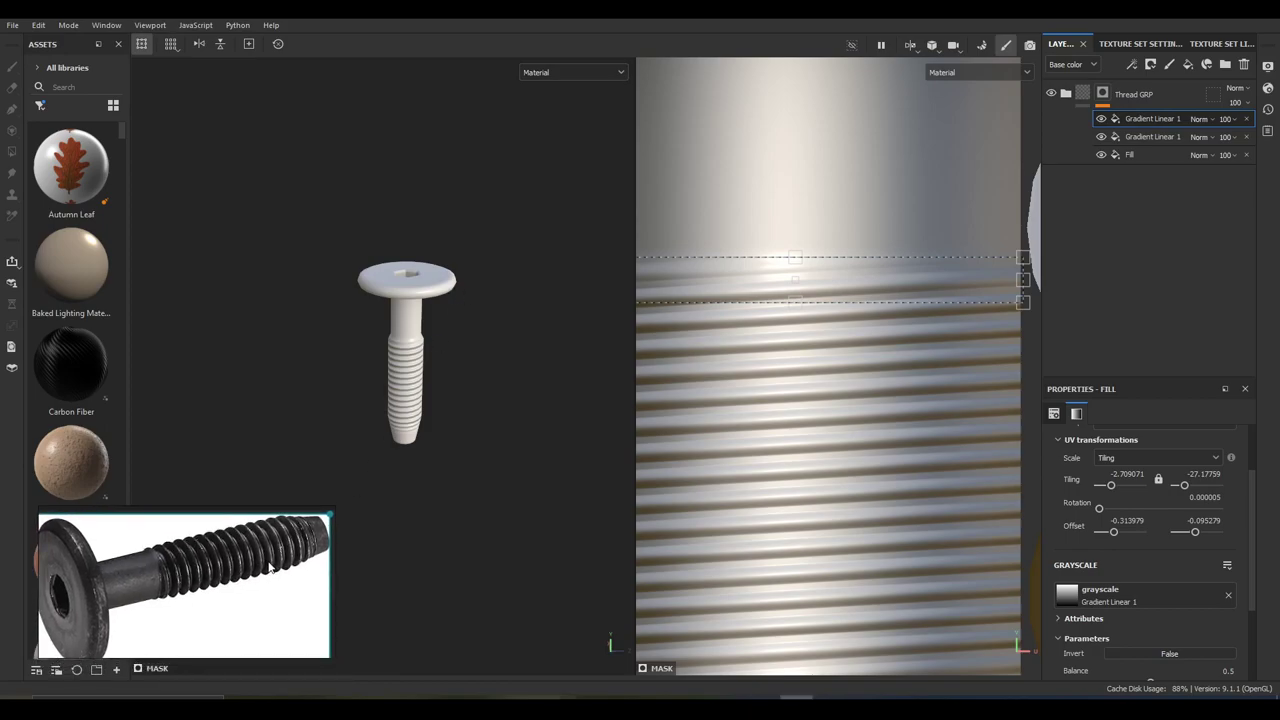
Check the finished threads on the whole bolt and select the Thread GRP folder itself instead of its mask
scroll(405, 398, up, 5)
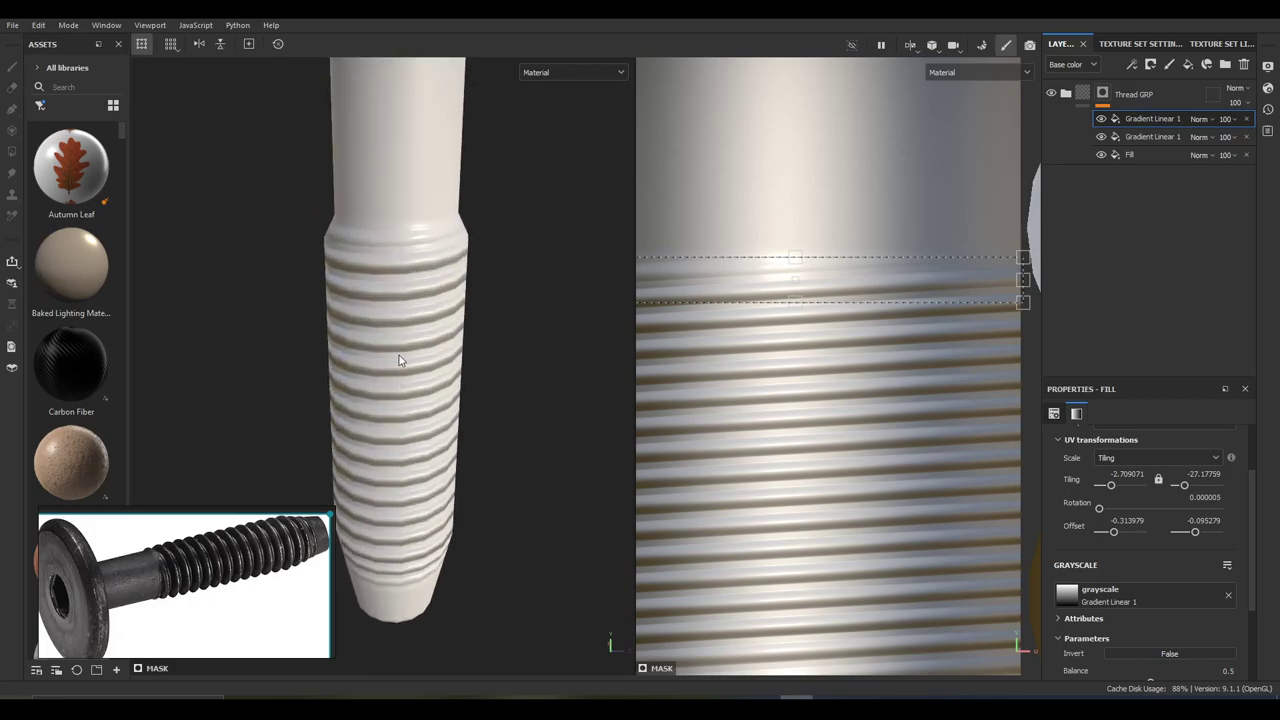
scroll(399, 359, down, 1)
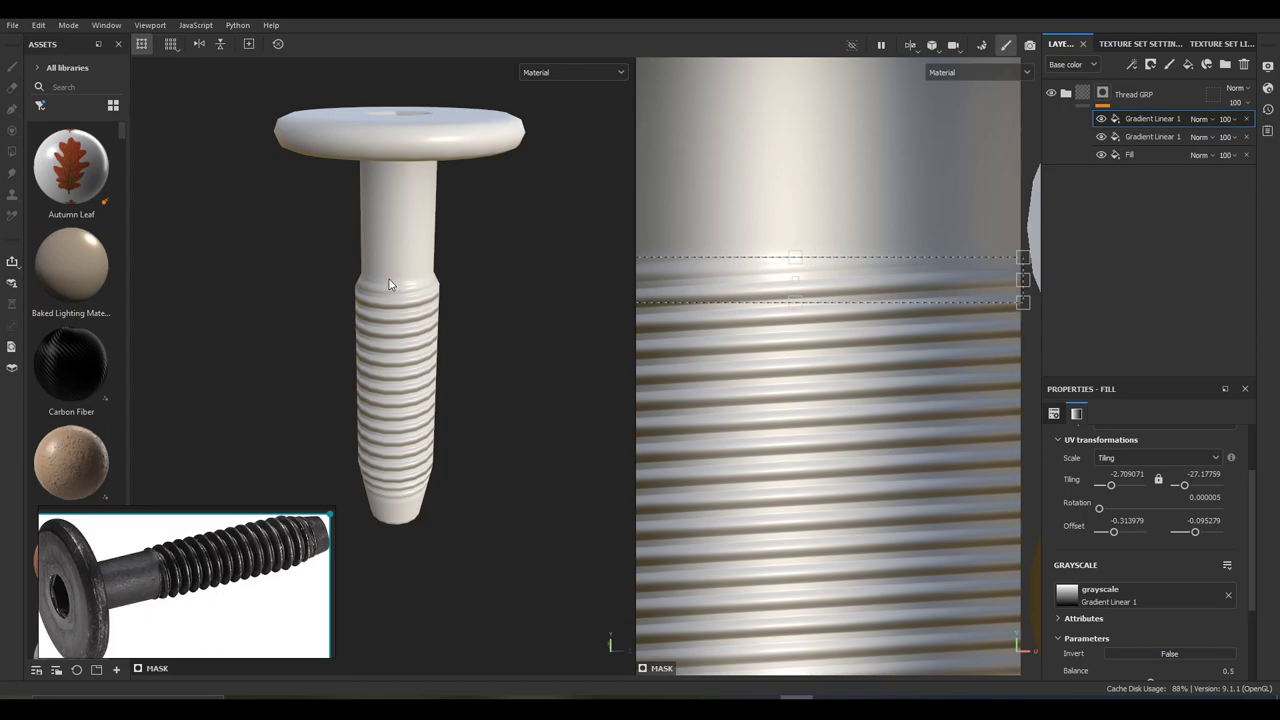
scroll(410, 282, down, 2)
alt+drag(423, 263, 409, 246)
alt+middle_drag(409, 246, 418, 305)
mouse_move(418, 305)
alt+mouse_down()
mouse_move(449, 263)
mouse_move(414, 314)
mouse_move(418, 290)
alt+mouse_up()
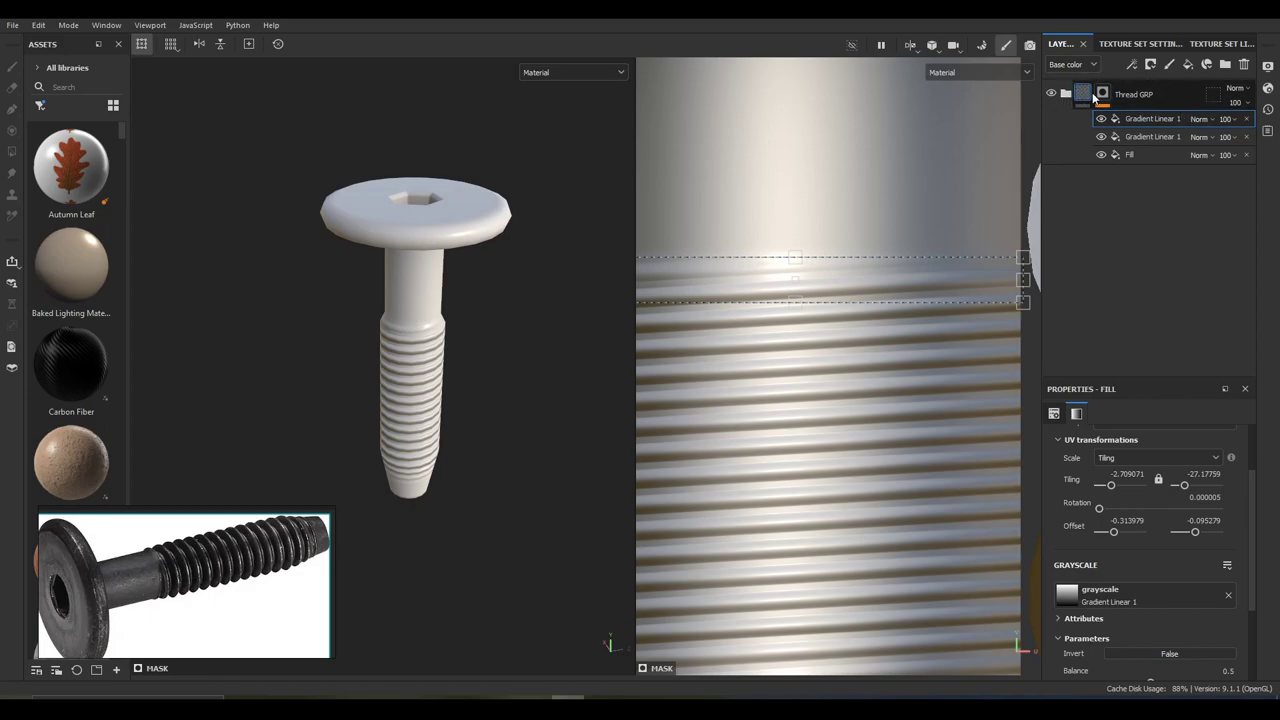
click(1081, 96)
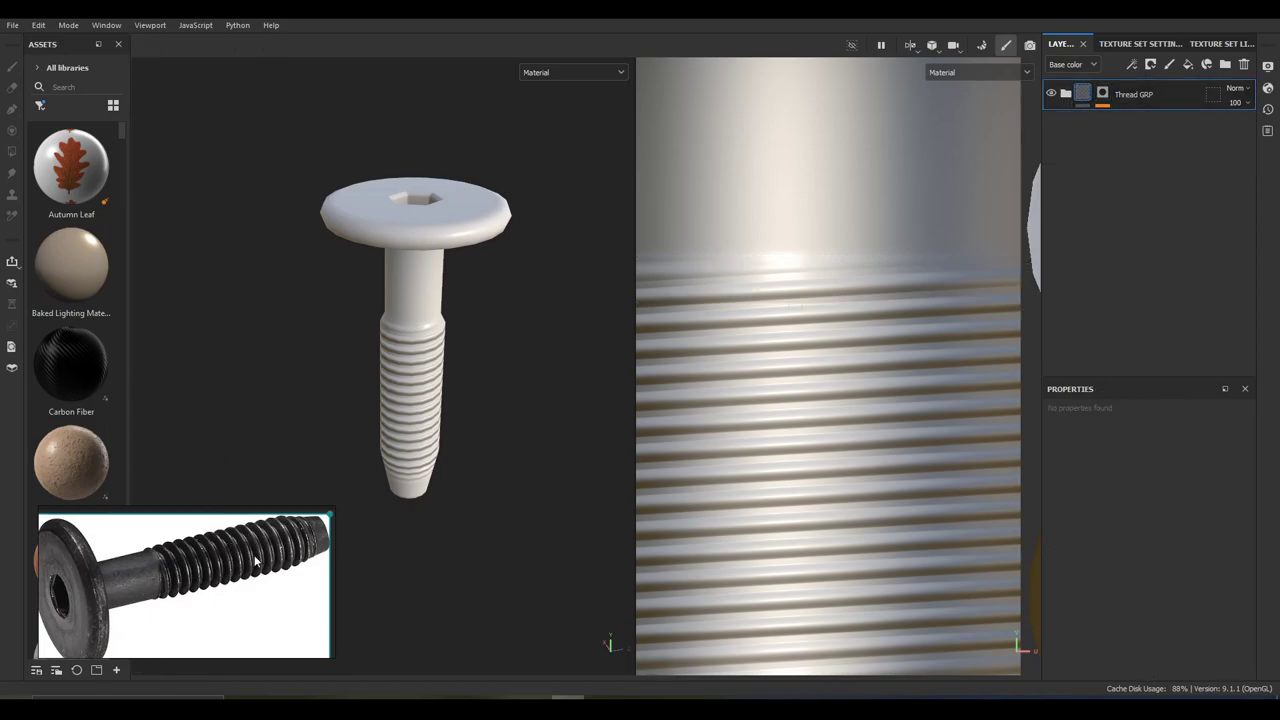
Search the assets for painted steel and add the Steel Gun Painted smart material above the Thread GRP folder
click(39, 105)
click(78, 231)
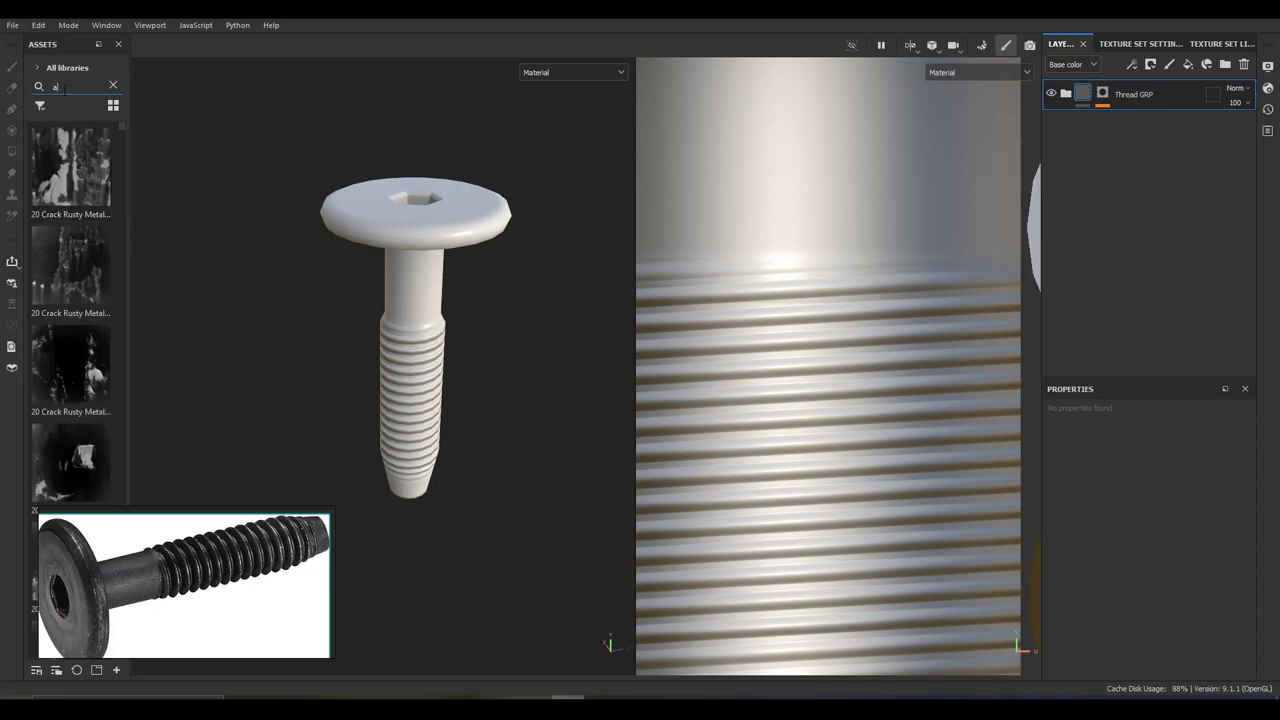
text(painted steel)
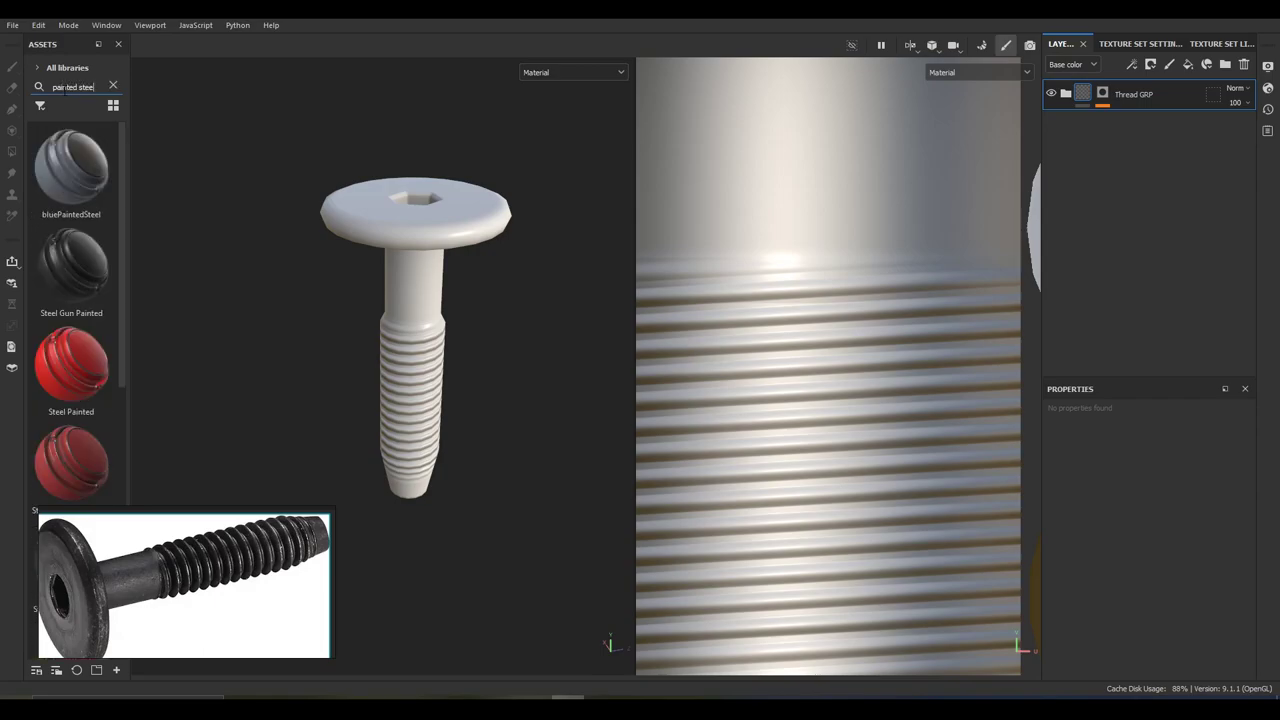
mouse_move(76, 252)
mouse_down()
mouse_move(64, 267)
mouse_move(1151, 186)
mouse_move(1194, 94)
mouse_move(1181, 102)
mouse_move(1181, 82)
mouse_up()
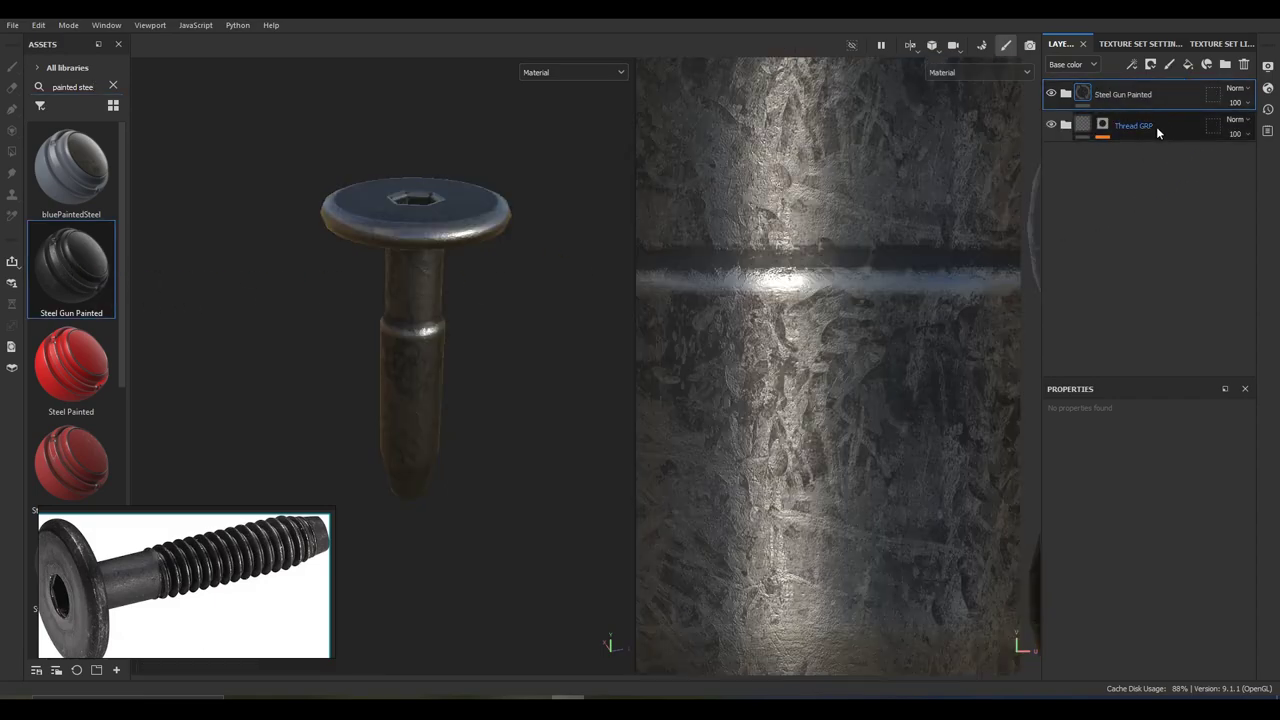
Expand the Steel Gun Painted folder and move the Thread GRP folder into it, beneath Base Metal
click(1066, 94)
scroll(440, 327, down, 1)
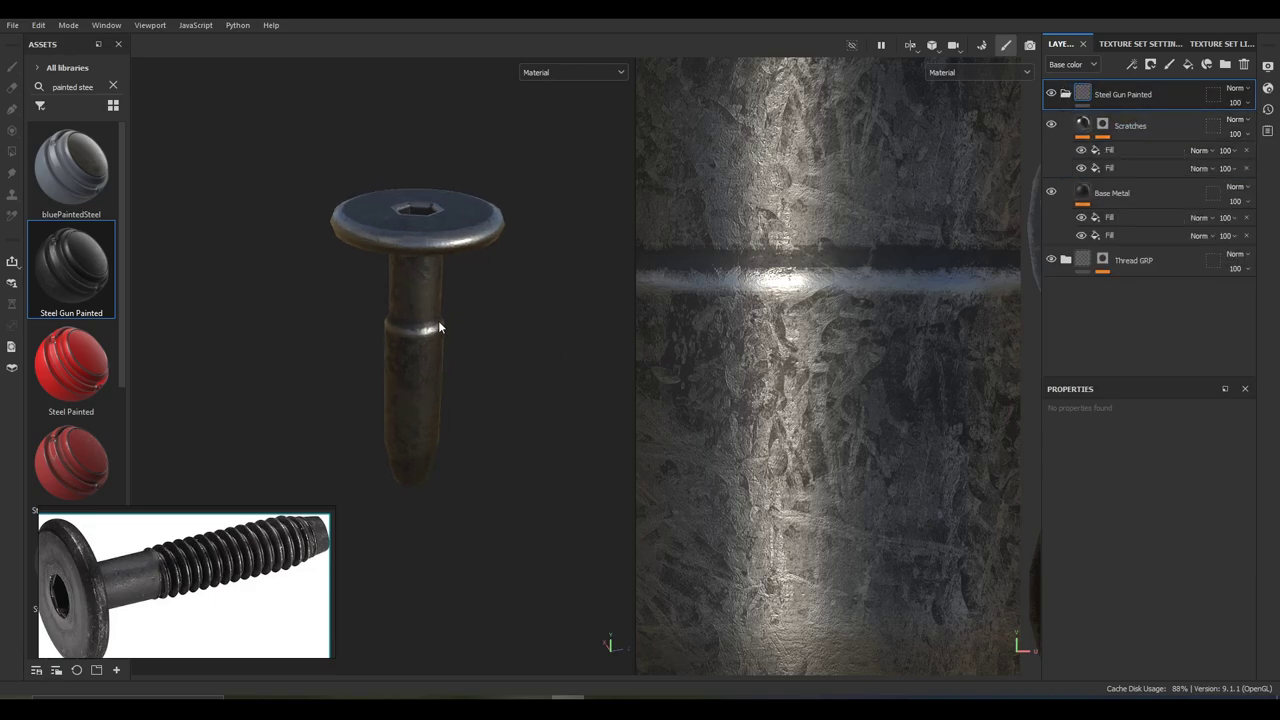
alt+middle_drag(448, 267, 441, 329)
scroll(440, 327, up, 3)
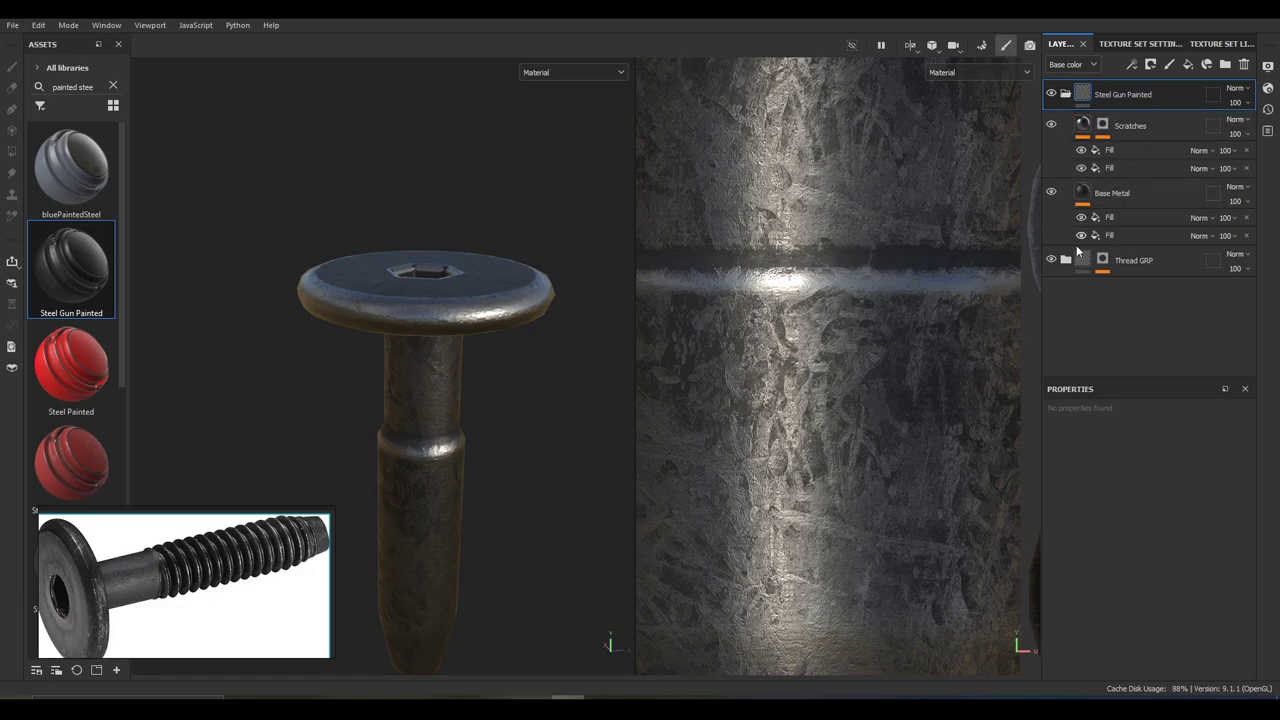
drag(1085, 266, 1090, 246)
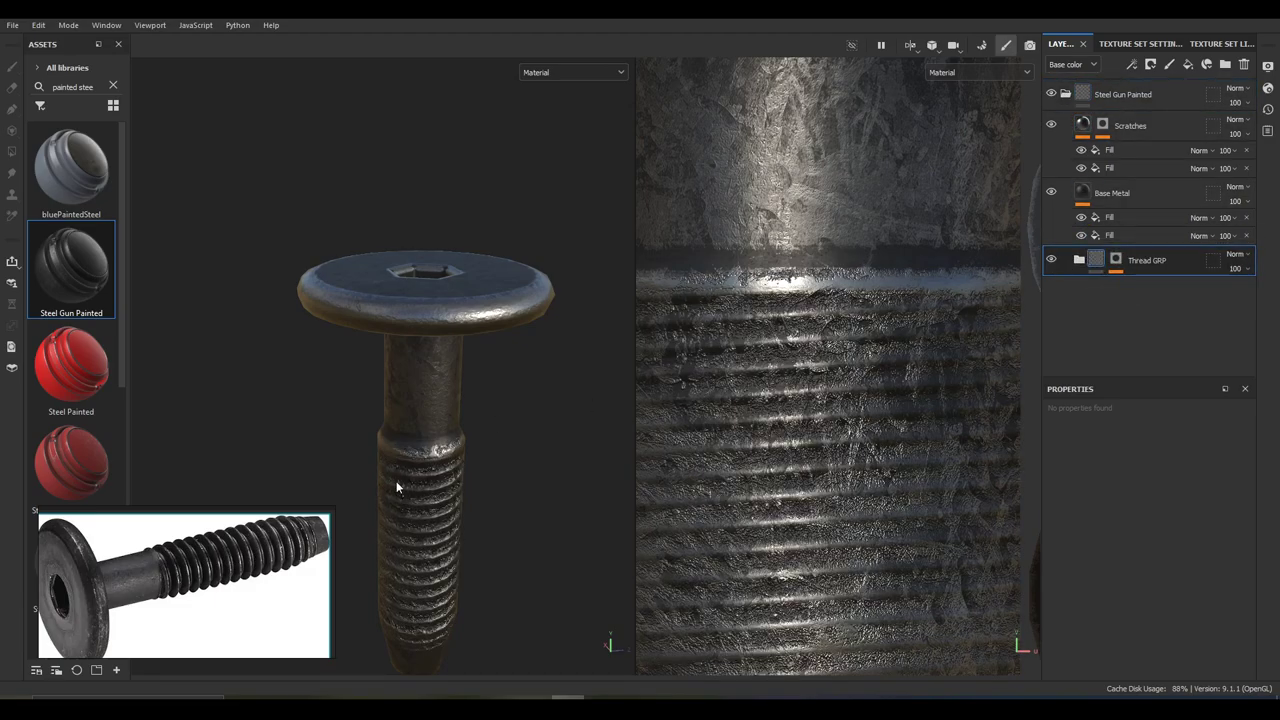
scroll(458, 480, down, 2)
mouse_move(457, 498)
alt+mouse_down()
mouse_move(479, 354)
mouse_move(457, 509)
mouse_move(471, 457)
mouse_move(460, 411)
mouse_move(390, 421)
mouse_move(403, 417)
alt+mouse_up()
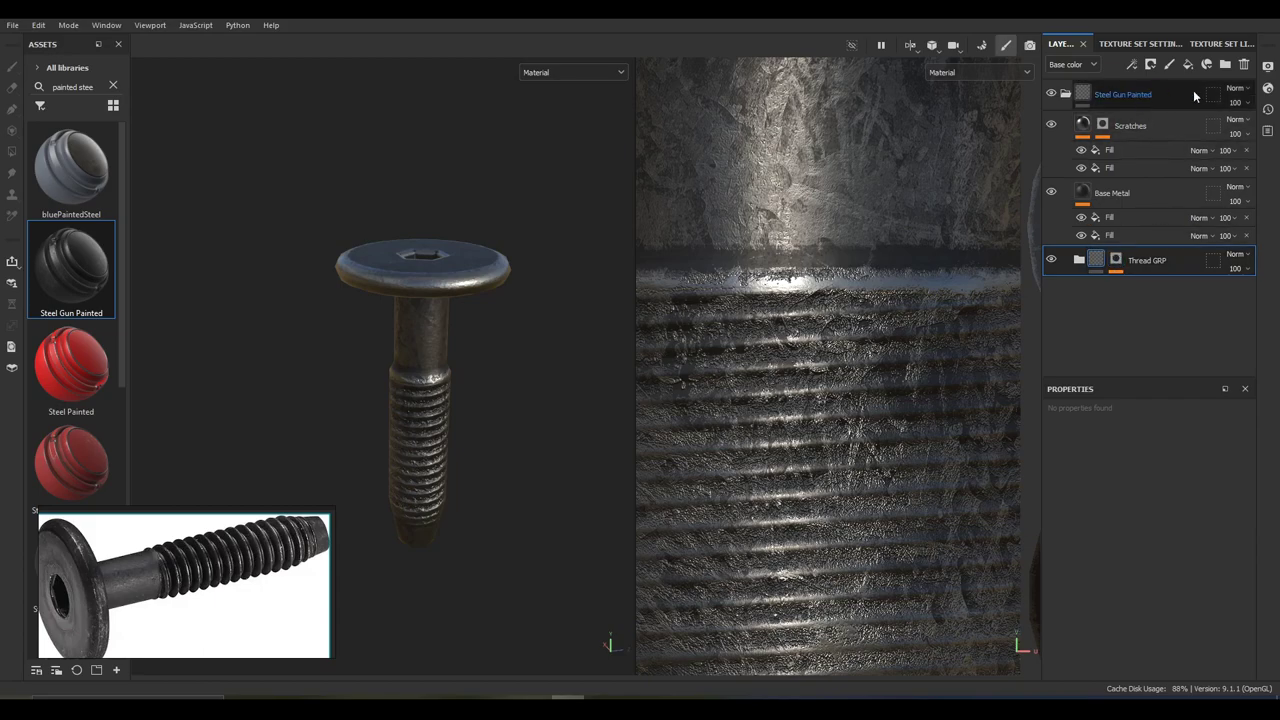
Show the layers' Height channel and set the Steel Gun Painted folder's height blending to Linear dodge (Add)
click(1072, 64)
click(1080, 103)
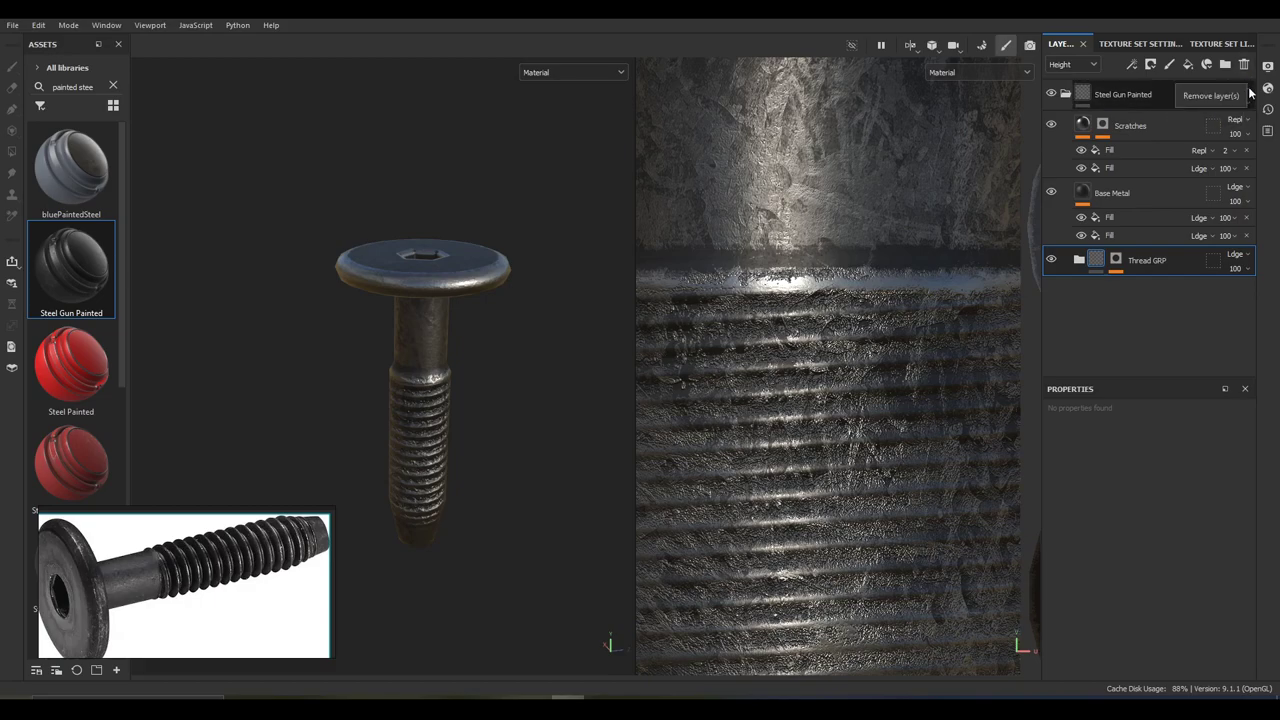
click(1242, 89)
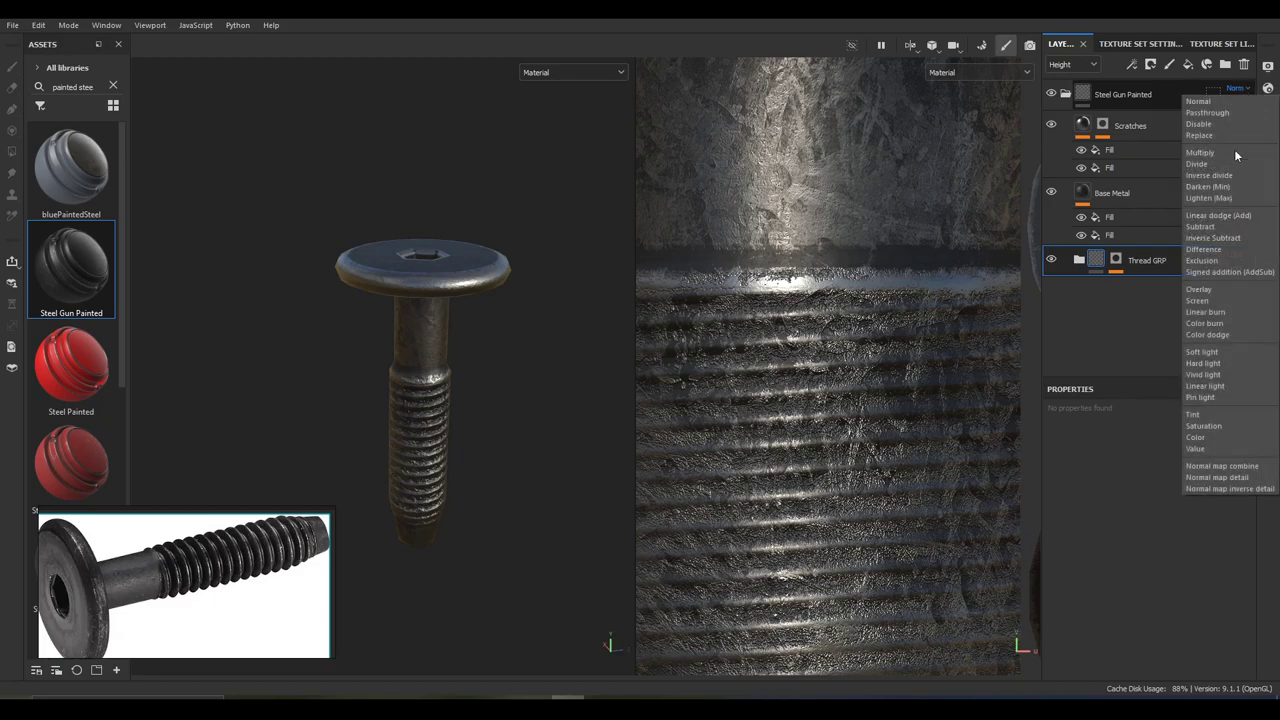
click(1222, 216)
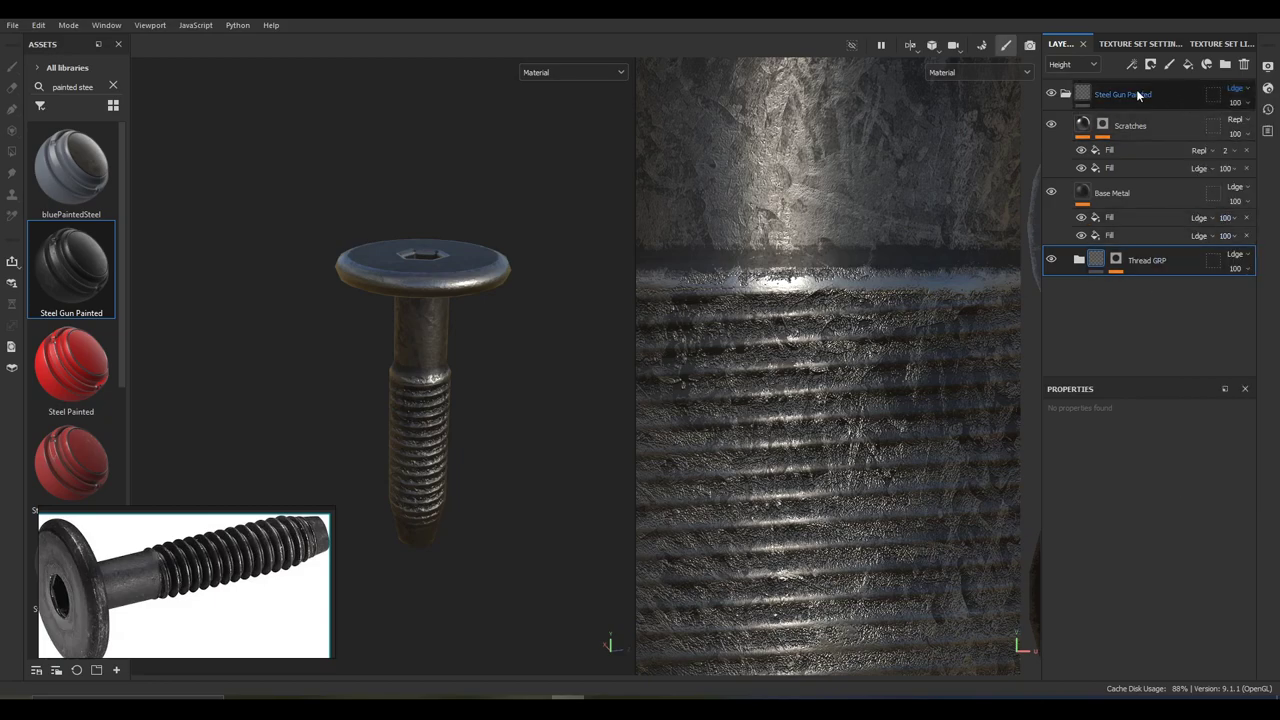
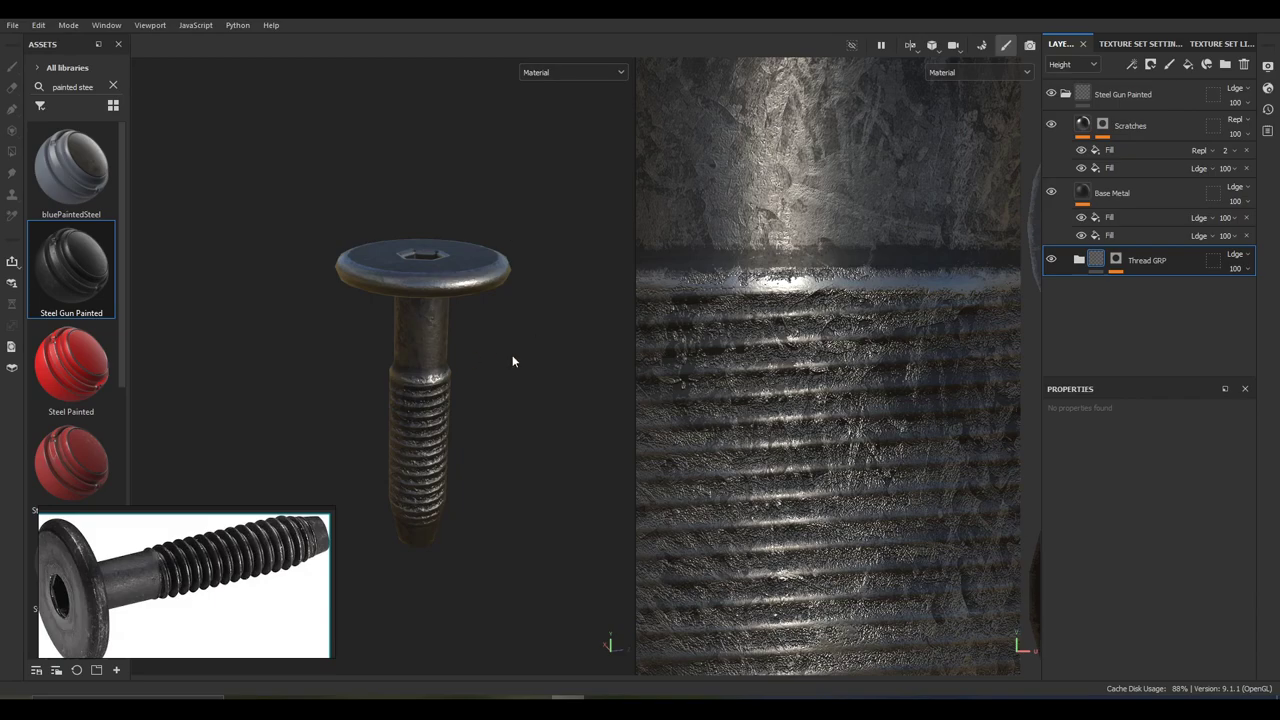
Add a fill layer beneath the Steel Gun Painted folder with only its height channel enabled
click(1148, 104)
click(1188, 66)
drag(1142, 94, 1155, 345)
alt+click(1106, 589)
Assign the Perlin Noise procedural to the fill layer's height and set its tiling to about -19.05
scroll(1136, 611, down, 2)
click(1134, 550)
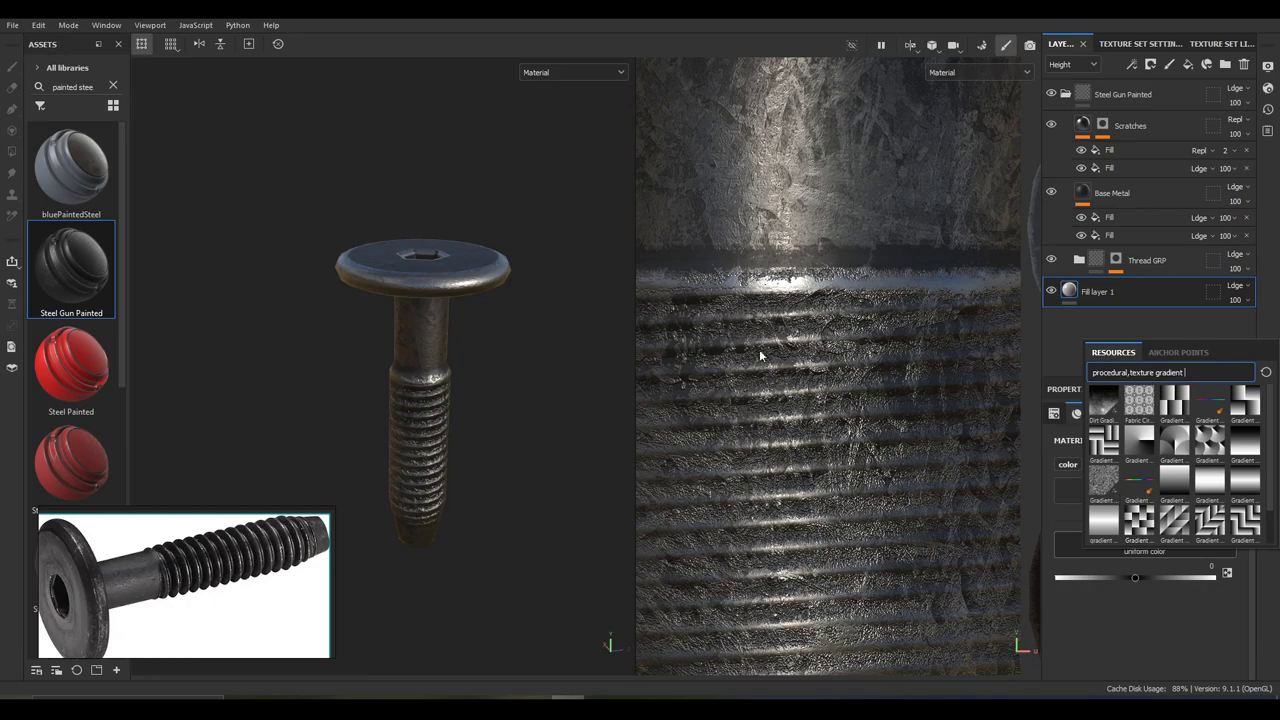
text(perlin)
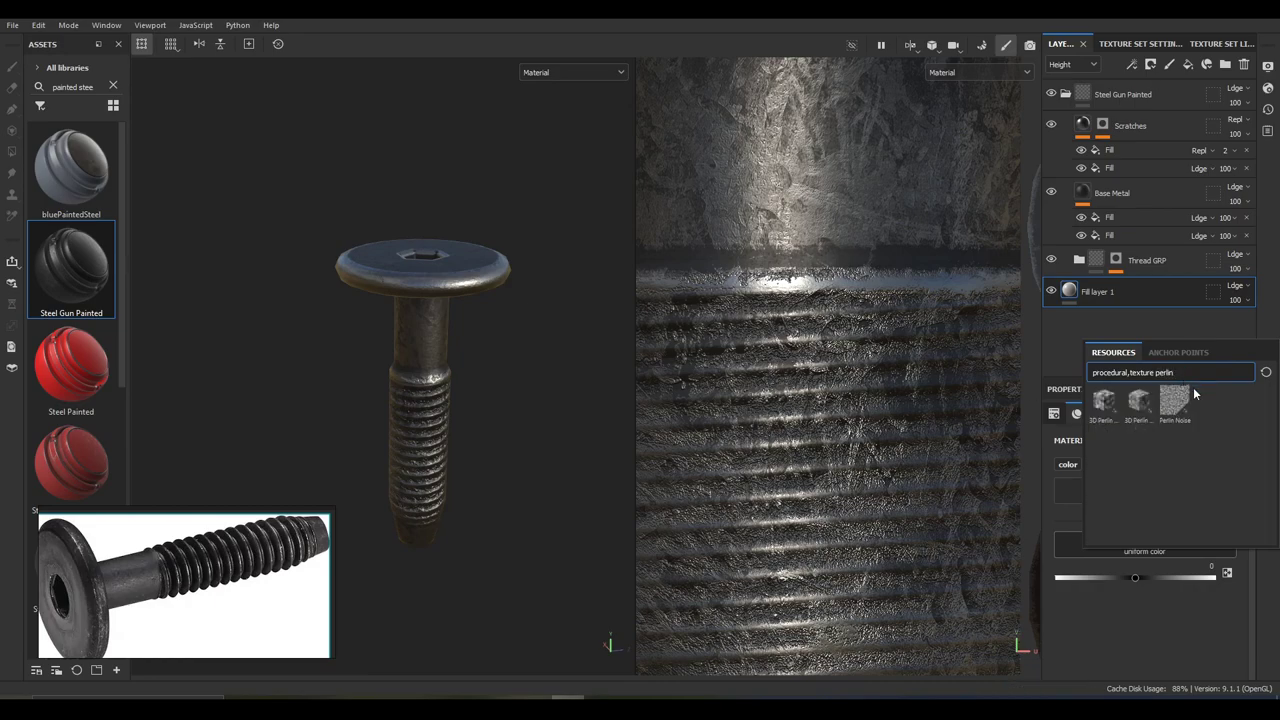
click(1175, 401)
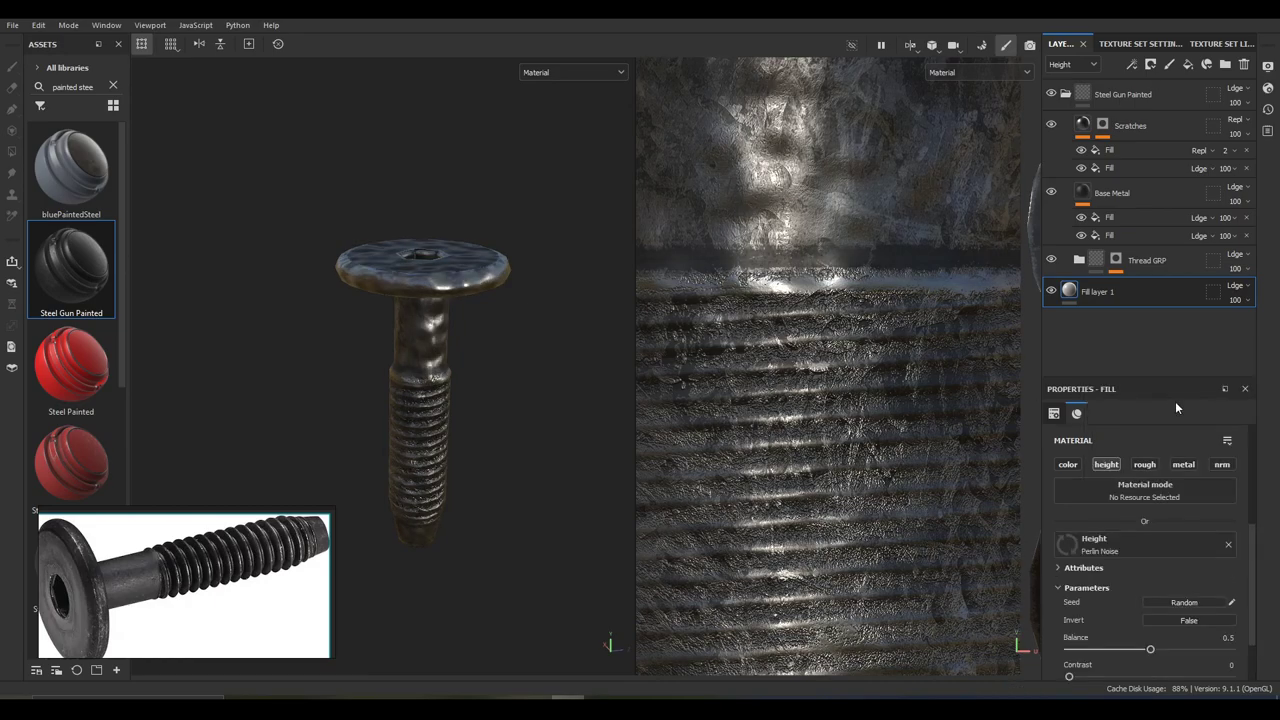
scroll(1155, 575, down, 2)
scroll(1149, 567, down, 3)
drag(1126, 533, 1100, 528)
Hide and show the Steel Gun Painted folder to compare the noise on the bare and the painted bolt
click(1050, 94)
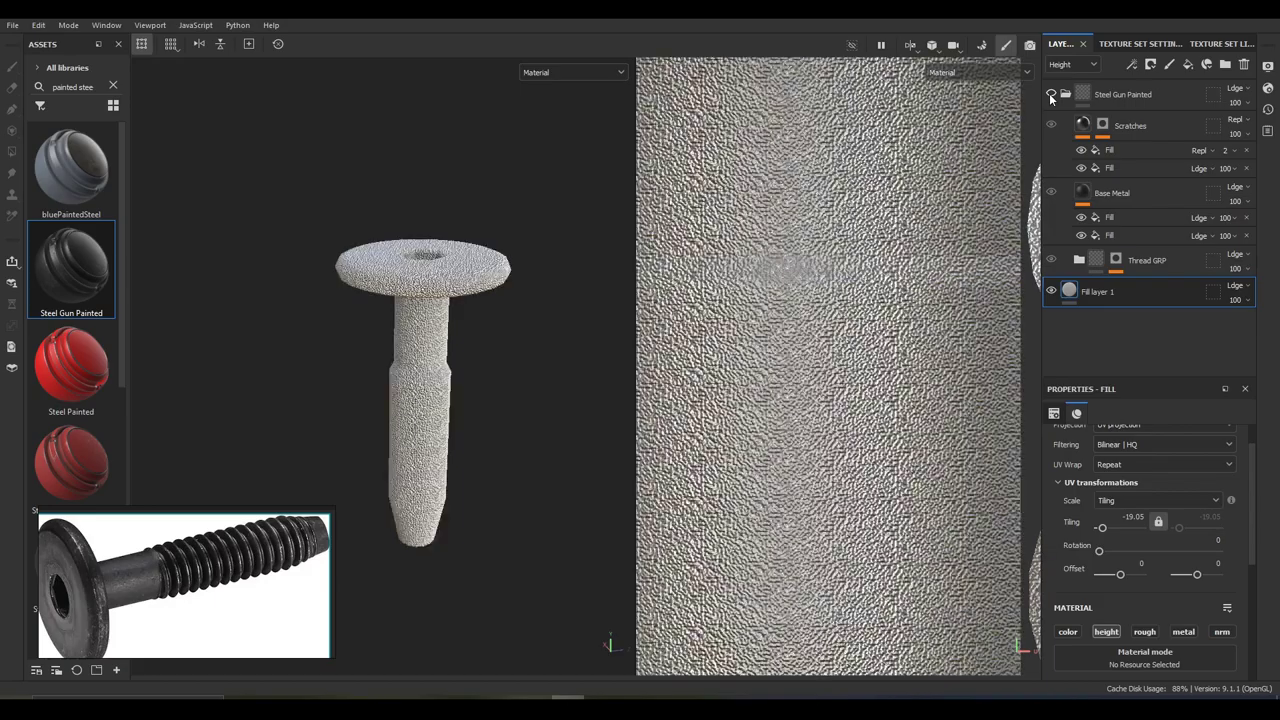
scroll(437, 391, up, 5)
alt+drag(507, 363, 453, 415)
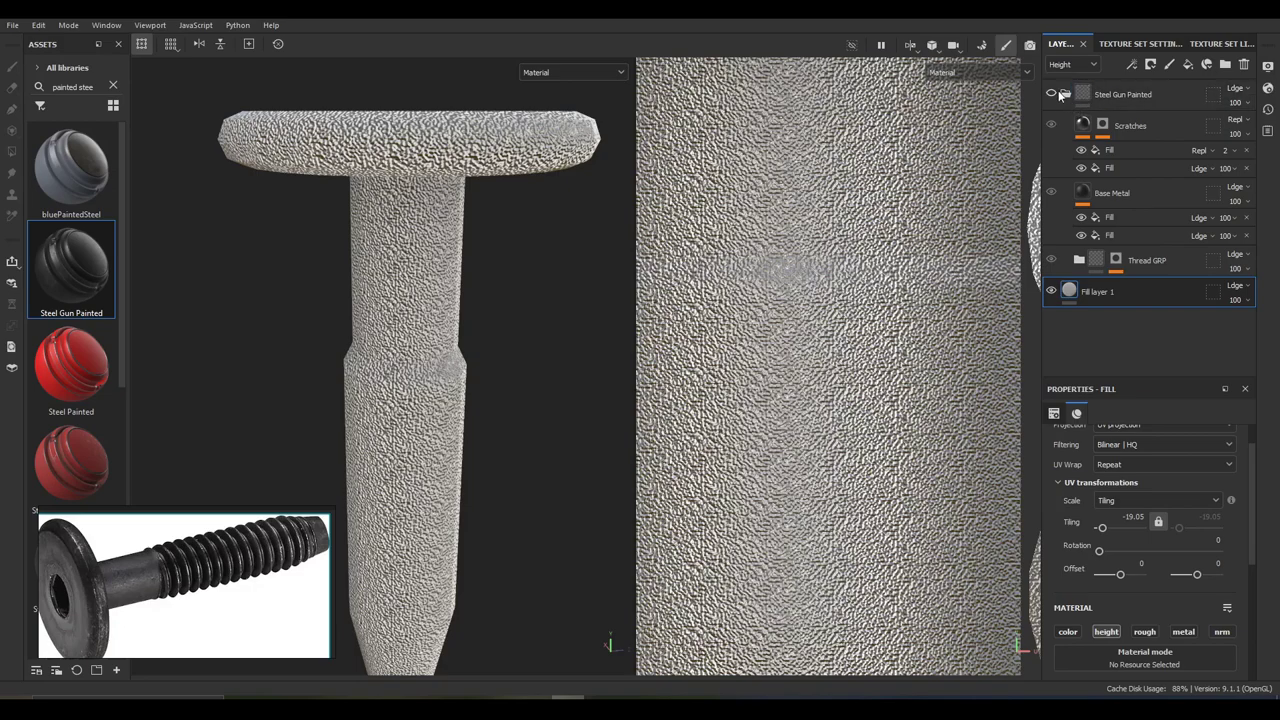
click(1052, 94)
scroll(466, 249, up, 3)
mouse_move(380, 337)
alt+mouse_down()
mouse_move(471, 325)
mouse_move(428, 337)
alt+mouse_up()
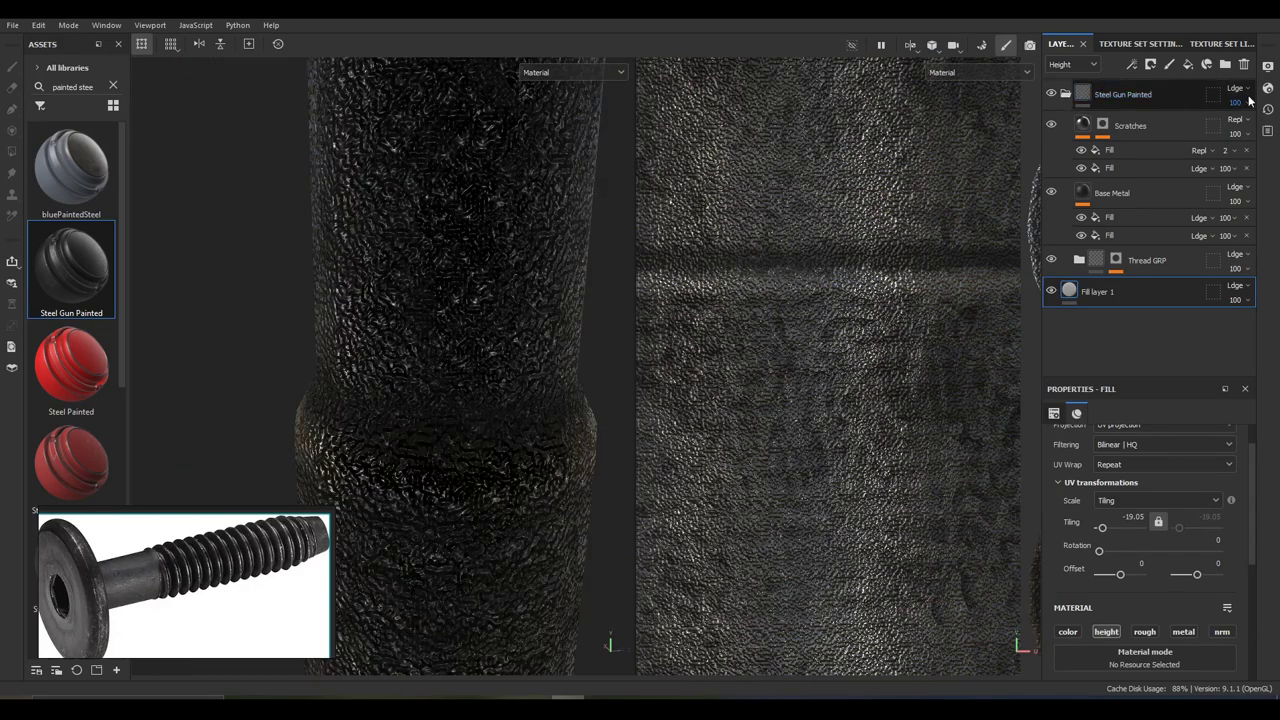
Set the Steel Gun Painted folder's height blending to Normal and delete the Perlin Noise fill layer
click(1234, 93)
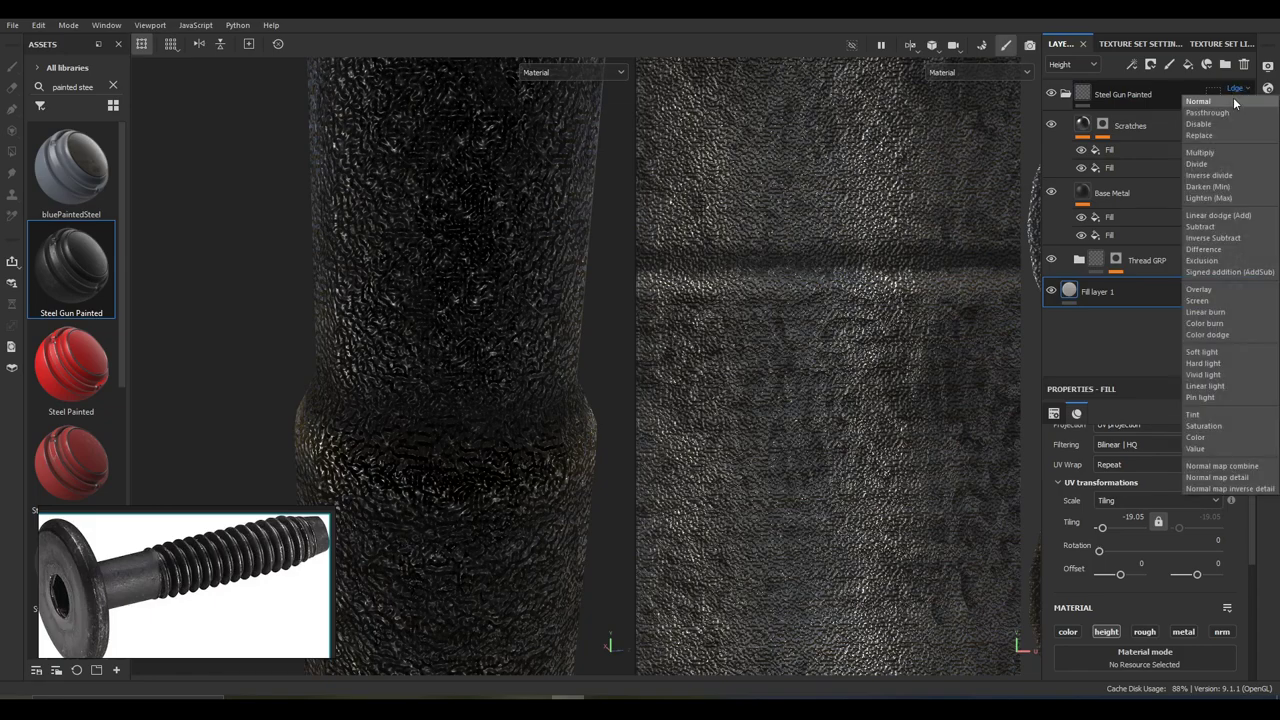
click(1225, 99)
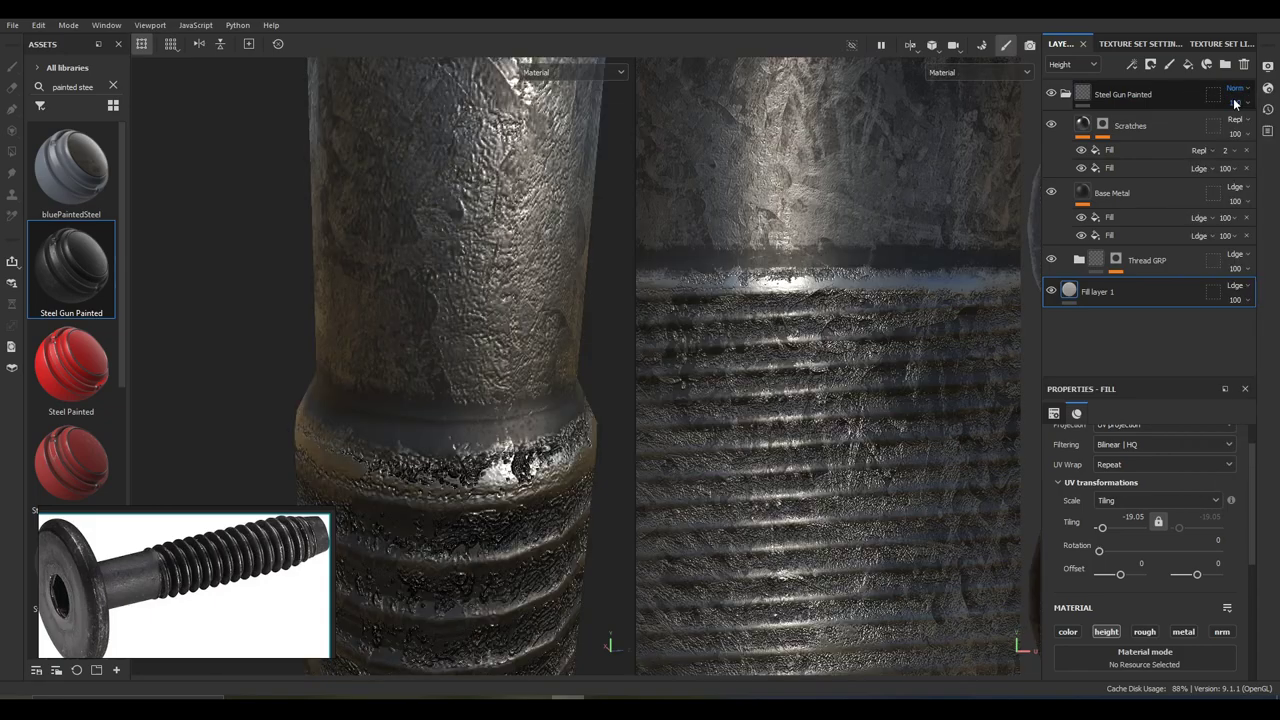
click(1051, 291)
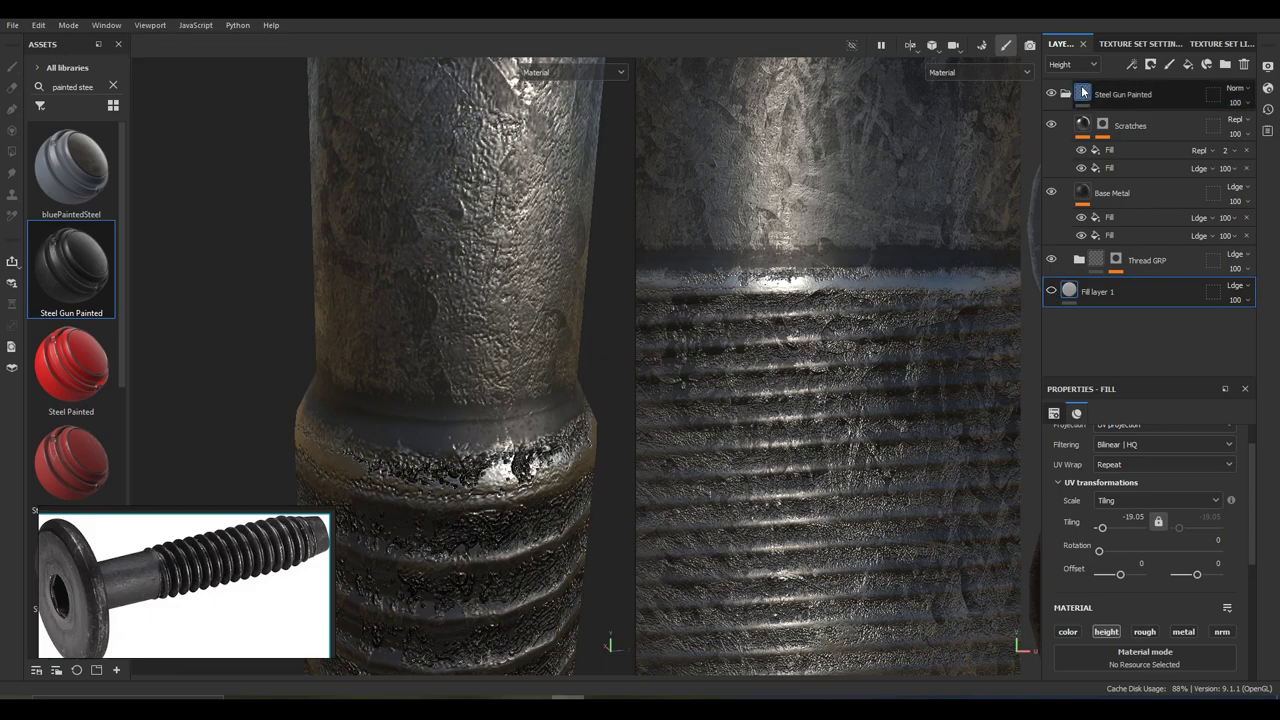
click(1110, 295)
key(Delete)
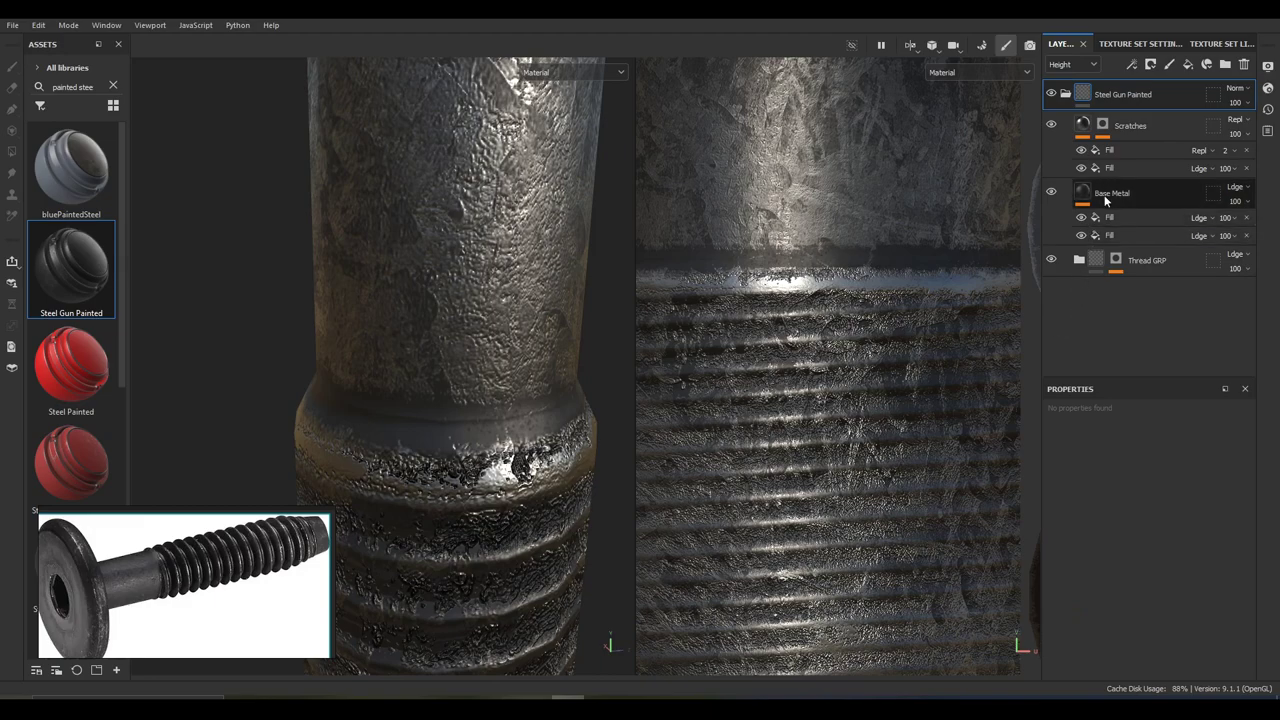
Select the Metal Edge Wear generator in the Scratches layer's mask and hide the Scratches layer
click(1051, 126)
click(1051, 126)
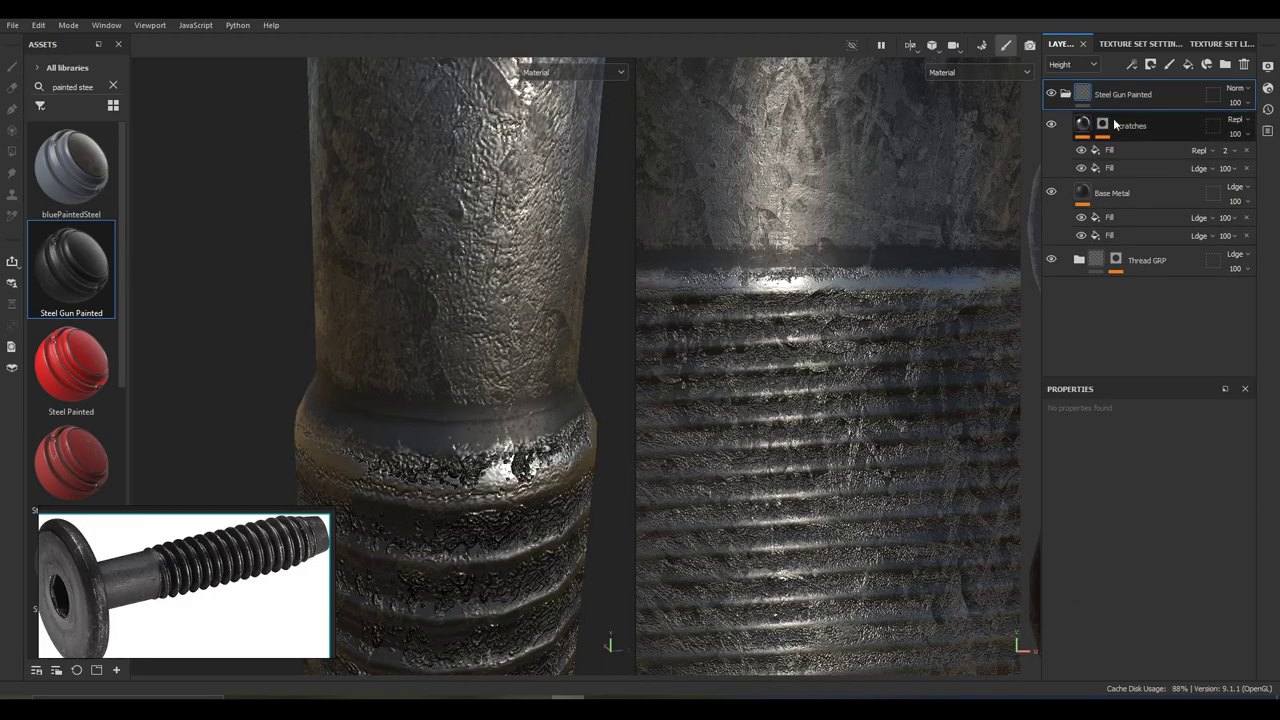
click(1120, 168)
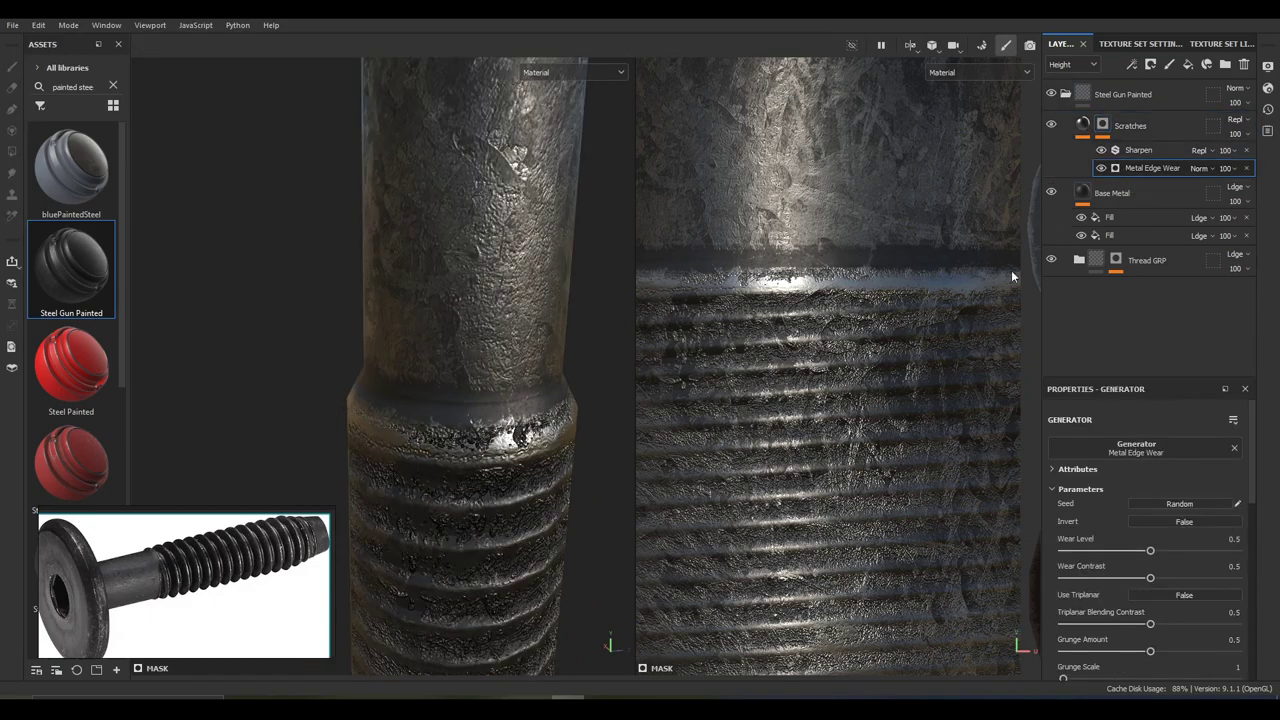
click(1051, 124)
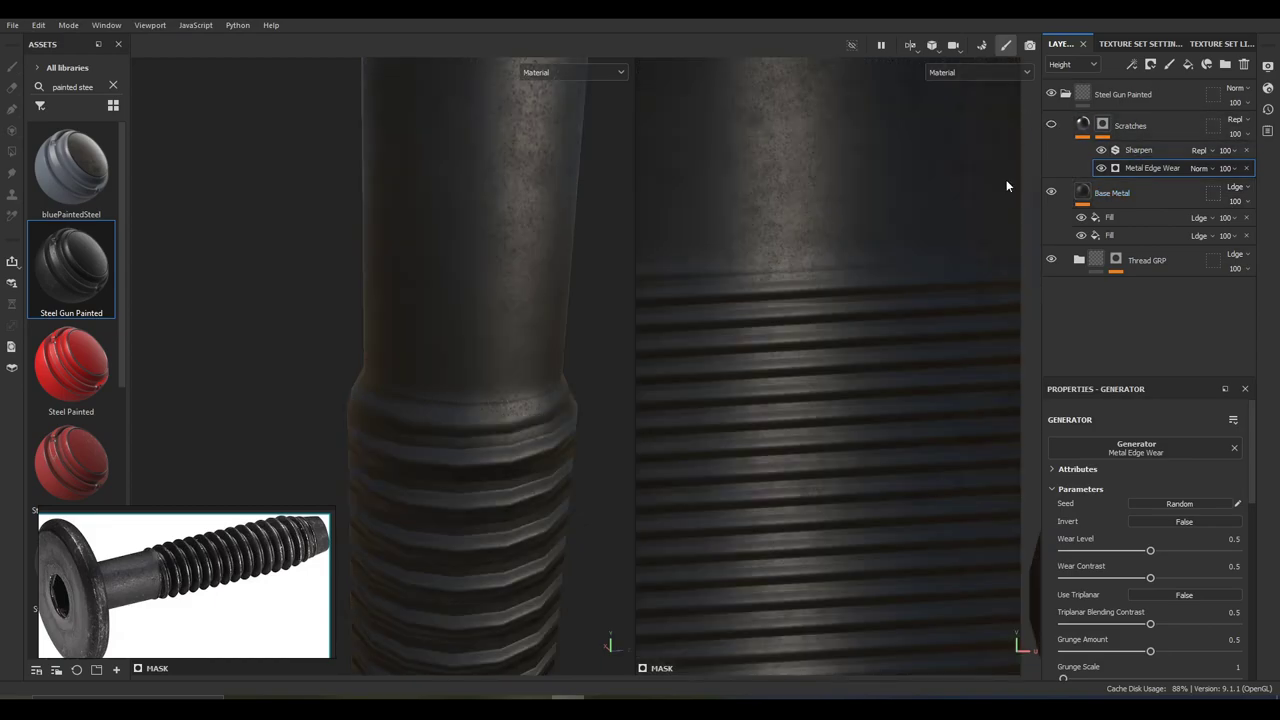
Examine the bolt's head, shank and threads without the scratches, under a rotated environment light
scroll(580, 336, down, 5)
alt+middle_drag(558, 324, 531, 334)
alt+drag(525, 340, 516, 366)
shift+right_drag(542, 345, 725, 283)
alt+drag(590, 300, 560, 360)
alt+middle_drag(546, 342, 521, 360)
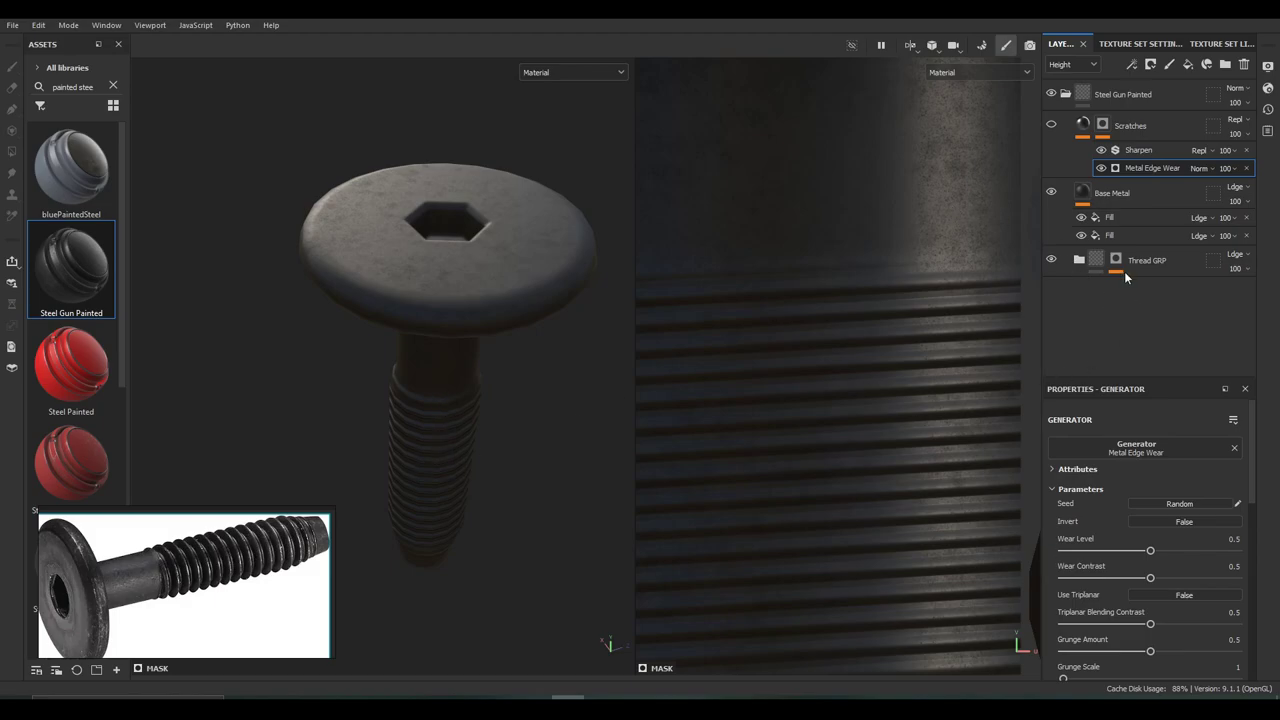
Expand the Metal Edge Wear generator's Micro Details, review its settings and check the threads from the side
scroll(1091, 457, down, 10)
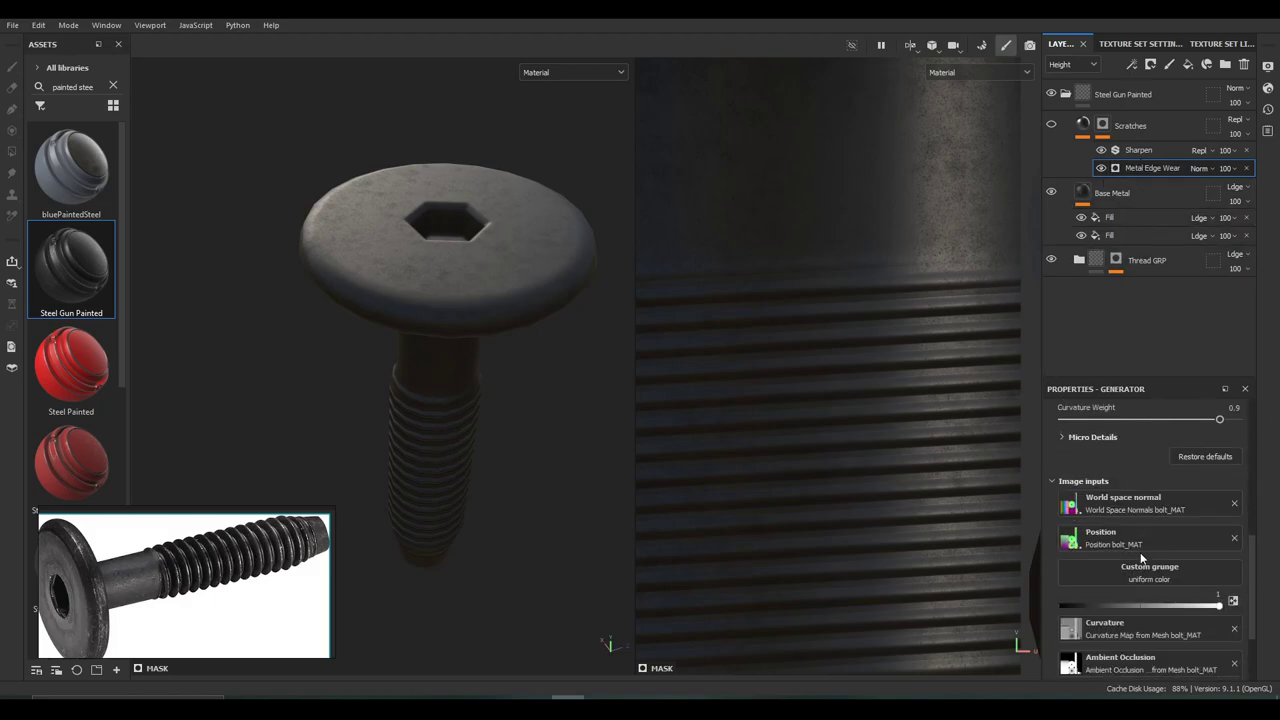
click(1088, 436)
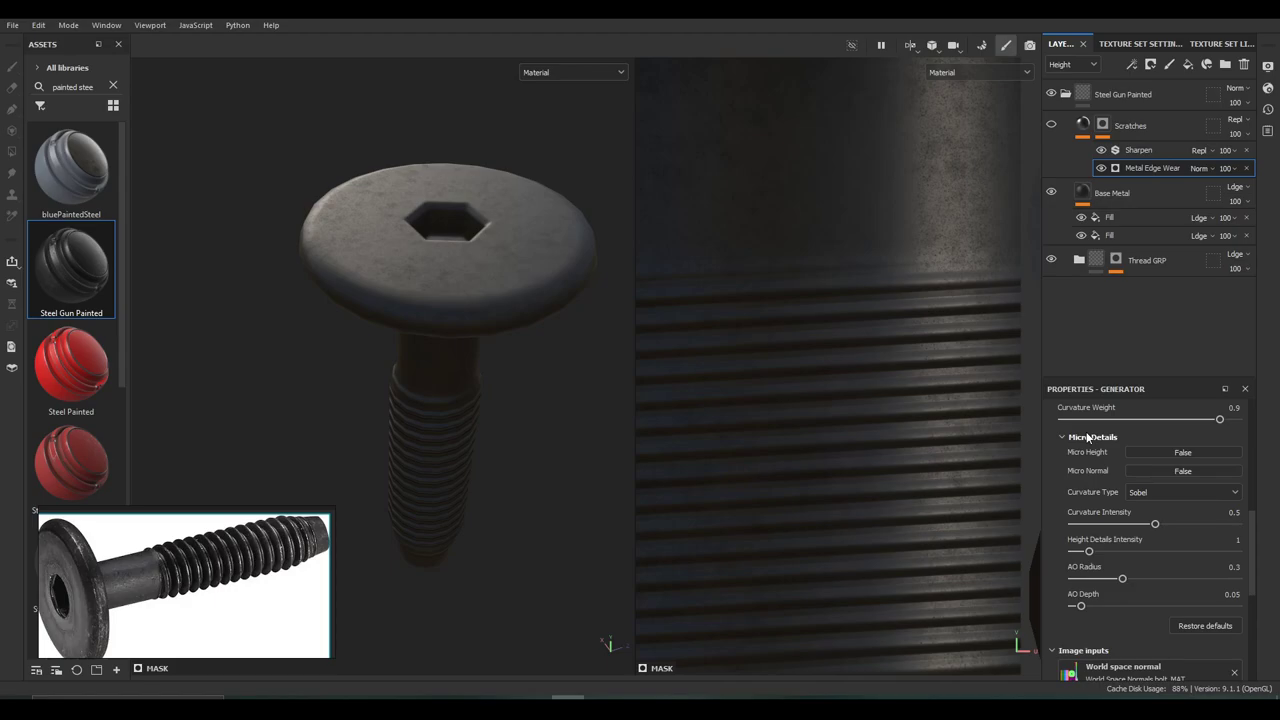
scroll(1102, 484, down, 7)
scroll(1105, 500, up, 6)
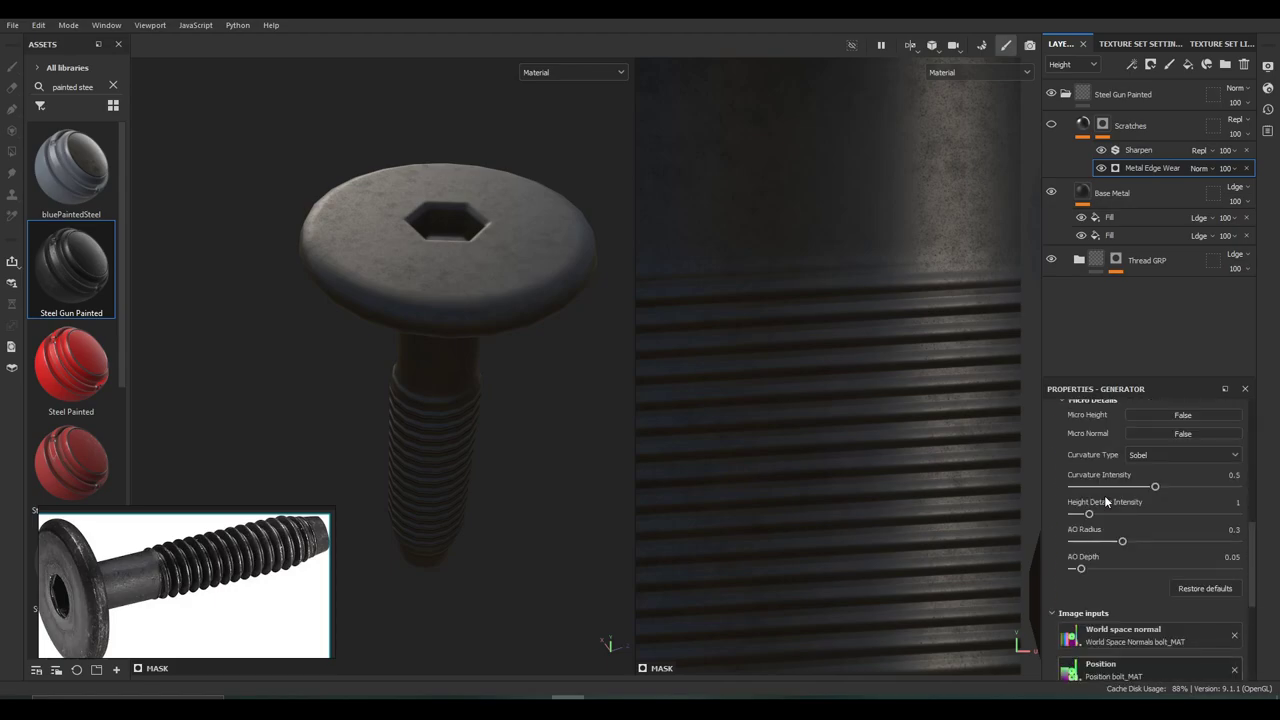
scroll(1104, 495, up, 2)
alt+drag(473, 447, 440, 405)
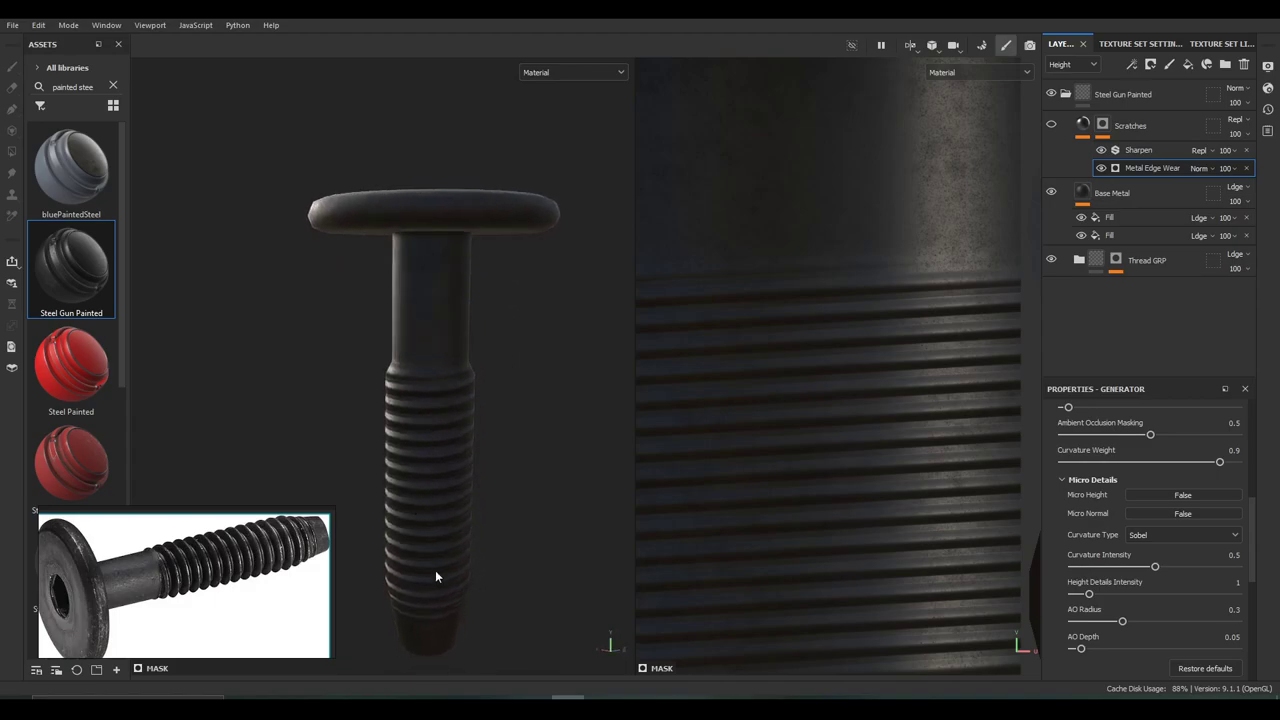
Add a fill layer directly above the Scratches layer inside the Steel Gun Painted folder
click(1120, 128)
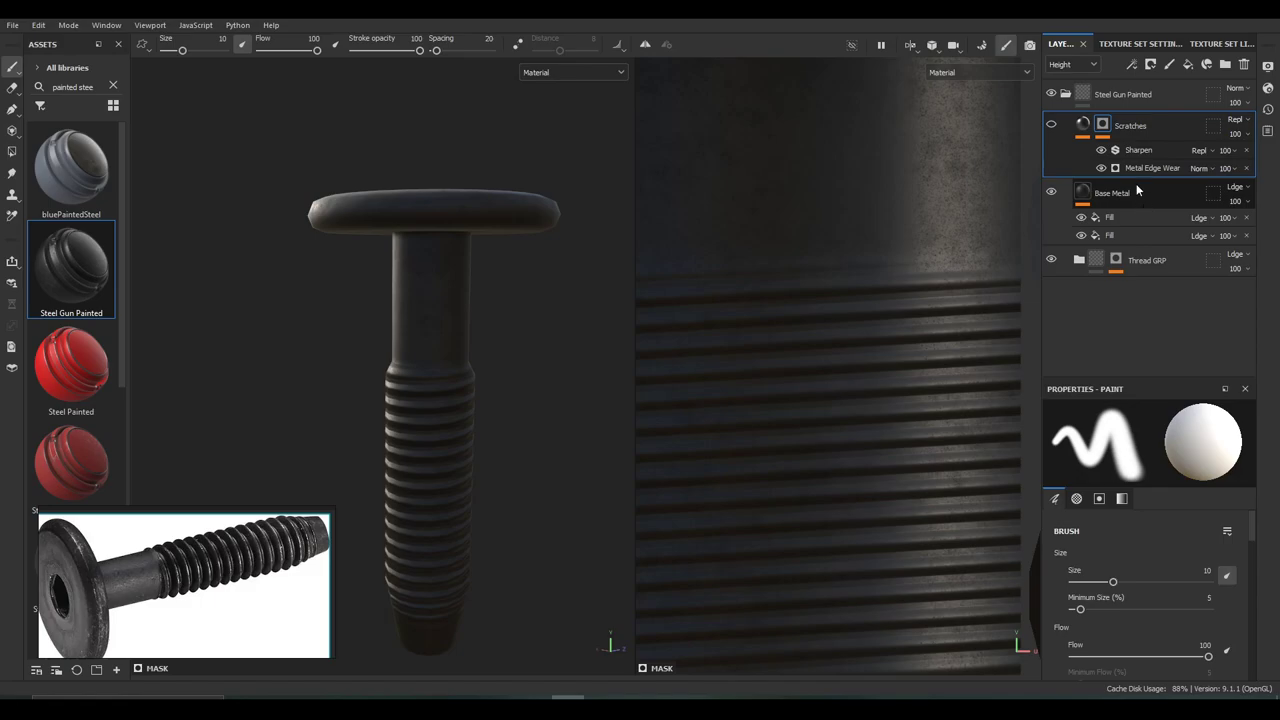
alt+drag(375, 282, 487, 318)
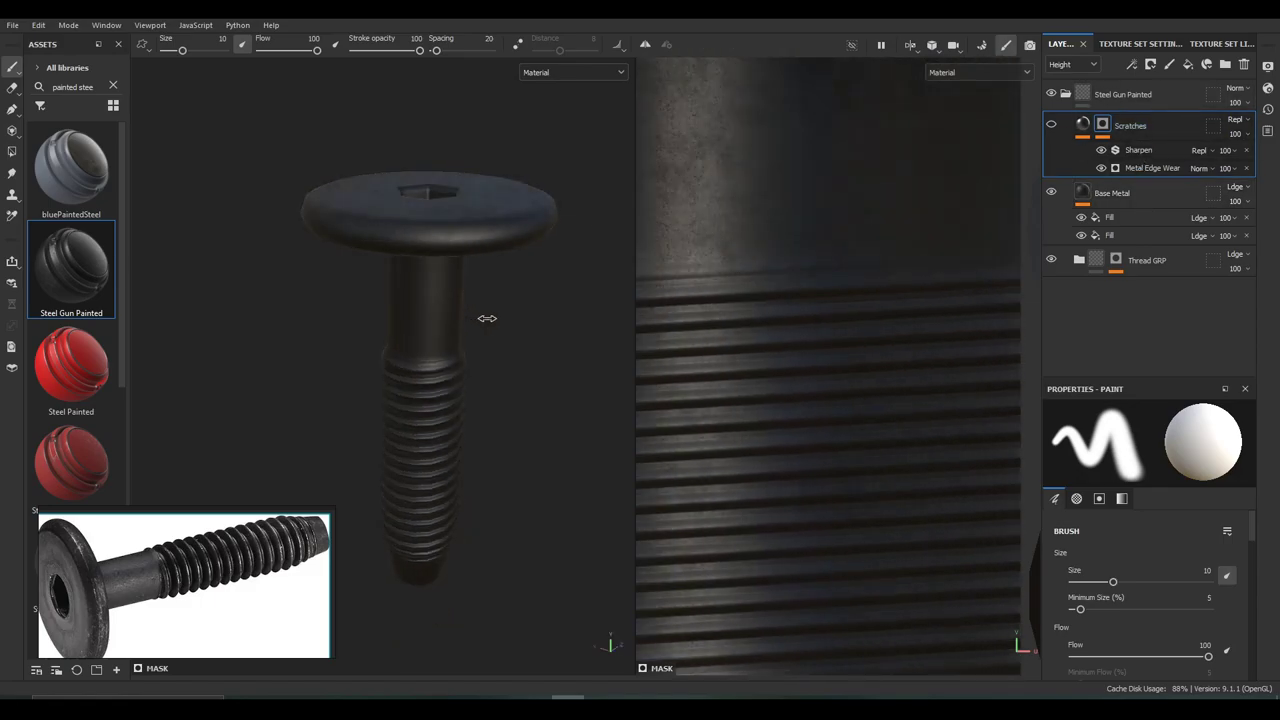
click(1188, 64)
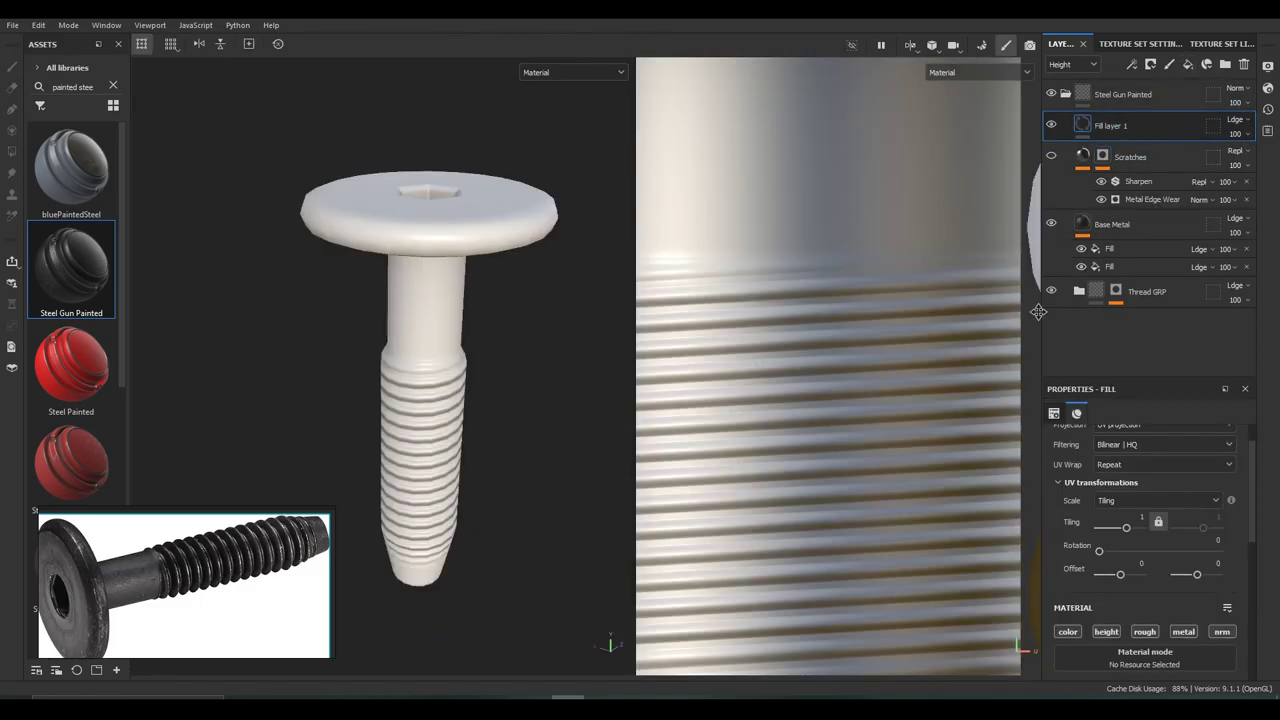
Make Fill layer 1 fully metallic by setting its Metallic value to 1
scroll(1111, 611, down, 5)
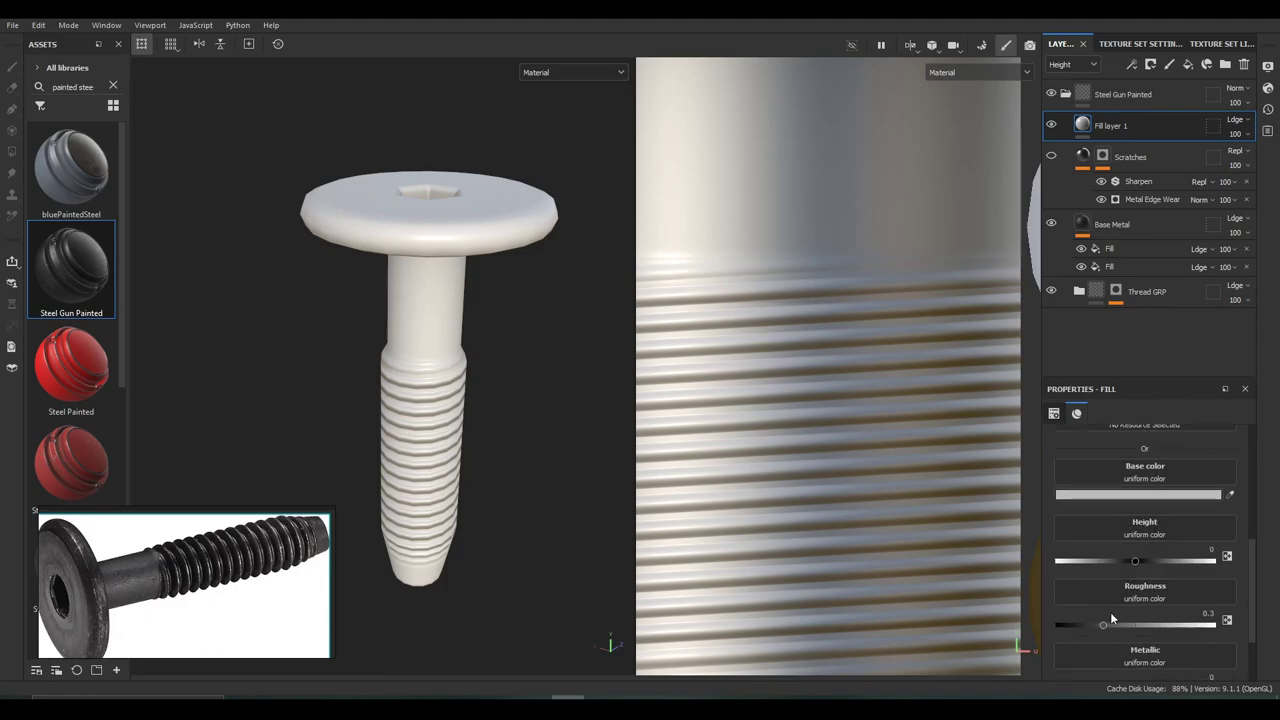
scroll(1100, 620, down, 2)
drag(1058, 608, 1215, 608)
scroll(1088, 552, up, 2)
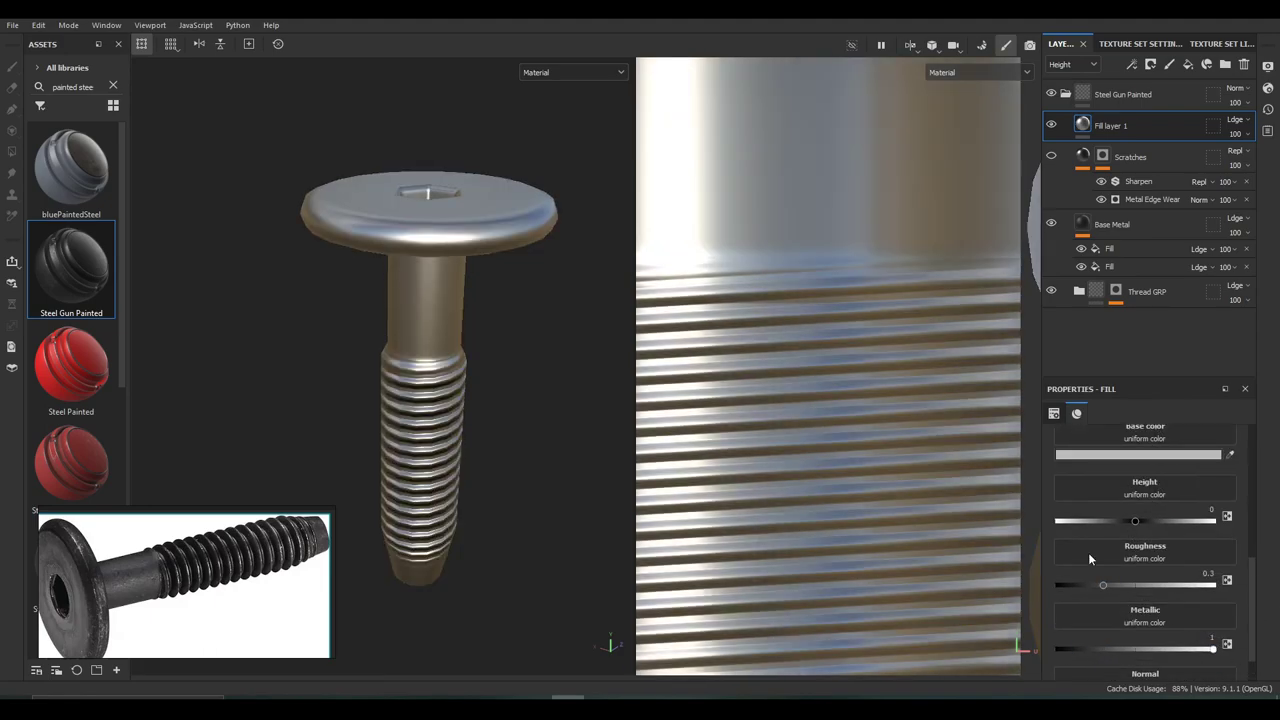
Give Fill layer 1 a slightly bluish grey base color, A6AAAC, and set its roughness to 0.3402
click(1123, 496)
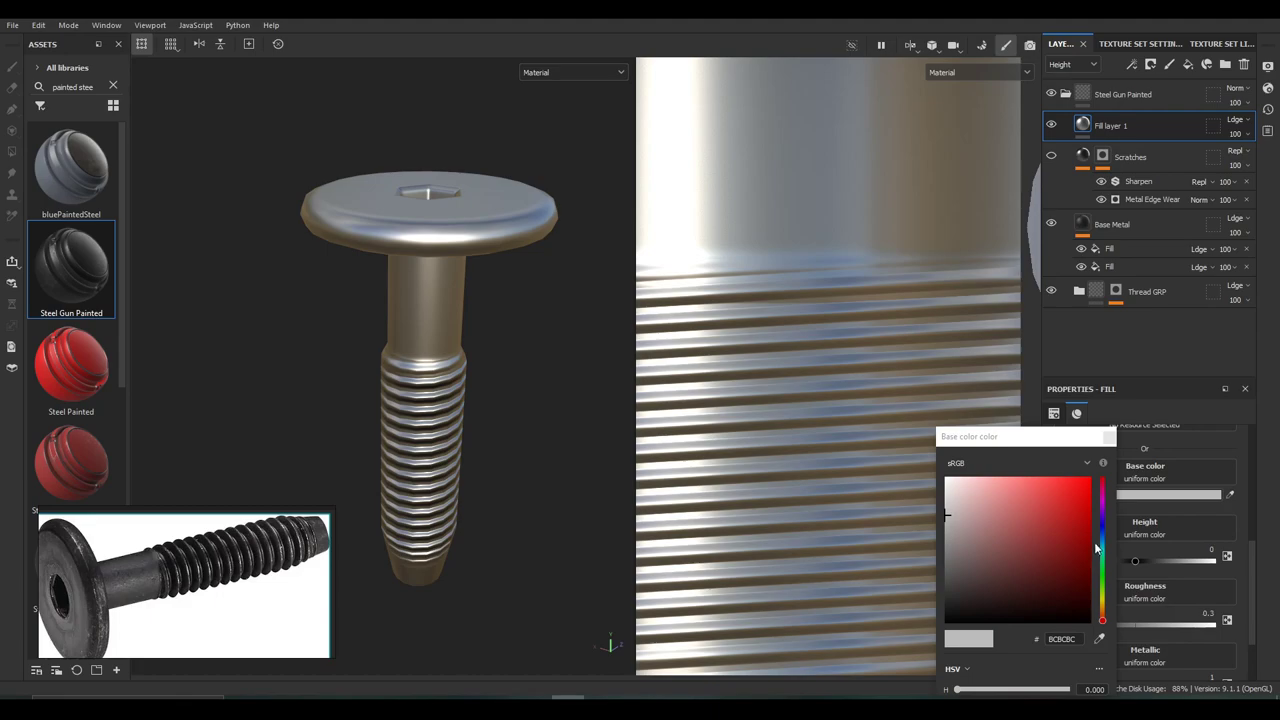
drag(1096, 549, 1101, 542)
drag(980, 535, 951, 527)
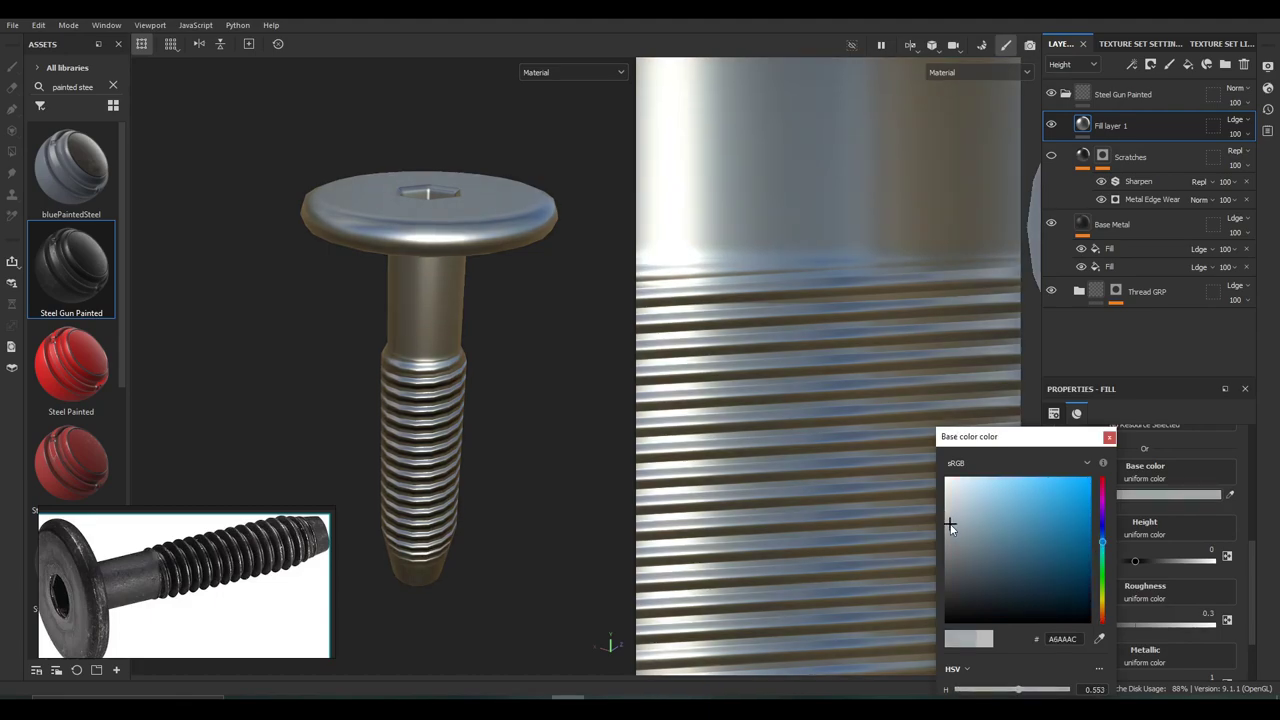
click(1109, 438)
drag(1106, 625, 1112, 628)
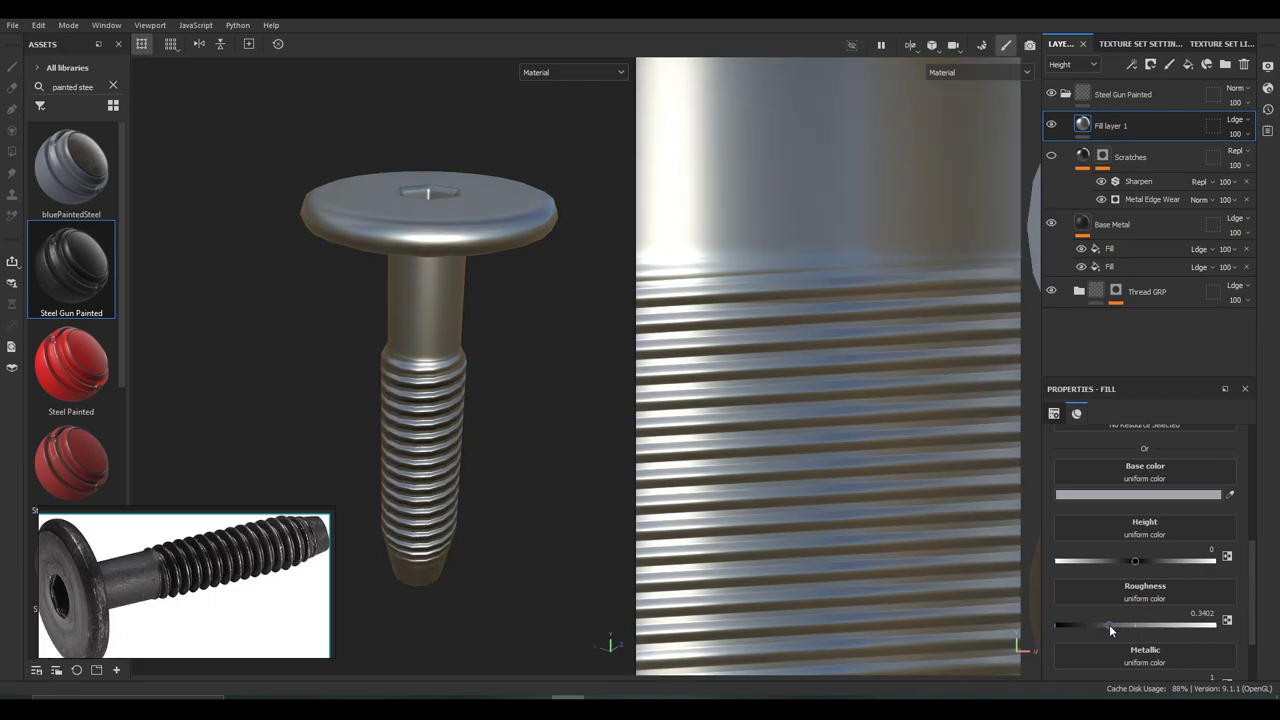
Raise the main shader's specular quality to High in the shader settings
click(1268, 88)
click(1130, 236)
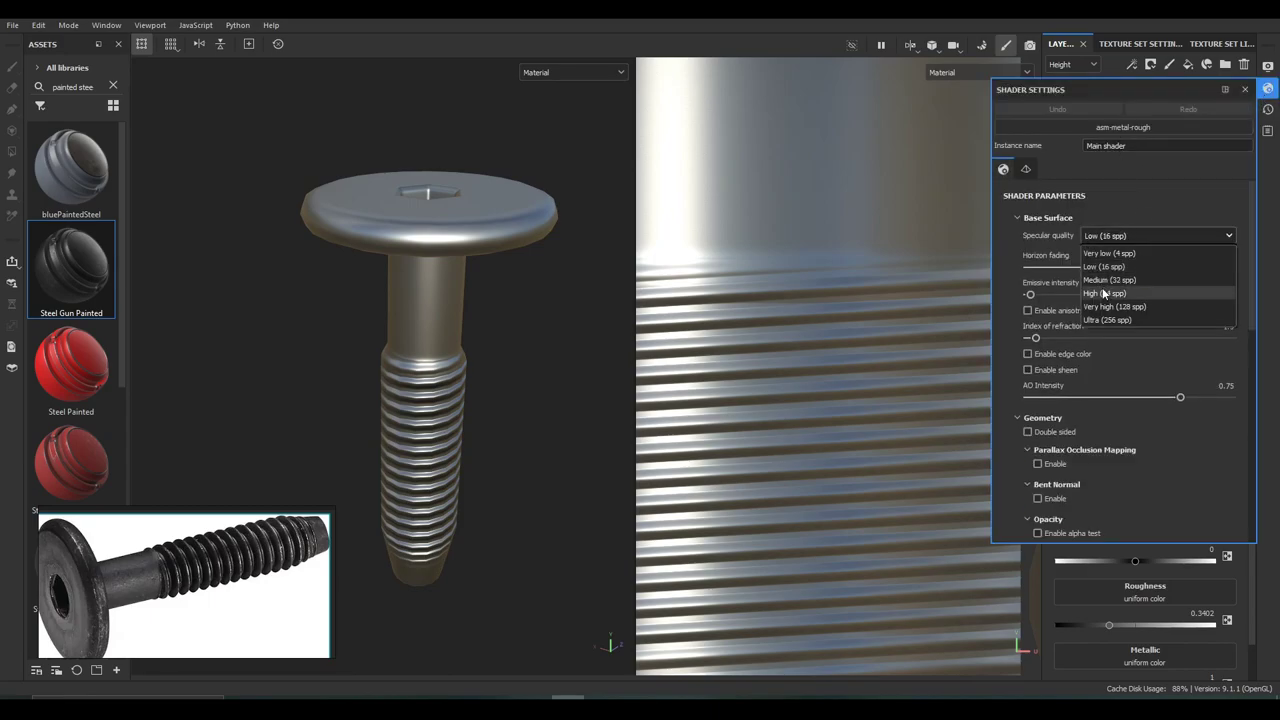
click(1104, 294)
click(1245, 89)
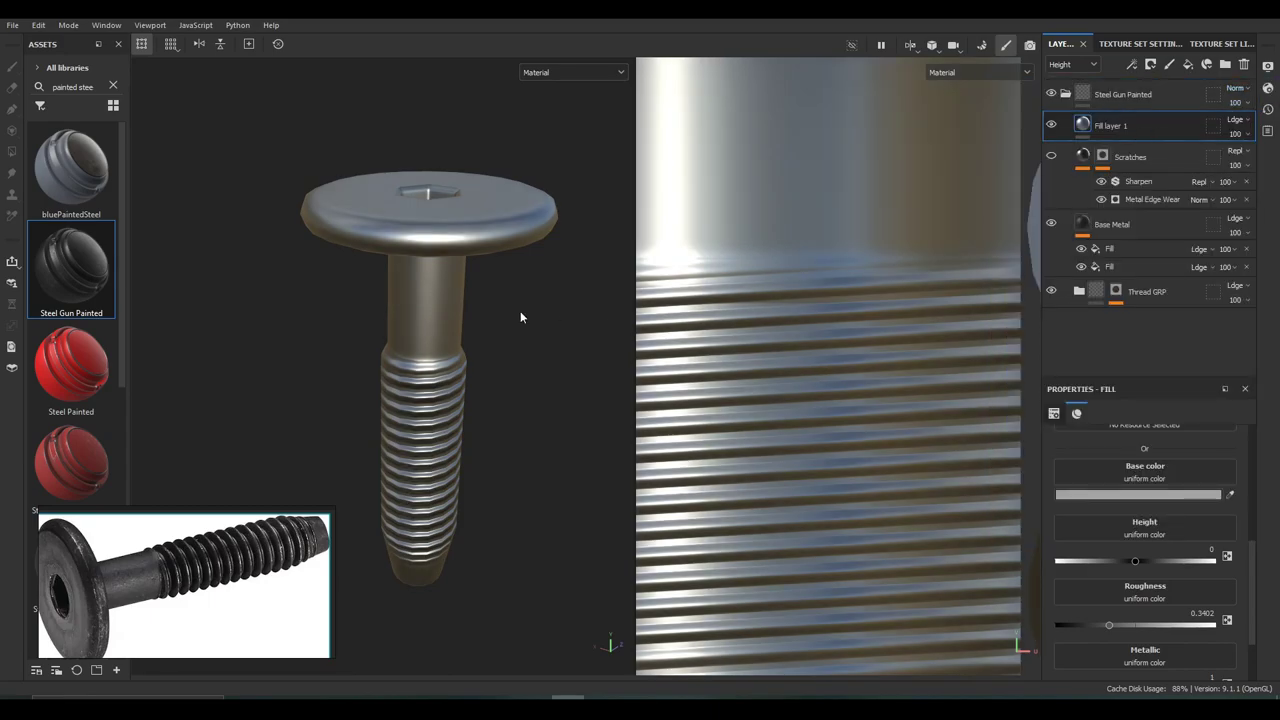
Check the metallic bolt from several angles and lower Fill layer 1's height slightly, to about -0.0124
alt+drag(473, 293, 526, 428)
alt+middle_drag(486, 372, 492, 395)
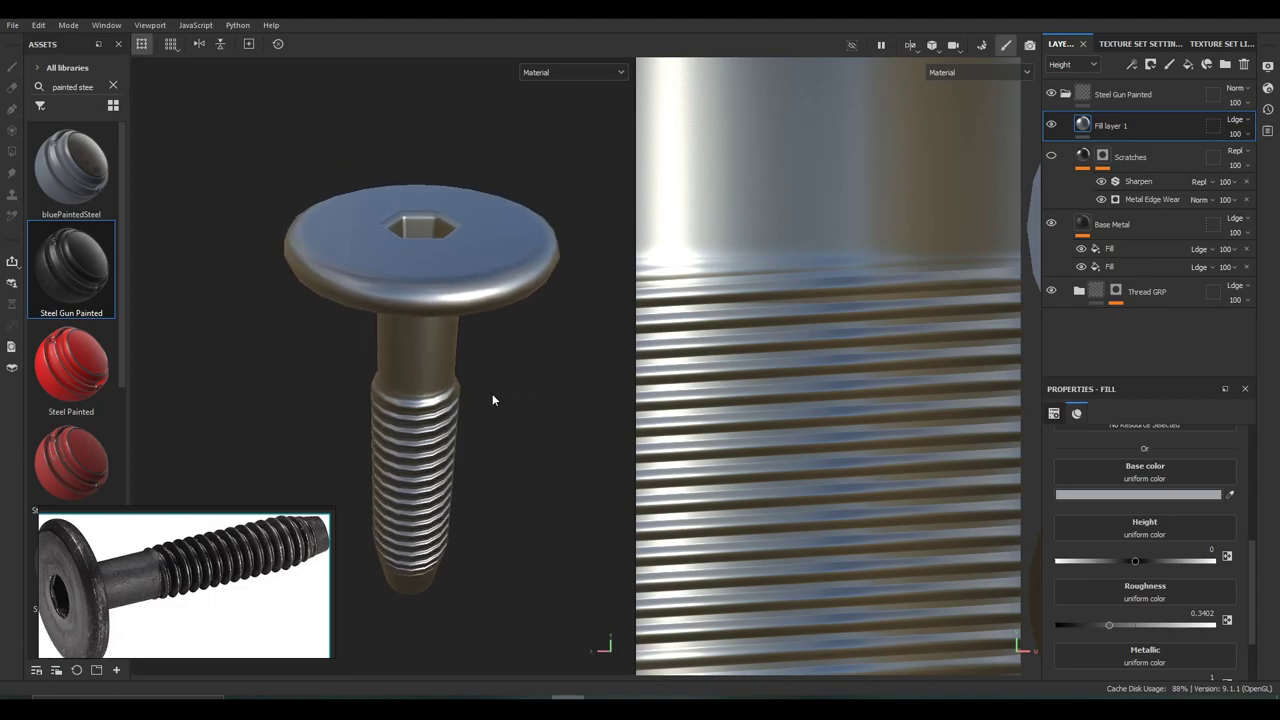
scroll(489, 384, up, 3)
alt+drag(487, 376, 456, 248)
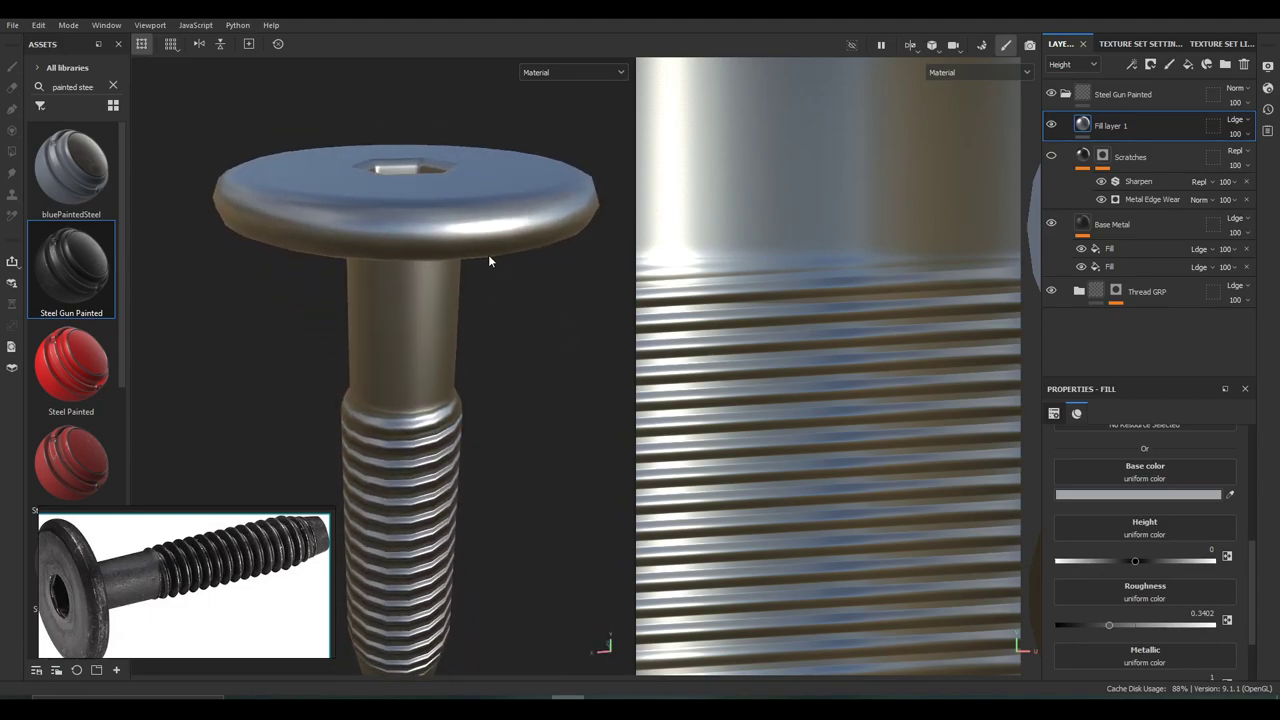
scroll(1143, 561, up, 2)
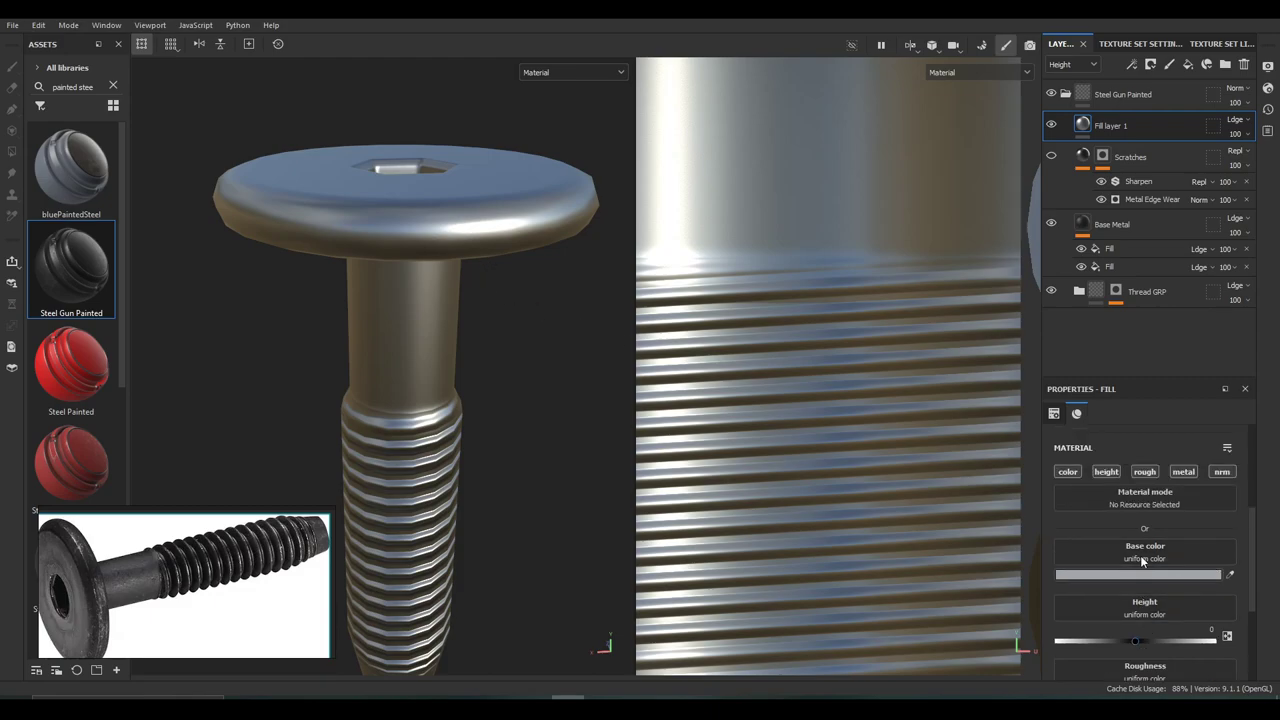
scroll(1143, 563, down, 2)
click(1133, 558)
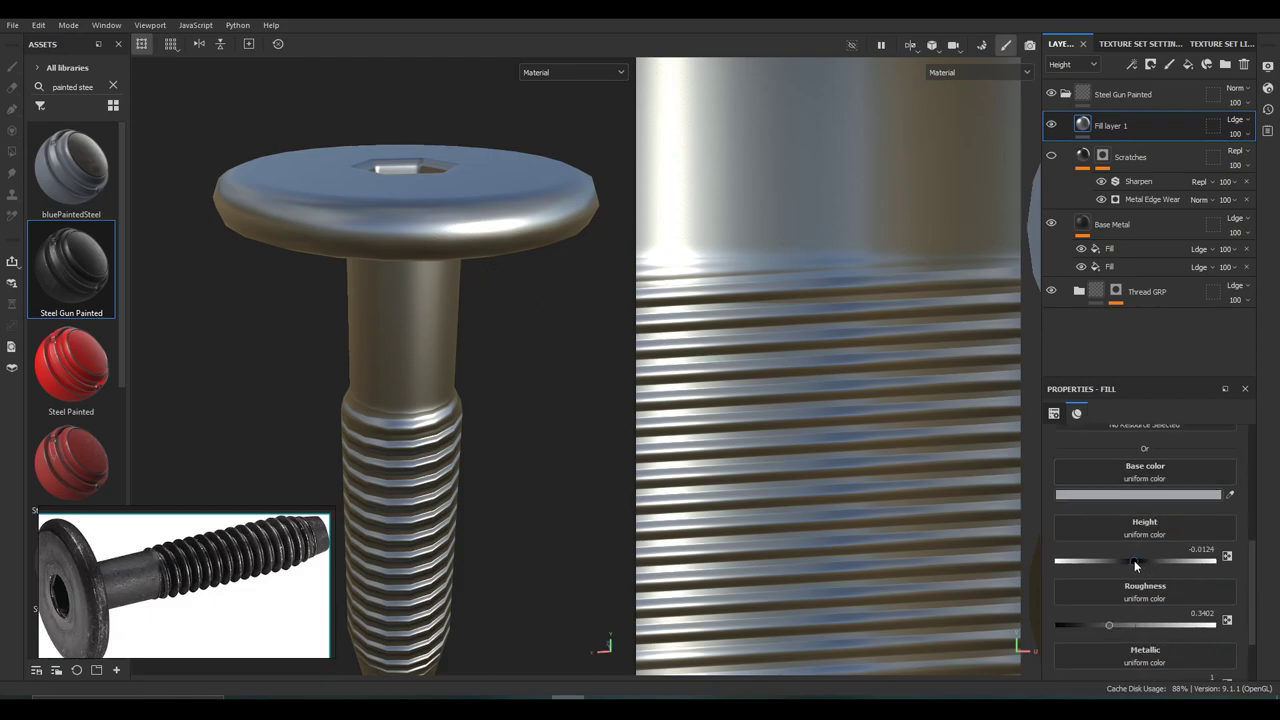
click(1133, 560)
Add a black mask to Fill layer 1 and give the mask a Metal Edge Wear generator
right_click(1086, 125)
click(1130, 145)
right_click(1098, 119)
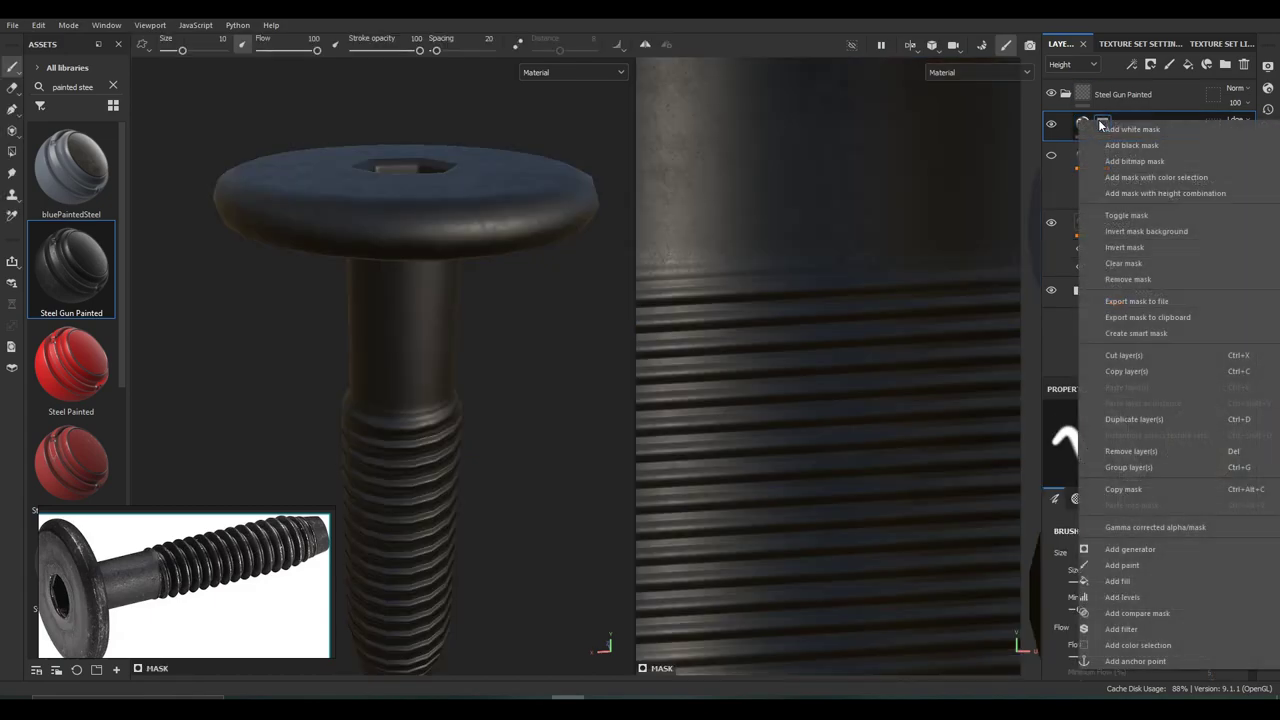
click(1144, 549)
click(1152, 440)
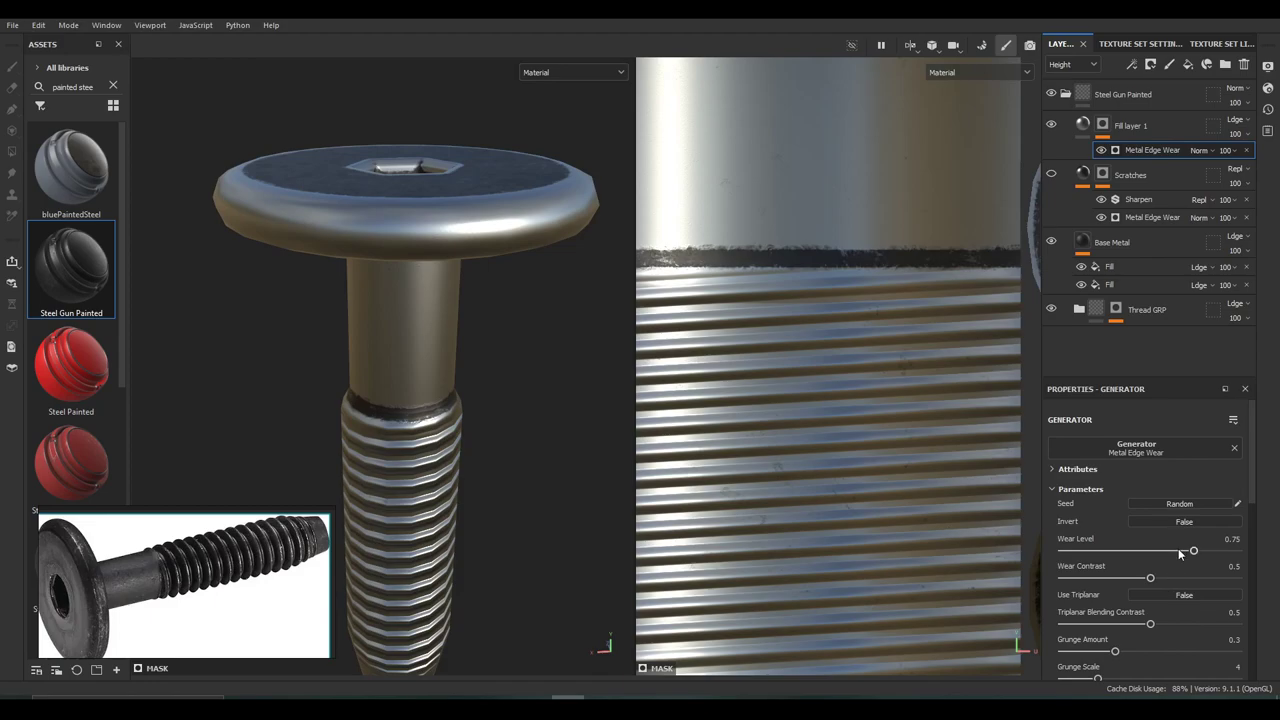
Set the Metal Edge Wear generator's Wear Level to 0.01, Wear Contrast 0.54, Grunge Scale 1, Grunge Amount 0.48 and Curvature Weight 0.77
drag(1178, 548, 1064, 559)
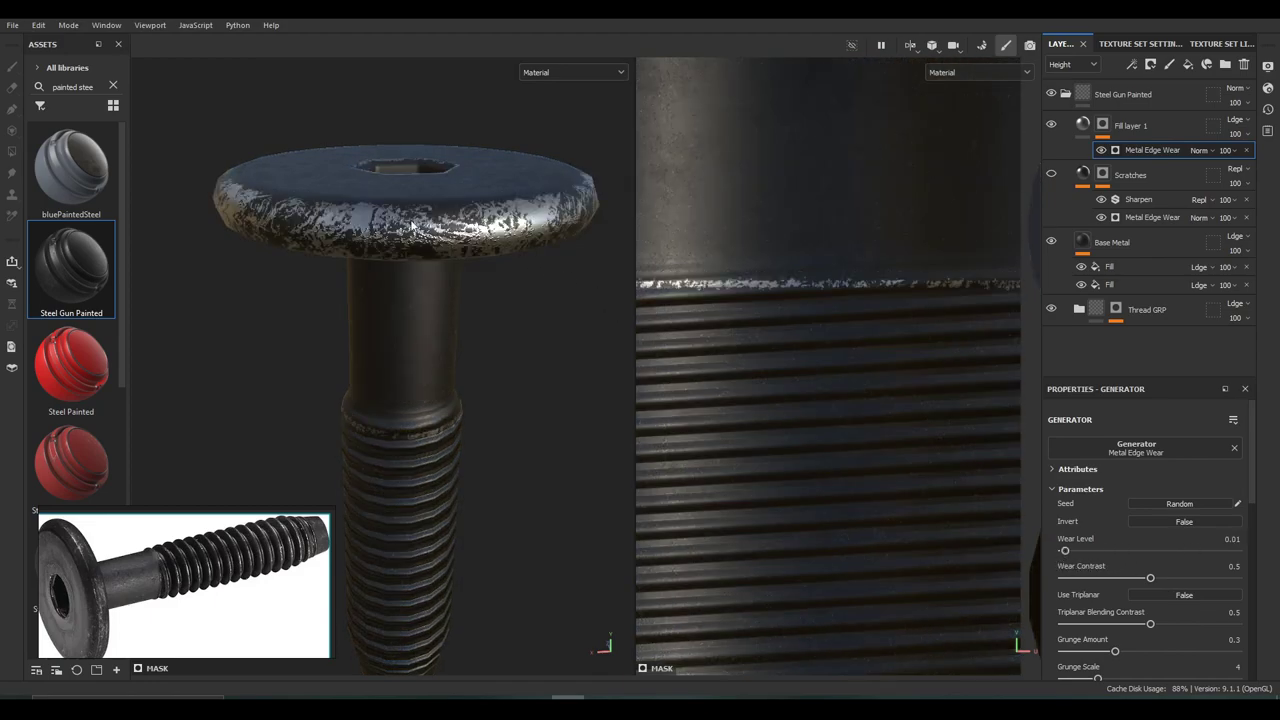
drag(1151, 578, 1157, 578)
drag(1094, 680, 1146, 651)
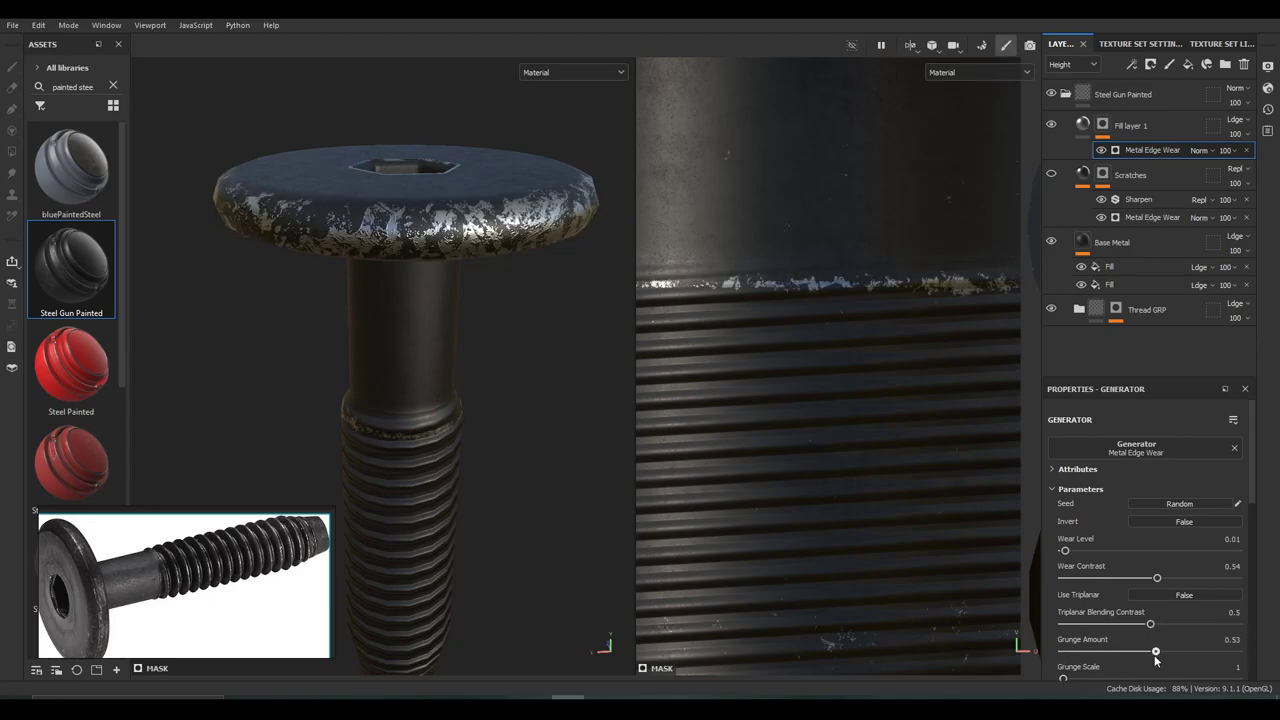
scroll(1150, 614, down, 3)
drag(1237, 659, 1198, 661)
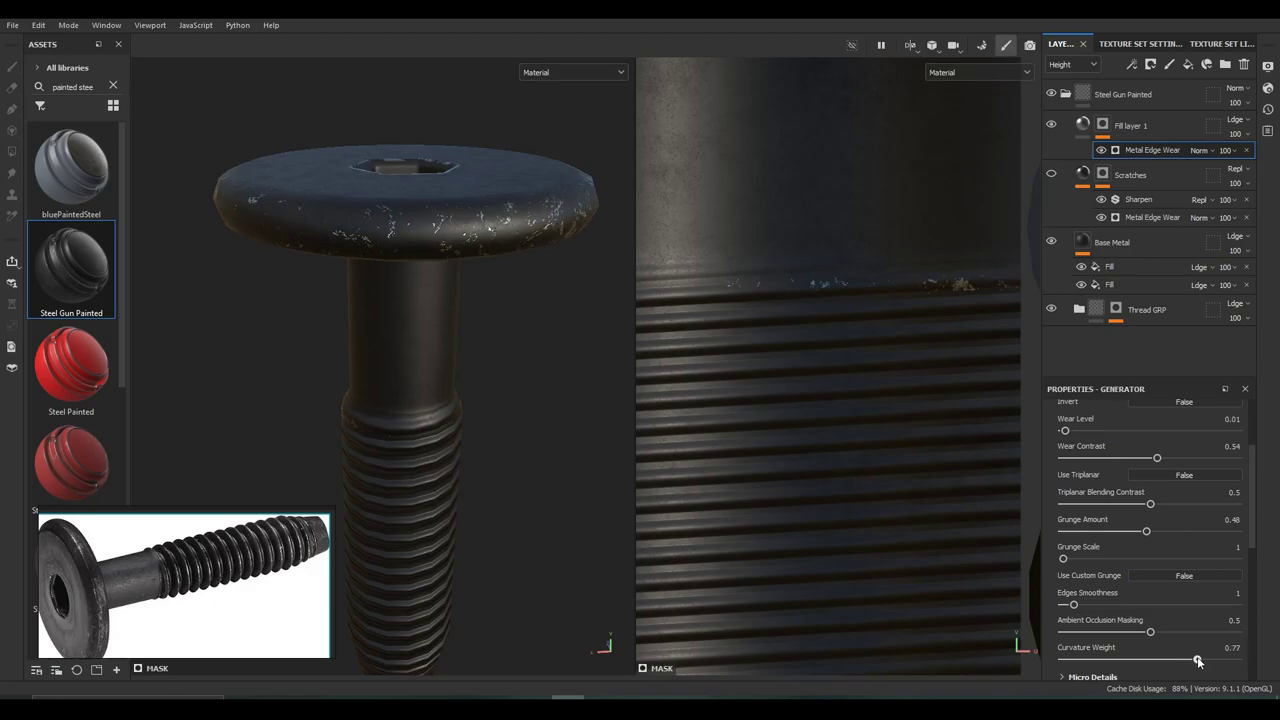
Examine the edge wear on the bolt's head, shank and threads, and review the contents of the Thread GRP folder
scroll(538, 354, down, 3)
alt+drag(538, 354, 486, 320)
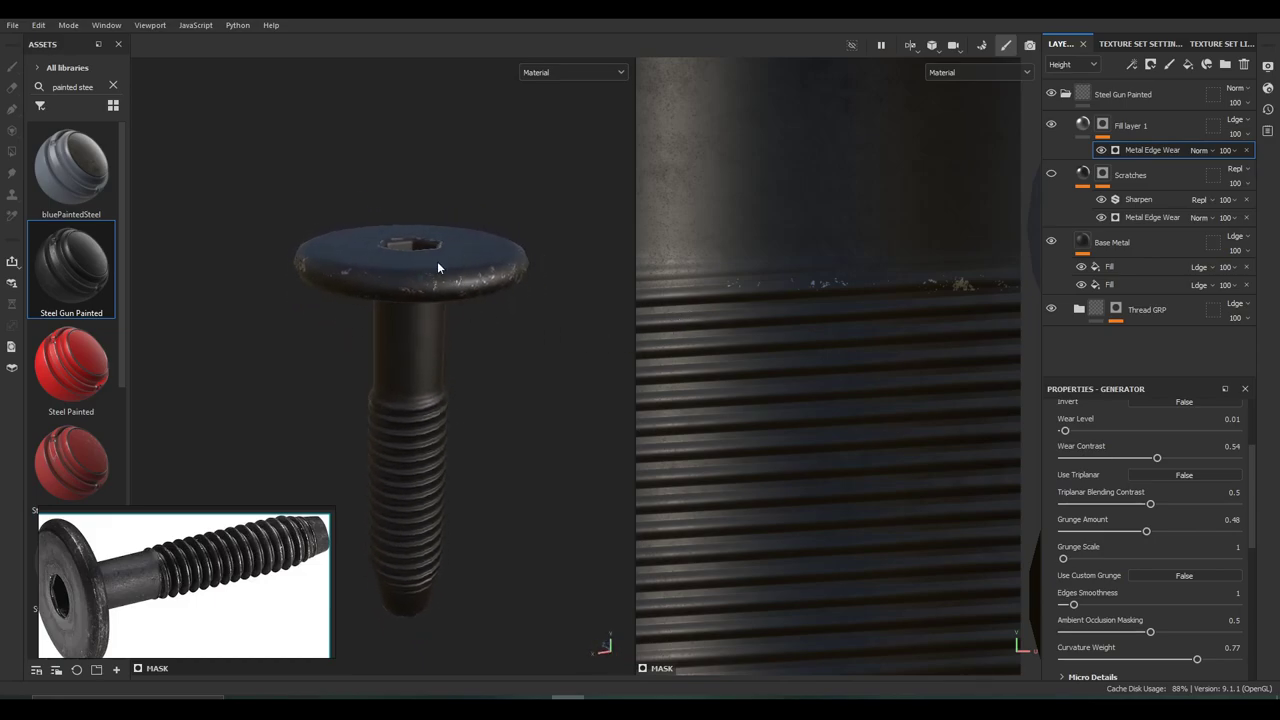
scroll(414, 439, up, 5)
alt+drag(420, 489, 437, 543)
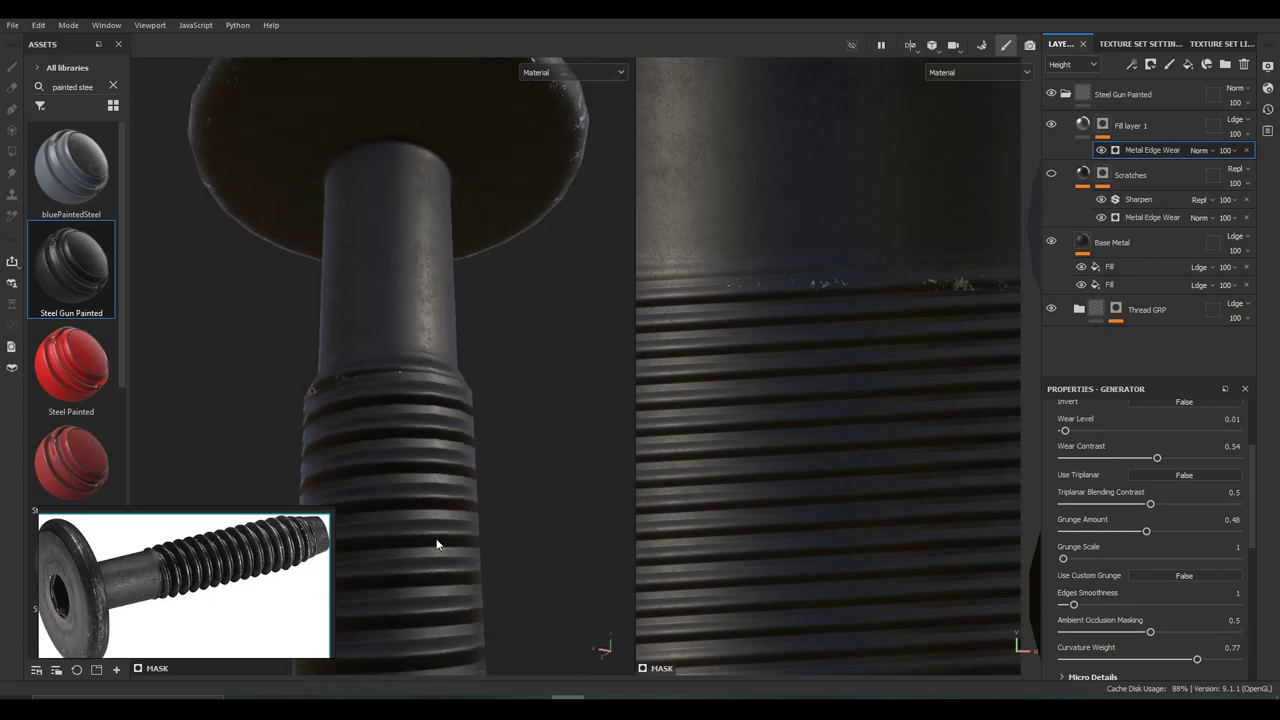
alt+middle_drag(437, 543, 473, 234)
alt+drag(473, 234, 453, 284)
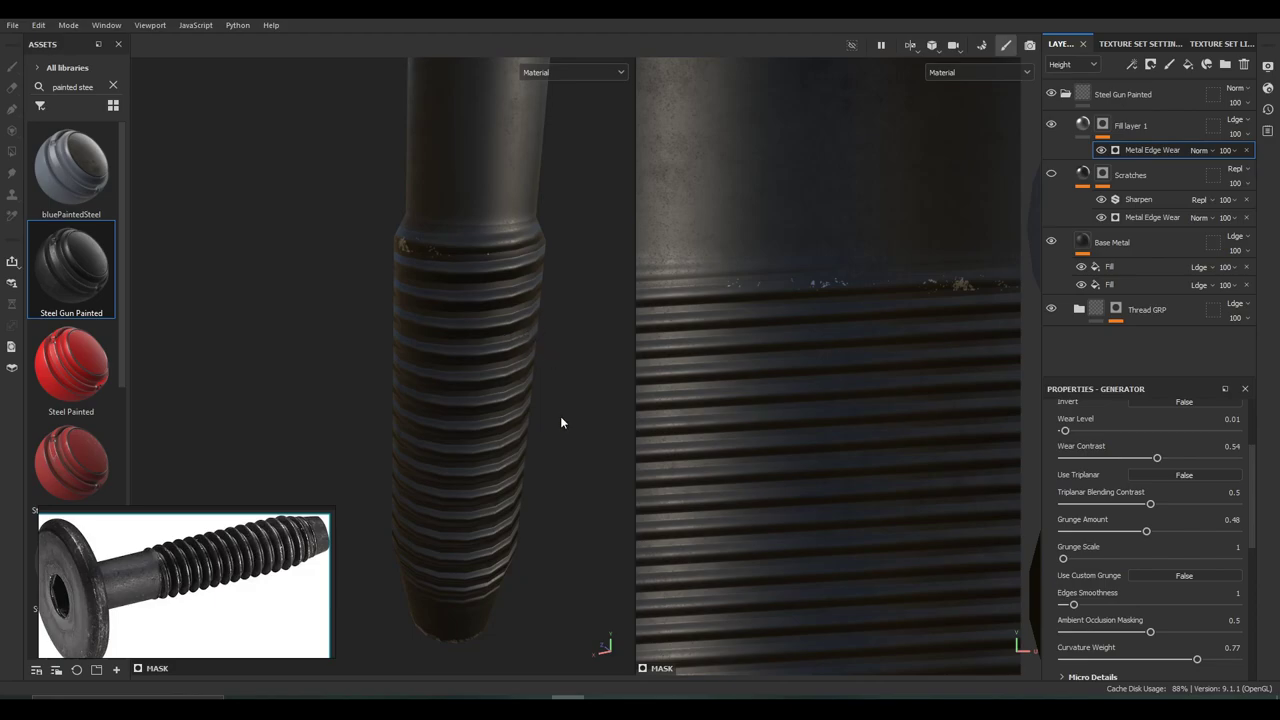
click(1160, 316)
click(1080, 314)
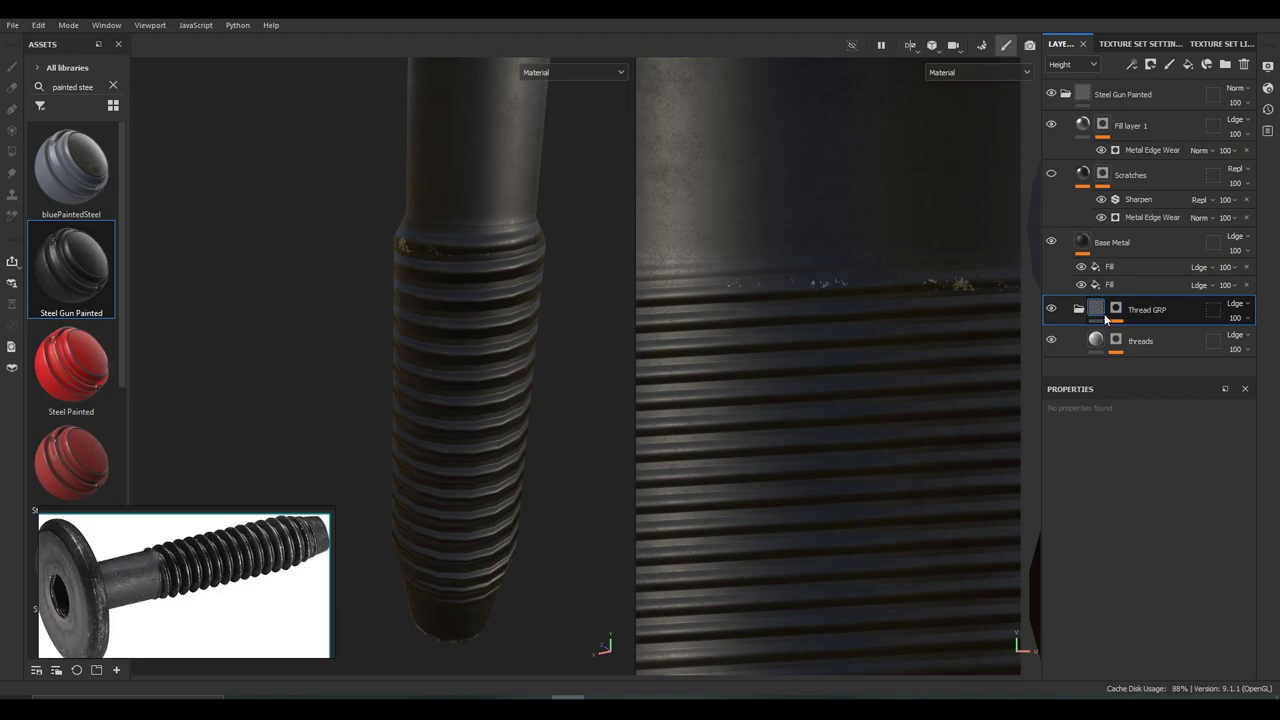
click(1118, 309)
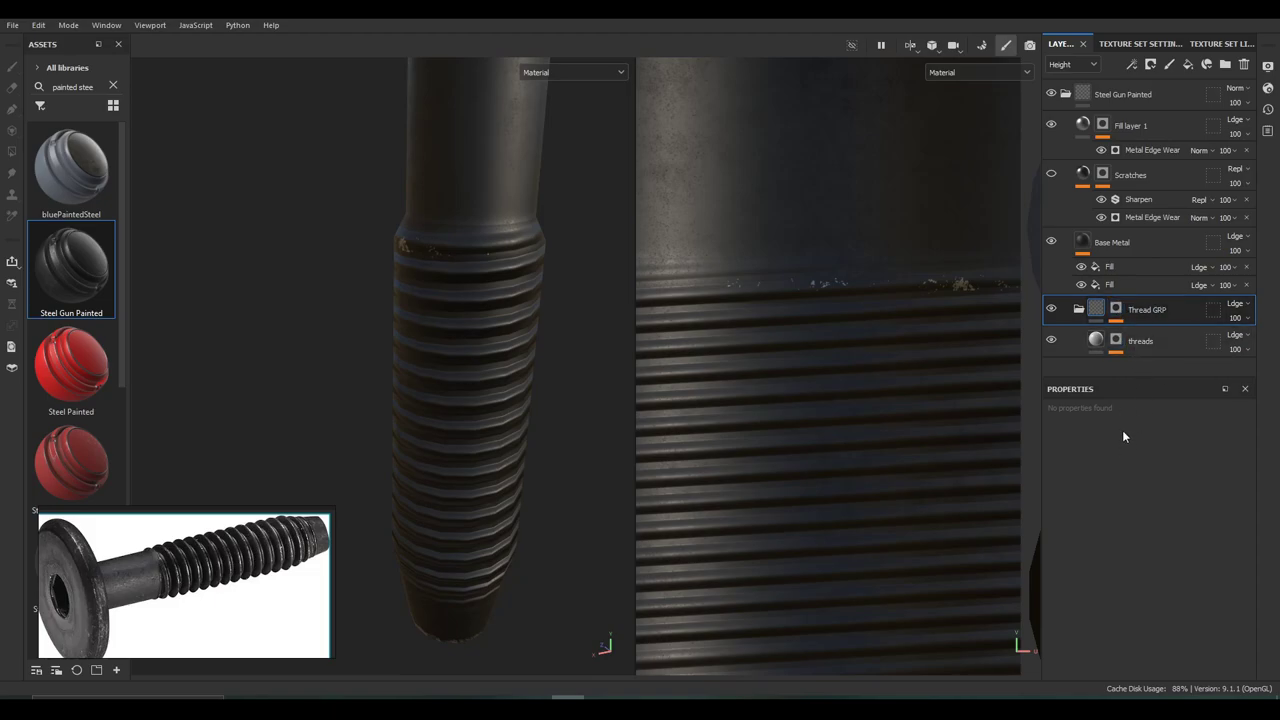
scroll(545, 236, down, 2)
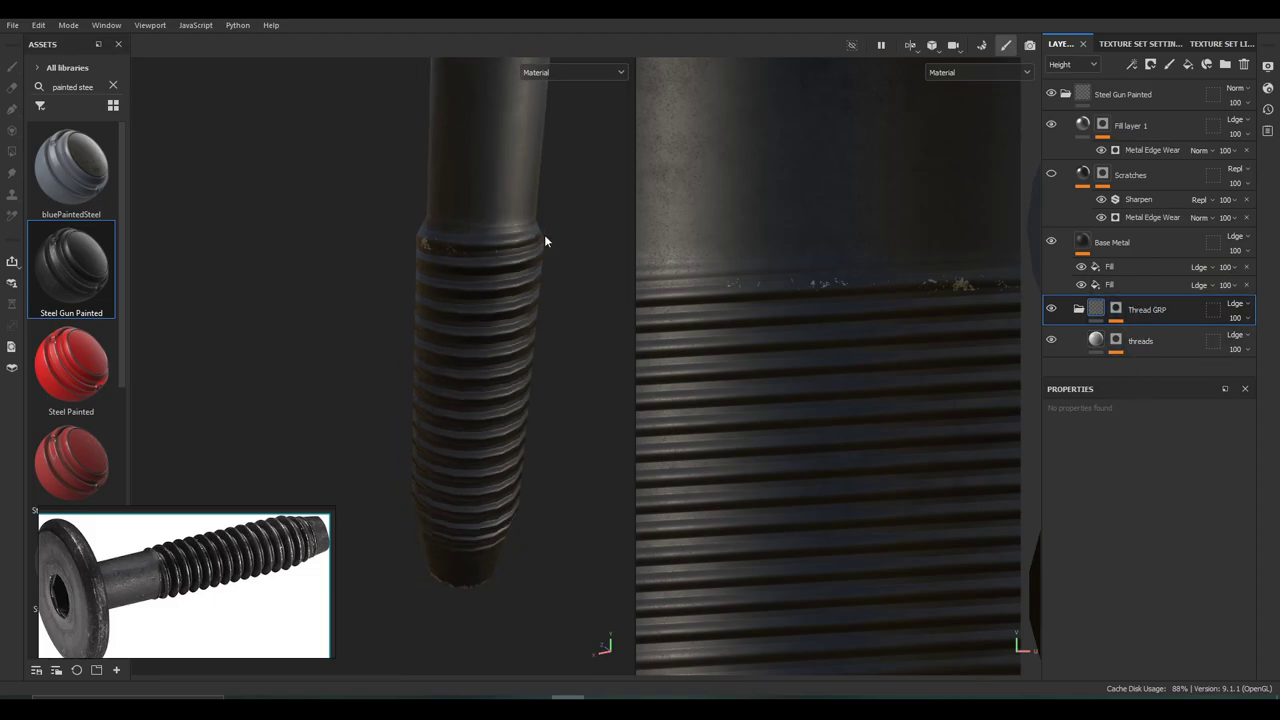
scroll(545, 236, up, 1)
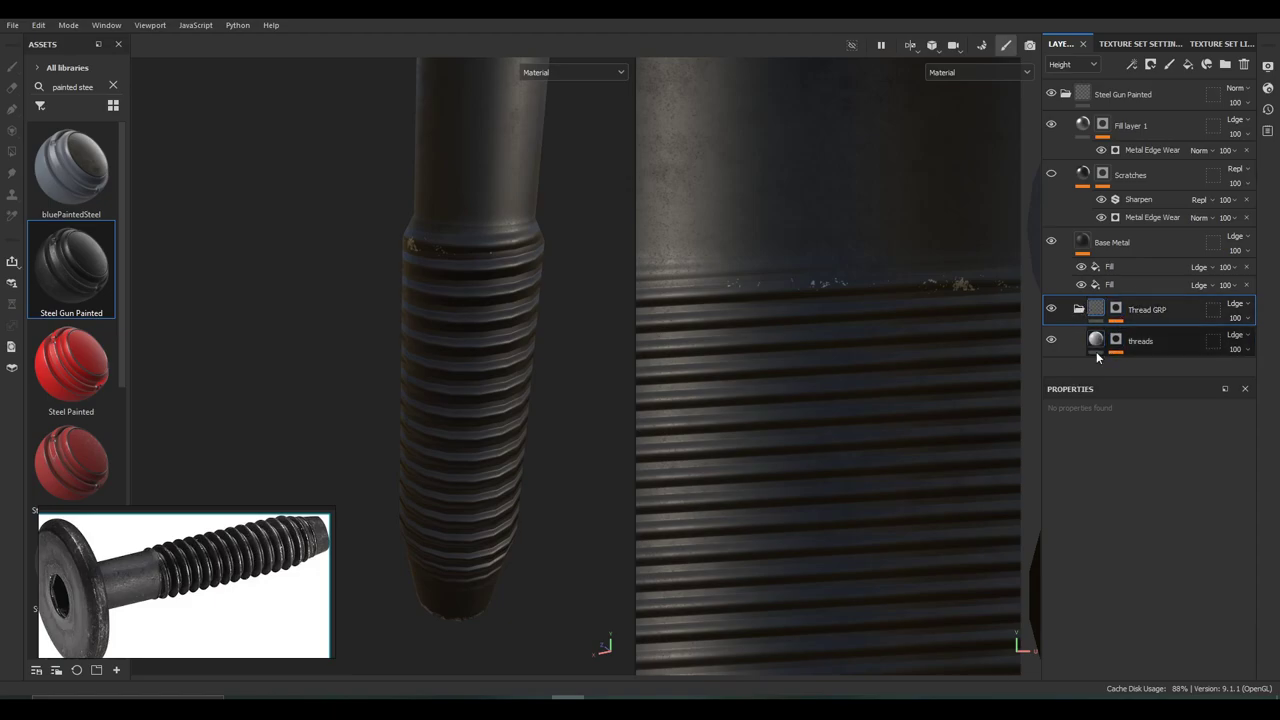
Collapse the Thread GRP folder and add a fill layer directly above it with all material channels disabled
click(1079, 310)
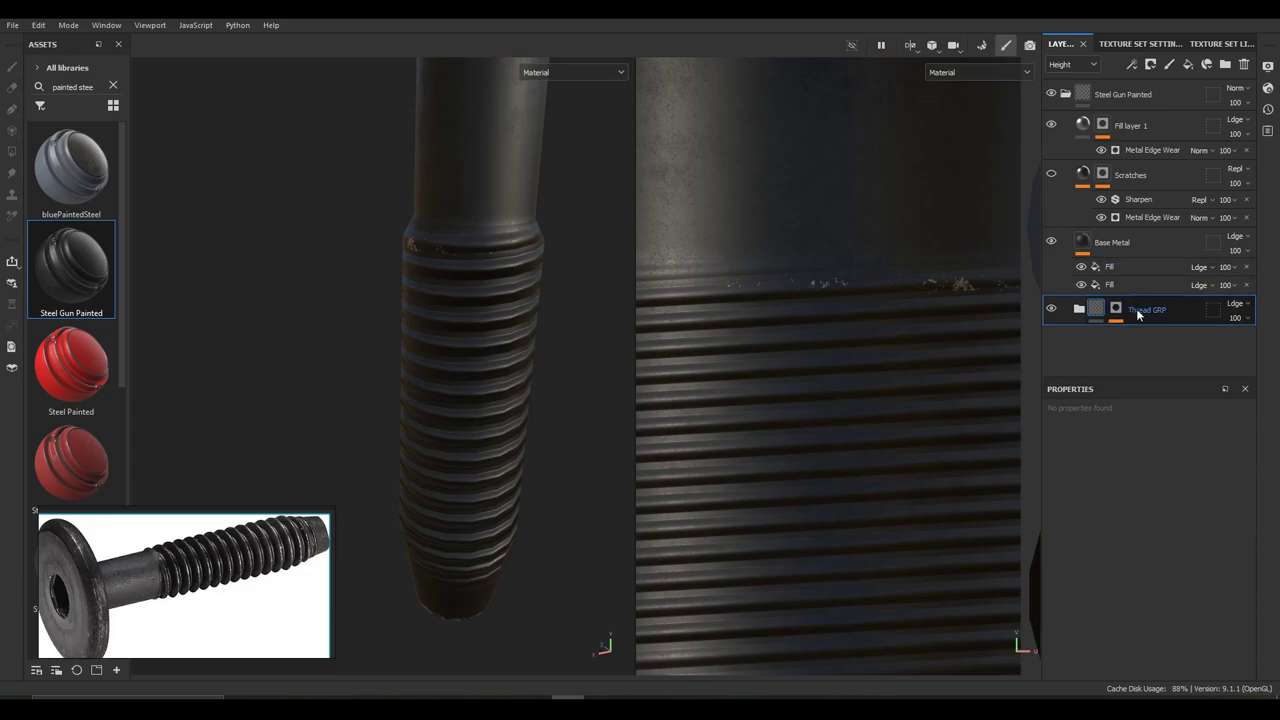
click(1189, 64)
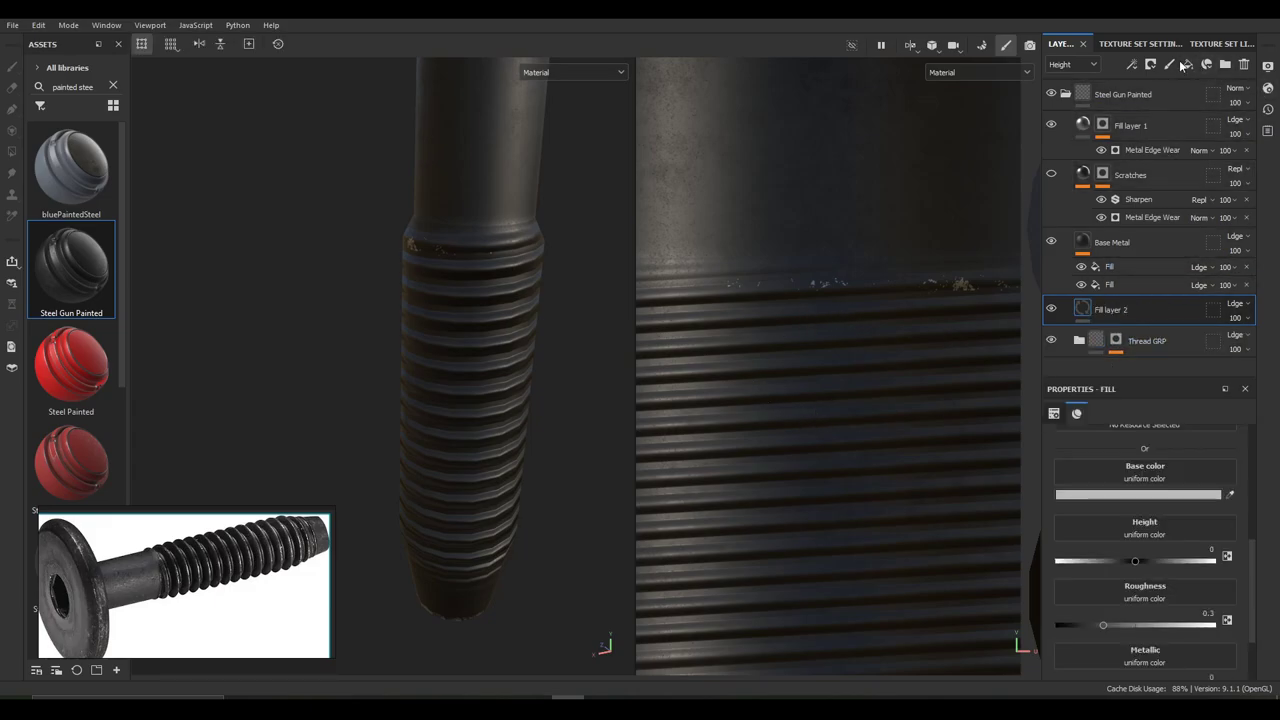
scroll(1135, 587, up, 3)
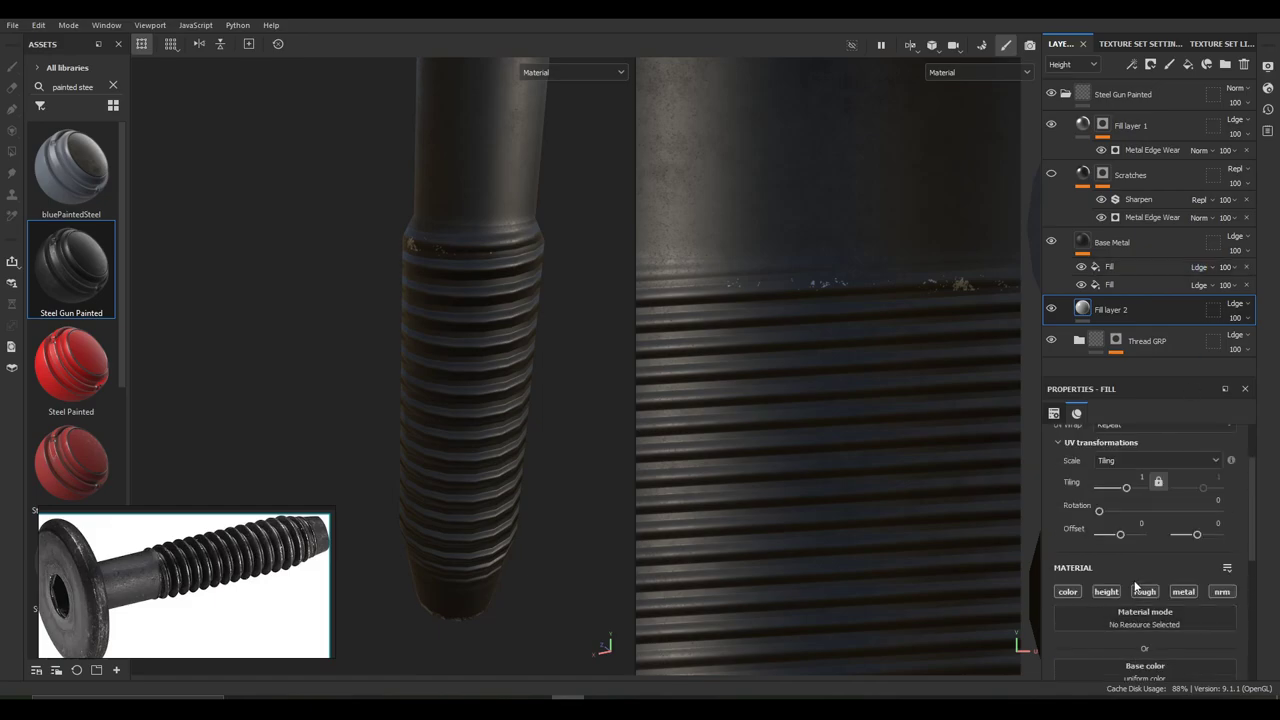
alt+click(1104, 592)
click(1106, 592)
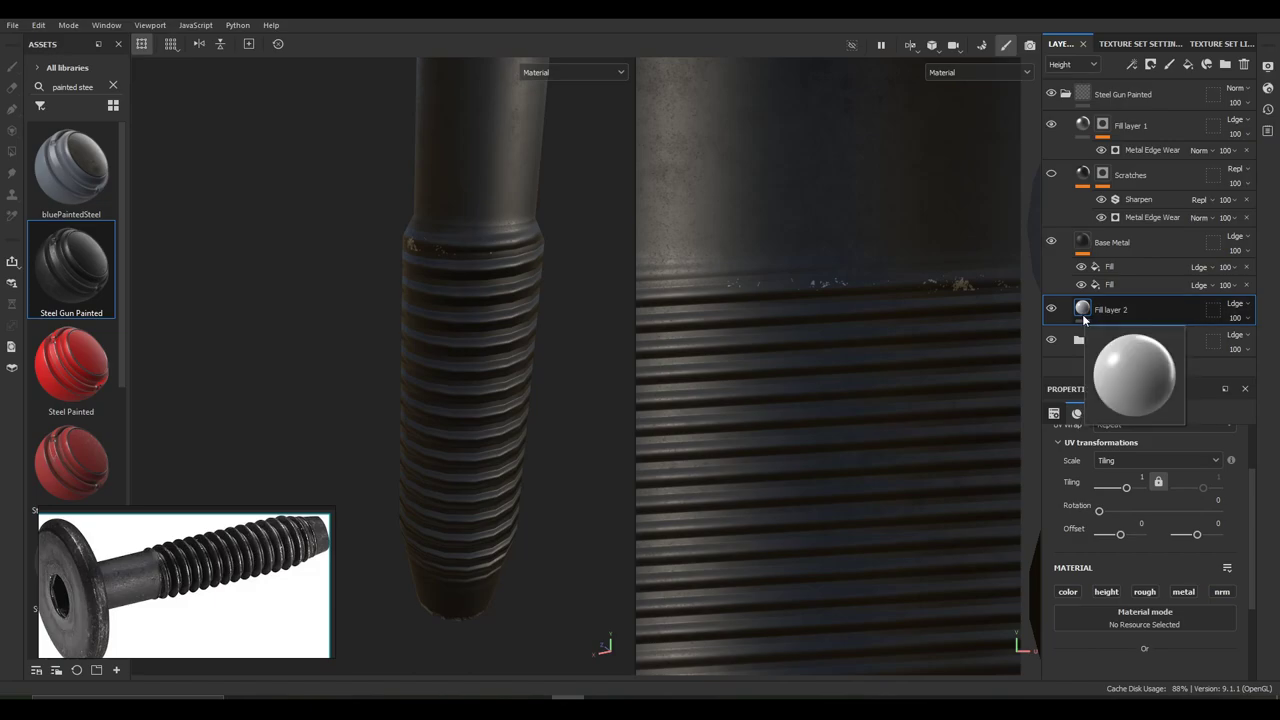
Set the new fill layer's Height channel blending mode to Passthrough
click(1073, 64)
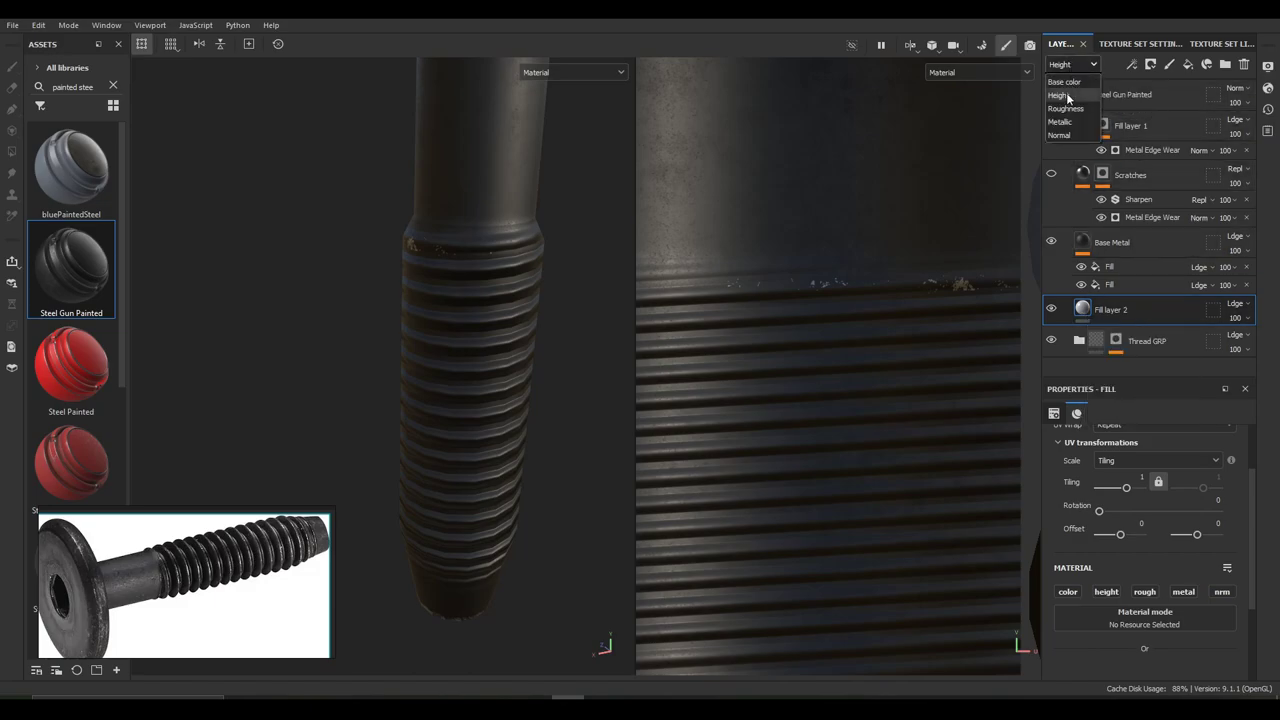
click(1068, 96)
click(1238, 305)
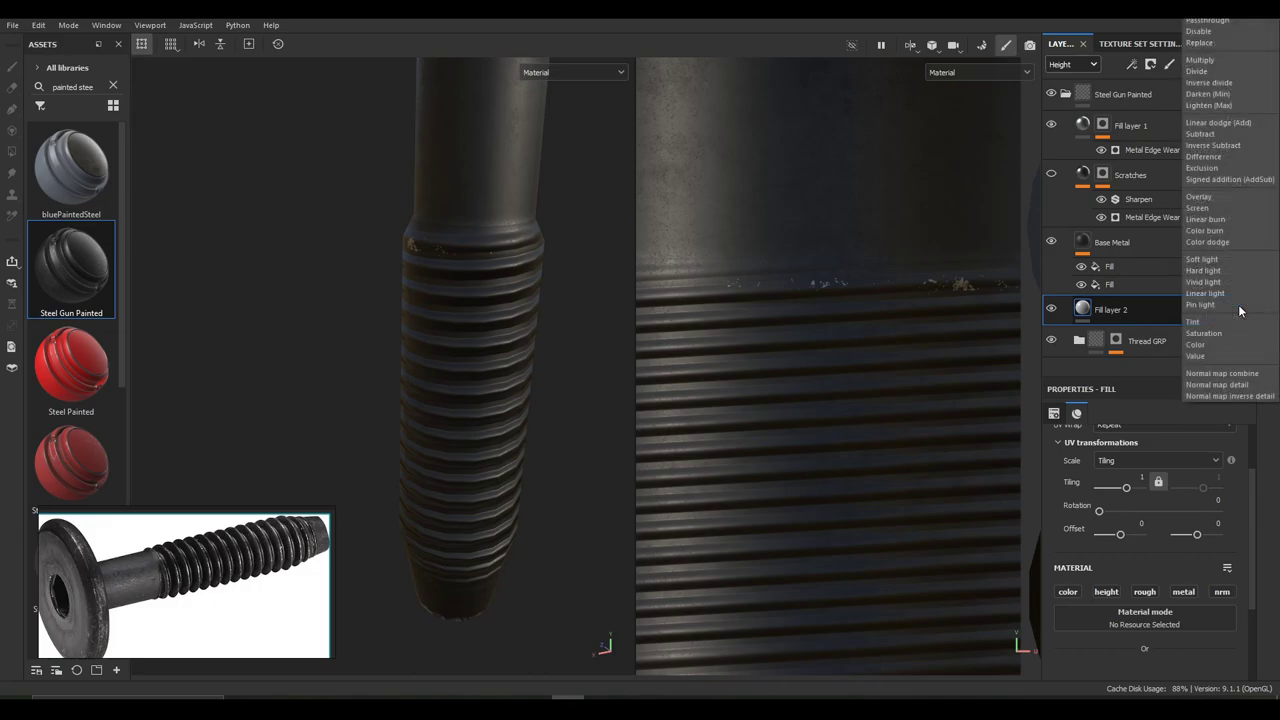
click(1210, 21)
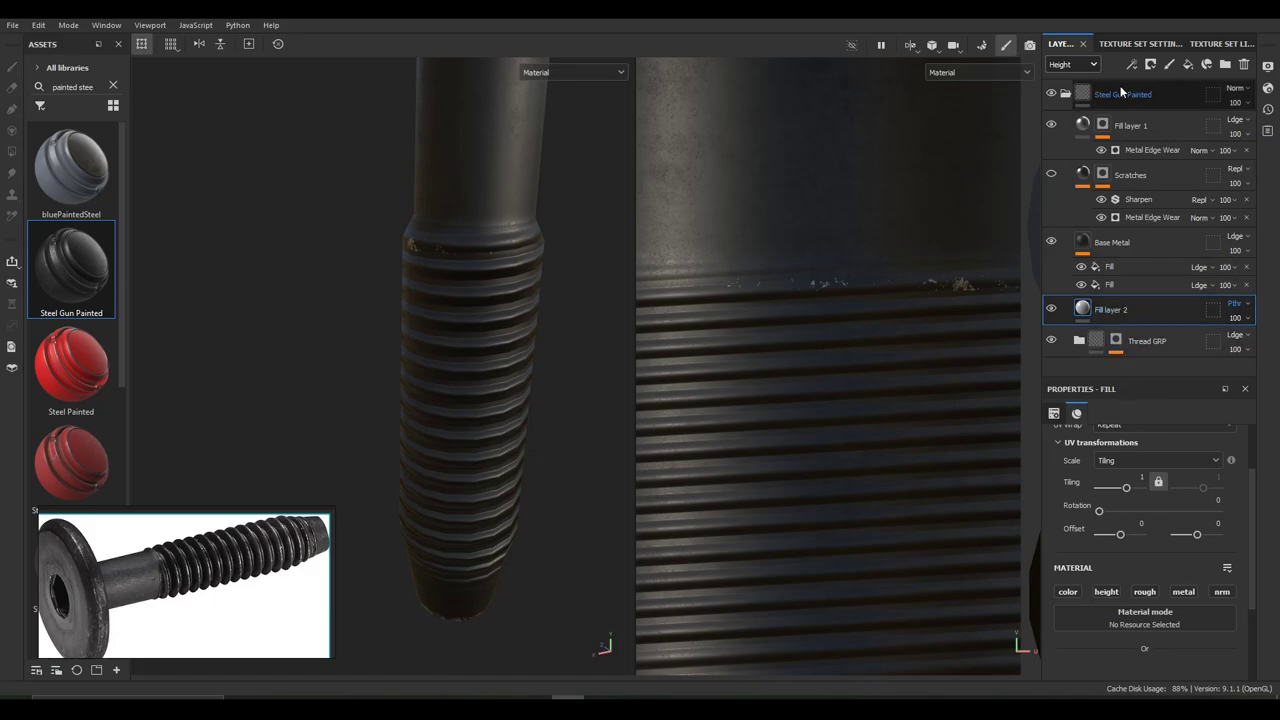
Rename the new fill layer above the Thread GRP folder to HeightPassthru
double_click(1130, 314)
text(HeightPas)
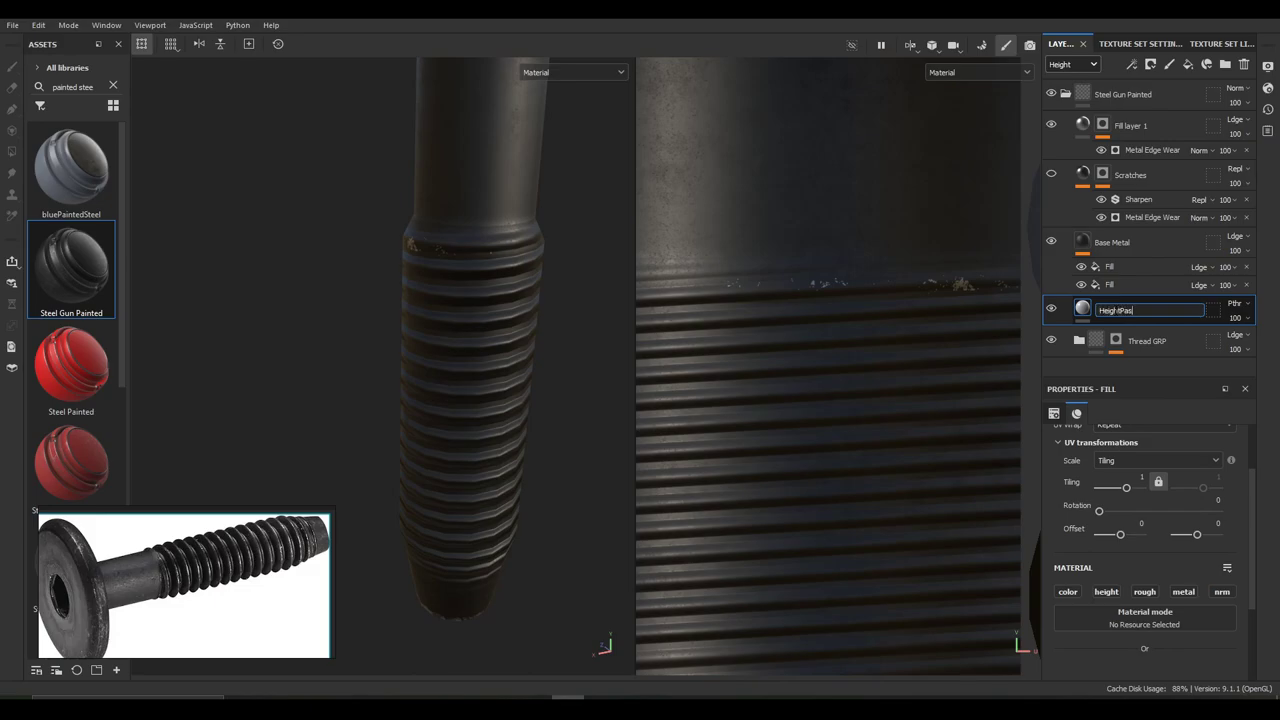
text(sthru)
key(Return)
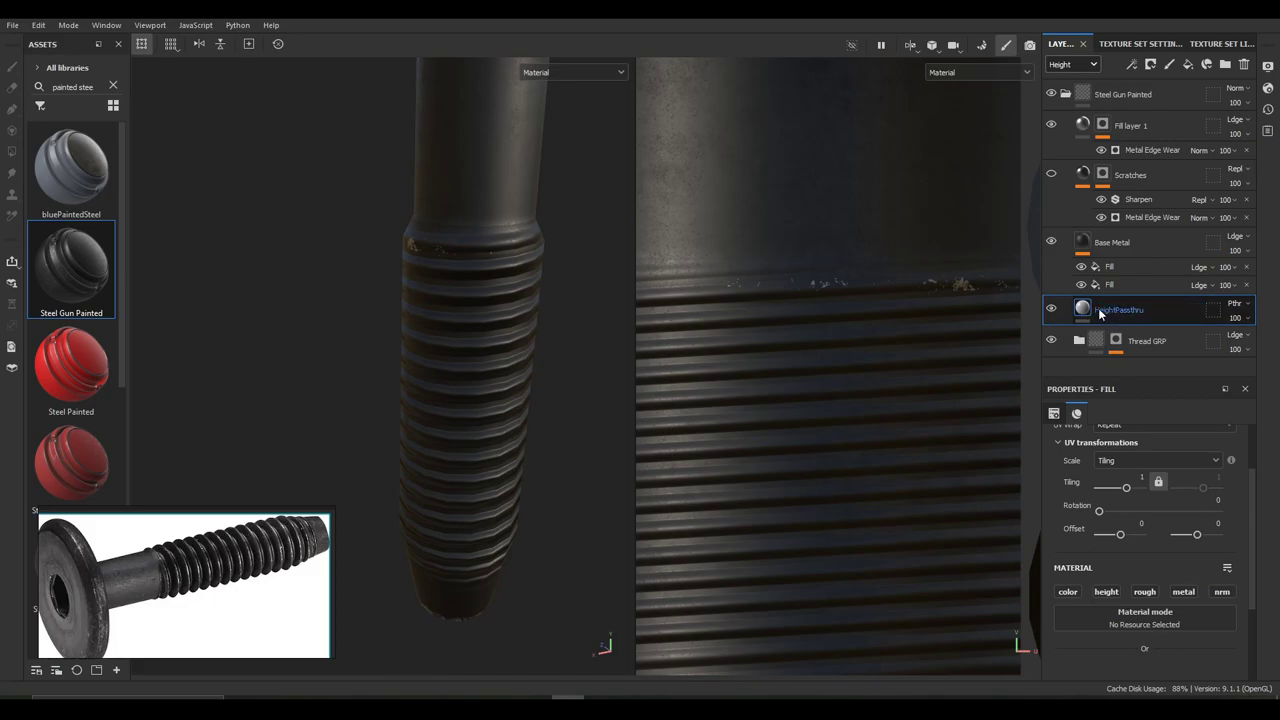
Add an anchor point to the HeightPassthru layer
scroll(869, 296, down, 1)
scroll(869, 296, down, 1)
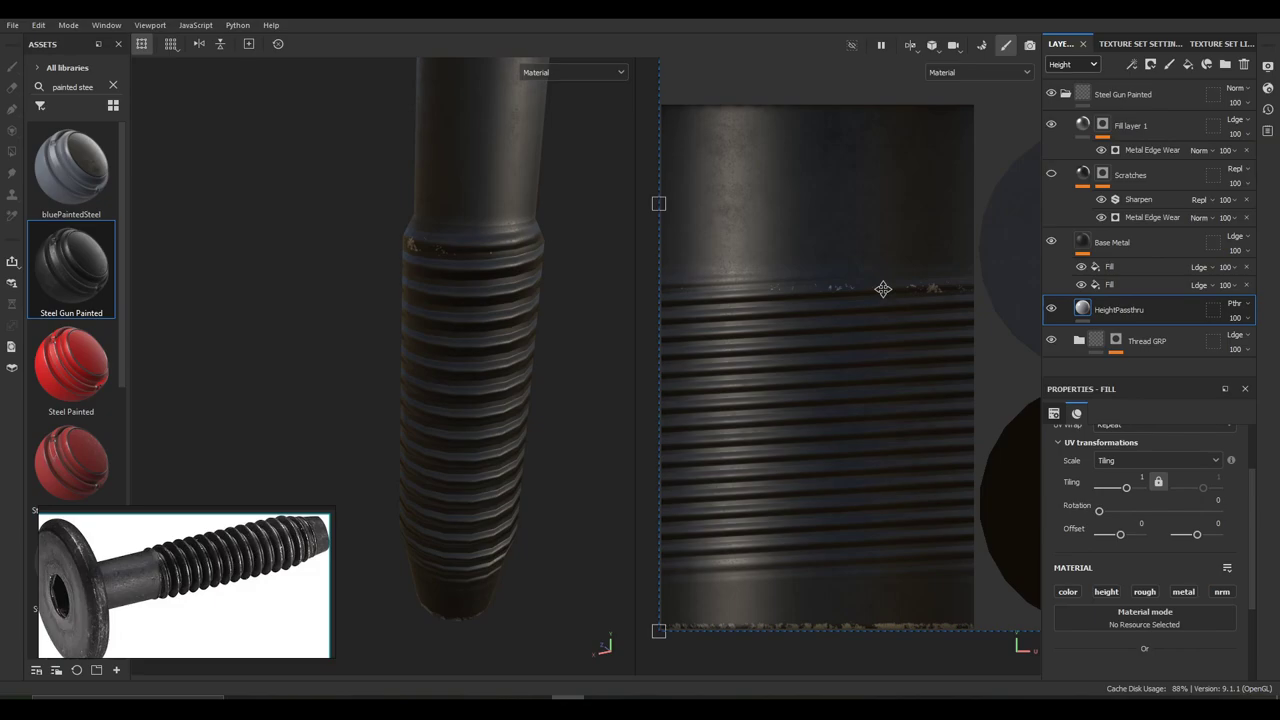
right_click(1090, 311)
click(1147, 419)
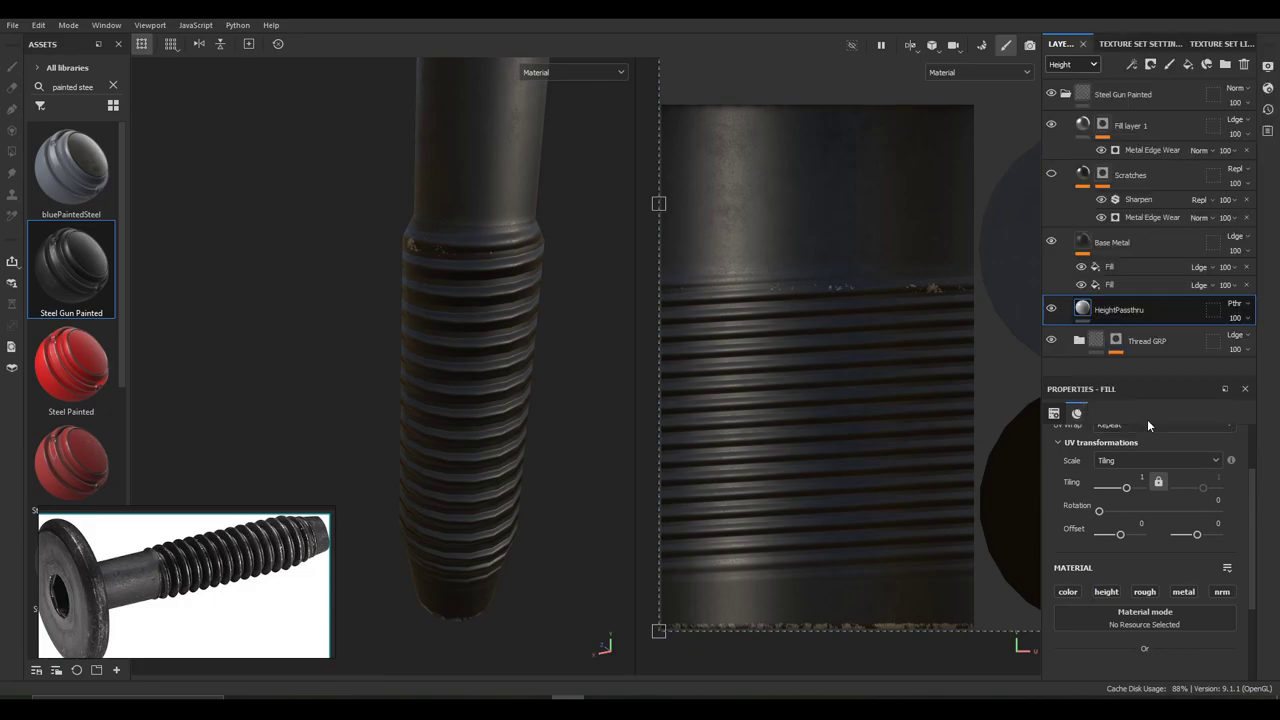
click(1086, 313)
scroll(1120, 324, down, 1)
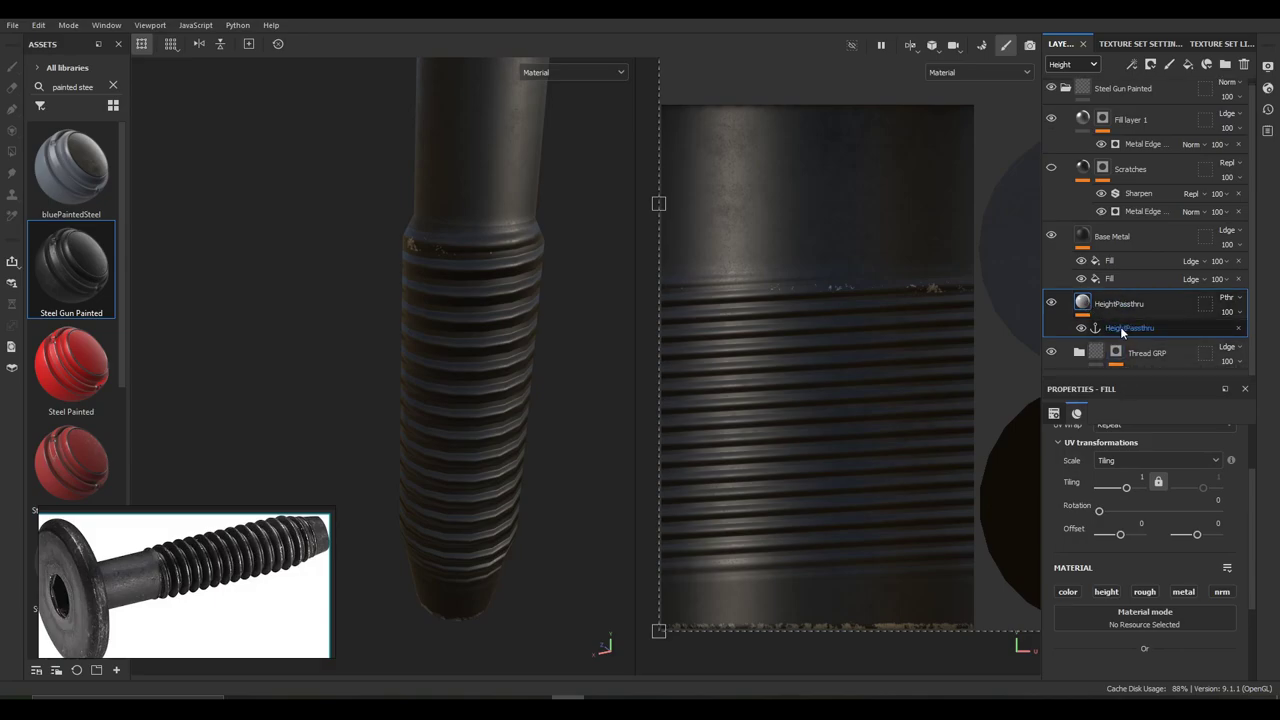
Enable Micro Height in the micro details of the Metal Edge Wear generator on Fill layer 1's mask
click(1138, 143)
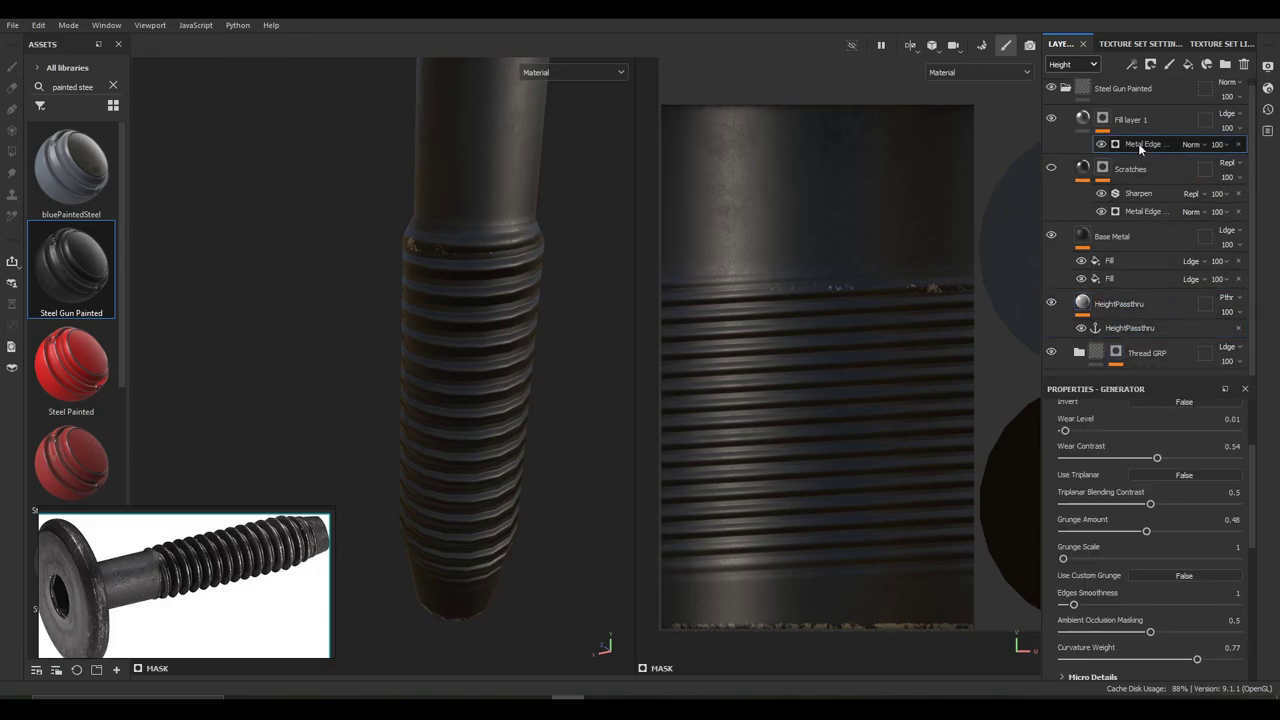
scroll(1137, 545, down, 4)
click(1117, 516)
scroll(1085, 478, down, 1)
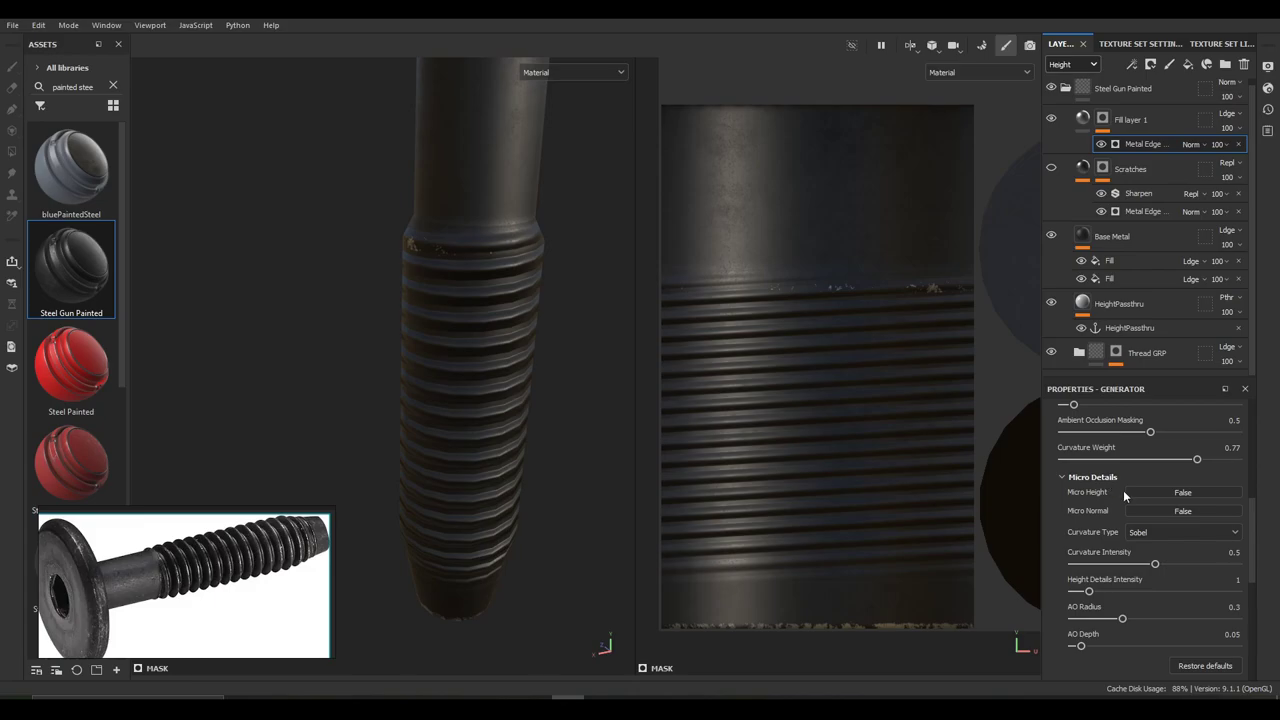
click(1169, 491)
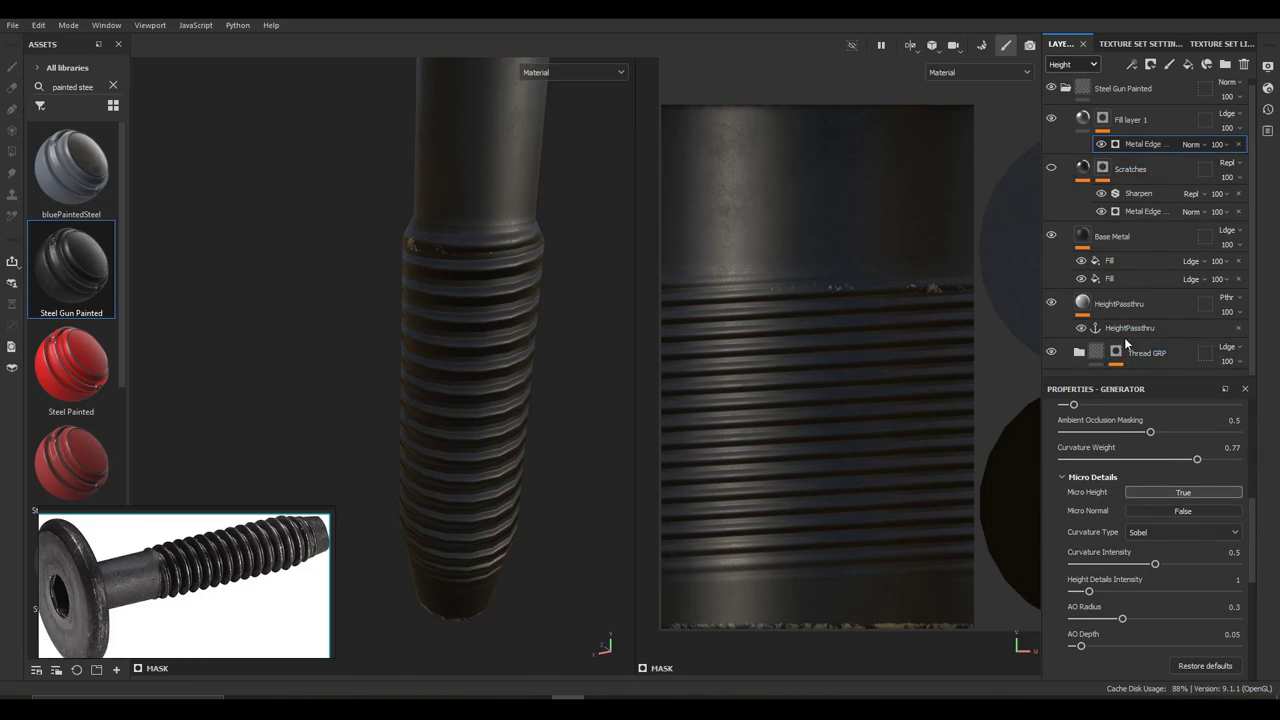
Assign the HeightPassthru anchor point as the generator's Micro Height input and set its referenced channel to Height
scroll(1129, 515, down, 5)
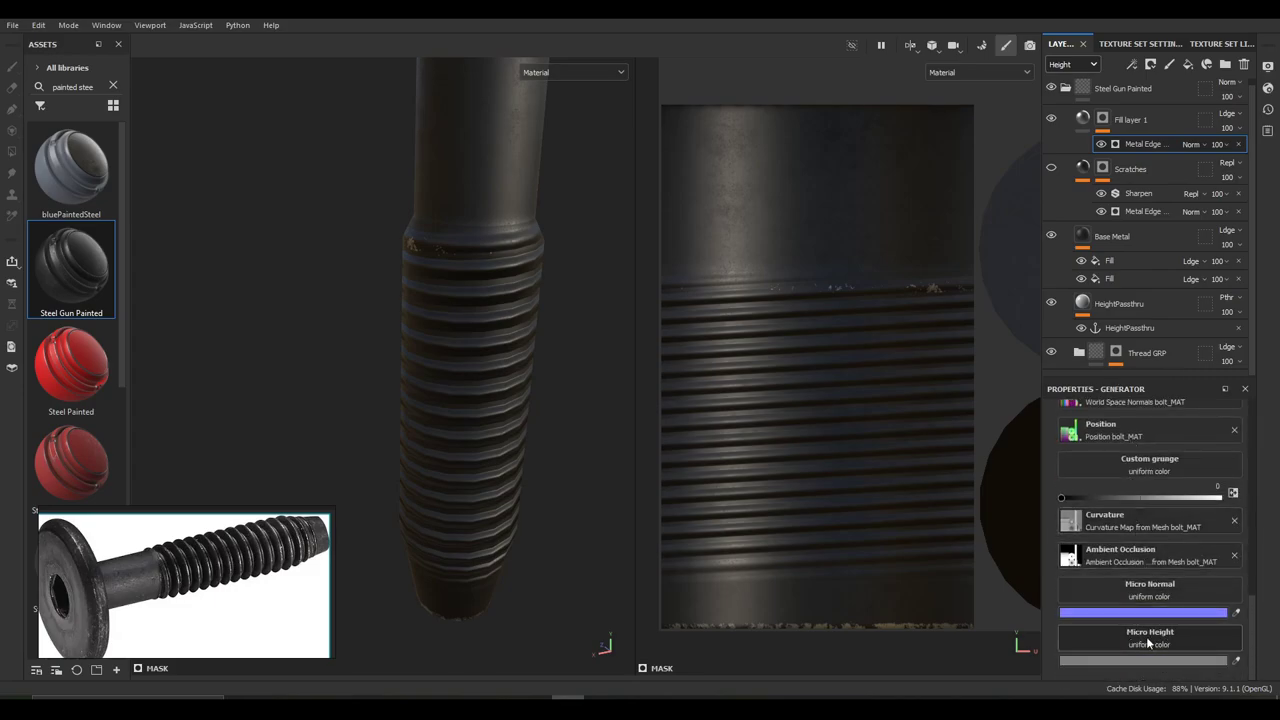
click(1155, 645)
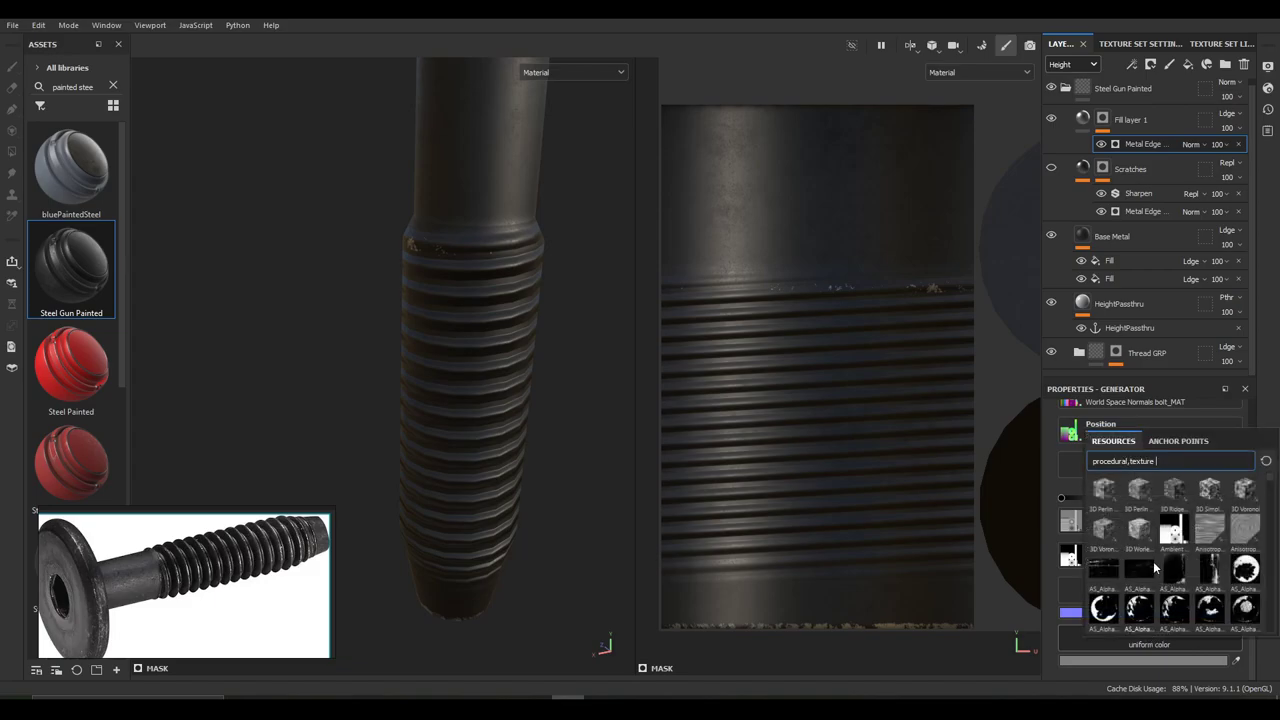
click(1166, 441)
click(1135, 461)
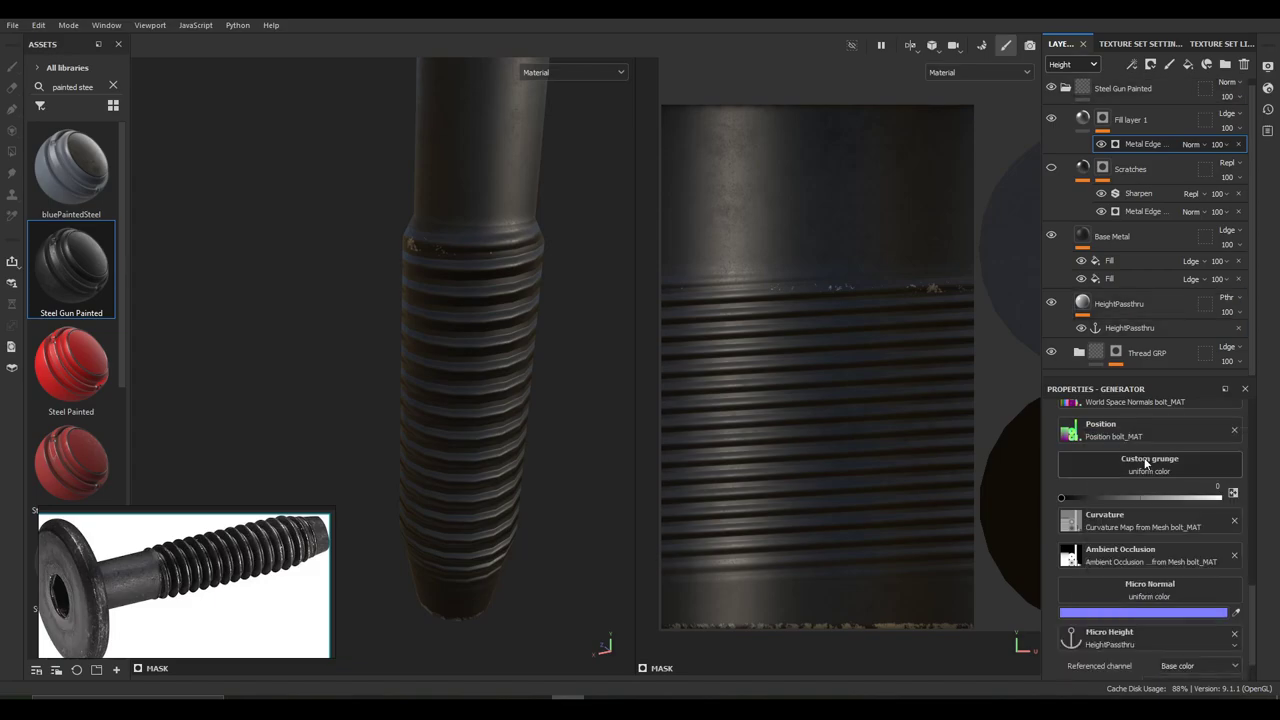
scroll(1150, 503, down, 1)
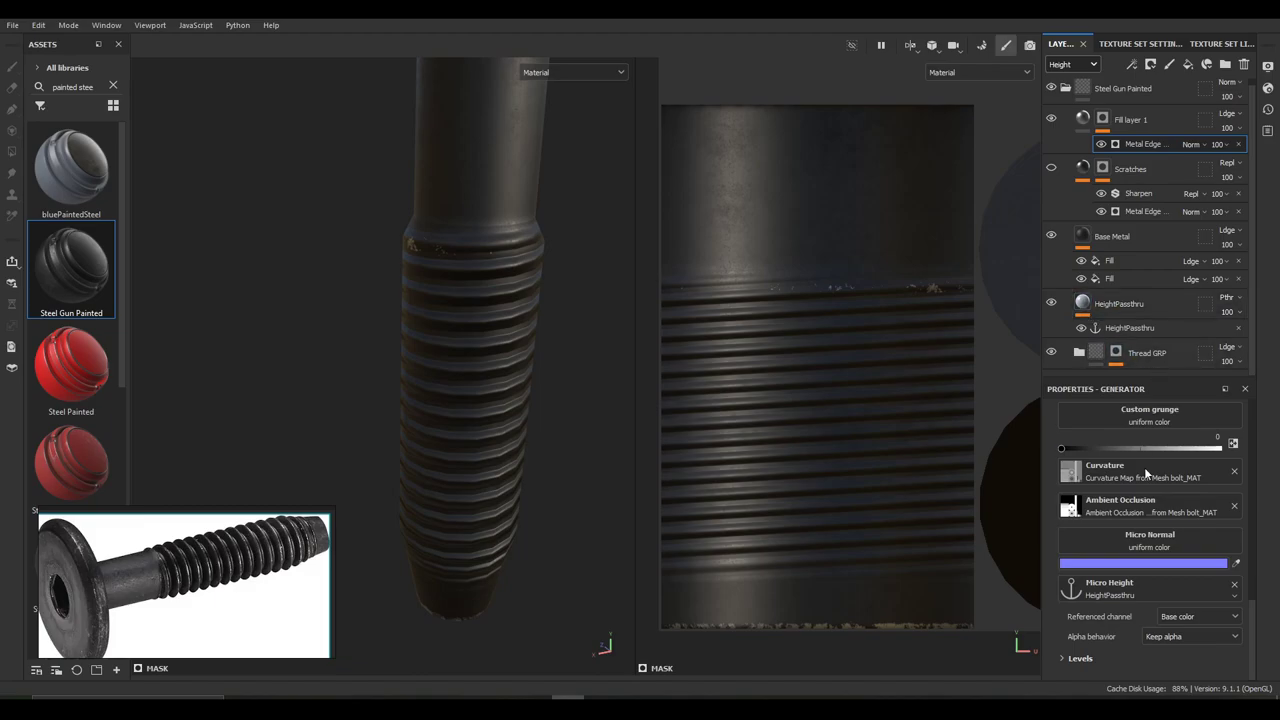
click(1198, 617)
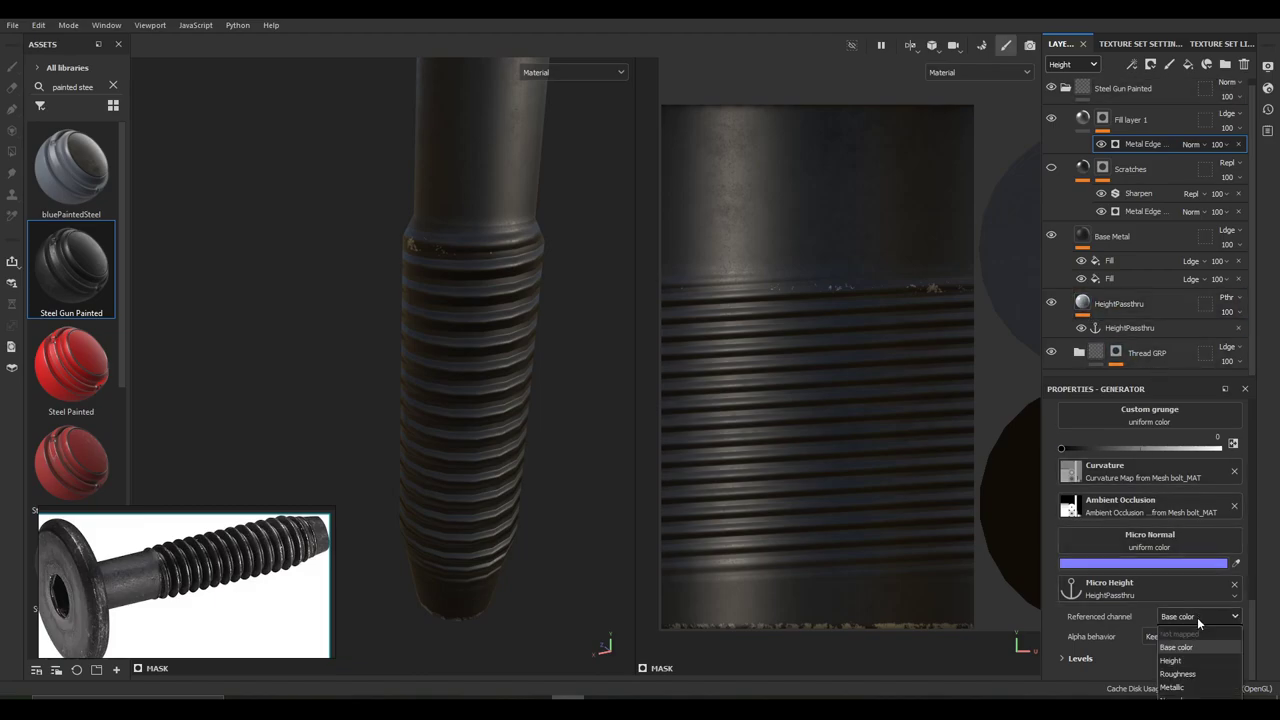
click(1186, 660)
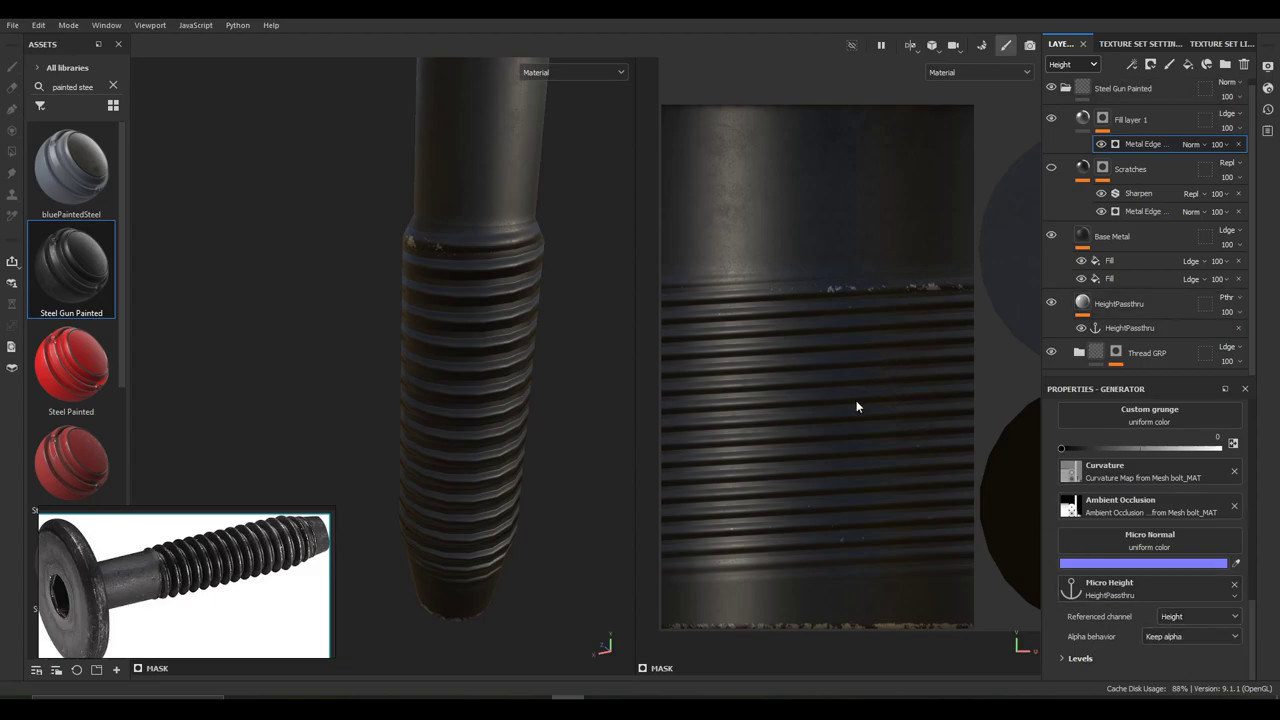
Set the edge wear's micro details to Curvature Intensity 0.43, Height Details Intensity 1.95, AO Radius 0.66 and AO Depth 0.11
scroll(856, 406, up, 3)
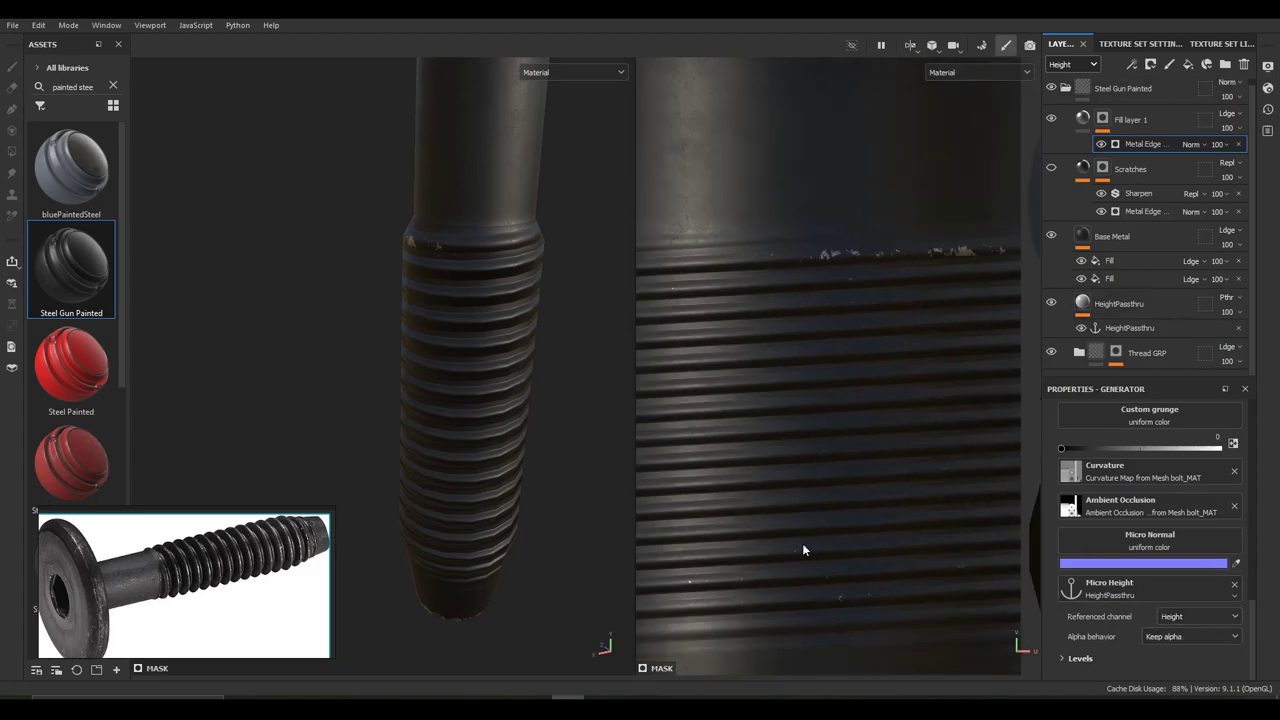
scroll(888, 575, up, 3)
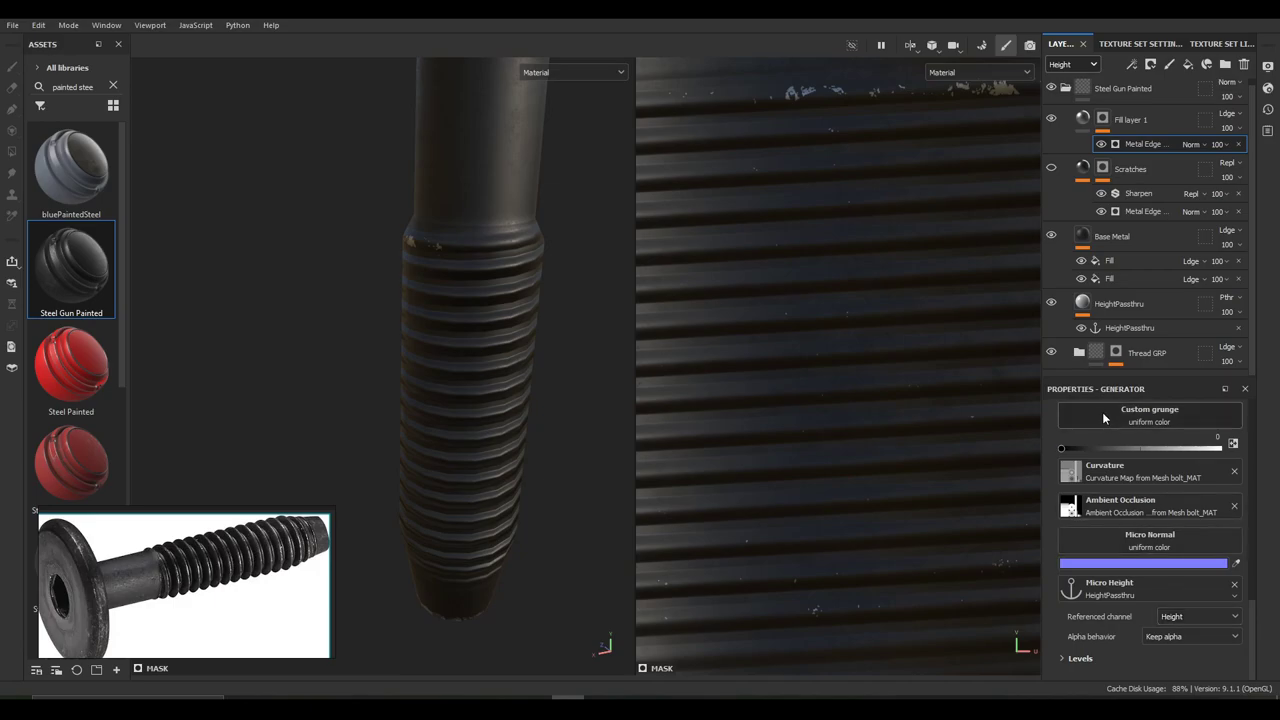
scroll(1120, 508, up, 5)
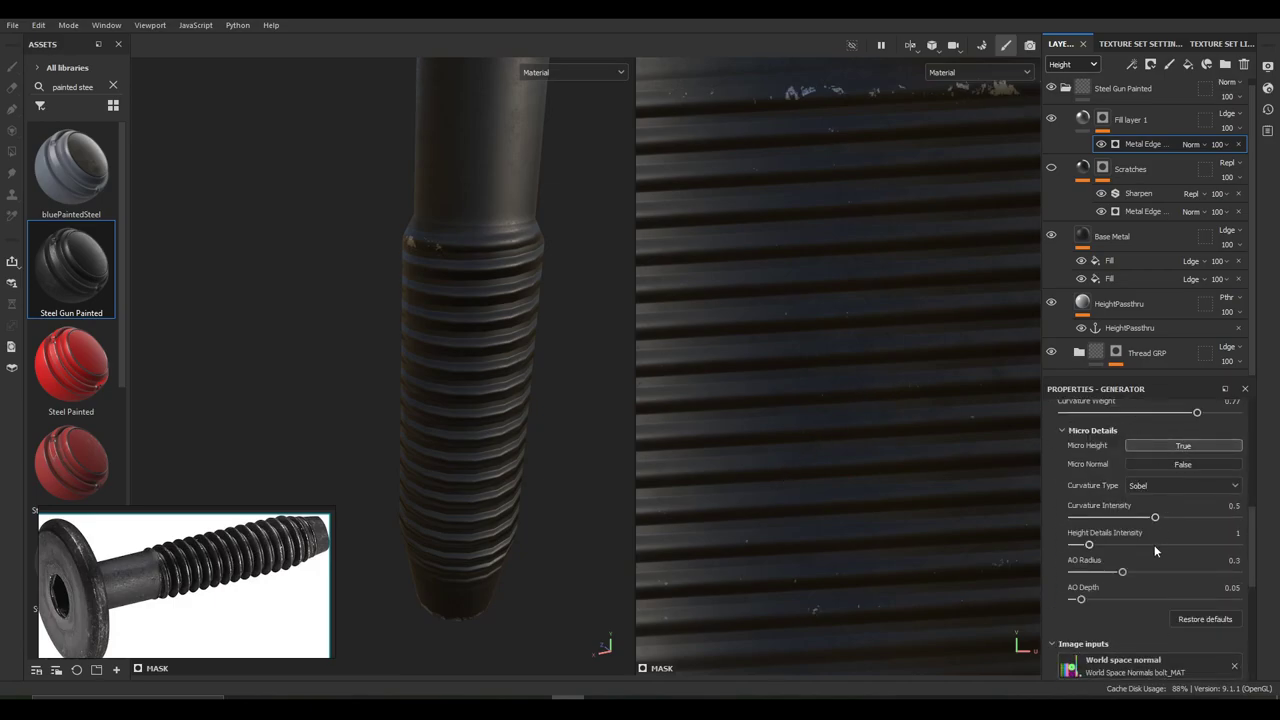
mouse_move(1093, 546)
mouse_down()
mouse_move(1135, 546)
mouse_move(1093, 545)
mouse_up()
drag(1155, 517, 1173, 517)
mouse_move(1111, 543)
mouse_down()
mouse_move(1201, 569)
mouse_move(1140, 574)
mouse_move(1198, 574)
mouse_move(1181, 571)
mouse_up()
mouse_move(1080, 601)
mouse_down()
mouse_move(1140, 601)
mouse_move(1077, 600)
mouse_move(1091, 600)
mouse_up()
drag(1173, 518, 1145, 521)
Examine the edge wear on the bolt's head and threads from several angles and under different lighting
alt+drag(490, 430, 601, 487)
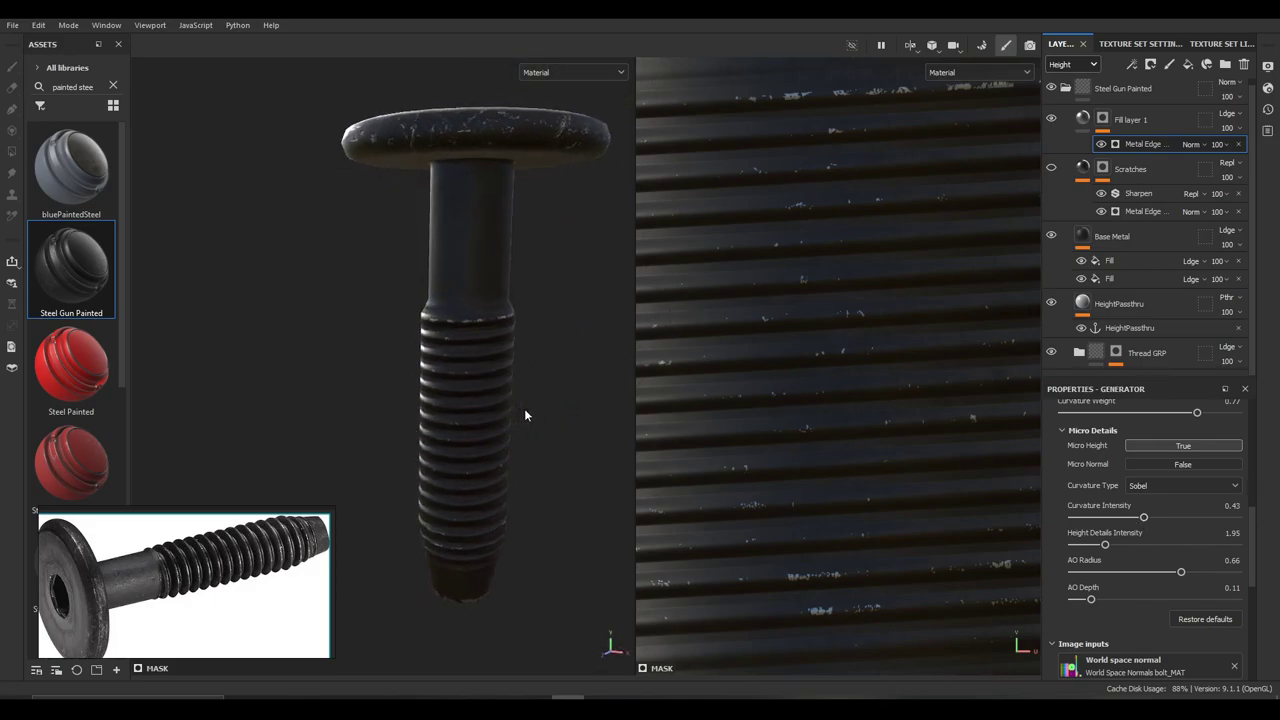
scroll(522, 410, down, 2)
alt+drag(532, 411, 477, 446)
alt+right_drag(477, 446, 690, 440)
shift+right_drag(563, 403, 566, 375)
alt+middle_drag(566, 375, 539, 436)
alt+drag(539, 436, 510, 490)
alt+middle_drag(510, 490, 480, 357)
alt+drag(480, 357, 503, 392)
alt+middle_drag(503, 392, 454, 461)
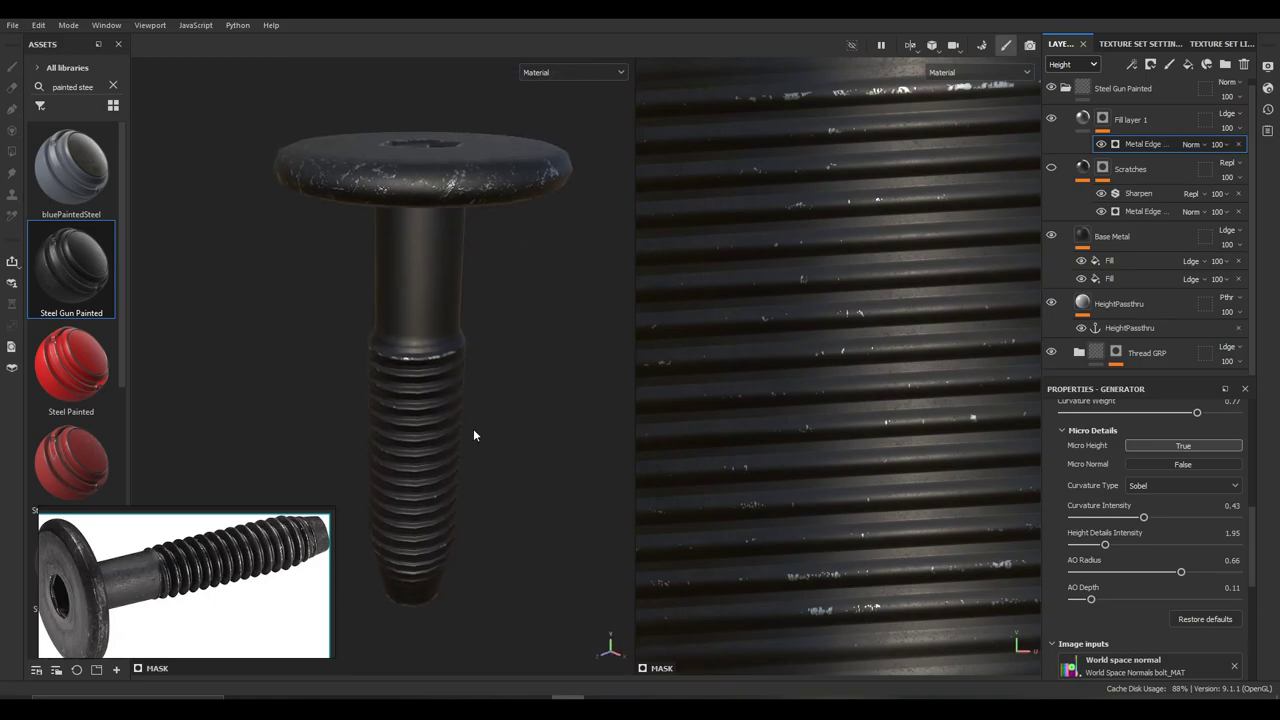
mouse_move(431, 408)
alt+mouse_down()
mouse_move(443, 486)
mouse_move(443, 257)
mouse_move(437, 423)
mouse_move(445, 413)
alt+mouse_up()
Rename Fill layer 1 to scratches
double_click(1133, 120)
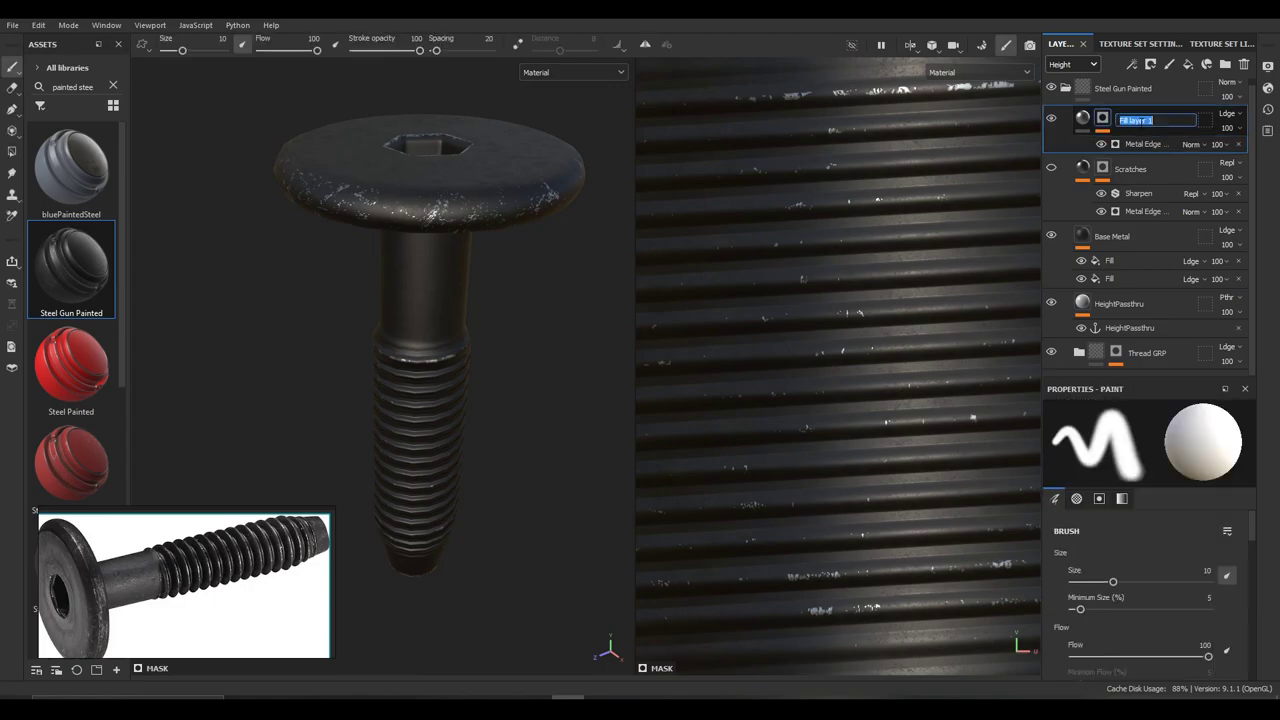
text(scratches)
key(Return)
Add a fill layer above the scratches layer and name it dirt
click(1187, 64)
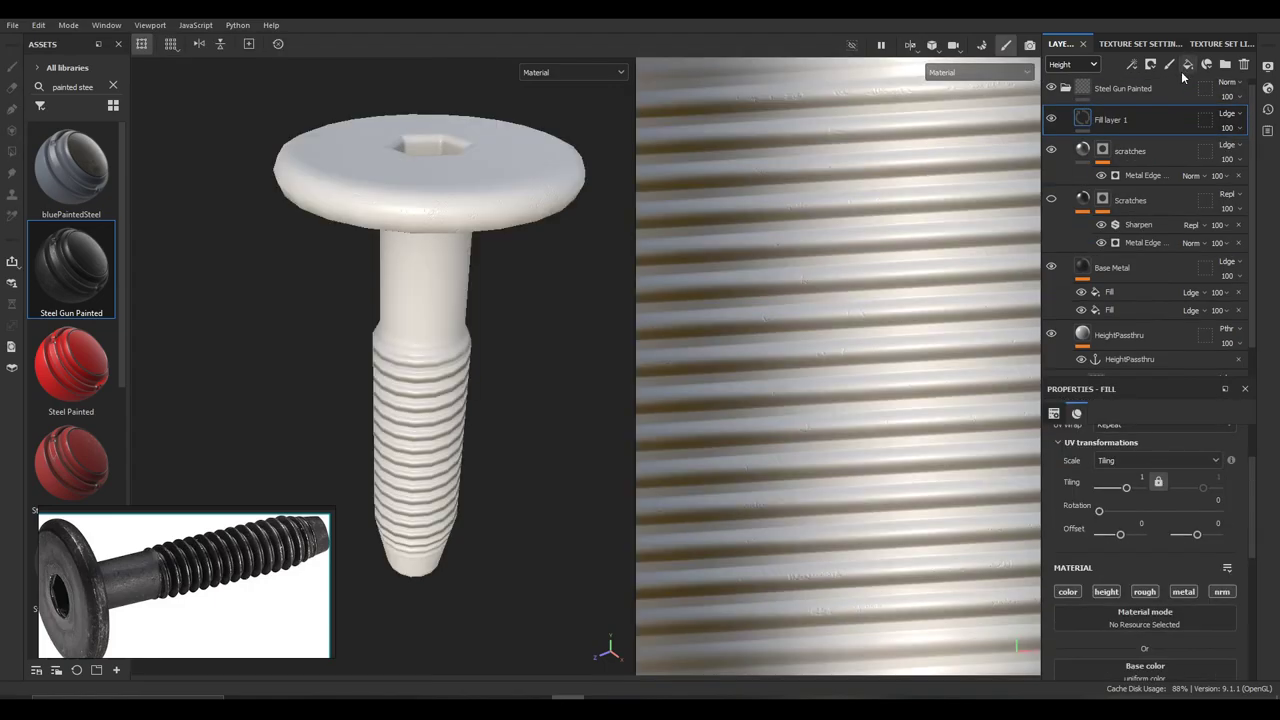
double_click(1114, 120)
text(dirt)
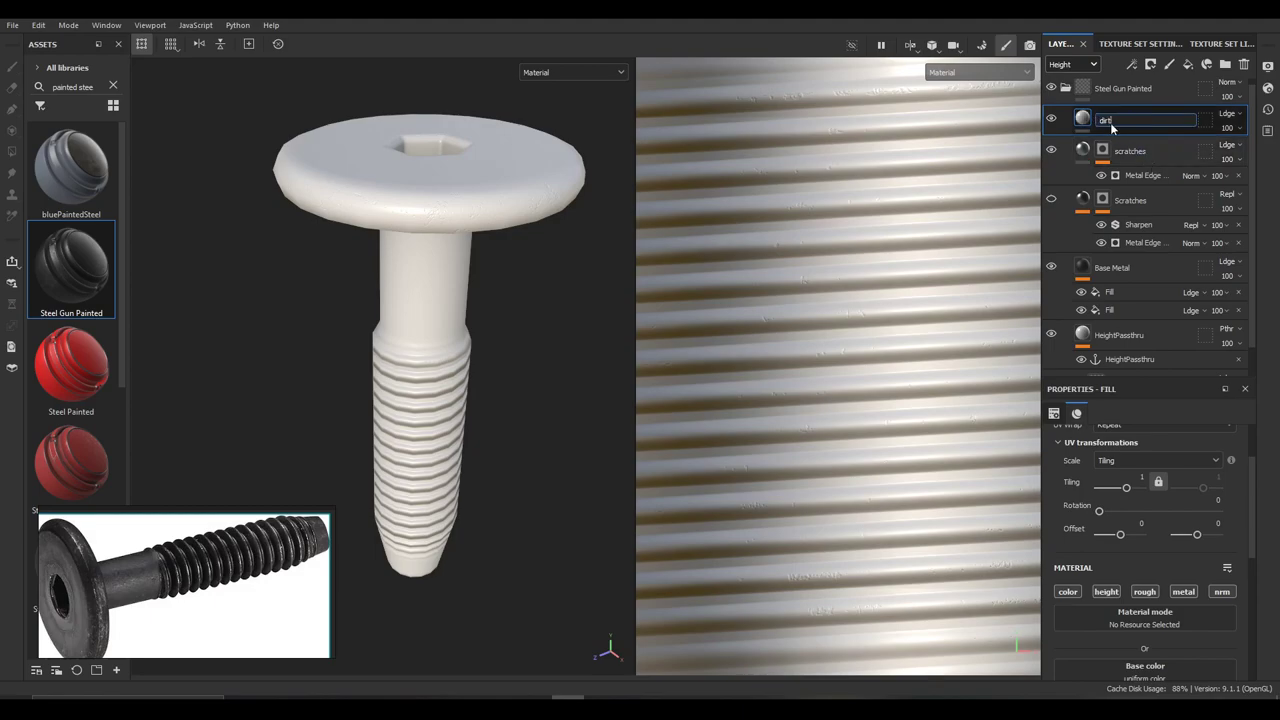
key(Return)
Set the dirt layer's roughness to 1
scroll(1118, 567, down, 5)
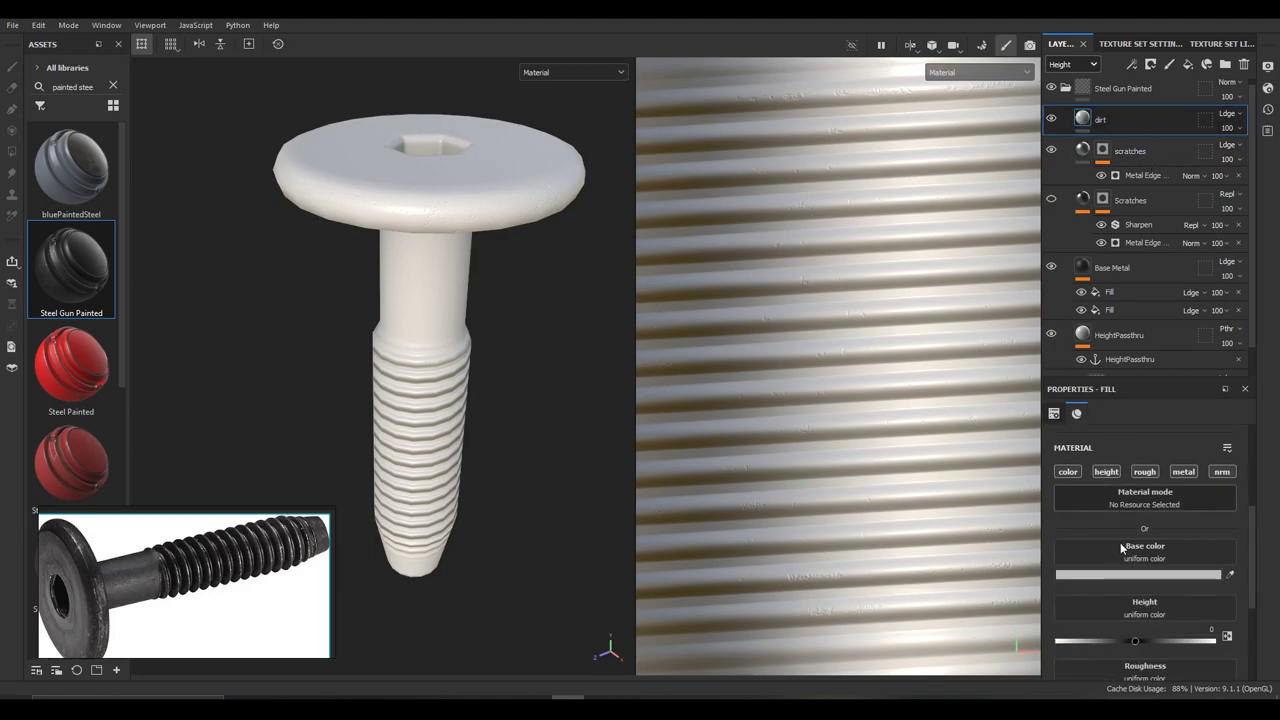
scroll(1124, 605, down, 2)
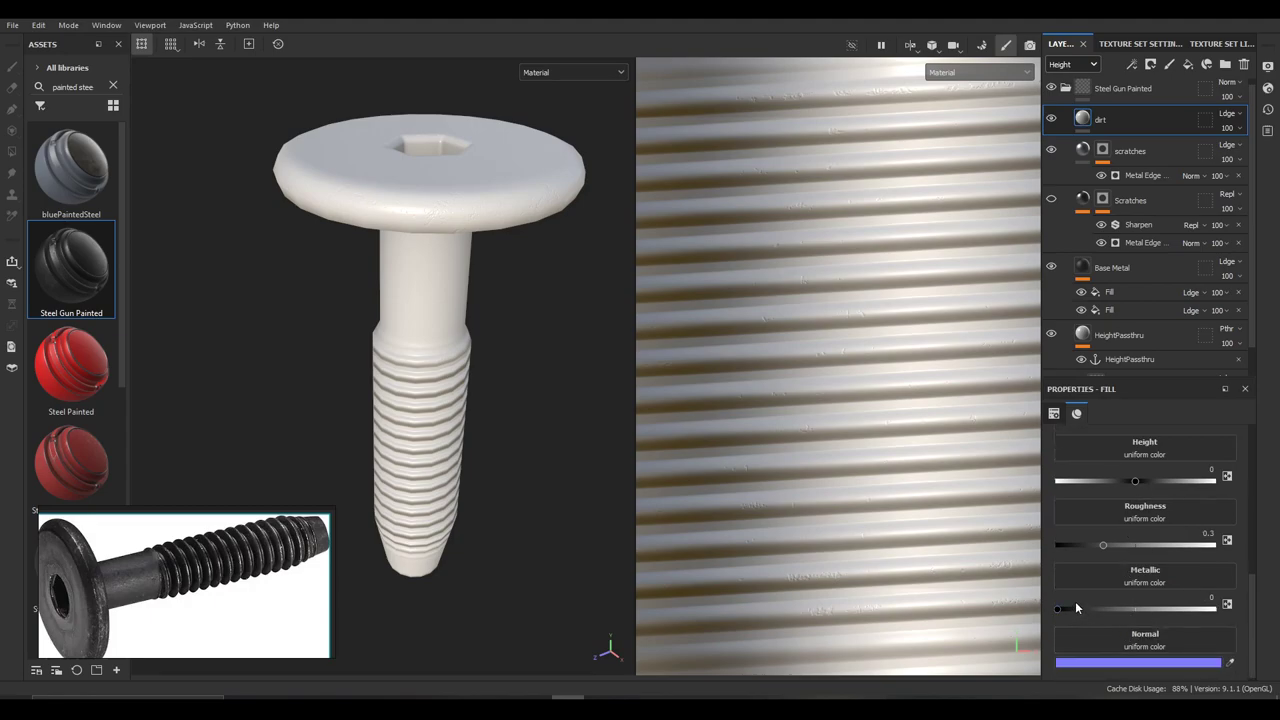
scroll(1076, 604, up, 1)
drag(1102, 585, 1236, 585)
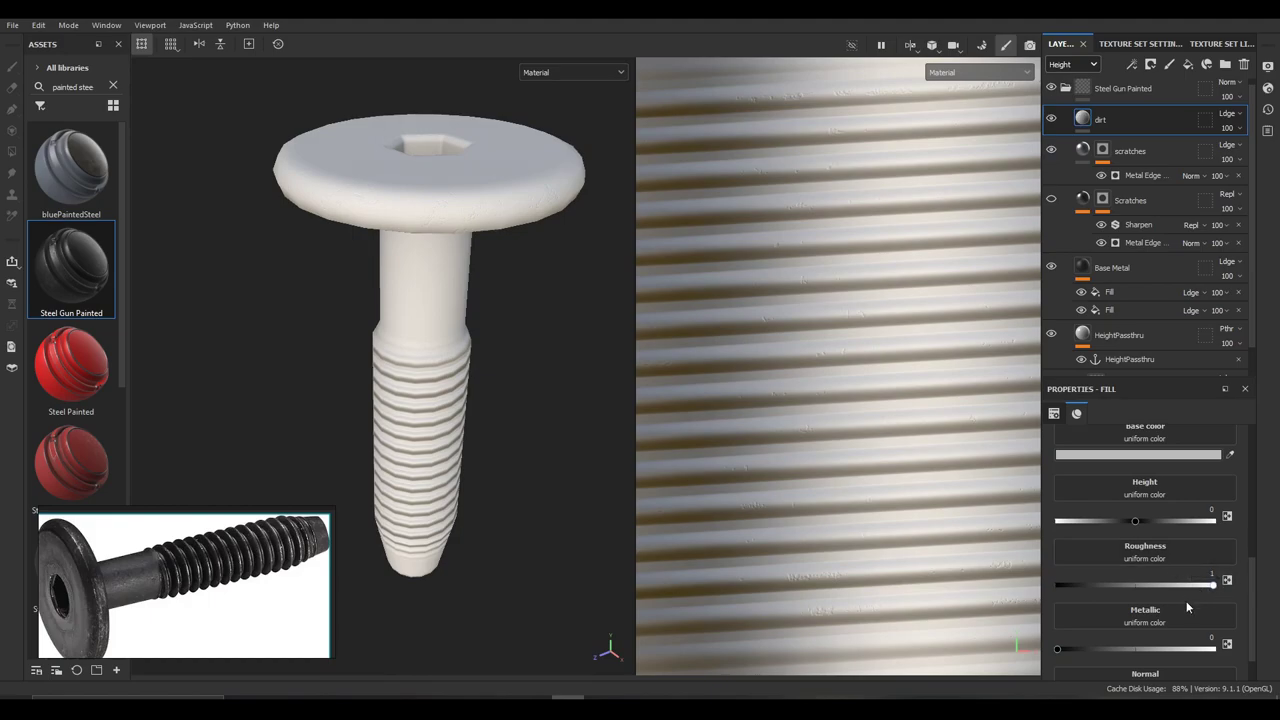
Change the dirt layer's base color to the dark brownish grey 4C4947
scroll(1190, 585, up, 2)
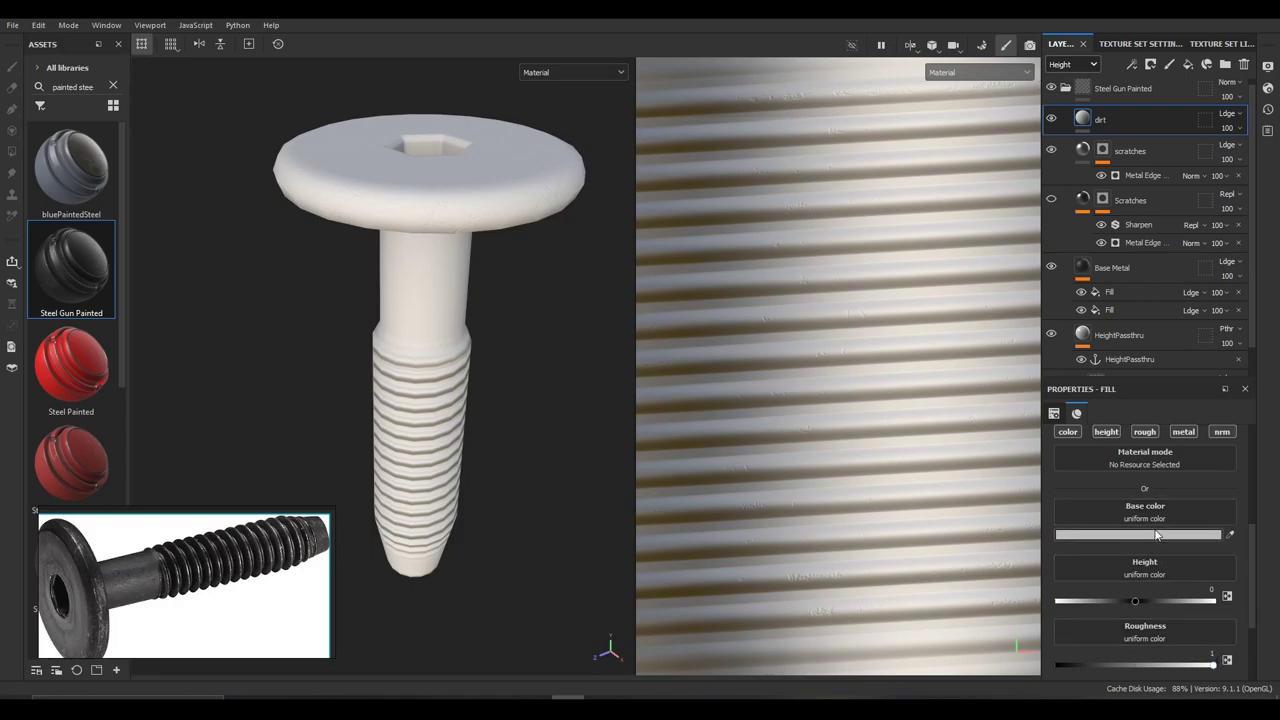
click(1157, 535)
click(1104, 615)
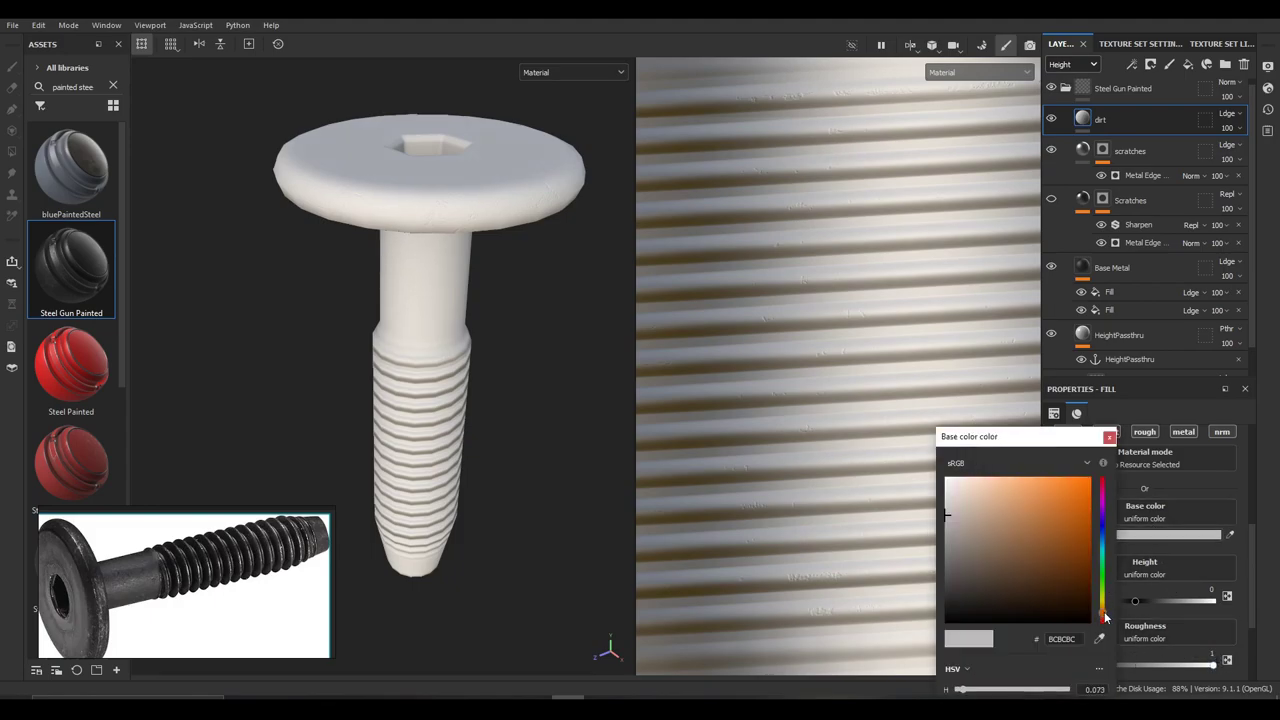
drag(965, 579, 953, 580)
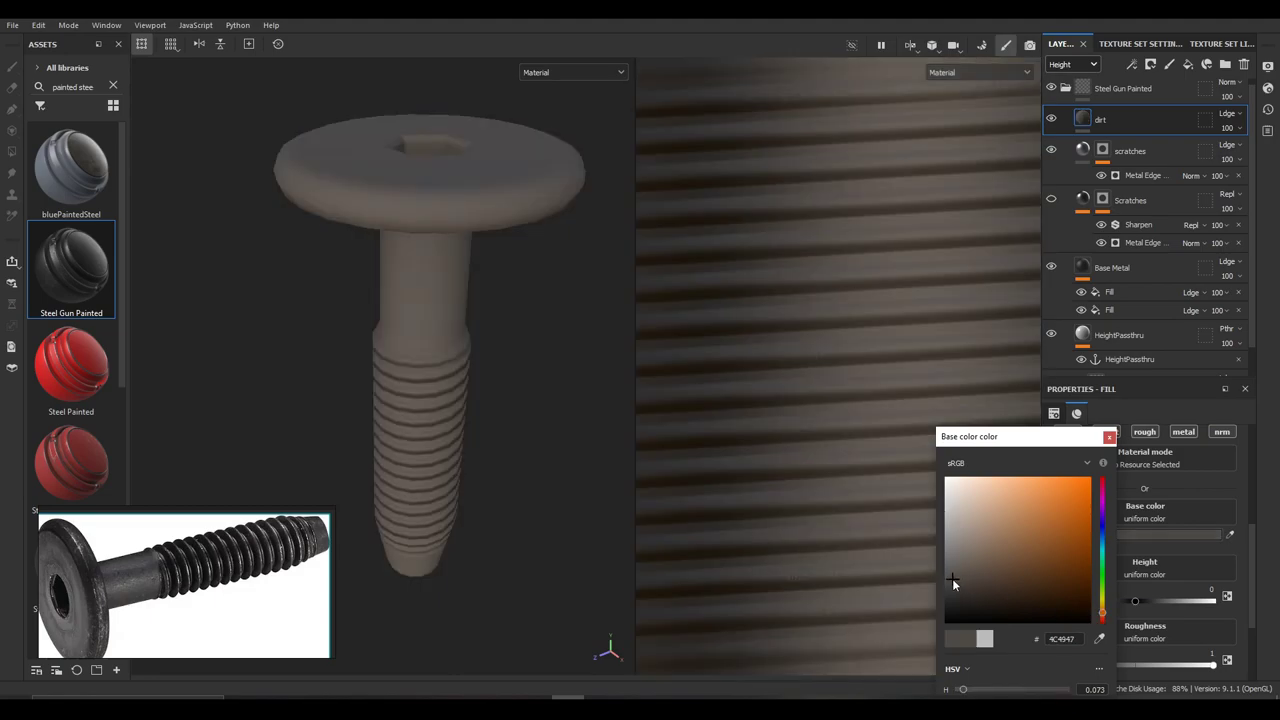
click(1109, 436)
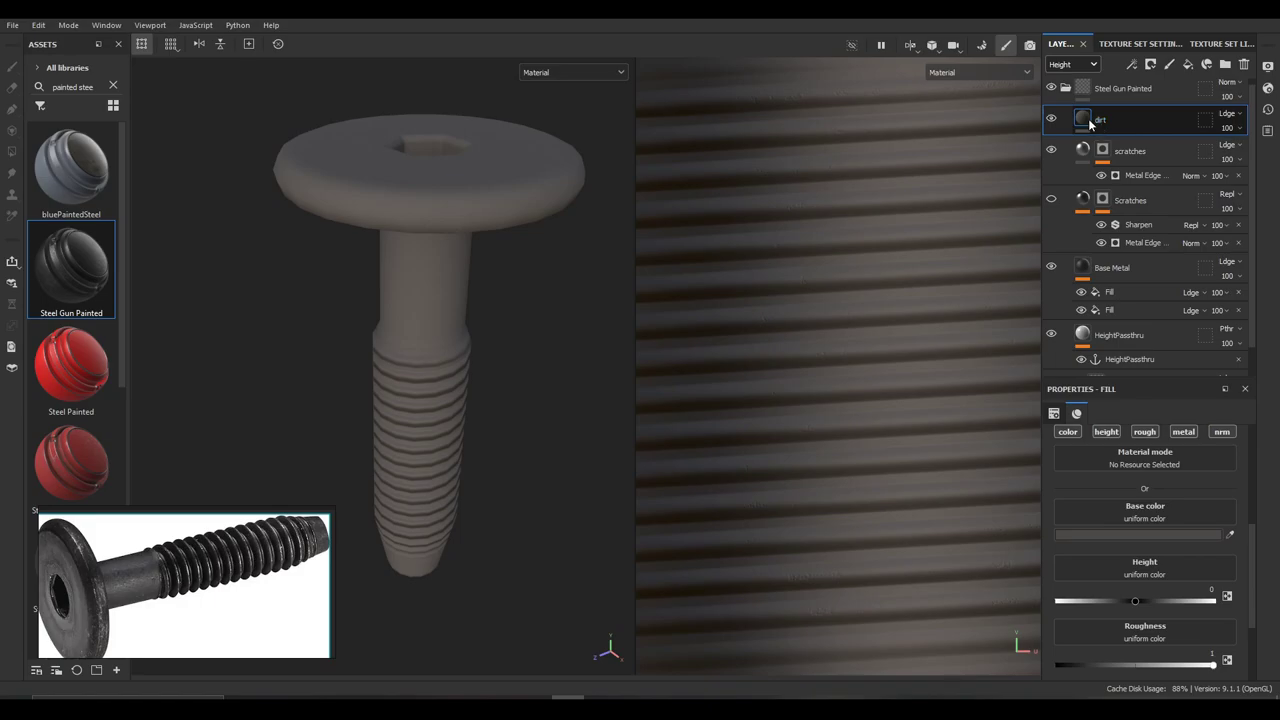
Add a black mask to the dirt layer and apply the Dirt generator to that mask
right_click(1090, 123)
click(1130, 143)
right_click(1101, 117)
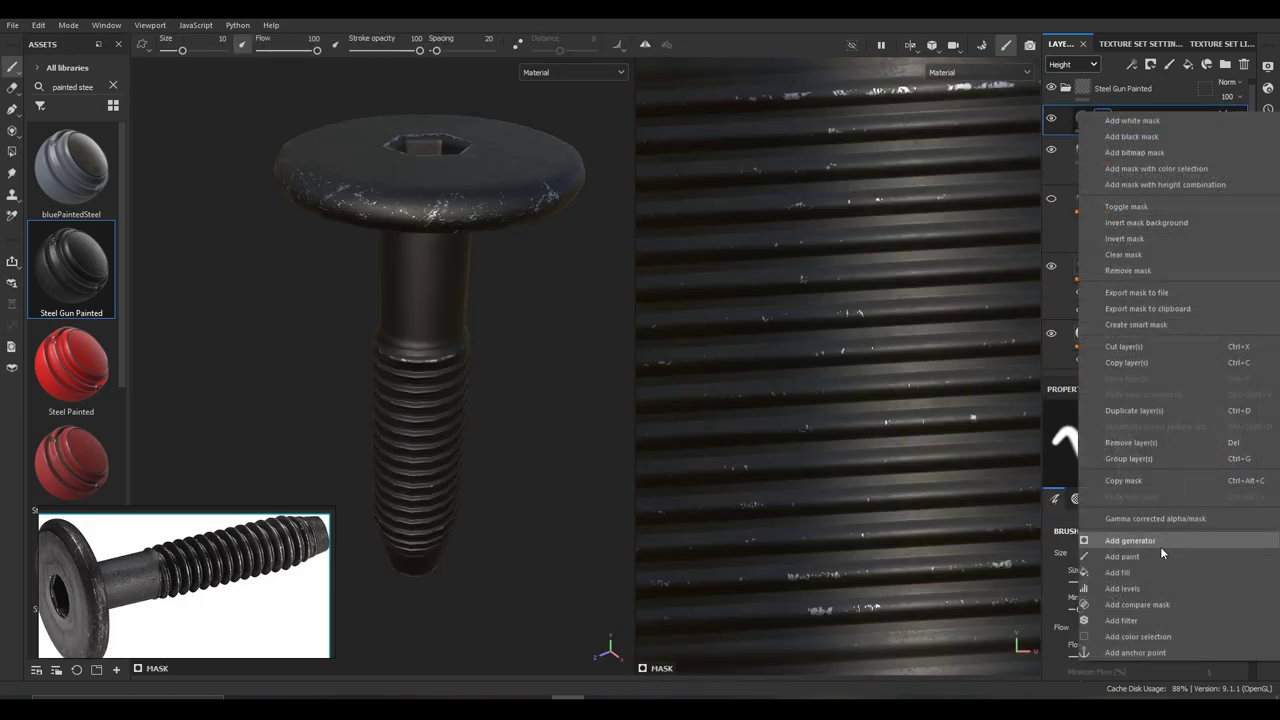
click(1151, 540)
click(1149, 450)
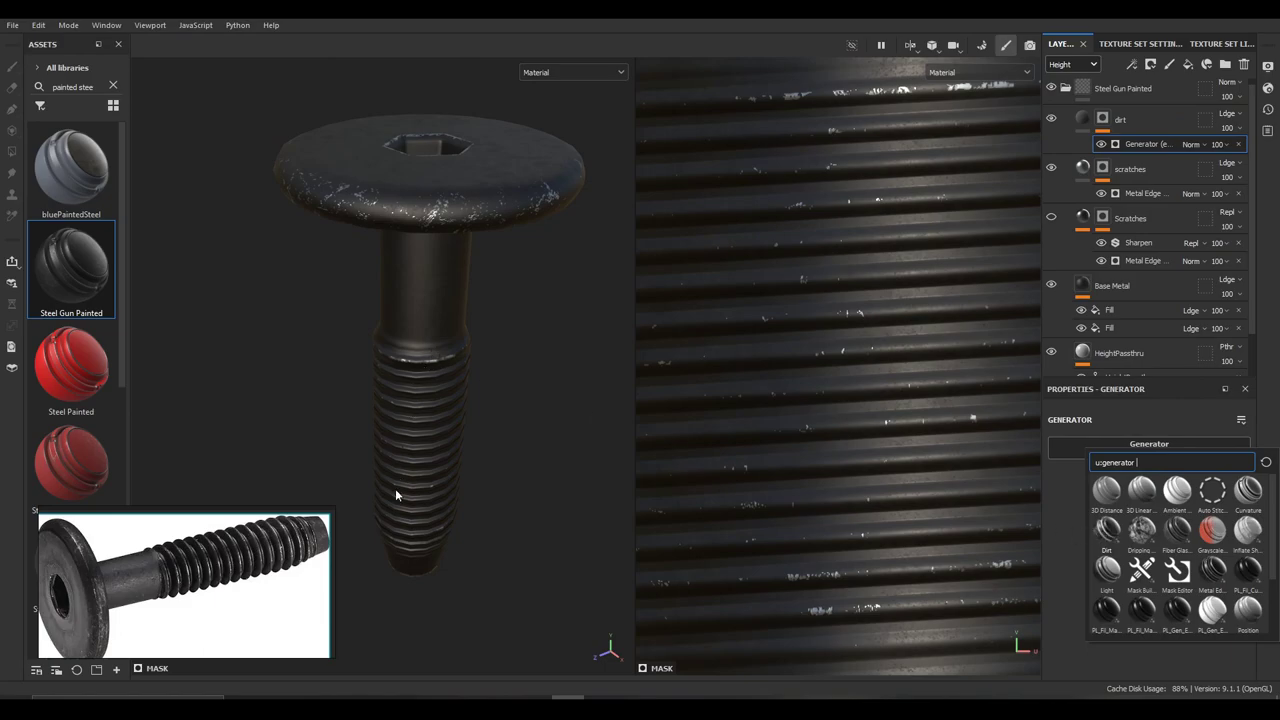
Set the Dirt generator's Dirt Level to 0.48 and Dirt Contrast to 0.69 while viewing the underside of the bolt head
alt+drag(468, 356, 515, 377)
mouse_move(527, 324)
alt+mouse_down()
mouse_move(520, 526)
mouse_move(531, 343)
alt+mouse_up()
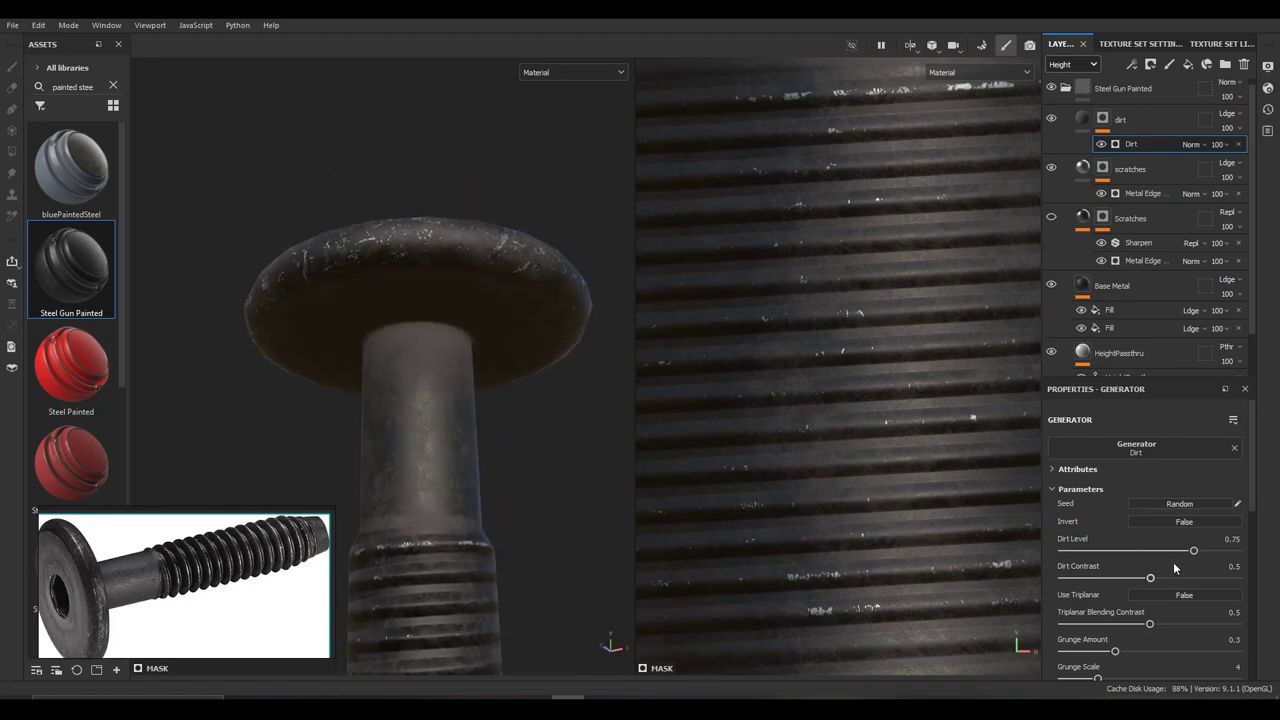
mouse_move(1153, 579)
mouse_down()
mouse_move(1207, 575)
mouse_move(1182, 578)
mouse_move(1157, 553)
mouse_move(1111, 554)
mouse_move(1146, 555)
mouse_up()
alt+drag(556, 400, 552, 372)
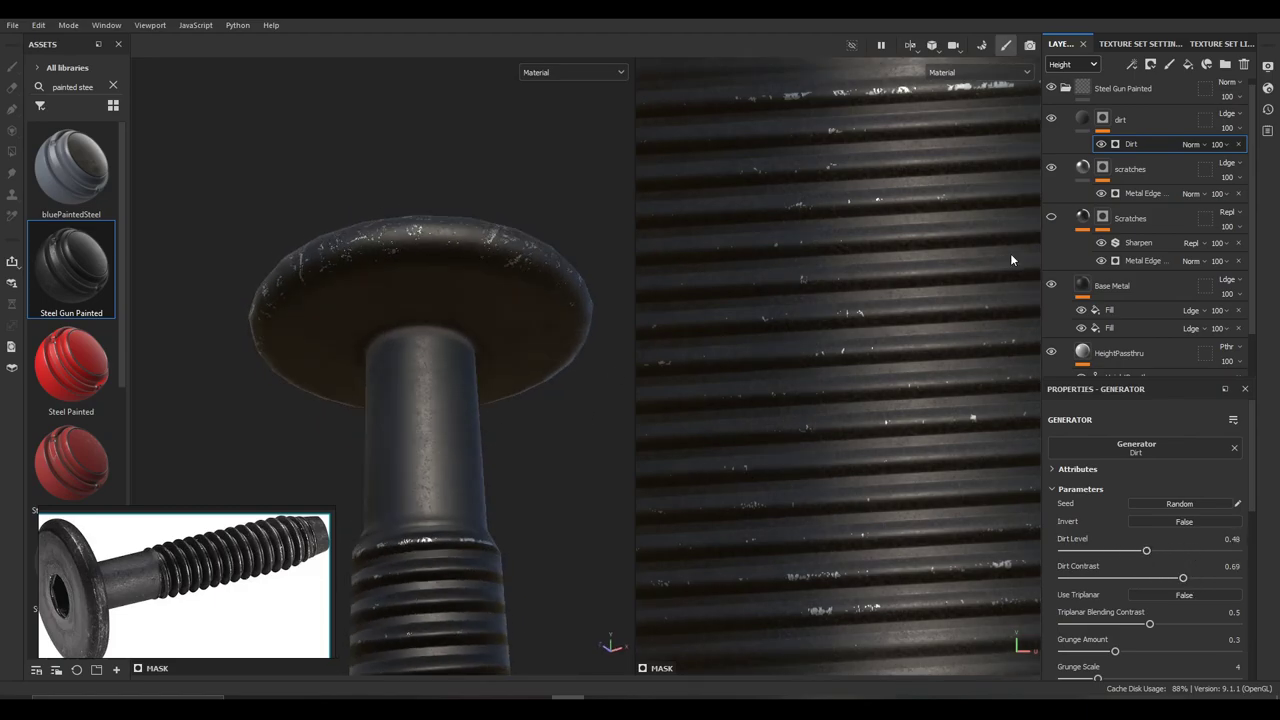
Set the environment alignment to Camera in the display settings and view the underside of the bolt head up close
click(1268, 66)
click(1107, 366)
click(1105, 396)
alt+drag(410, 368, 512, 336)
shift+right_drag(512, 336, 472, 357)
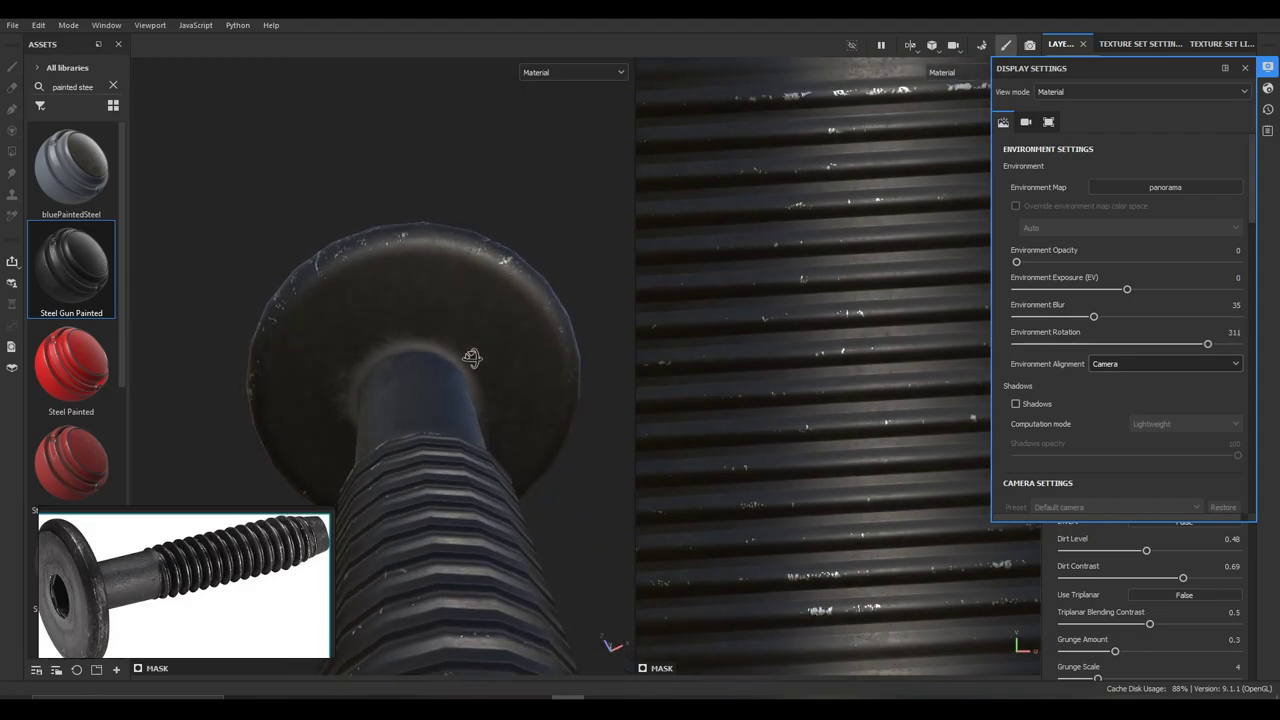
scroll(472, 356, up, 4)
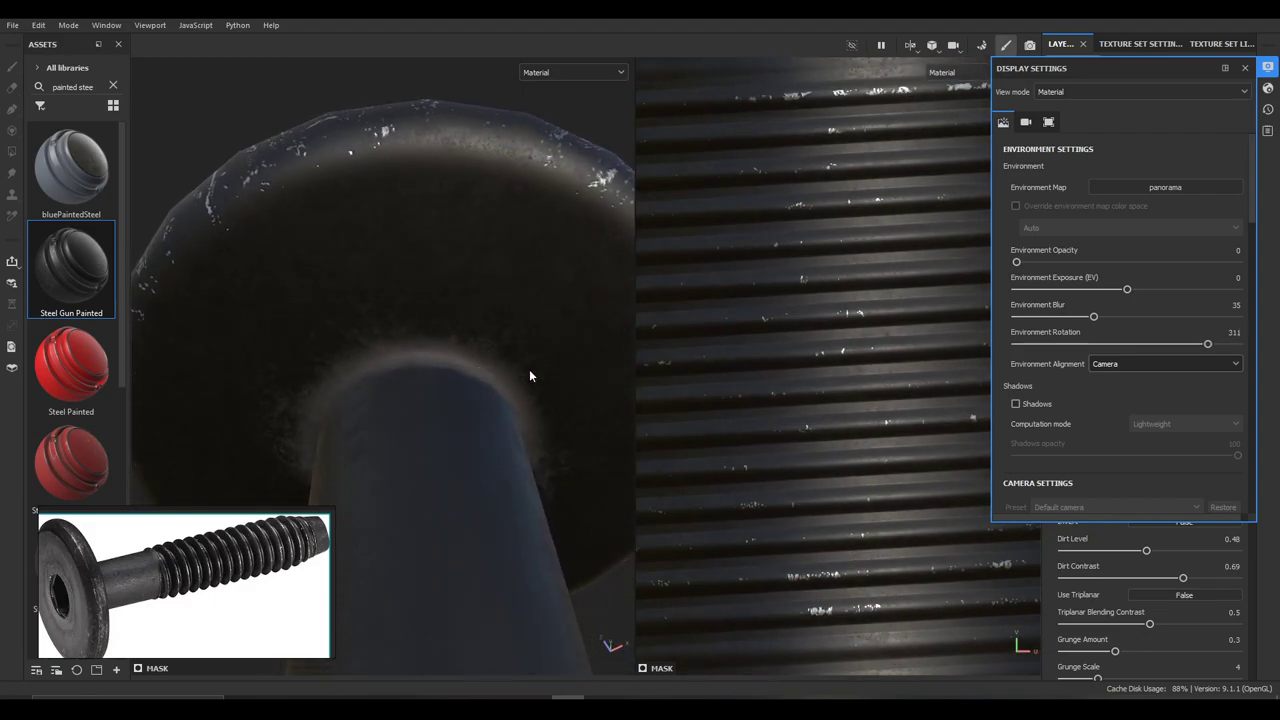
click(1245, 68)
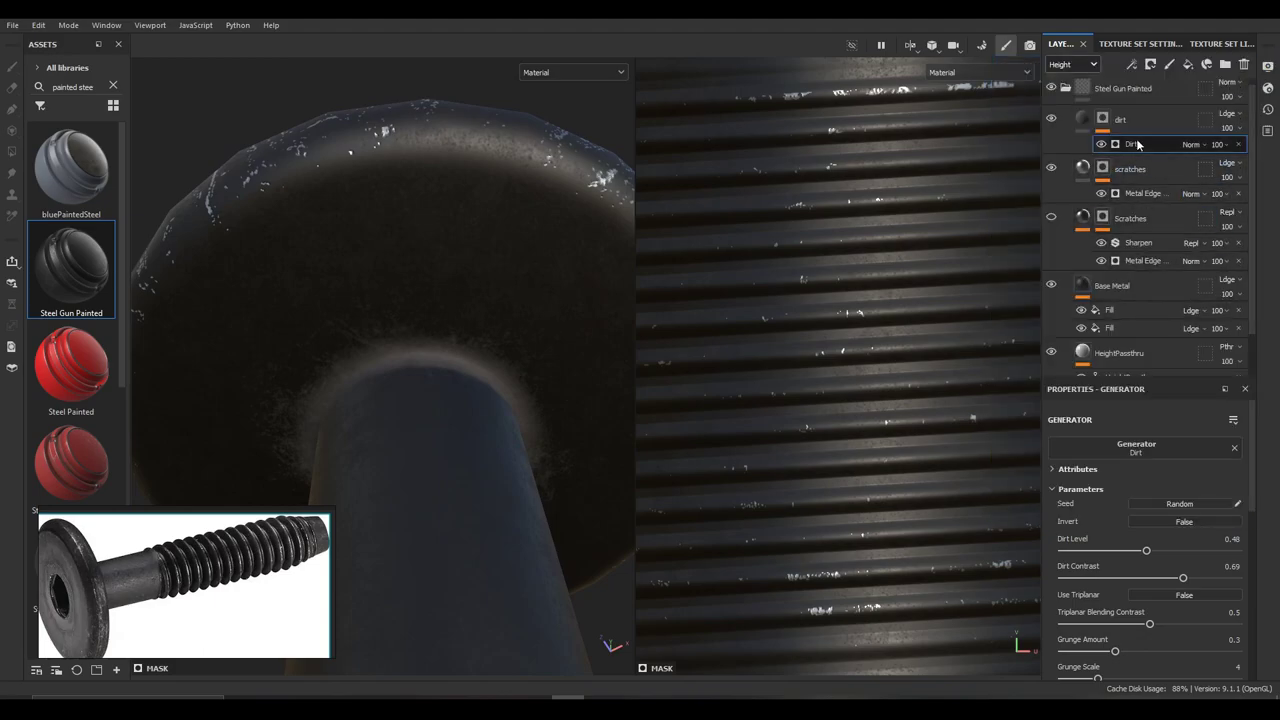
Set the Dirt generator's Dirt Level to 0.47, Dirt Contrast to 0.54 and Grunge Scale to 1
drag(1145, 557, 1116, 577)
scroll(1123, 605, down, 2)
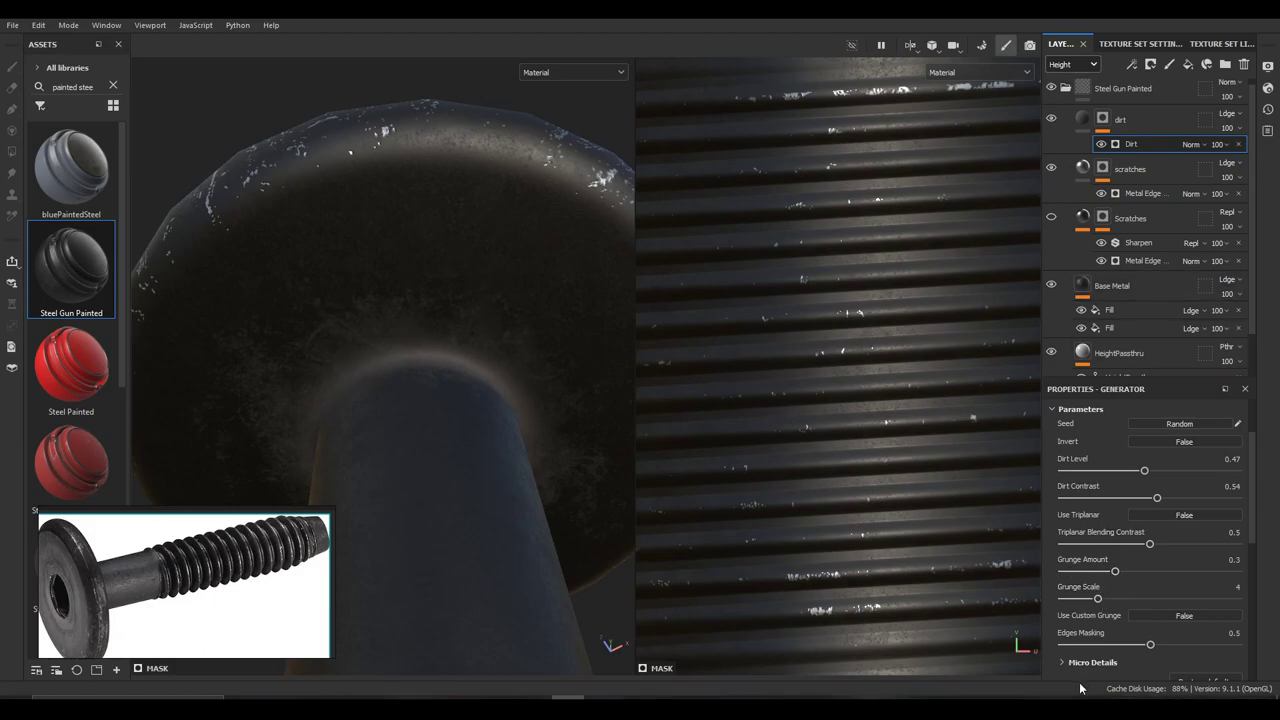
drag(1096, 600, 1062, 601)
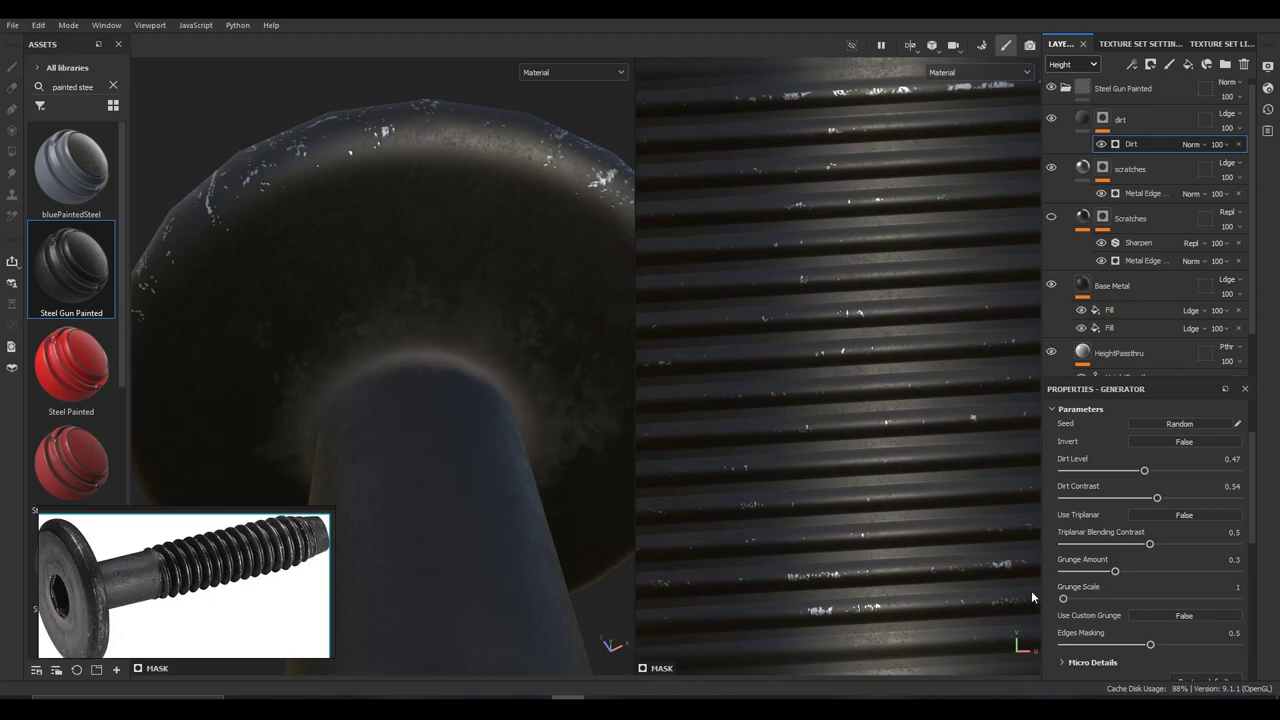
Examine the dirt on the bolt's shank and threads from different angles and distances
scroll(459, 334, down, 5)
alt+drag(462, 335, 466, 472)
alt+middle_drag(466, 472, 452, 331)
scroll(452, 330, up, 4)
alt+drag(452, 334, 480, 264)
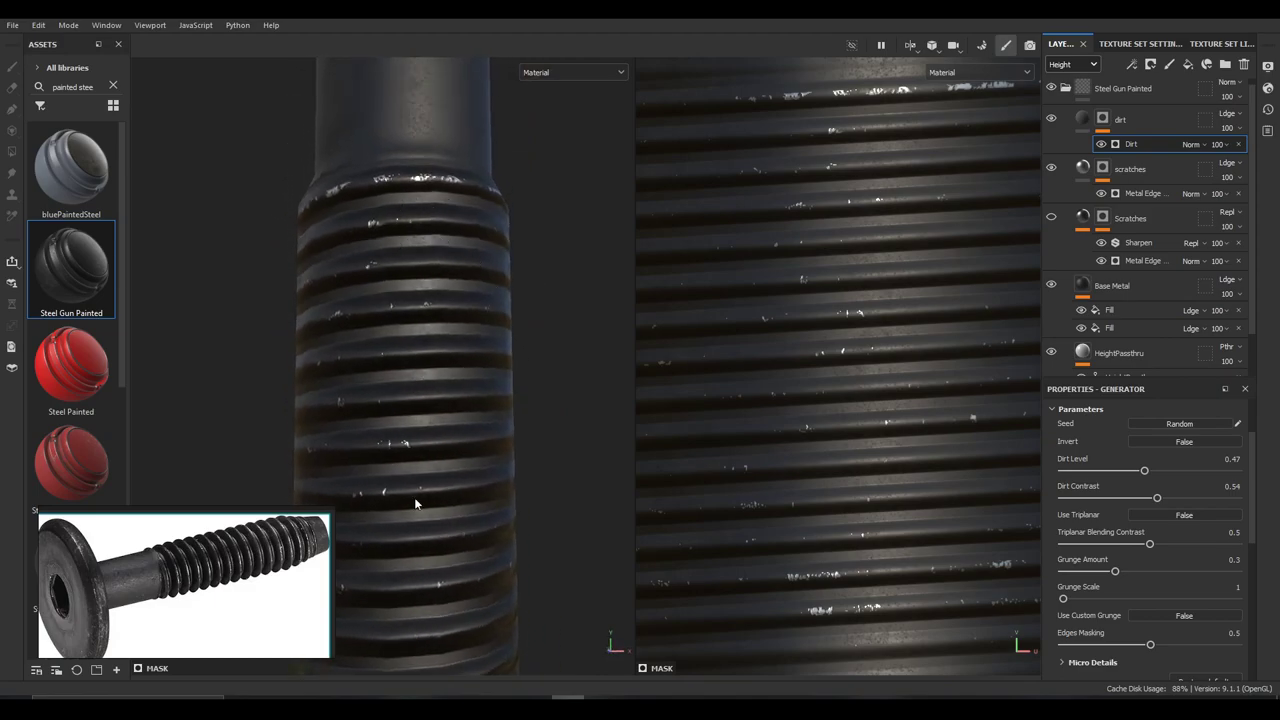
alt+drag(457, 454, 476, 384)
scroll(476, 384, down, 4)
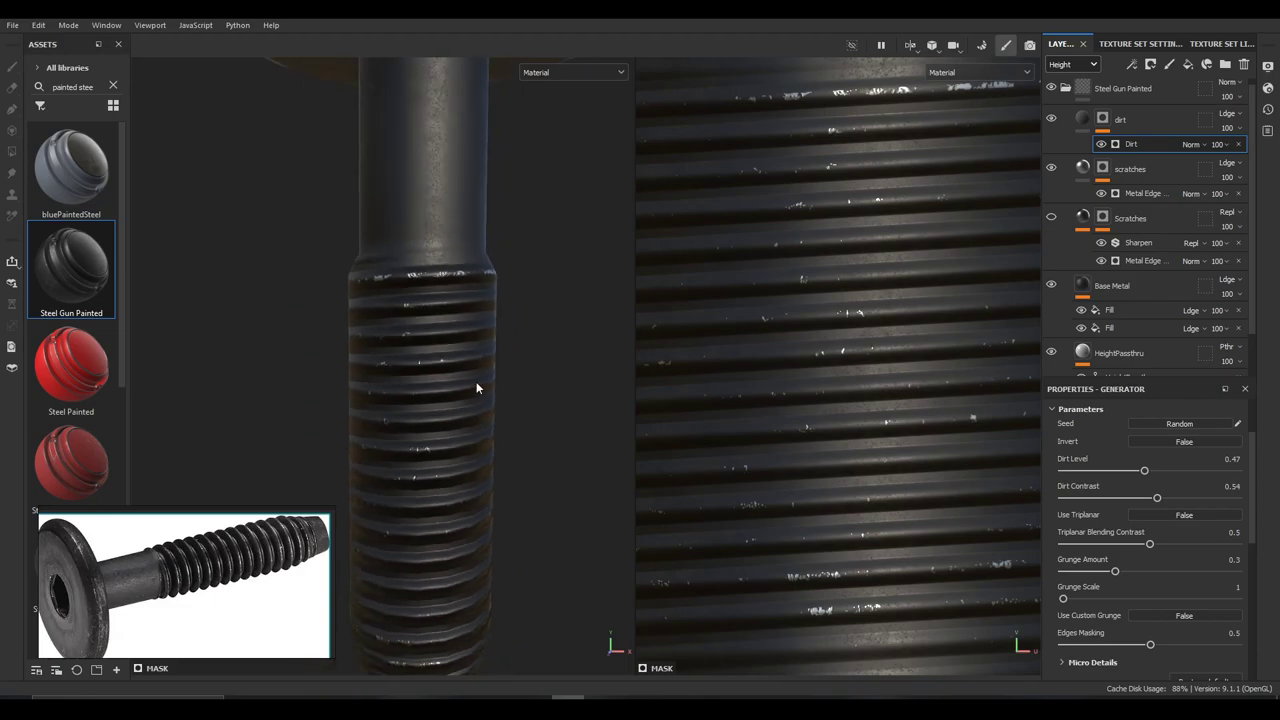
Turn on Micro Height in the Dirt generator's micro details
alt+drag(498, 341, 487, 397)
alt+middle_drag(487, 356, 461, 349)
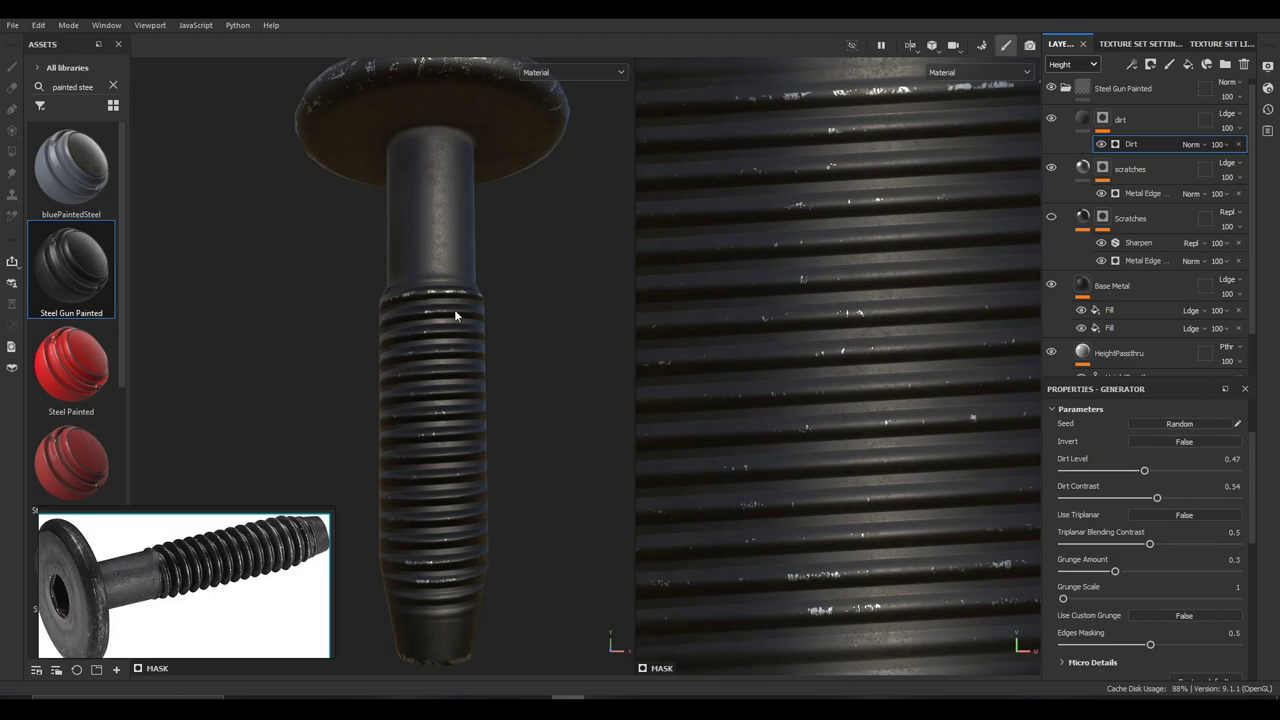
scroll(1147, 590, down, 3)
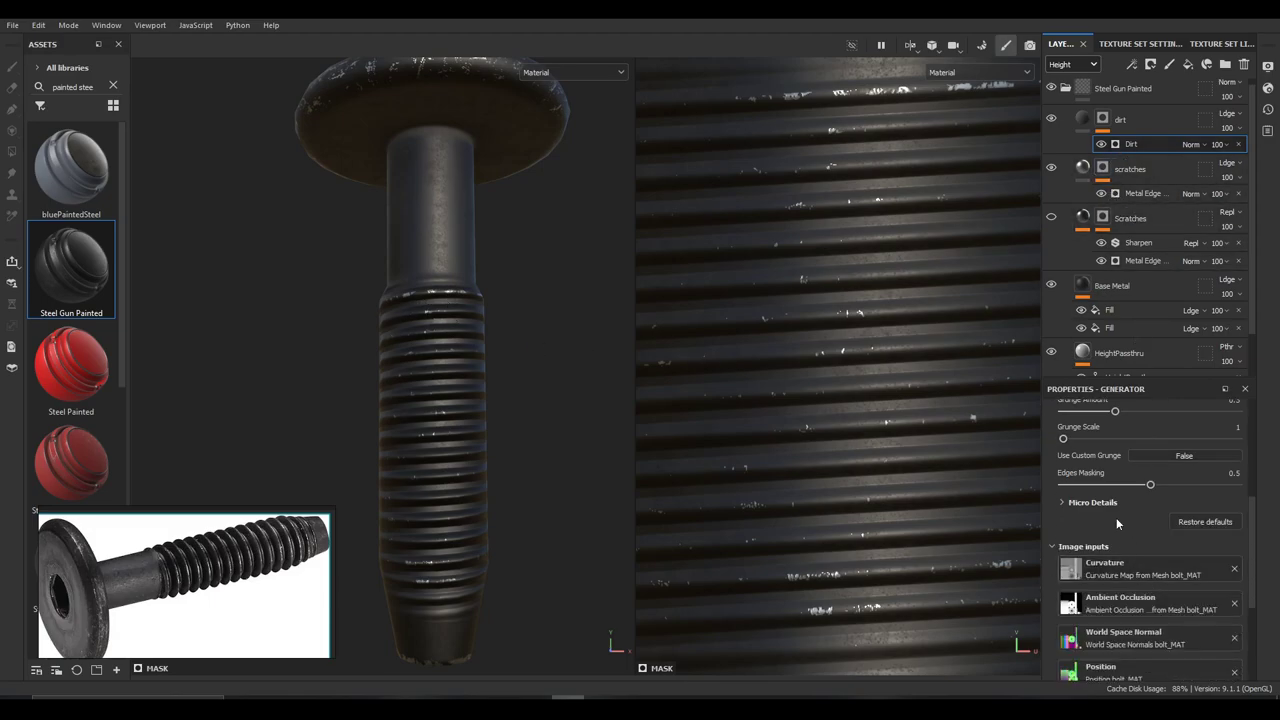
click(1102, 504)
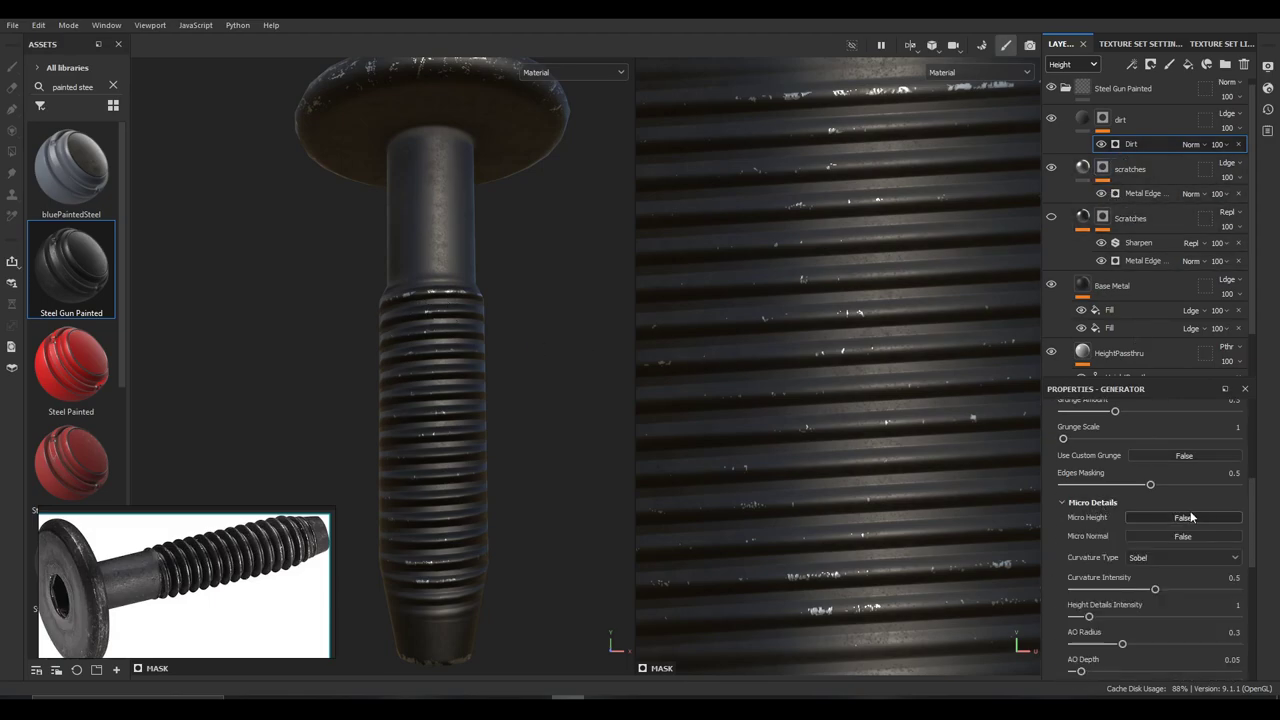
click(1170, 540)
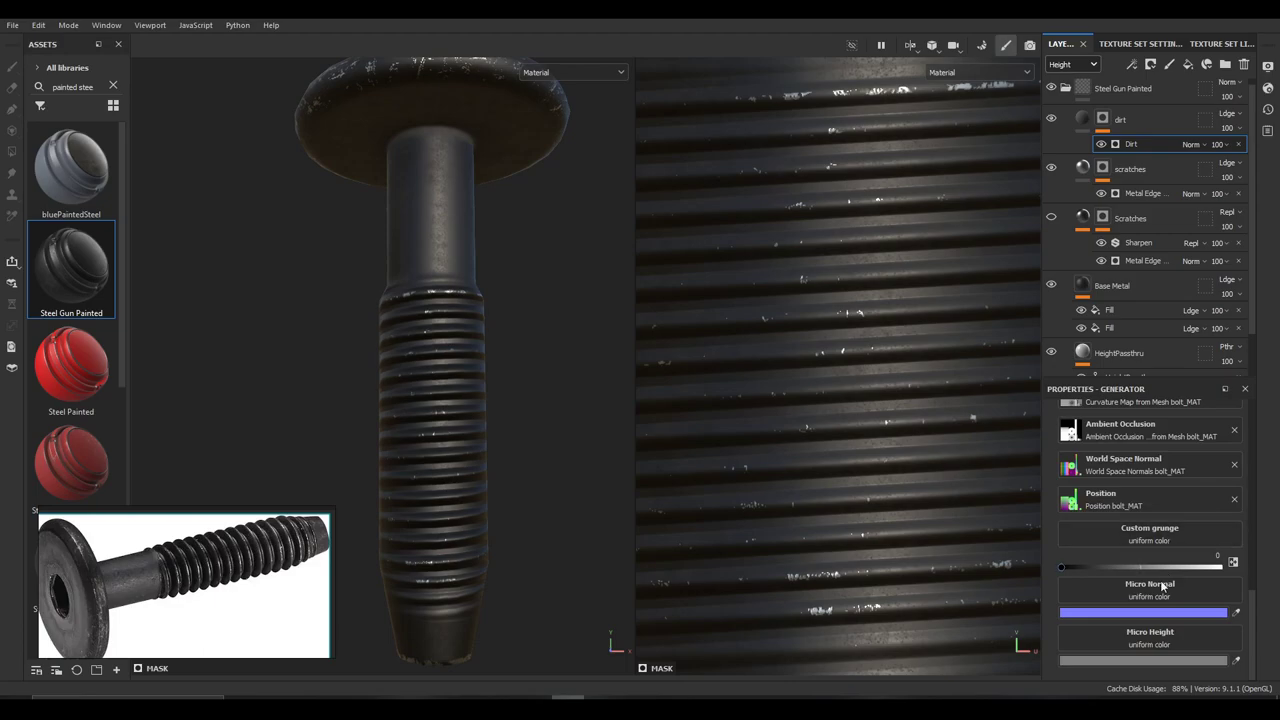
Assign the HeightPassthru anchor point to the Dirt generator's Micro Height input and set its referenced channel to Height
click(1163, 645)
click(1177, 444)
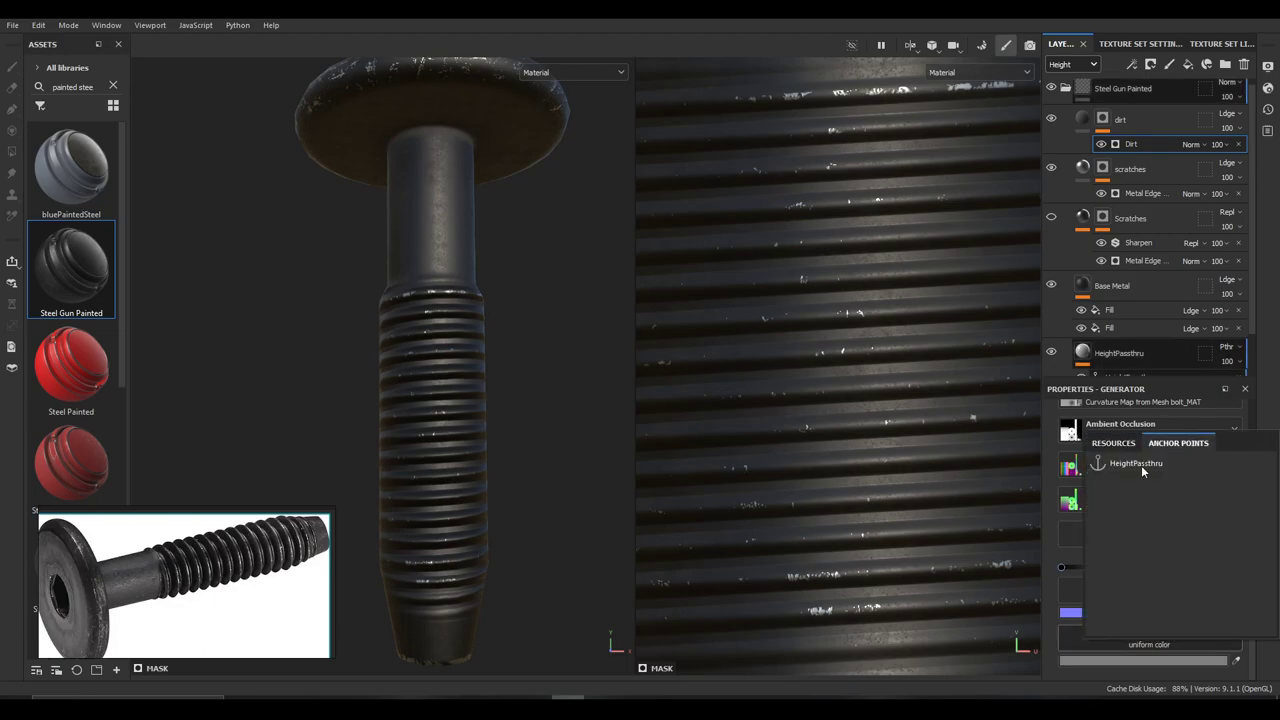
click(1140, 464)
scroll(1174, 546, down, 2)
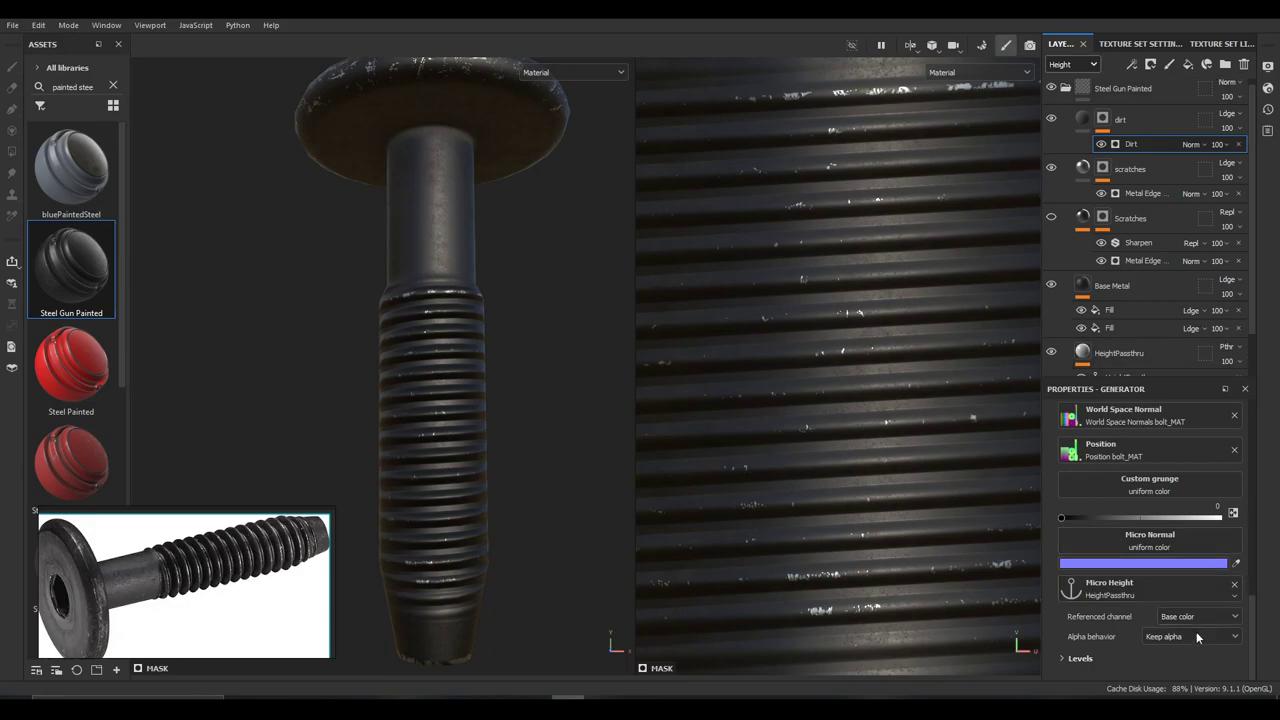
click(1194, 617)
click(1195, 660)
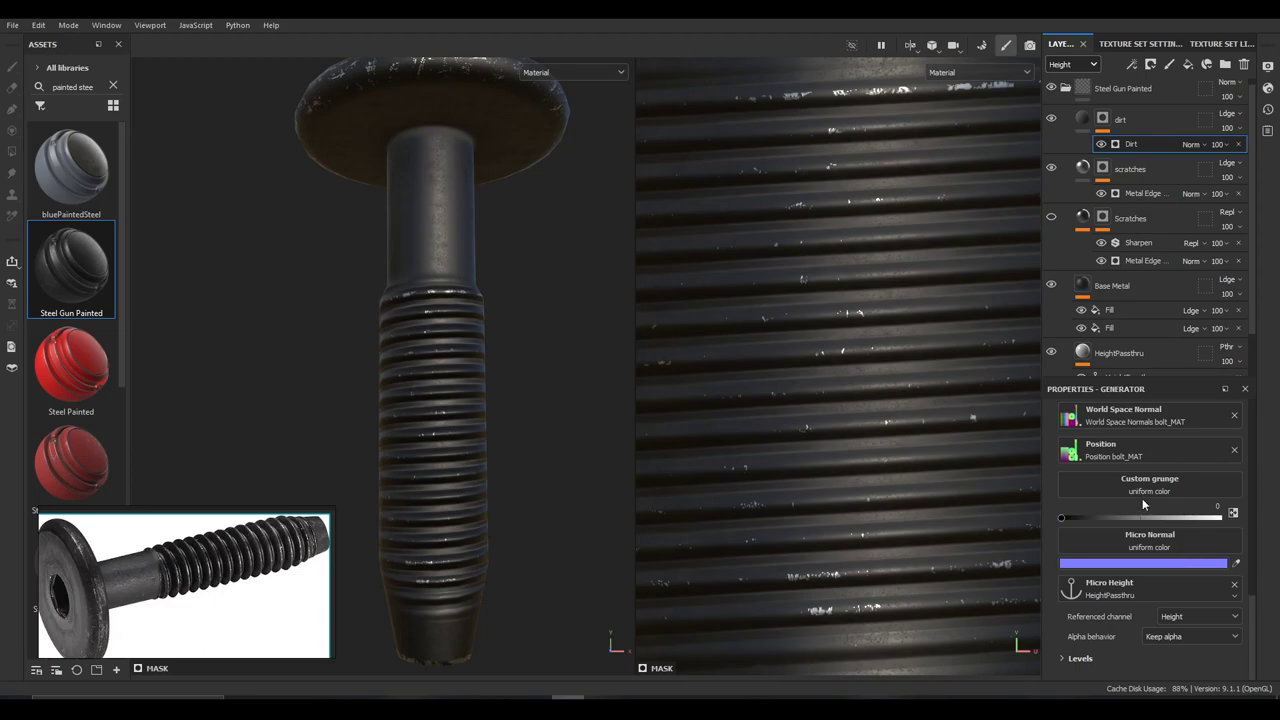
Set the Dirt generator's AO Radius to 0.32 and AO Depth to 0.13, and inspect the dirt between the threads
scroll(1142, 498, up, 5)
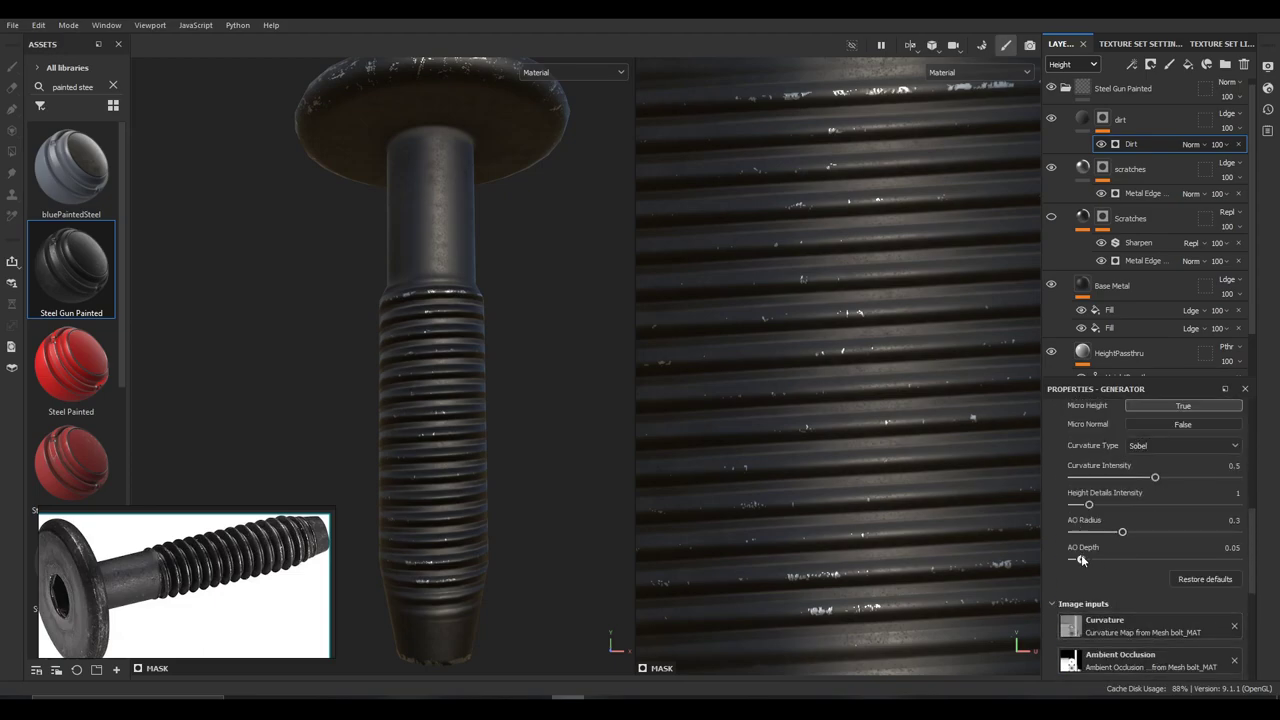
mouse_move(1097, 561)
mouse_down()
mouse_move(1146, 531)
mouse_move(1089, 561)
mouse_up()
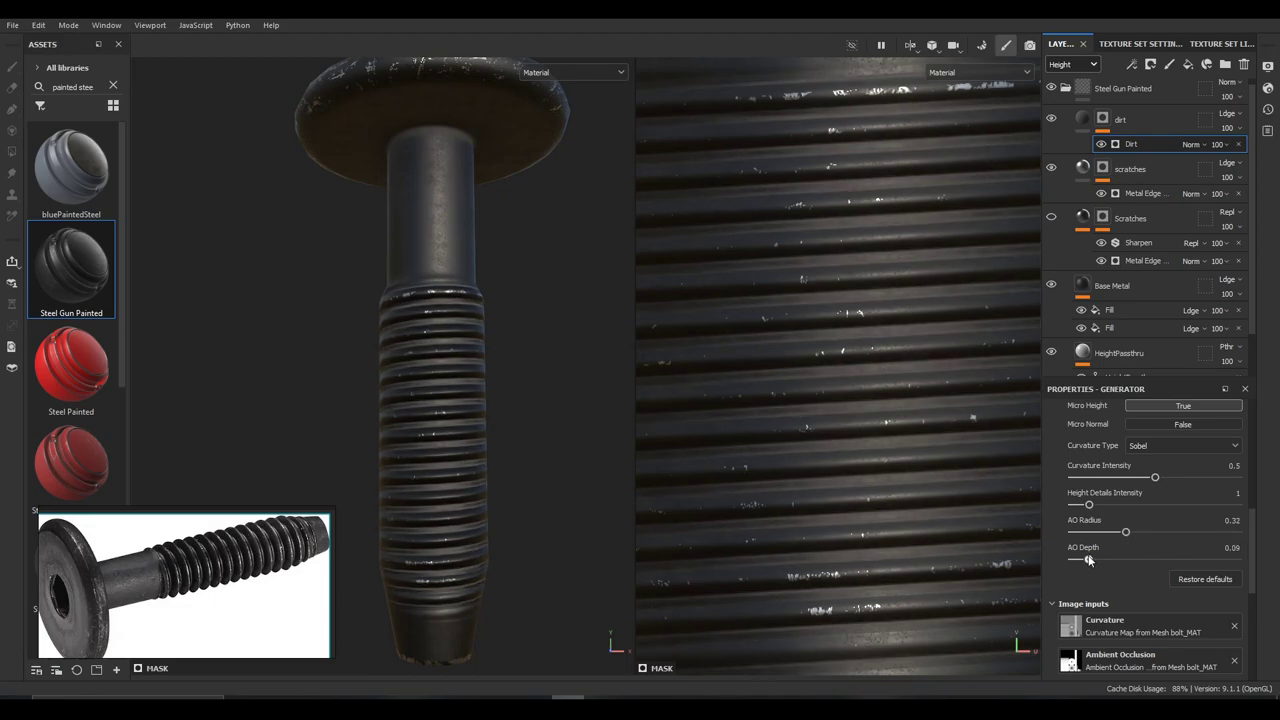
alt+drag(390, 306, 434, 380)
shift+right_drag(462, 344, 619, 373)
alt+drag(619, 373, 539, 380)
alt+right_drag(539, 380, 280, 343)
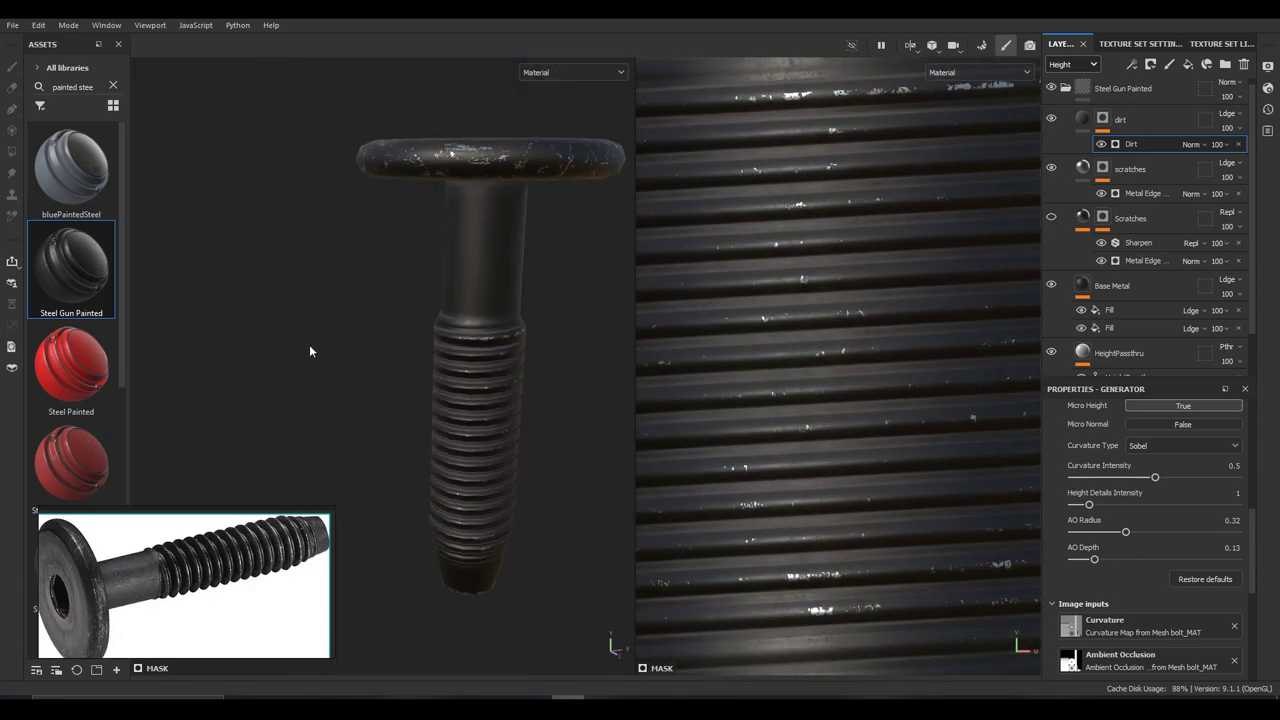
alt+middle_drag(491, 363, 445, 376)
alt+right_drag(552, 387, 433, 382)
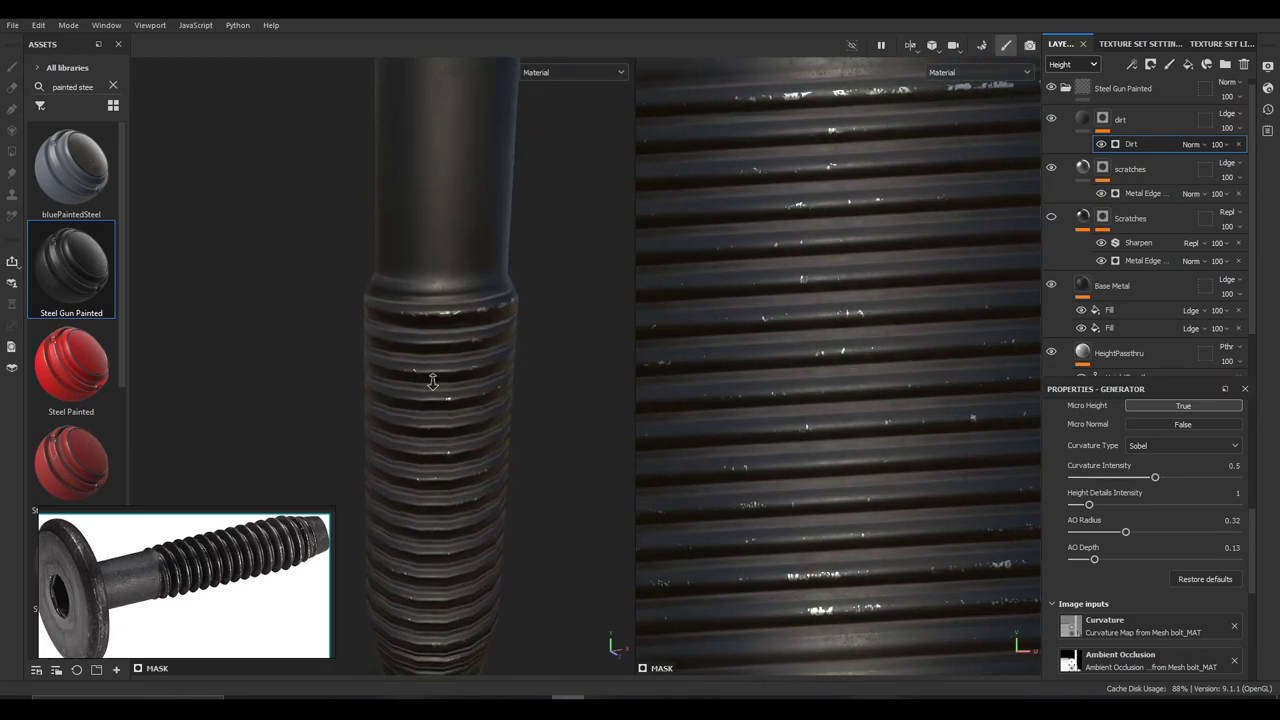
Hide the dirt layer and the upper scratches layer to view the bolt's bare base metal
click(1051, 118)
click(1052, 168)
scroll(514, 389, down, 3)
alt+drag(494, 414, 520, 400)
mouse_move(520, 400)
shift+right_down()
mouse_move(491, 409)
mouse_move(528, 409)
shift+right_up()
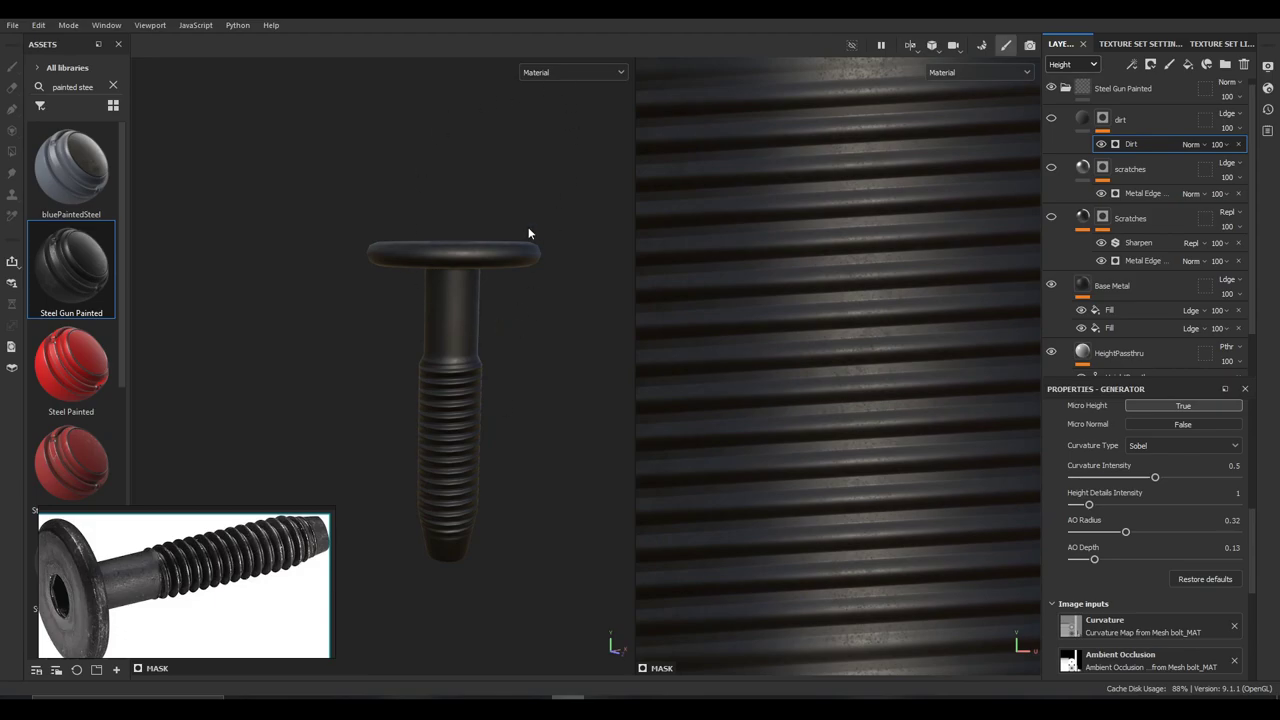
Display only the Base color channel and examine the bolt's flat base colour from several angles
click(566, 74)
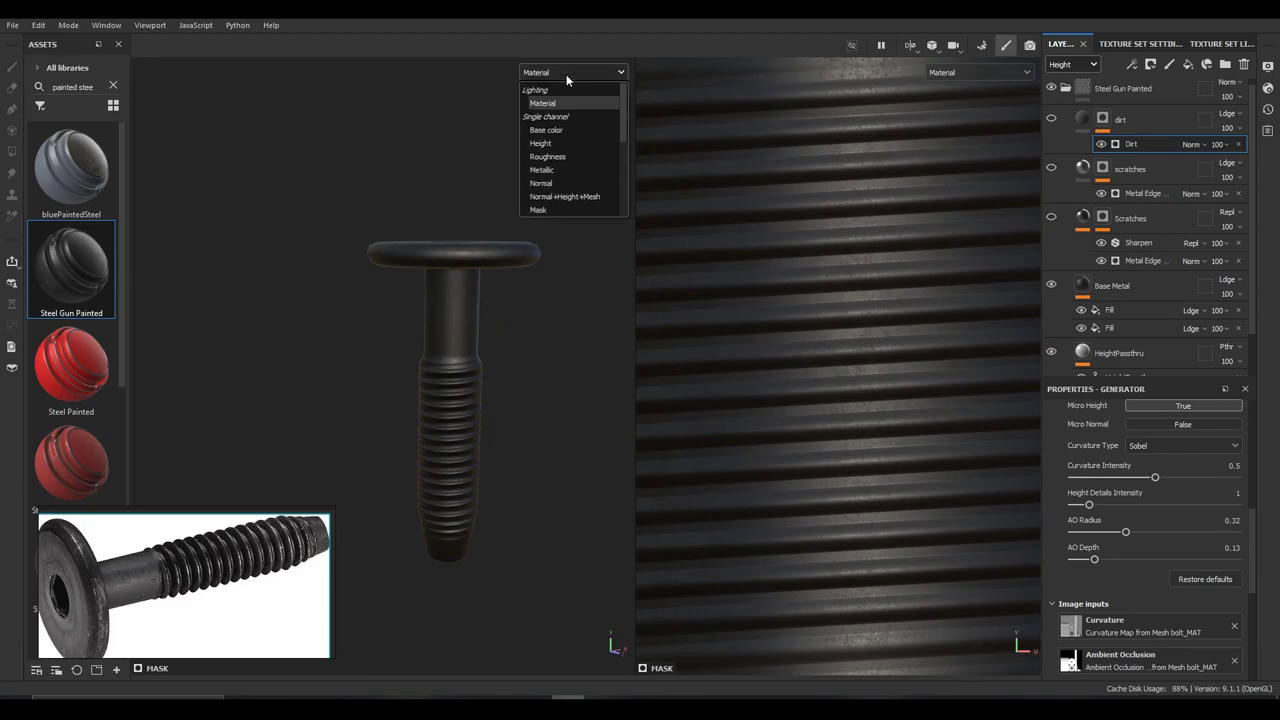
click(563, 132)
alt+drag(534, 406, 542, 315)
alt+right_drag(440, 308, 934, 367)
alt+drag(590, 360, 575, 263)
alt+right_drag(545, 395, 374, 384)
alt+drag(374, 384, 508, 347)
alt+middle_drag(508, 347, 470, 401)
alt+drag(470, 401, 443, 451)
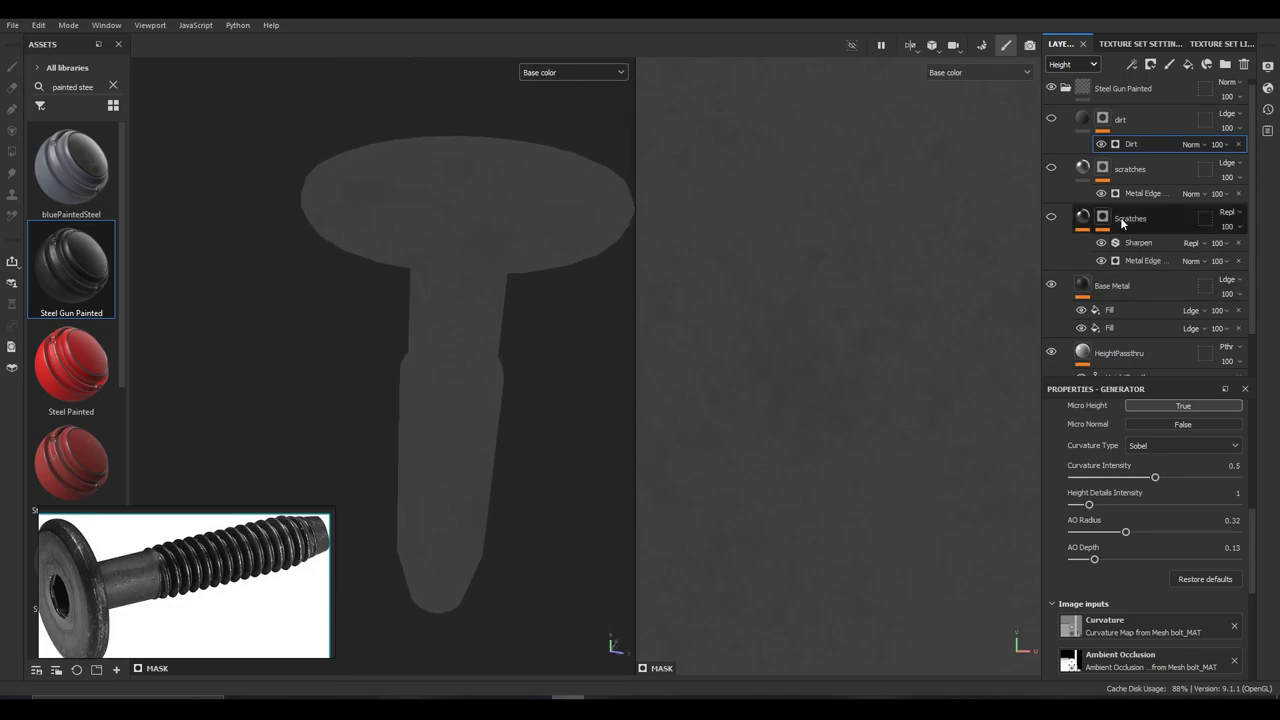
Show the scratches and dirt layers again and return the viewports to the Material view
click(1051, 169)
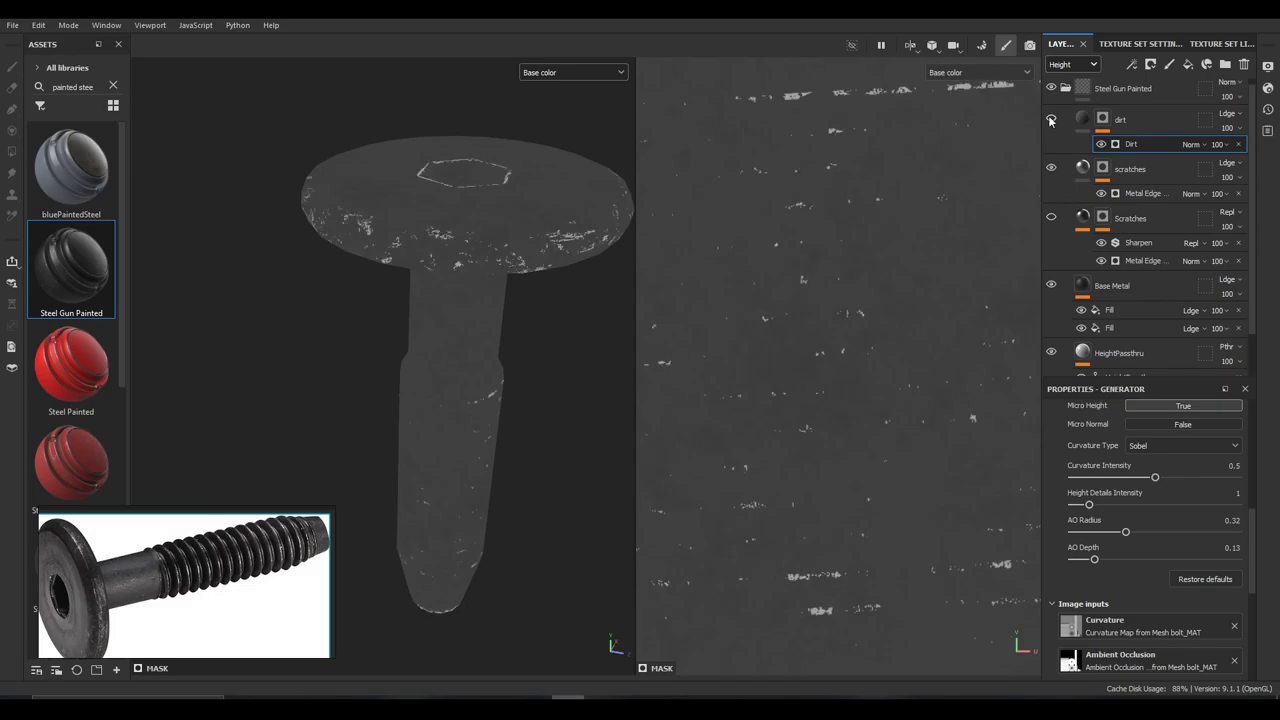
alt+drag(463, 436, 495, 421)
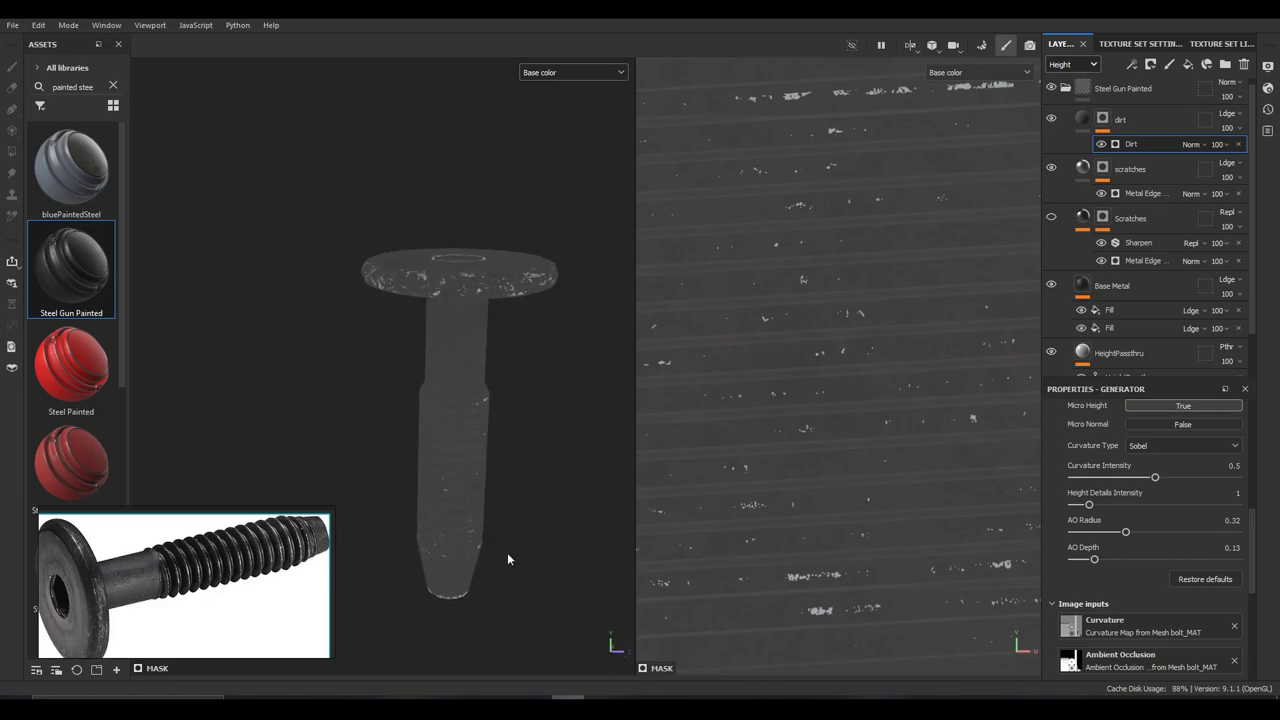
key(m)
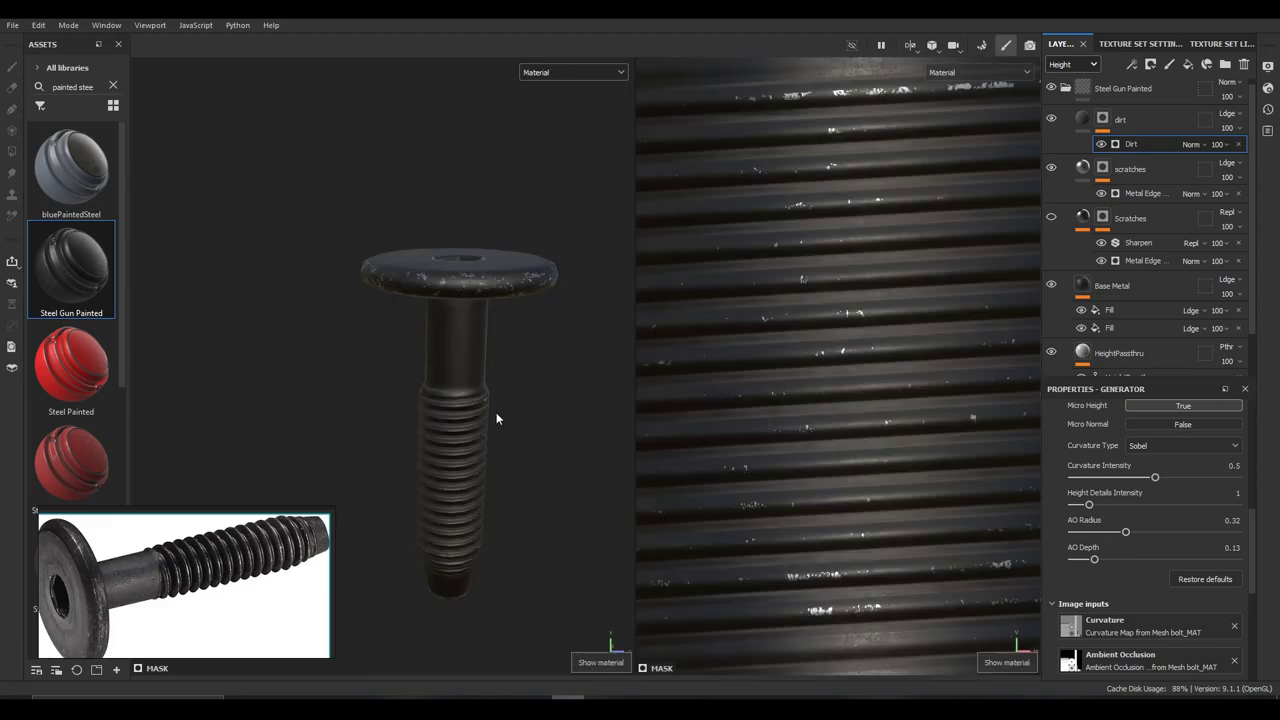
scroll(1108, 245, down, 1)
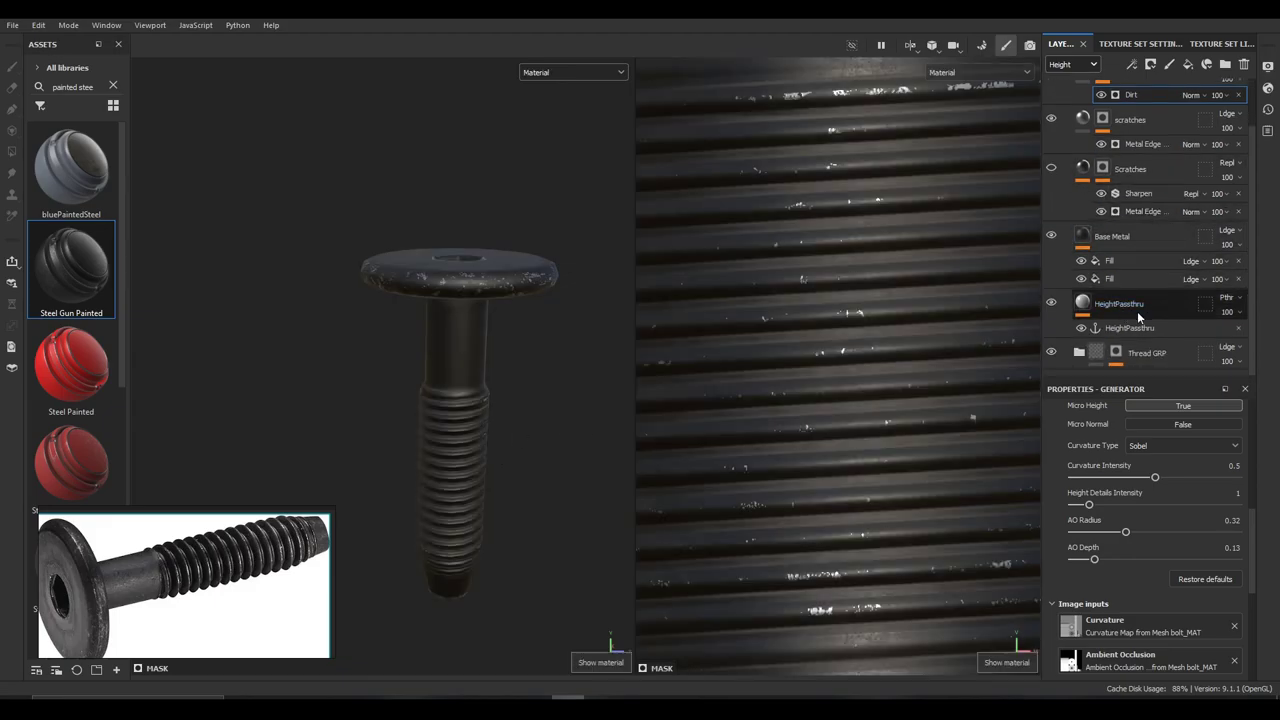
Expand the Thread GRP folder and open the mask effects of the threads layer
click(1080, 353)
scroll(1100, 318, down, 1)
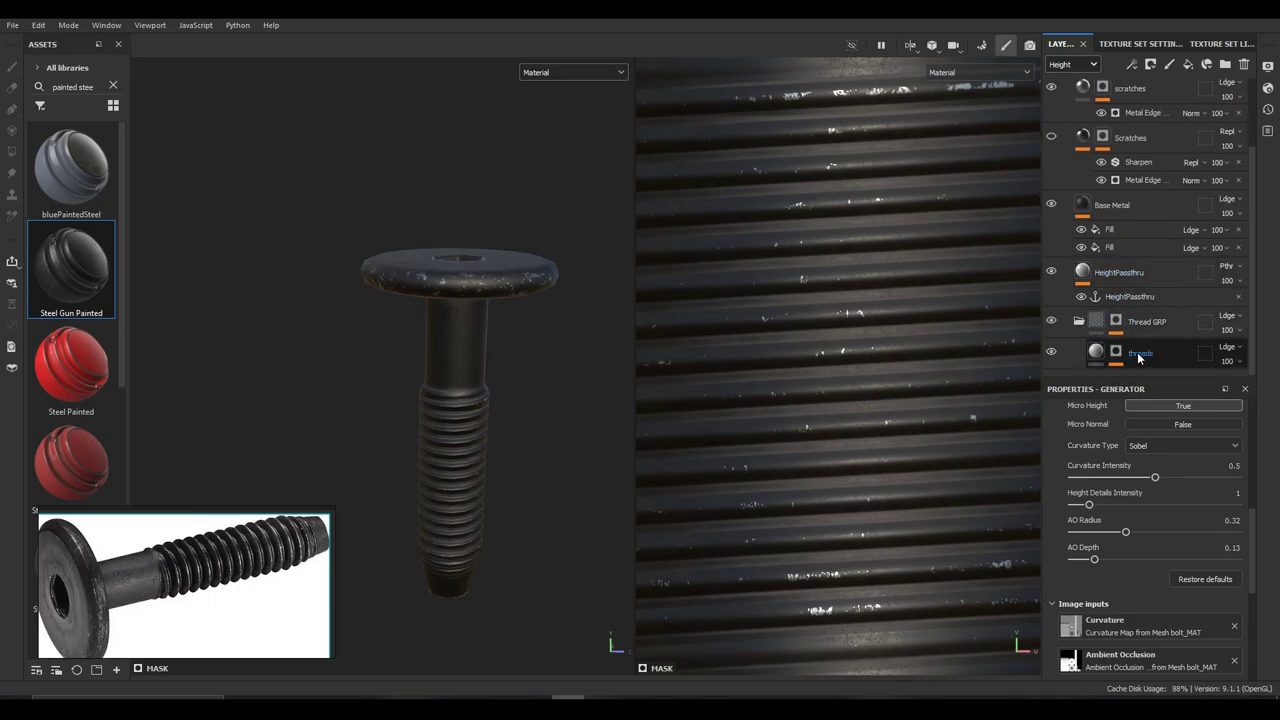
click(1138, 356)
scroll(470, 440, up, 5)
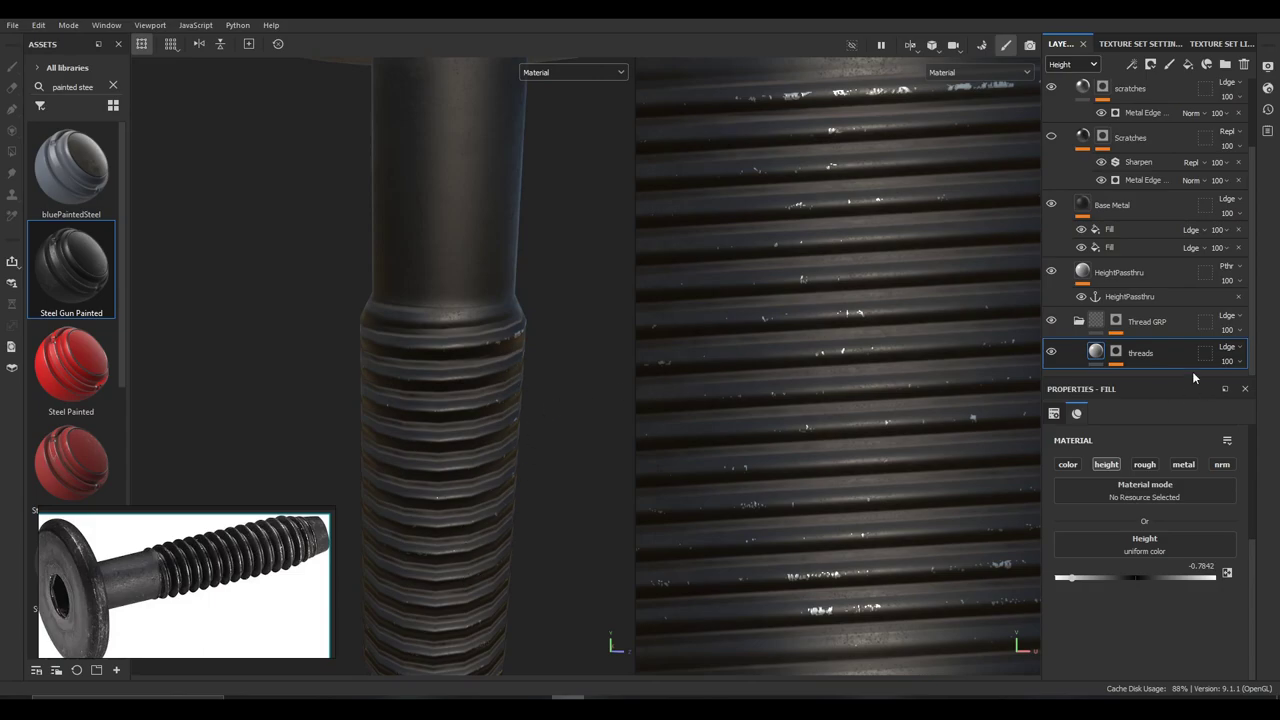
click(1119, 355)
scroll(1142, 320, down, 1)
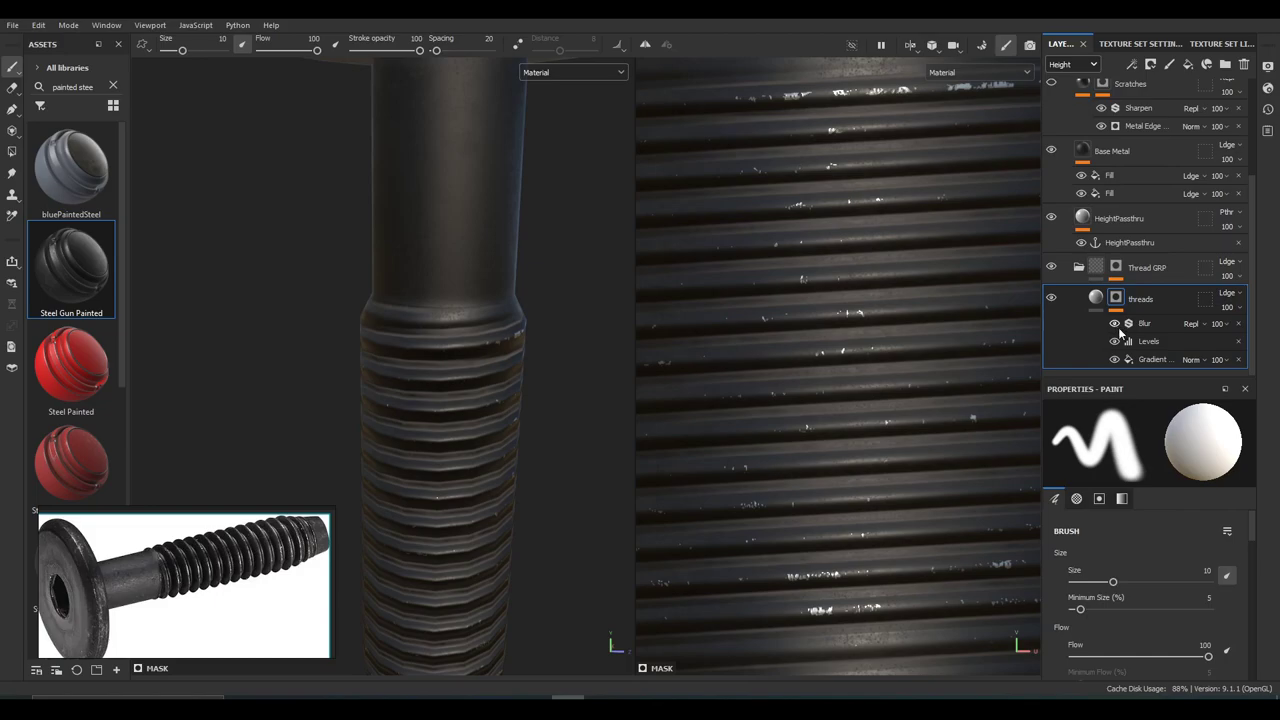
Set the threads mask's Levels black point to 0.25, shift its midtone point towards white, and undo a further black point move
click(1140, 340)
drag(1135, 449, 1103, 448)
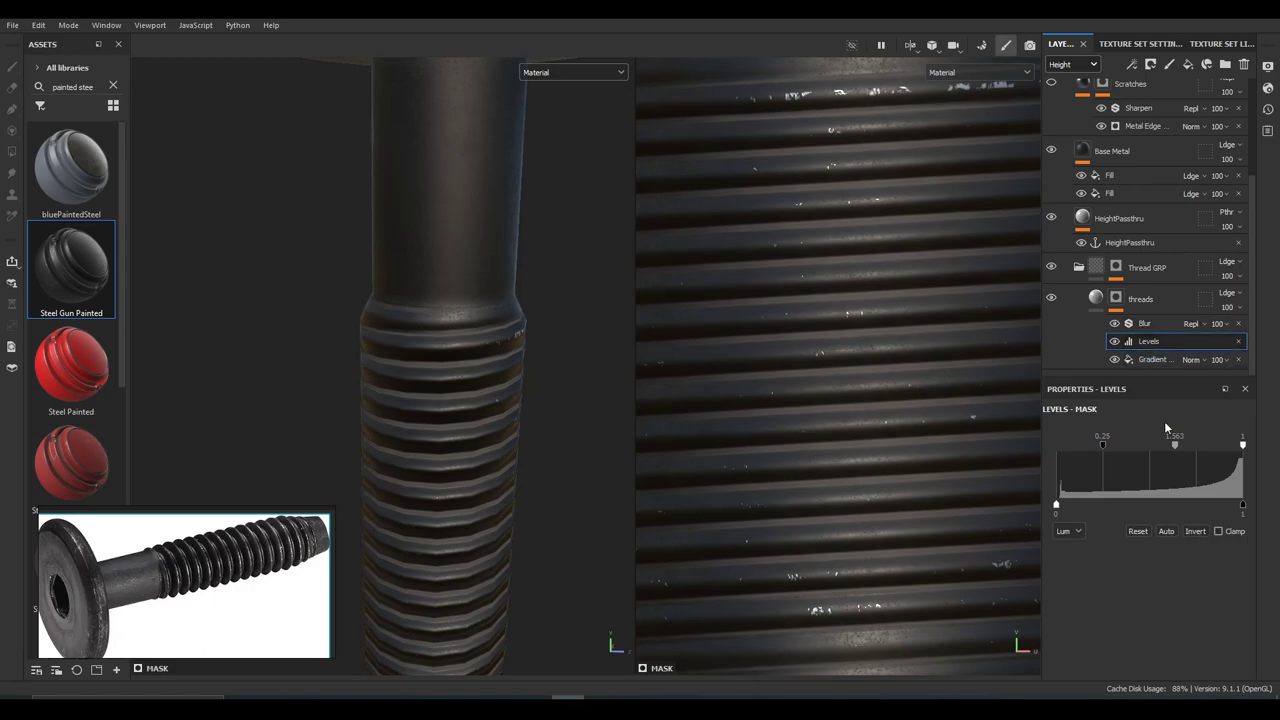
drag(1173, 446, 1201, 447)
drag(1102, 446, 977, 447)
key(ctrl+z)
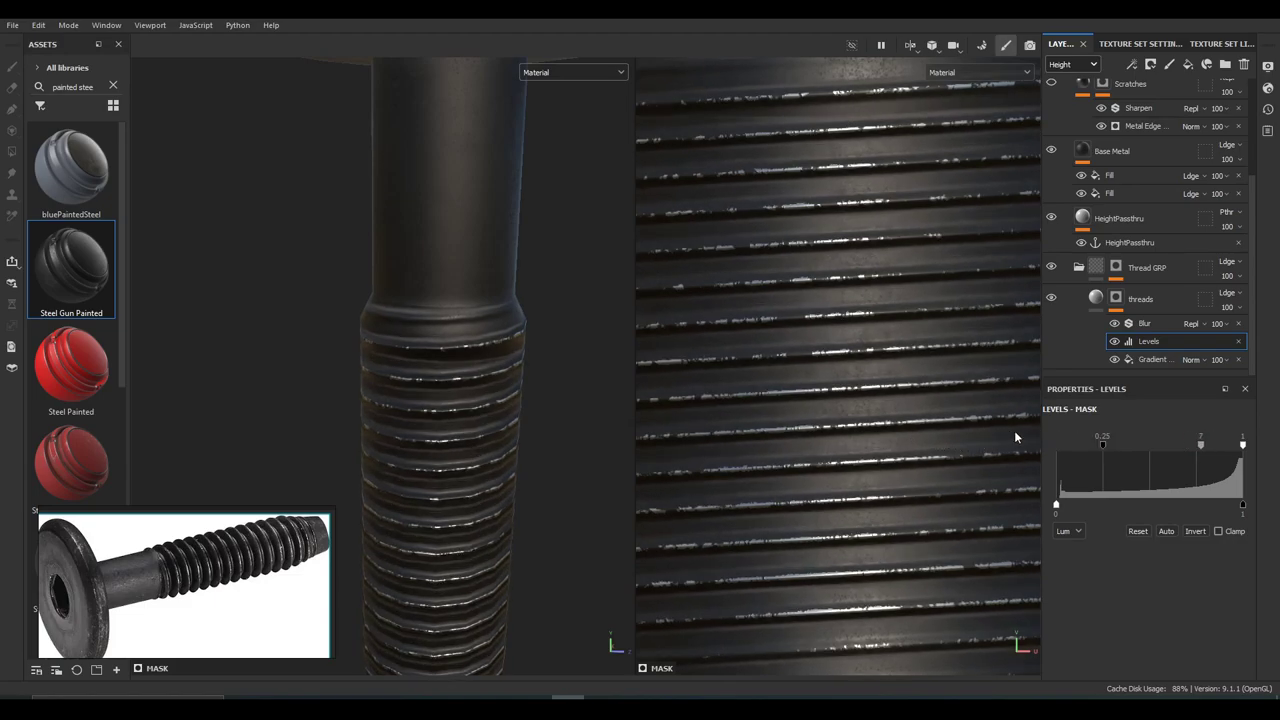
Enlarge the tile of the Gradient Linear 2 fill in the threads mask to make the threads wider and more widely spaced
click(1156, 362)
scroll(885, 340, down, 4)
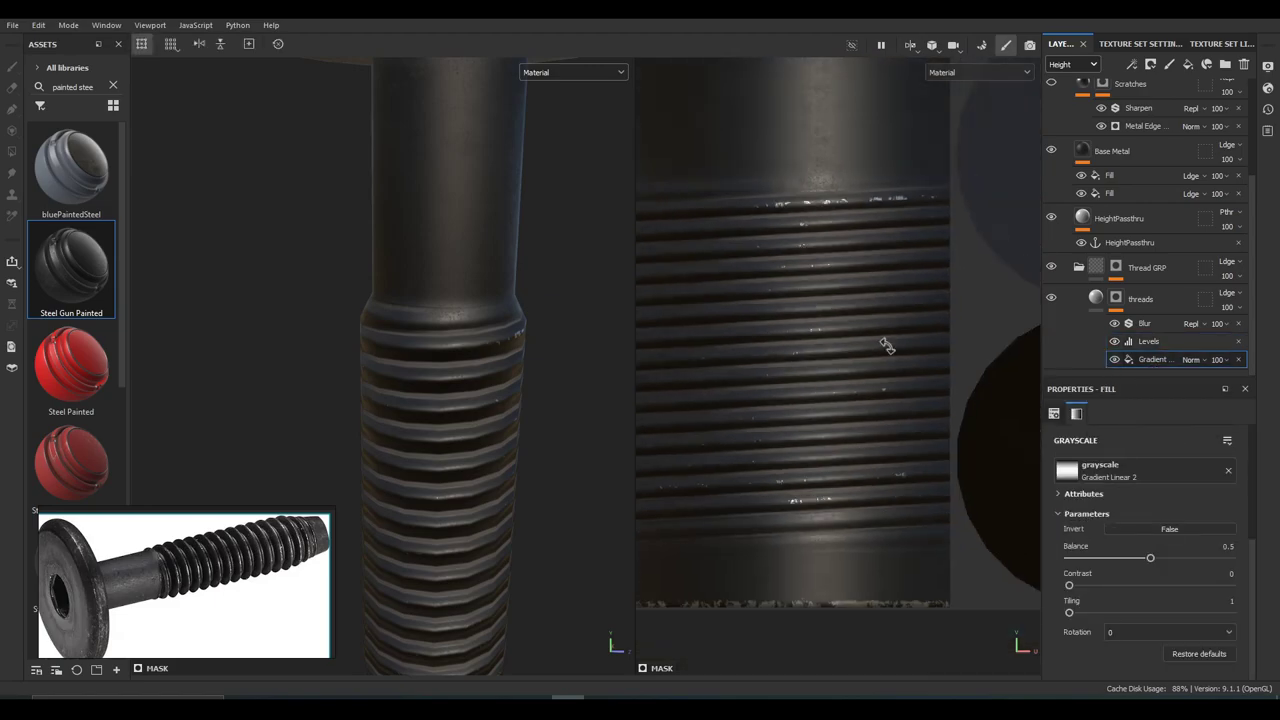
scroll(911, 320, up, 6)
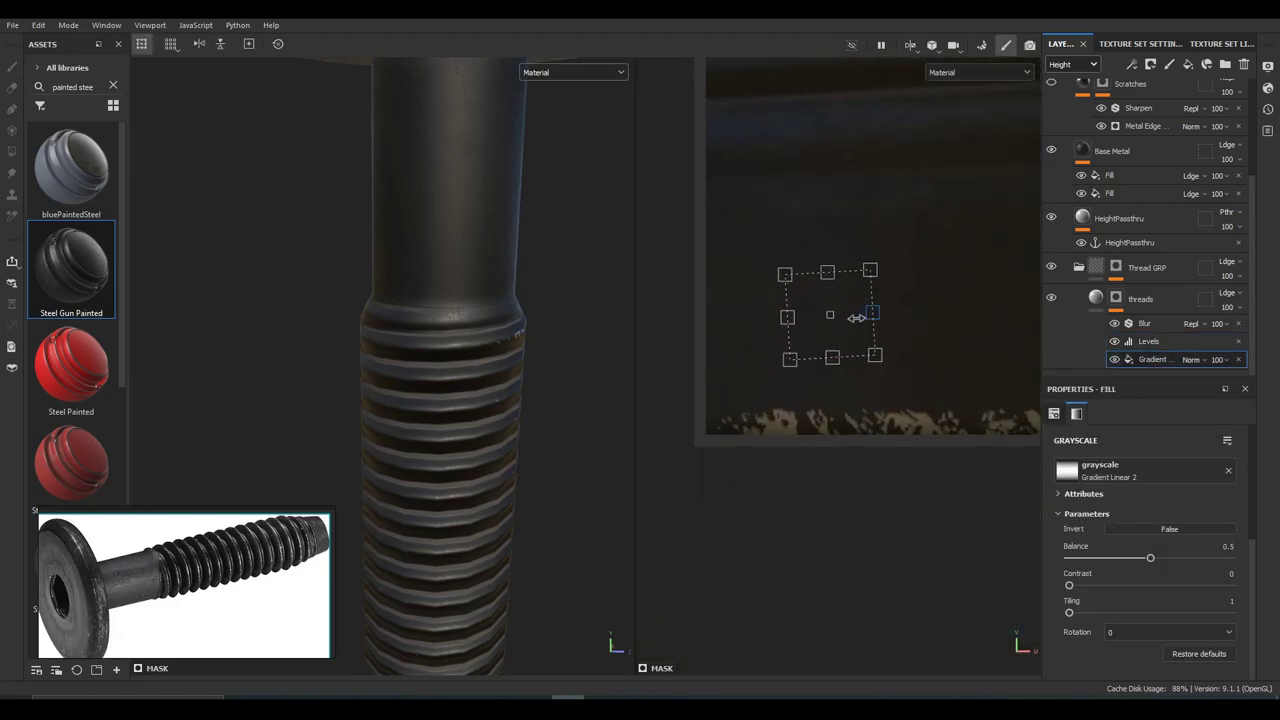
drag(869, 272, 893, 234)
scroll(499, 387, down, 3)
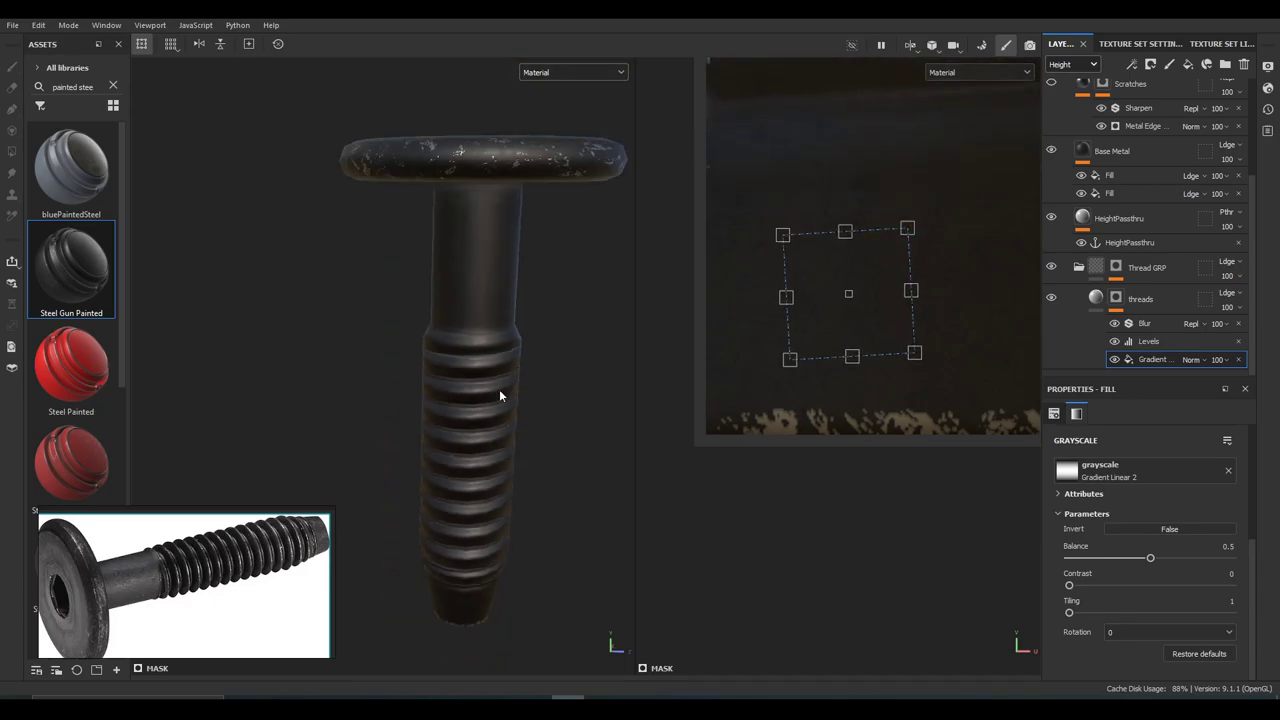
Adjust the gradient fill's transform until the enlarged threads meet along the seam of the bolt's shank
alt+drag(499, 387, 817, 329)
scroll(930, 230, up, 5)
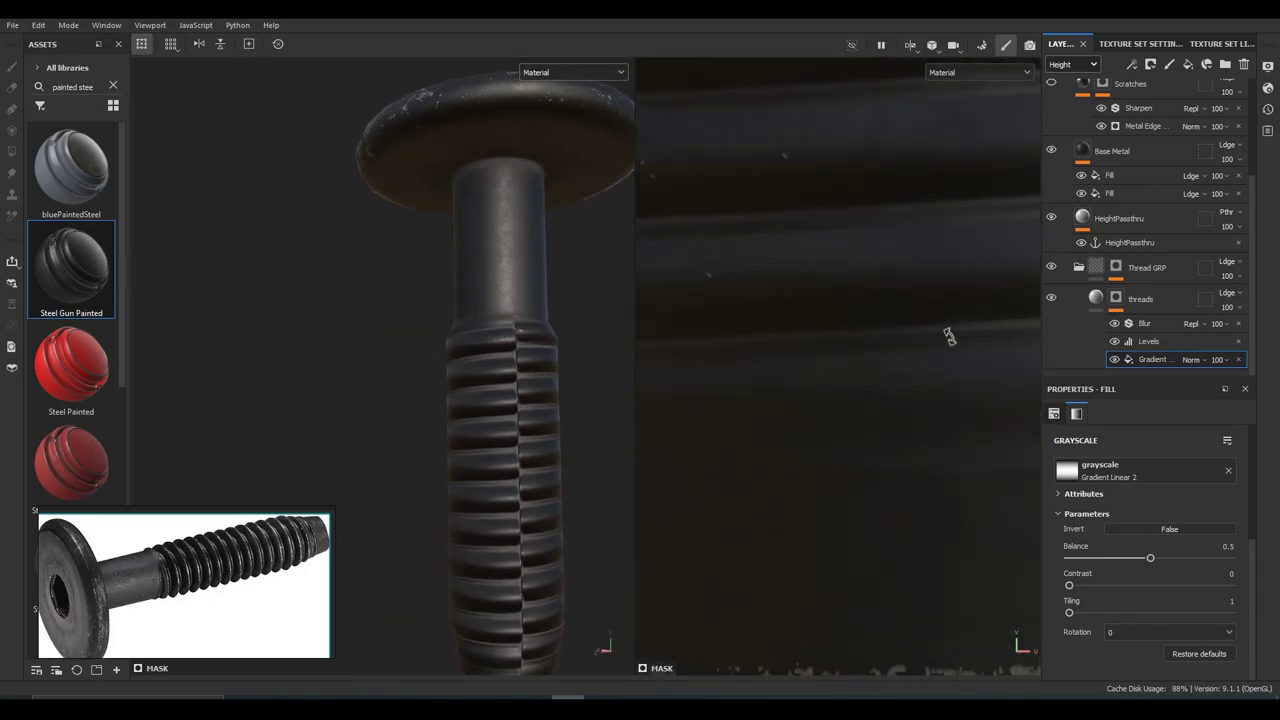
drag(953, 308, 918, 253)
scroll(502, 424, down, 4)
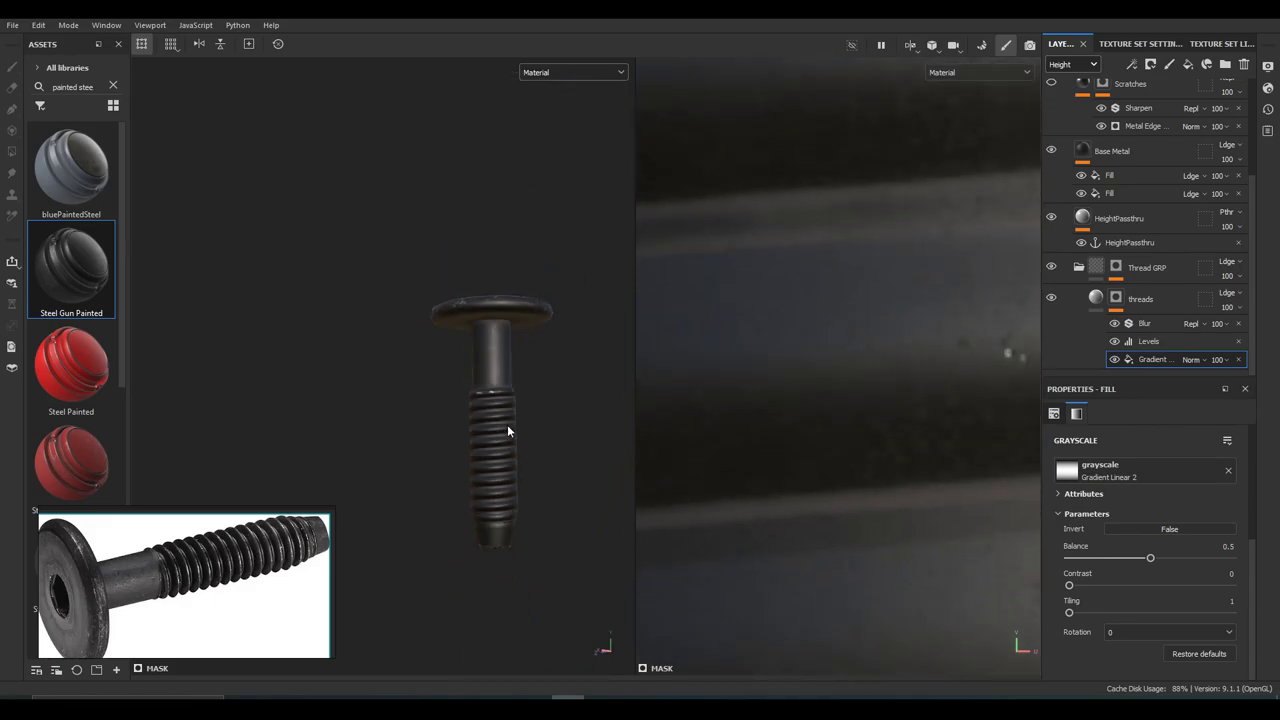
scroll(509, 425, up, 6)
scroll(487, 414, up, 2)
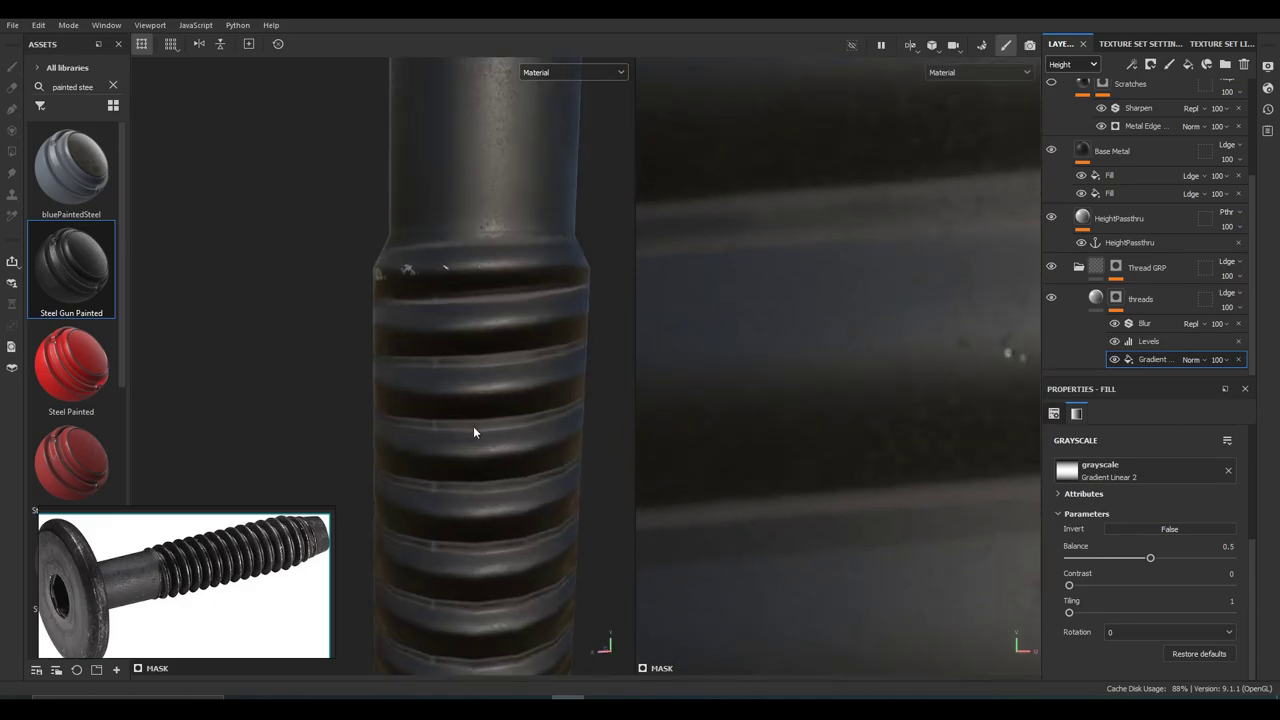
scroll(474, 429, down, 6)
middle_drag(483, 425, 594, 414)
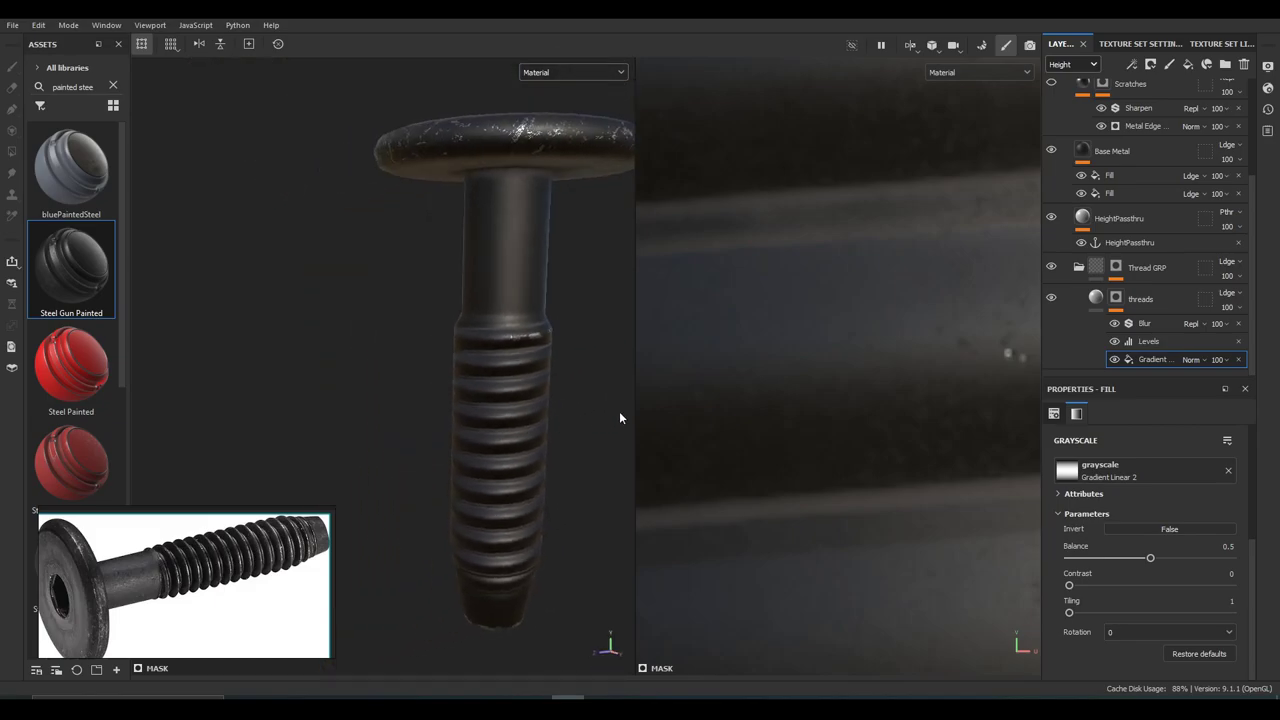
In the visible scratches layer's Metal Edge Wear generator, set Height Details Intensity to 8.94 and Curvature Intensity to 0.55
scroll(1131, 174, up, 1)
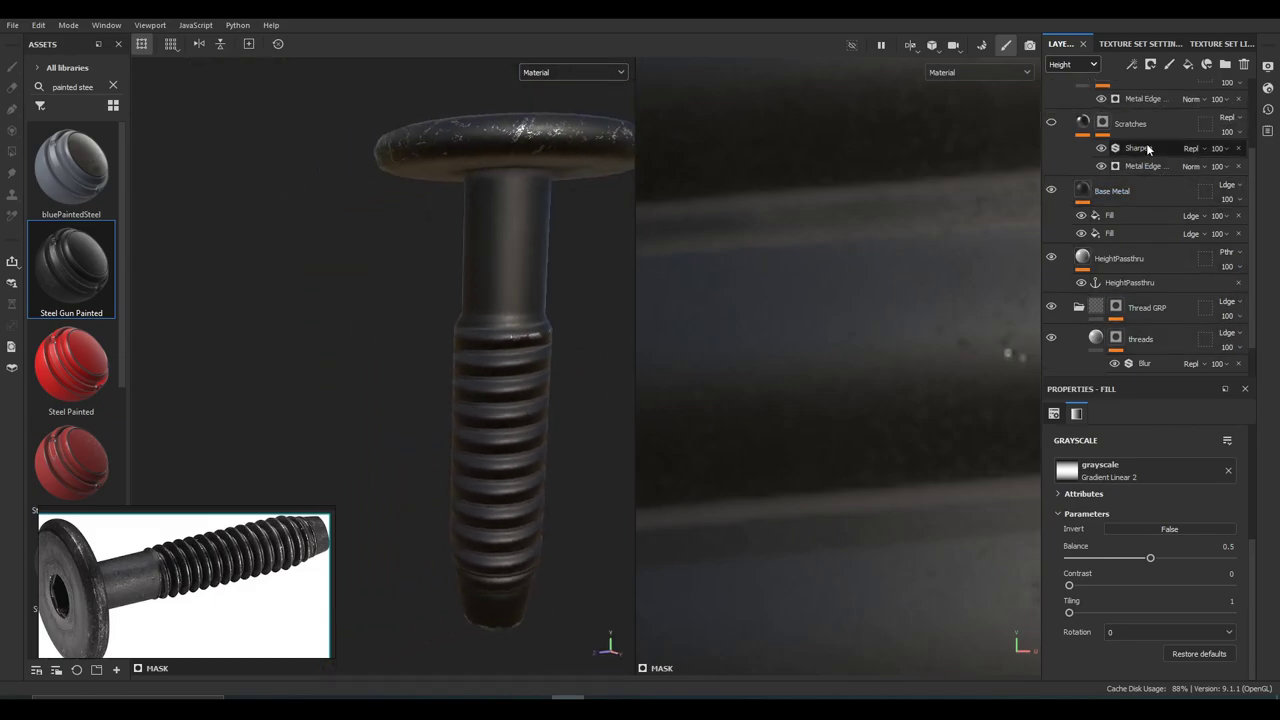
scroll(1141, 145, up, 1)
click(1141, 140)
scroll(1130, 525, down, 2)
drag(1131, 481, 1216, 481)
drag(1146, 453, 1164, 455)
Examine the edge wear and dirt on the bolt's head and widened threads from different angles and distances
alt+drag(459, 412, 630, 350)
scroll(1150, 290, down, 2)
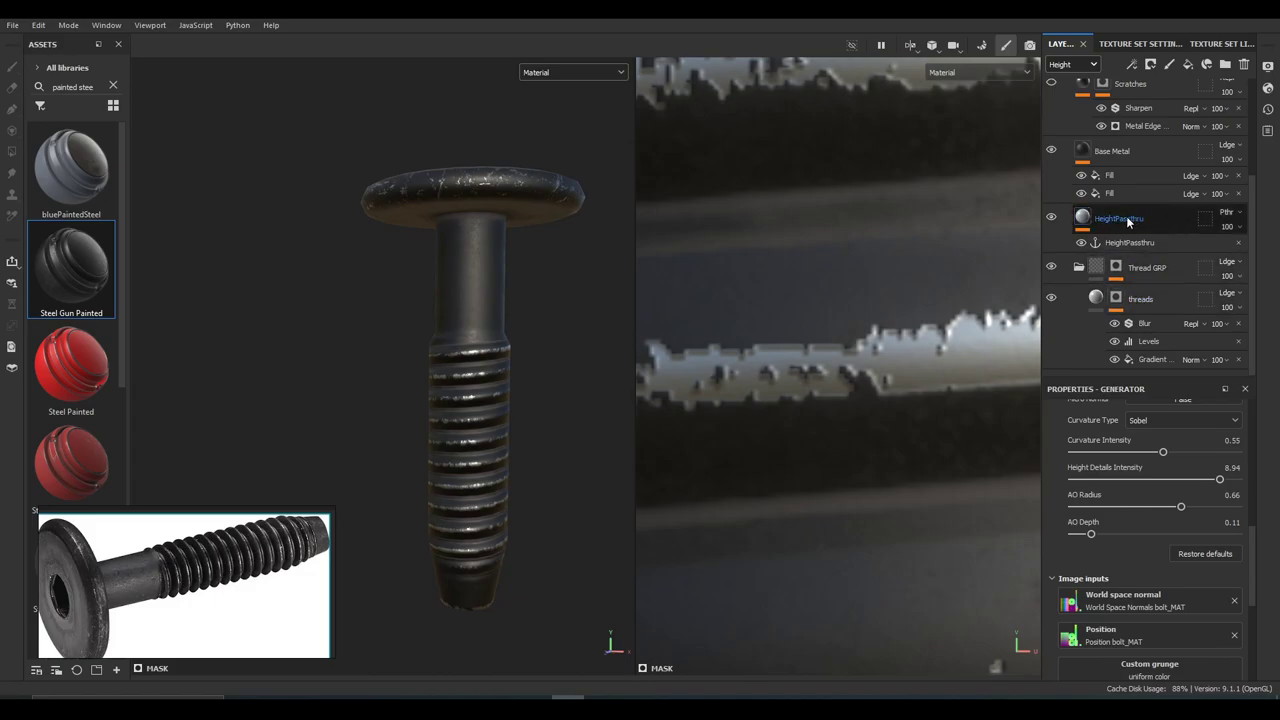
alt+drag(446, 376, 491, 355)
alt+drag(525, 270, 457, 376)
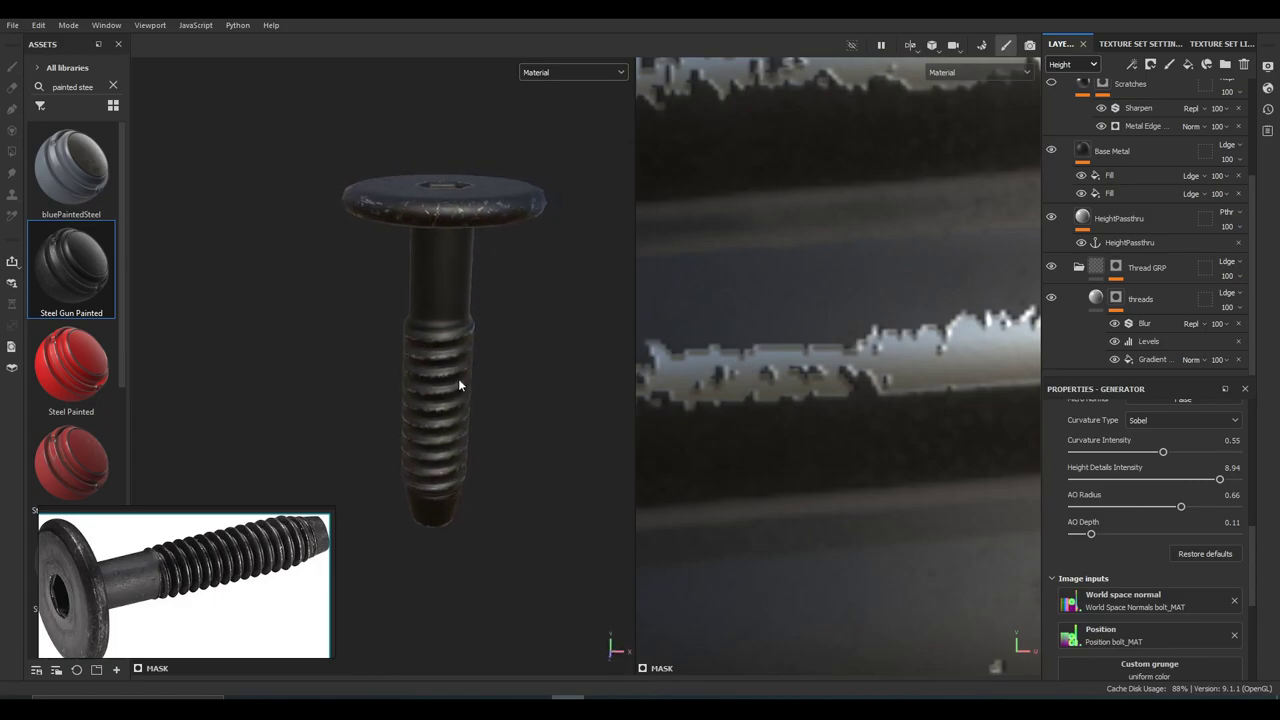
alt+middle_drag(458, 378, 459, 410)
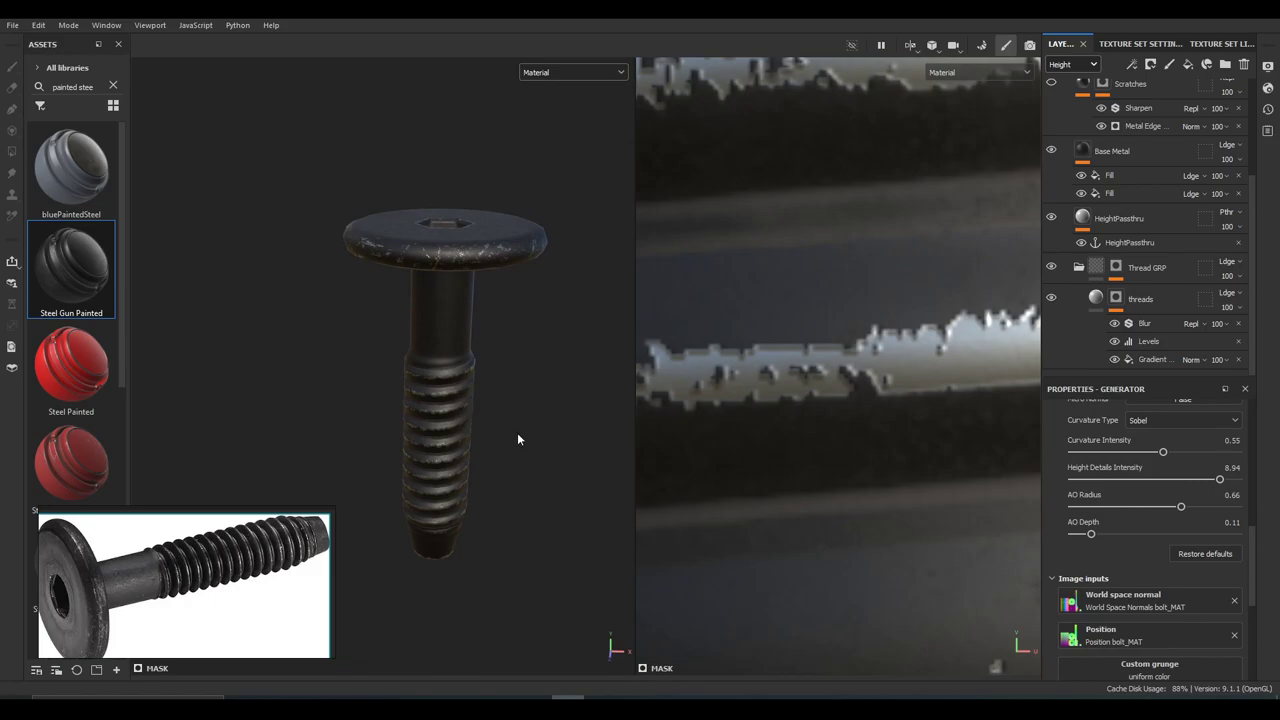
alt+drag(515, 440, 447, 346)
alt+drag(481, 470, 415, 440)
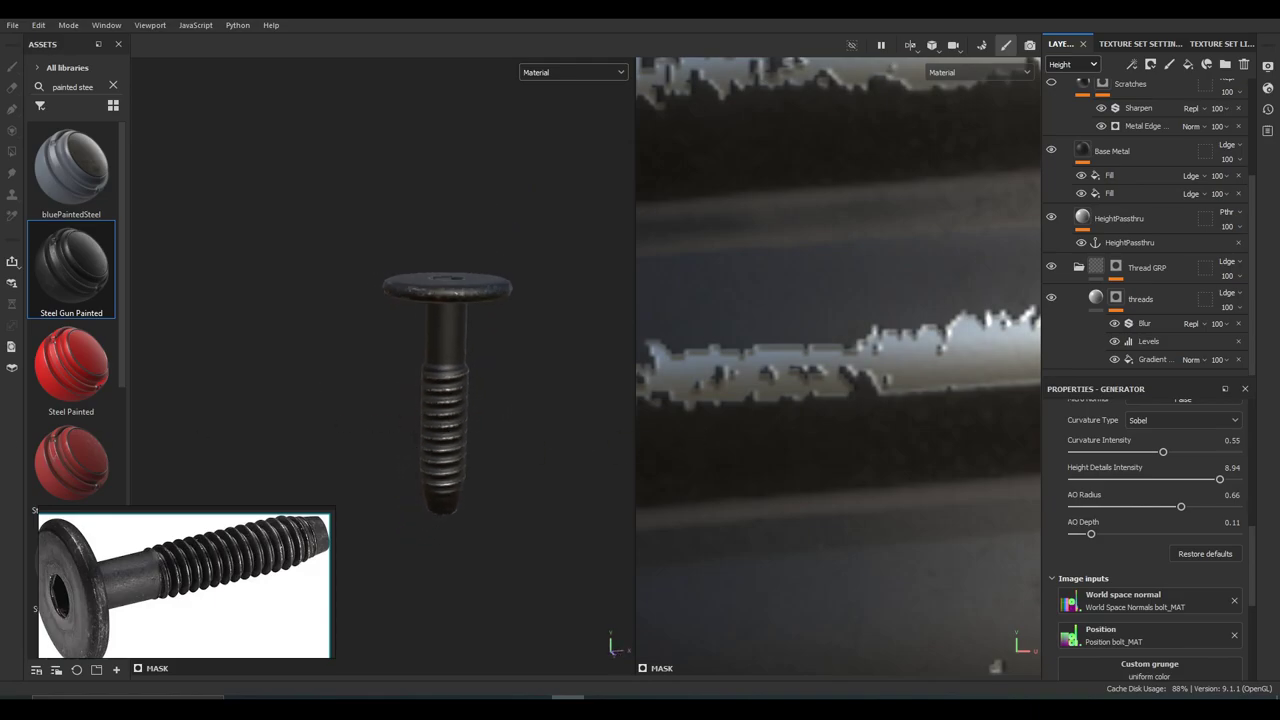